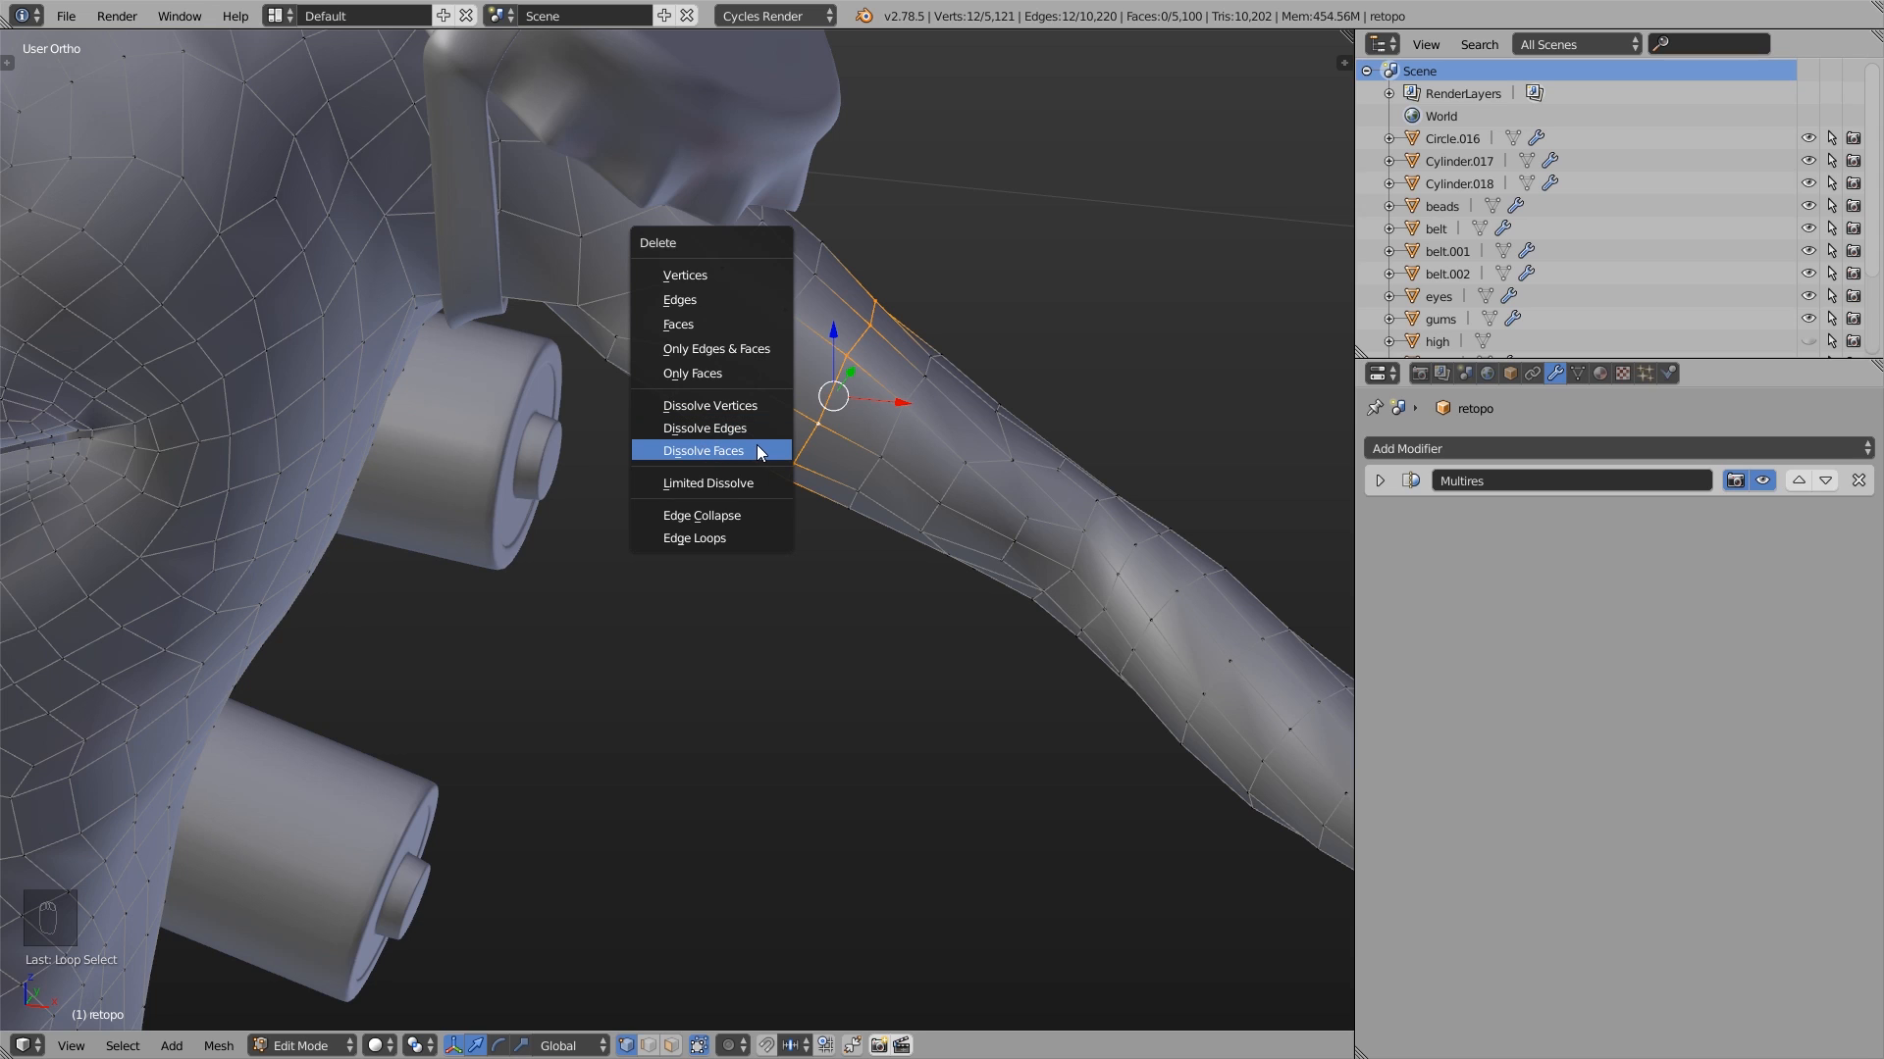
- Dissolve the edges of the selected upper-arm loop and restore the loop
left_click(708, 428)
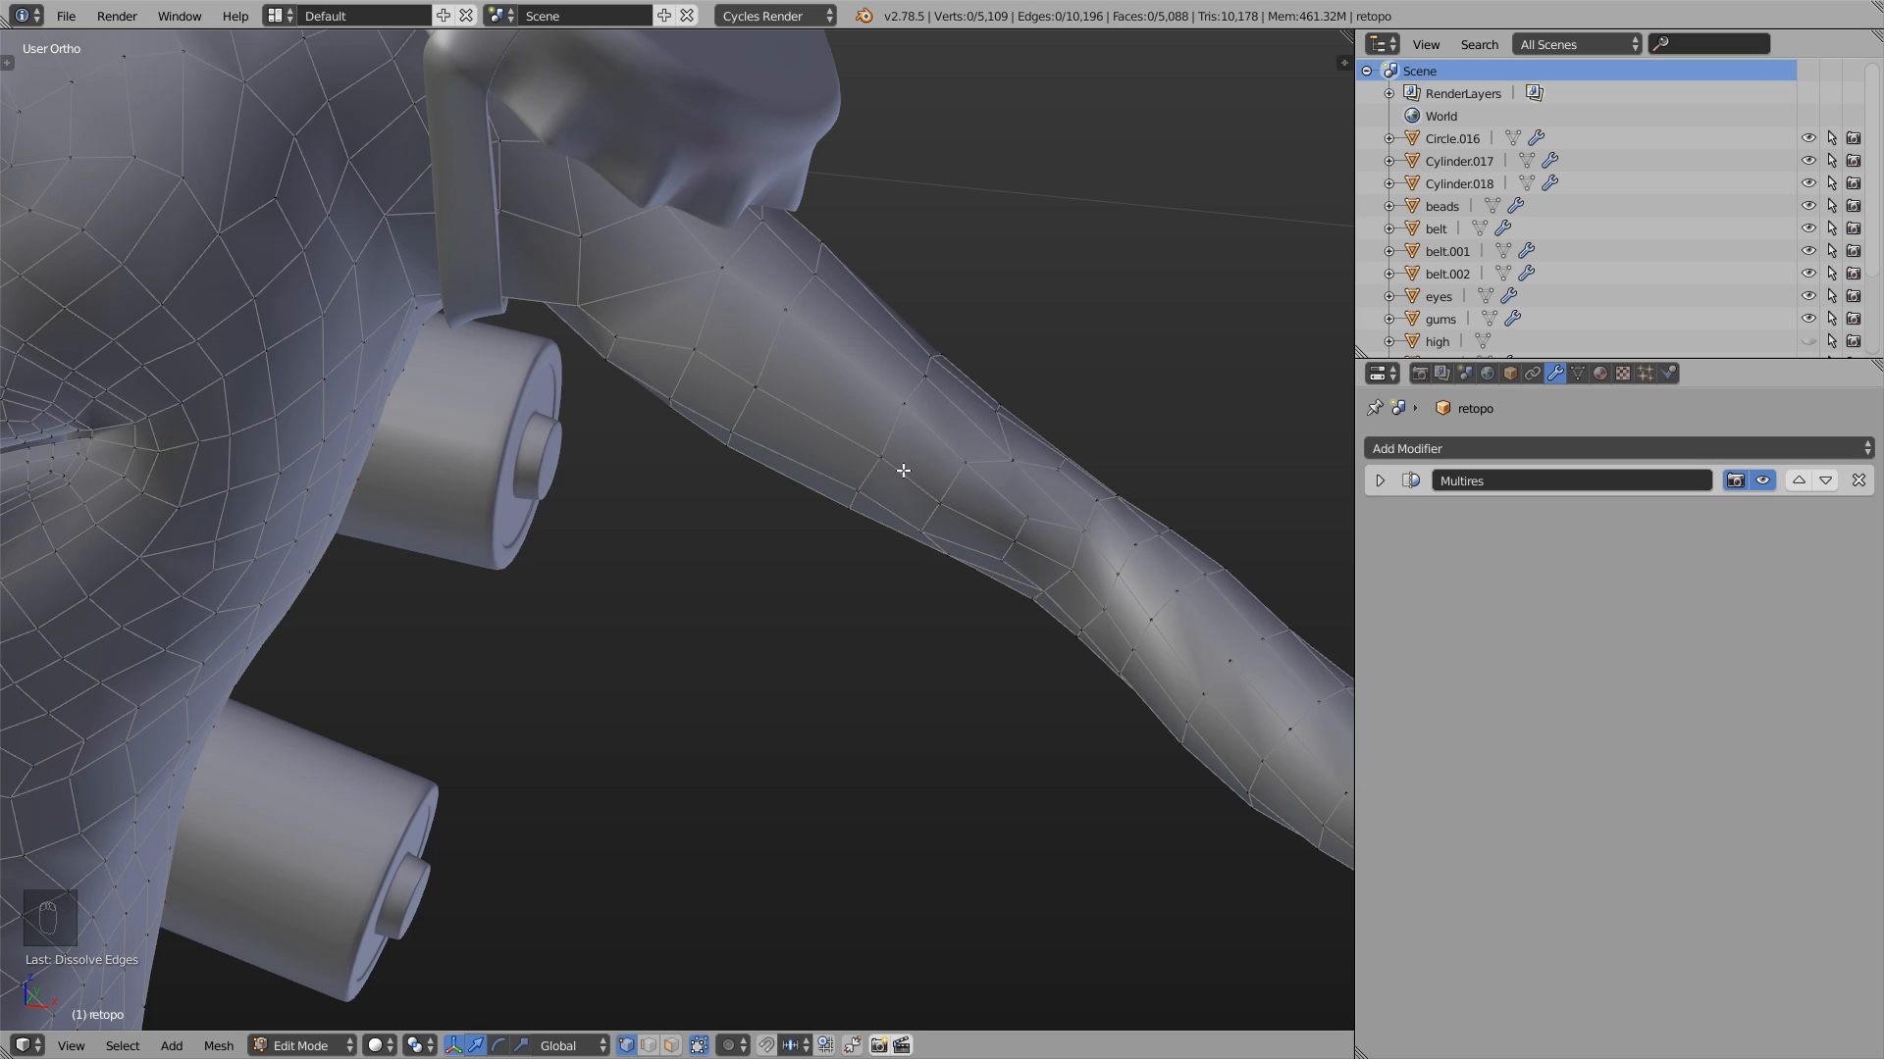
key("ctrl+r")
left_click(873, 363)
right_click(873, 363)
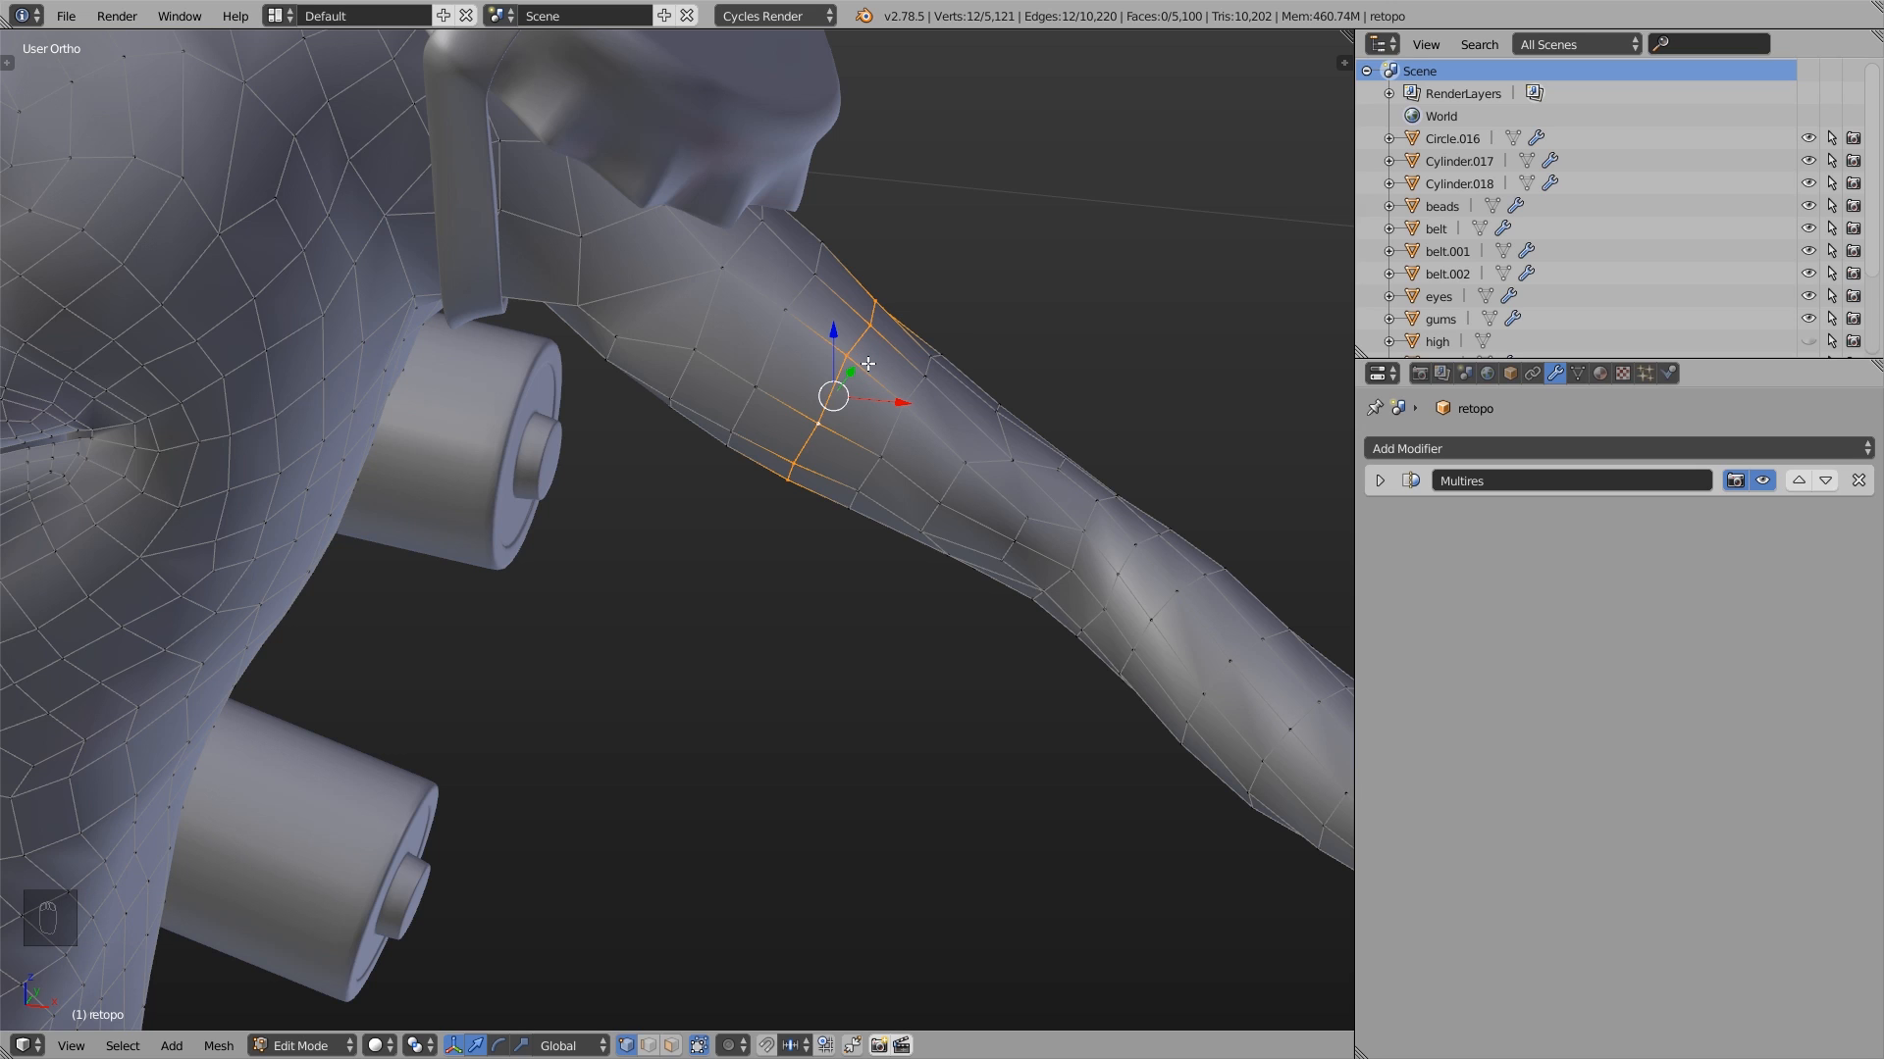
- Dissolve the selected upper-arm loop directly, undo that, and try dissolving it again in edge select mode
key("ctrl+x")
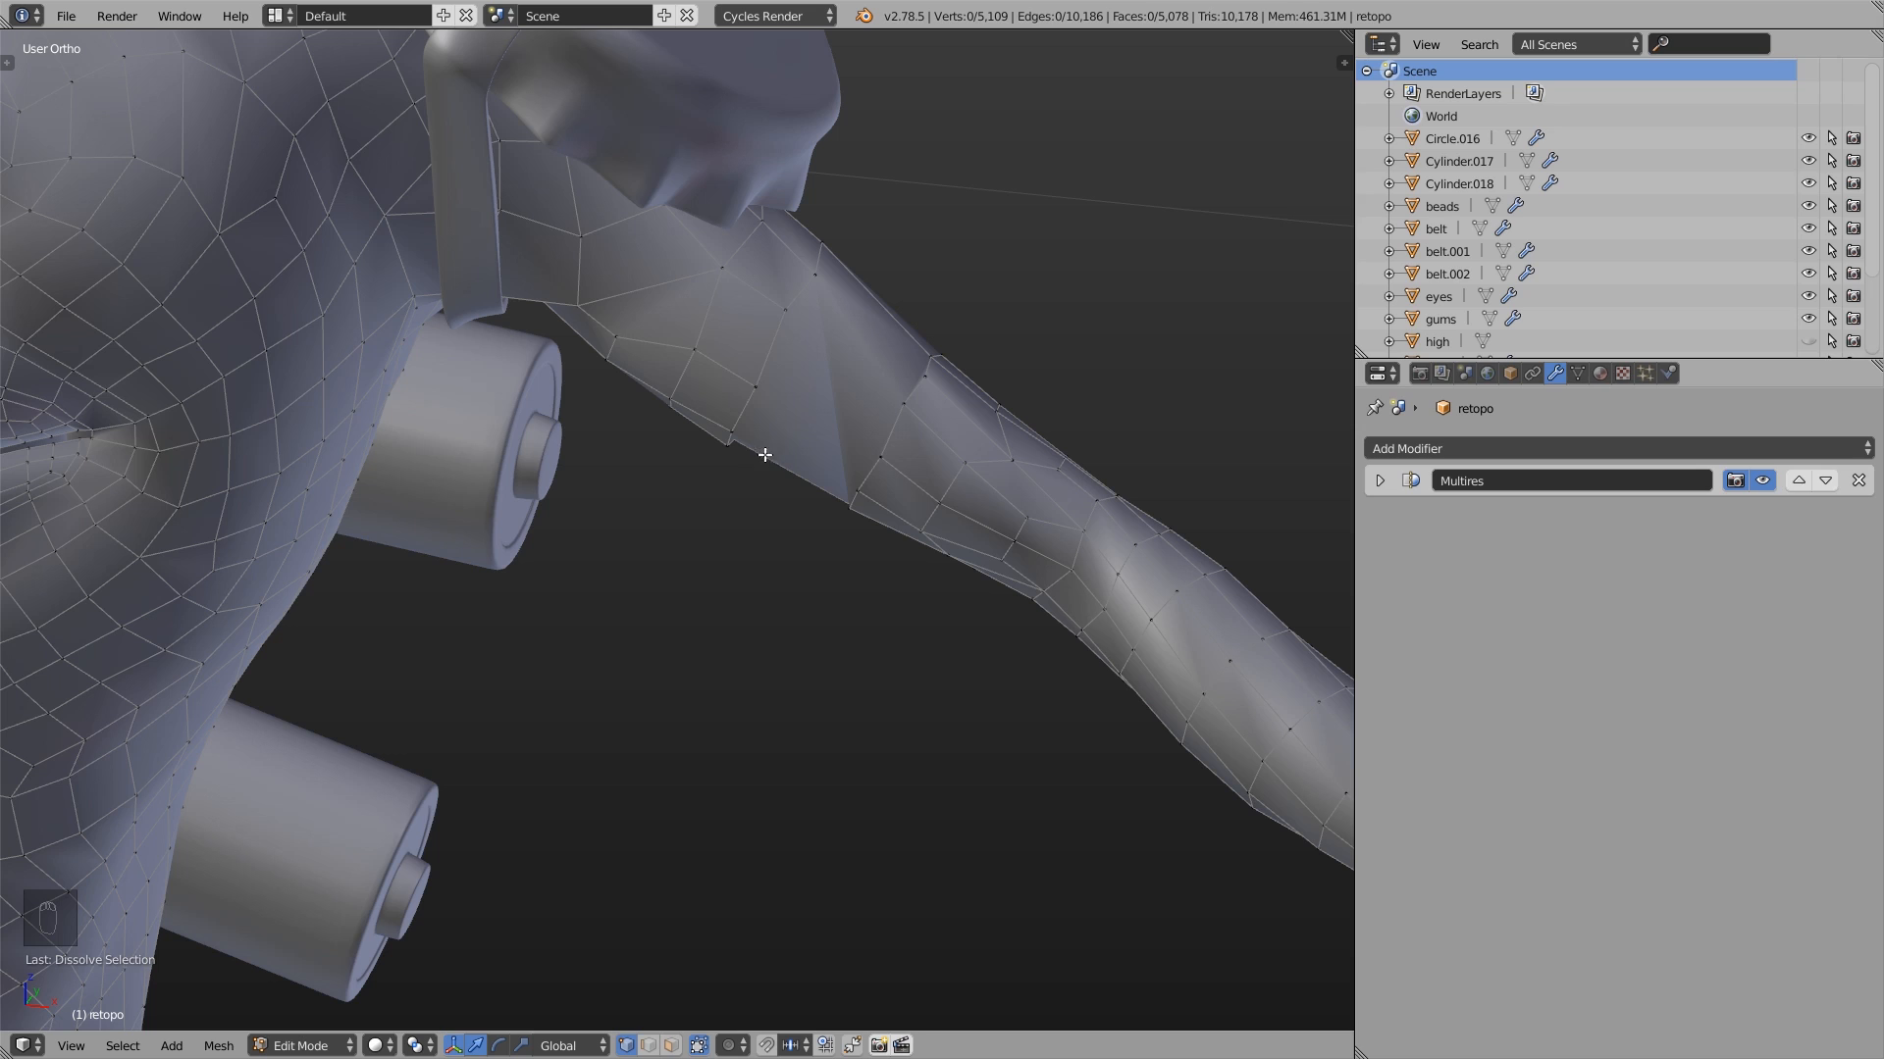
key("ctrl+z")
key("ctrl+z")
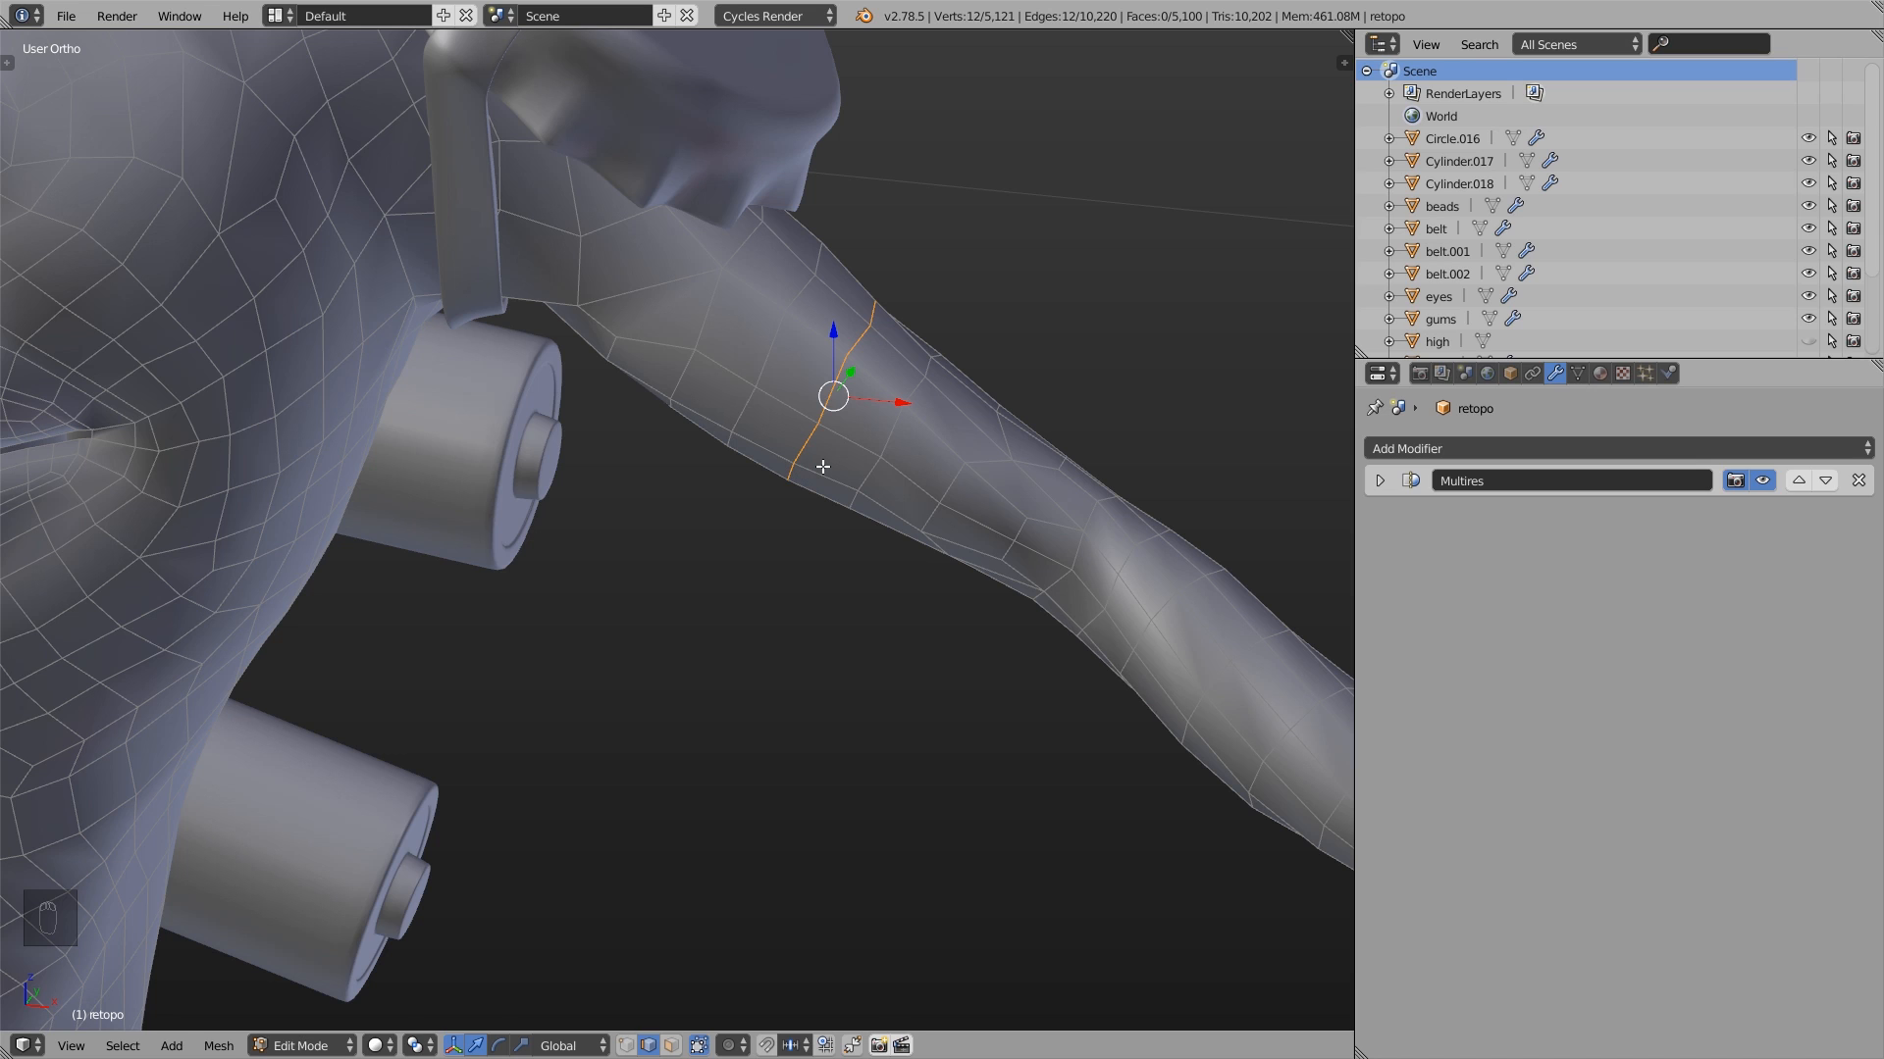
key("ctrl+x")
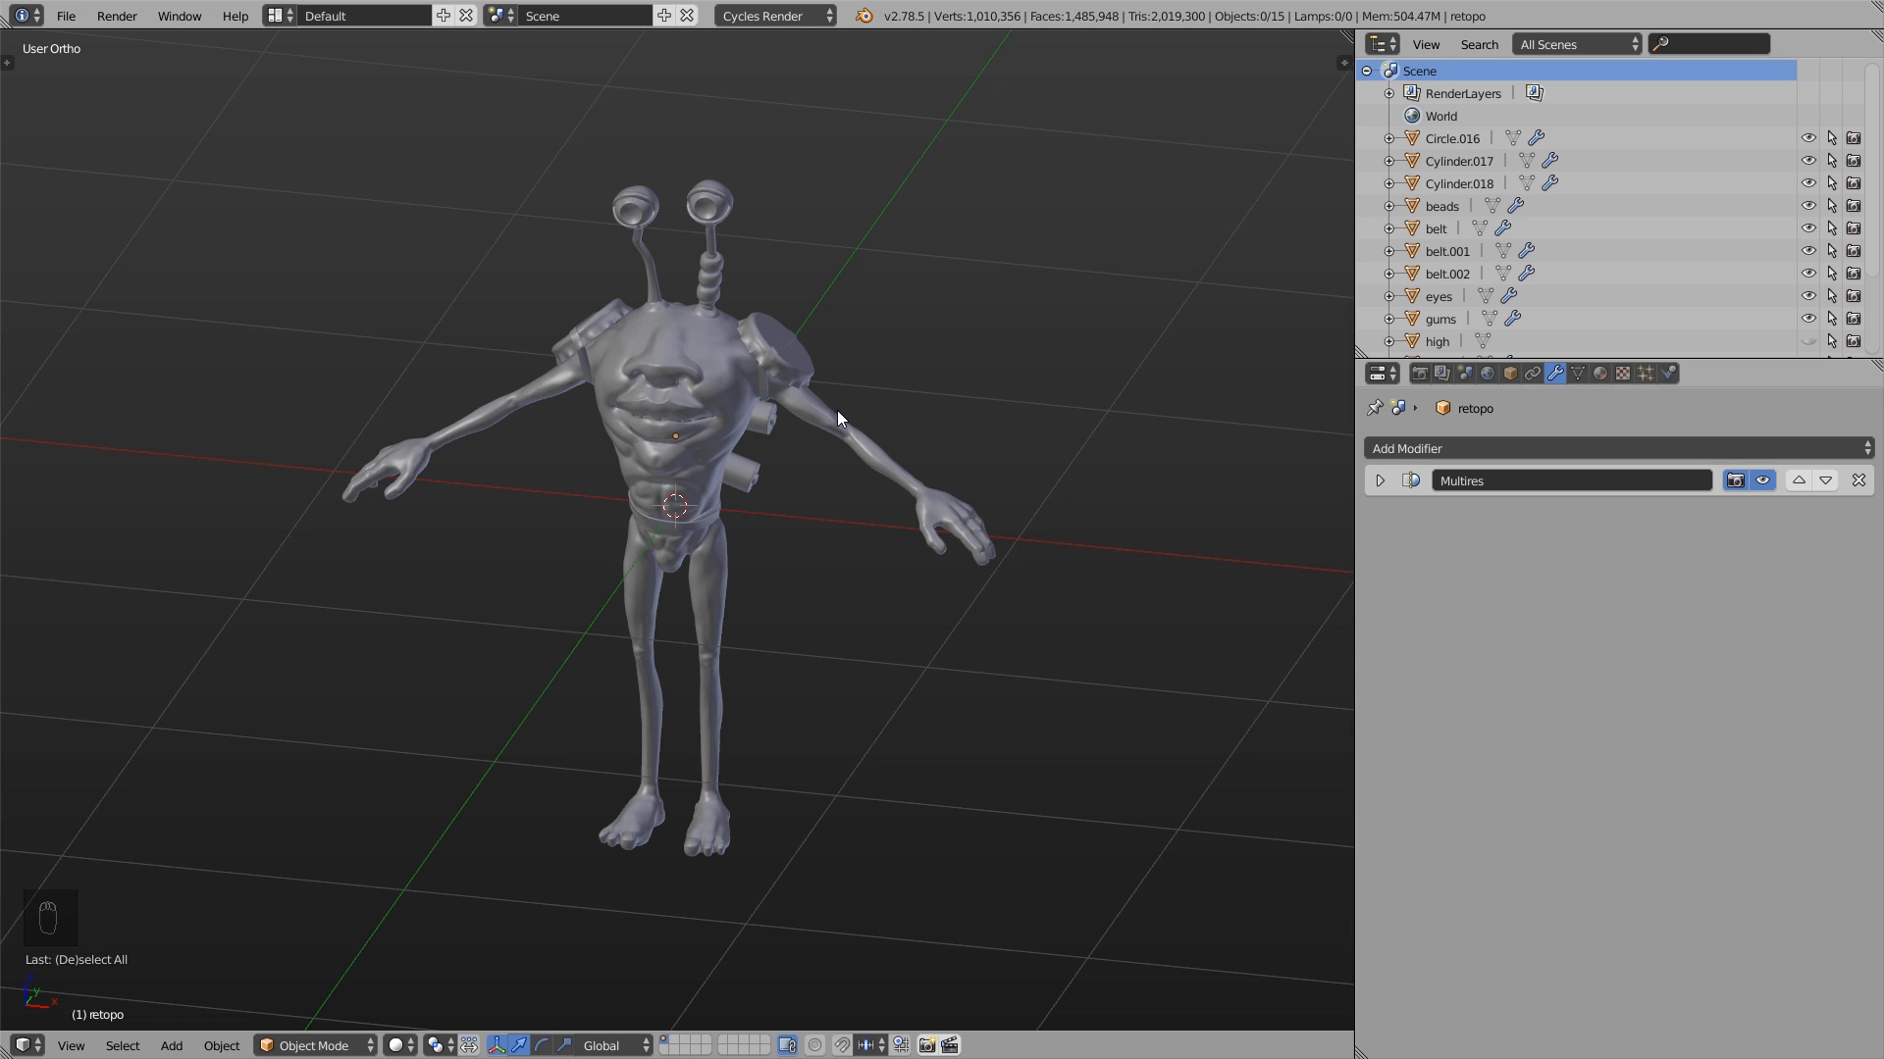
- Try moving the selected upper-arm edge loop freely along the arm, and undo the moves
key("Tab")
scroll(863, 412, "up", 8)
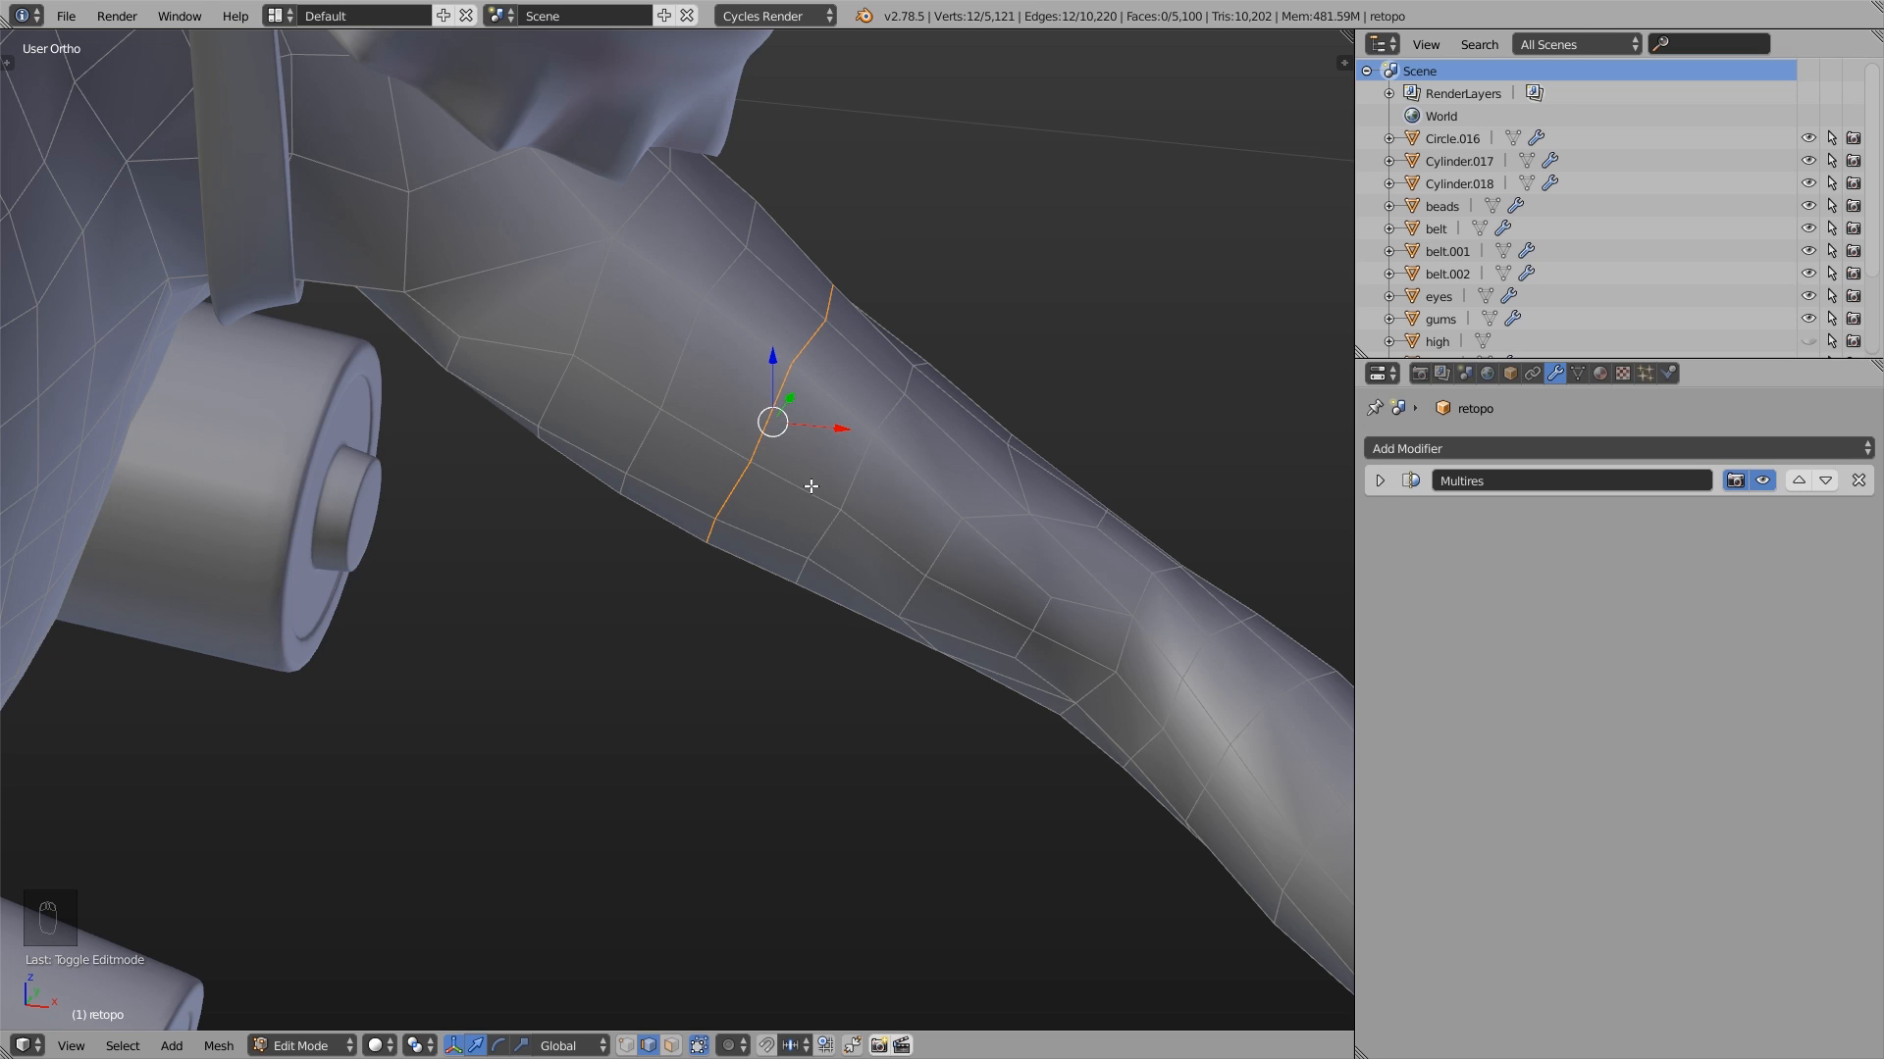
middle_click_drag(769, 567, 808, 480)
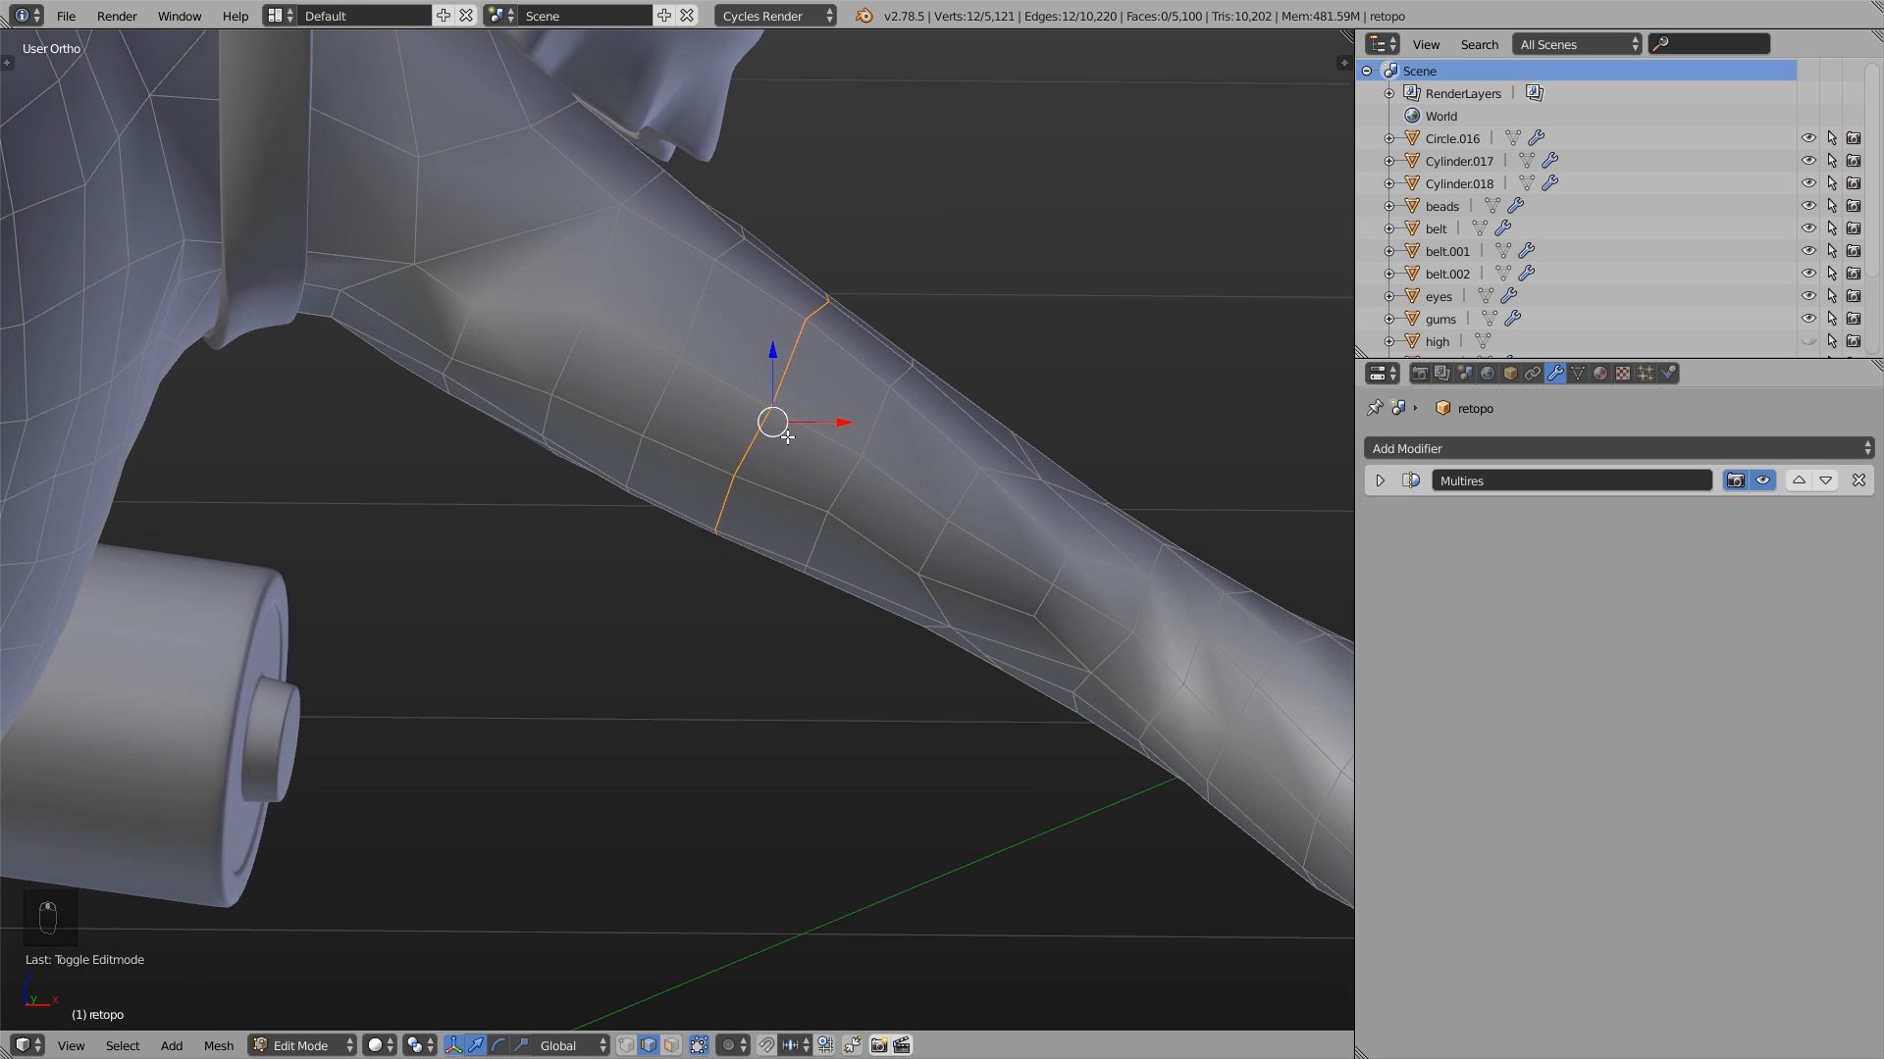
key("g")
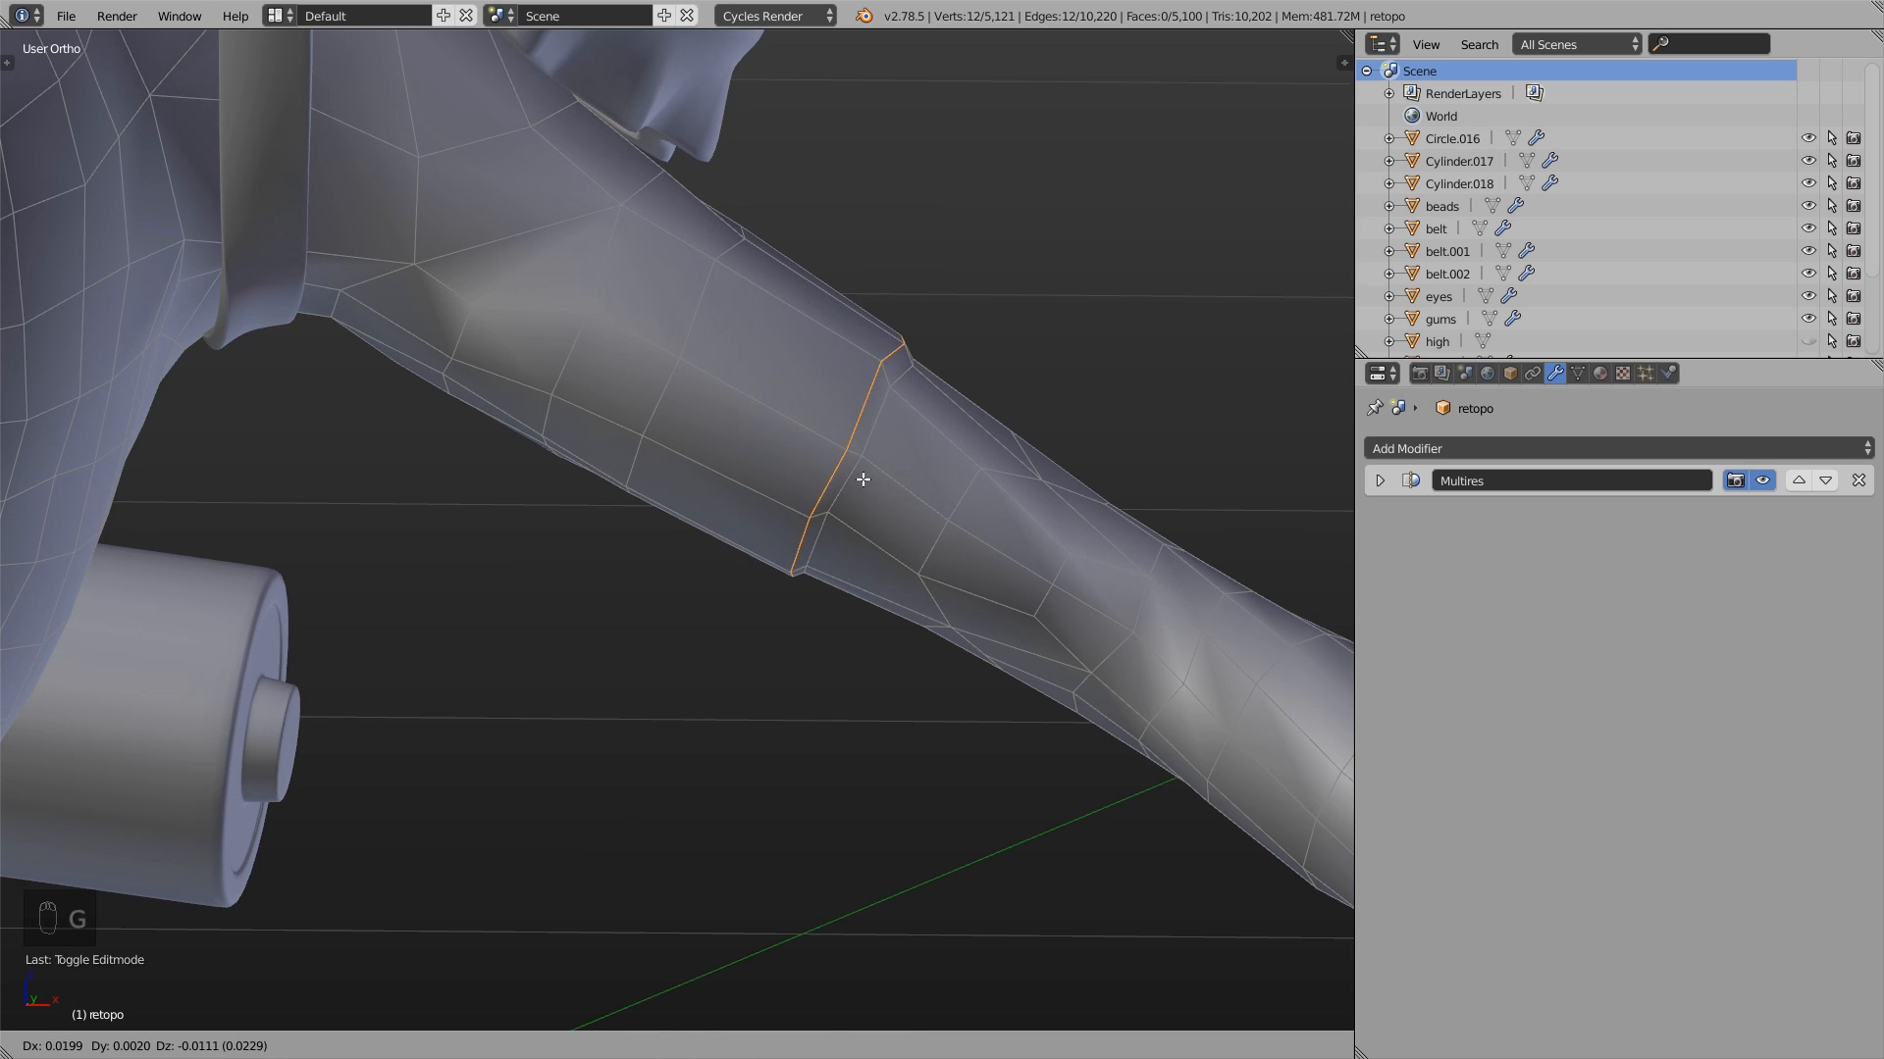
left_click(860, 480)
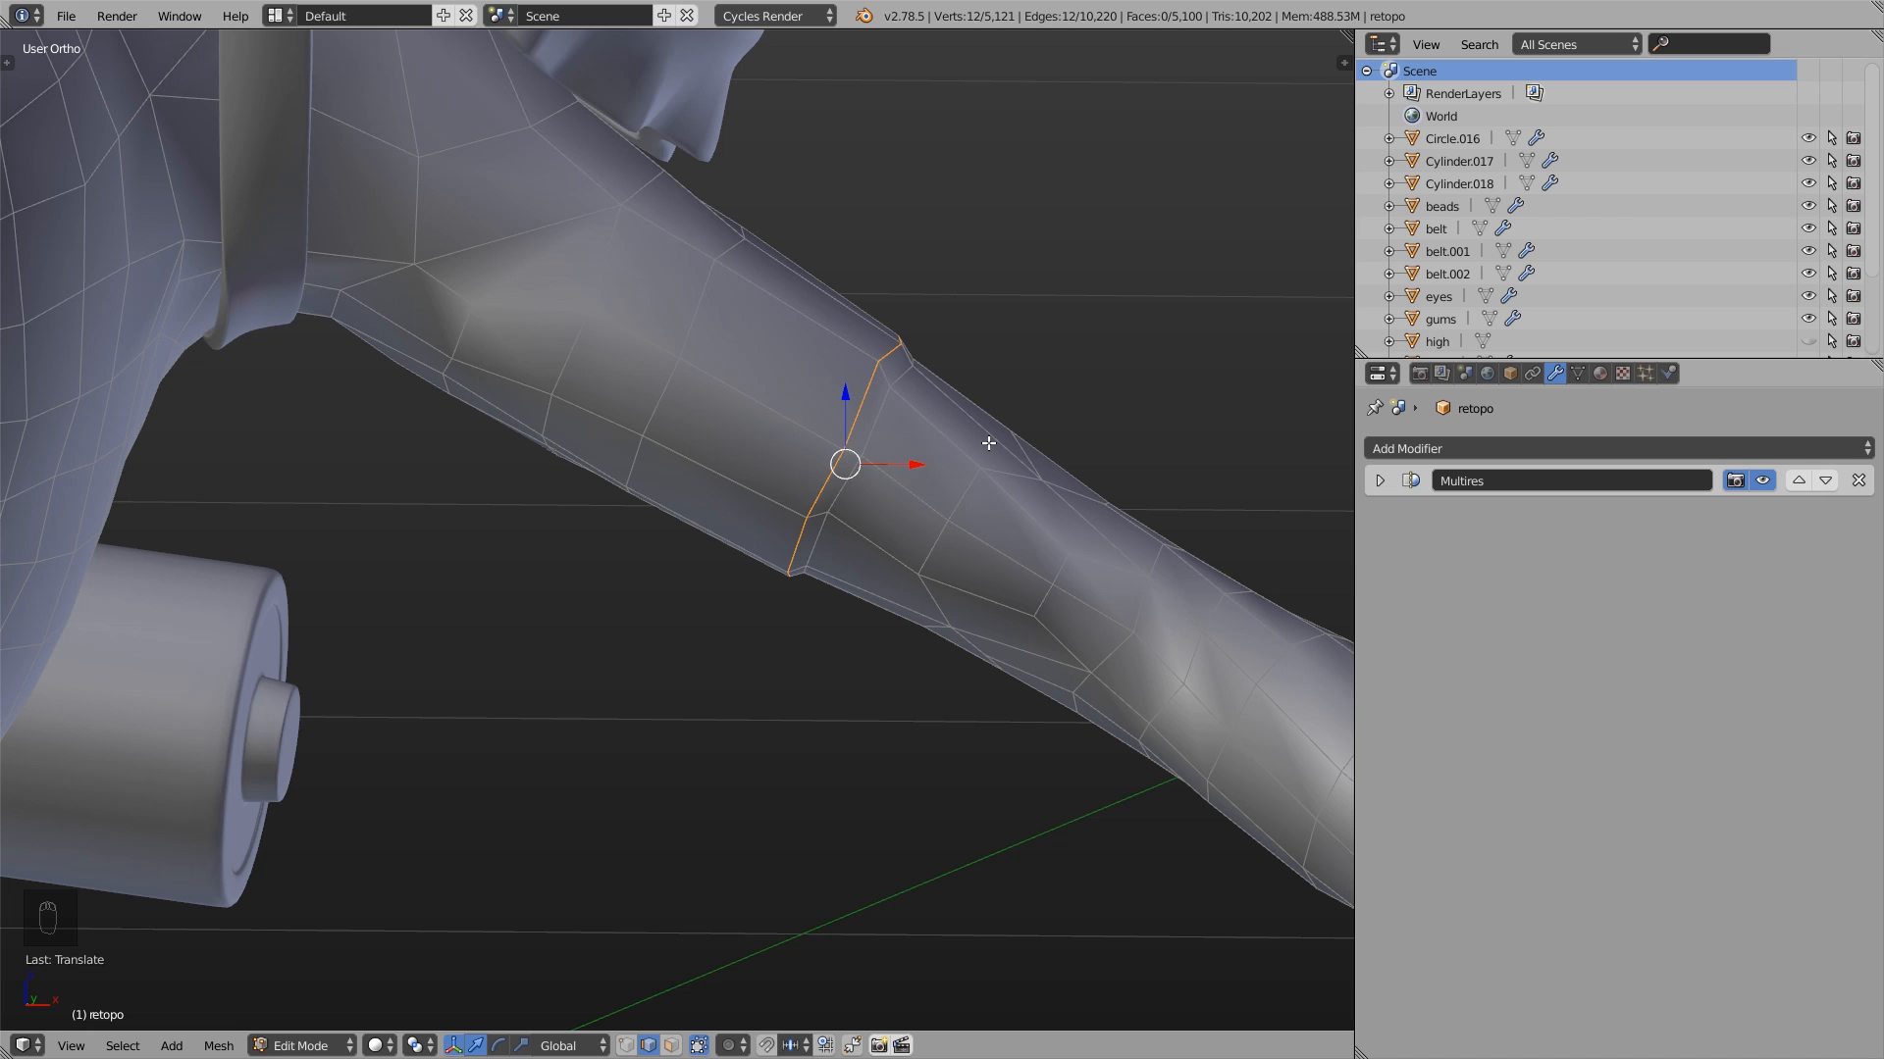
middle_click_drag(983, 442, 886, 459)
key("g")
left_click(777, 561)
key("ctrl+z")
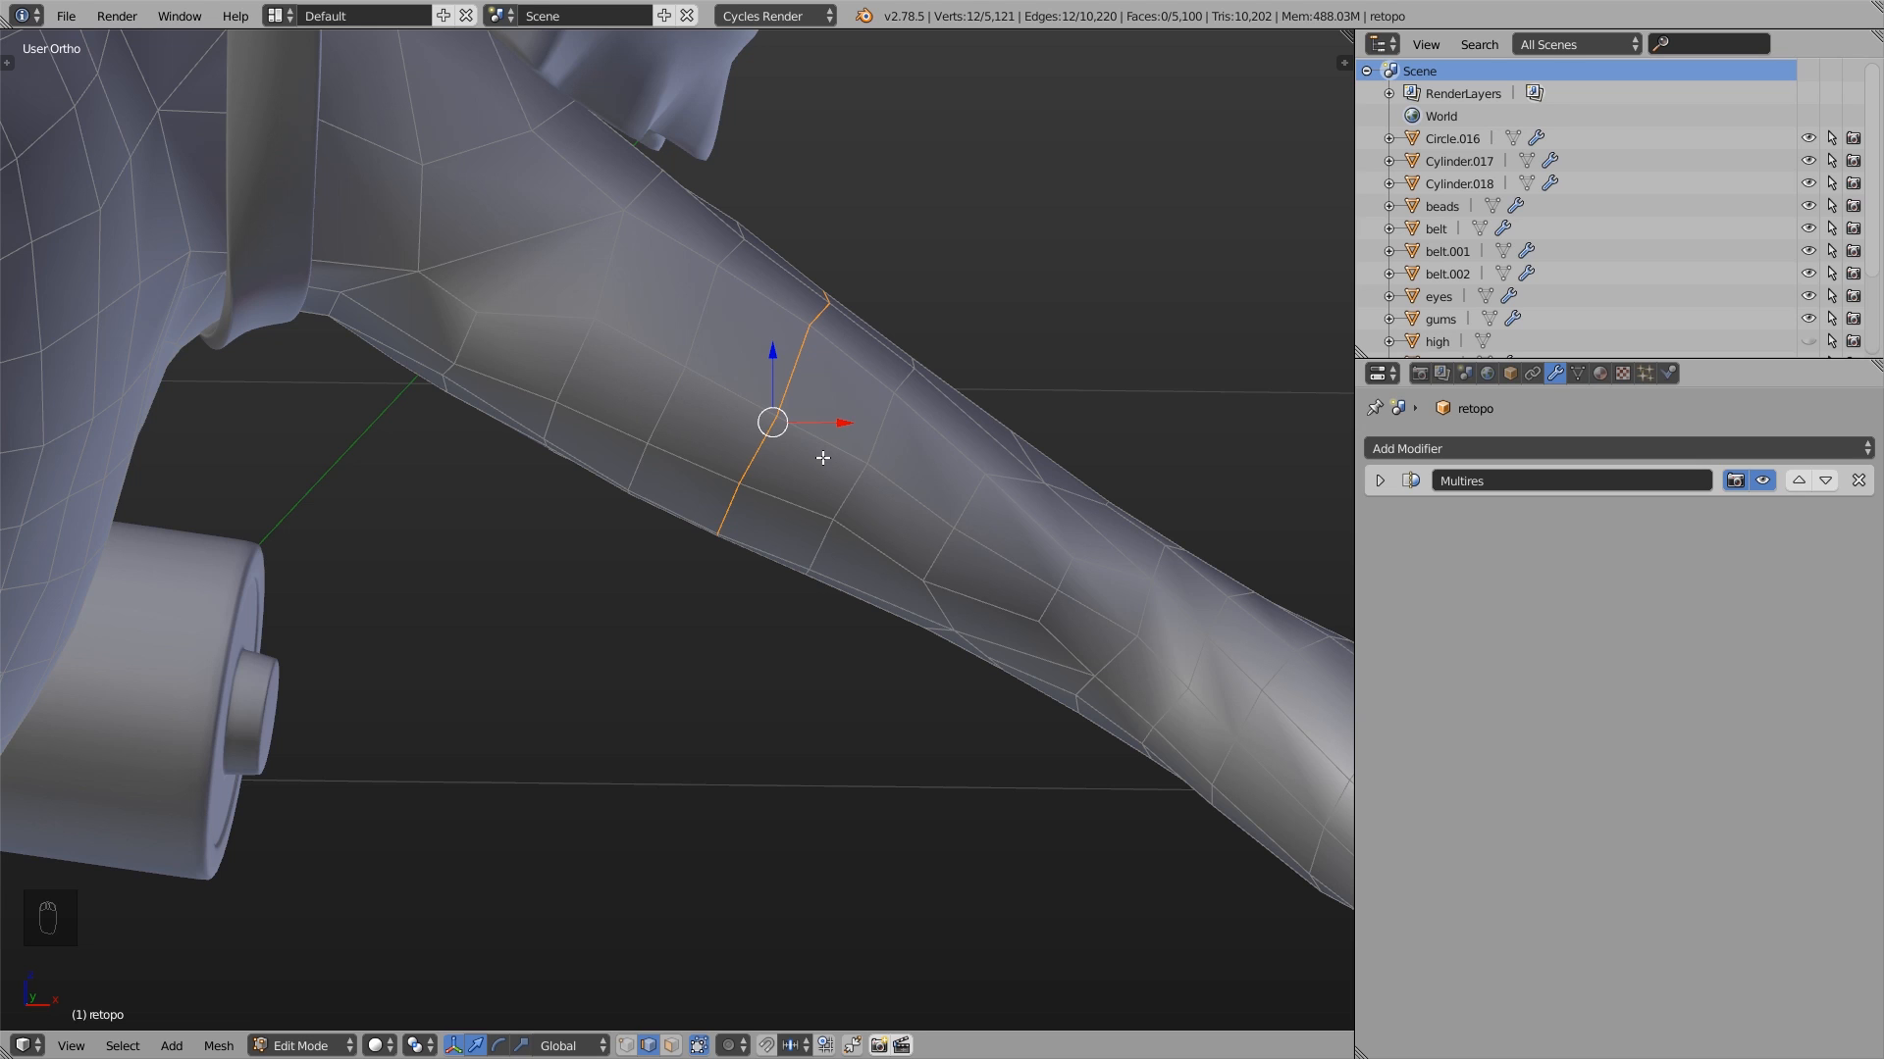
- Edge slide the selected upper-arm loop toward the shoulder by a factor of about 0.29
key("g")
key("g")
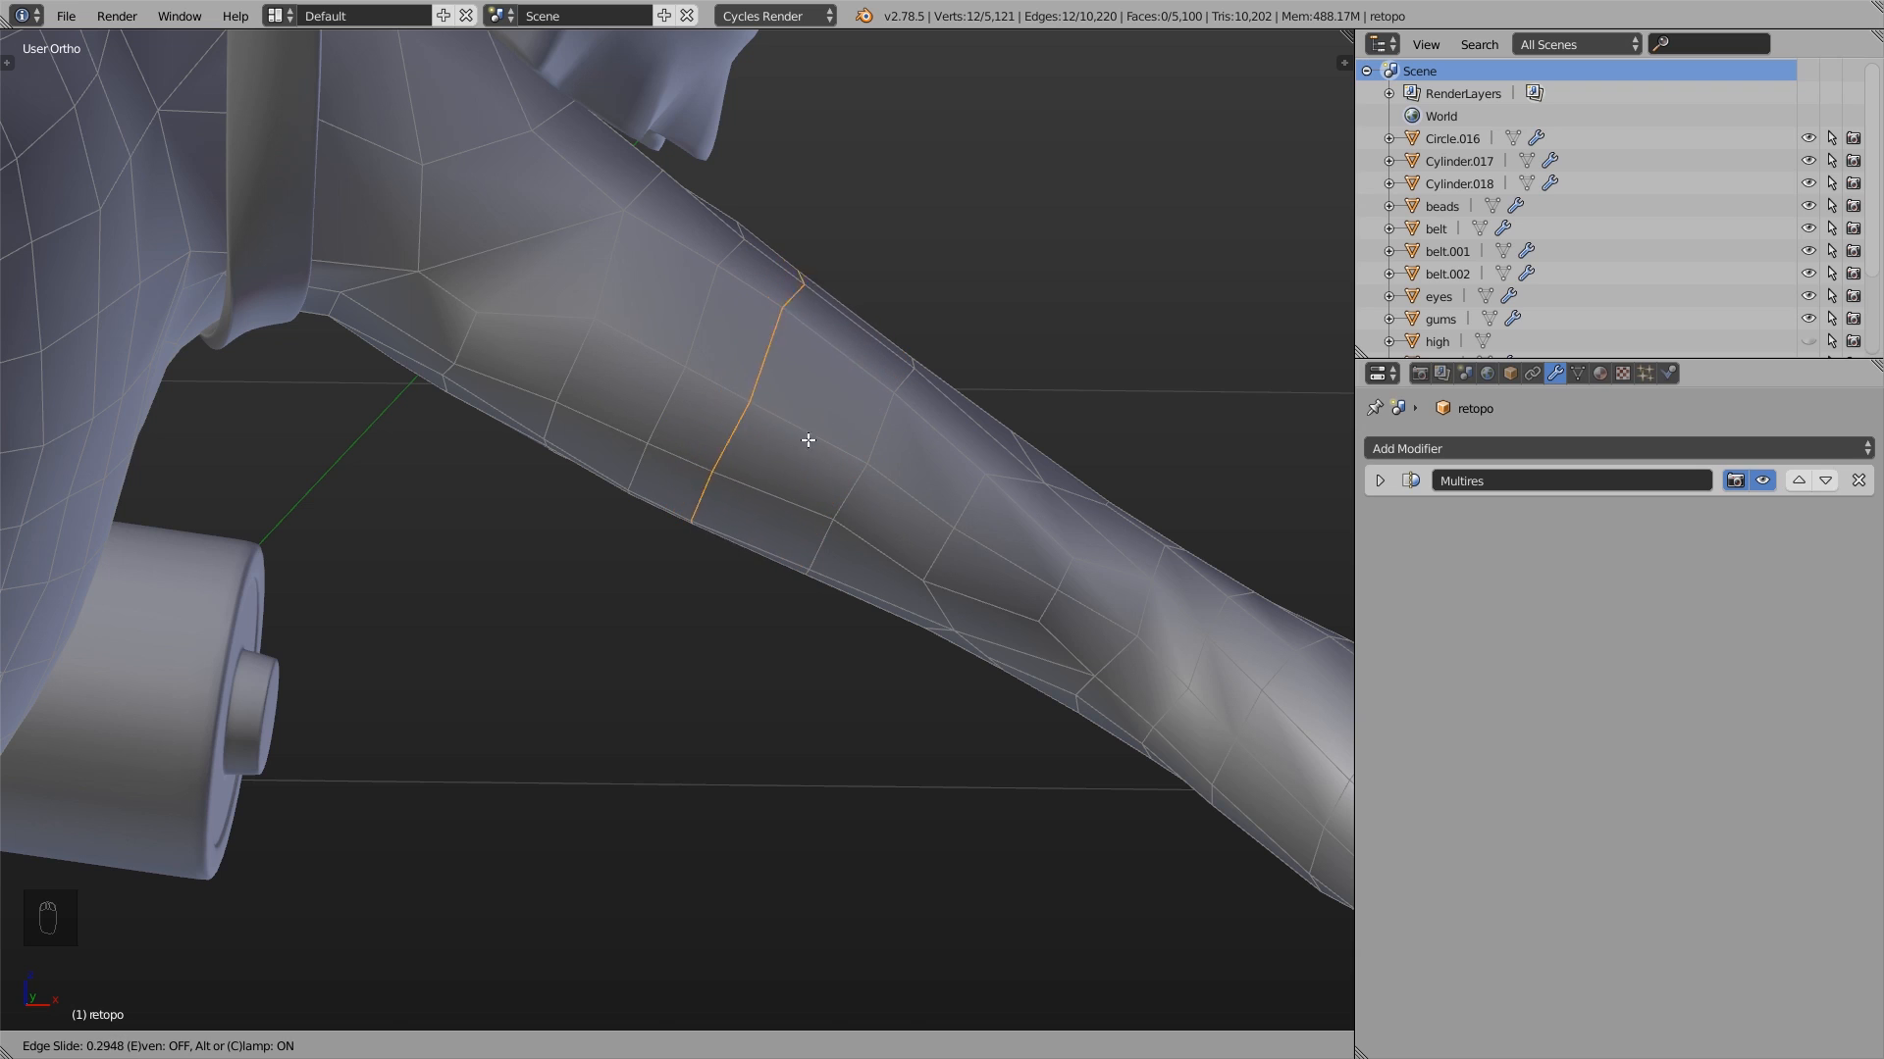
left_click(809, 441)
- Try moving a single upper-arm edge in edge select mode and a single vertex in vertex select mode
right_click(703, 312)
key("g")
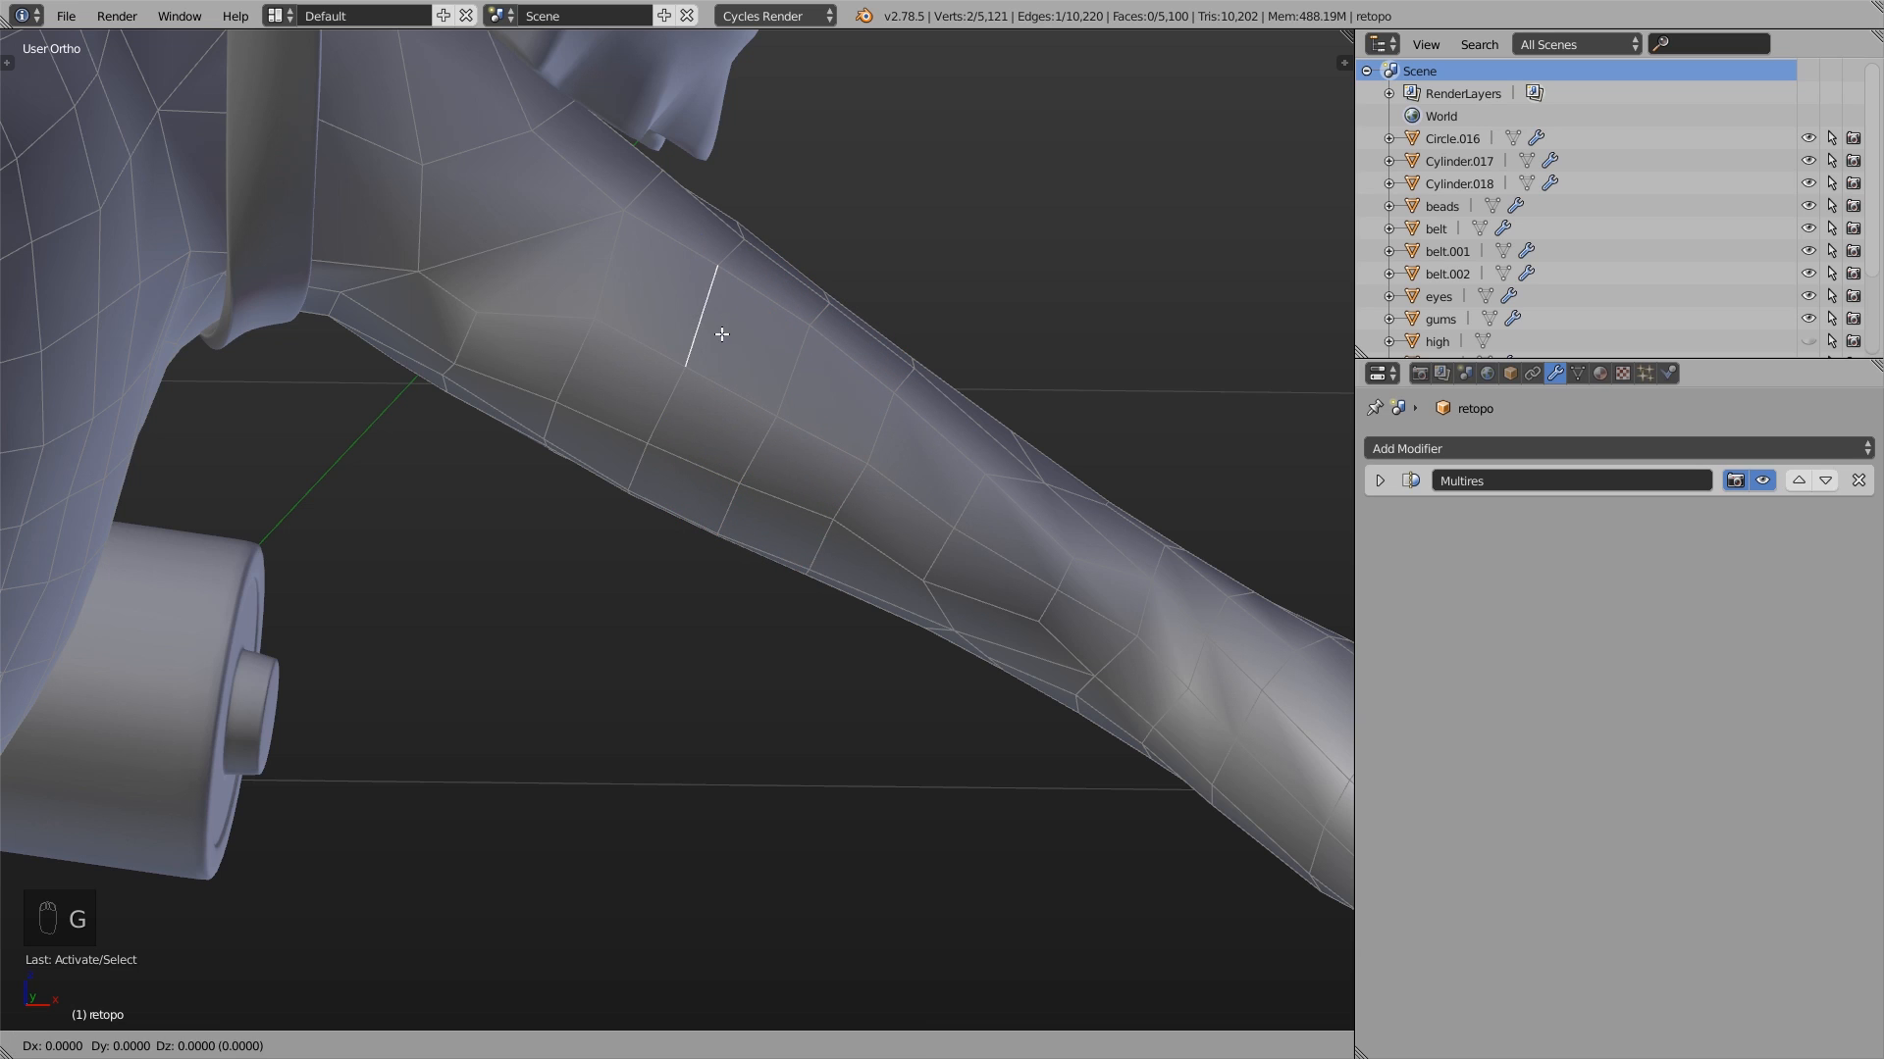
right_click(756, 386)
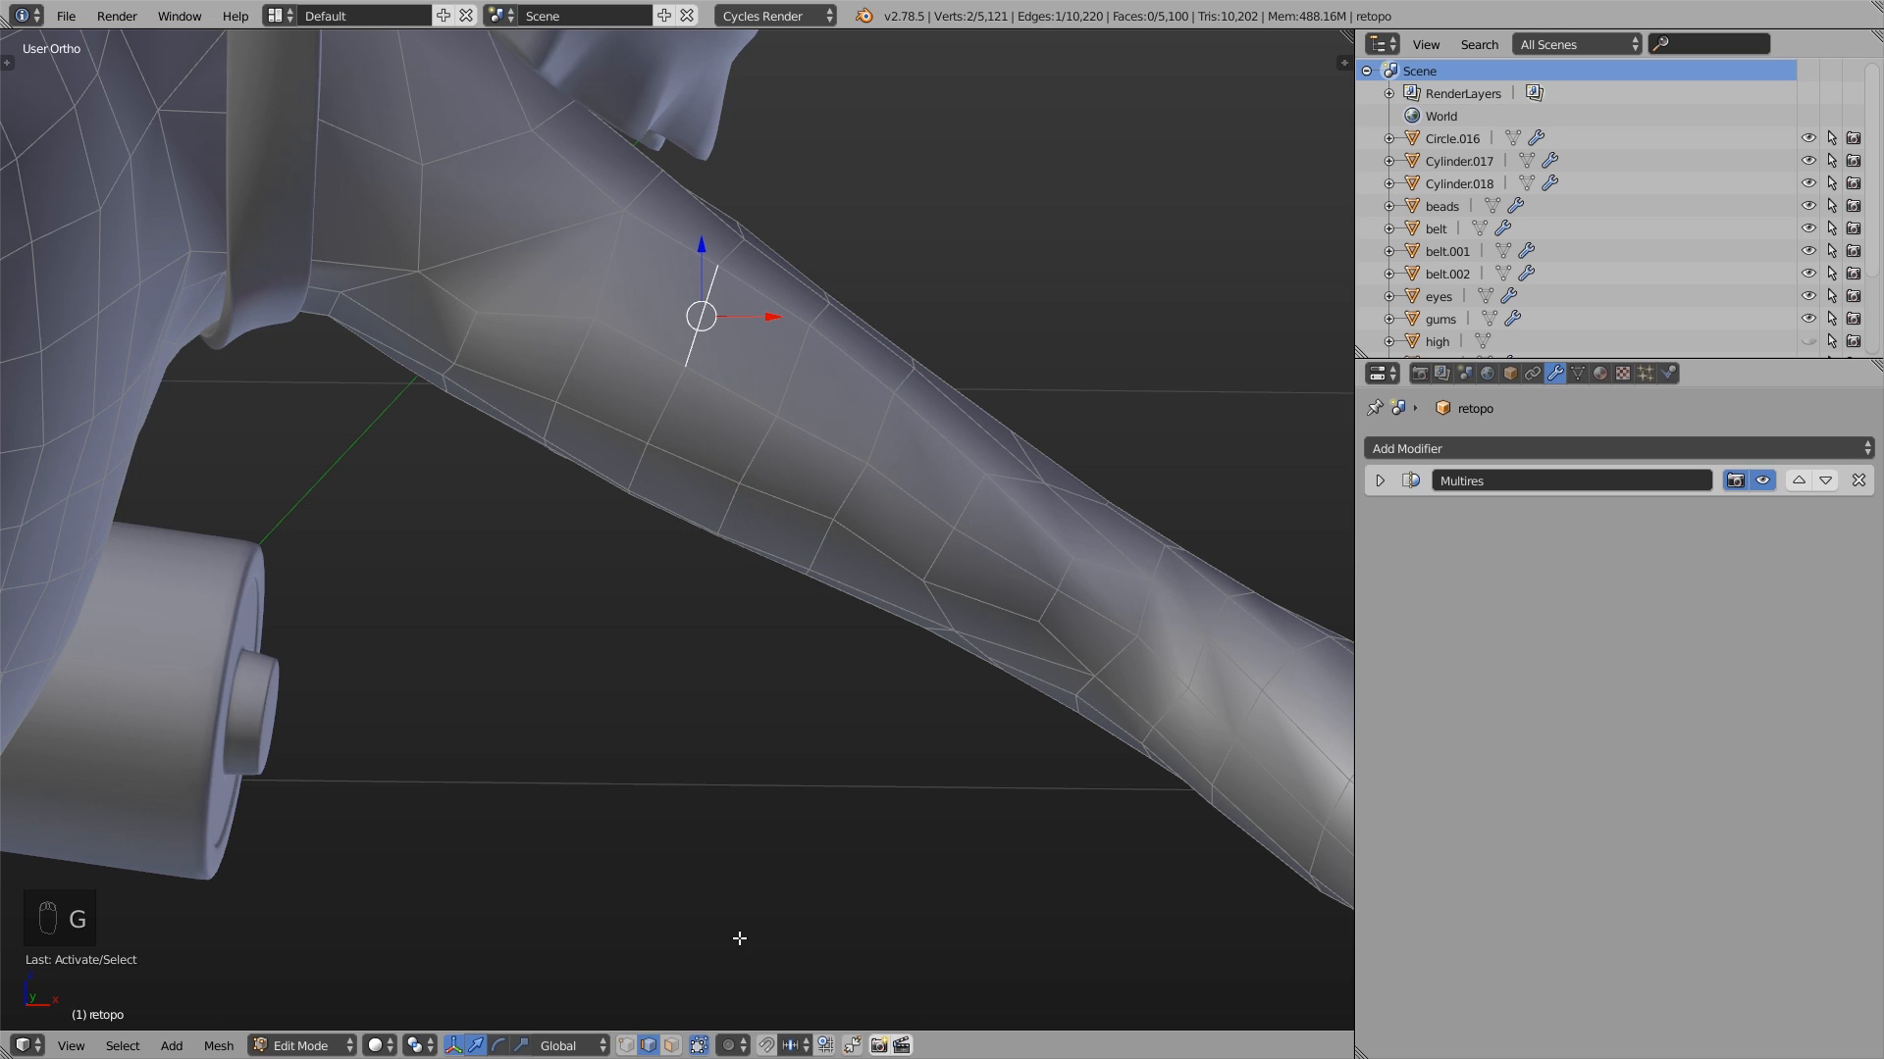
left_click(625, 1045)
right_click(682, 363)
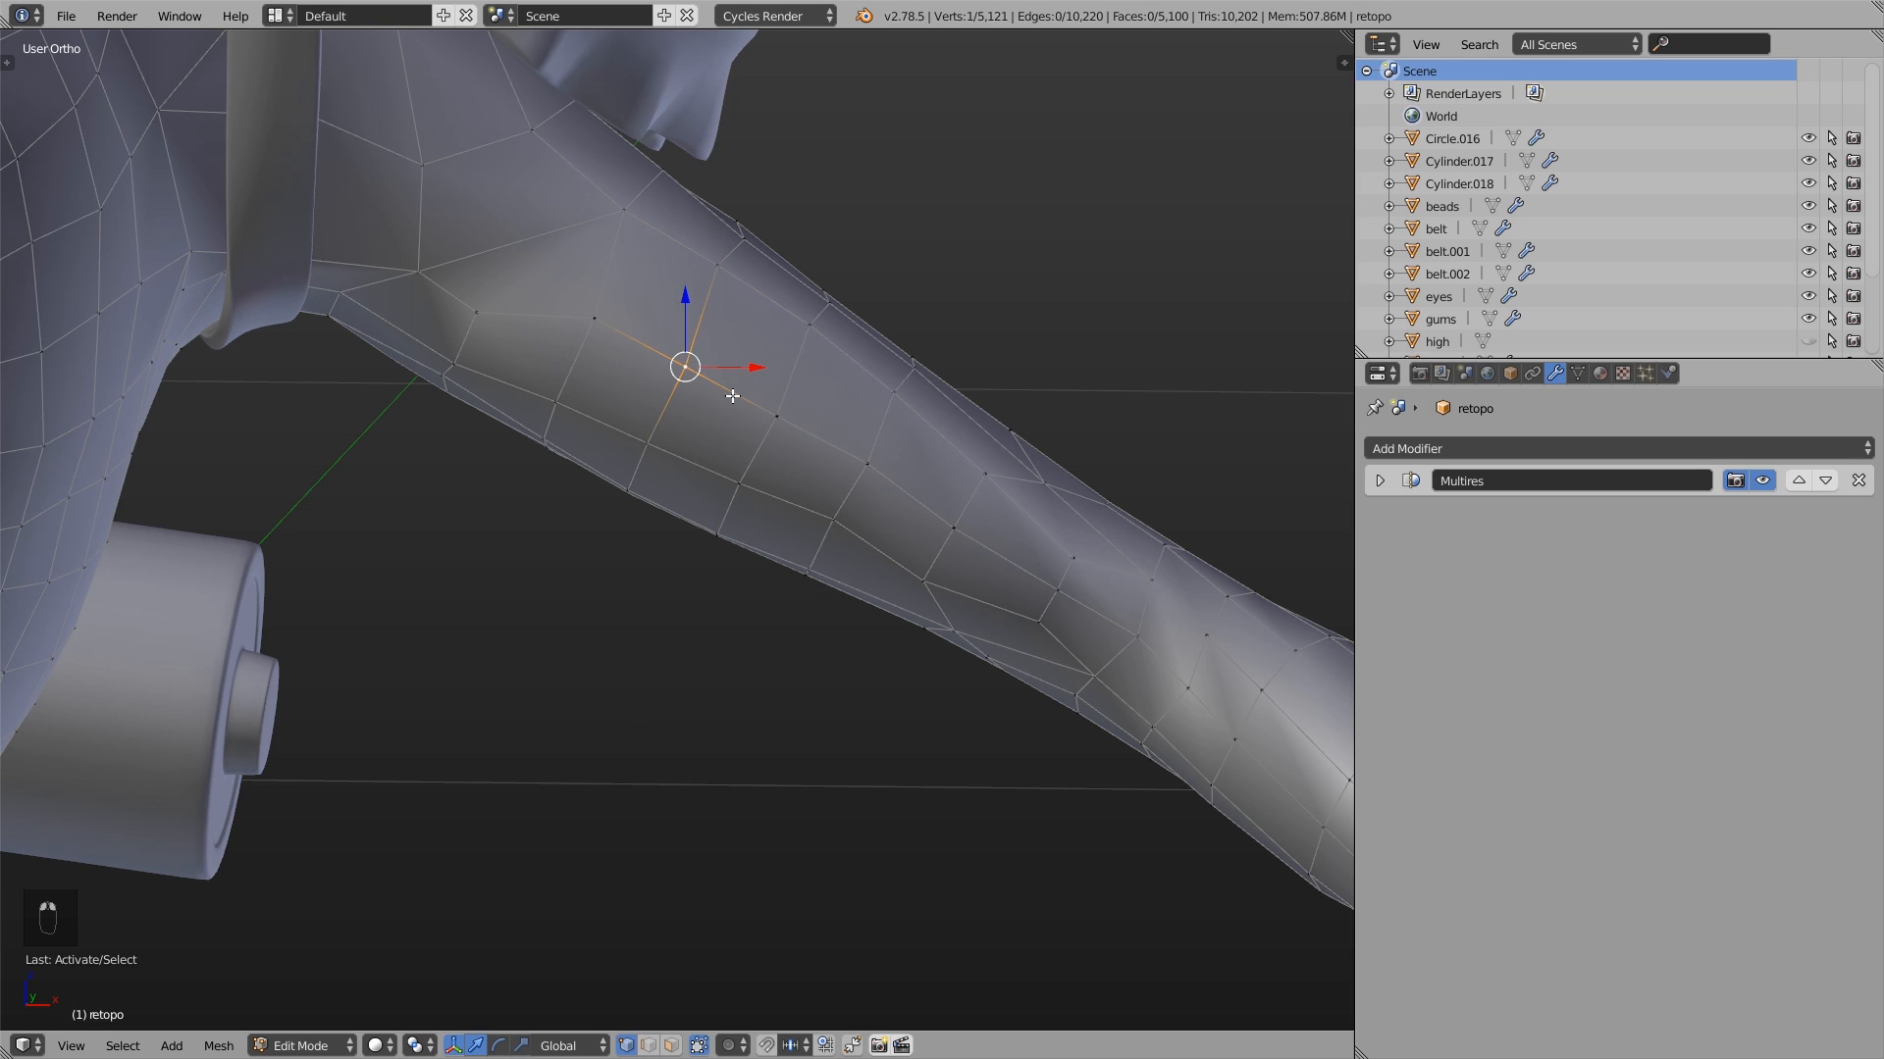
key("g")
right_click(731, 340)
- Try vertex sliding one upper-arm vertex along its edges and moving a neighbouring vertex nearer the shoulder
right_click(728, 278, "shift")
key("g")
key("g")
right_click(777, 369)
right_click(746, 243, "shift")
key("g")
right_click(785, 339)
- Select two non-adjacent vertices on the upper arm and try vertex sliding them together
right_click(597, 320)
right_click(781, 413, "shift")
key("g")
key("g")
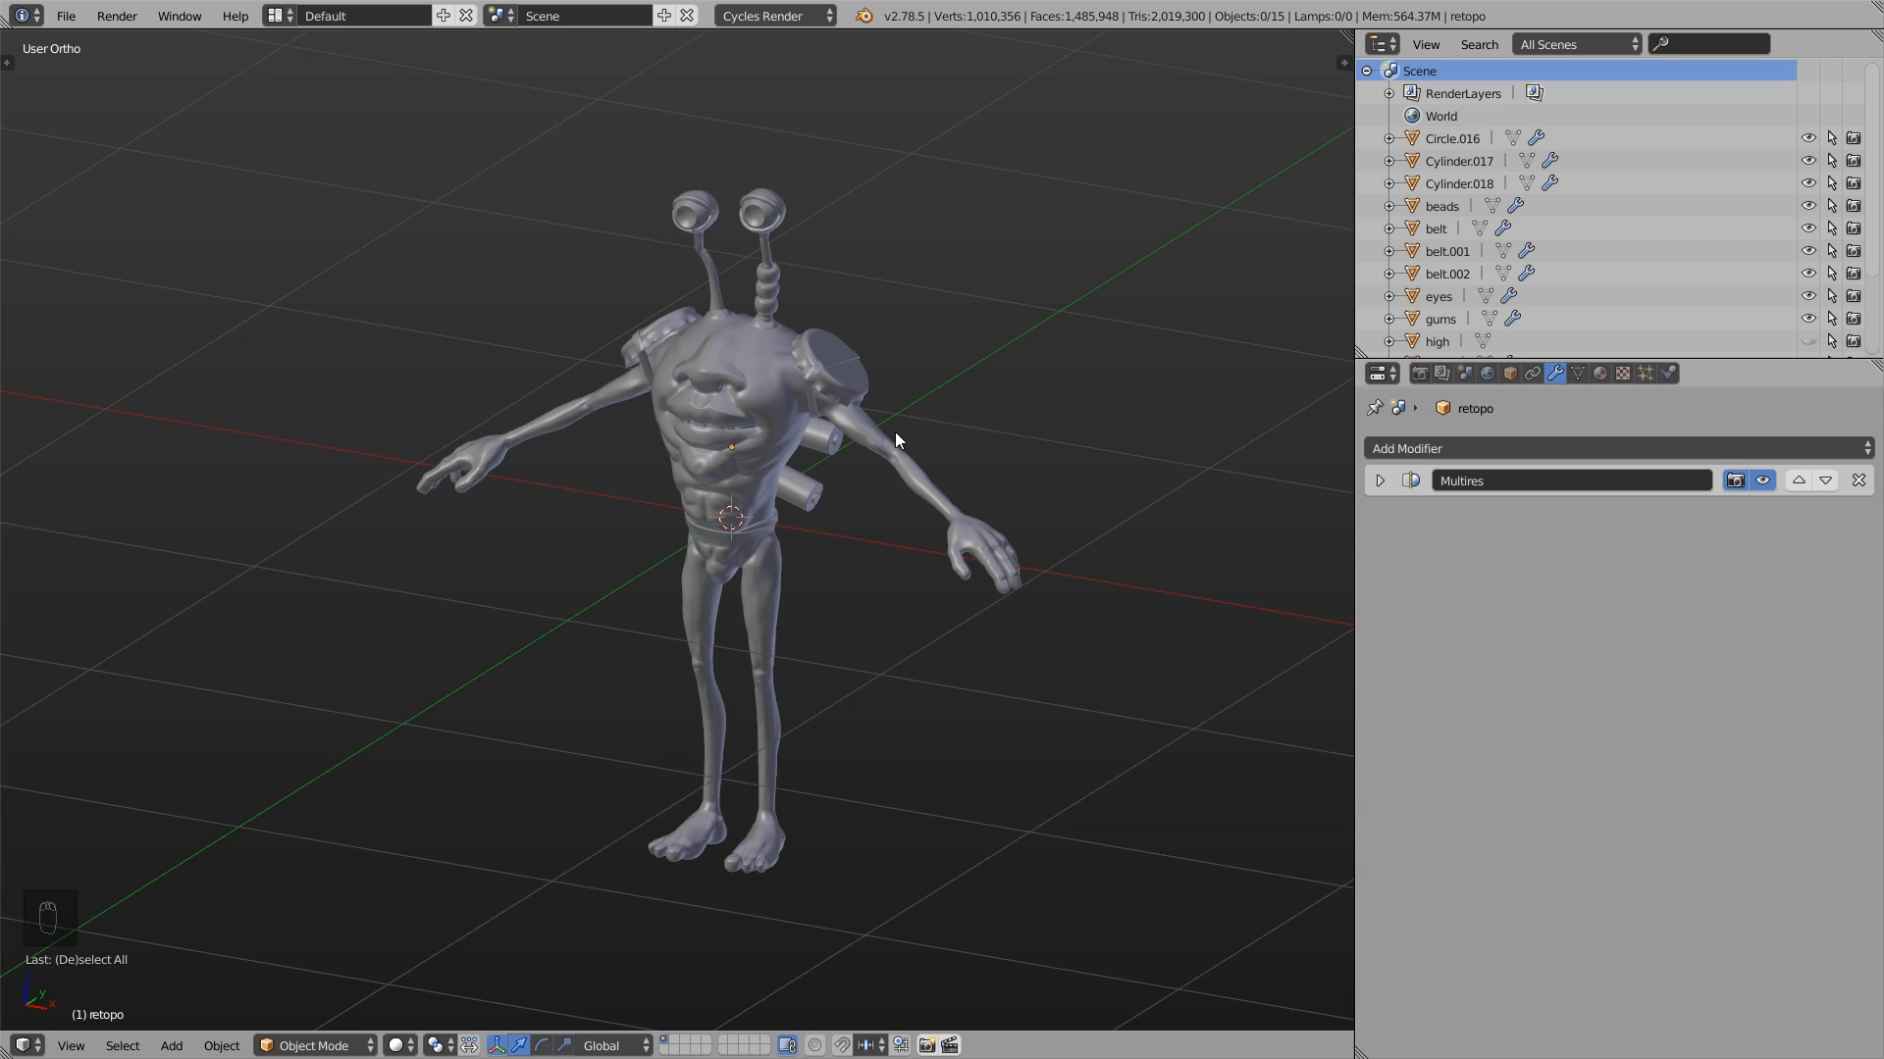
- Select the four vertices of one face on the upper arm below the shoulder guard and merge them at center
scroll(867, 431, "up", 8)
key("Tab")
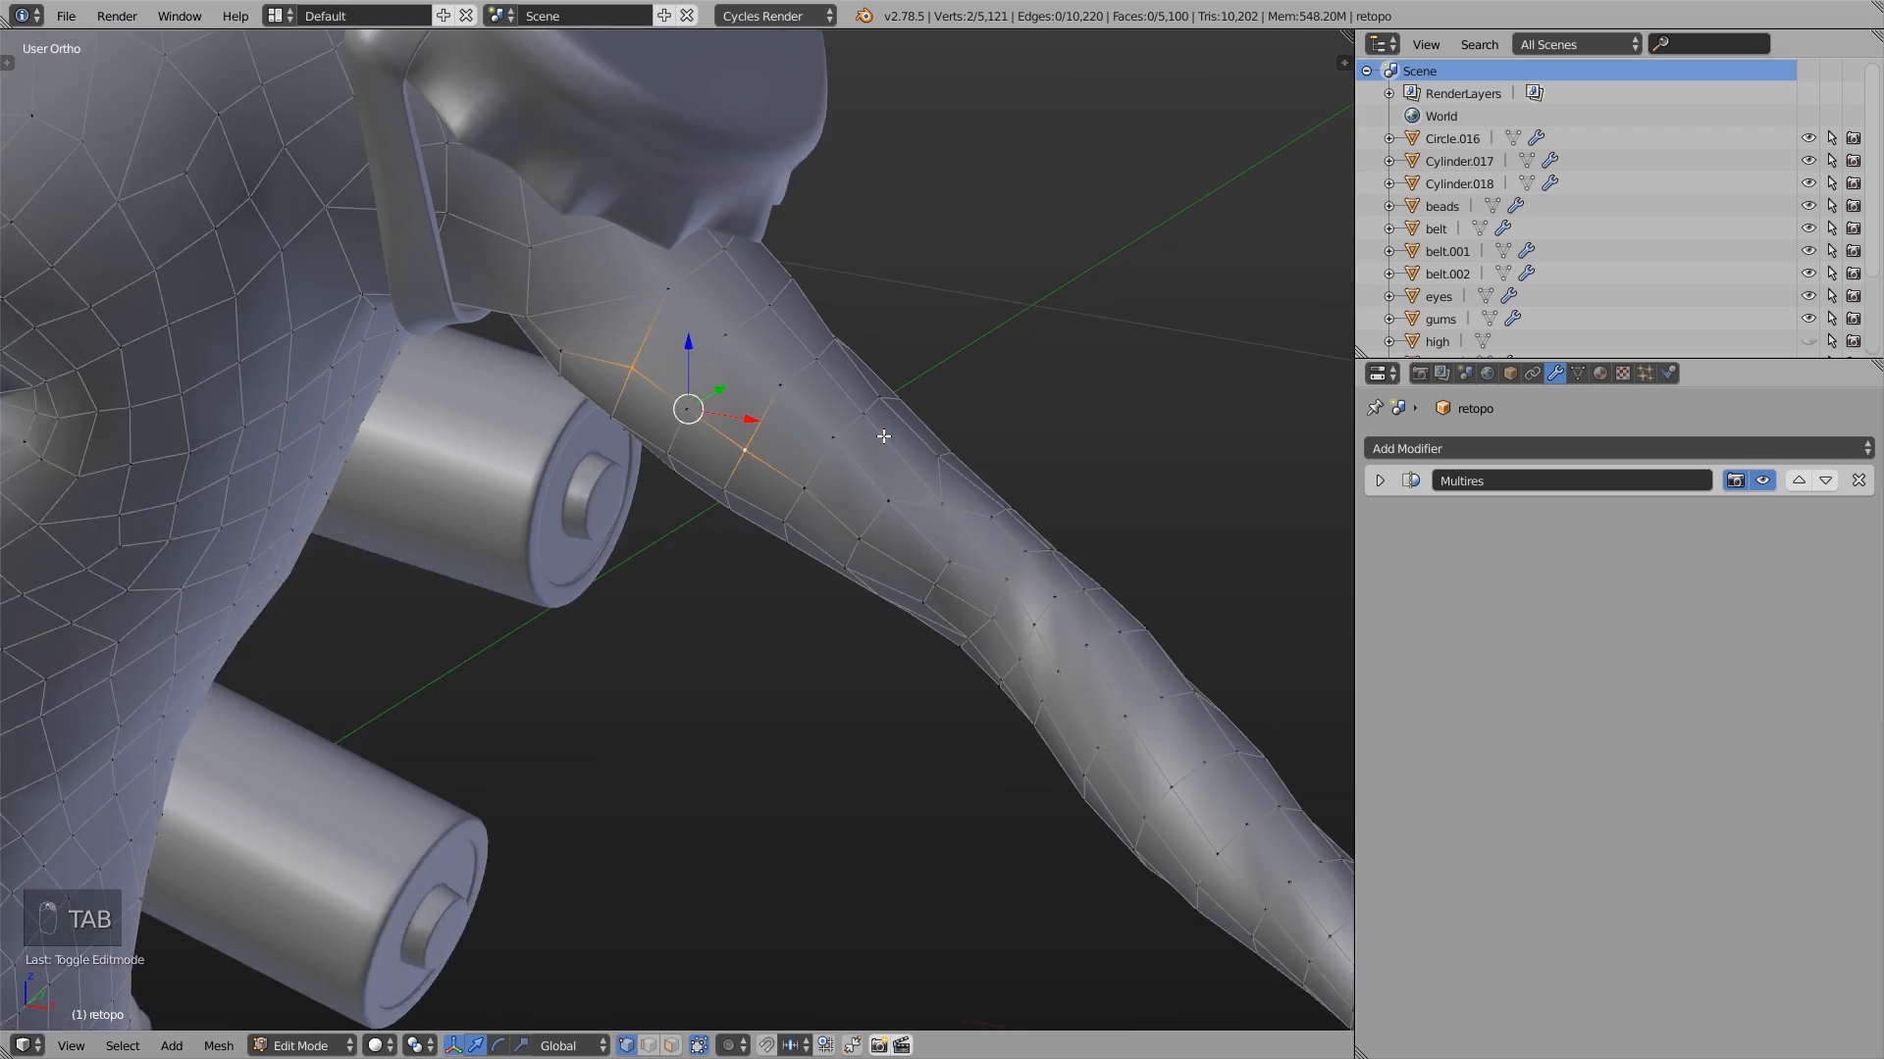
scroll(884, 435, "up", 3)
right_click(735, 363)
right_click(659, 291, "shift")
right_click(723, 251, "shift")
right_click(791, 318, "shift")
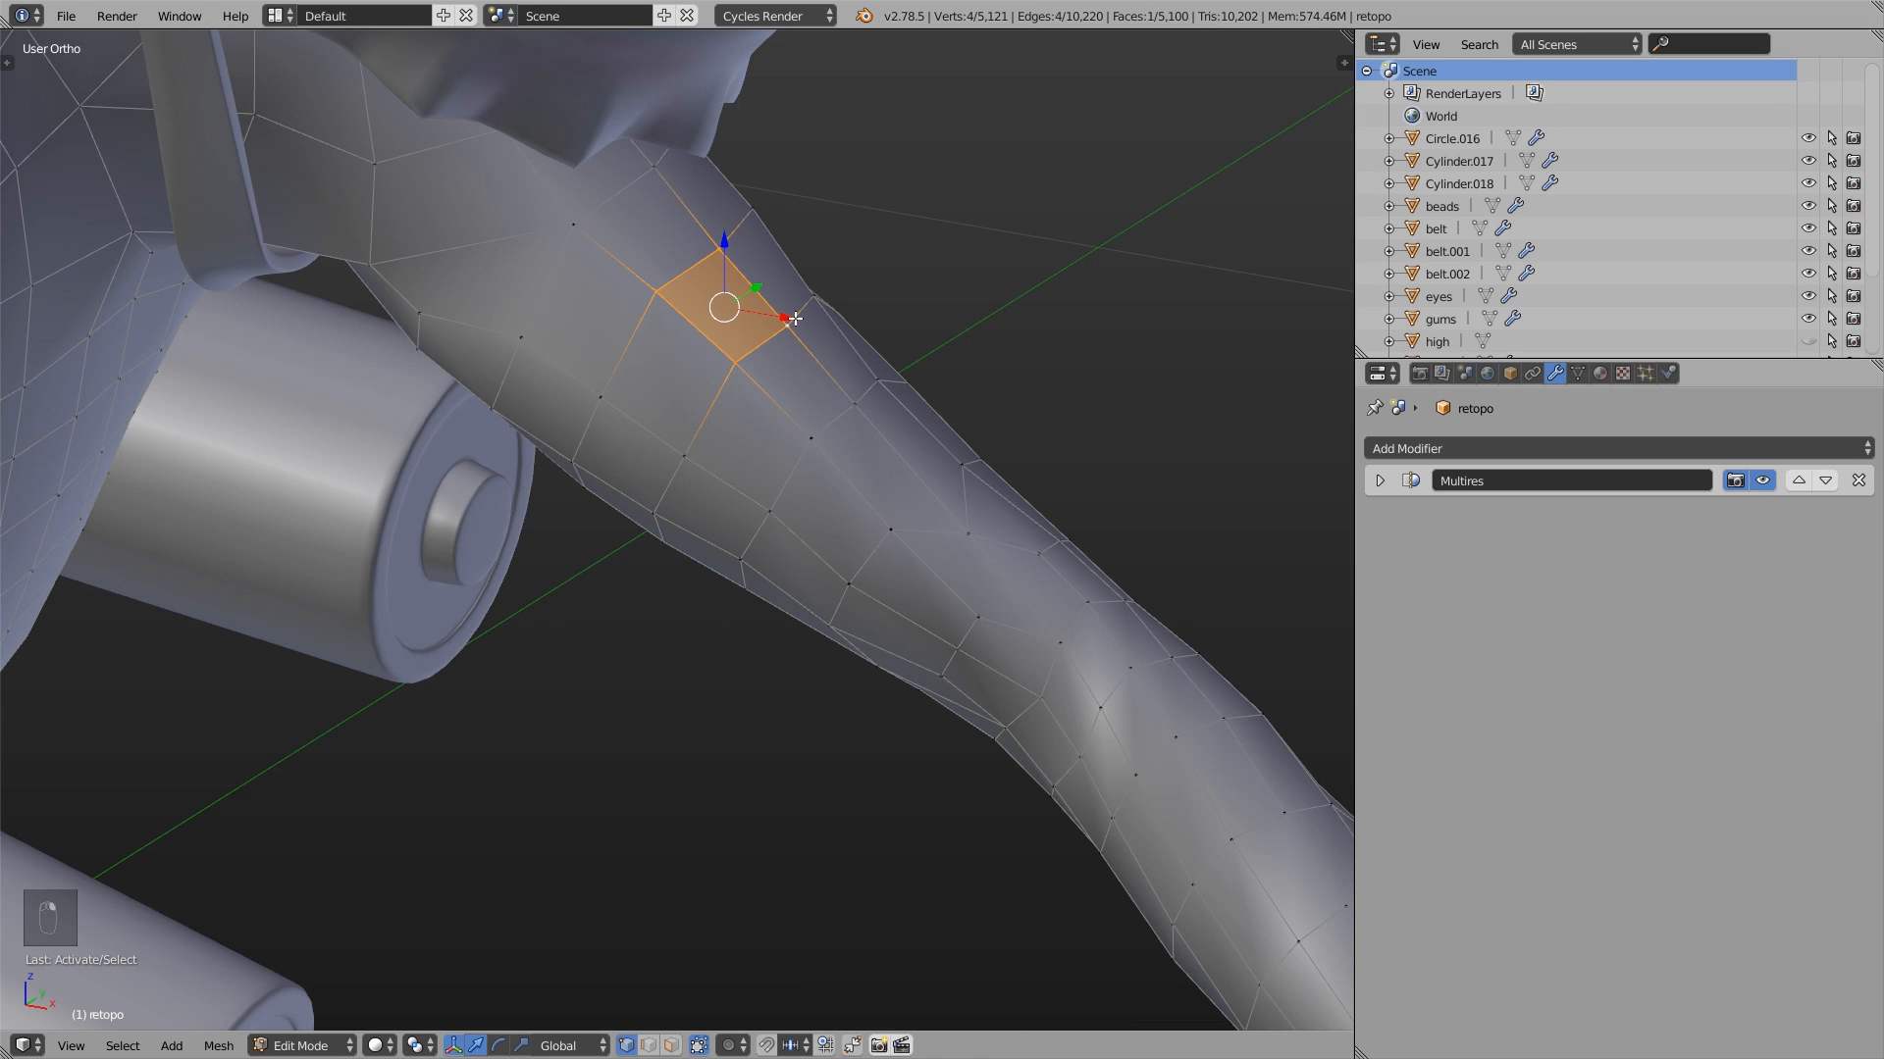
key("alt+m")
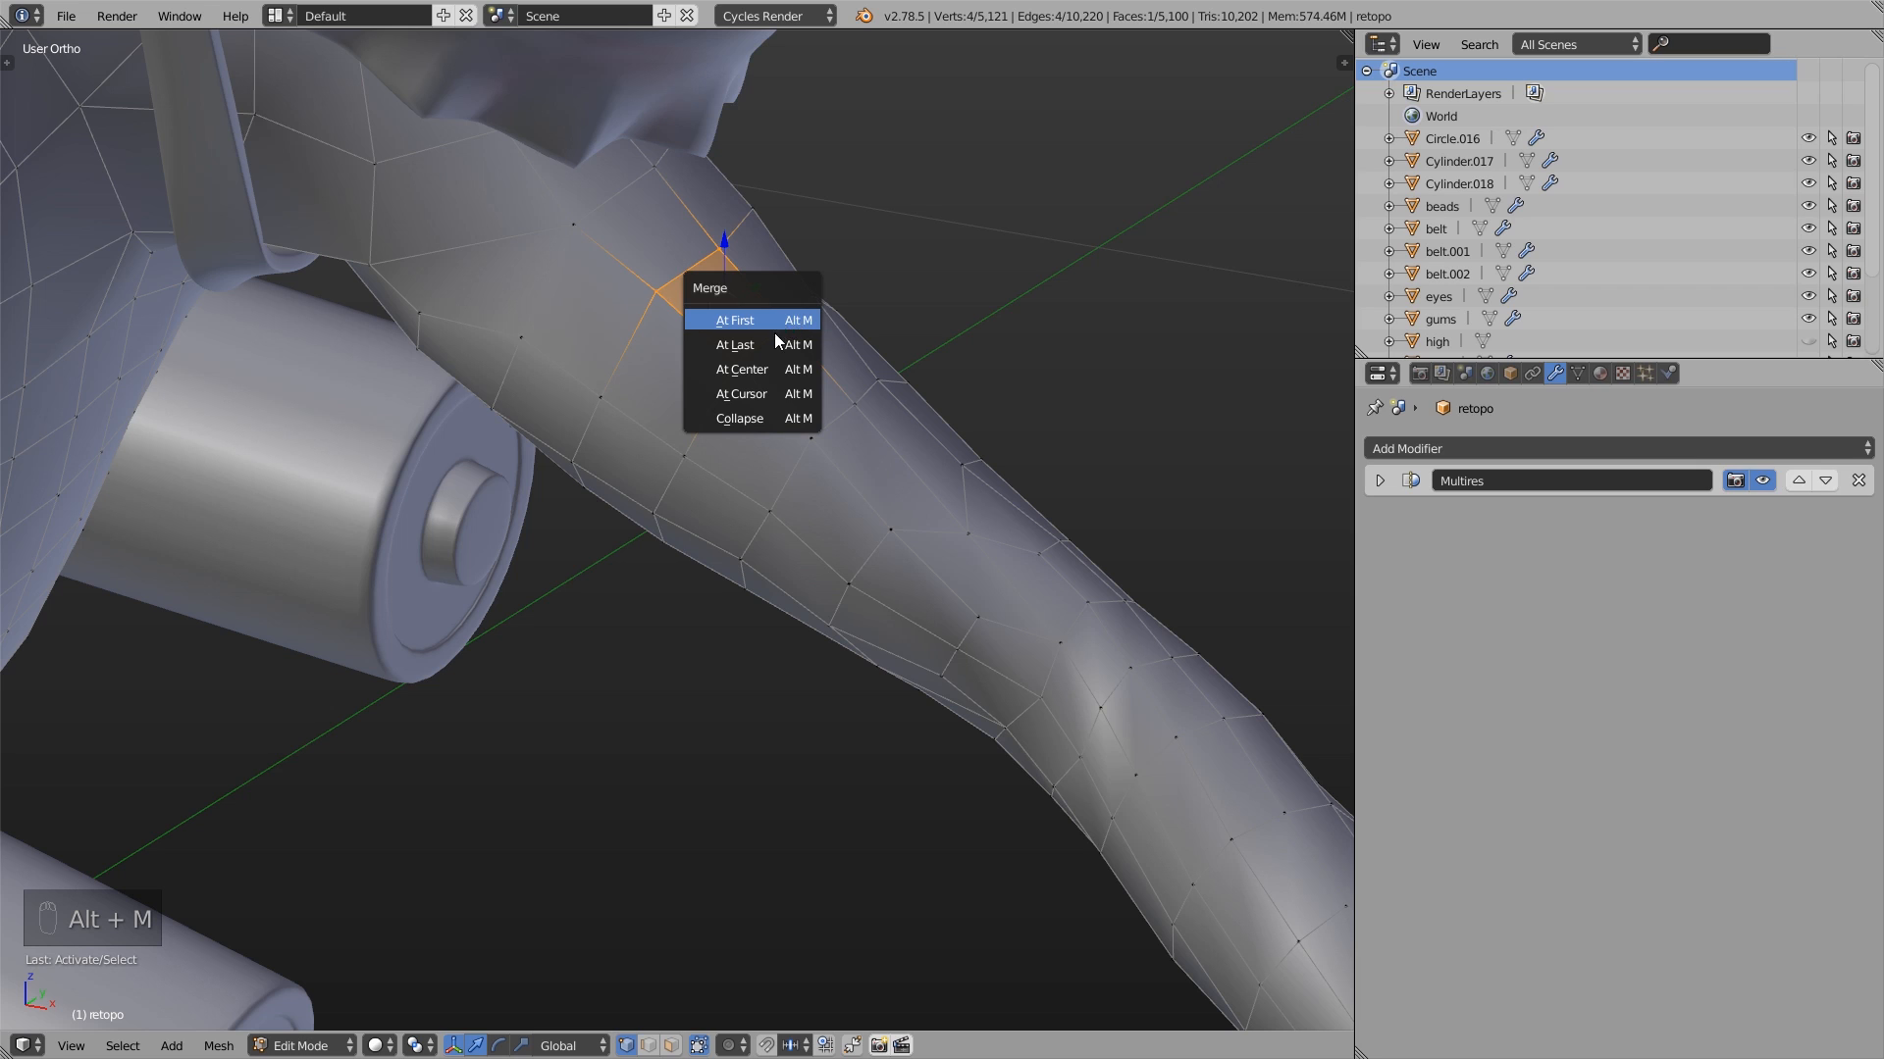
left_click(740, 369)
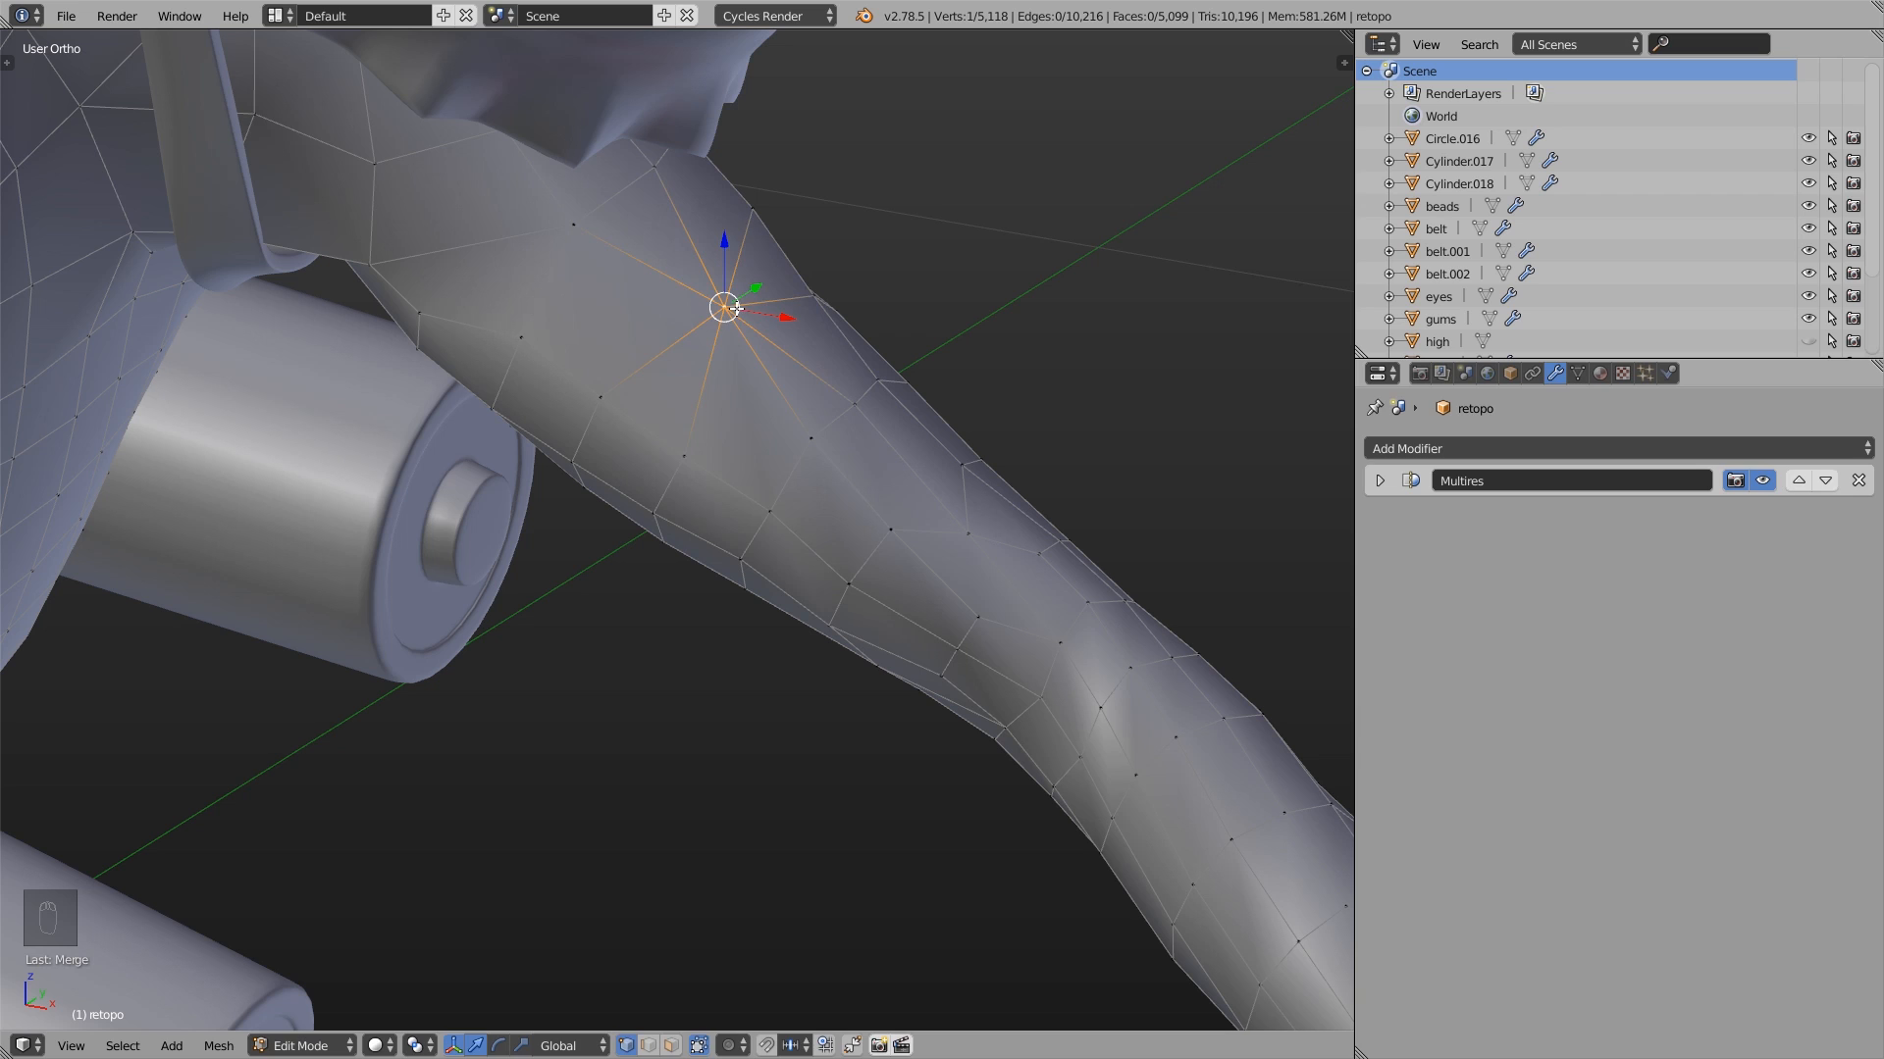
- Undo the merge of the four upper-arm vertices
key("g")
right_click(726, 324)
key("ctrl+z")
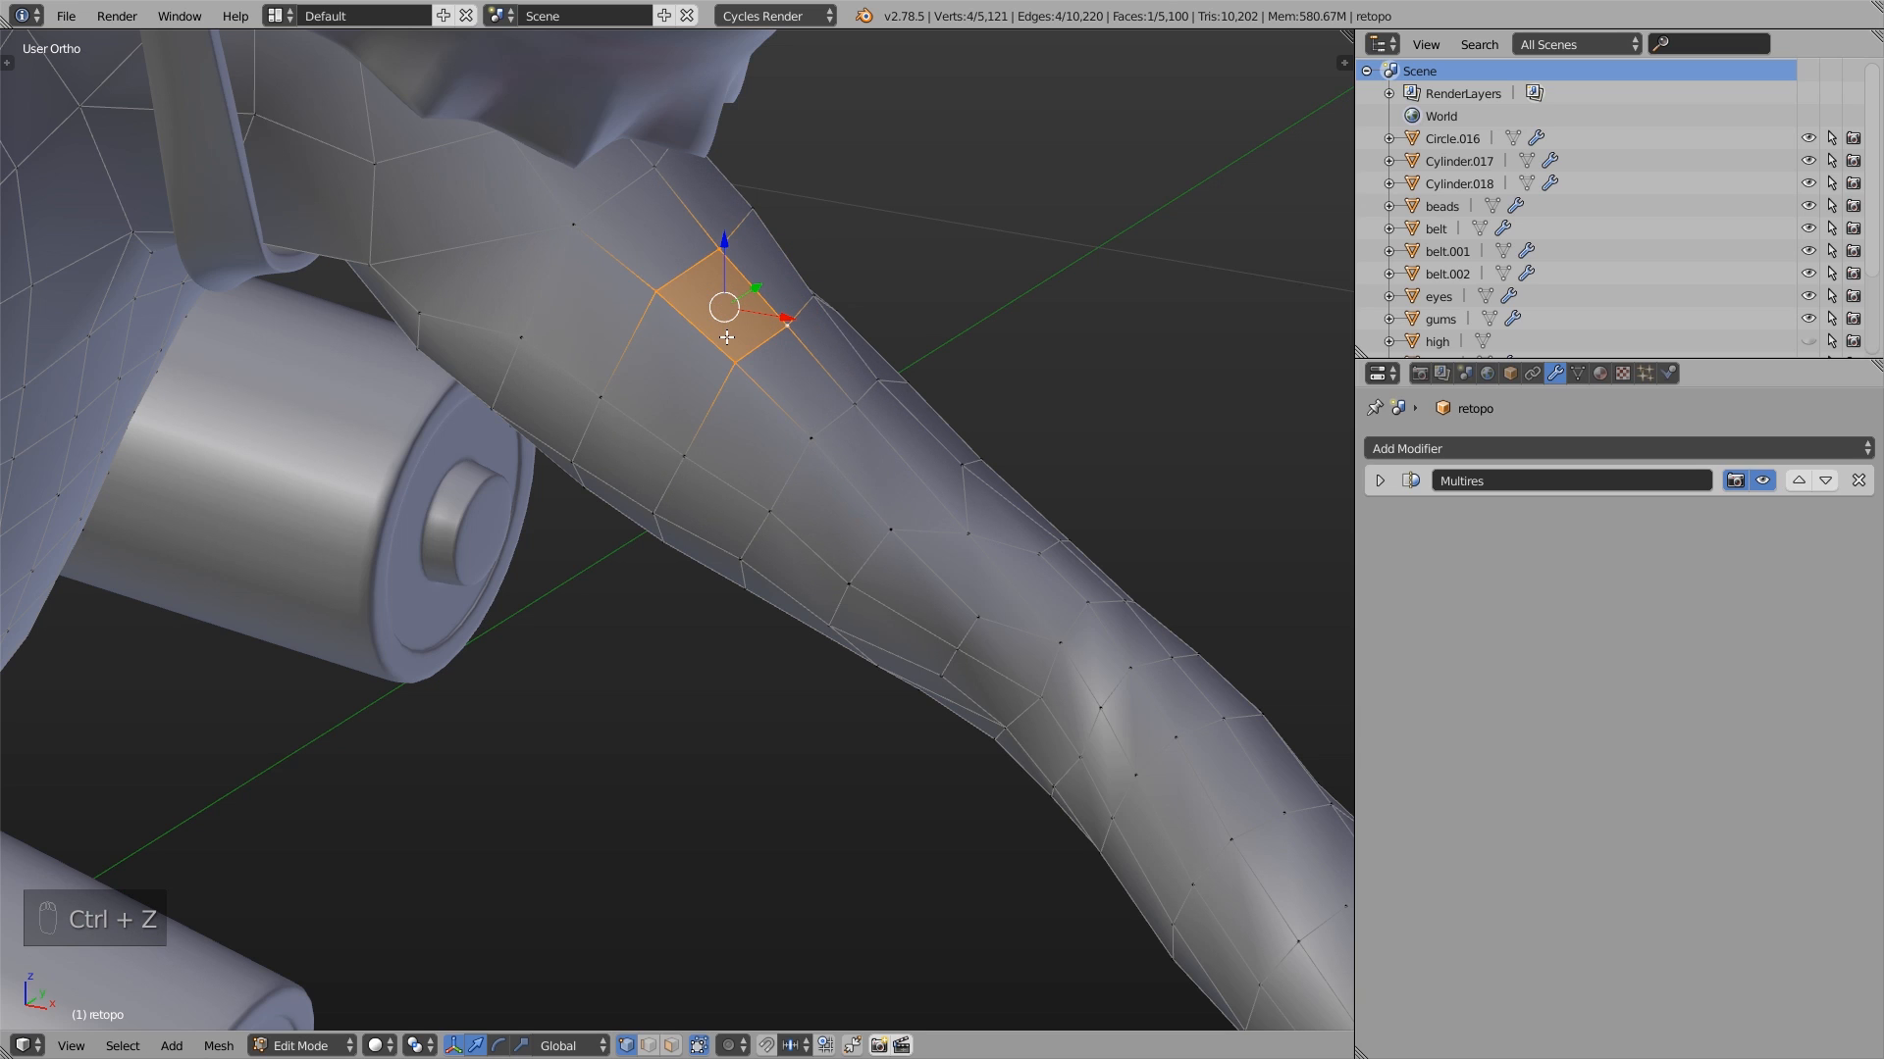
key("alt+m")
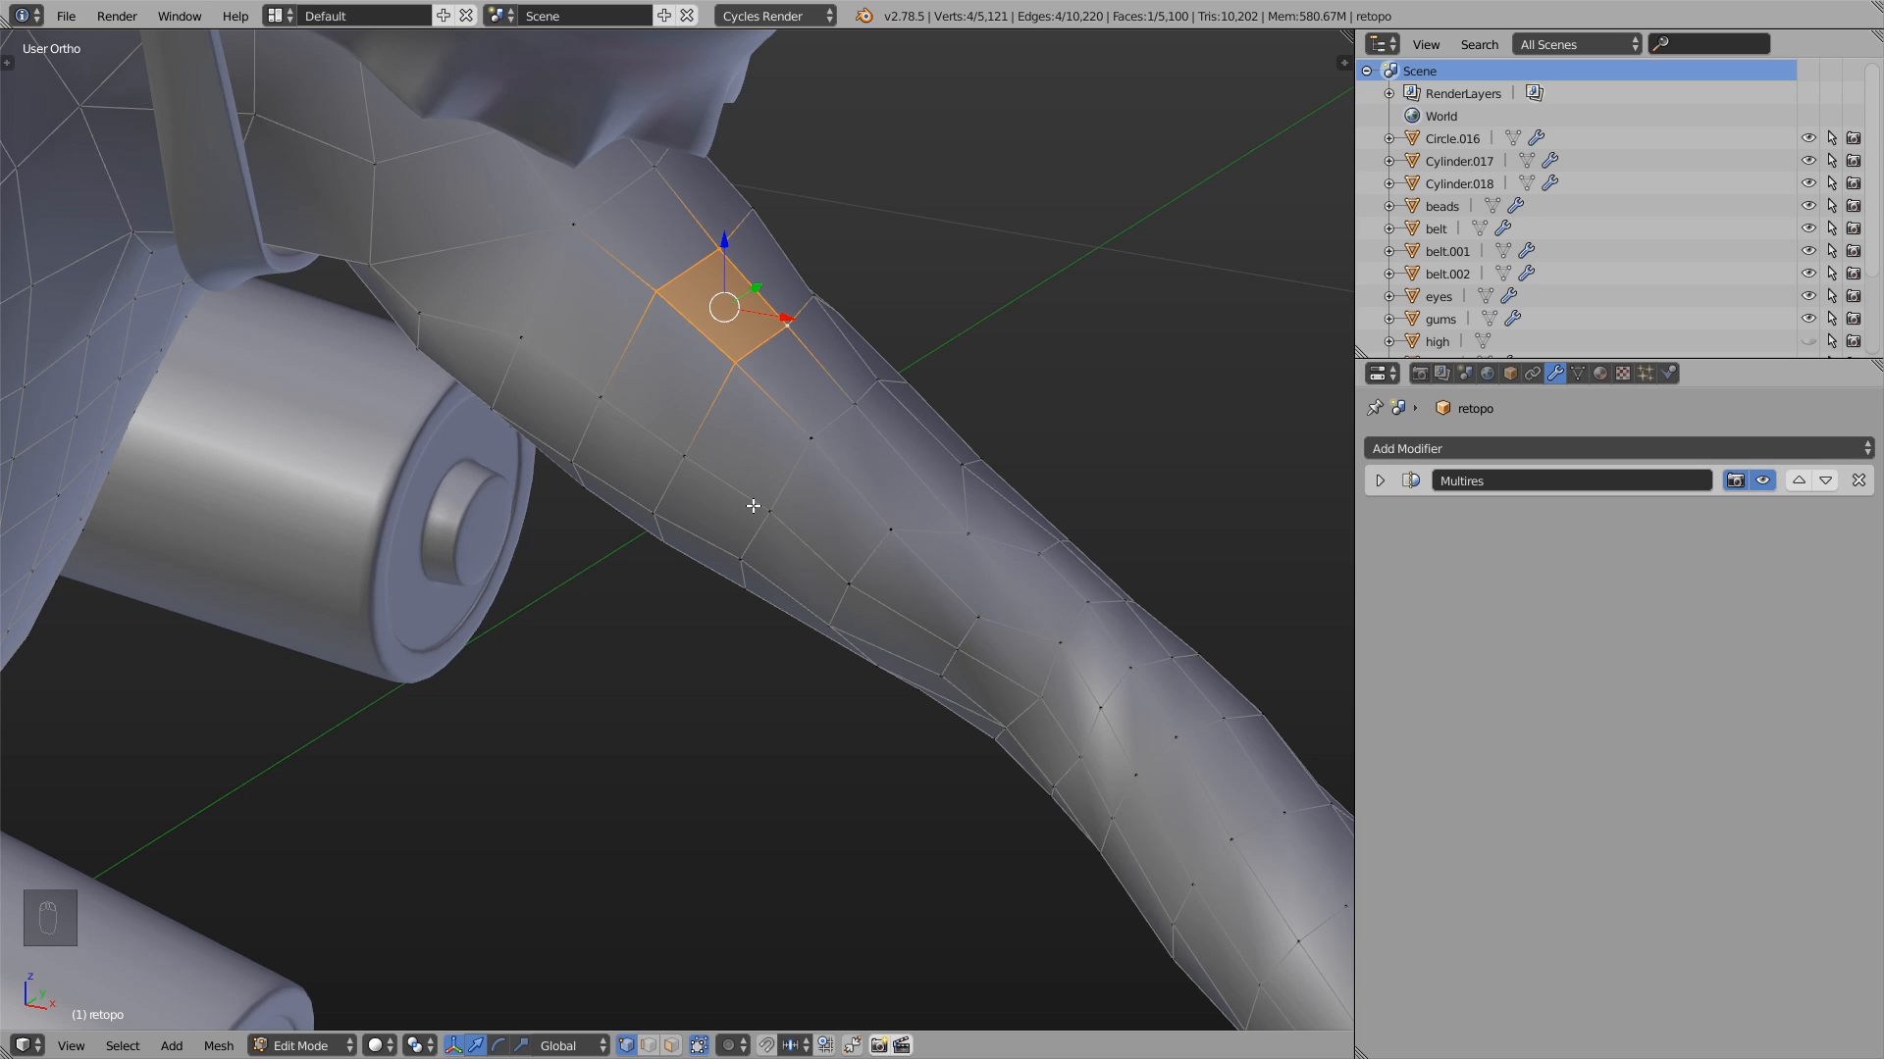
- Enable snapping with Vertex as the snap element and turn on AutoMerge Editing
left_click(768, 1046)
left_click(794, 1045)
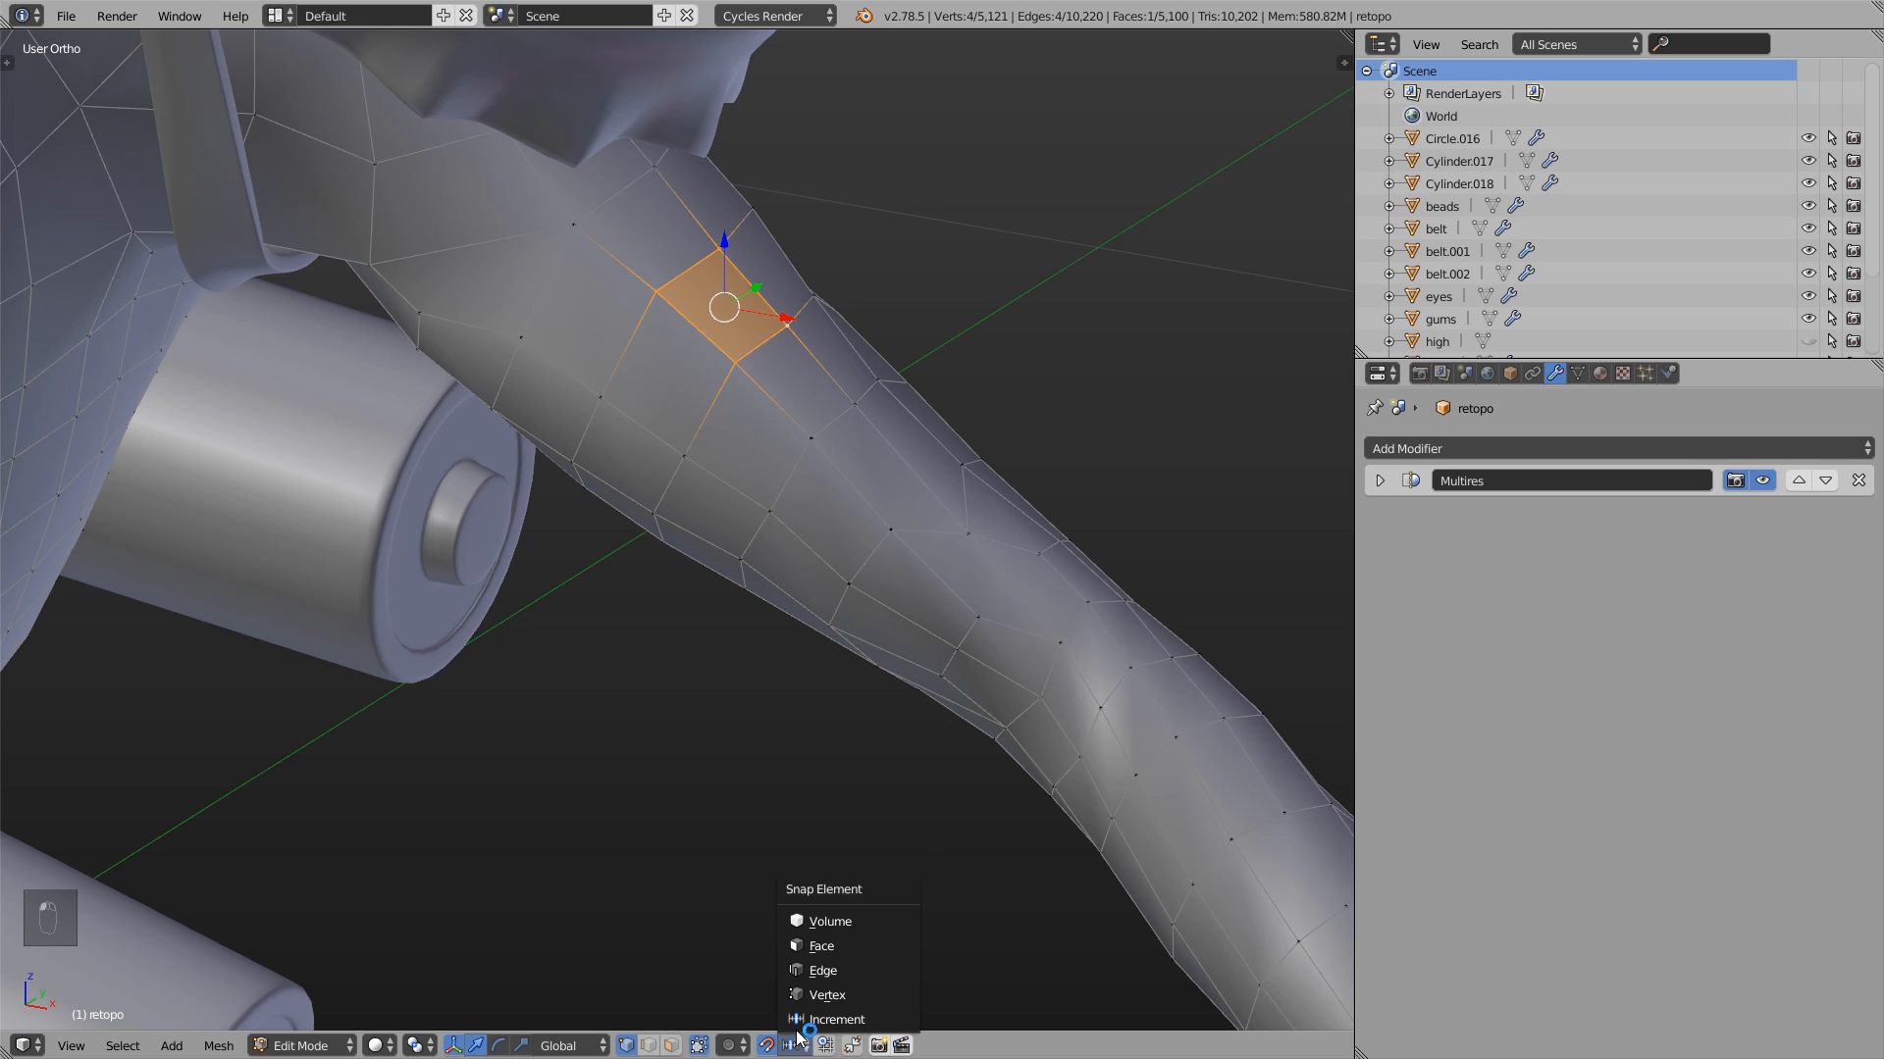
left_click(812, 996)
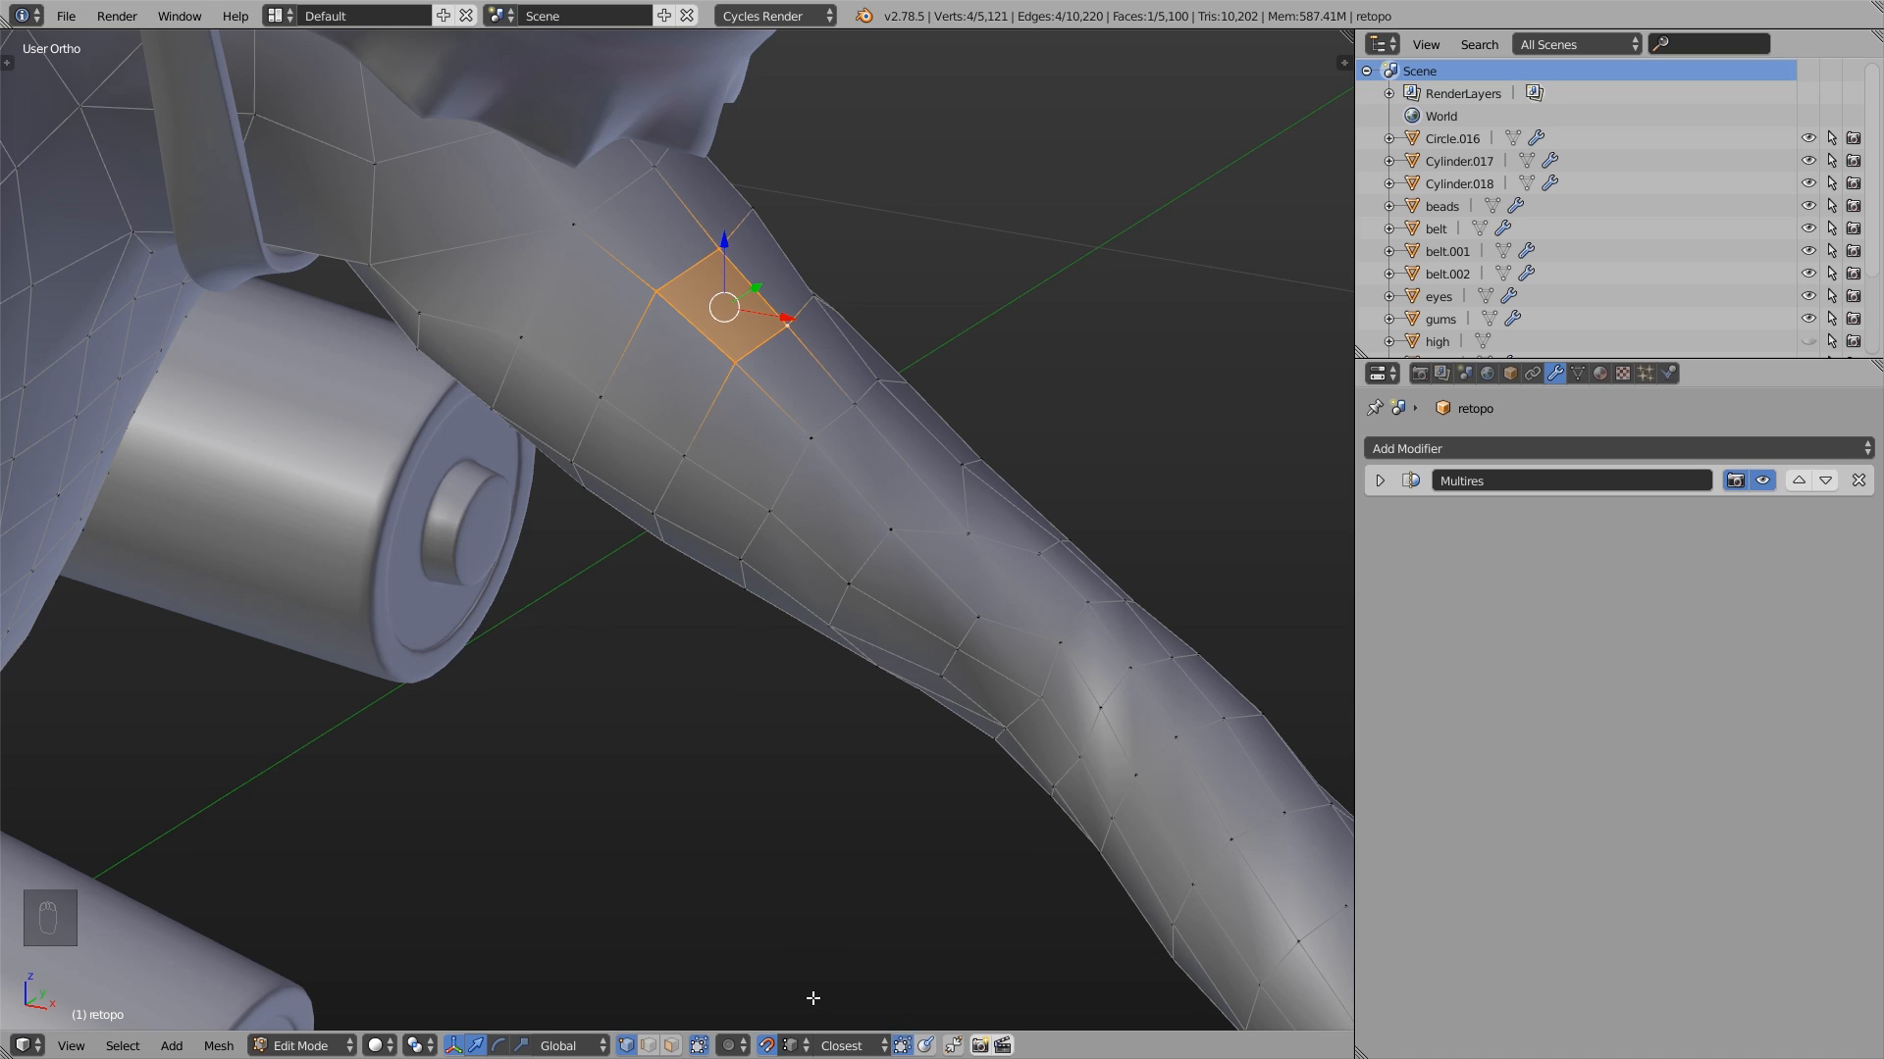
left_click(221, 1048)
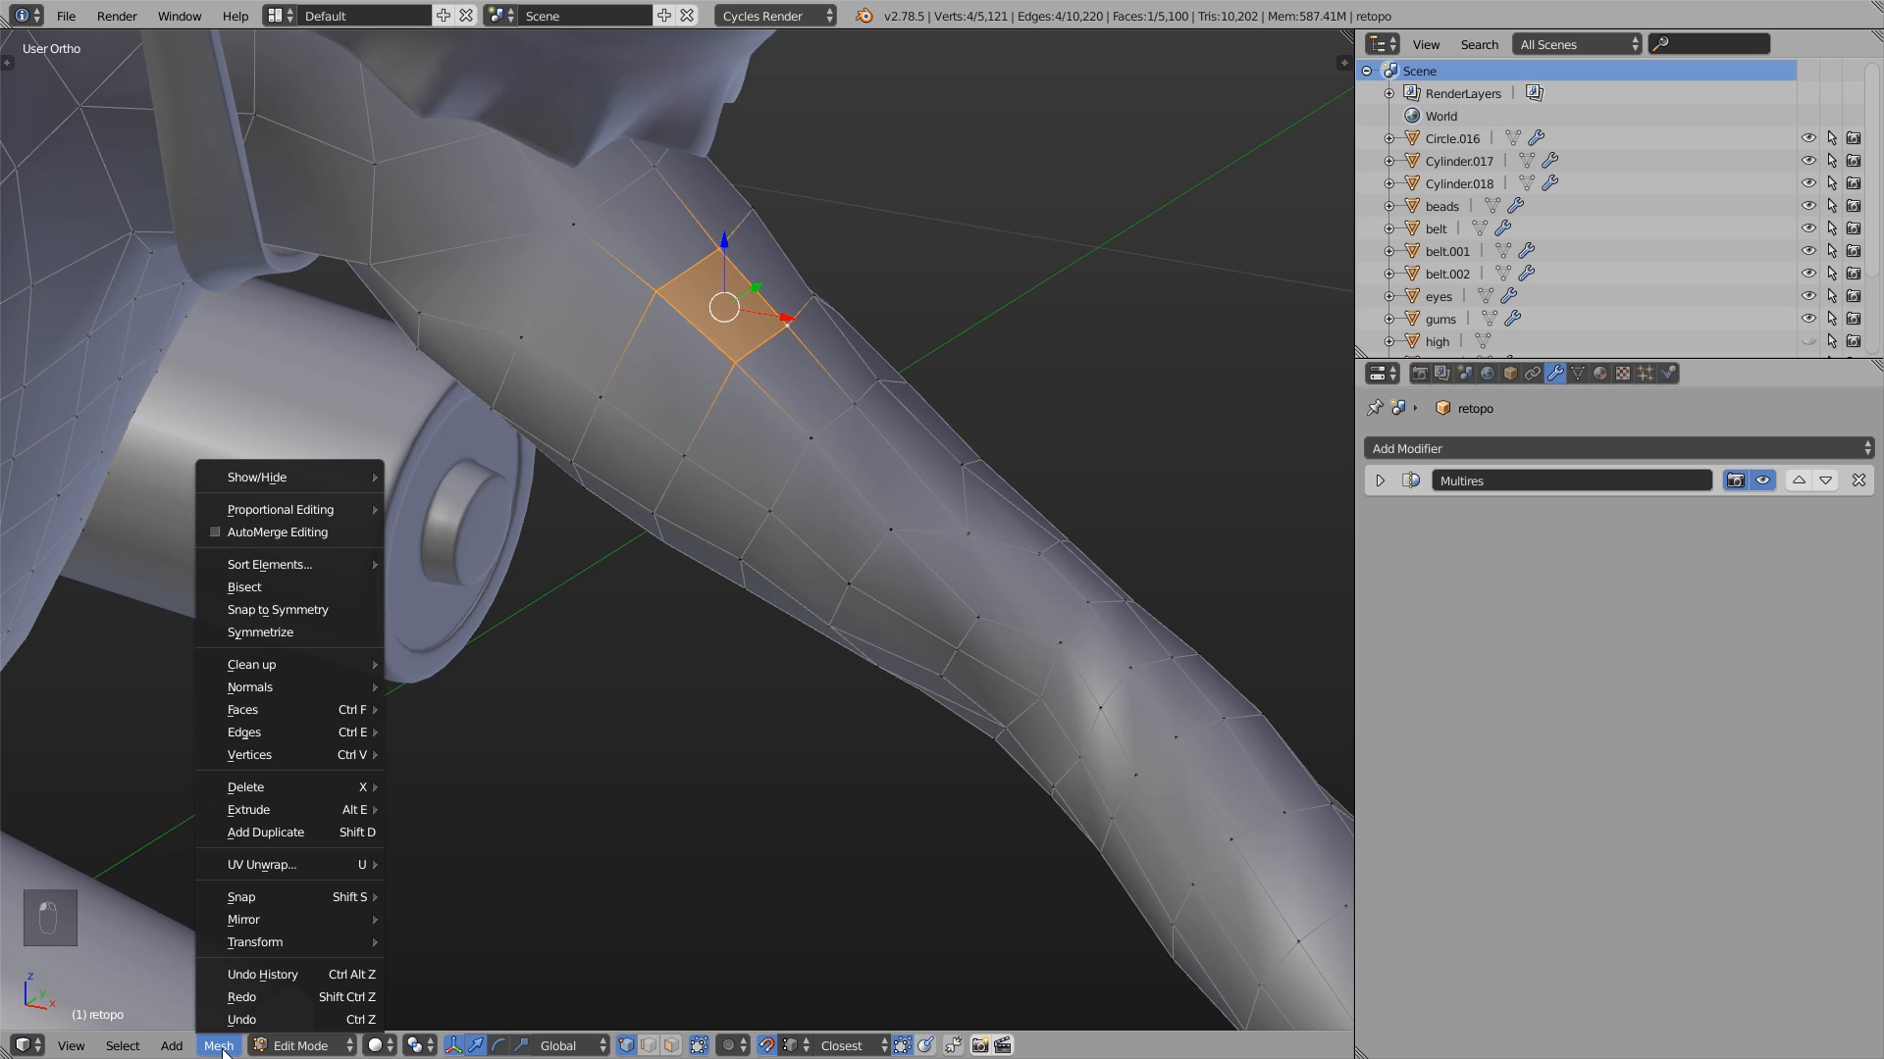
left_click(288, 531)
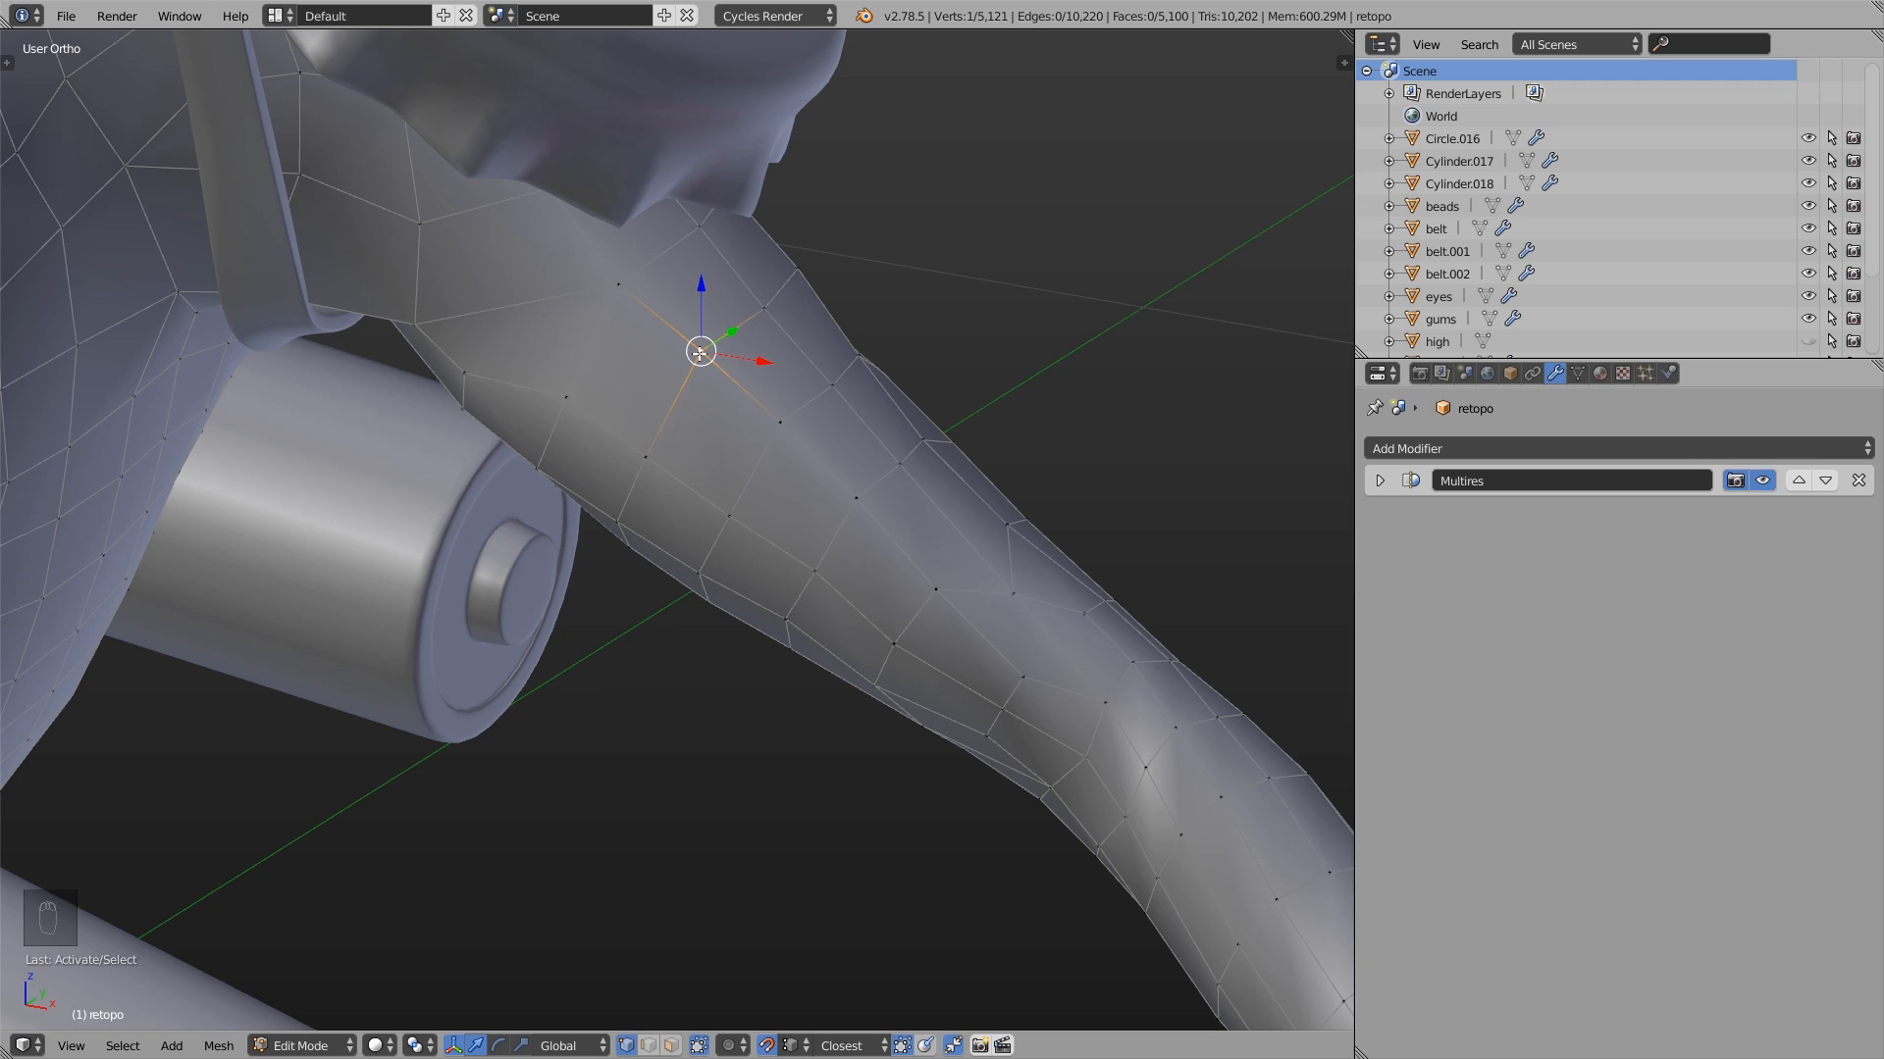
- Snap the selected upper-arm vertex onto its neighbour toward the shoulder so the two merge
key("g")
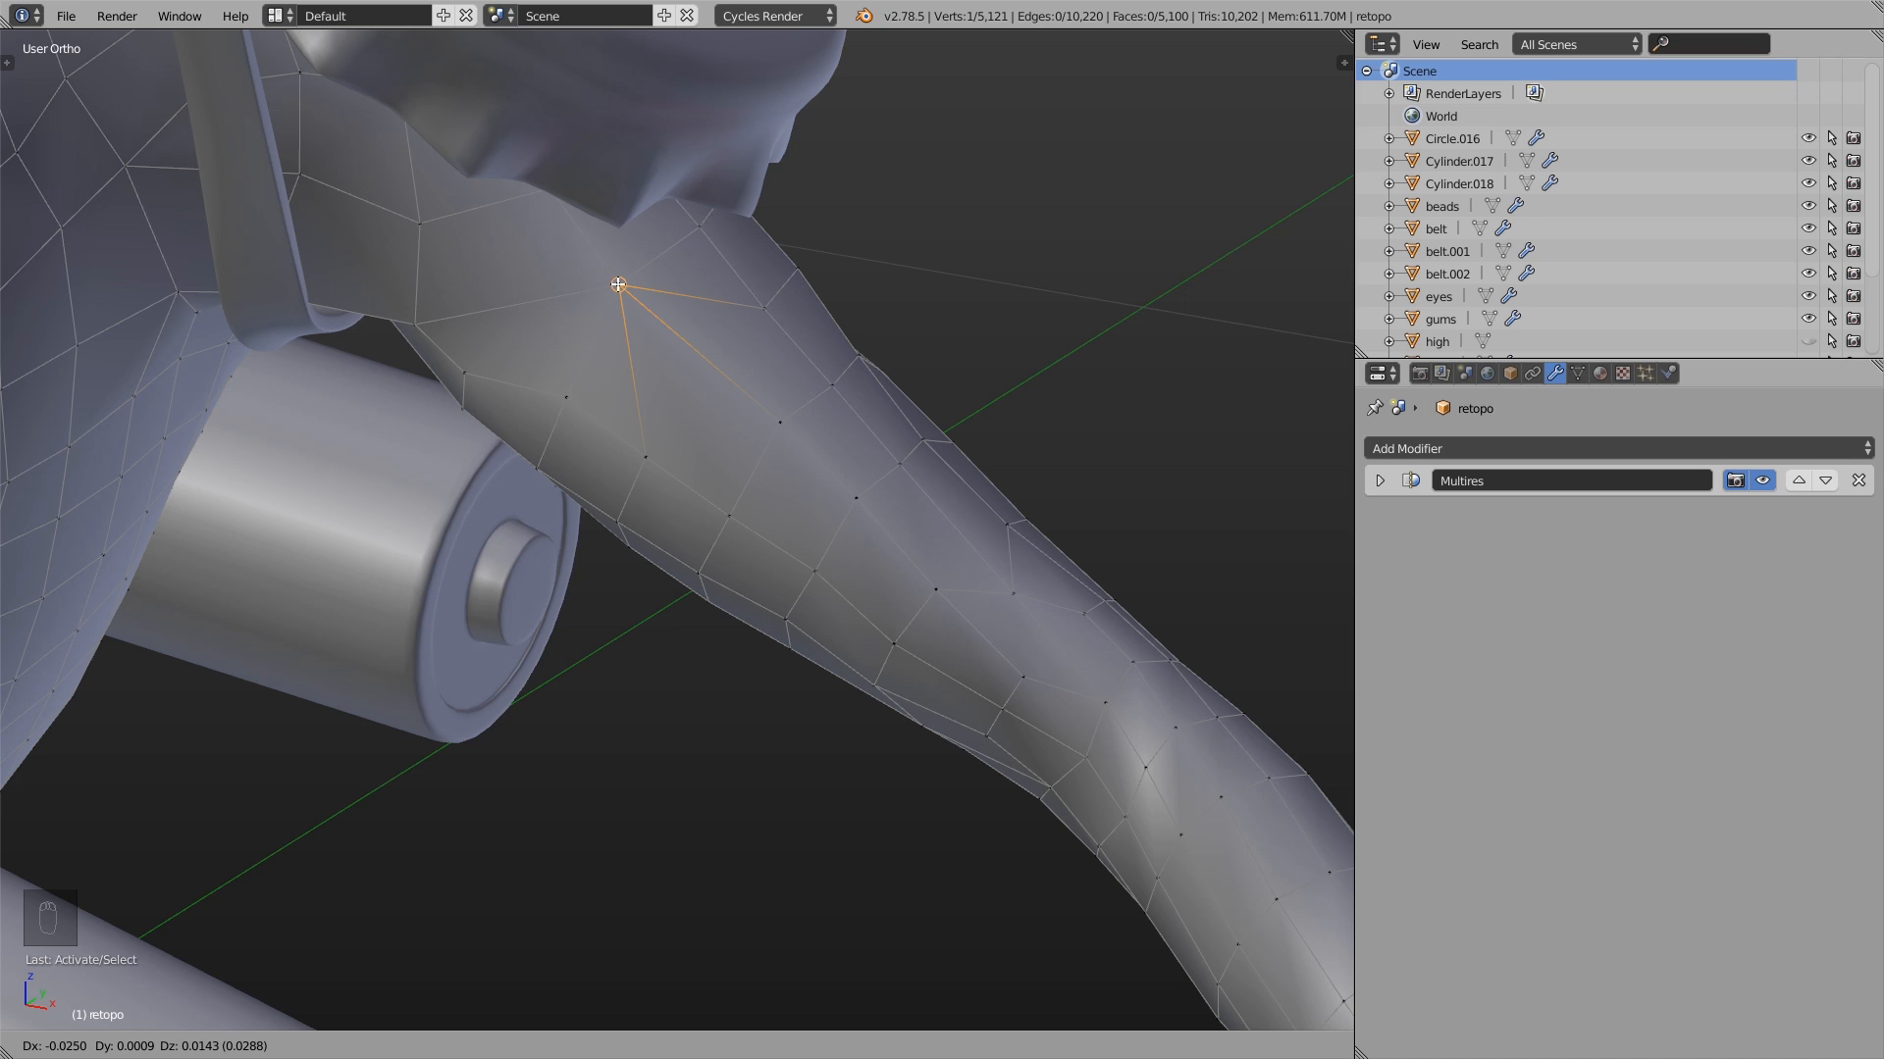
left_click(618, 285)
middle_click_drag(626, 299, 629, 277)
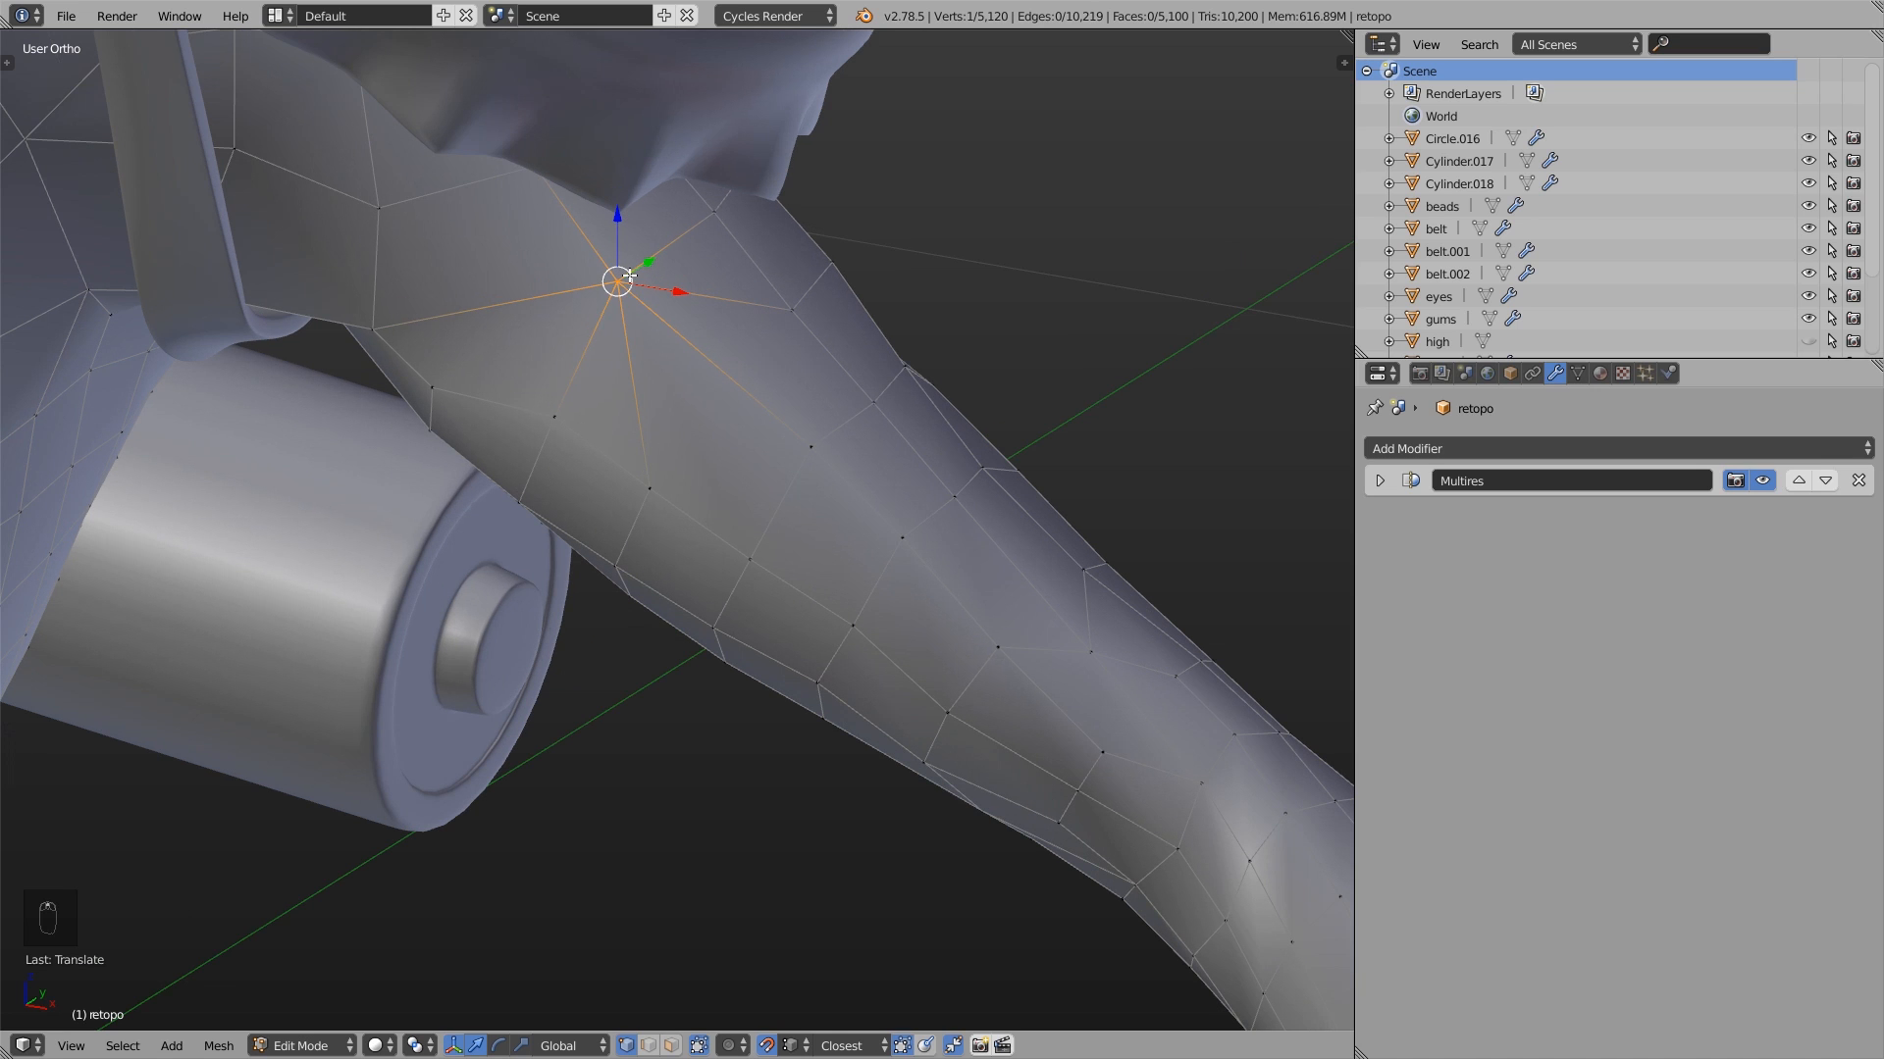
middle_click_drag(846, 354, 814, 347)
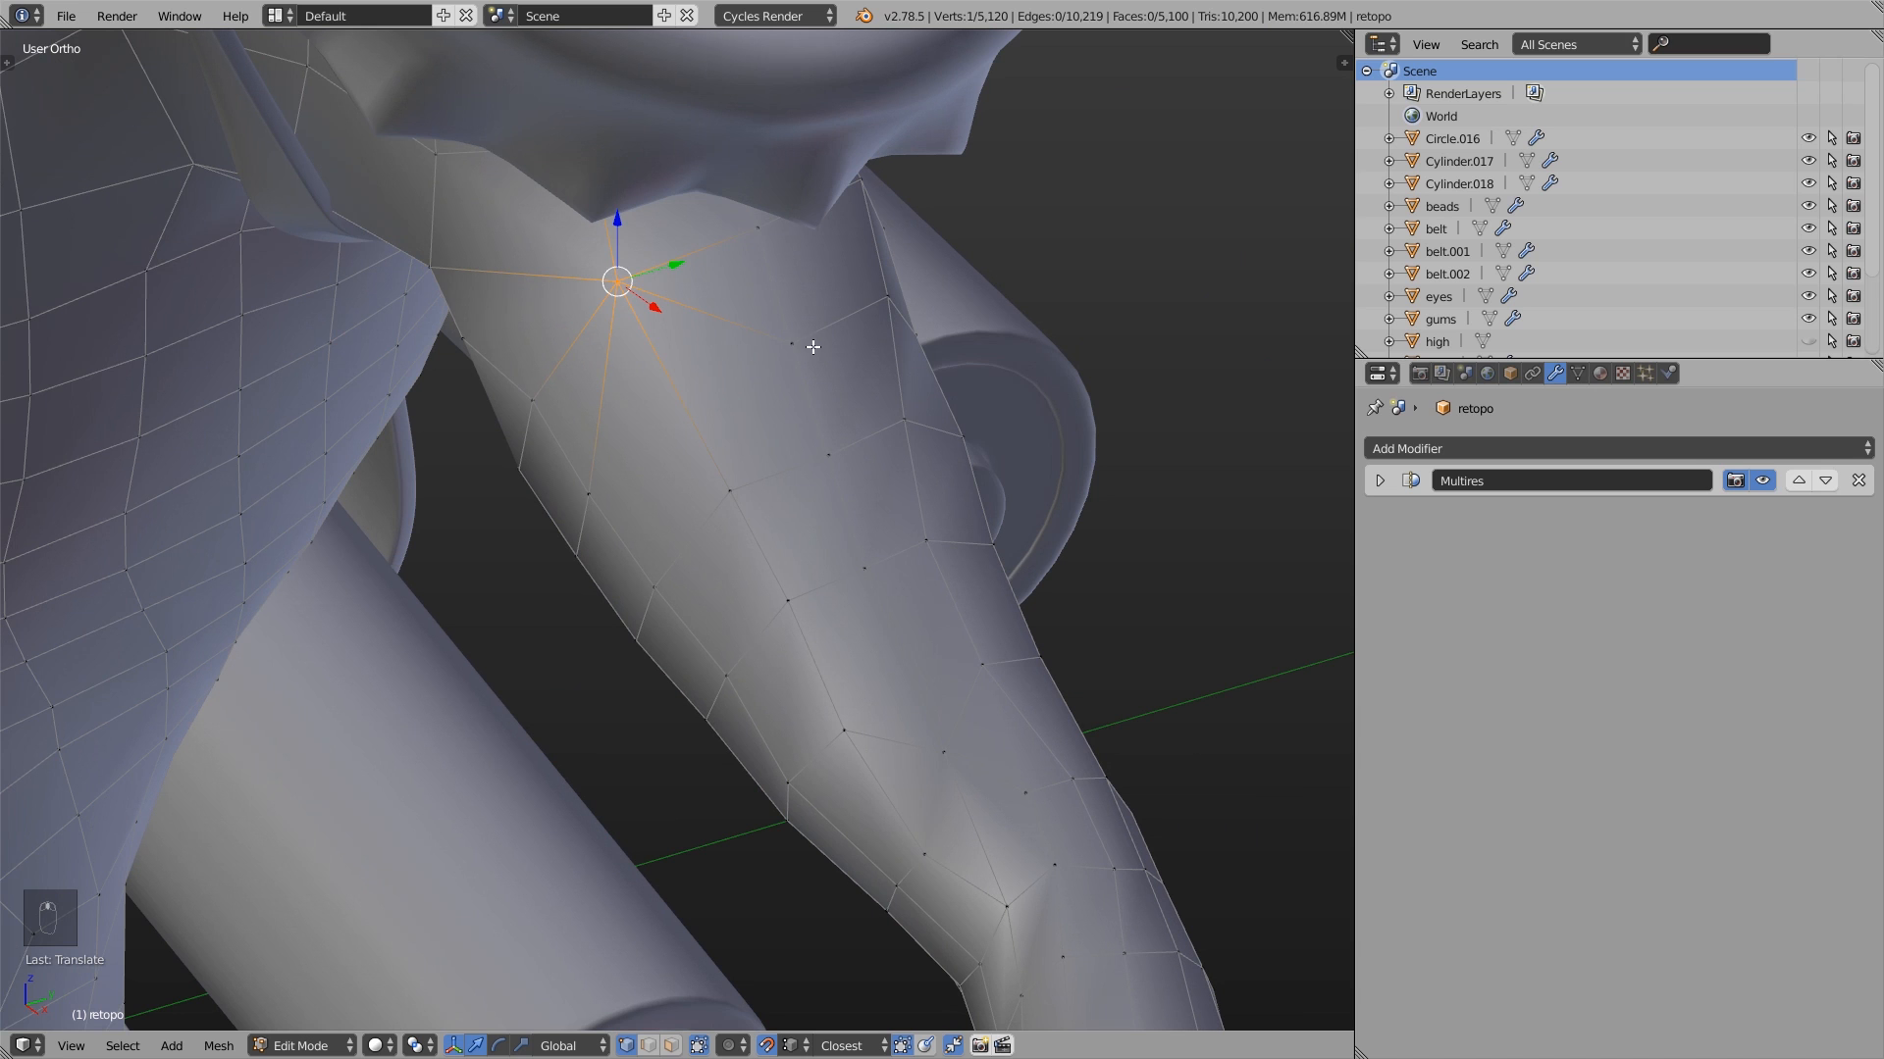
- Select two adjacent upper-arm vertices and edge slide them fully onto the pair below the shoulder guard to merge them
right_click(794, 345)
key("g")
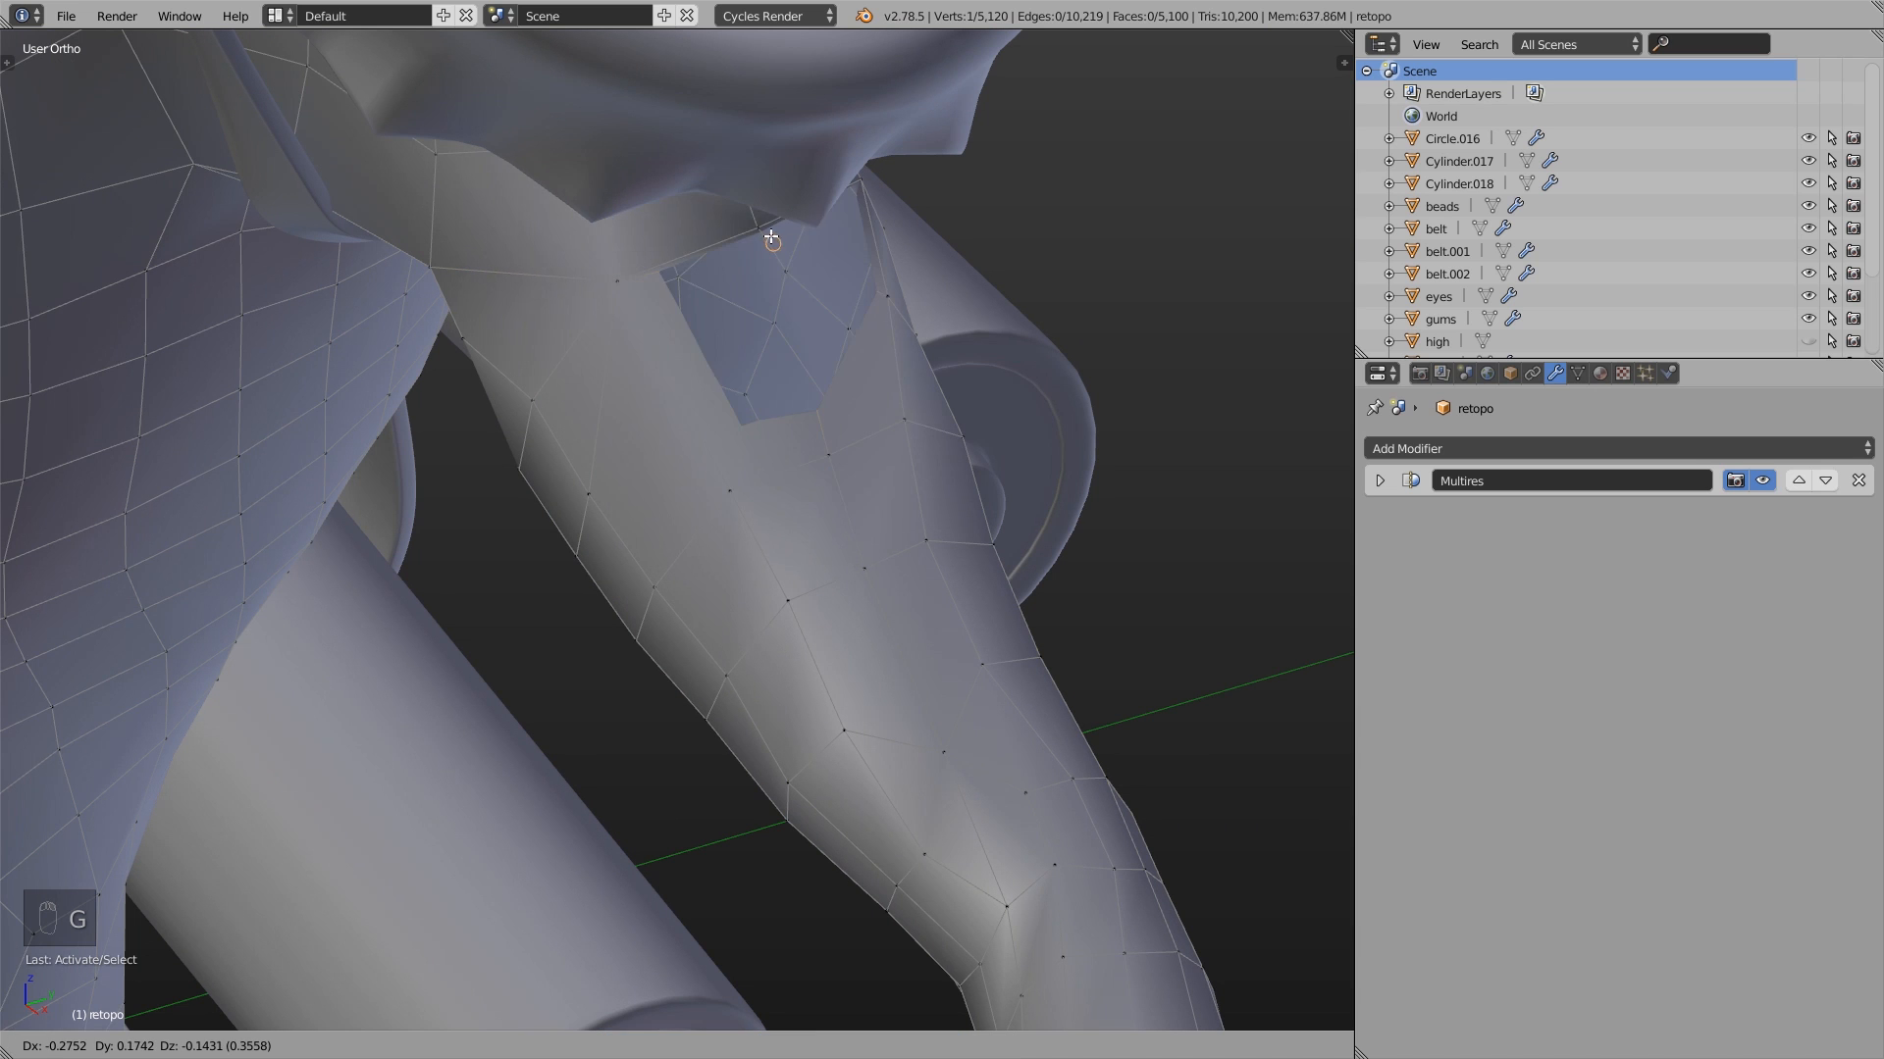
right_click(757, 228)
right_click(887, 303, "shift")
middle_click_drag(924, 359, 856, 341)
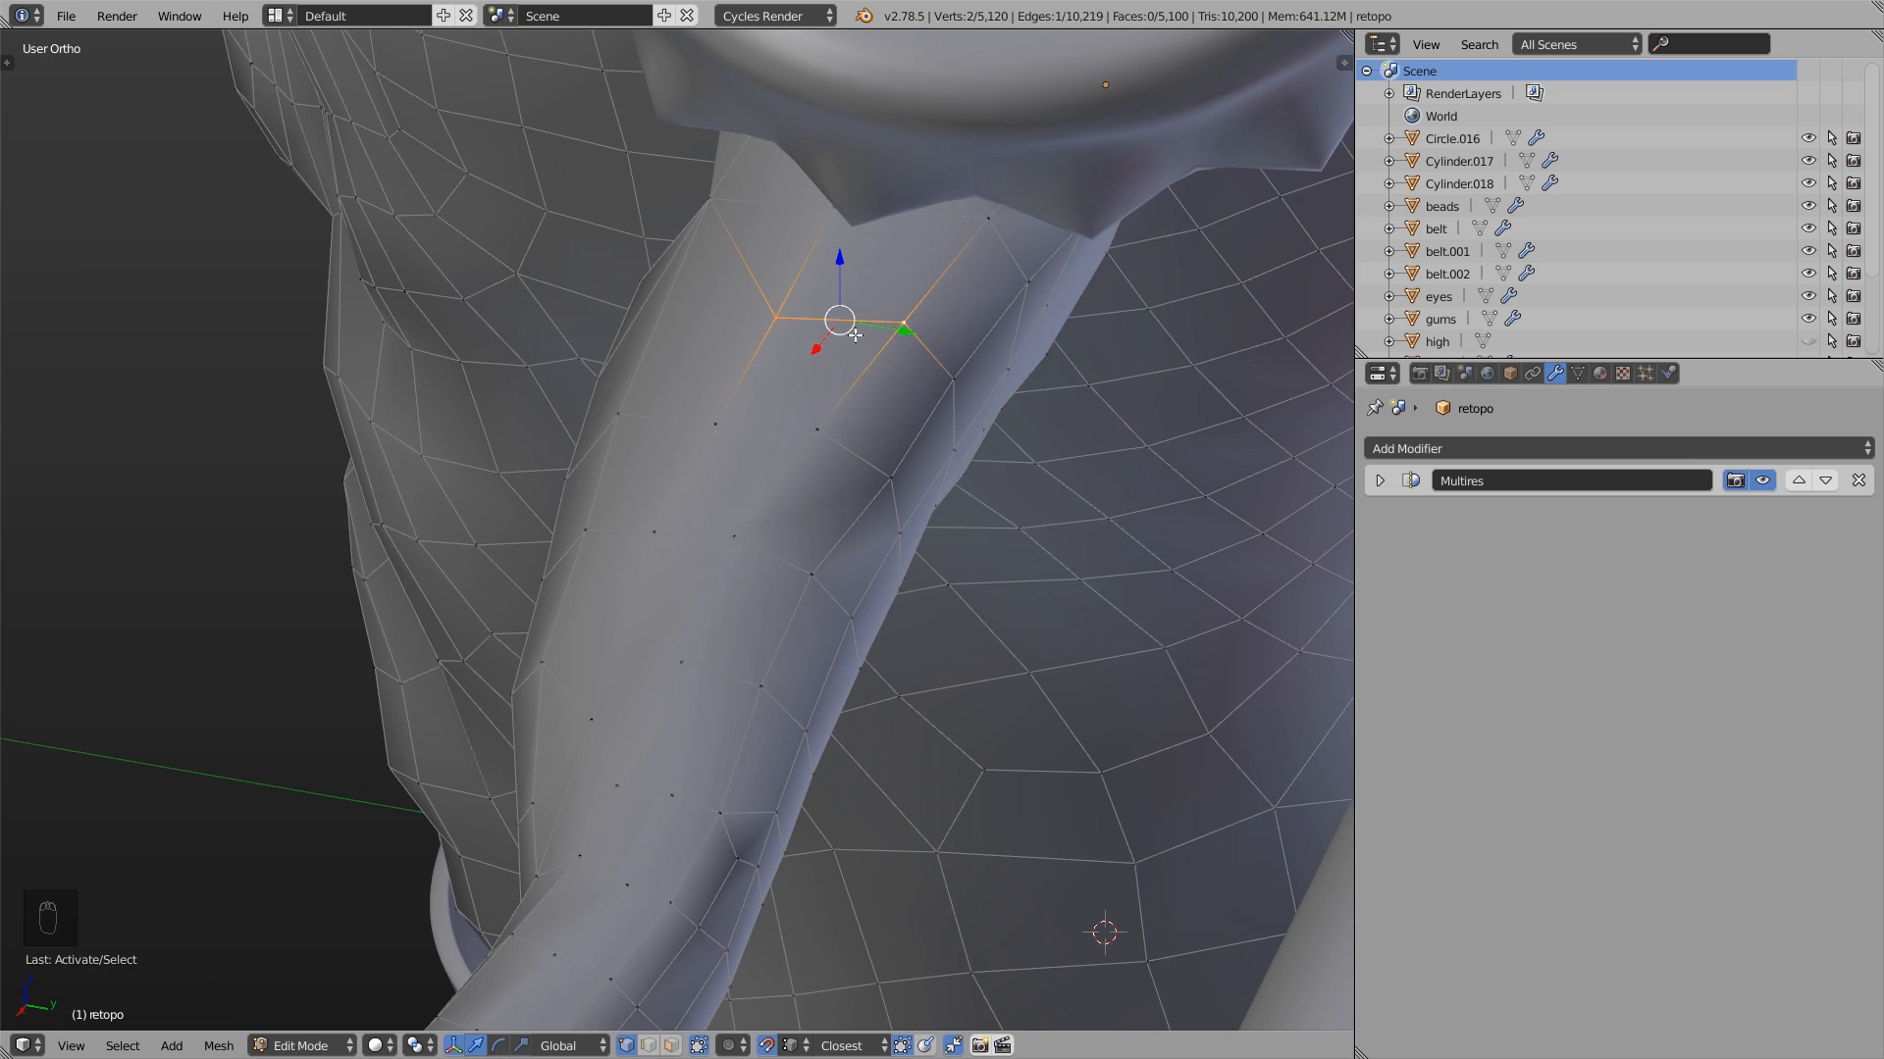
key("g")
key("g")
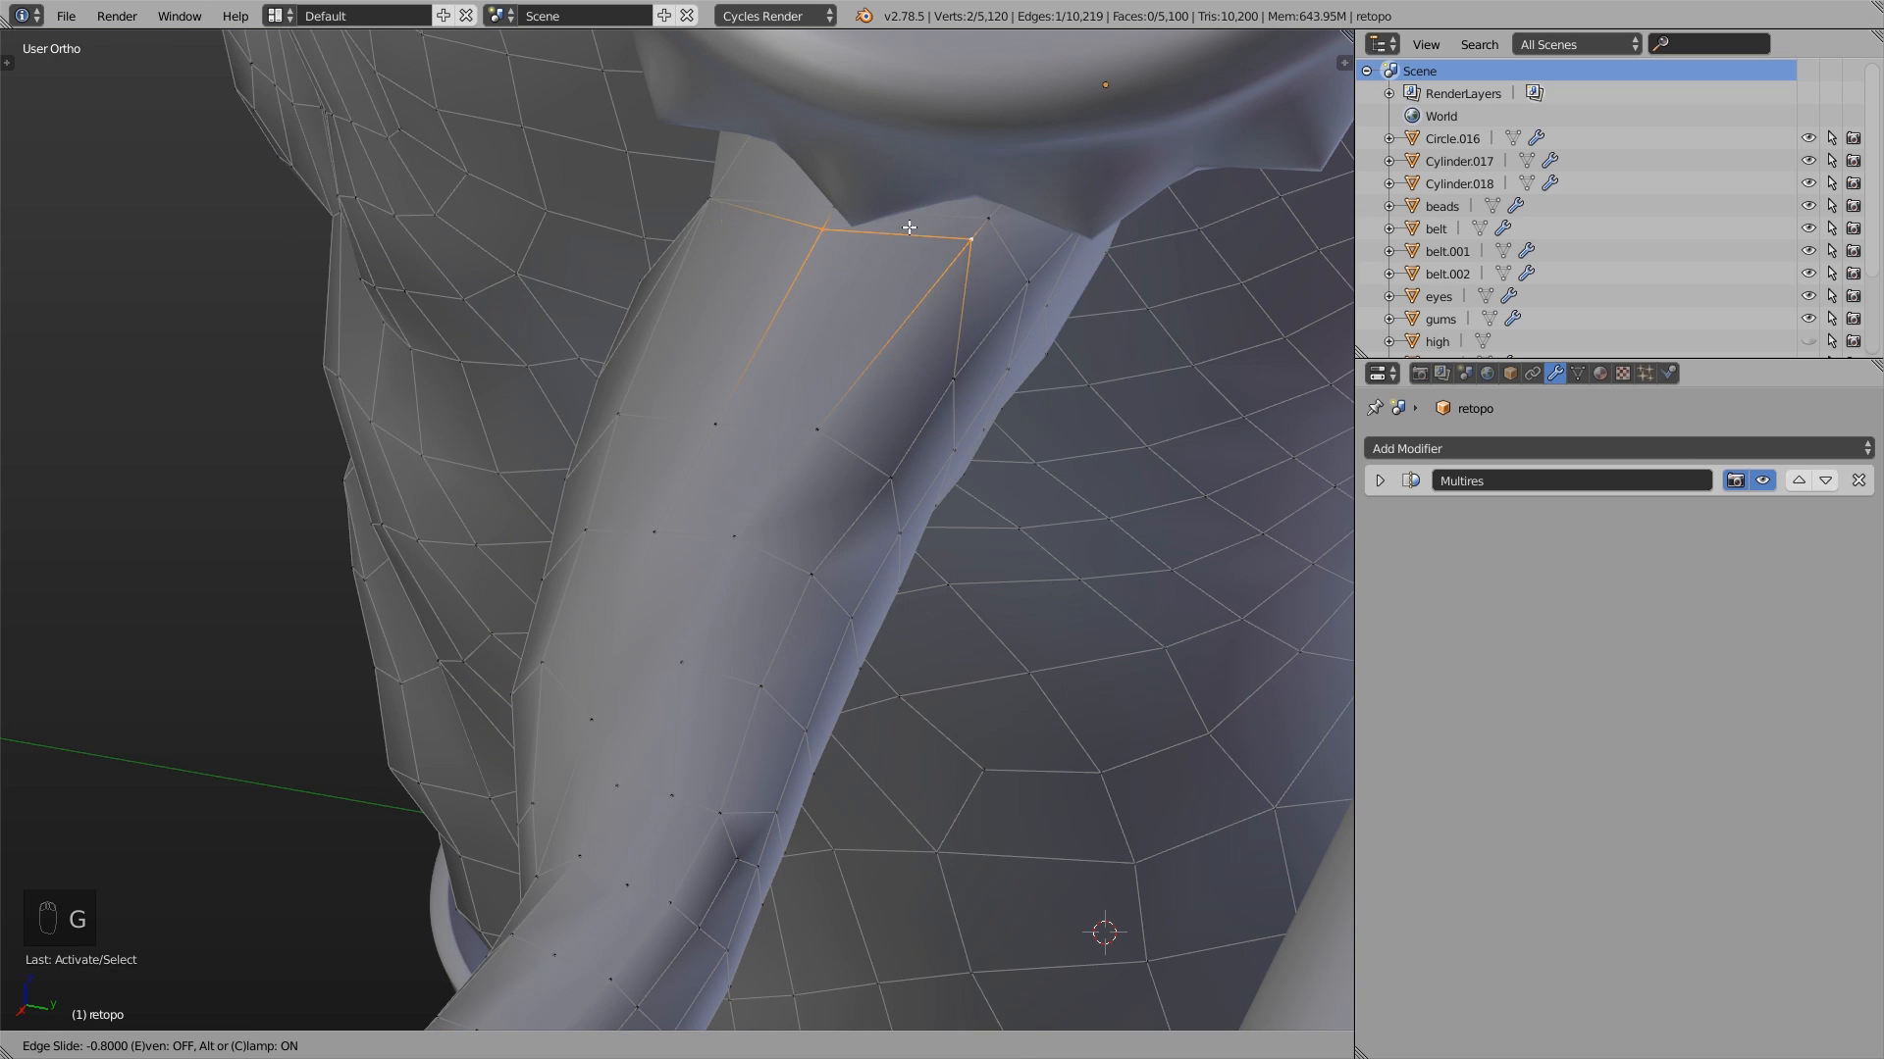
left_click(935, 184)
- Select the edge loop around the upper arm and edge slide it toward the neighbouring loop on the shoulder side
mouse_move(853, 281)
middle_mouse_down()
mouse_move(967, 256)
mouse_move(820, 281)
middle_mouse_up()
middle_click_drag(938, 254, 892, 430)
right_click(892, 430, "alt")
scroll(892, 429, "up", 4)
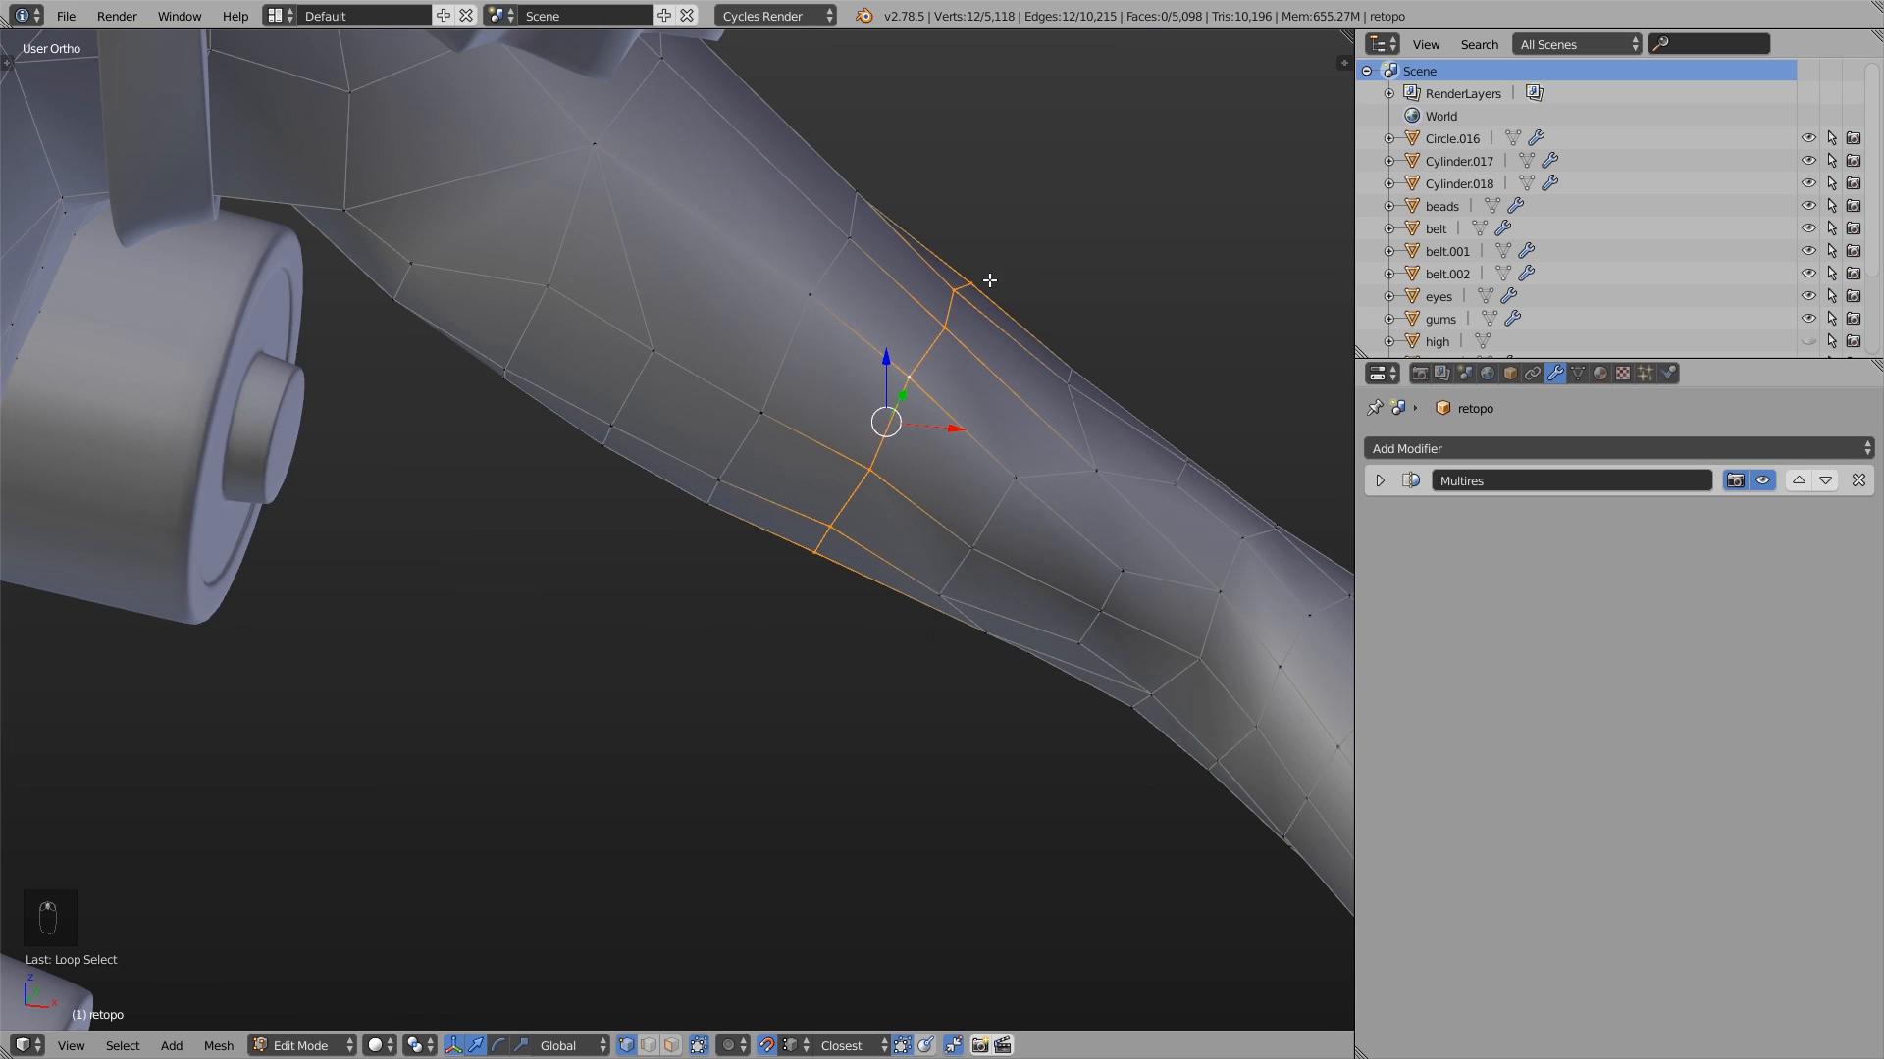
key("g")
key("g")
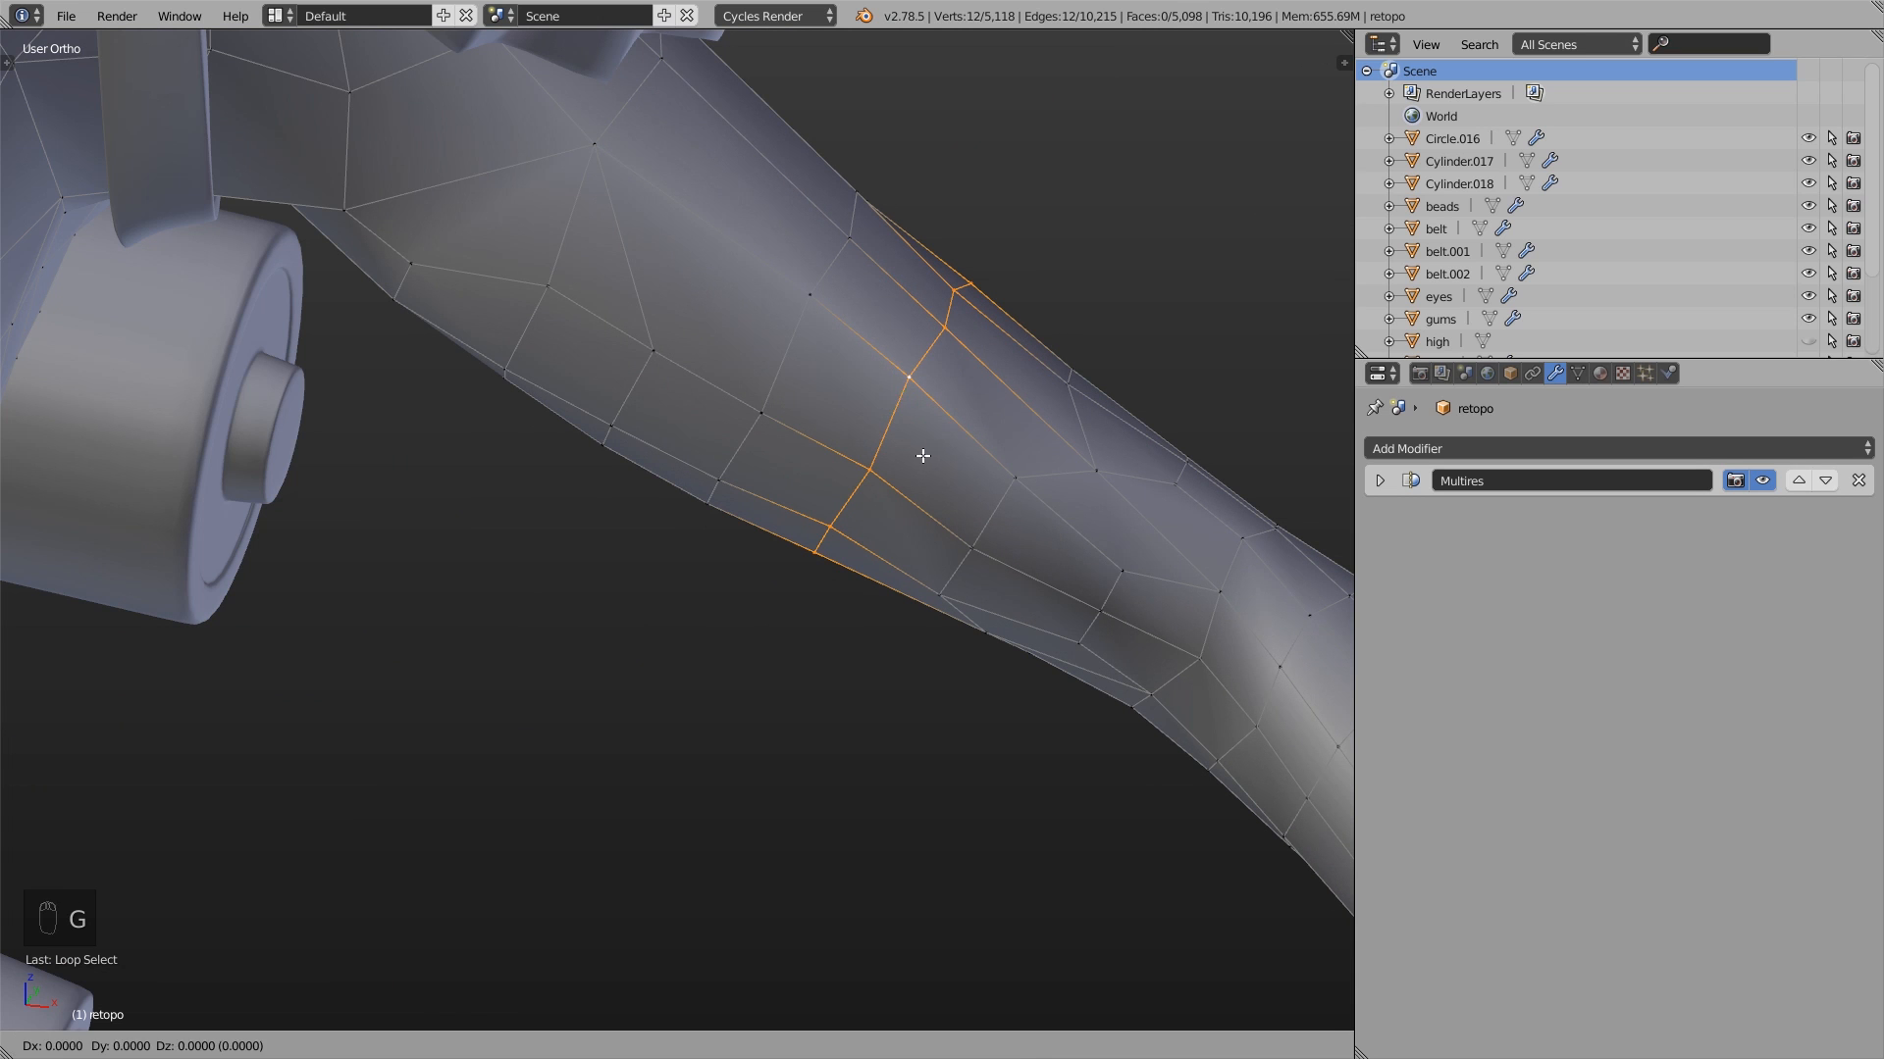
left_click(751, 326)
middle_click_drag(871, 484, 543, 363)
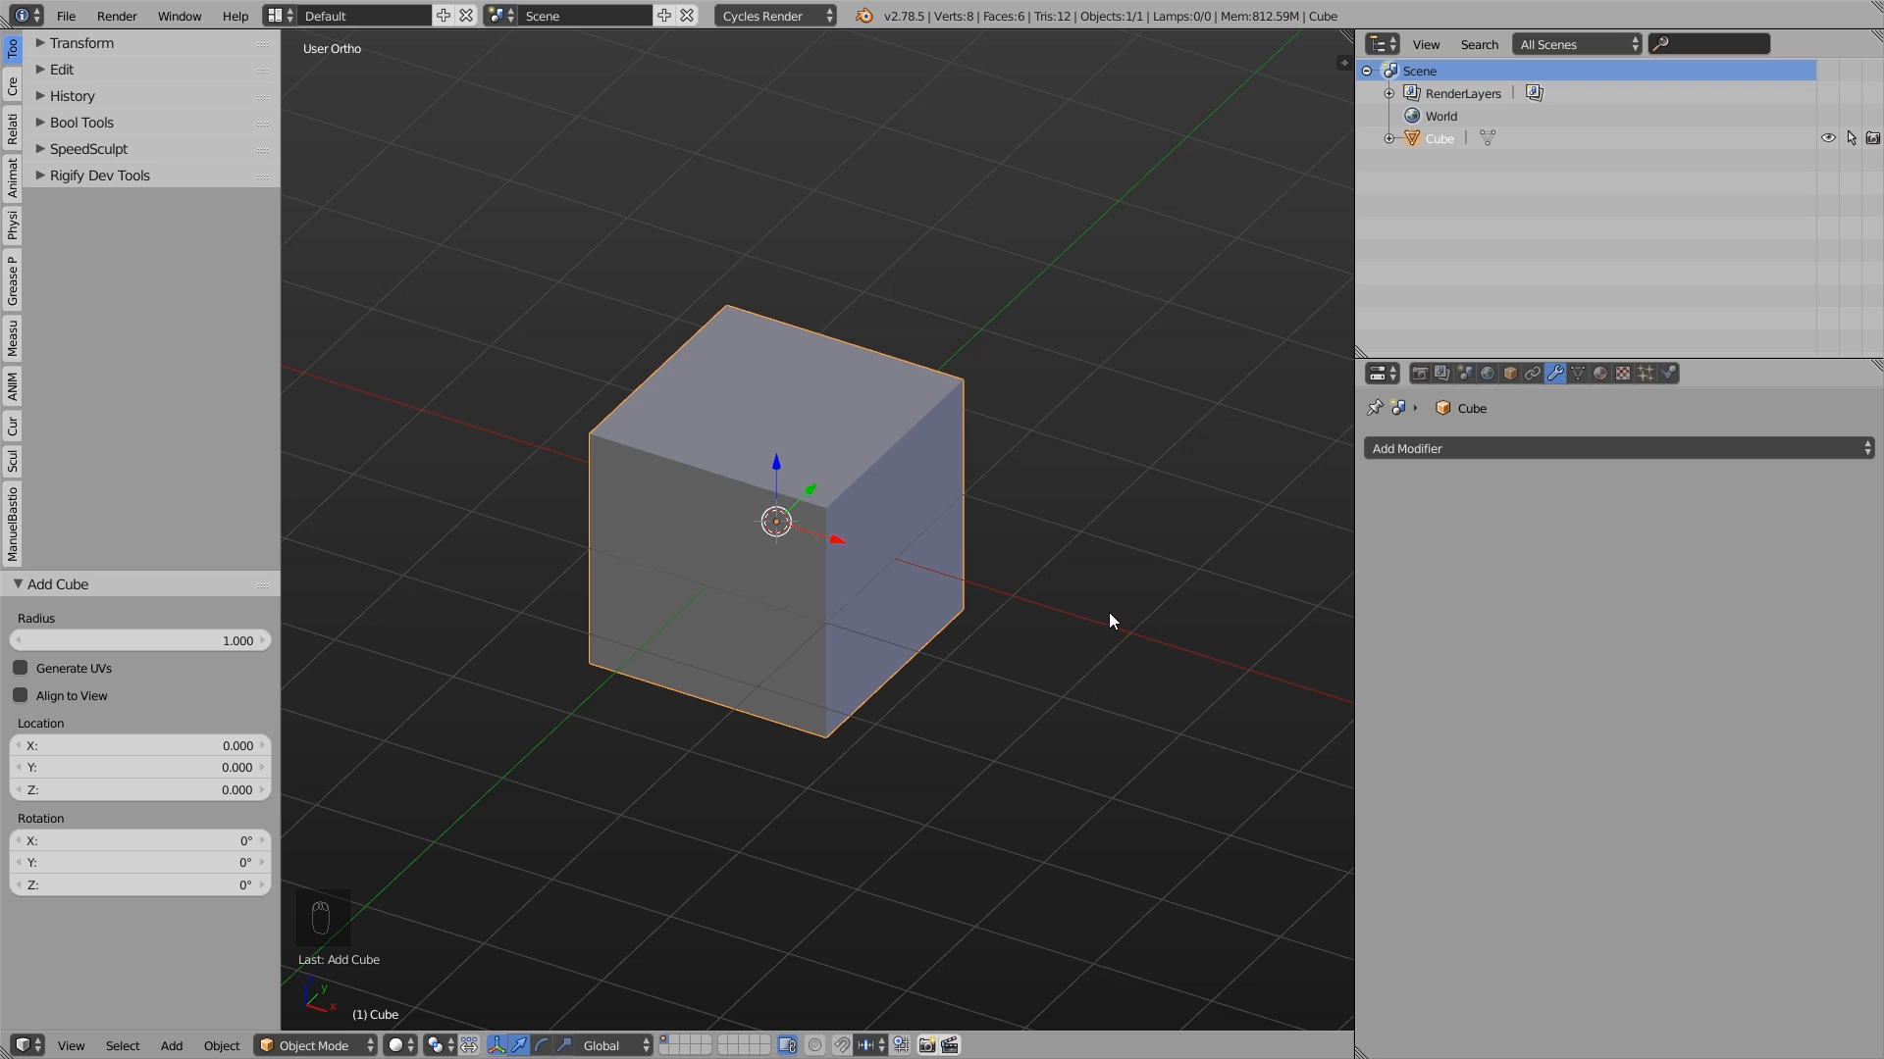
- Add a Bevel modifier to the cube
left_click(1521, 448)
left_click(1462, 526)
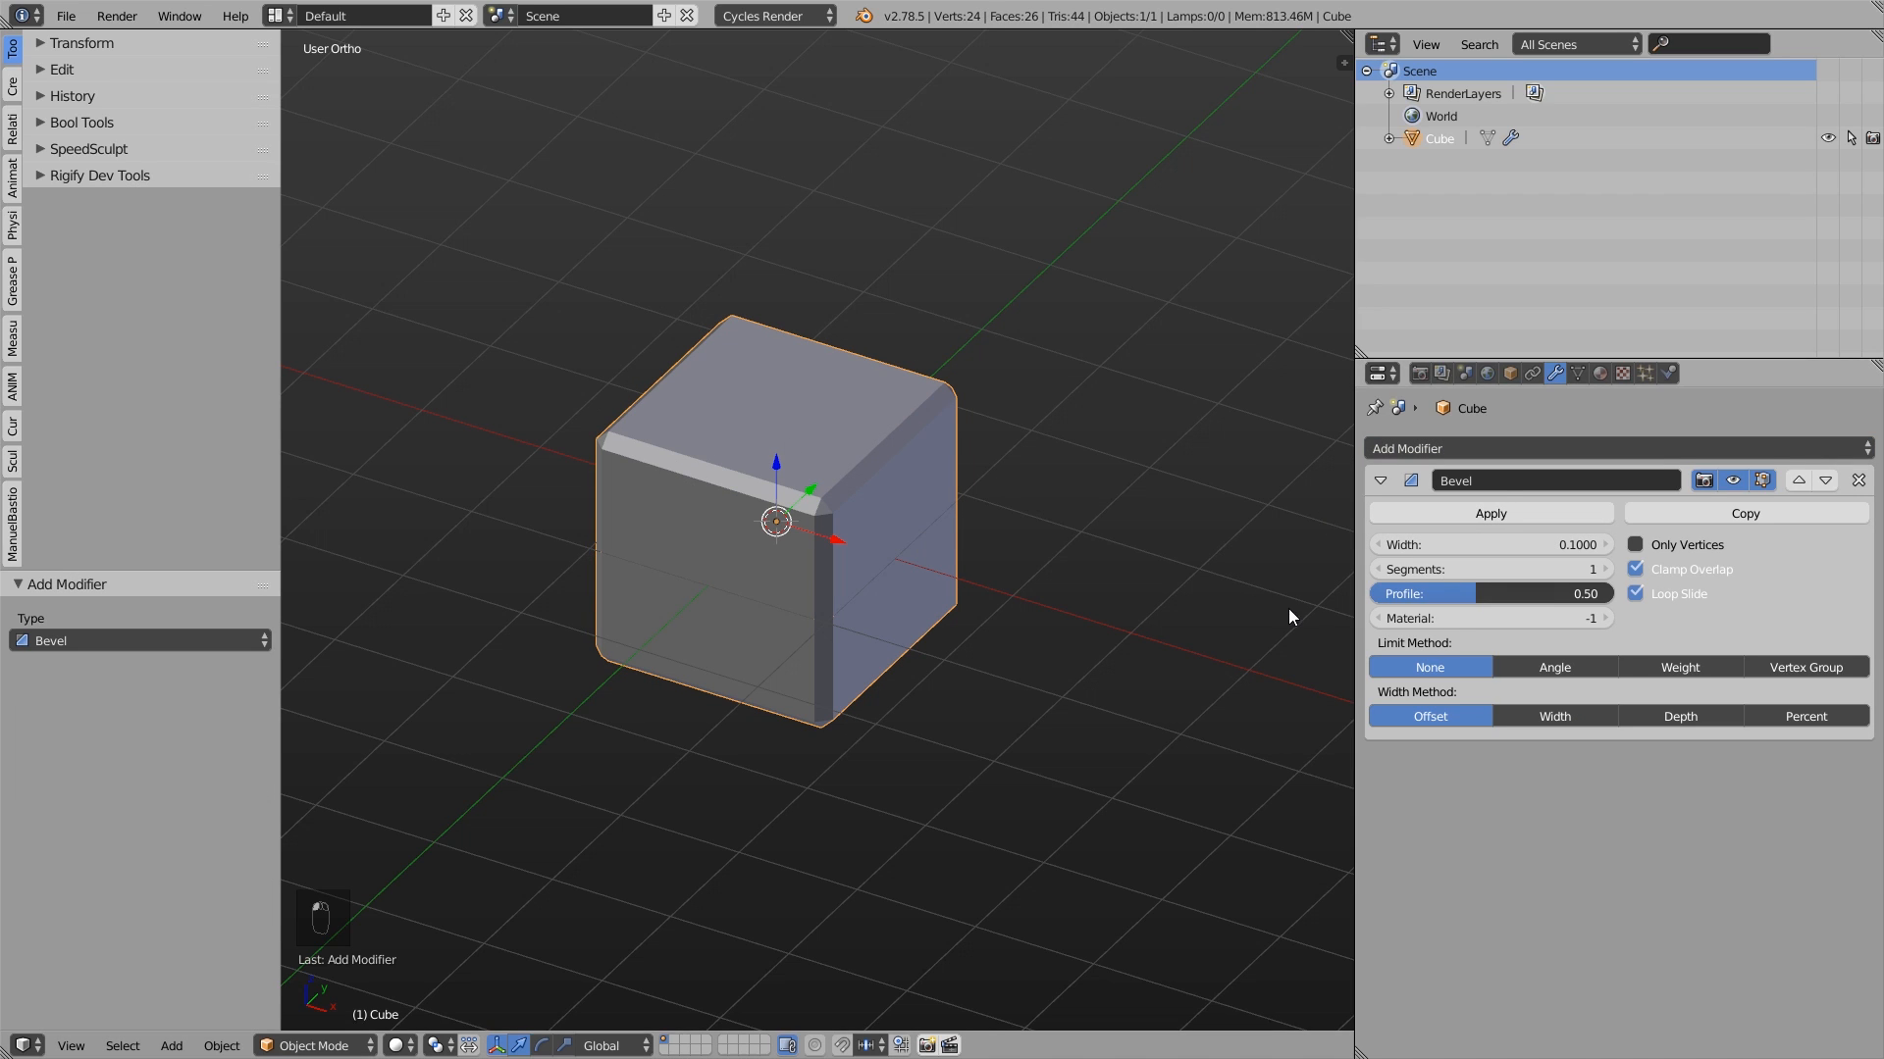
- Set the cube's Bevel modifier to 4 segments
left_click(1607, 570)
left_click(1607, 570)
left_click(1608, 570)
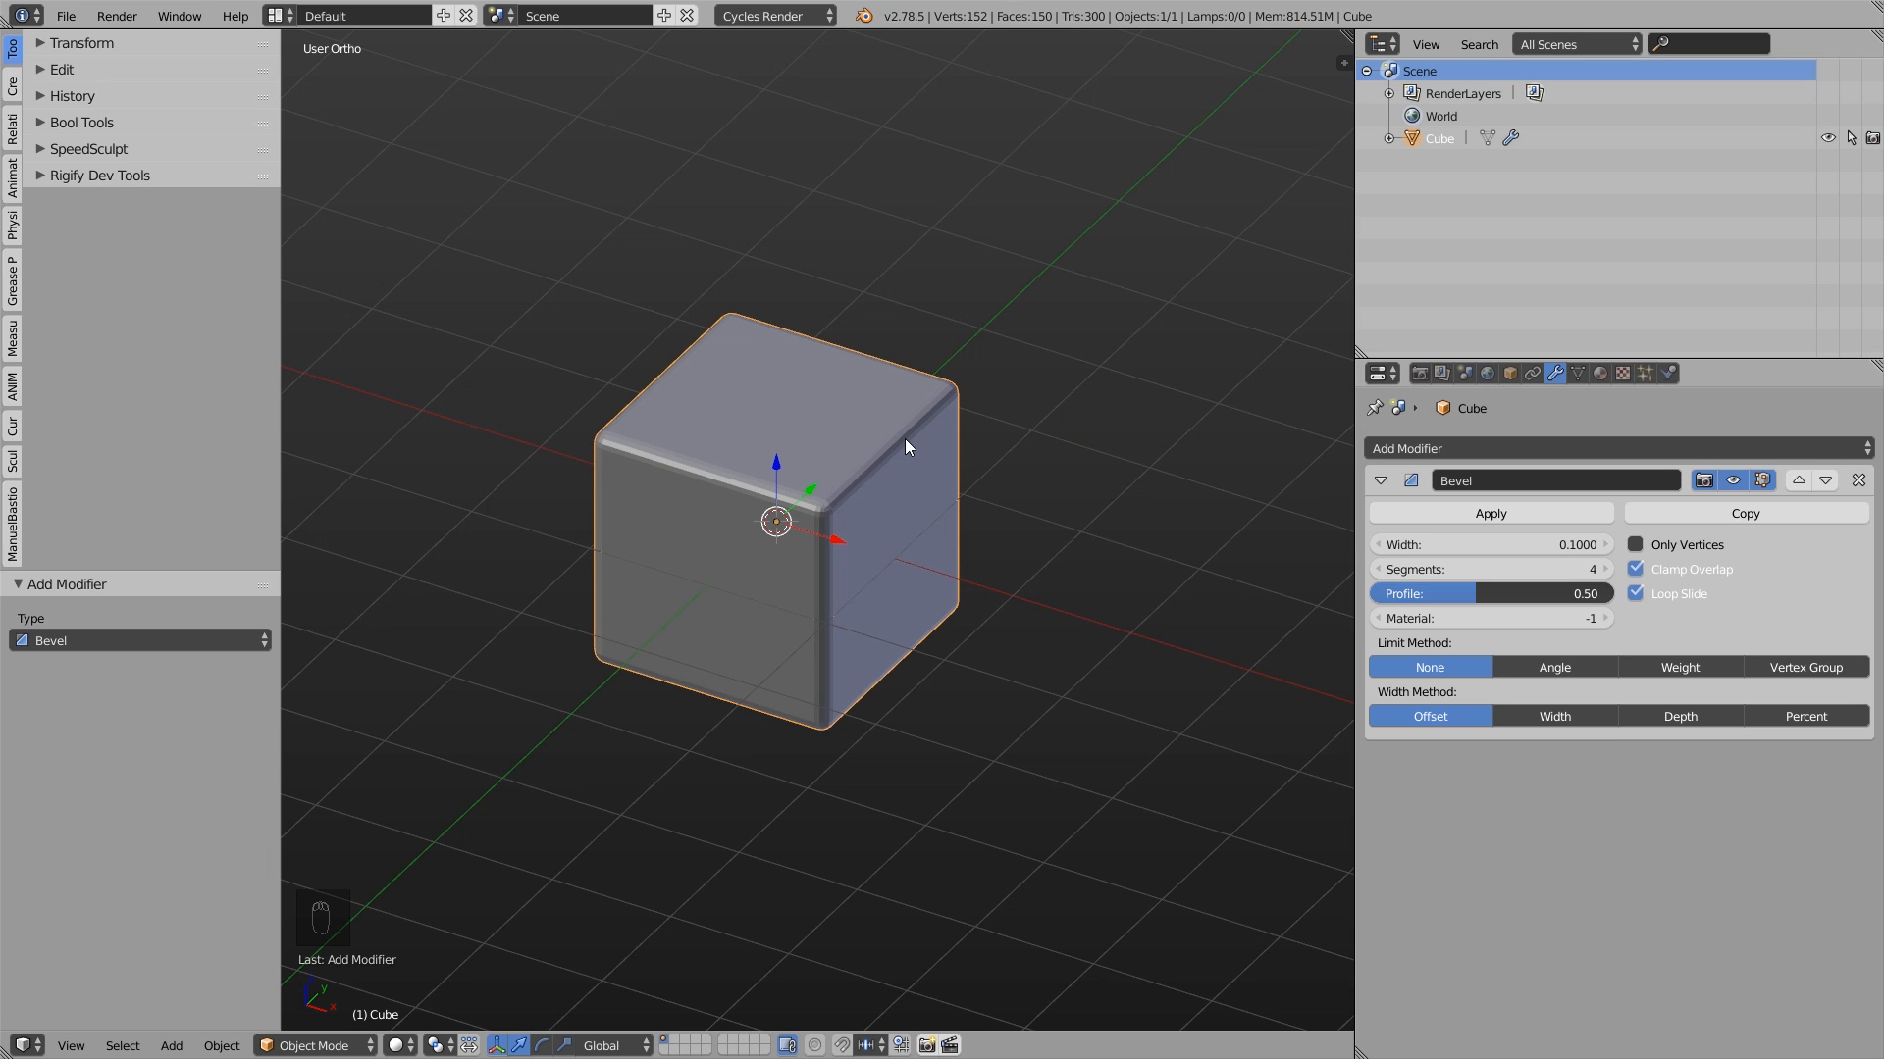
- Delete the bevelled cube and add a plane mesh with a radius of 1
key("x")
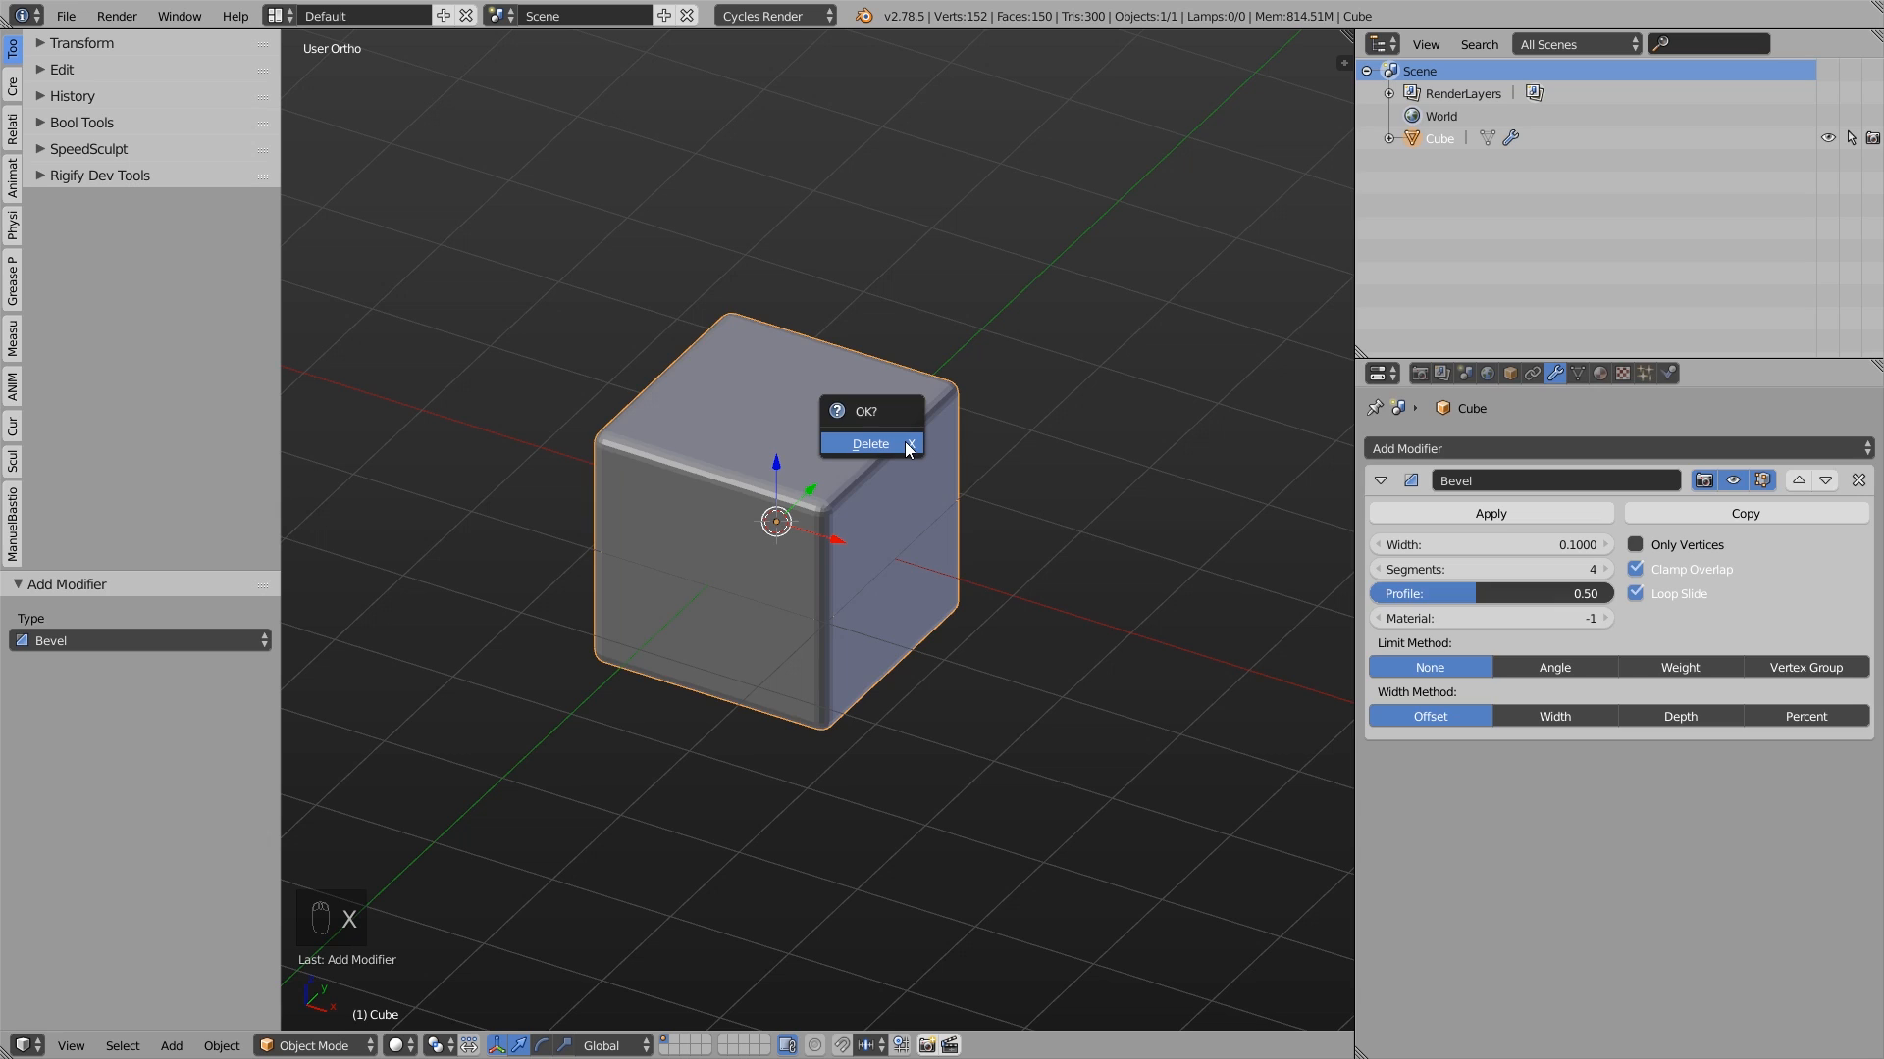
left_click(903, 441)
key("shift+a")
left_click(921, 437)
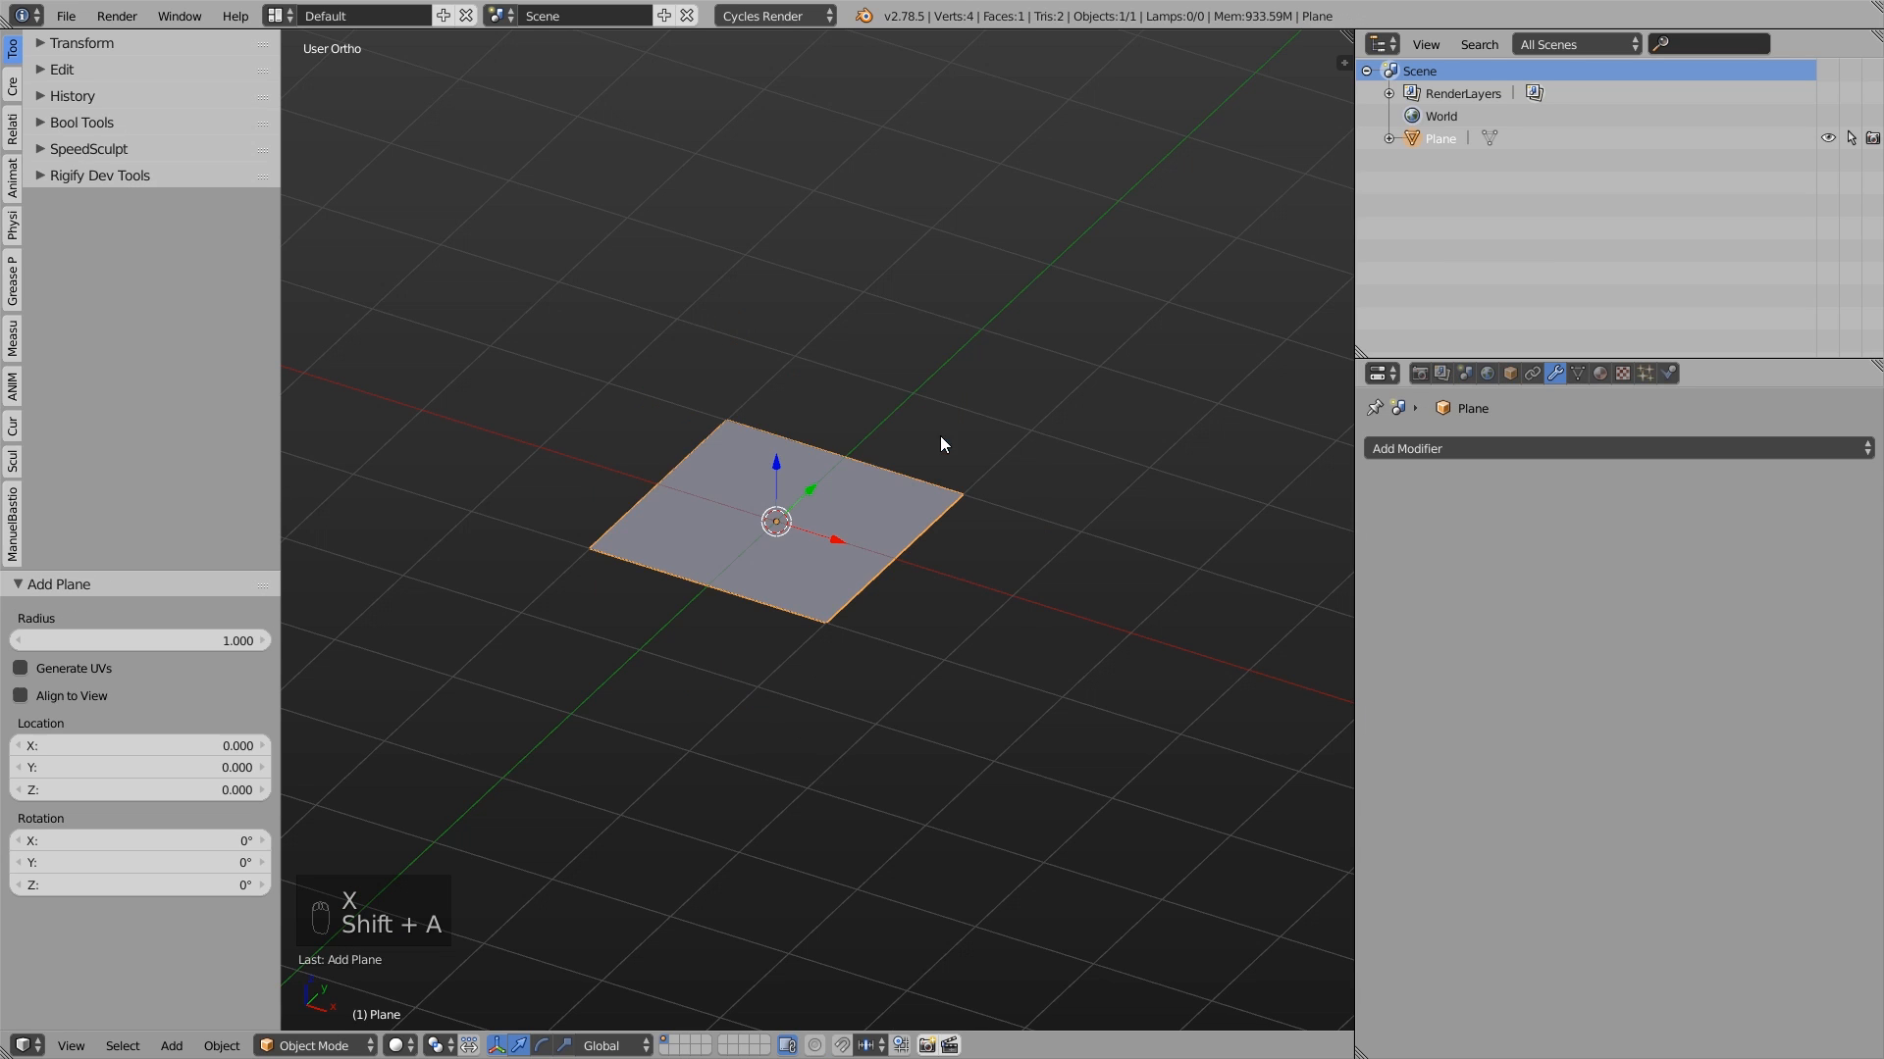
- In Edit Mode, select the plane's back edge and extrude it about 1.83 units up along global Z
key("Tab")
left_click(906, 493)
left_click(959, 498)
right_click_drag(957, 498, 953, 467)
right_click(952, 468)
right_click(736, 396, "shift")
key("e")
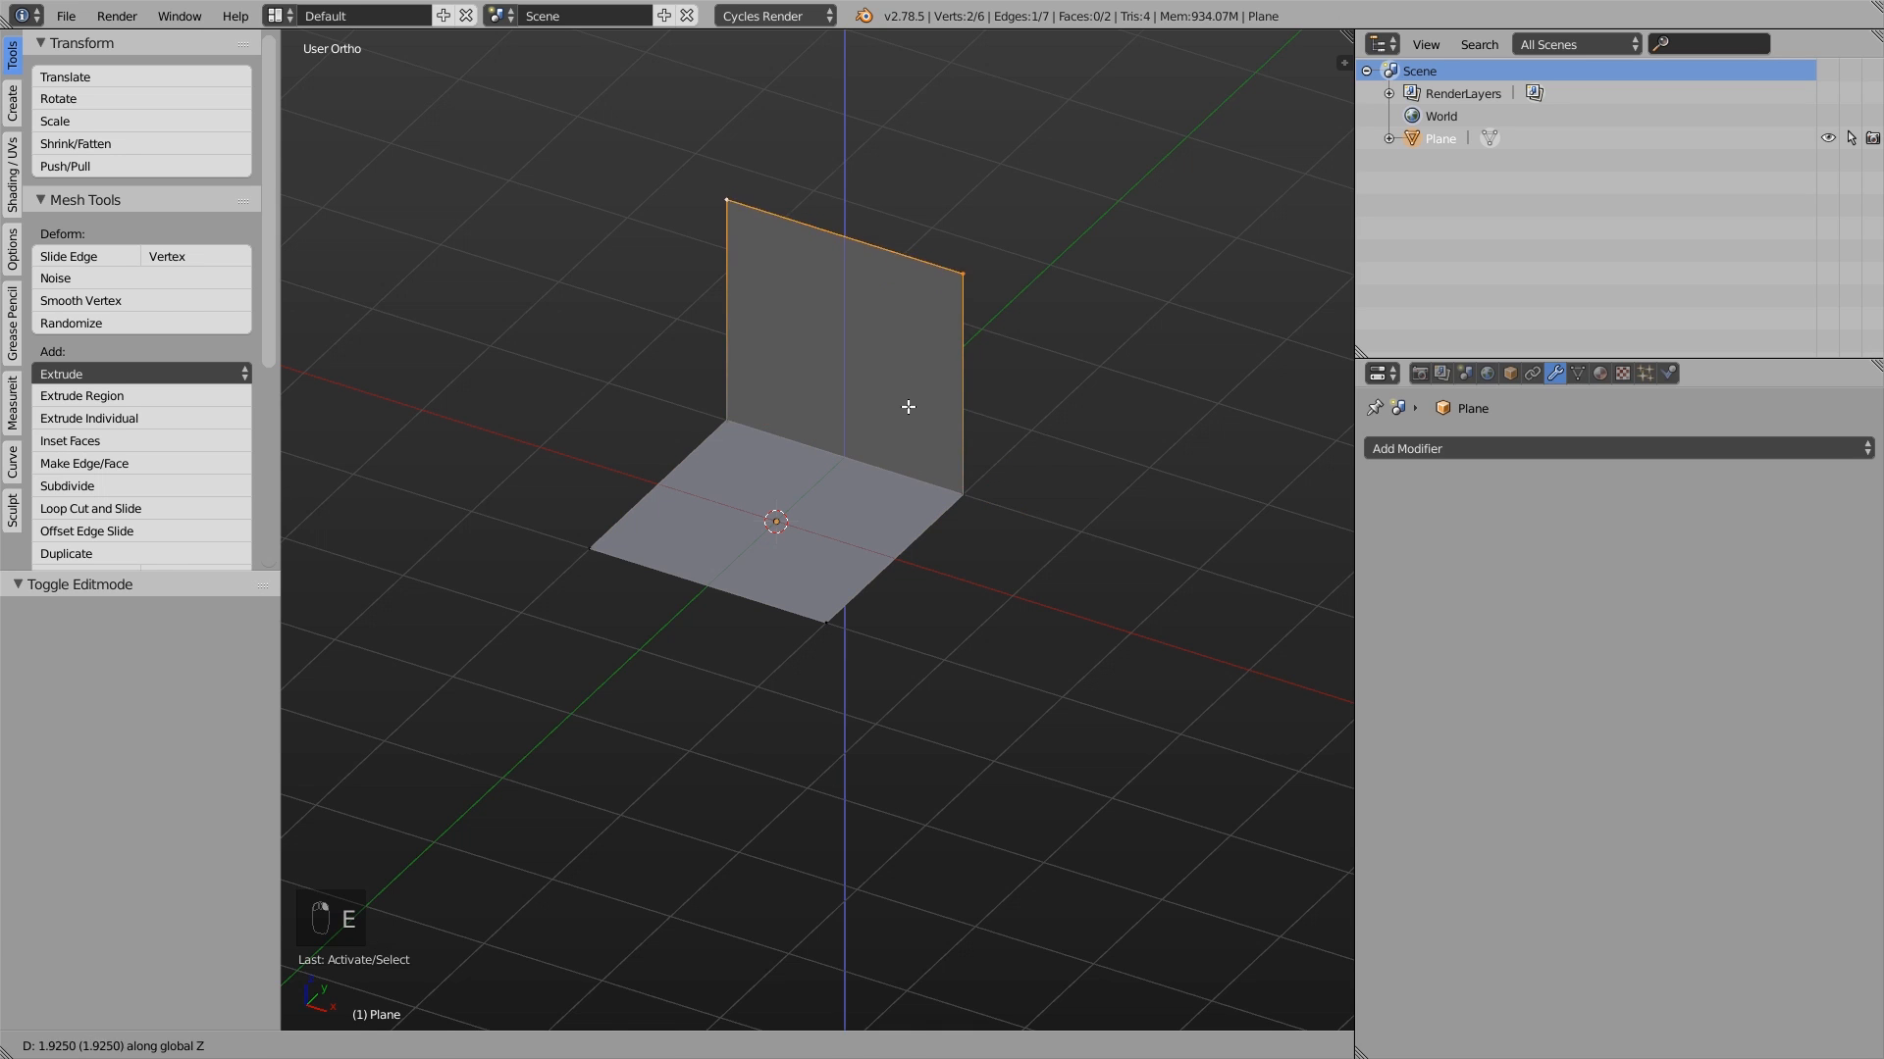
left_click(904, 408)
- Bevel the shared edge between the floor and the upright face with 6 segments and an amount of about 0.69
right_click(766, 423)
scroll(766, 423, "up", 2)
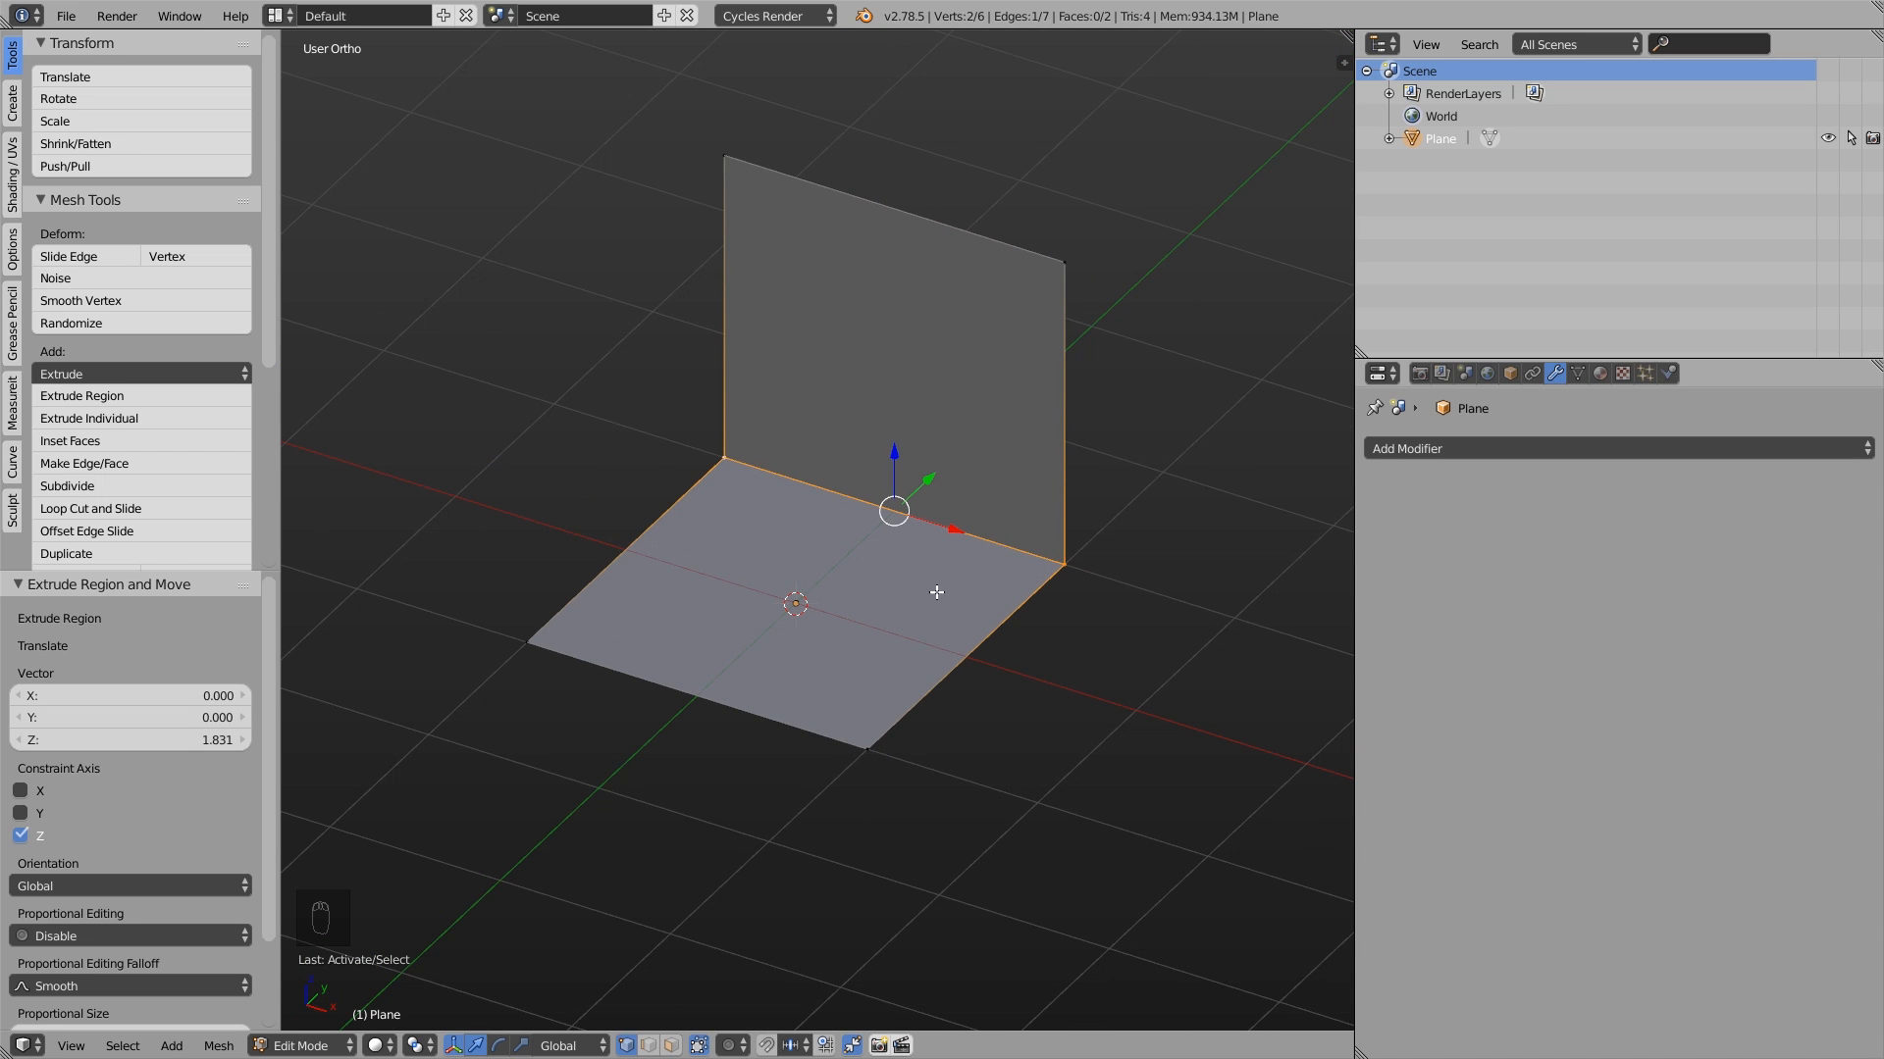
key("ctrl+b")
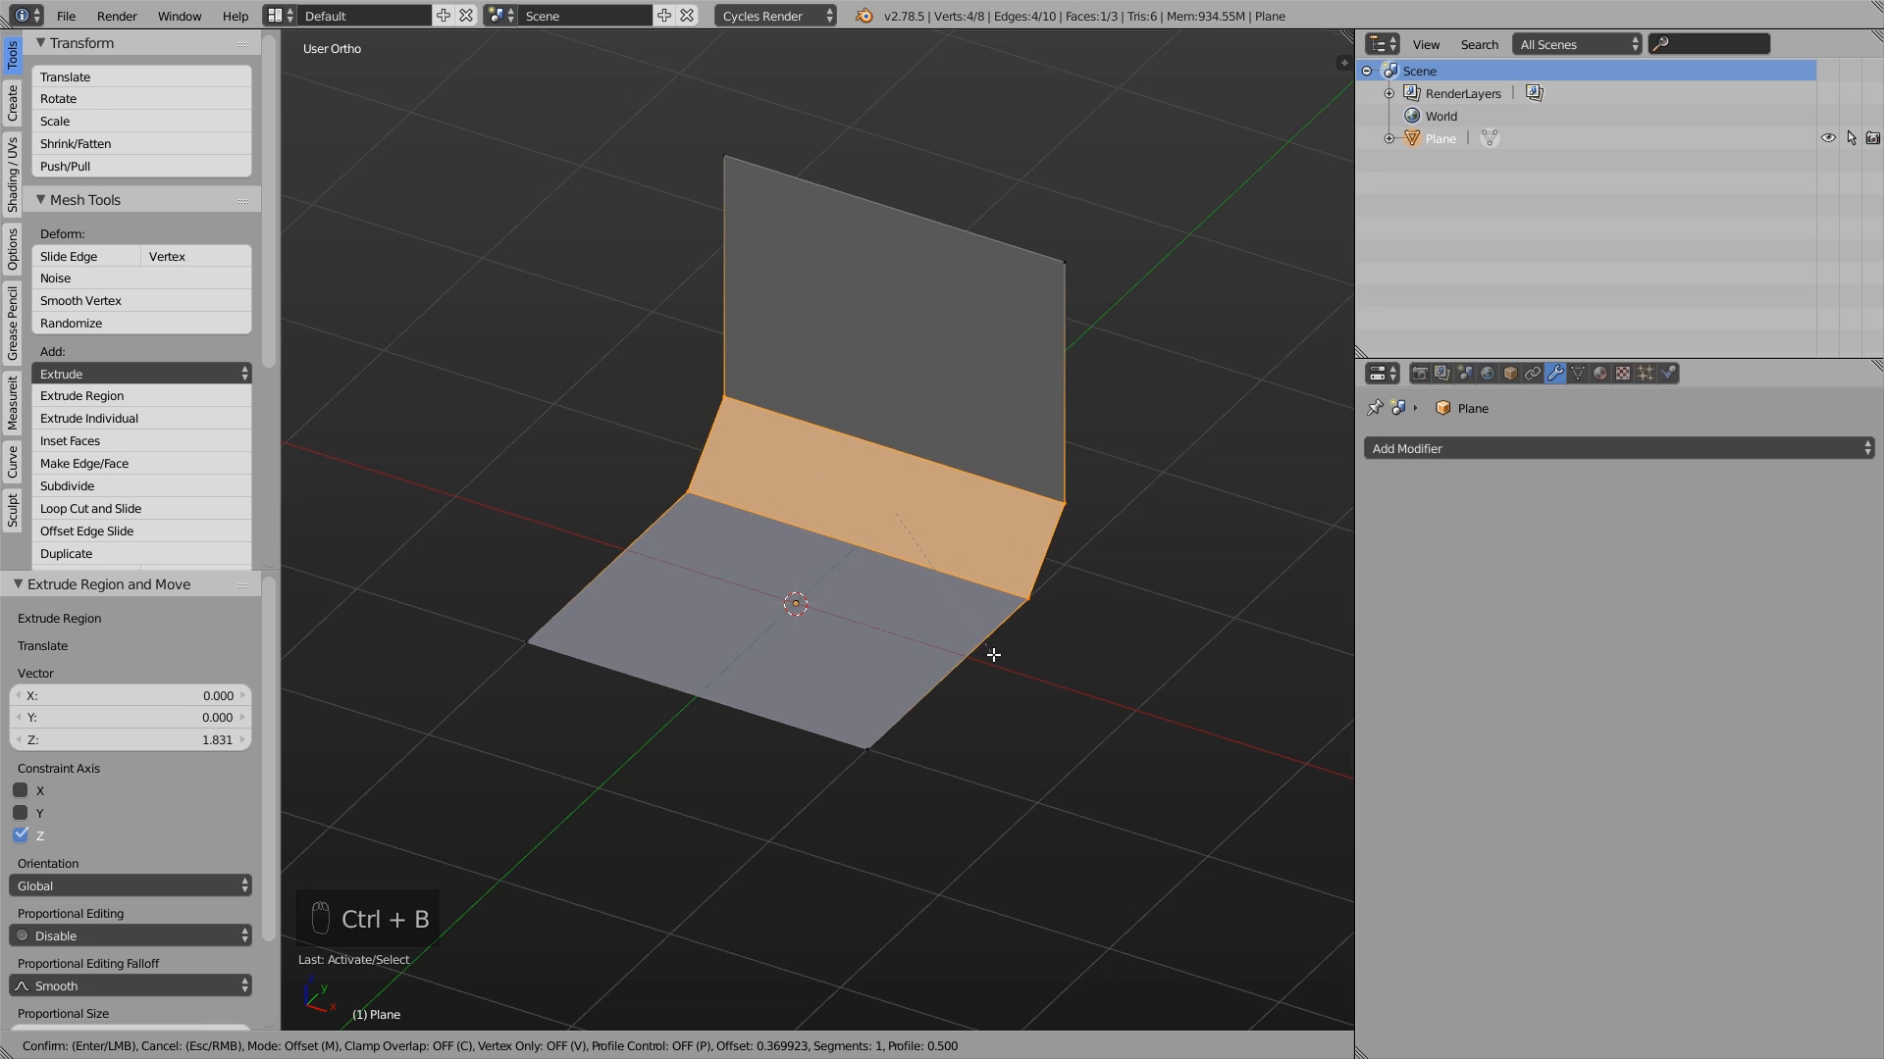
scroll(992, 657, "up", 3)
scroll(999, 684, "up", 2)
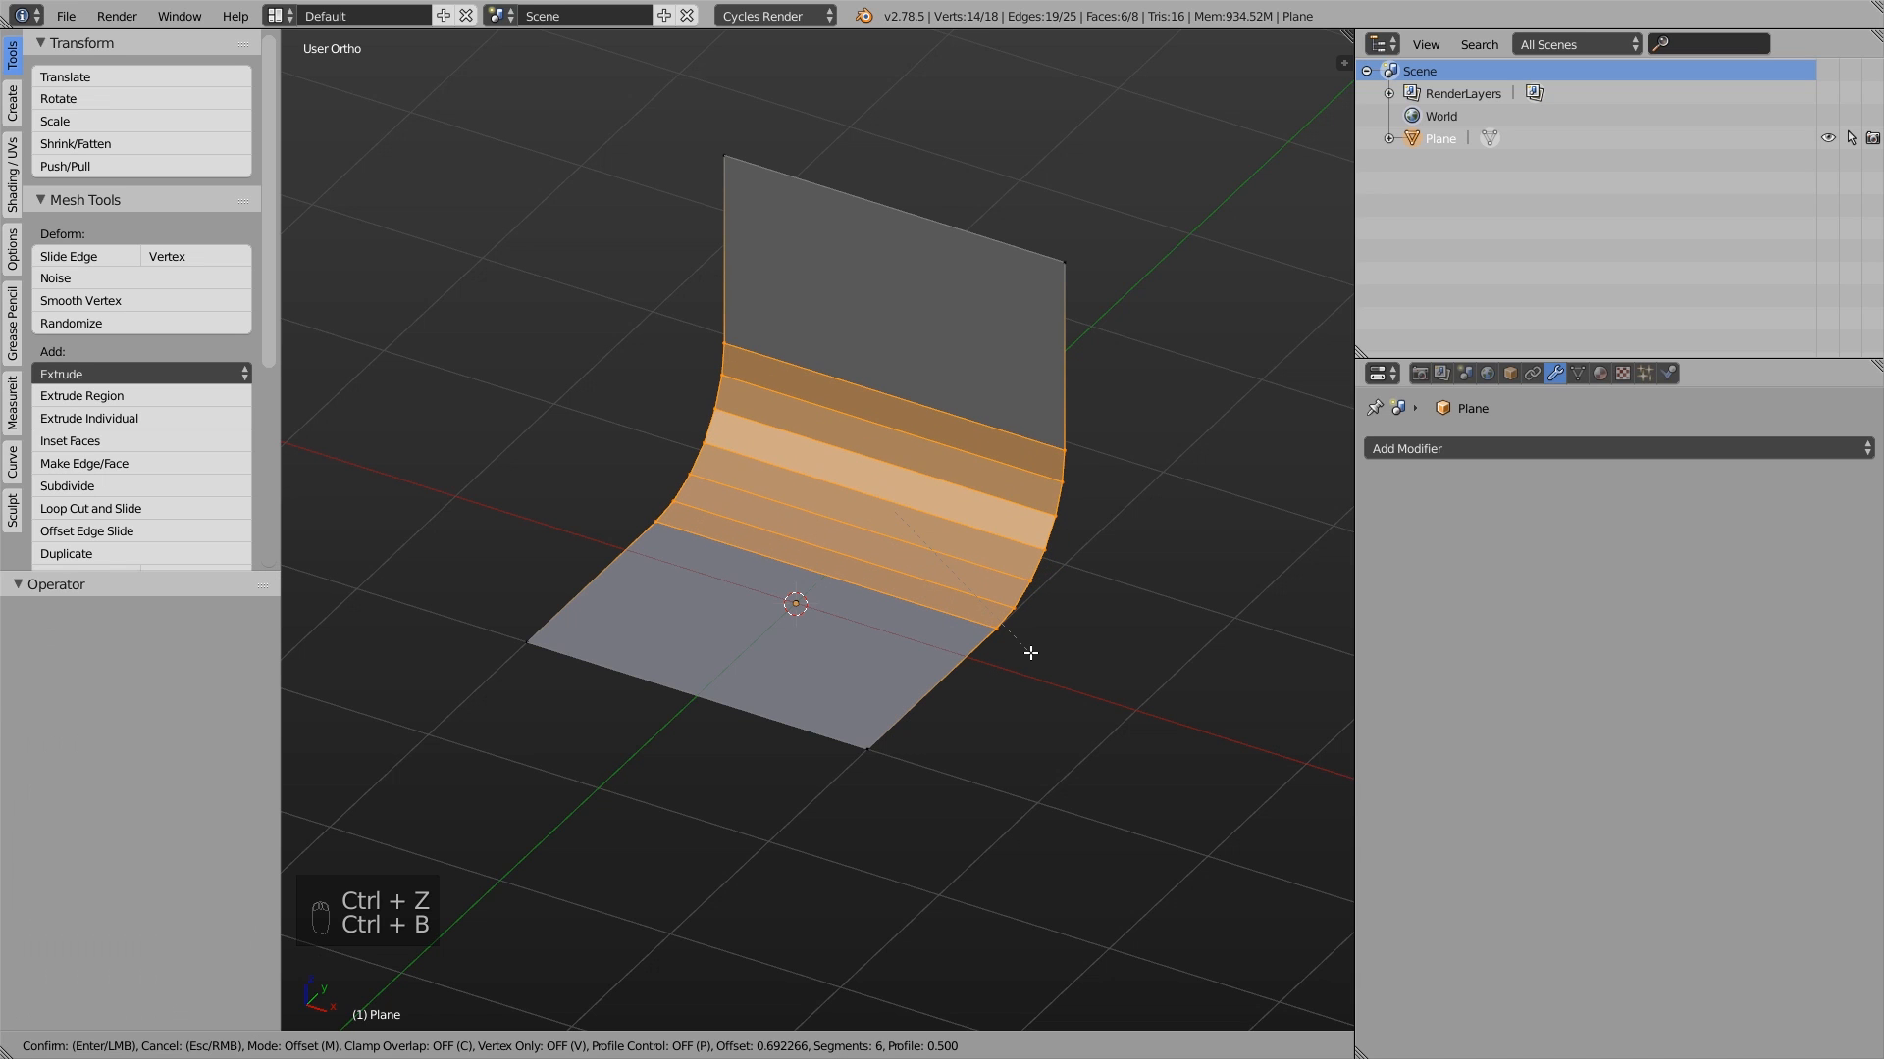
left_click(1030, 652)
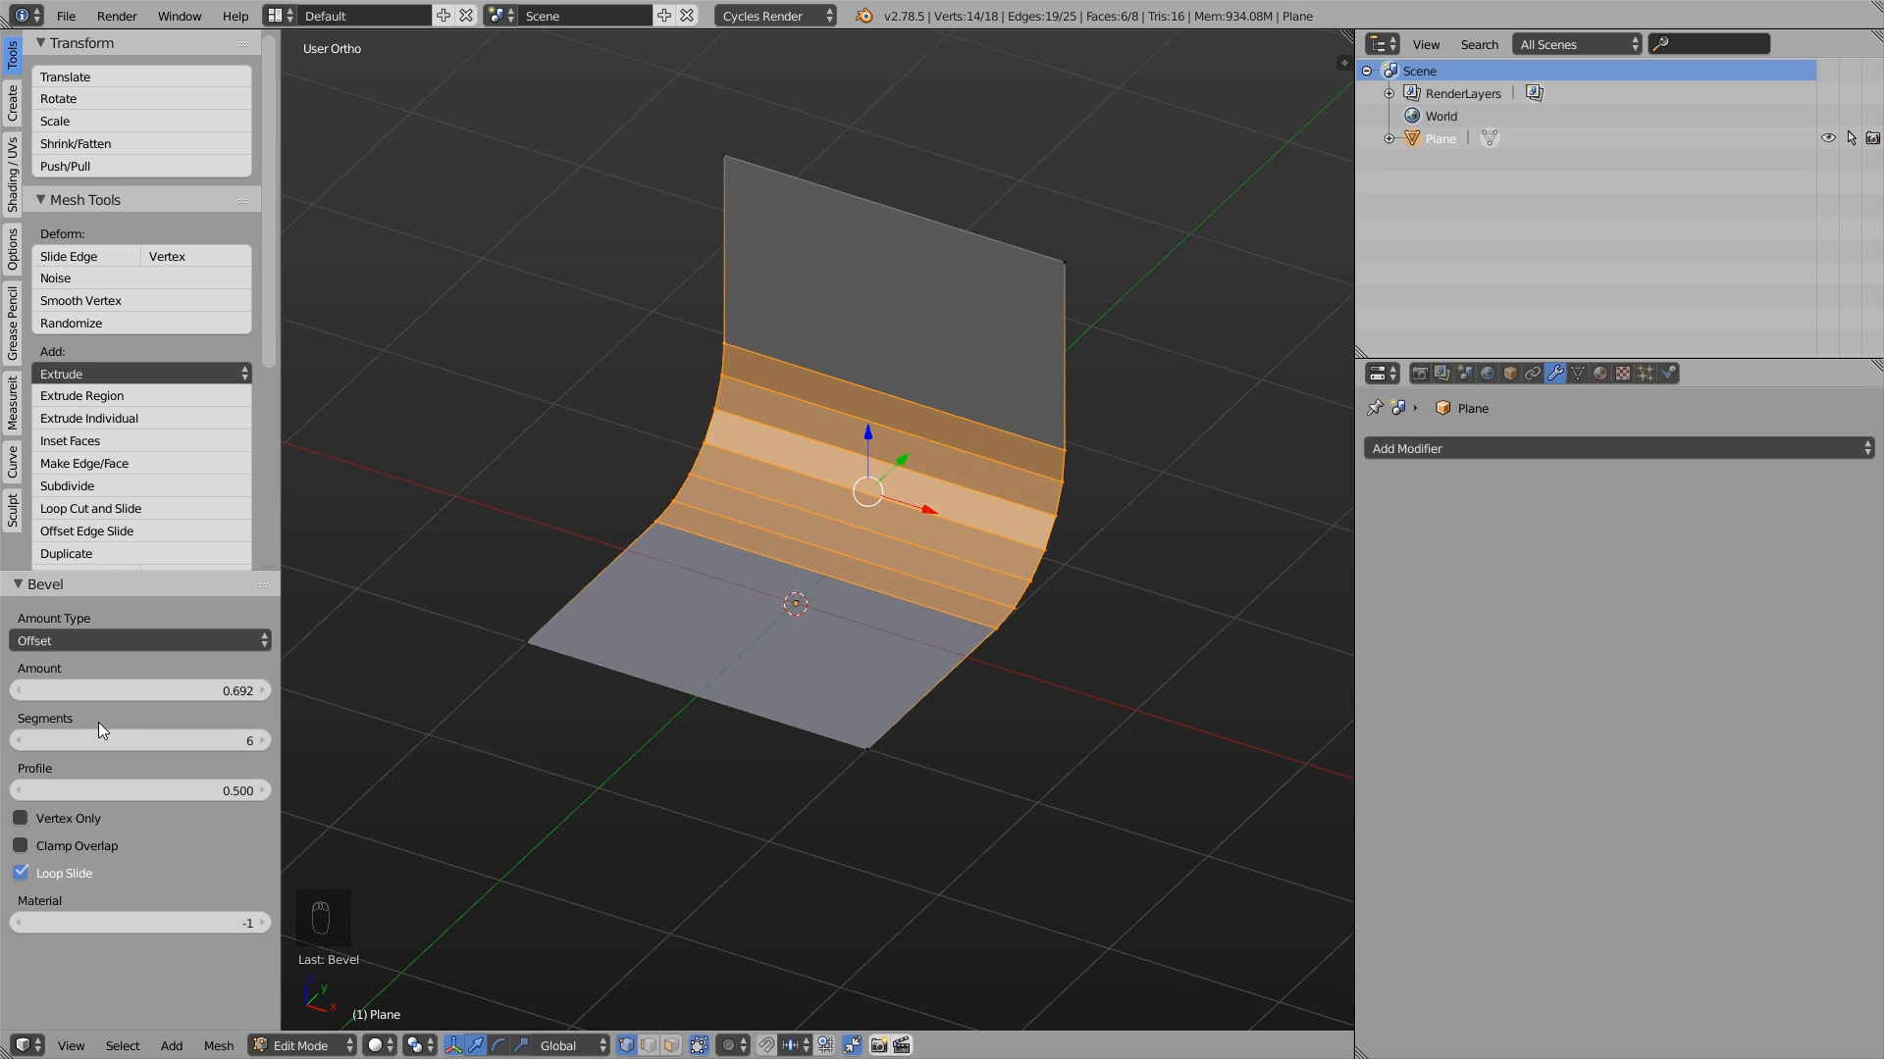
- Adjust the bevel to an amount of 0.712 and a profile of 0.580, keeping 6 segments
left_click(262, 741)
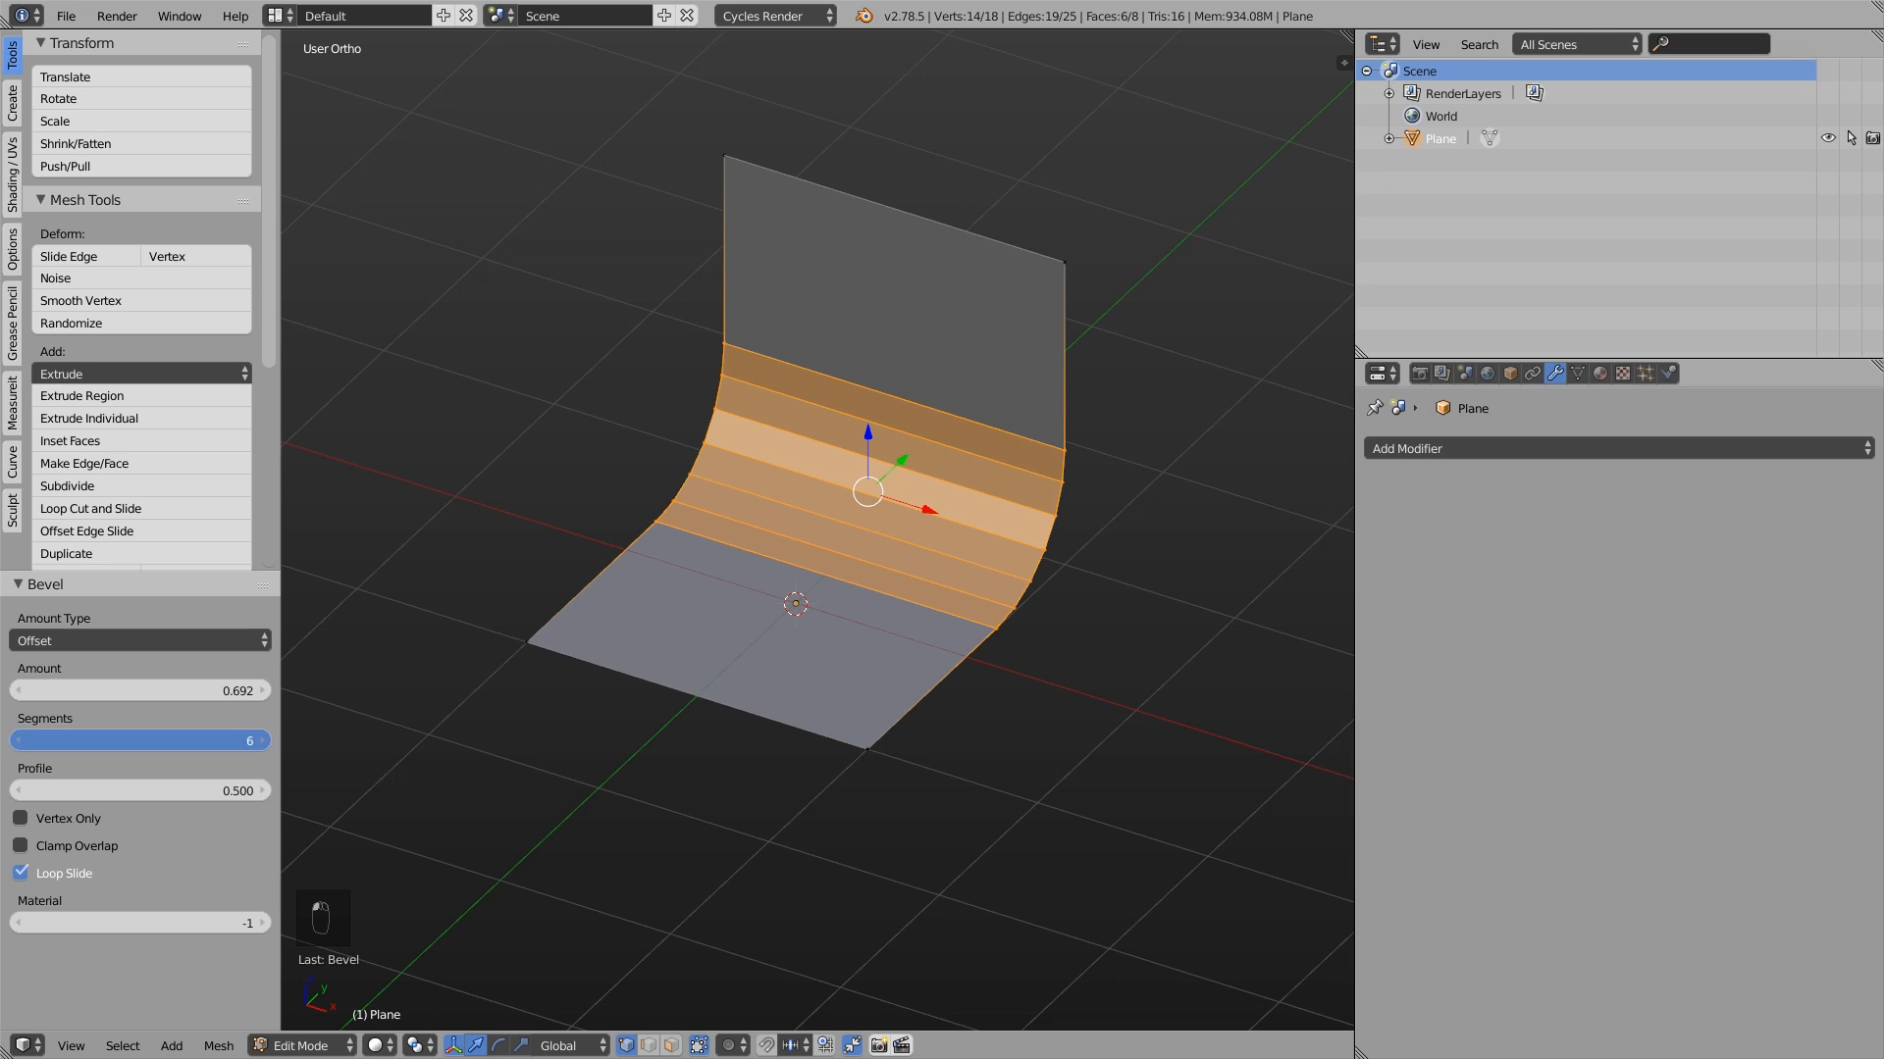
left_click(18, 736)
left_click_drag(210, 692, 212, 693)
mouse_move(198, 791)
left_mouse_down()
mouse_move(235, 790)
mouse_move(167, 791)
mouse_move(206, 791)
left_mouse_up()
- Return to Object Mode and apply smooth shading to the curved backdrop
key("Tab")
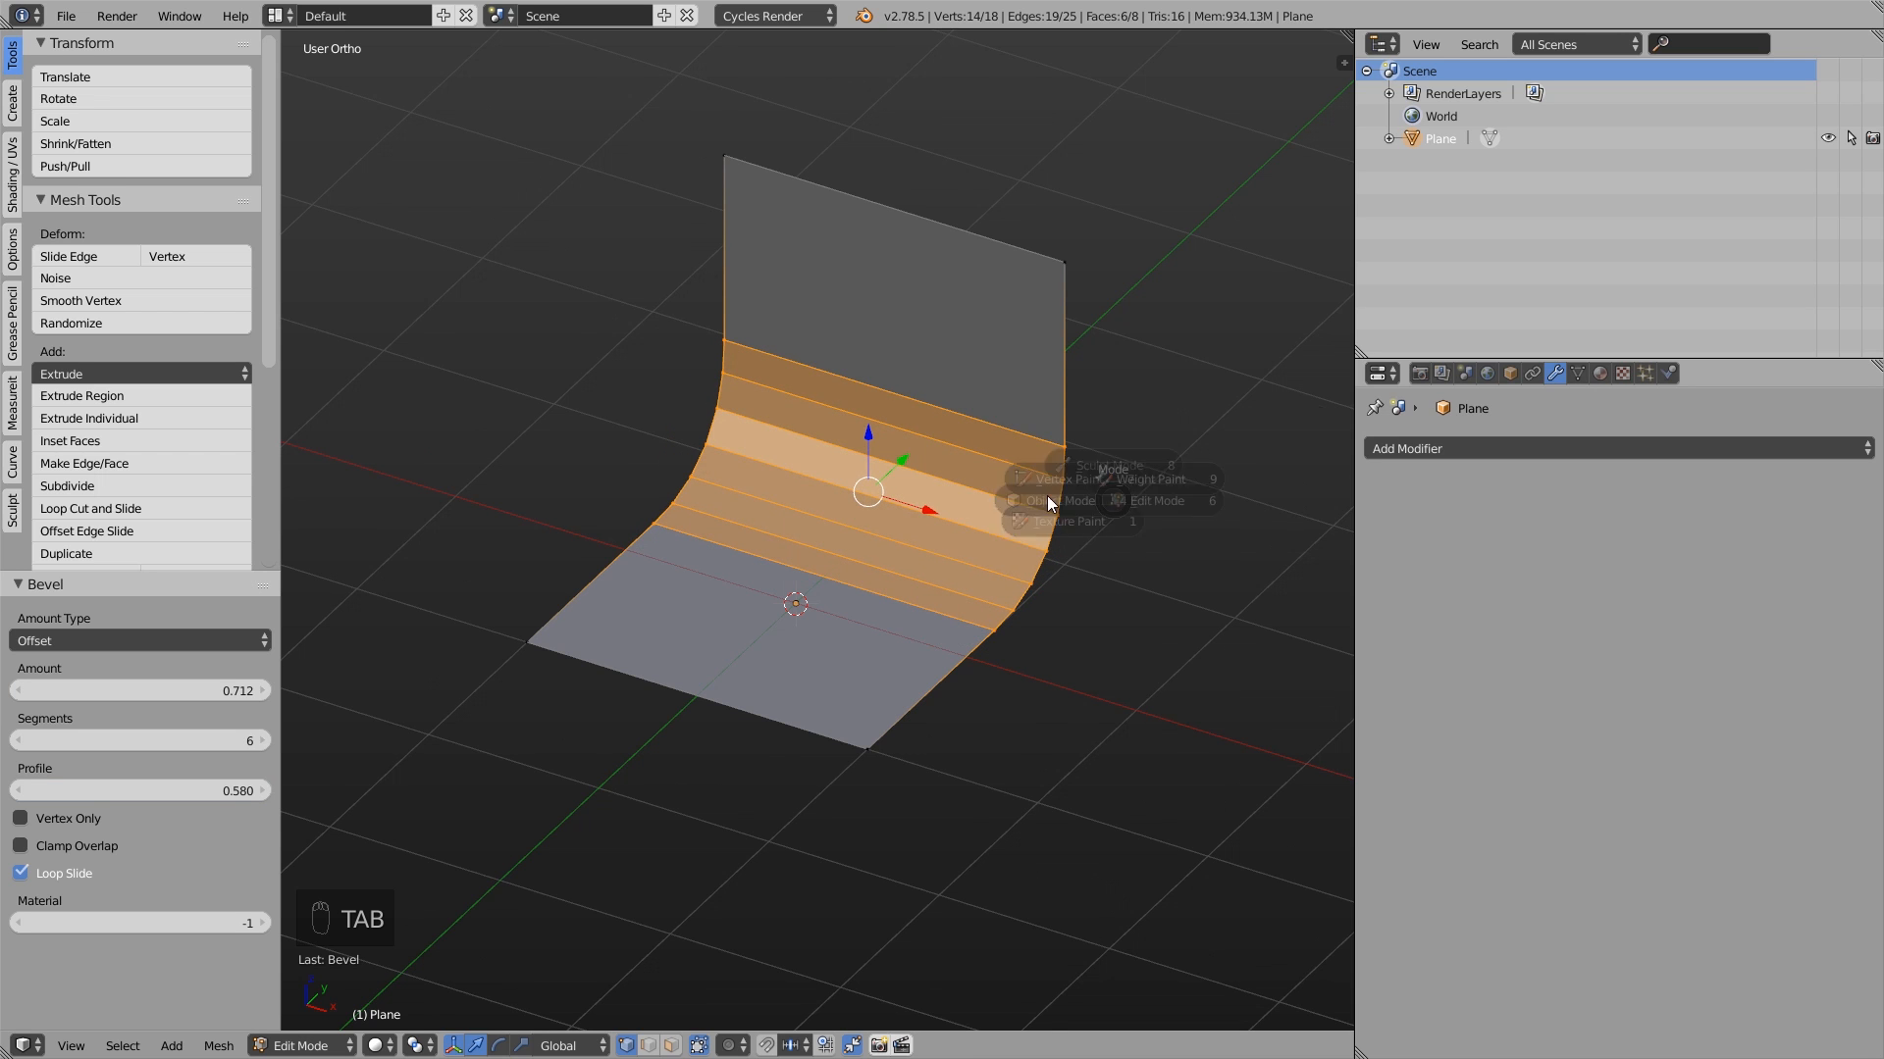
middle_click_drag(713, 506, 852, 477)
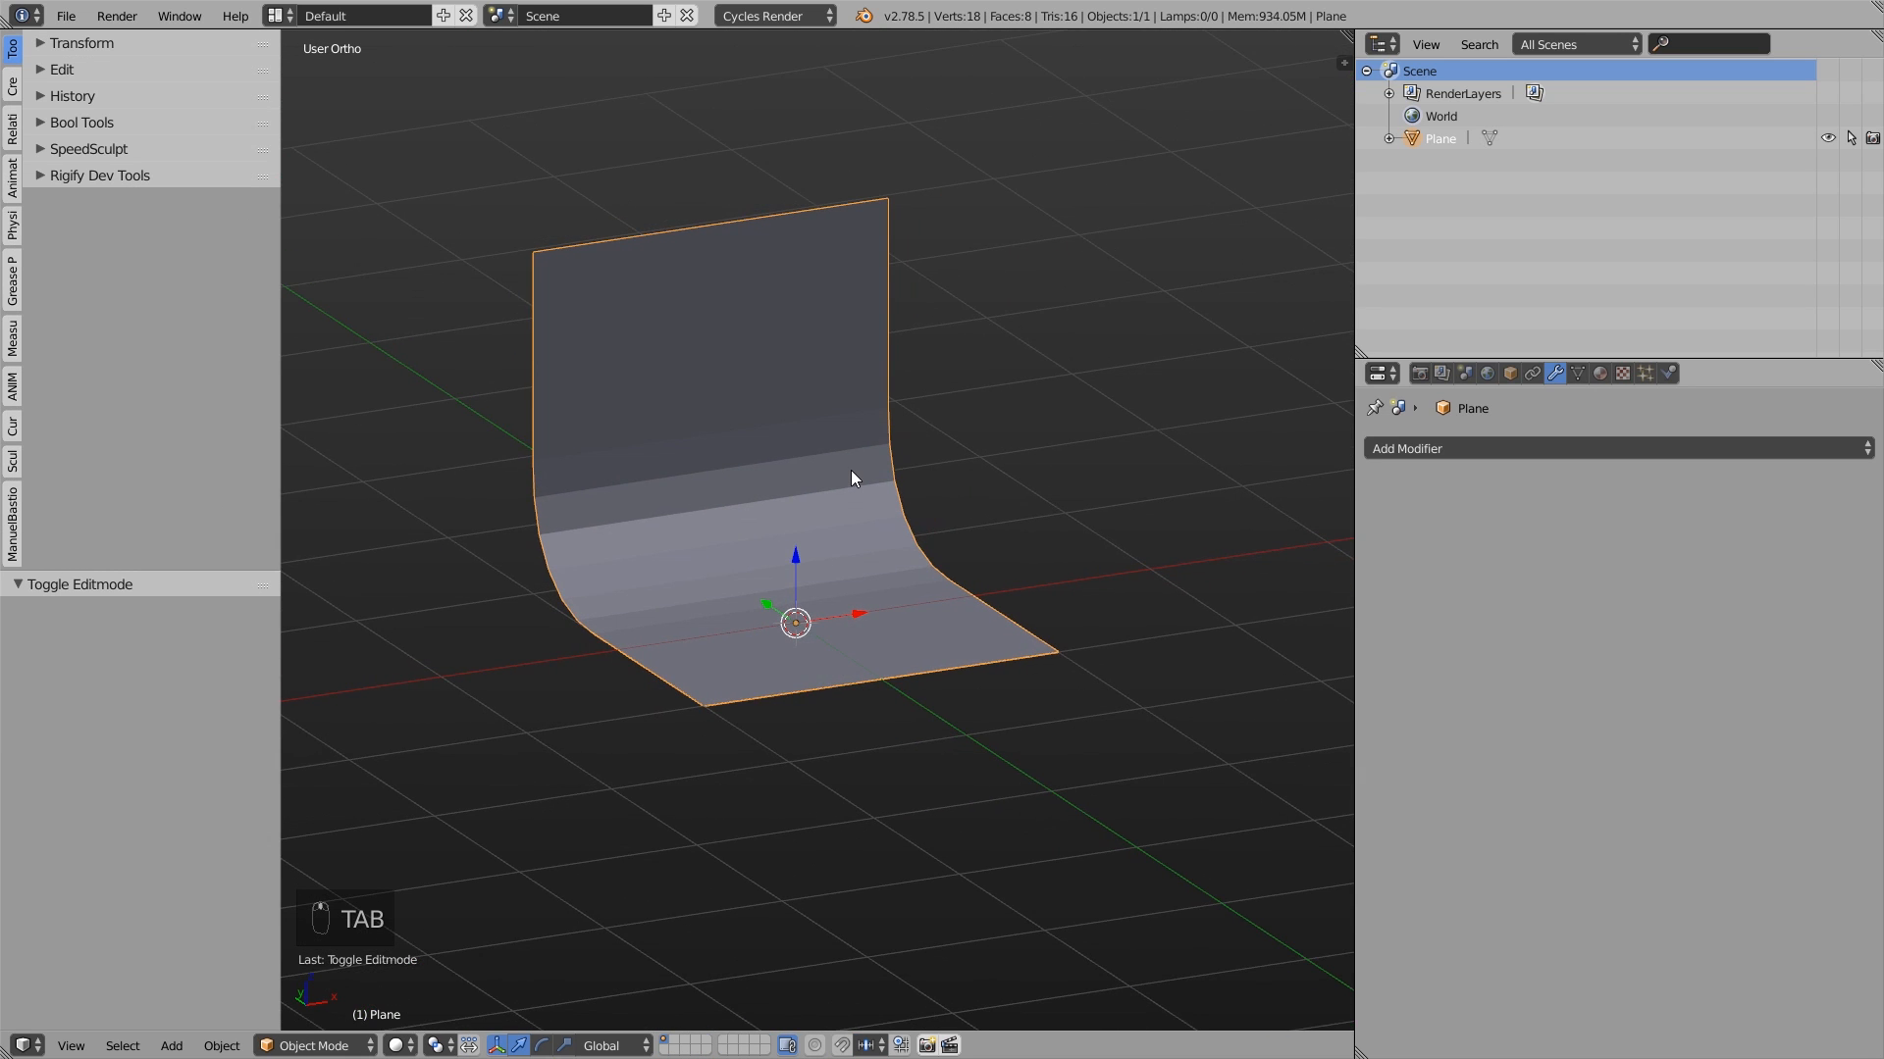
left_click(190, 67)
left_click(75, 253)
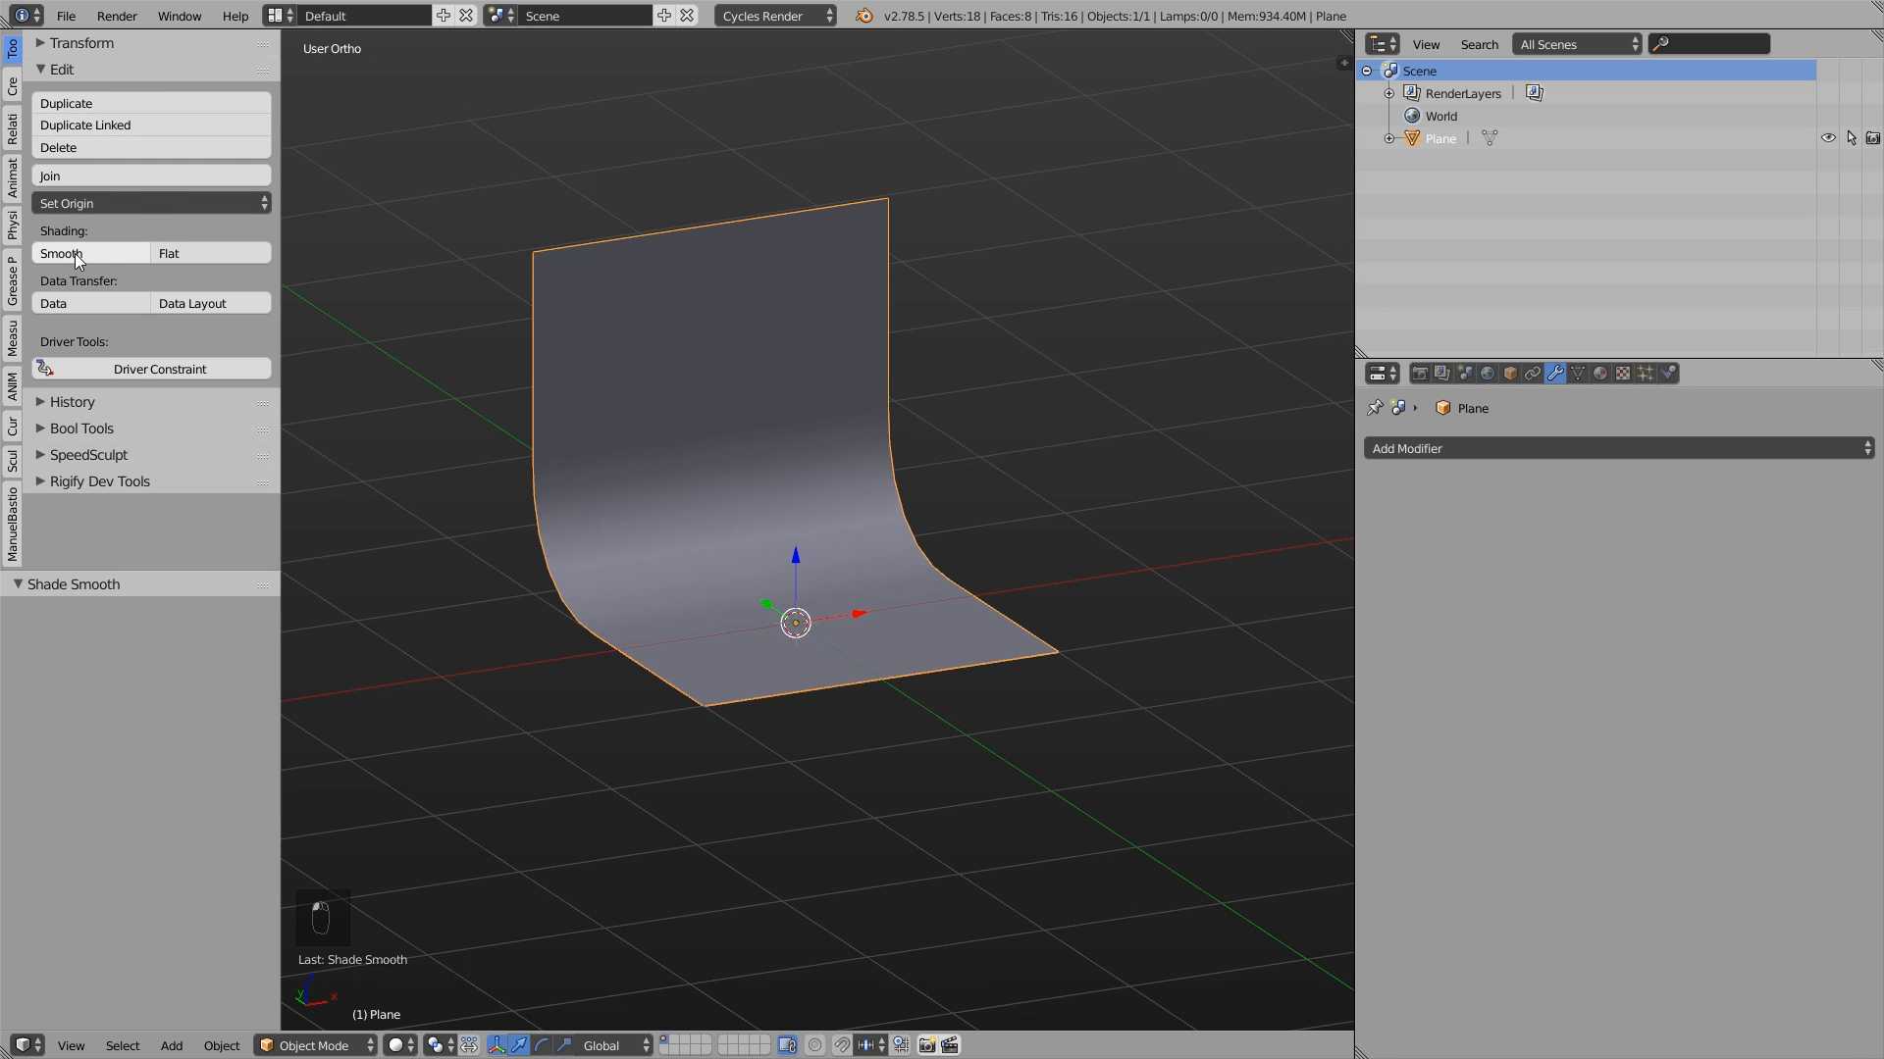
middle_click_drag(978, 354, 840, 375)
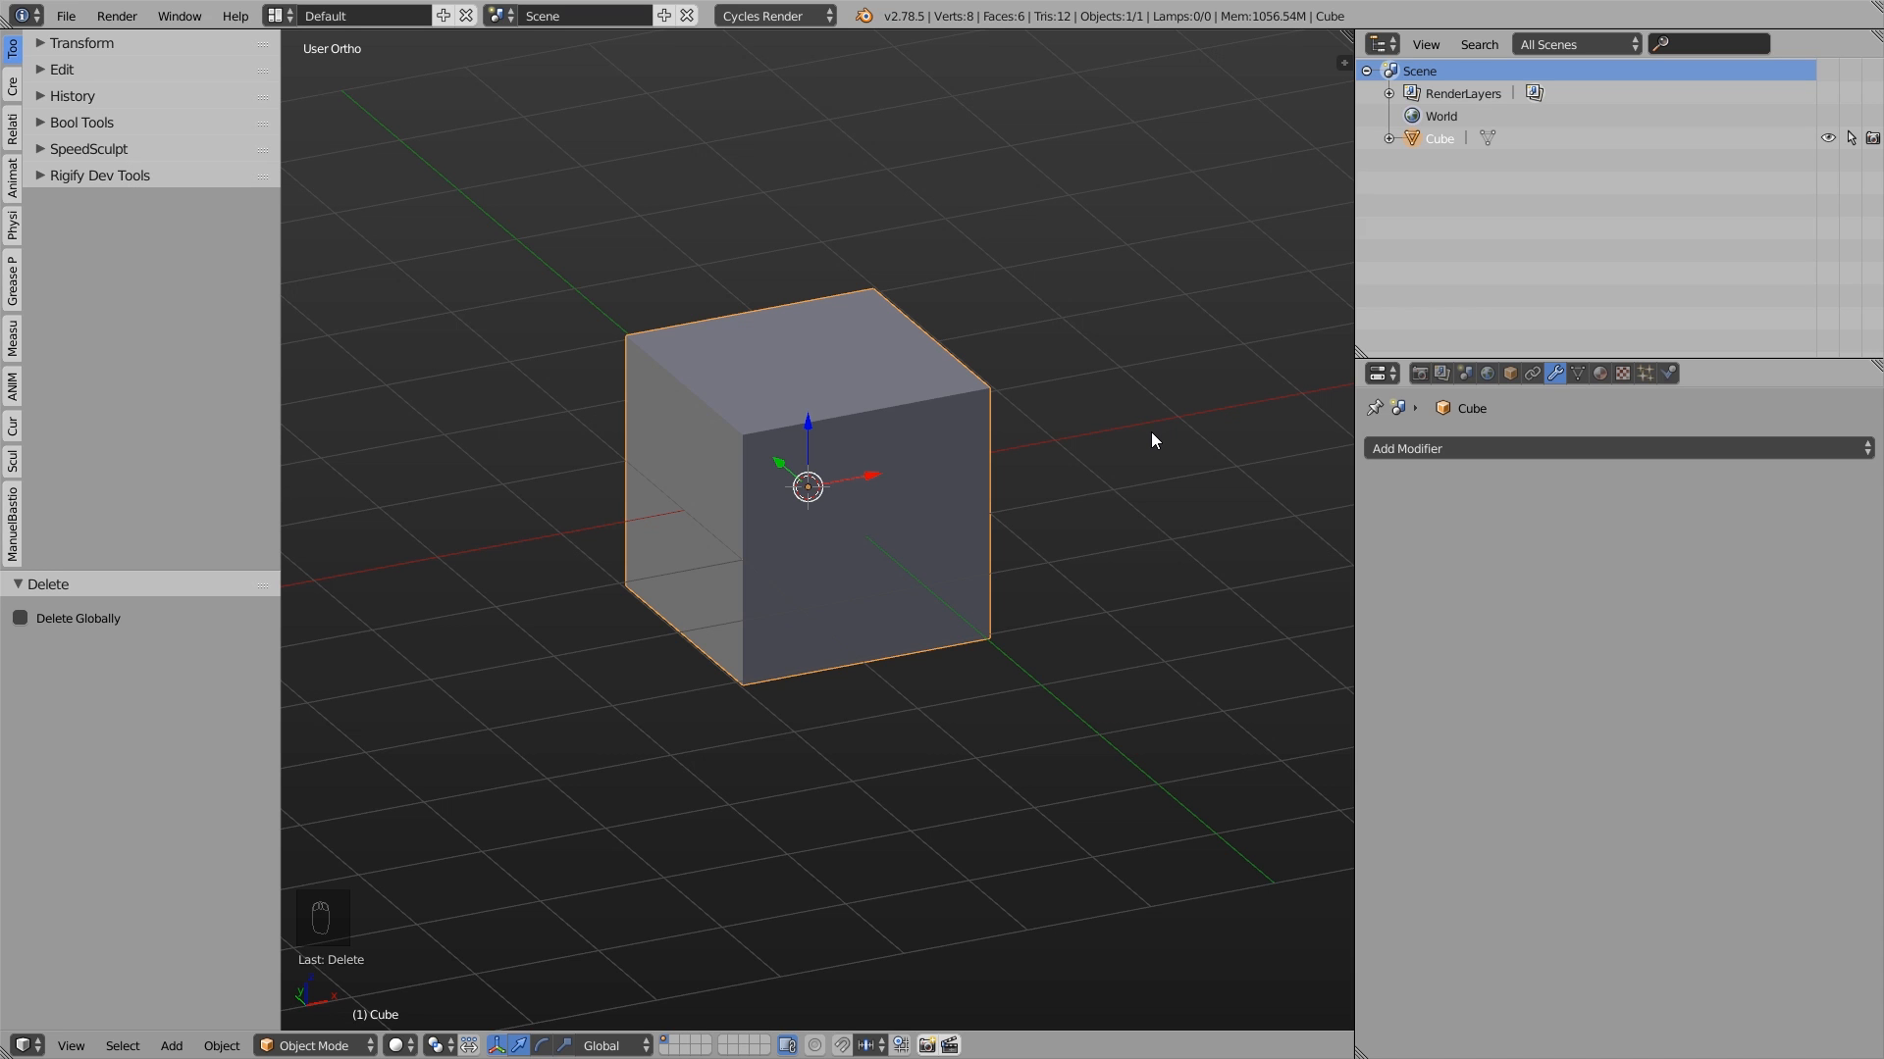
- Duplicate the cube's mesh in Edit Mode, scale the copy down, and move it over the original's upper corner
left_click(1484, 449)
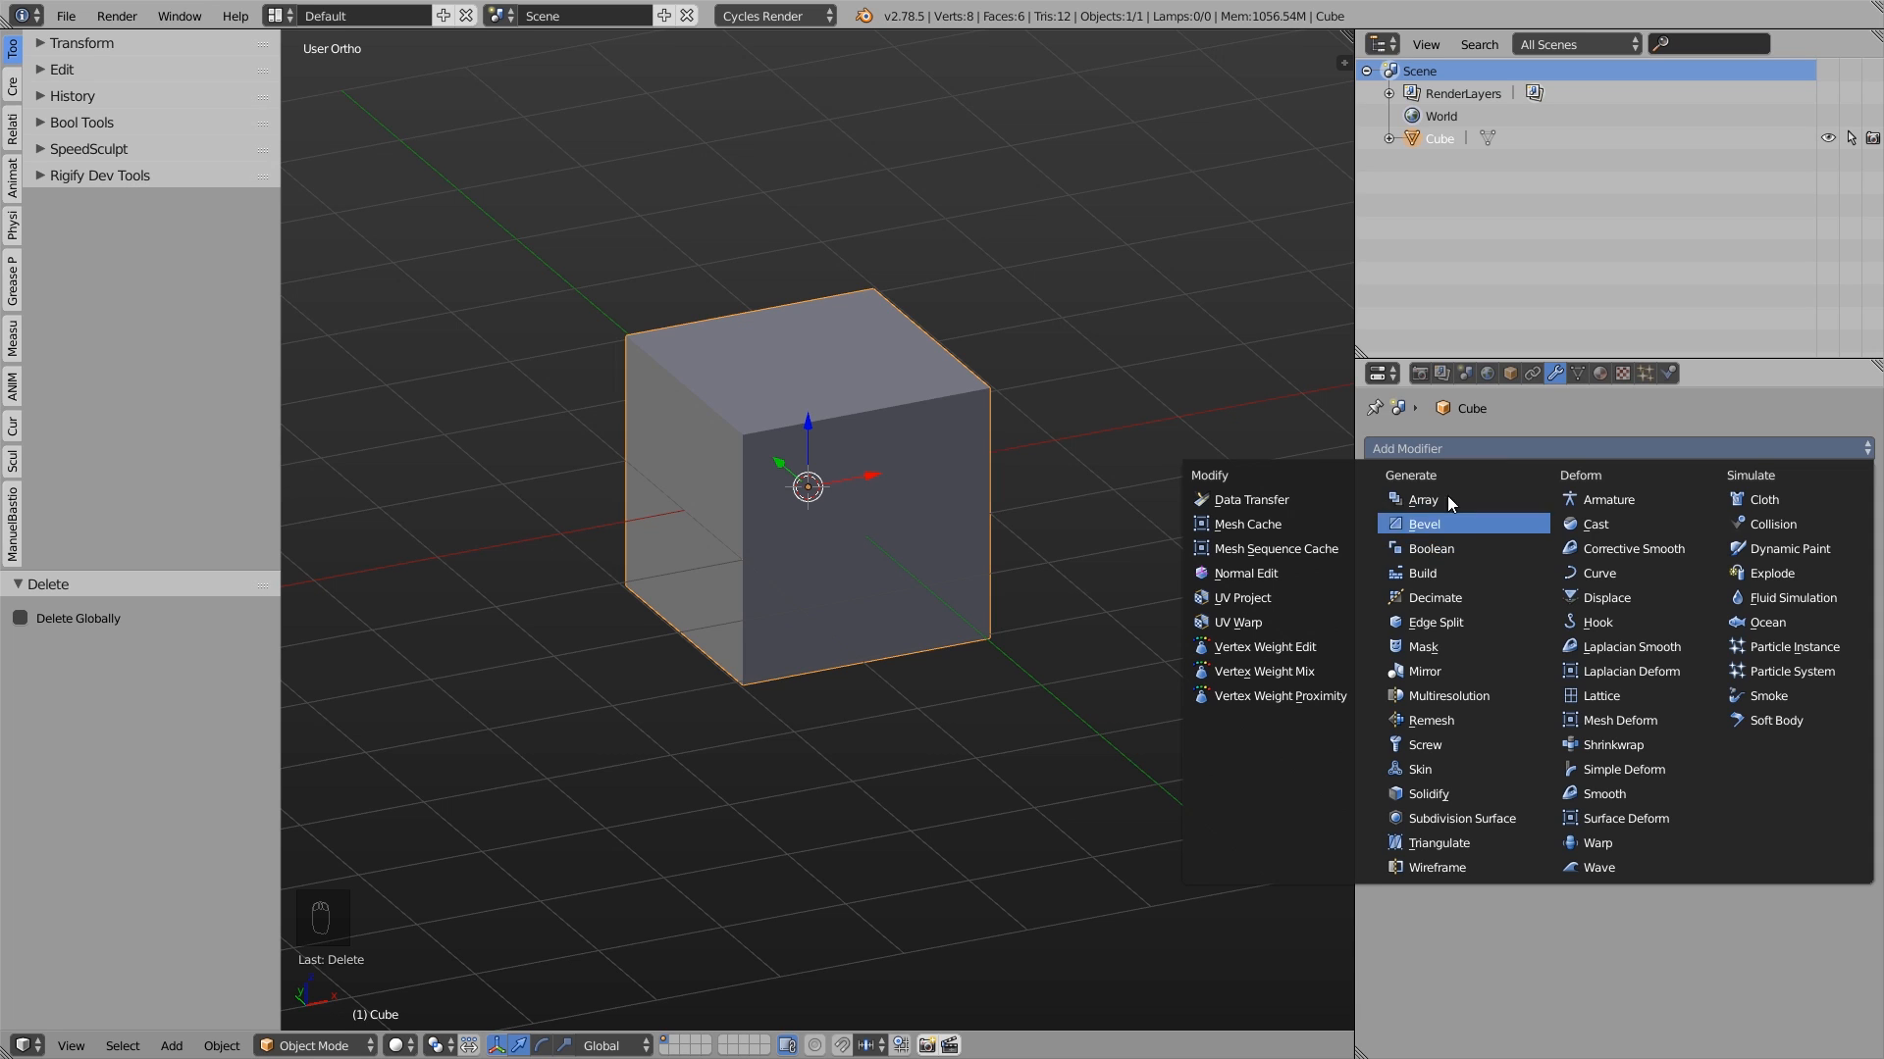
key("Tab")
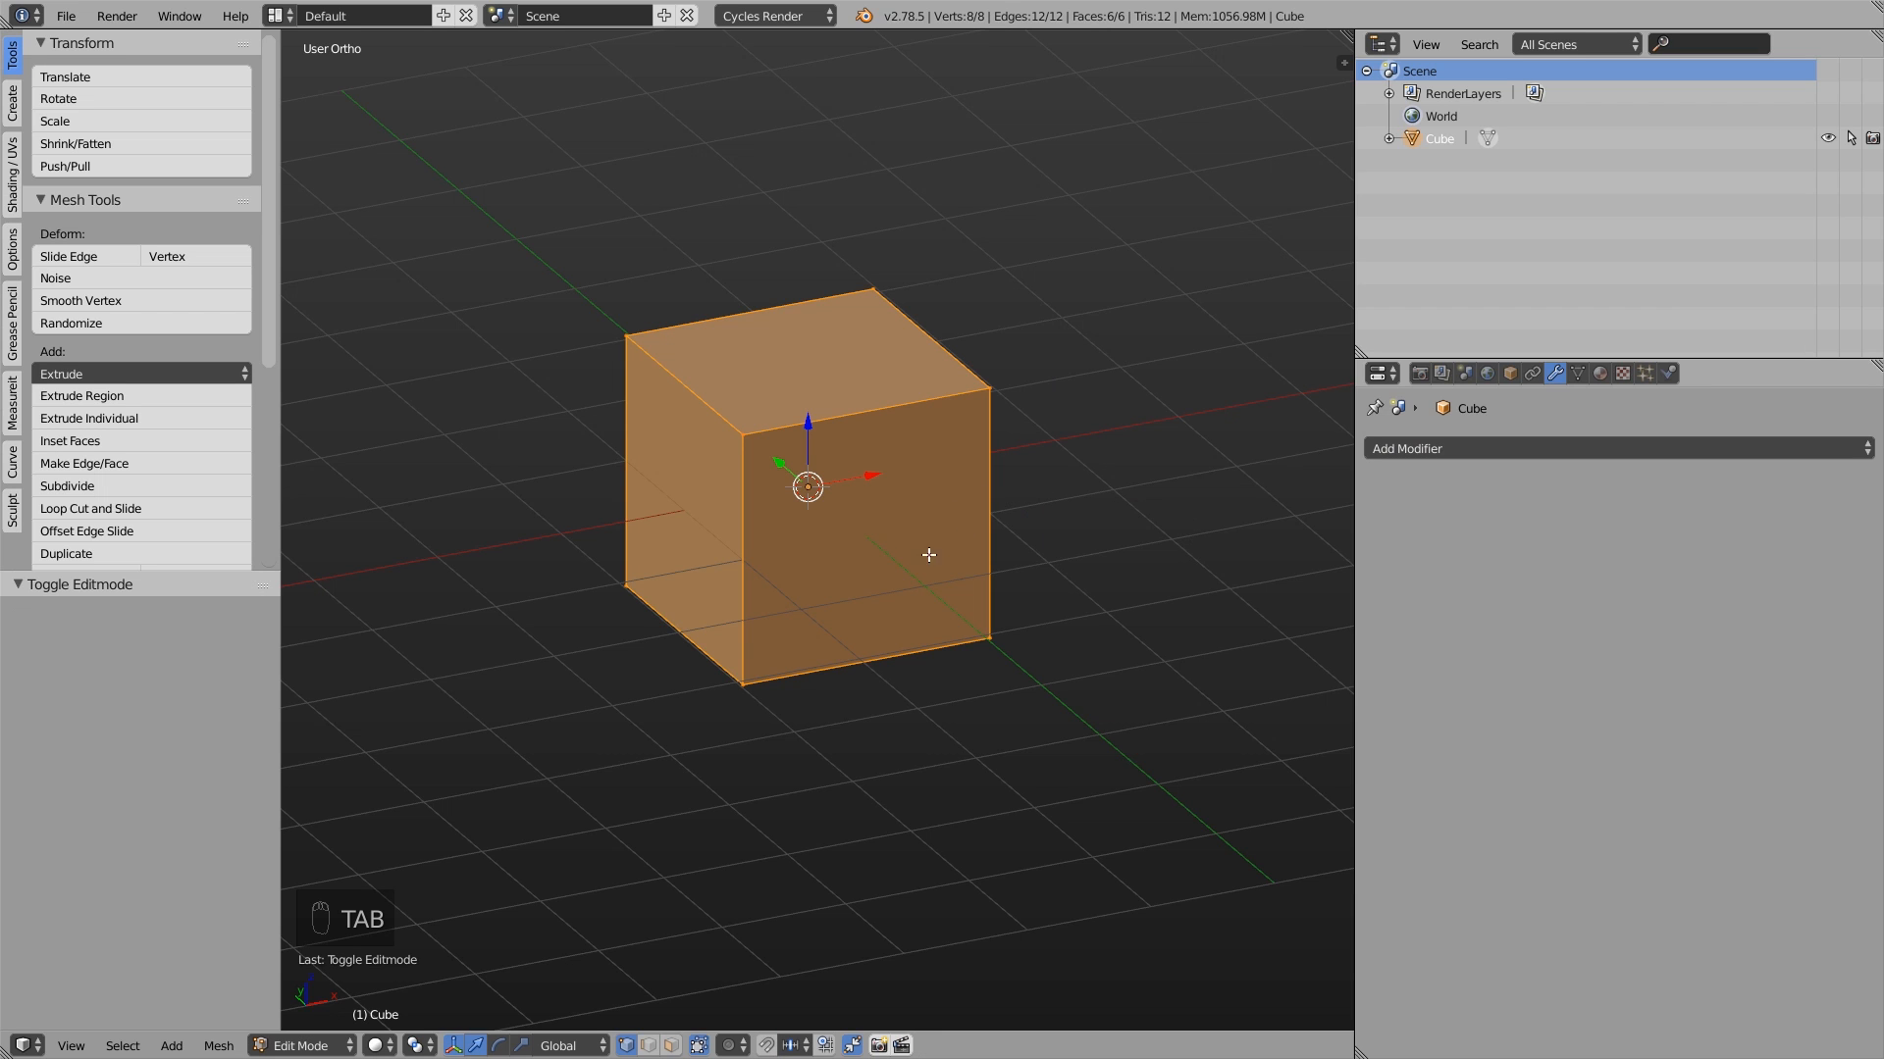
key("shift+d")
left_click(1161, 451)
key("s")
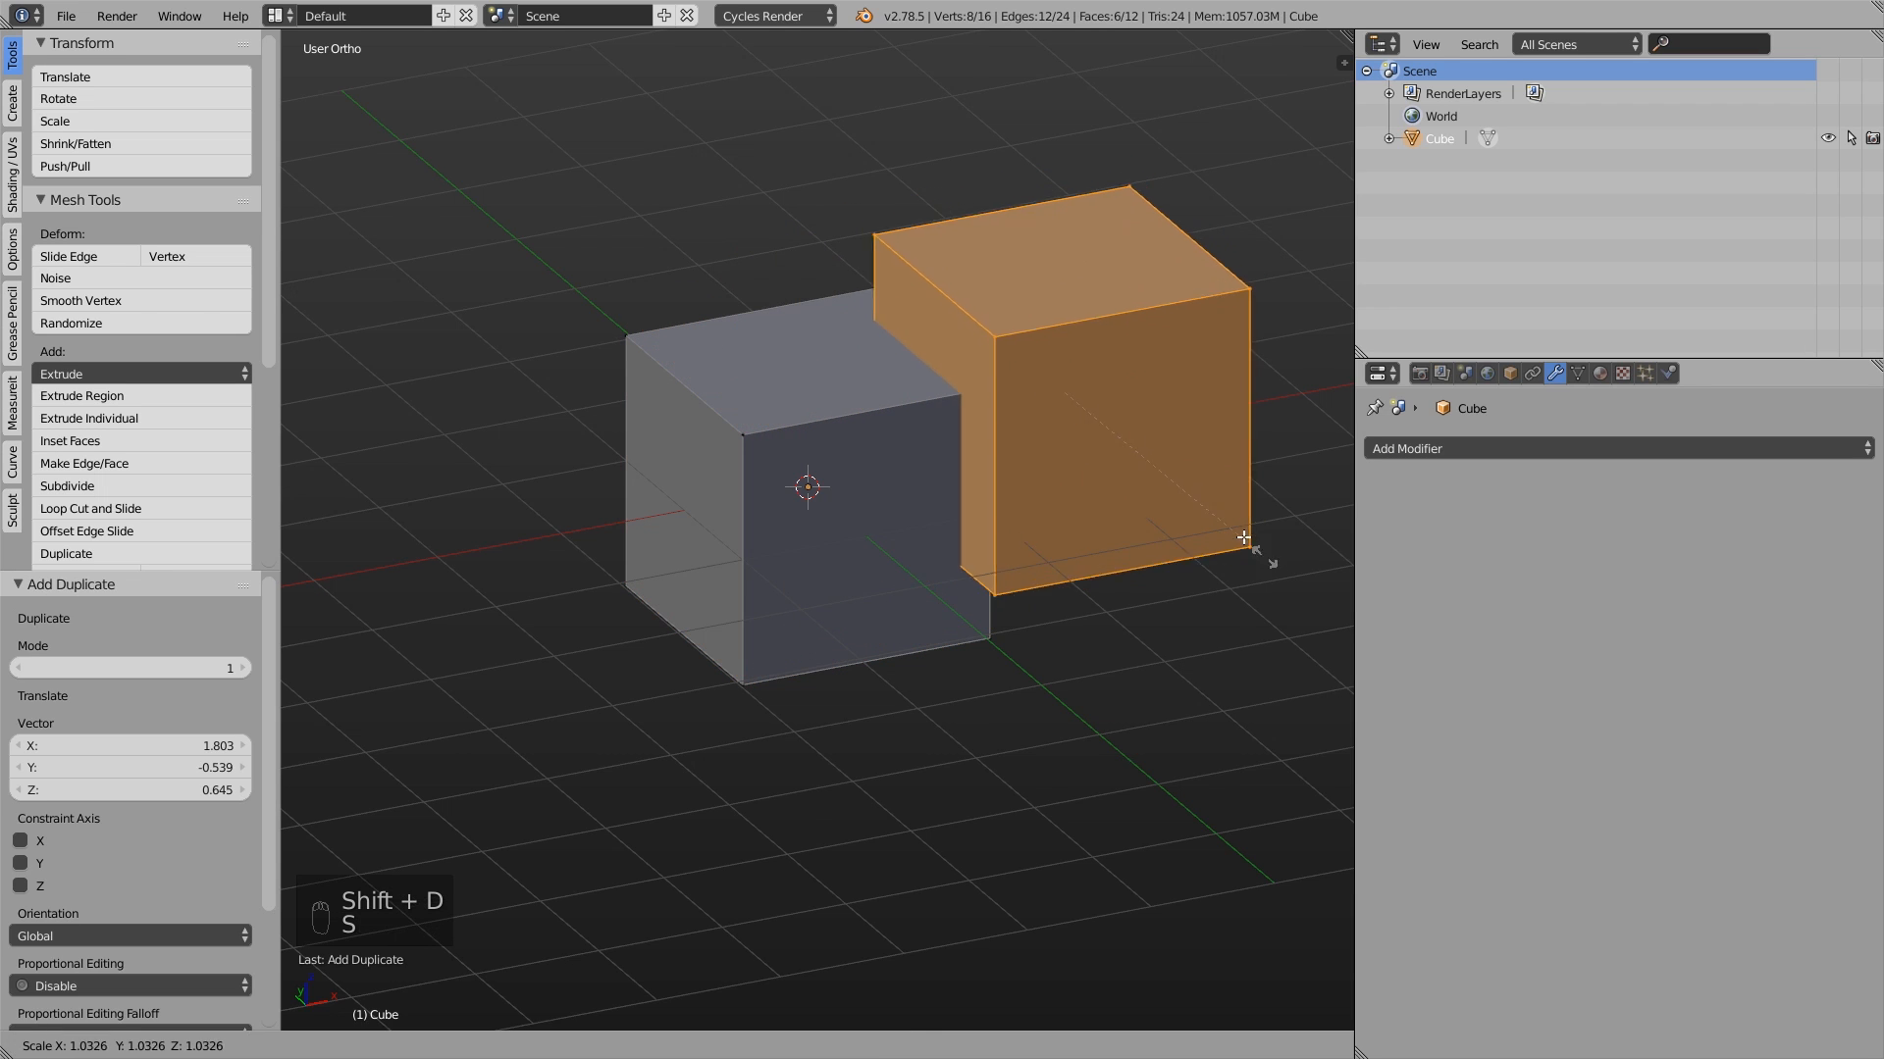
left_click(1190, 496)
key("g")
left_click(1022, 390)
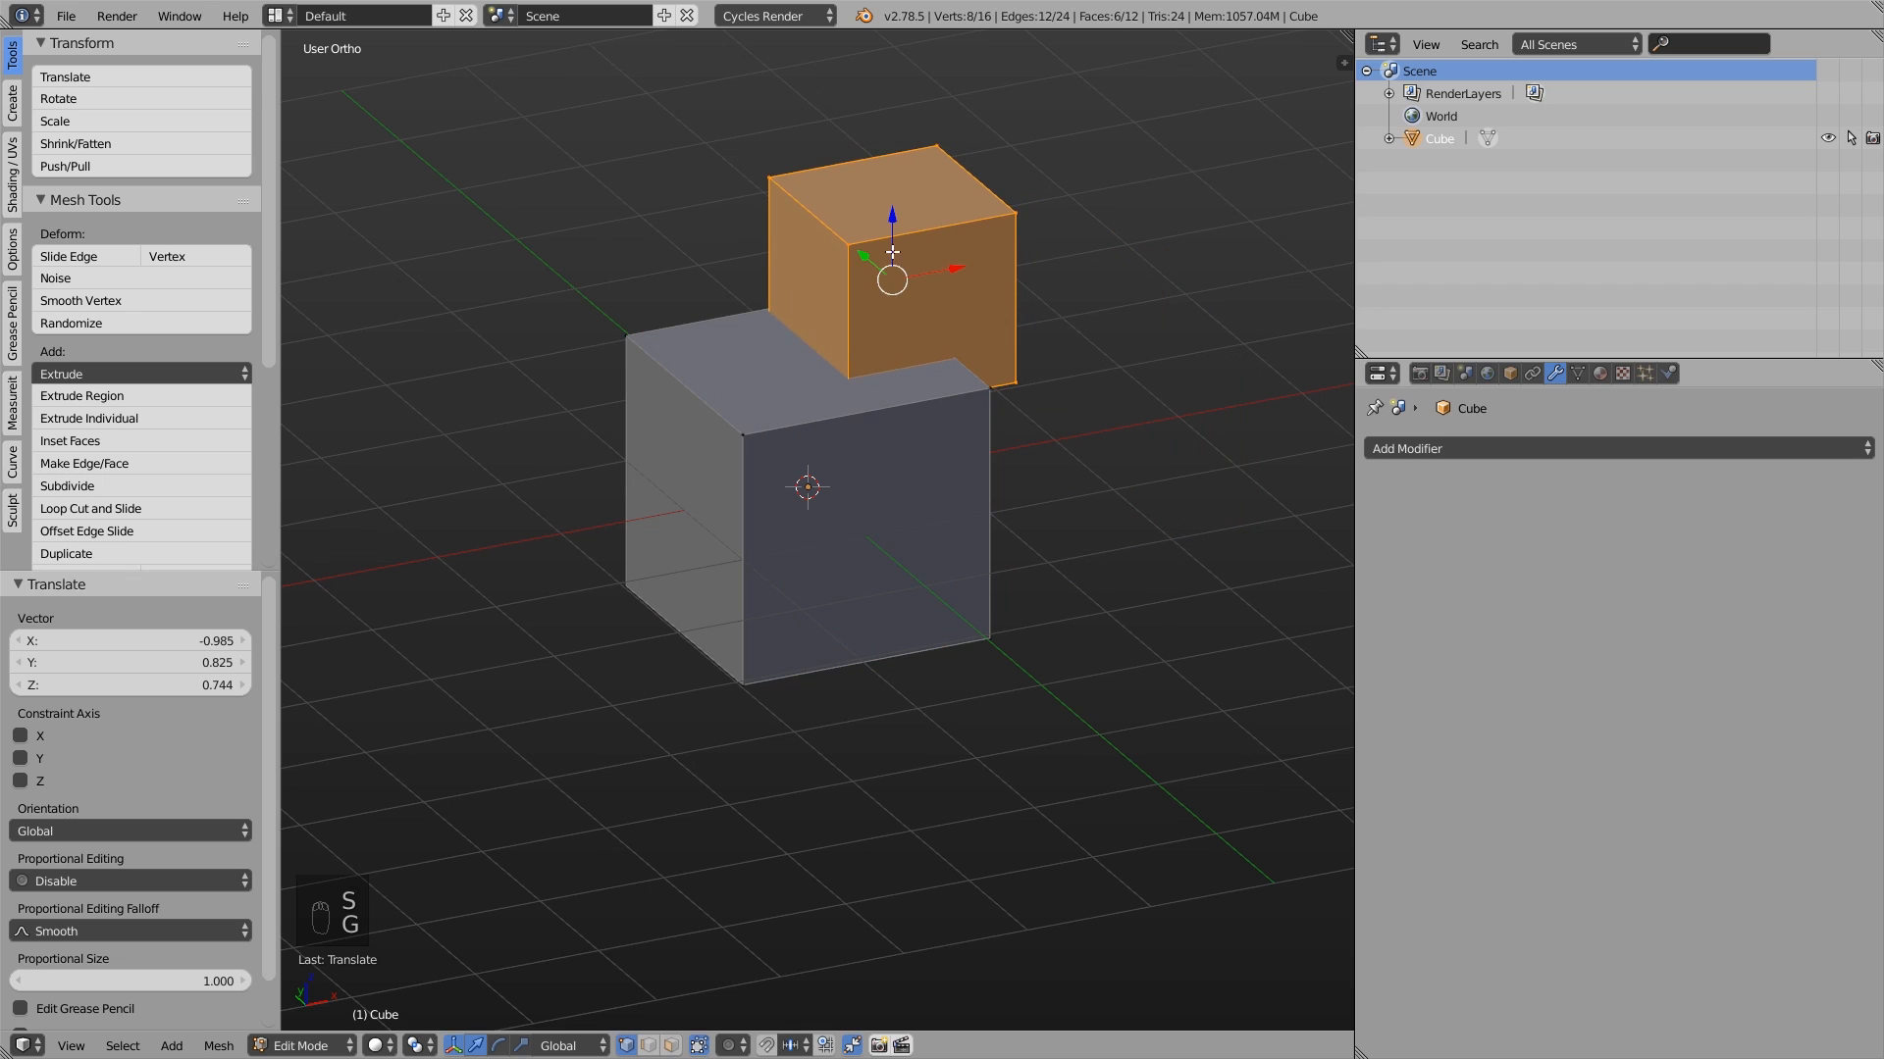
- Select only the smaller cube's linked geometry and move it about 0.18 units down into the larger cube
key("a")
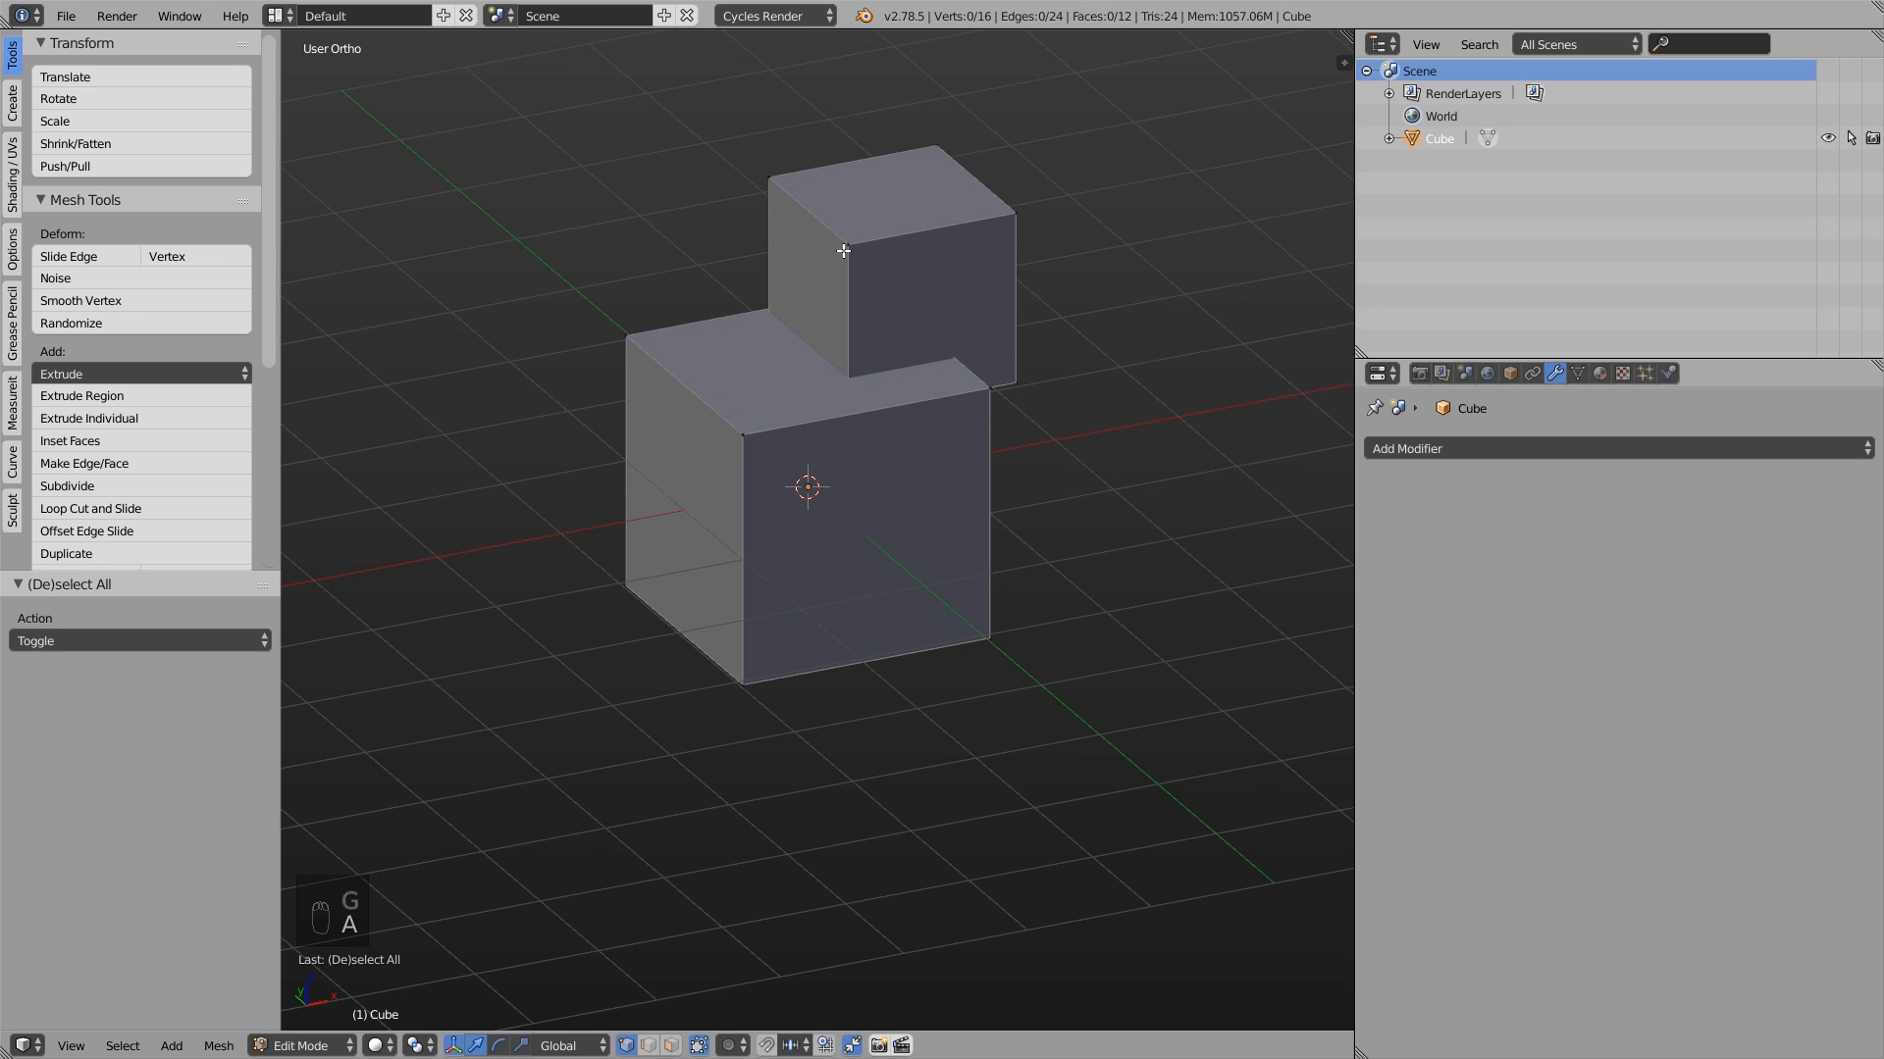
key("l")
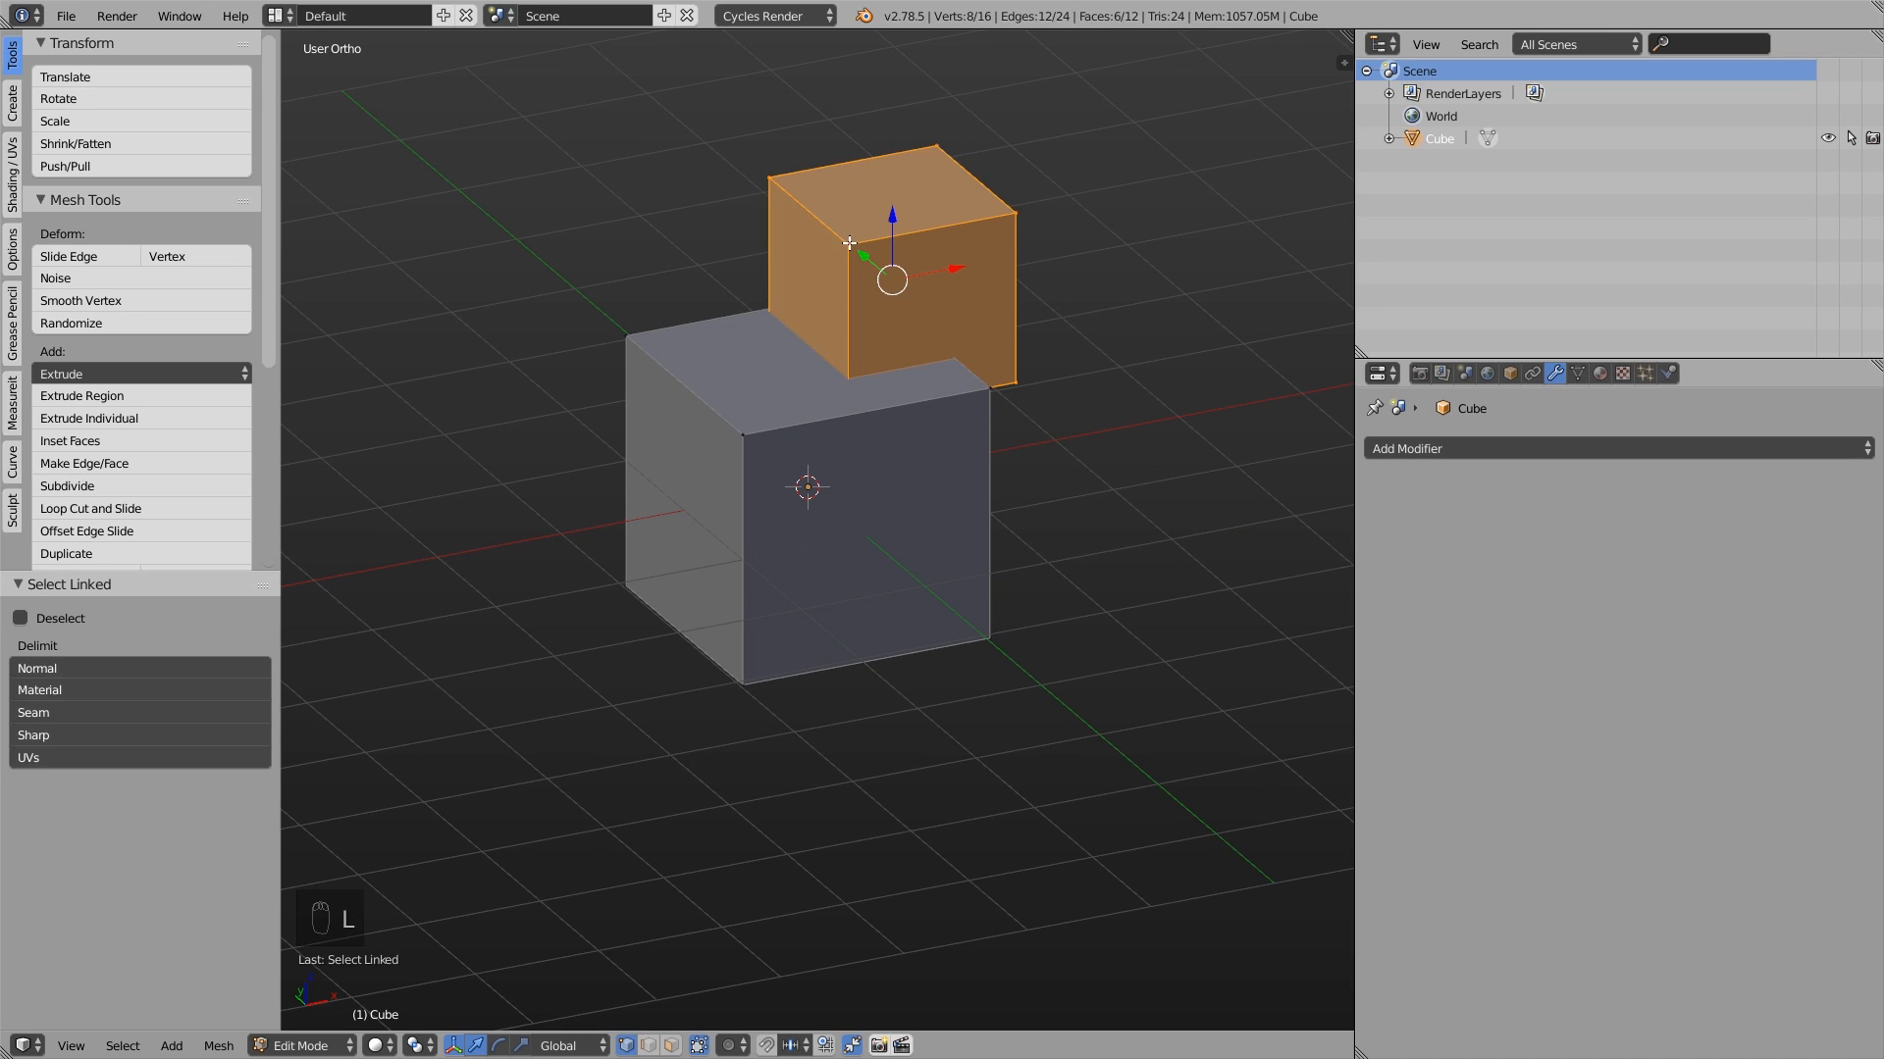
middle_click_drag(943, 260, 868, 264)
key("g")
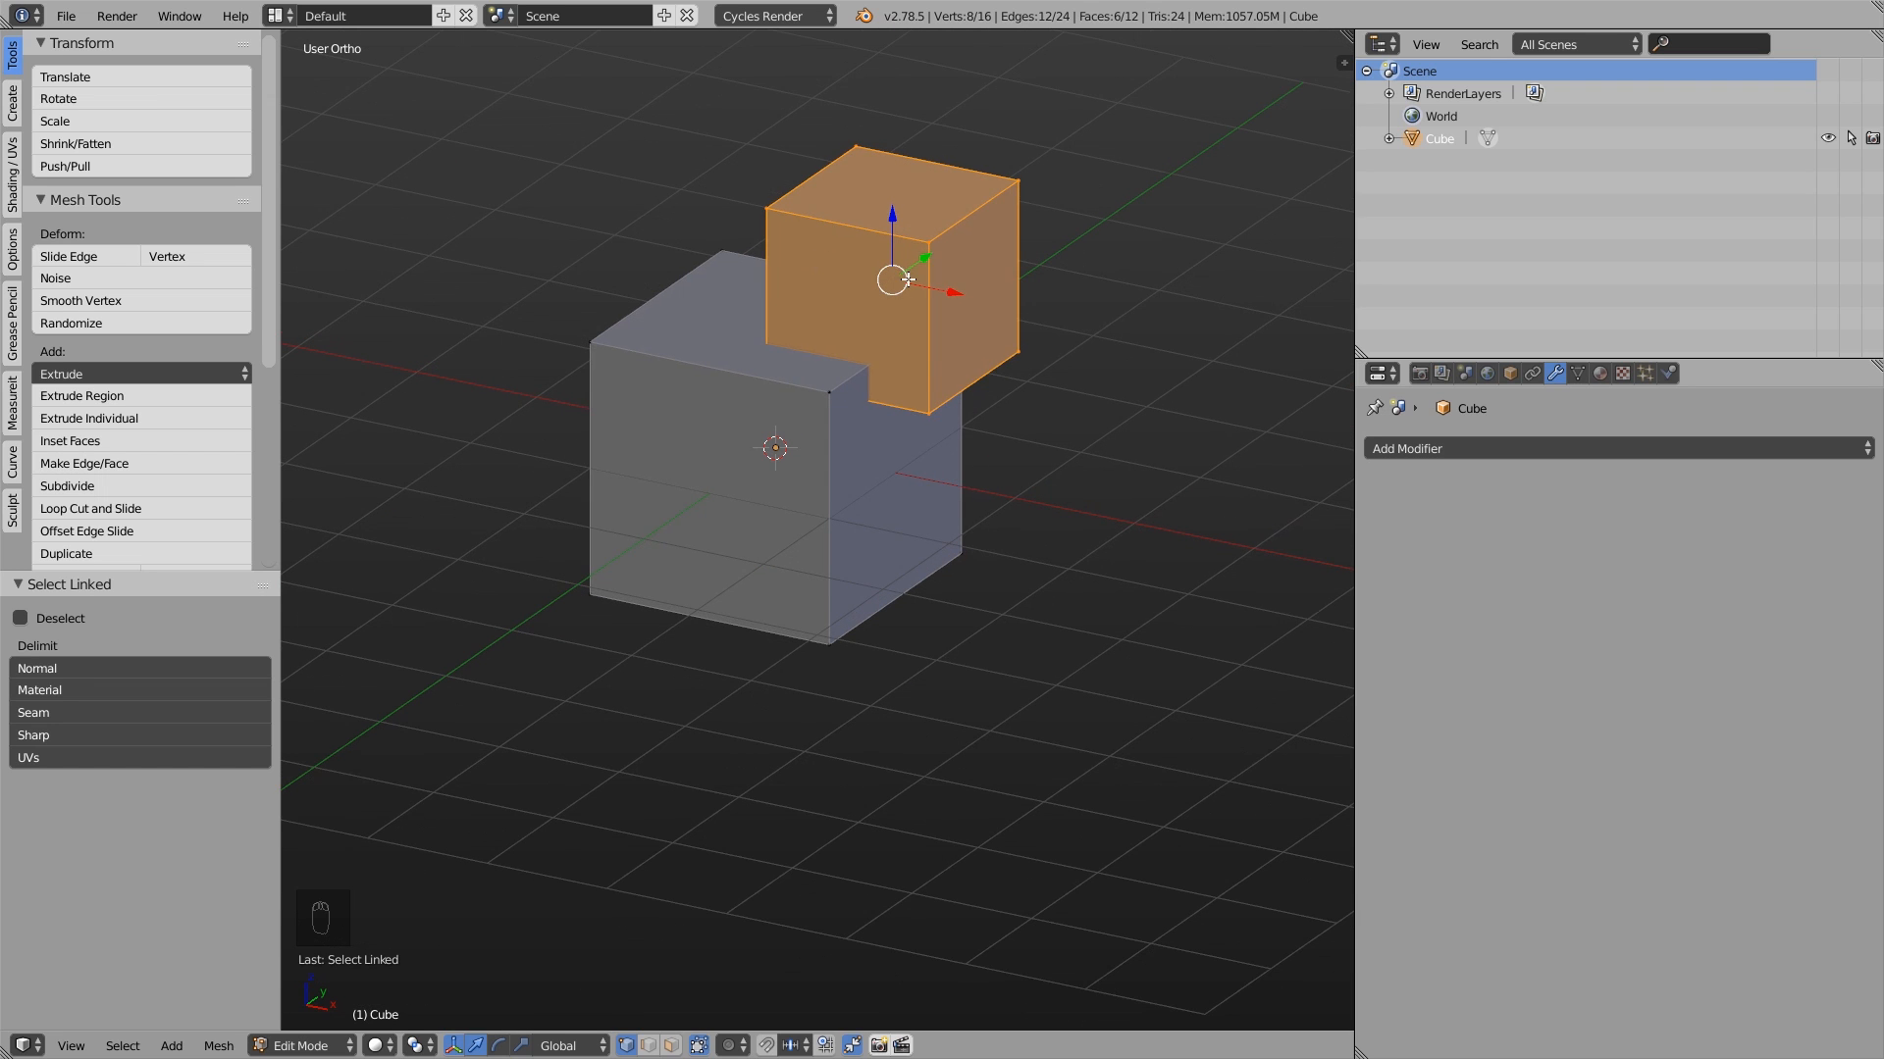
left_click(917, 306)
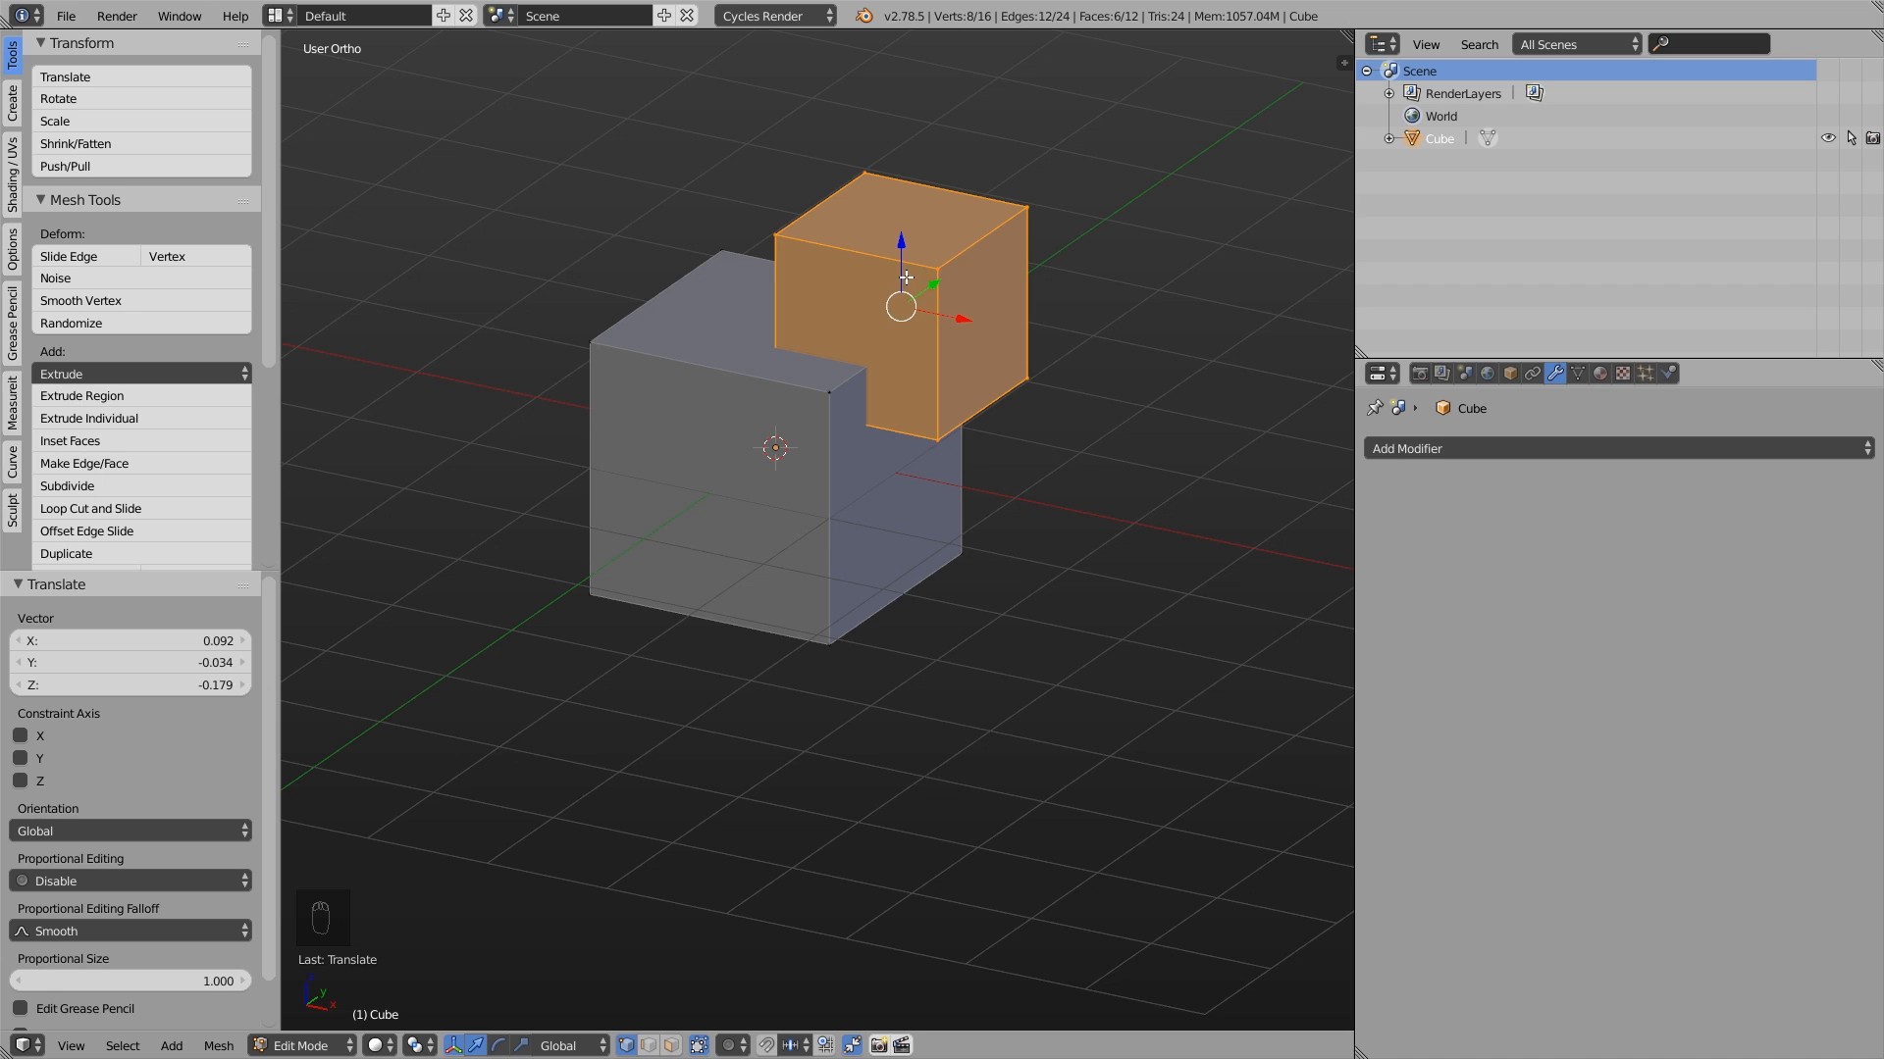
- Cut the smaller cube out of the larger one with Intersect (Boolean) in Difference mode, trying the Swap option
middle_click_drag(885, 481, 922, 534, "shift")
key("space")
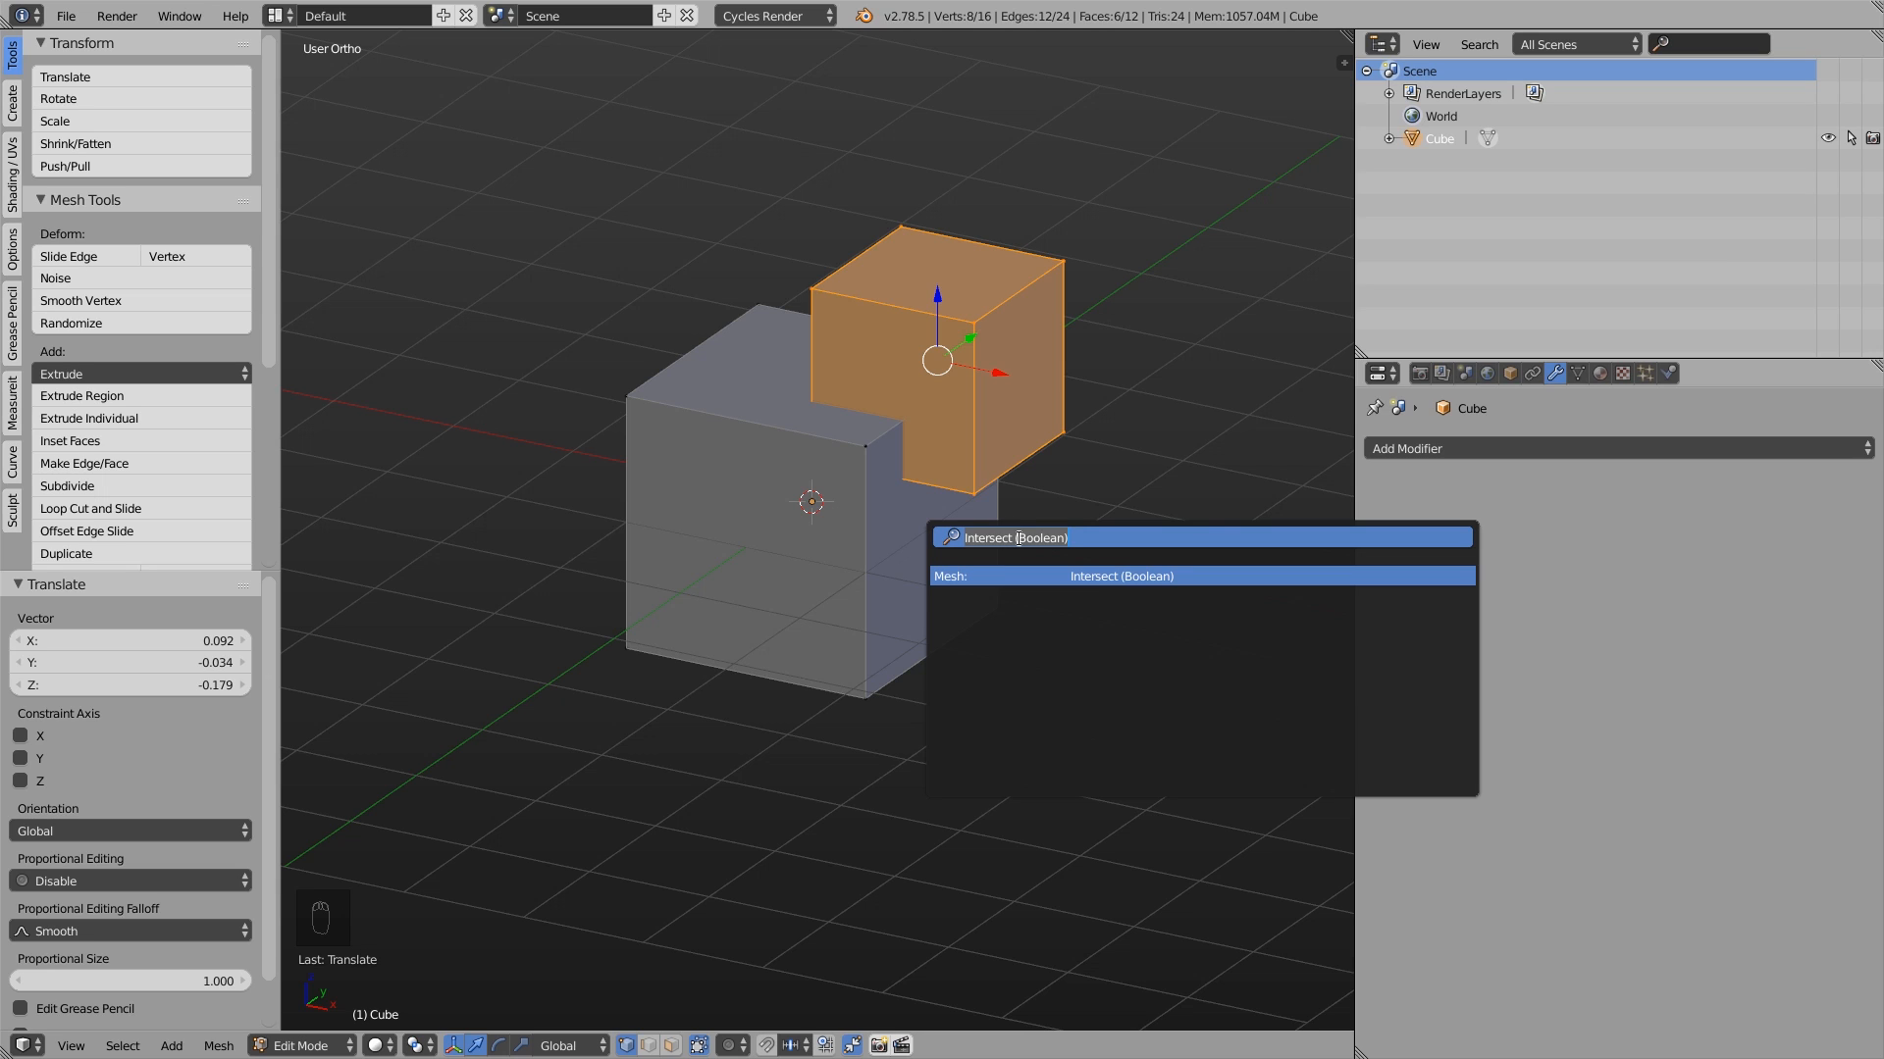
left_click(1112, 576)
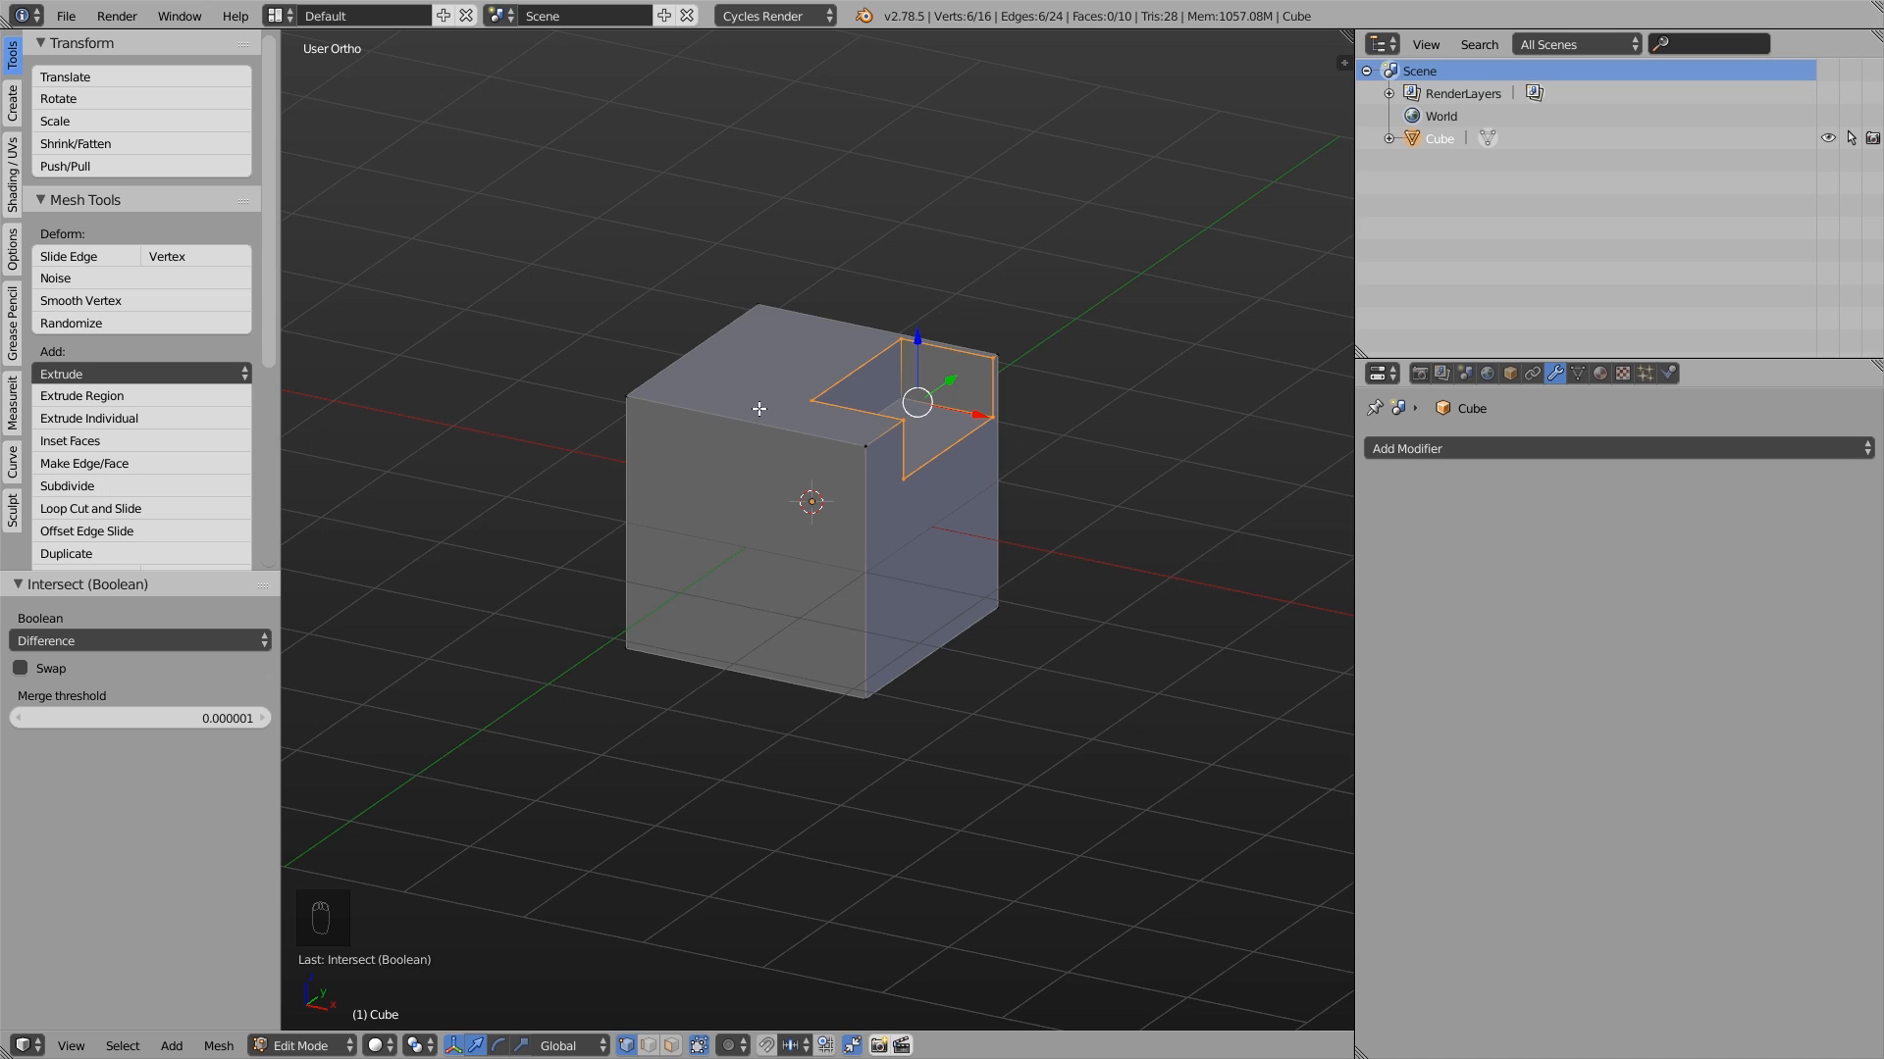
left_click(22, 670)
left_click(22, 670)
- Try the Boolean's Intersect operation, settle on Union, and look inside the joined cubes in perspective
left_click(49, 641)
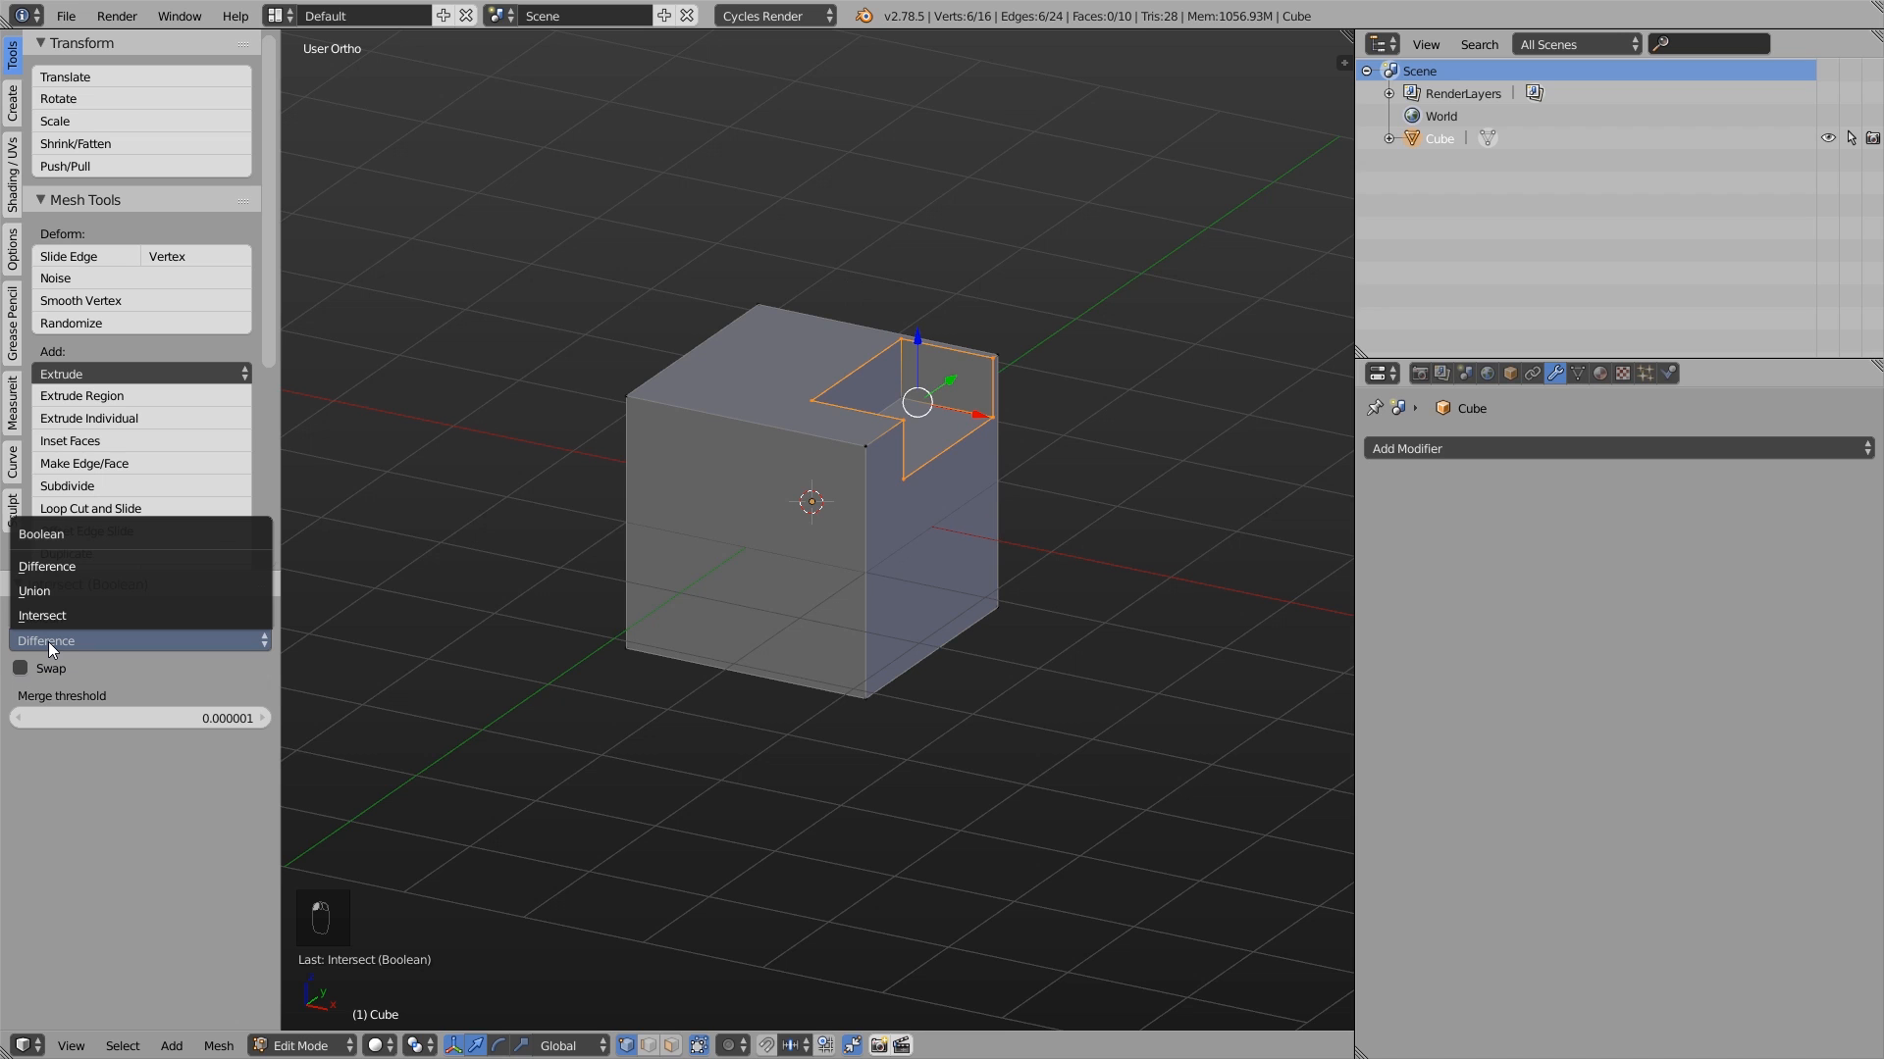
left_click(49, 612)
left_click(49, 639)
left_click(44, 589)
middle_click_drag(888, 415, 988, 400)
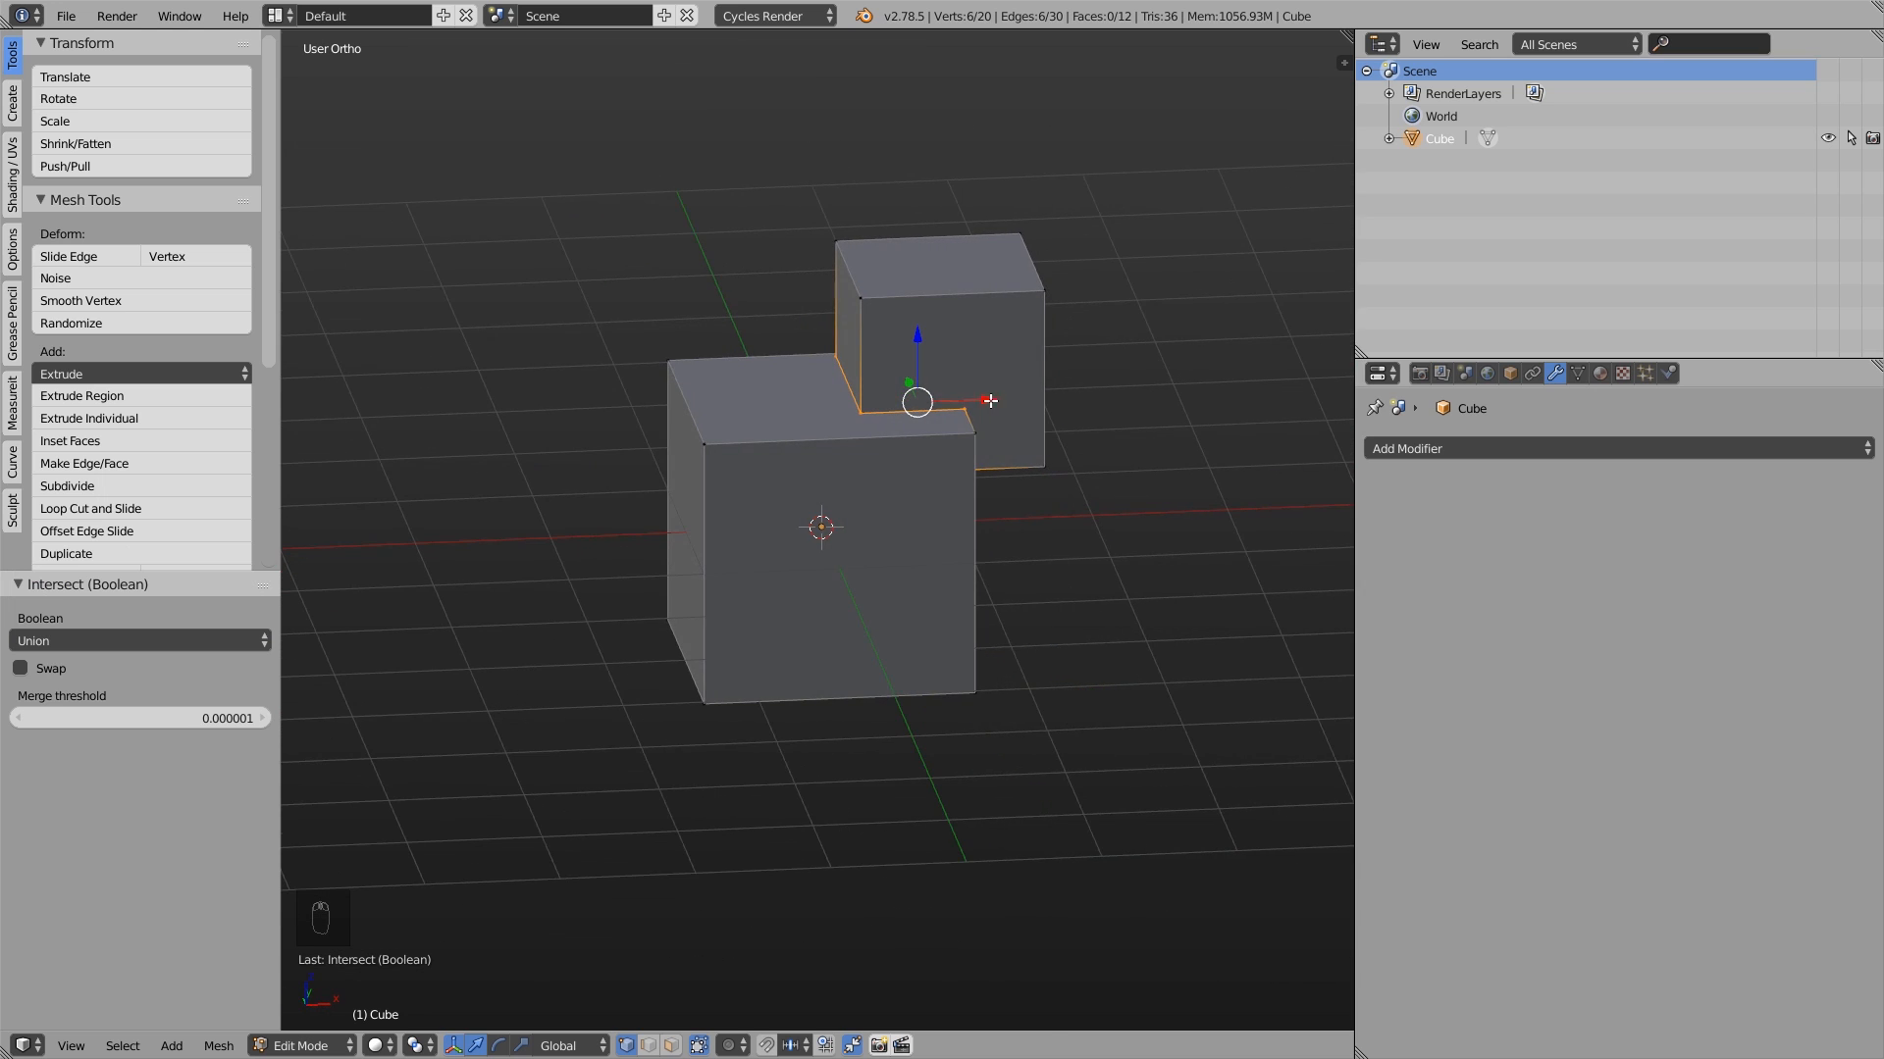
key("KP_5")
scroll(944, 401, "up", 10)
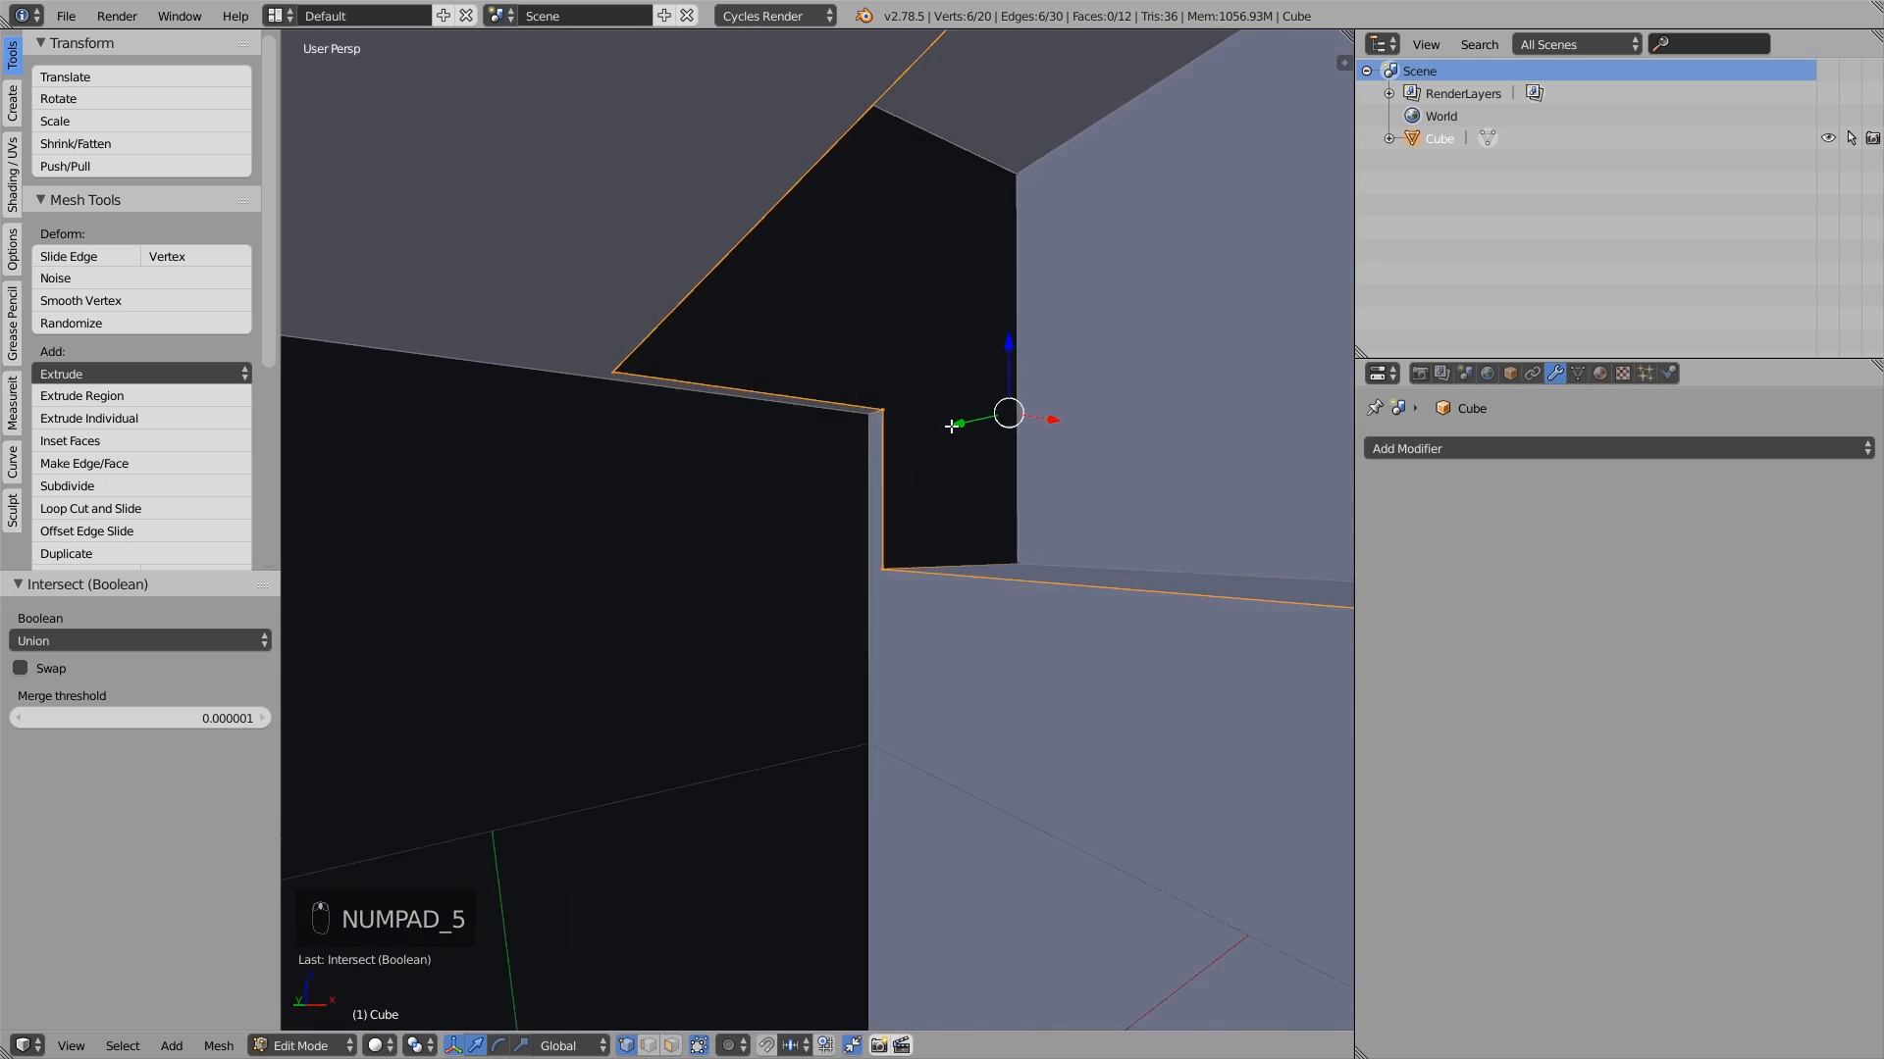
scroll(1005, 403, "down", 10)
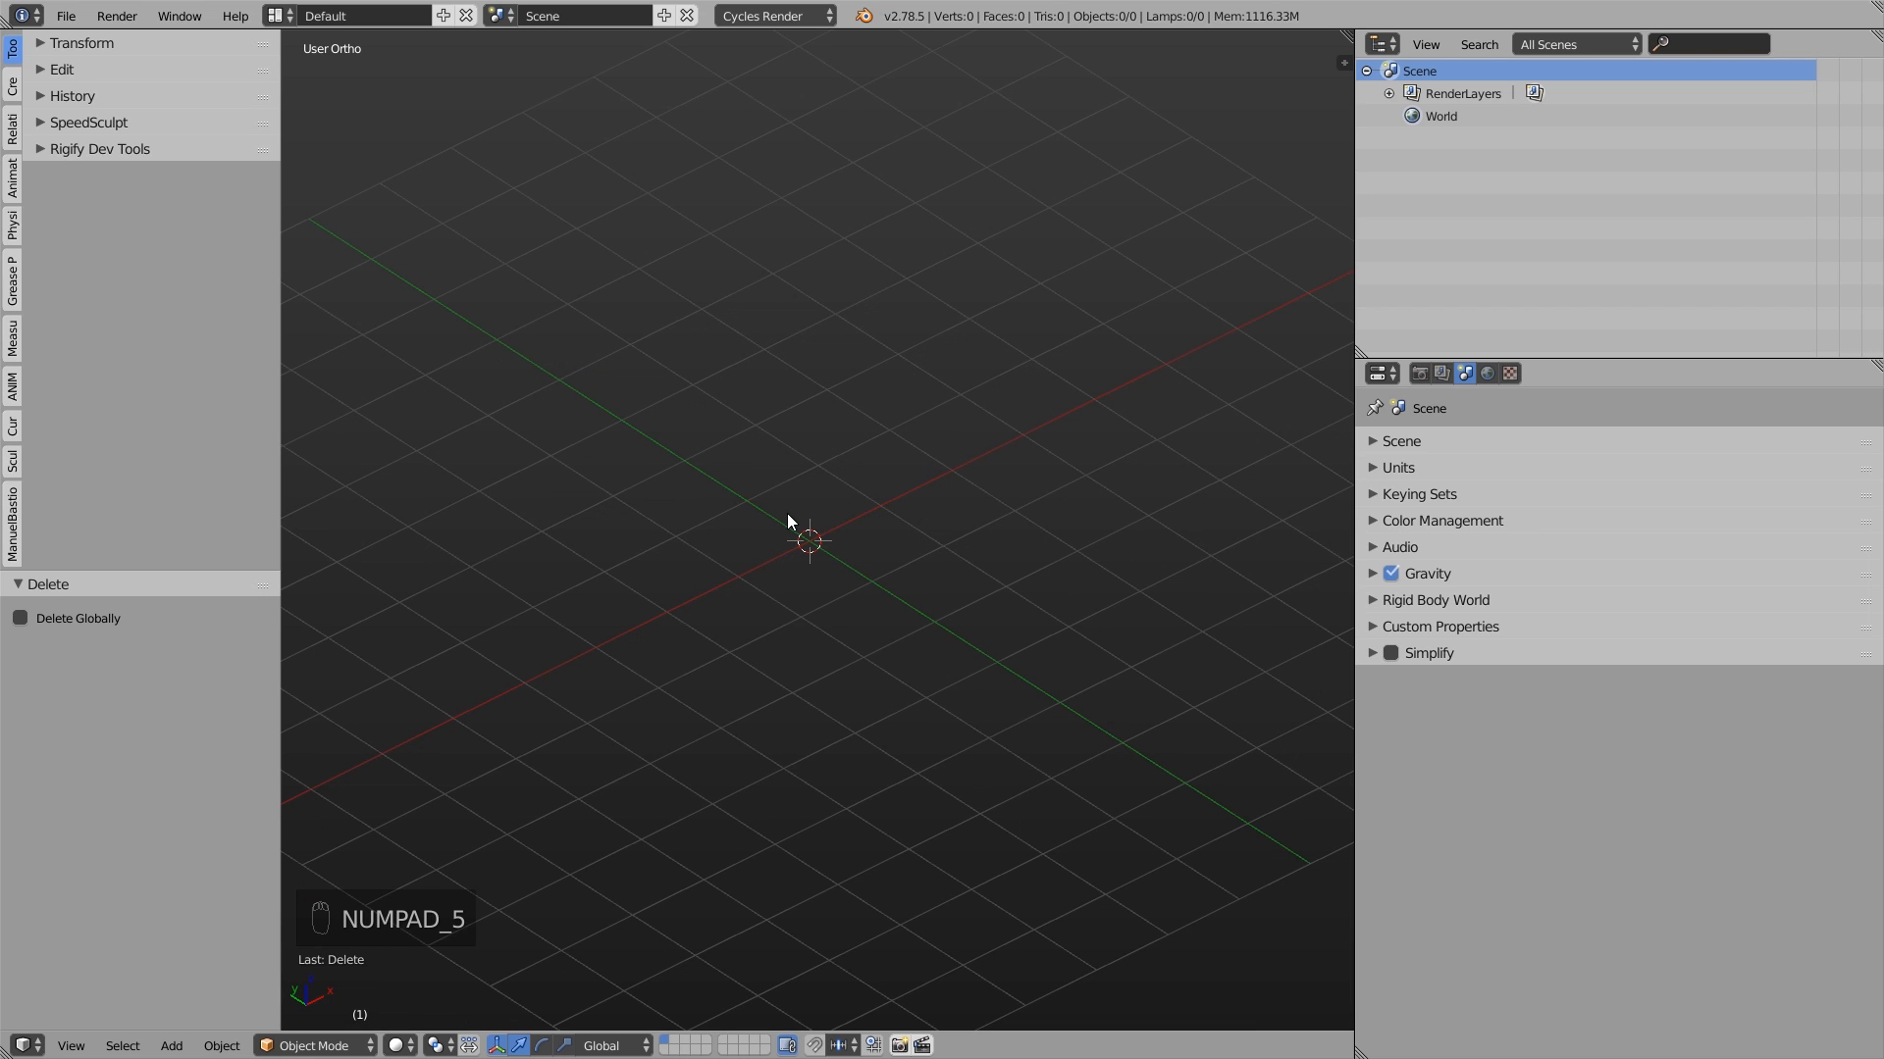
- Add a plane and extrude its face about 1.92 units upward in Edit Mode to form a box
key("shift+a")
mouse_move(785, 513)
left_click(868, 513)
key("Tab")
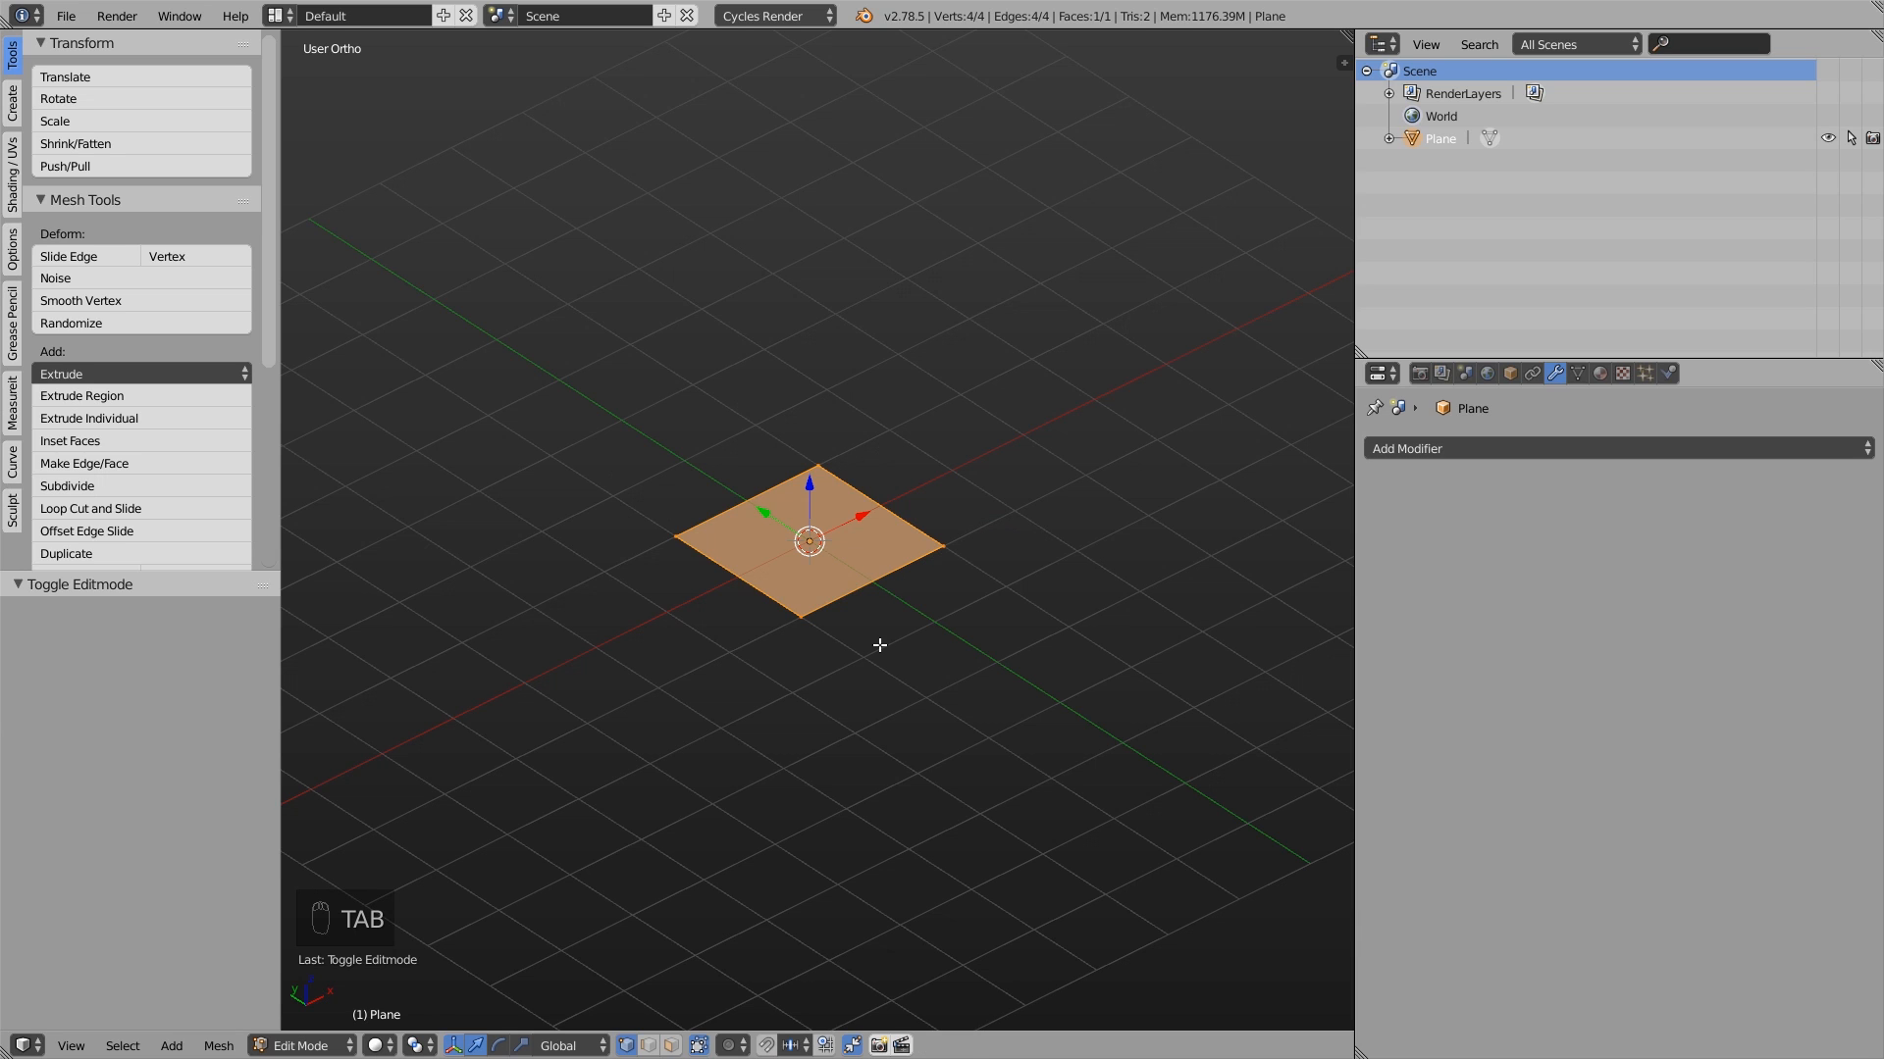
key("e")
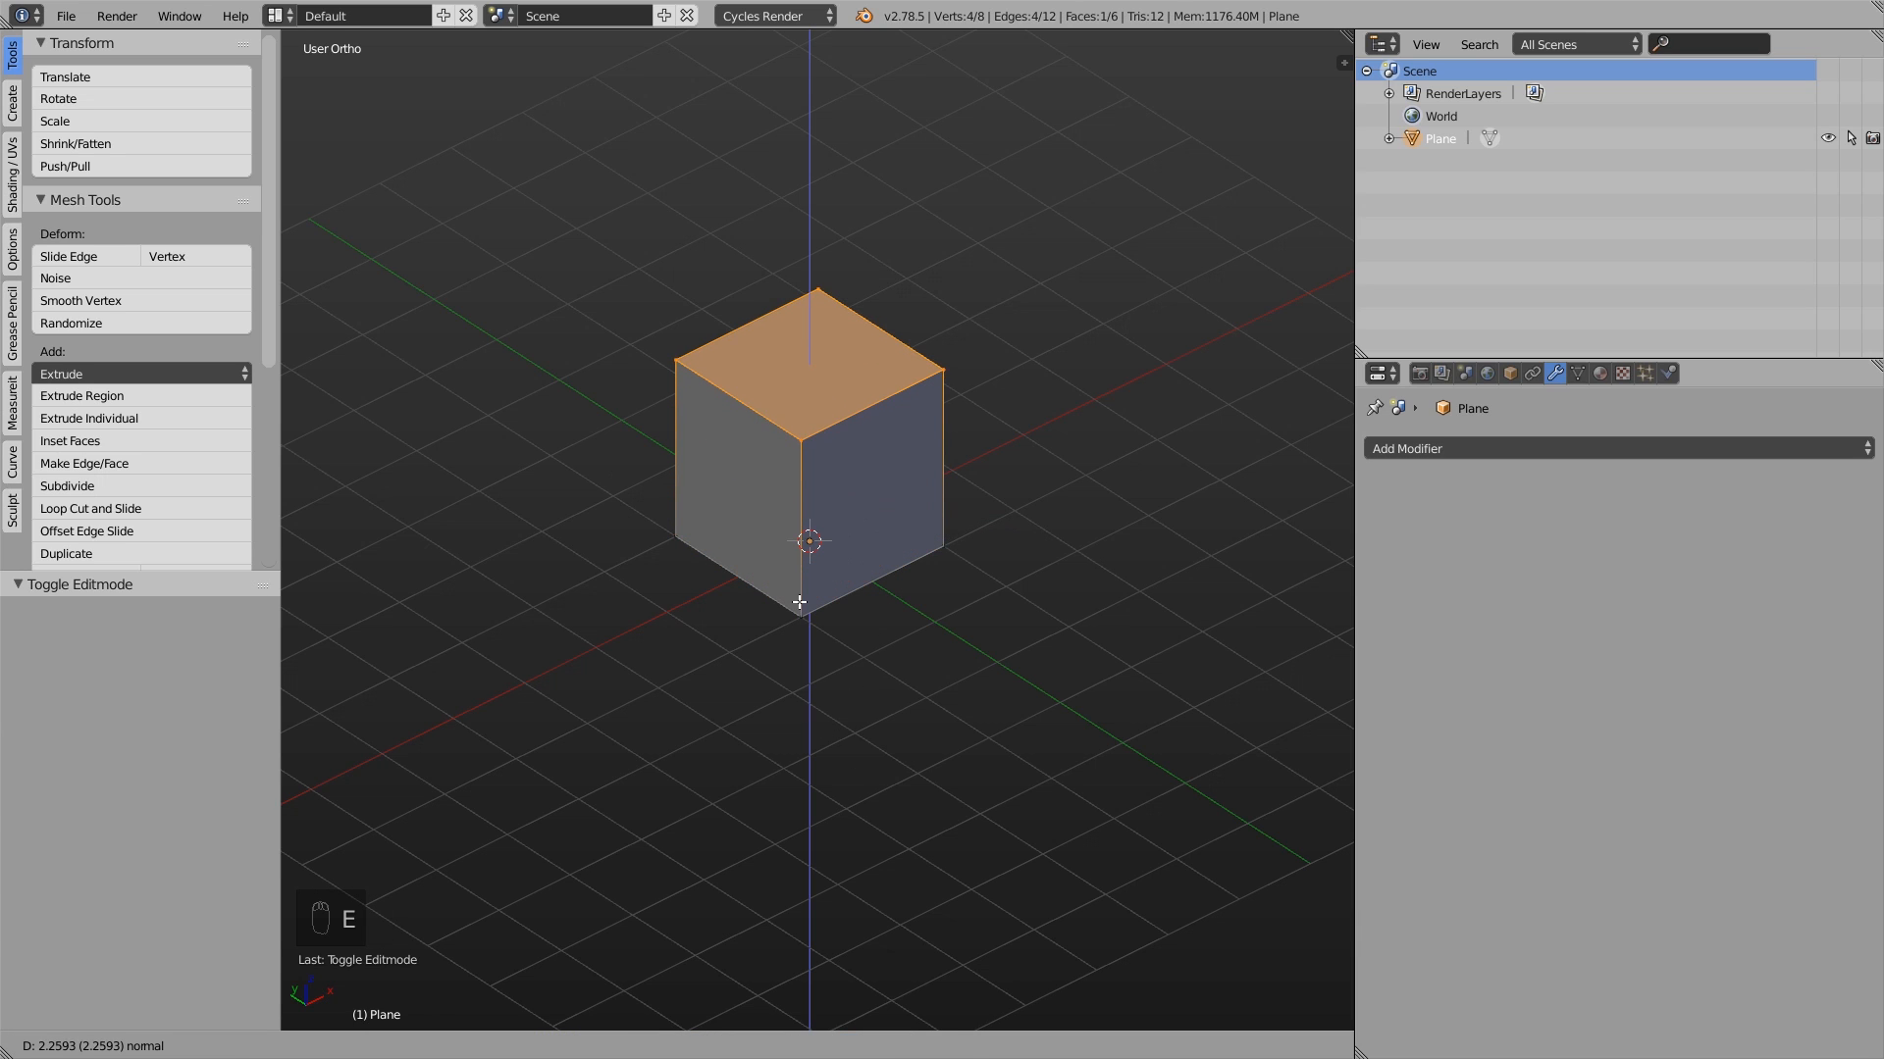
left_click(796, 628)
- In front view, extrude the box's top face to the cursor repeatedly, clockwise, building a segmented spiral outward around the start
key("KP_1")
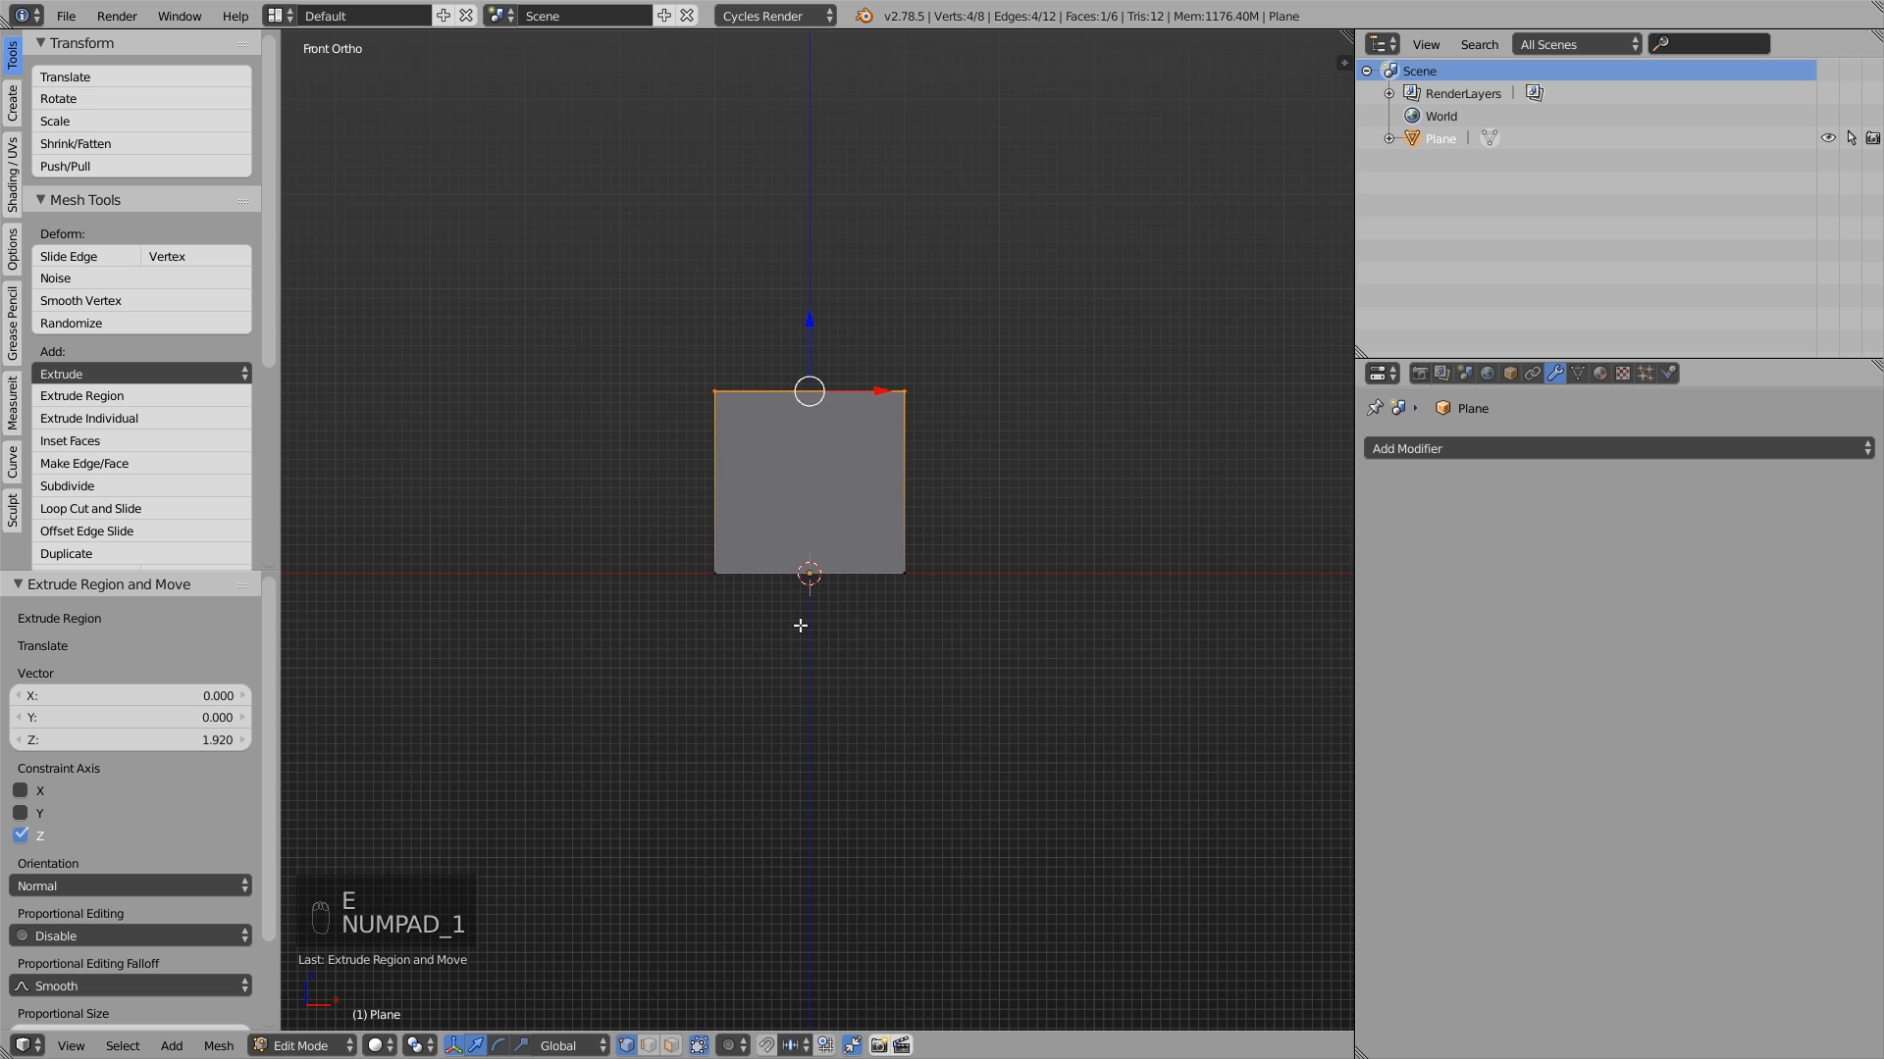
middle_click_drag(927, 338, 773, 452, "shift")
scroll(852, 432, "down", 2)
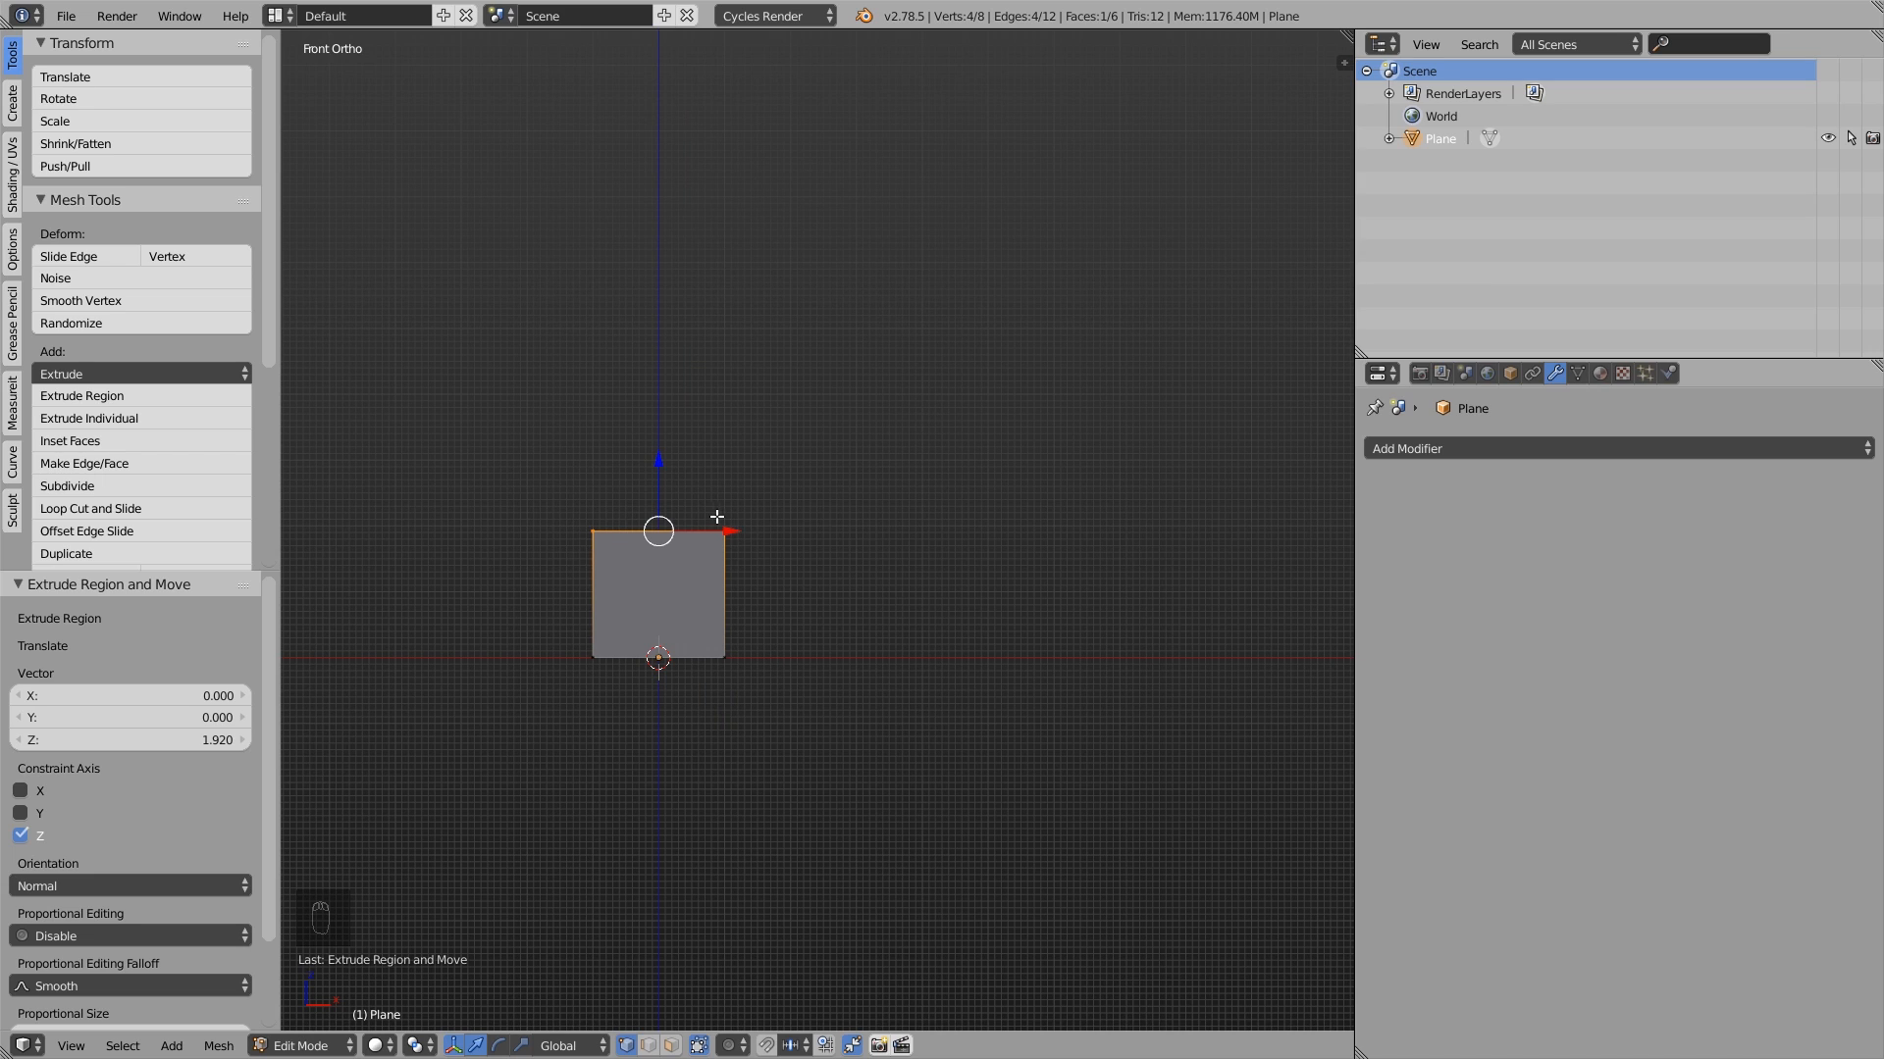
right_click(744, 351, "ctrl")
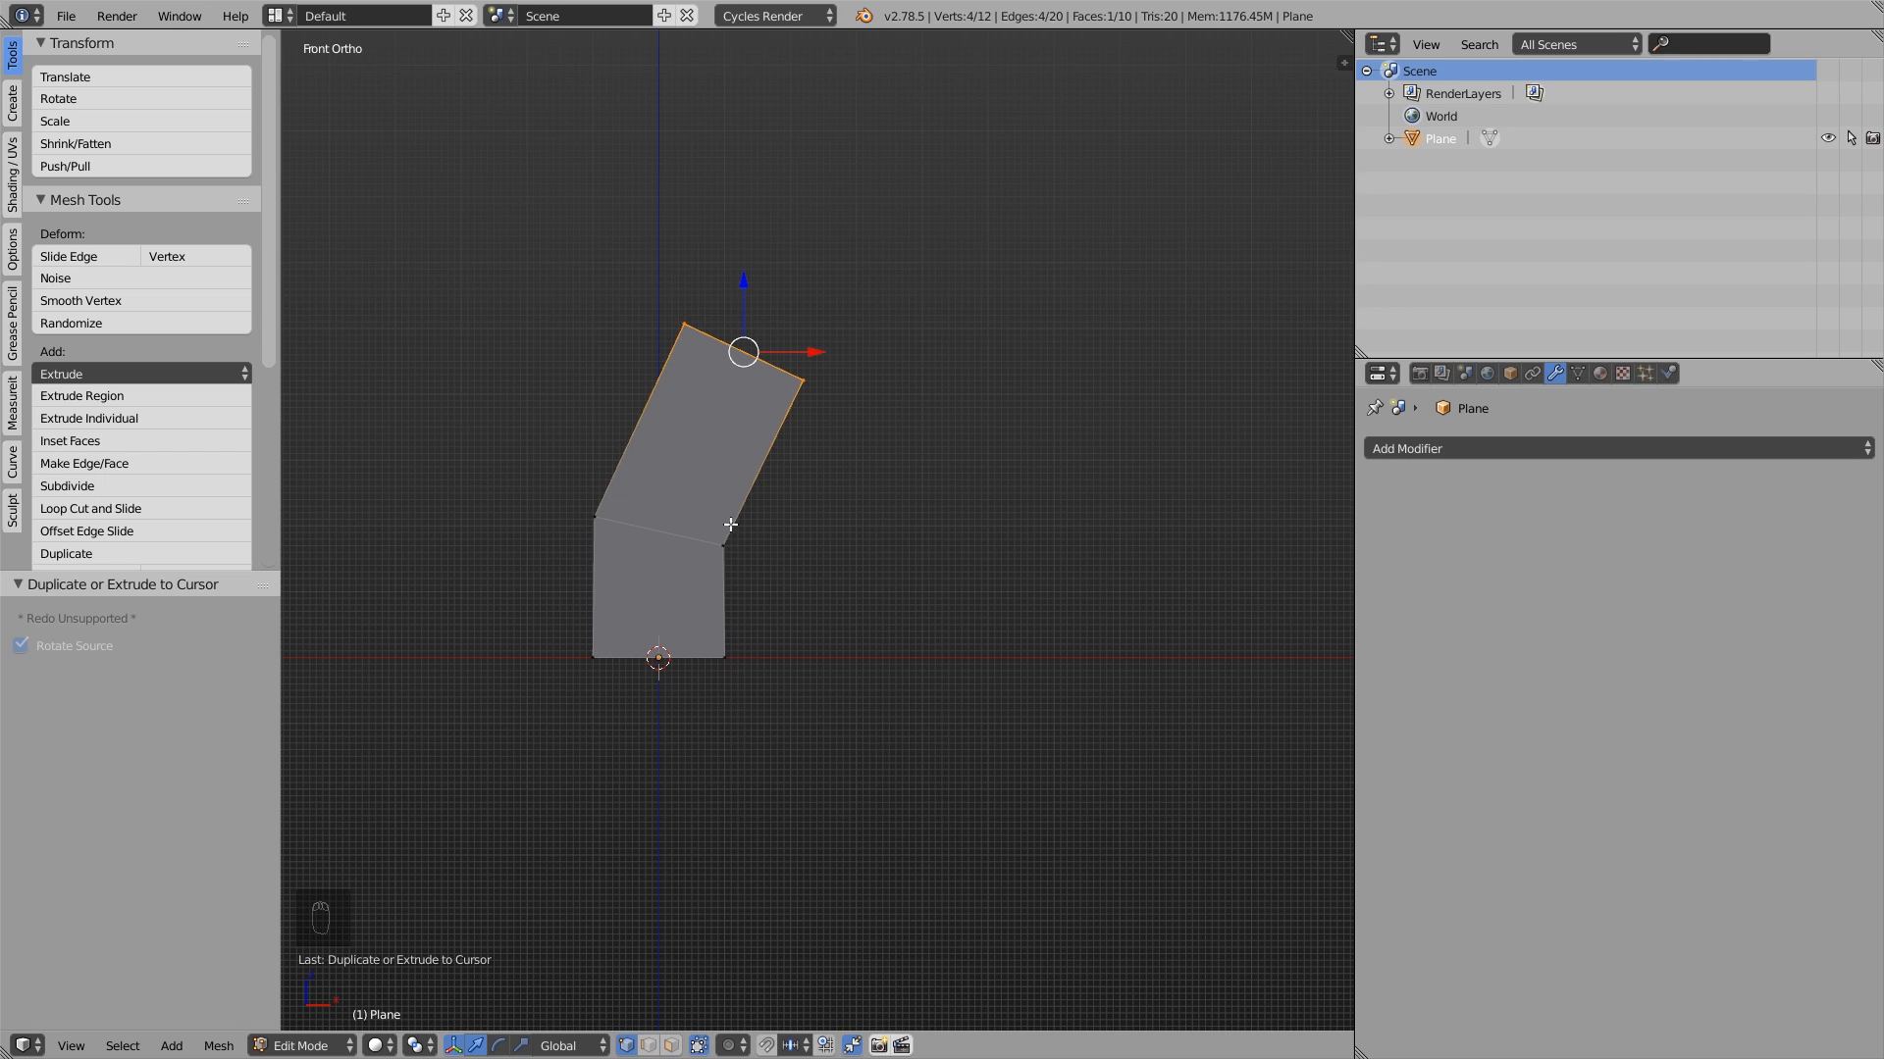
right_click(952, 306, "ctrl")
right_click(1089, 438, "ctrl")
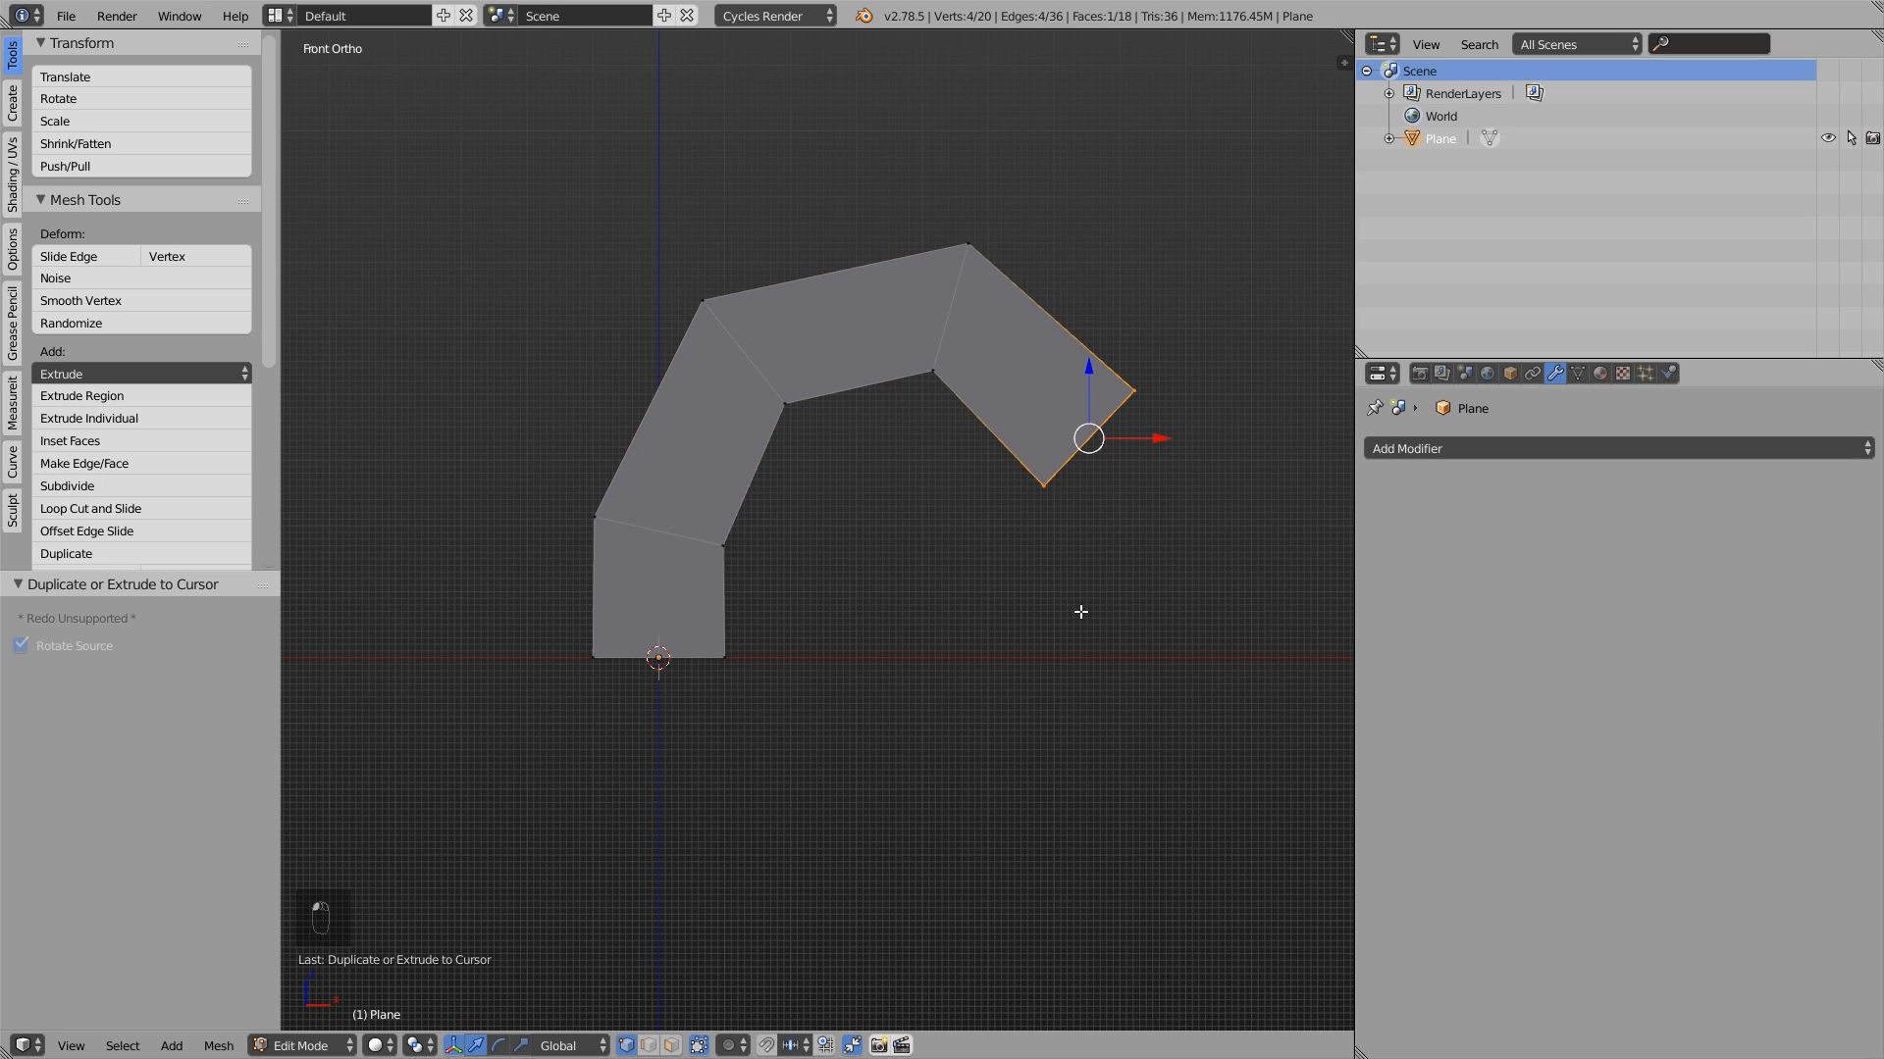
right_click(1080, 612, "ctrl")
right_click(913, 821, "ctrl")
right_click(685, 841, "ctrl")
right_click(512, 825, "ctrl")
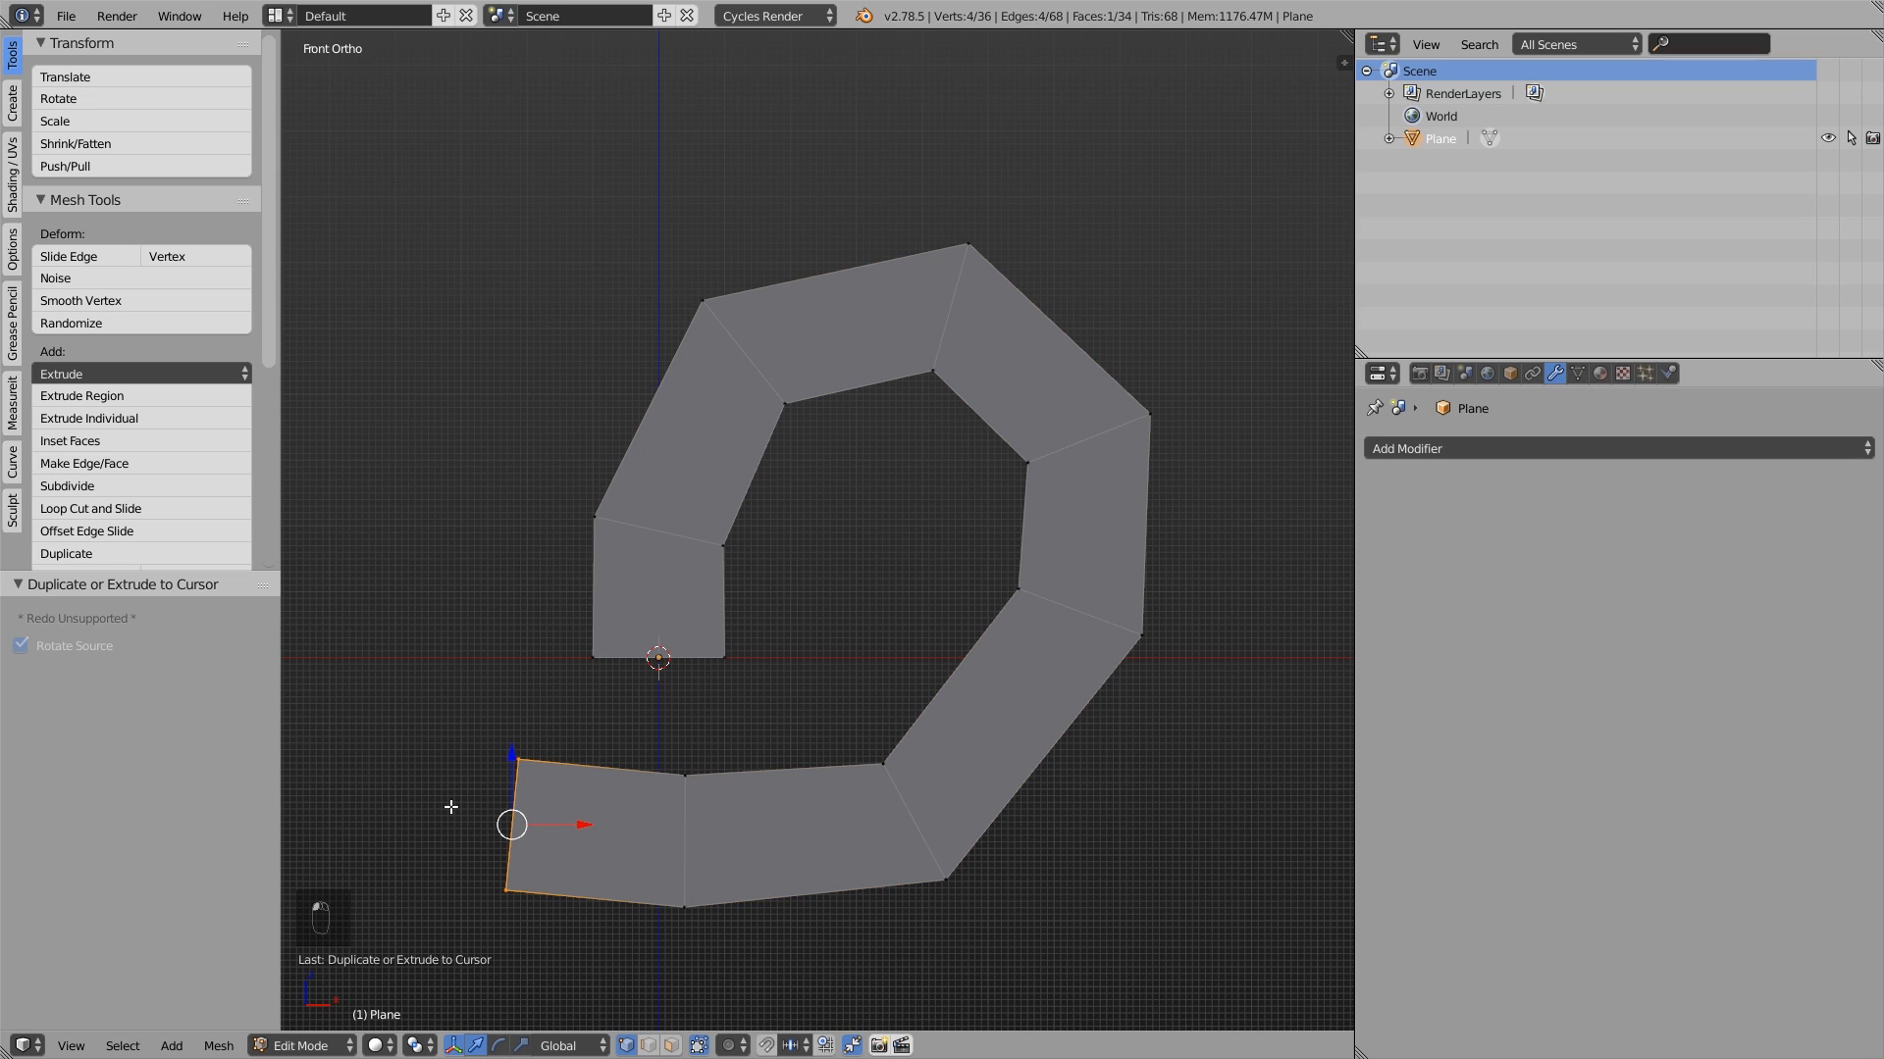
right_click(369, 413, "ctrl")
right_click(430, 207, "ctrl")
right_click(672, 104, "ctrl")
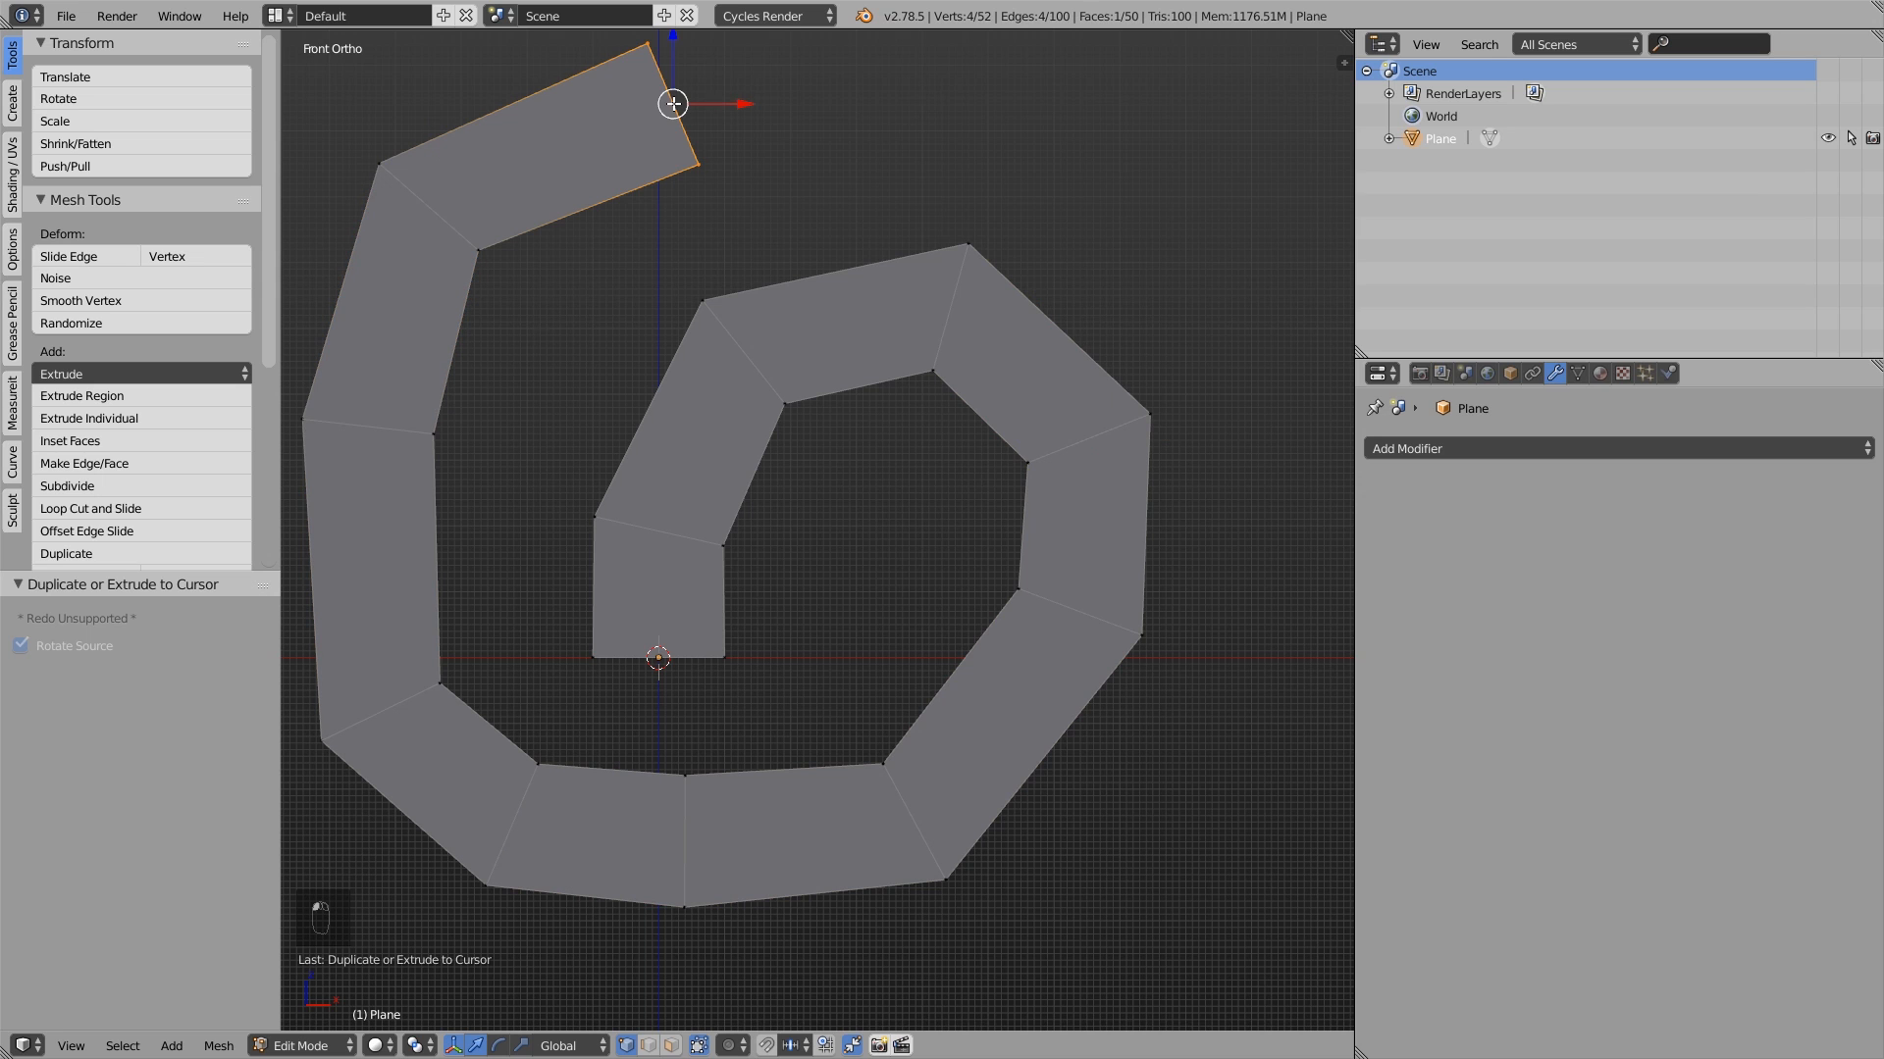
- Extrude the spiral's end face to the cursor two more times, continuing clockwise around the outside
right_click(1059, 157, "ctrl")
right_click(1232, 315, "ctrl")
scroll(1232, 324, "down", 2)
middle_click_drag(1232, 333, 1129, 412)
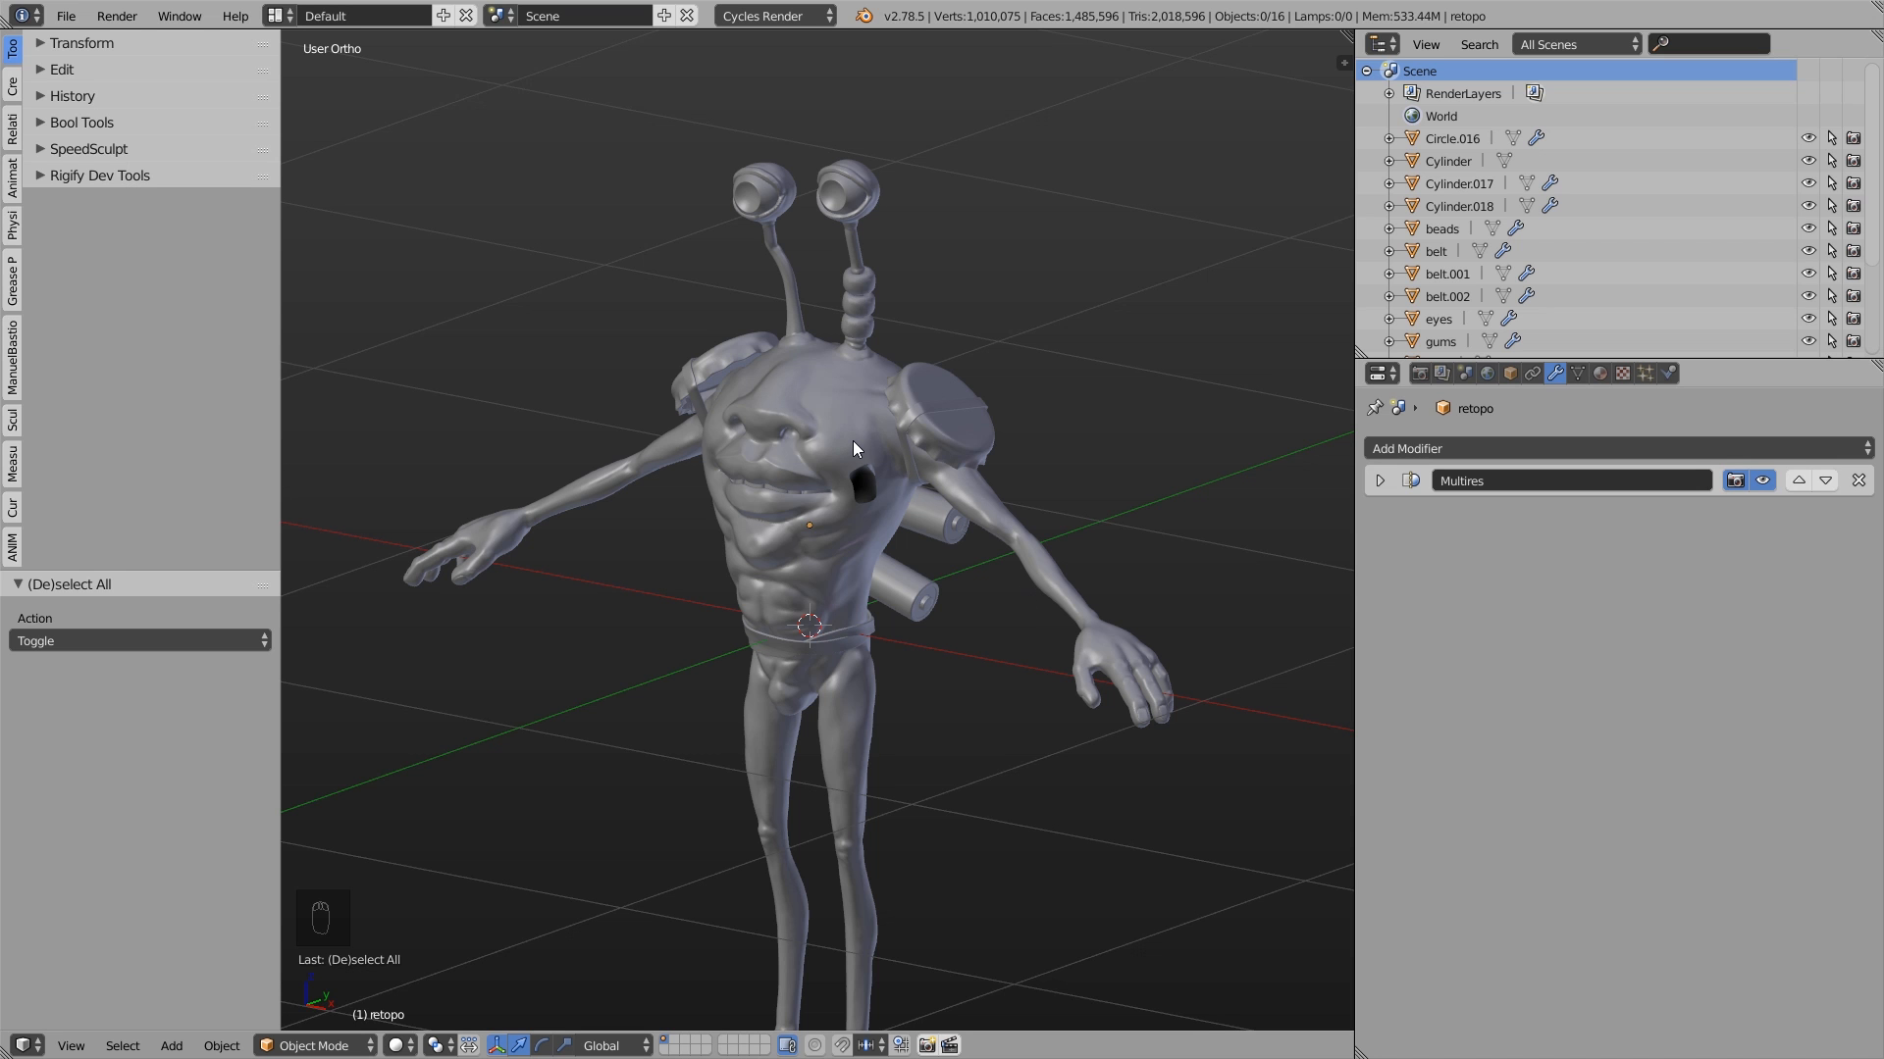
- Enter Edit Mode on the retopo character and frame the selected hole beside its mouth
right_click(852, 439)
key("Tab")
key("KP_Decimal")
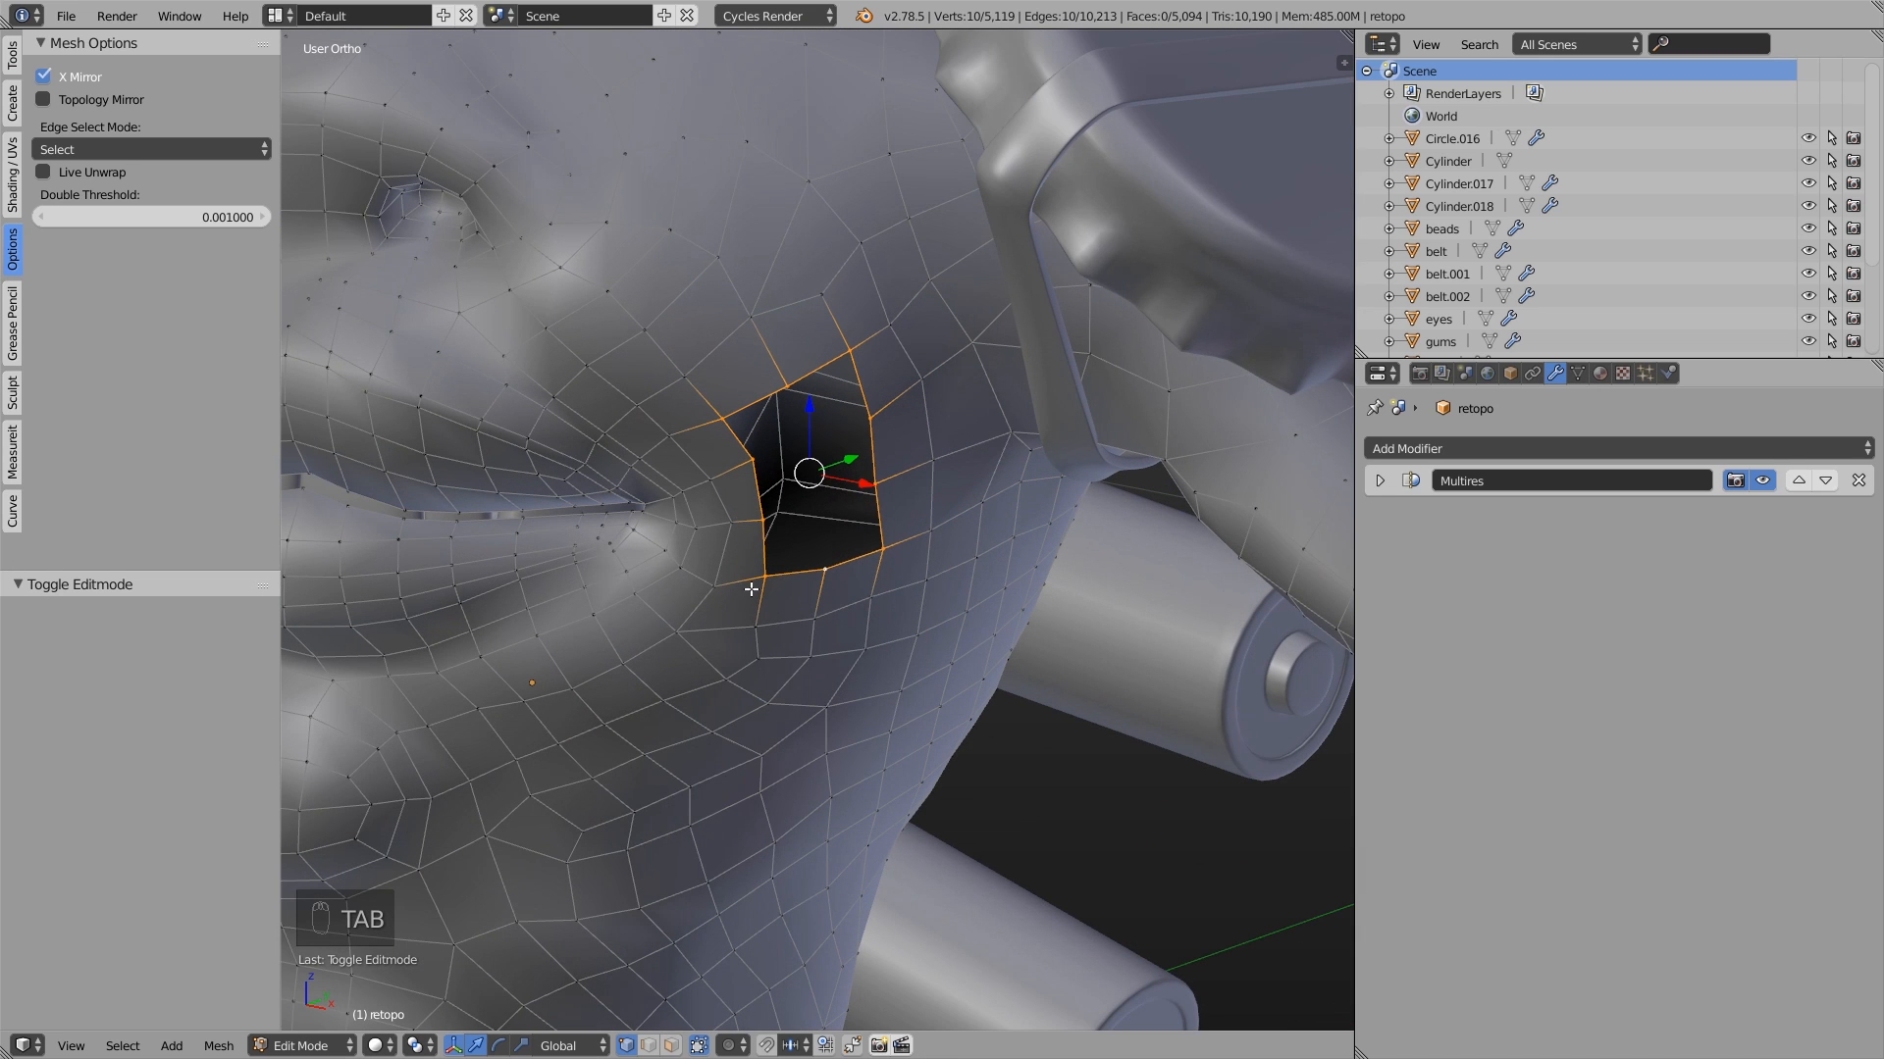
- Fill the hole beside the mouth with a single face and split it into quads by connecting opposite vertices
key("f")
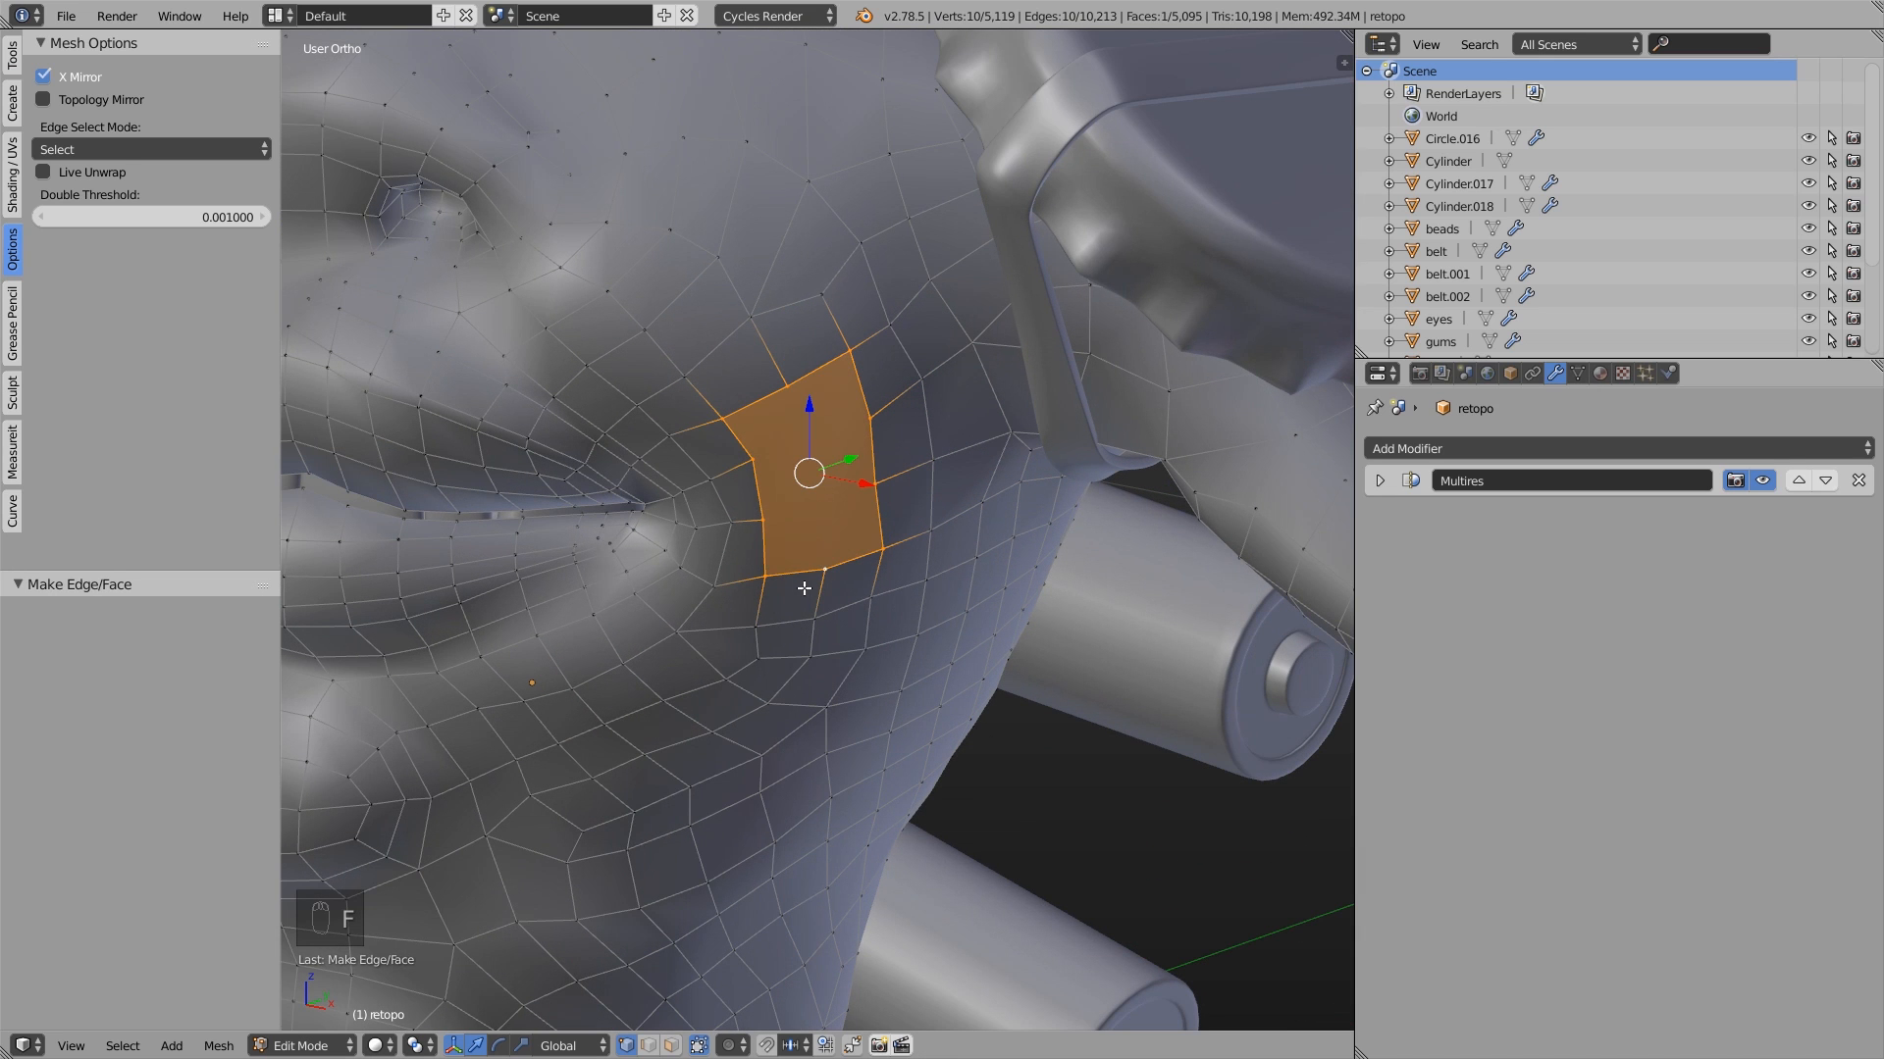
right_click(762, 520)
right_click(876, 483, "shift")
key("j")
right_click(752, 459)
right_click(870, 424, "shift")
key("j")
right_click(787, 385)
right_click(827, 561, "shift")
key("j")
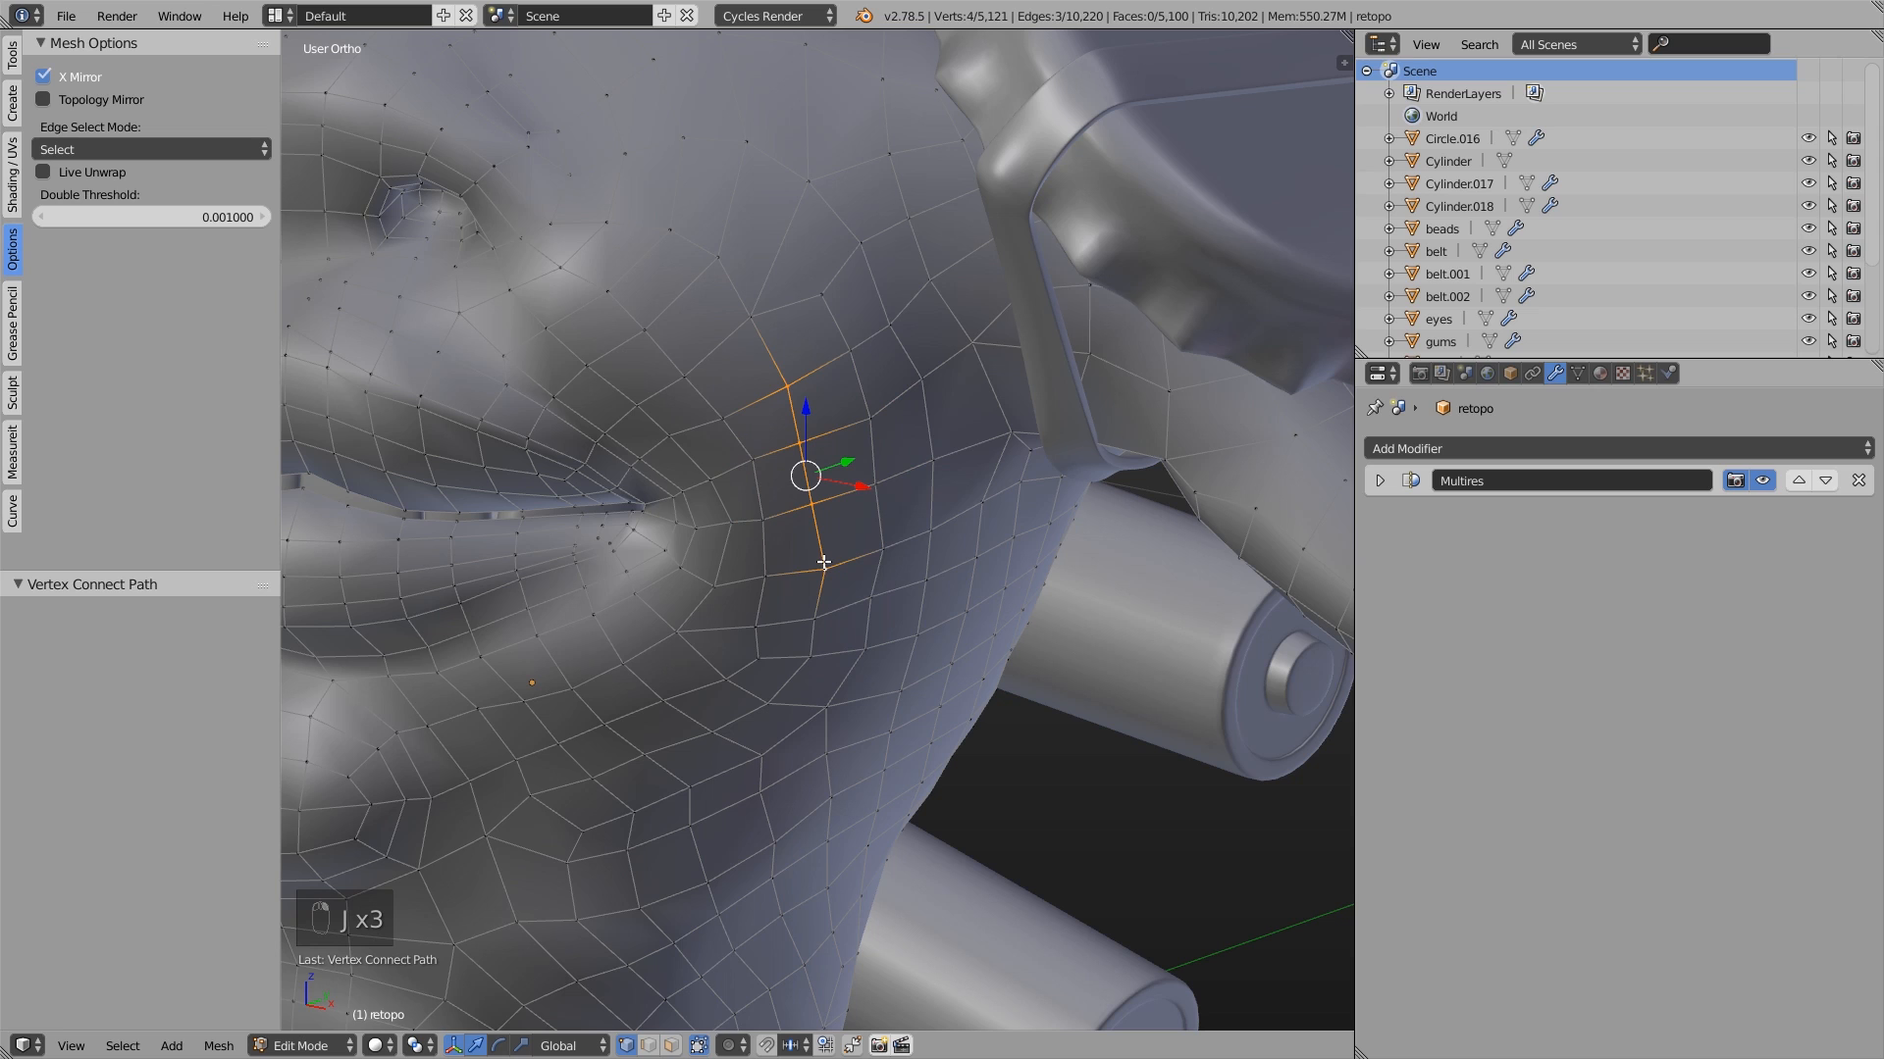
- Undo the vertex connections and the single-face fill, back to the open hole with its border selected
key("ctrl+z")
key("ctrl+z")
key("ctrl+z")
key("ctrl+z")
key("ctrl+z")
key("ctrl+z")
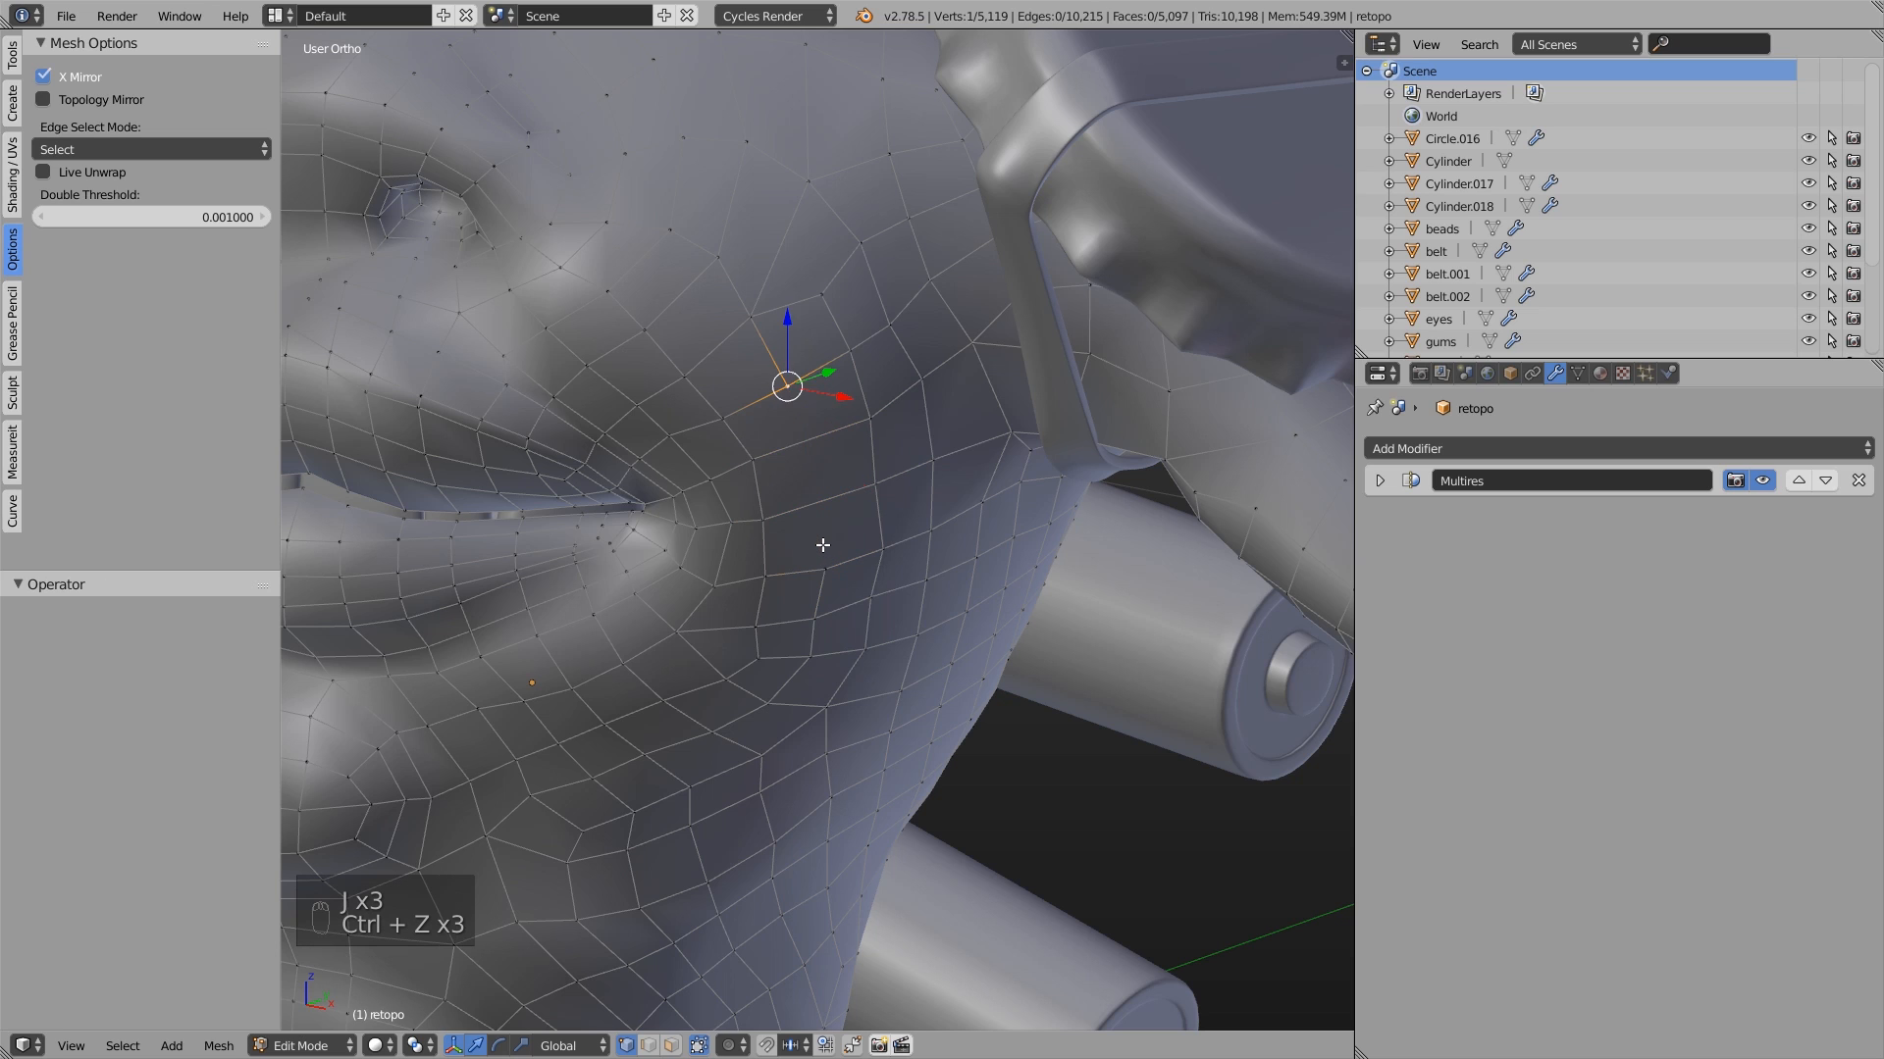
key("ctrl+z")
key("ctrl+z")
key("ctrl+z")
key("ctrl+z")
key("ctrl+z")
key("ctrl+z")
key("ctrl+z")
key("ctrl+z")
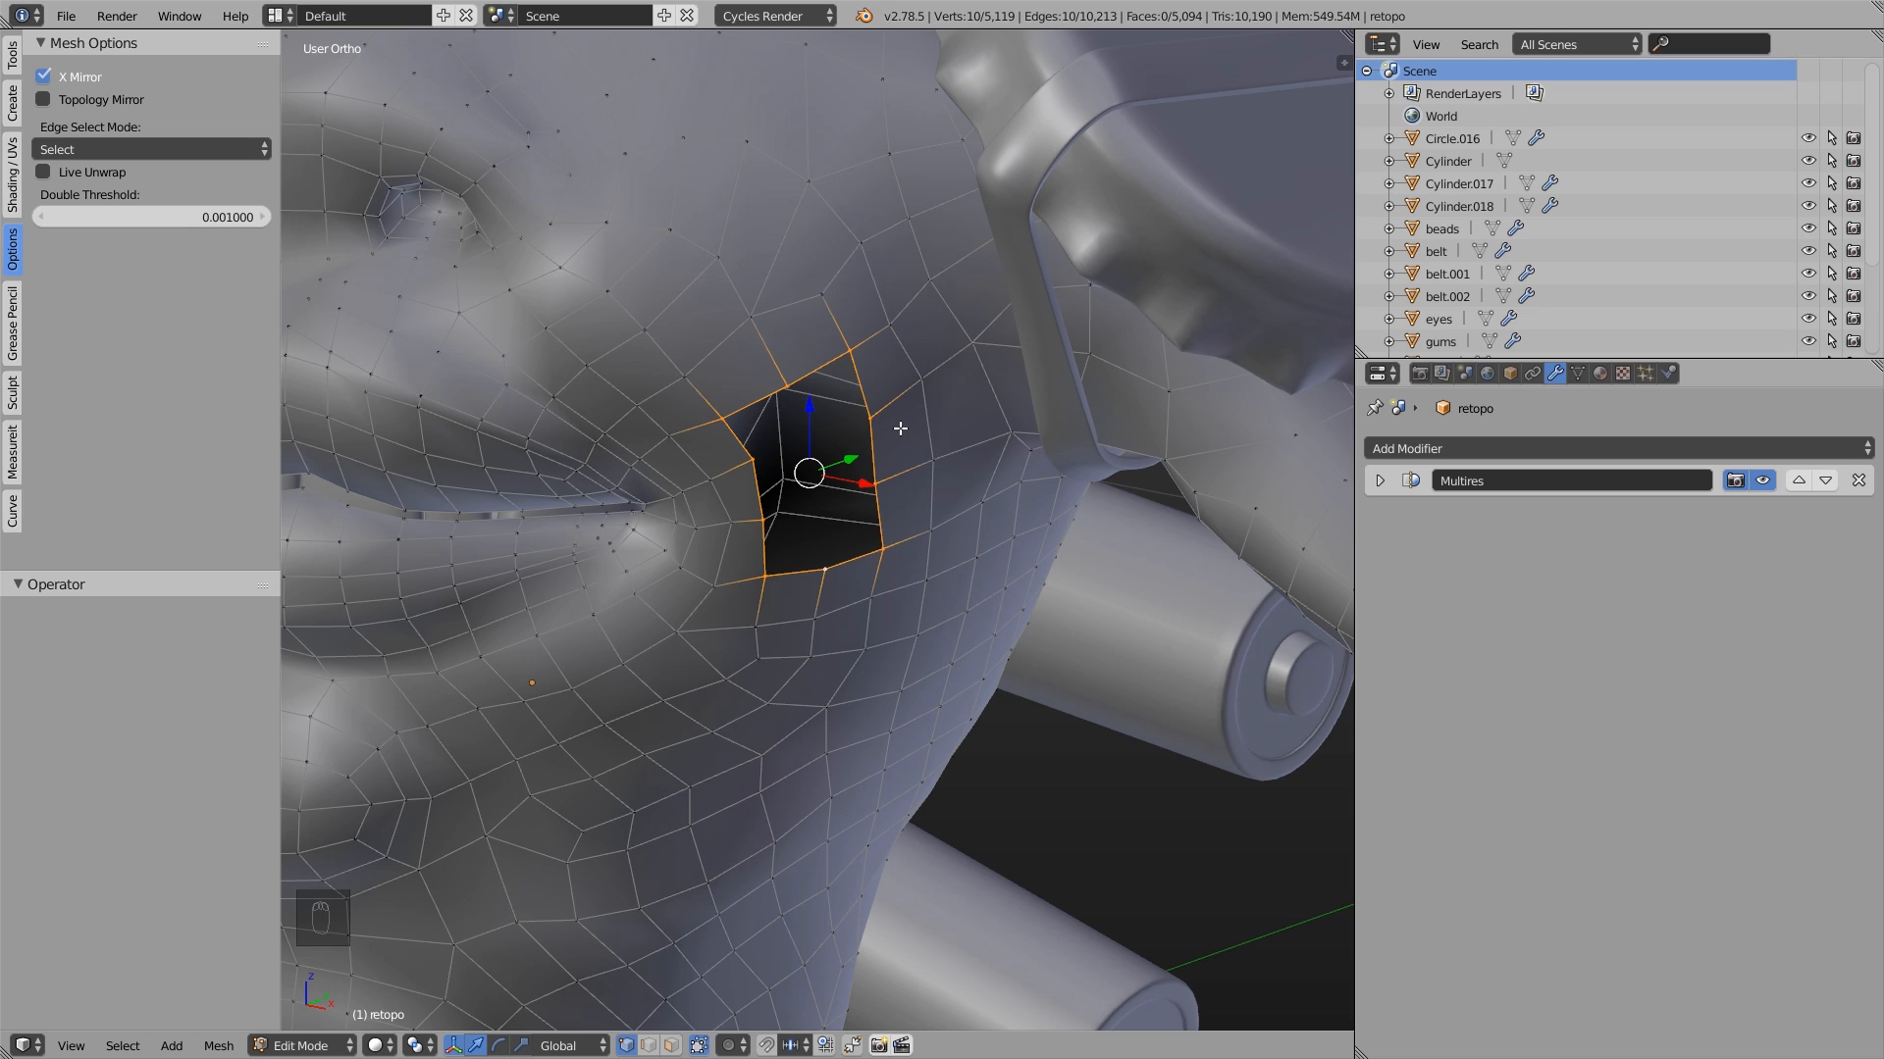
- Fill the hole beside the mouth using Grid Fill
key("ctrl+f")
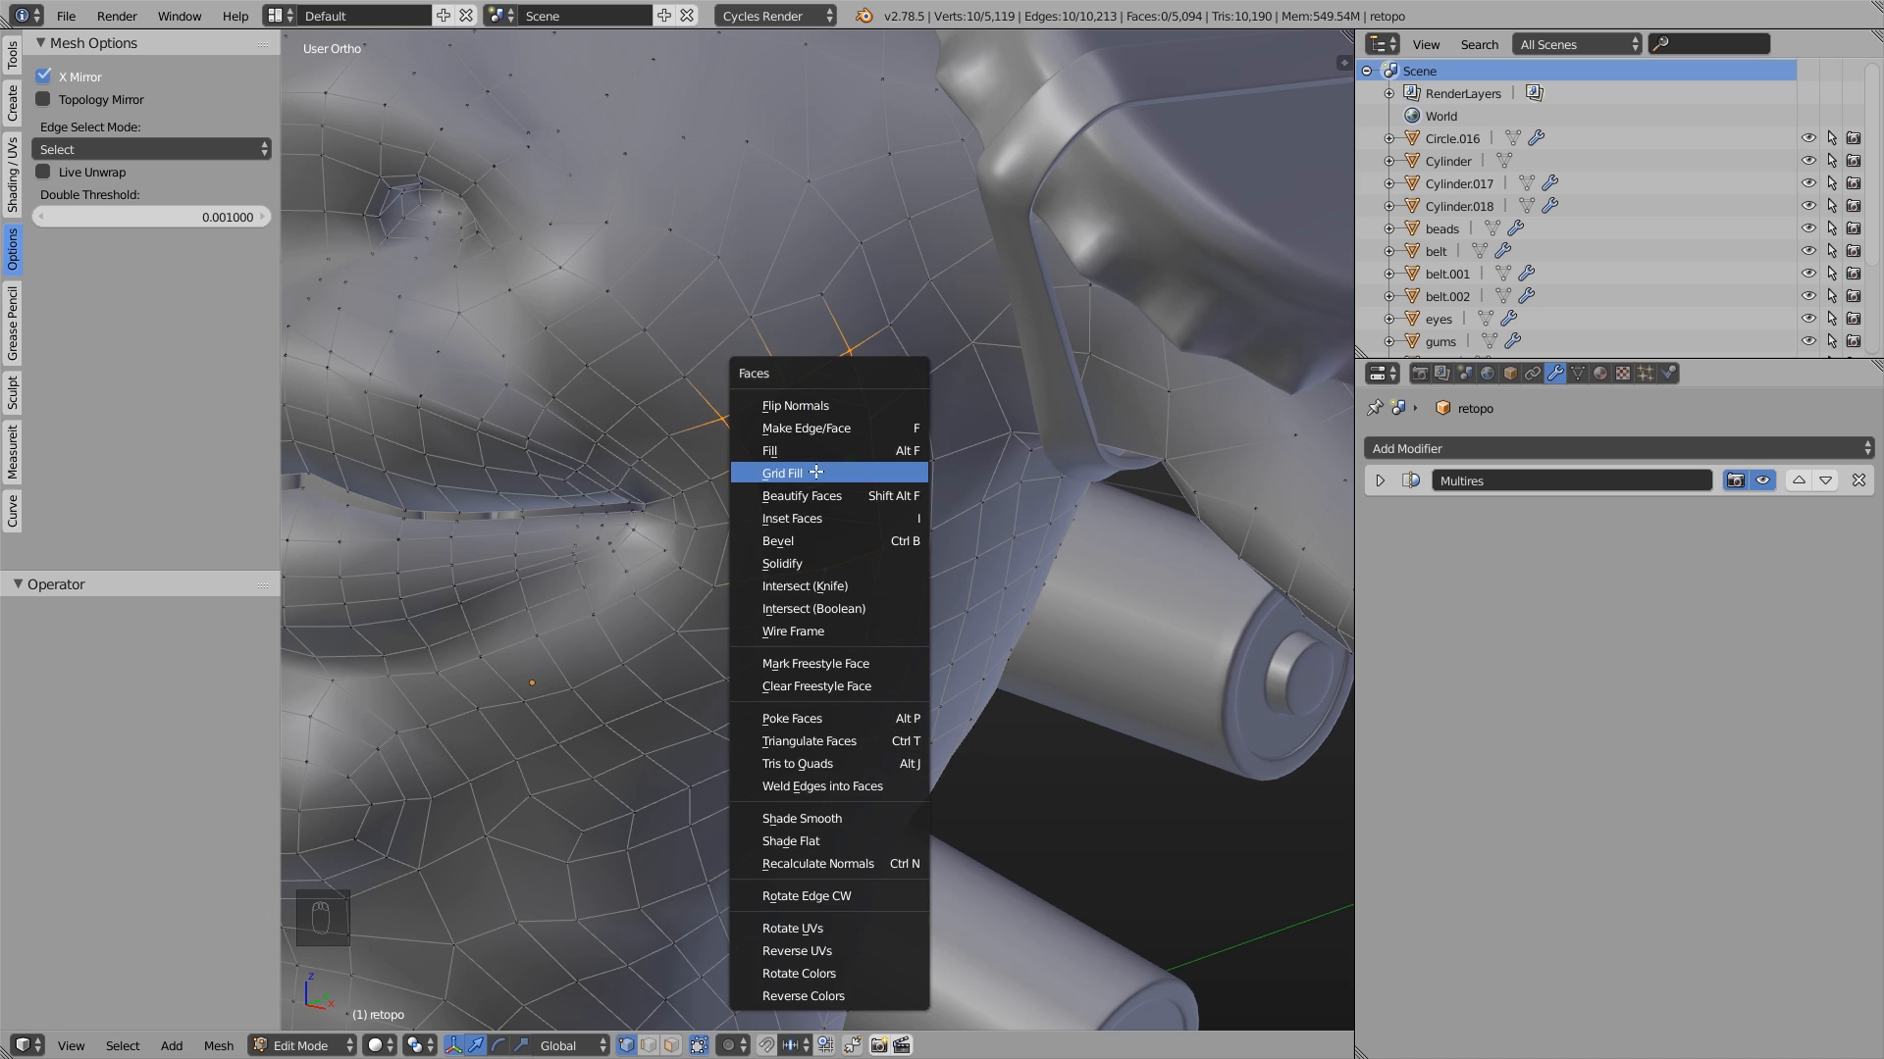
left_click(785, 473)
scroll(834, 499, "up", 2)
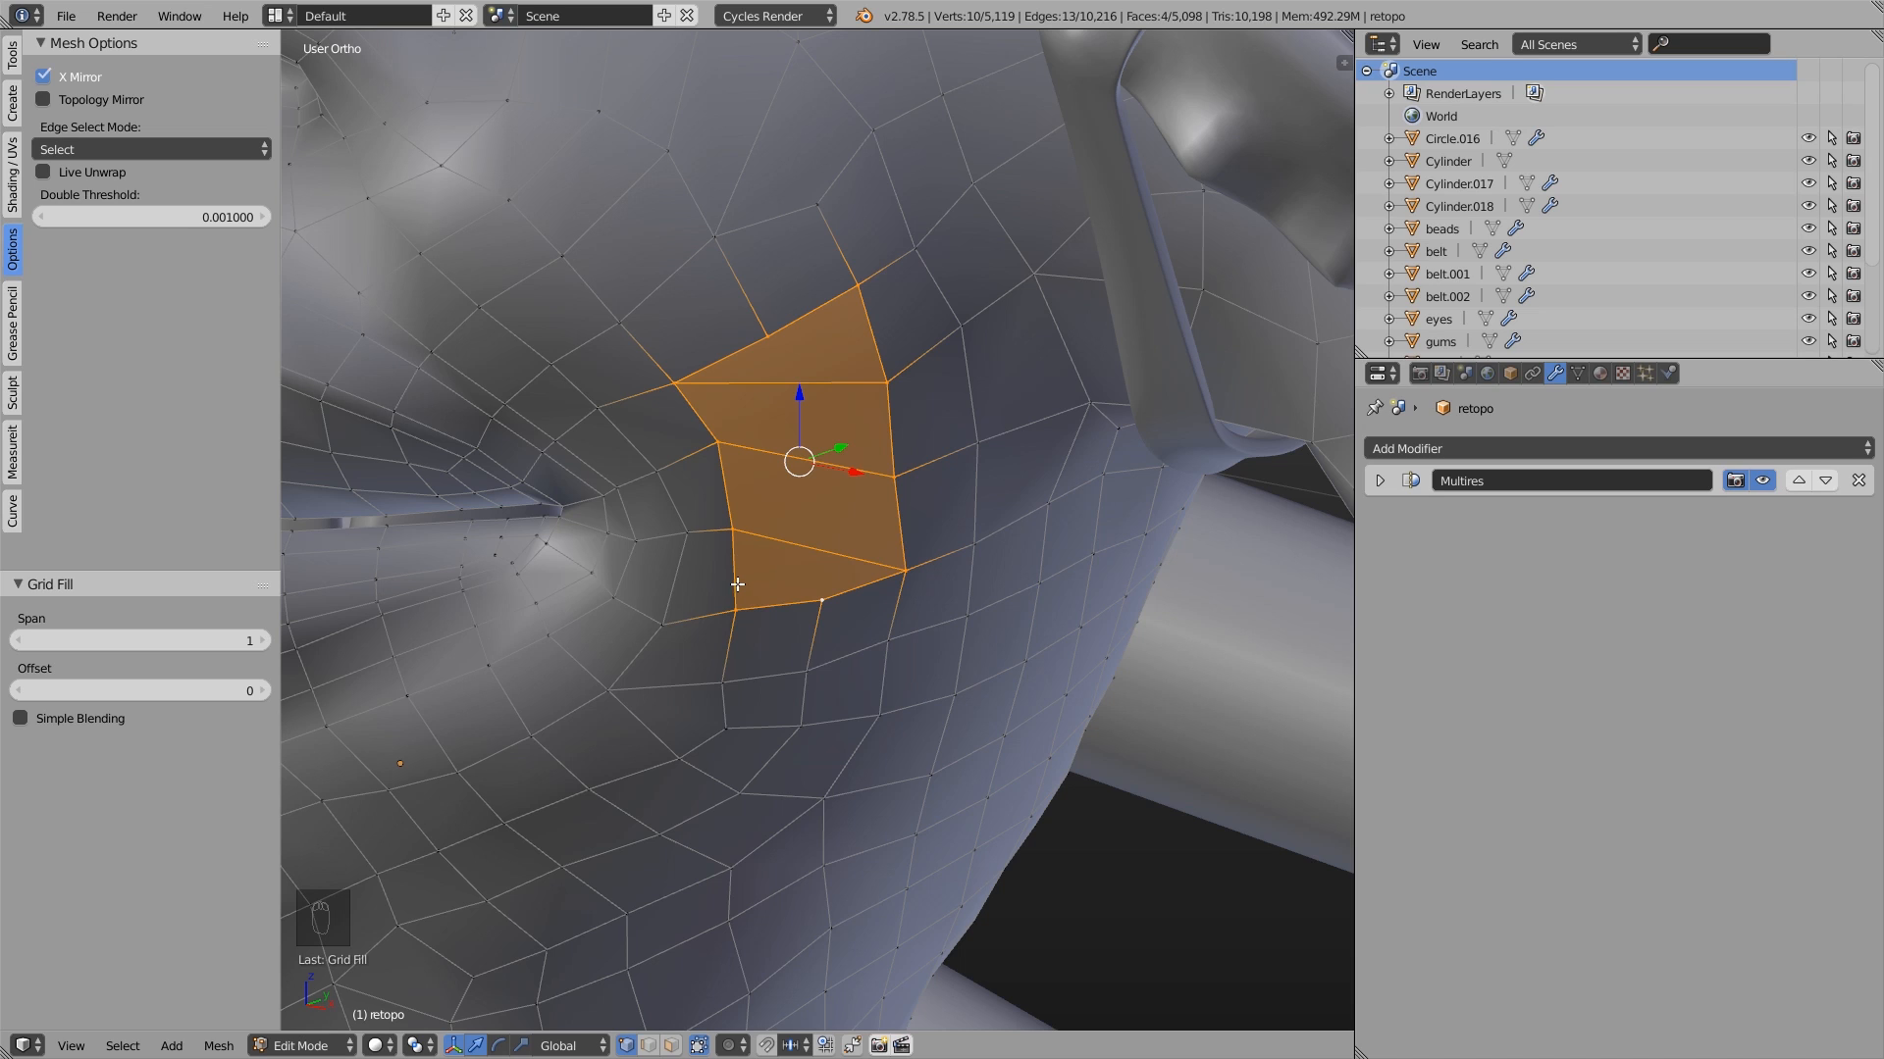
- Step the Grid Fill's Offset through 2 and beyond, and adjust its Span to line up the quads
left_click(267, 692)
left_click(267, 691)
left_click(267, 691)
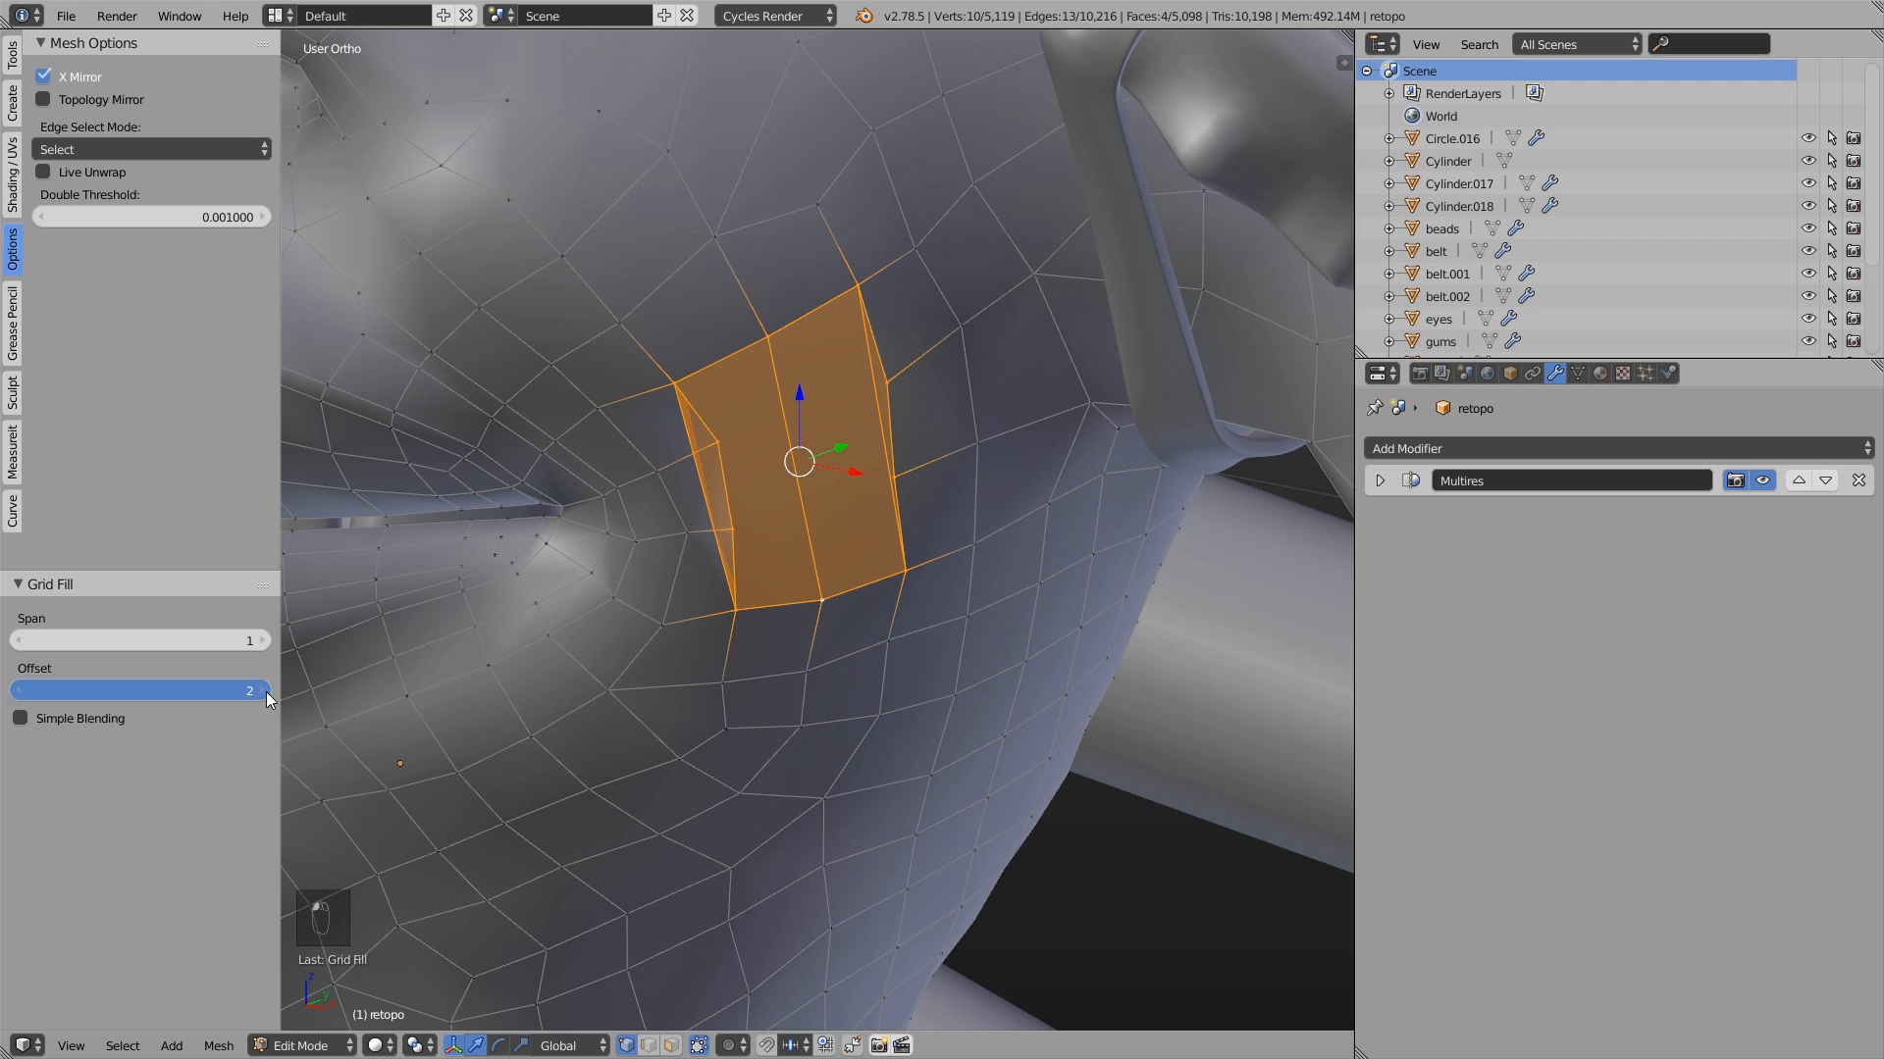
left_click(266, 692)
left_click(266, 692)
left_click(267, 691)
left_click(263, 642)
left_click(263, 641)
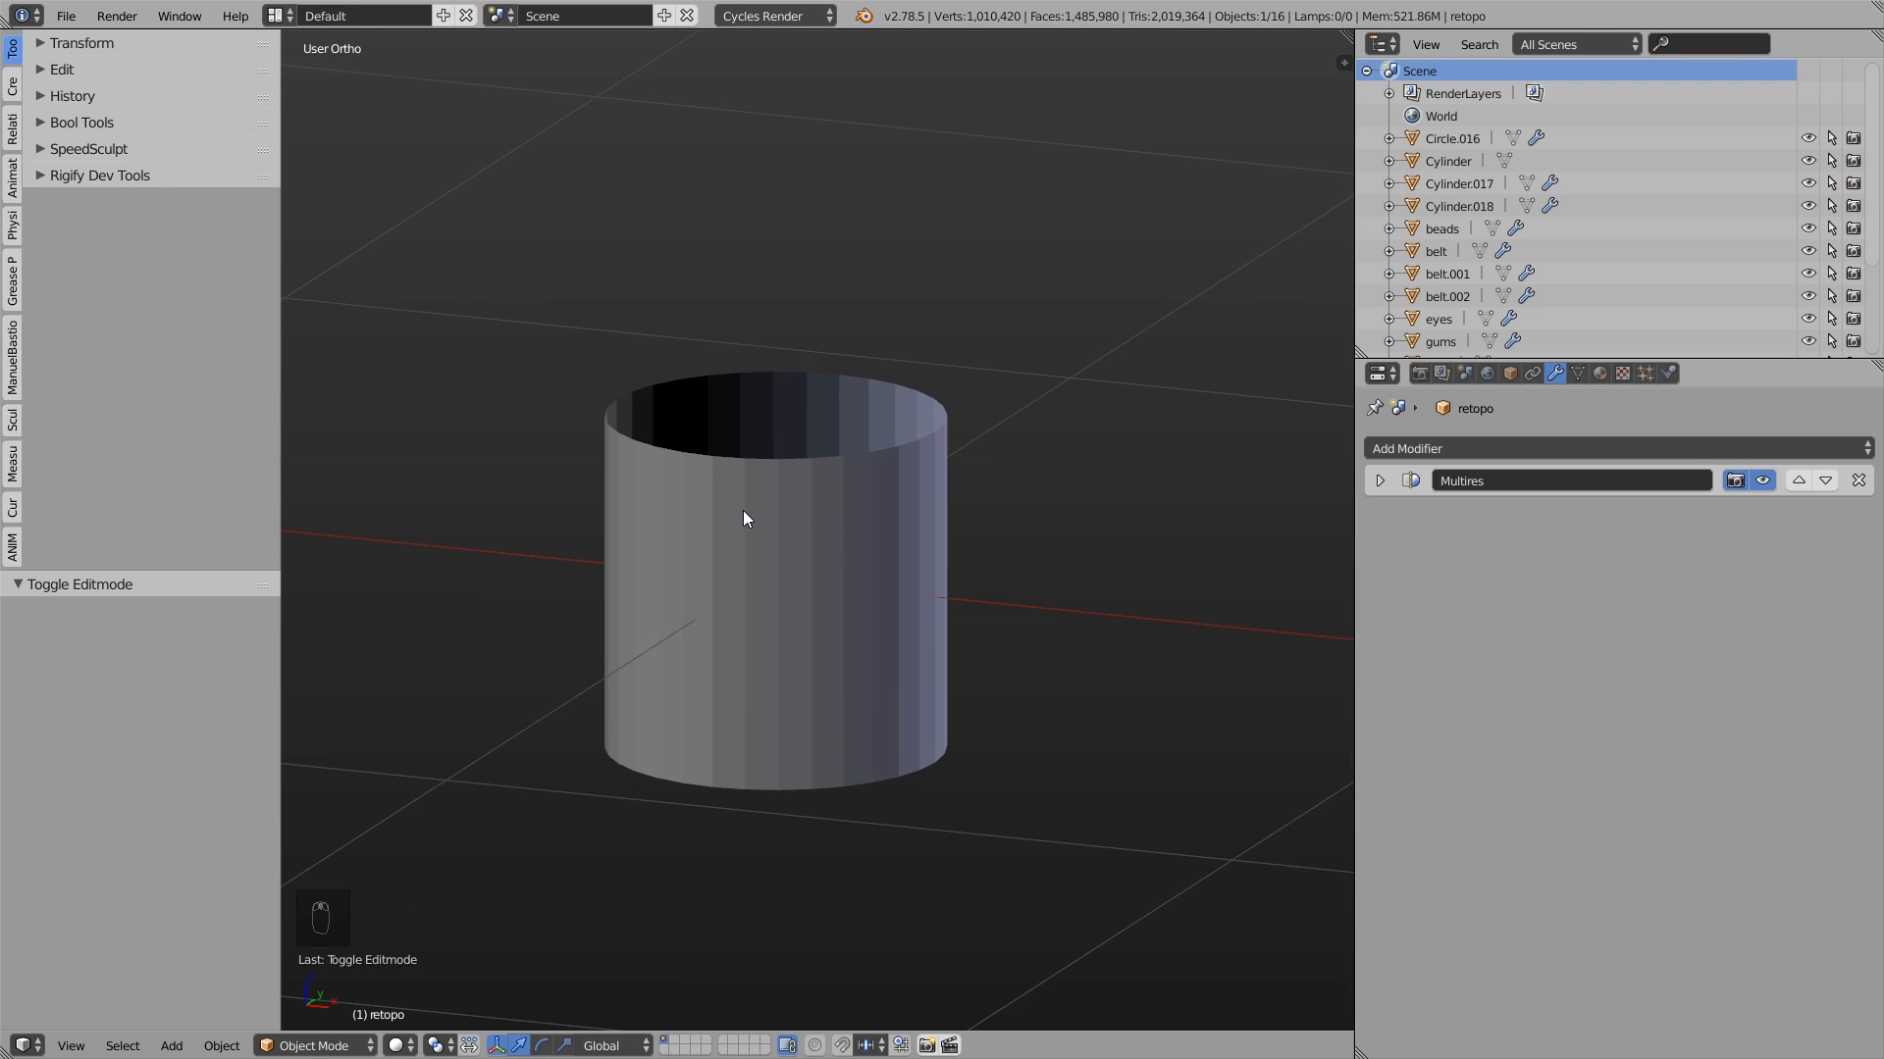
- In Edit Mode, select the open cylinder's top edge loop and close it with Grid Fill
left_click(735, 520)
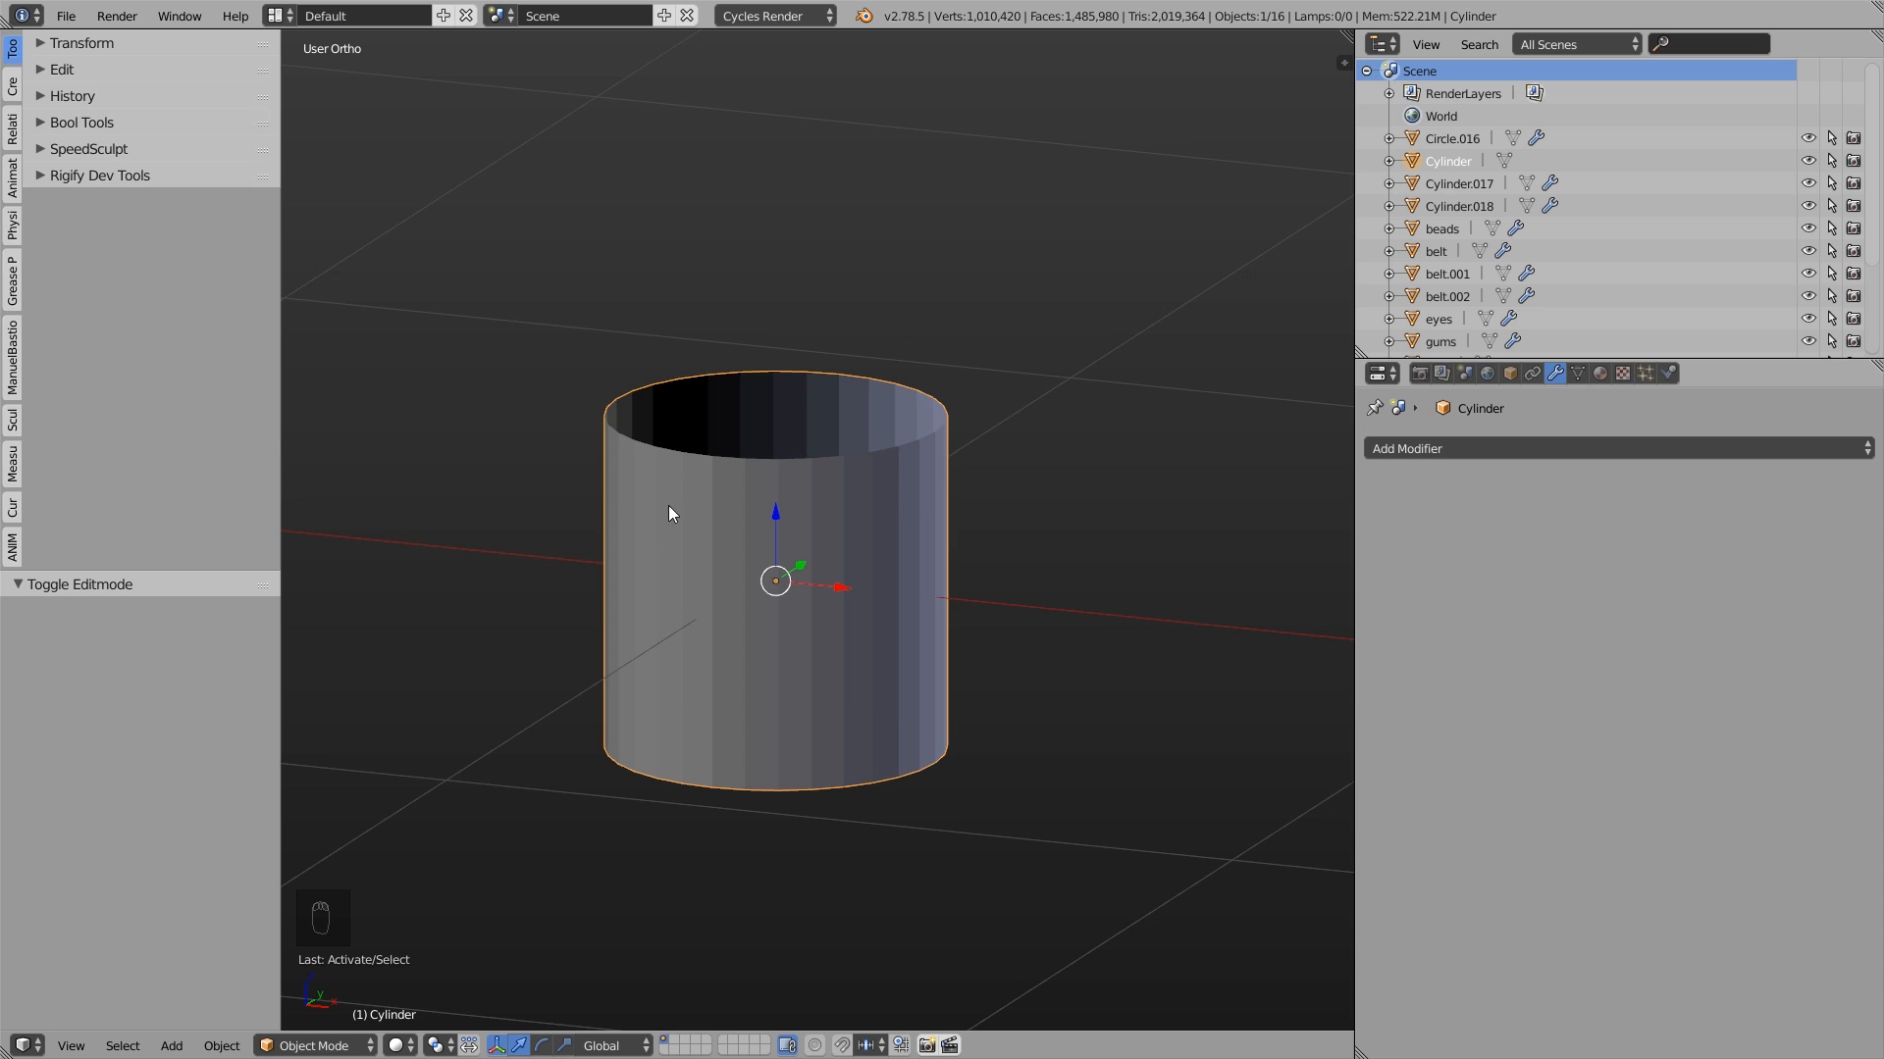
key("Tab")
scroll(755, 459, "up", 2)
left_click(755, 459, "alt")
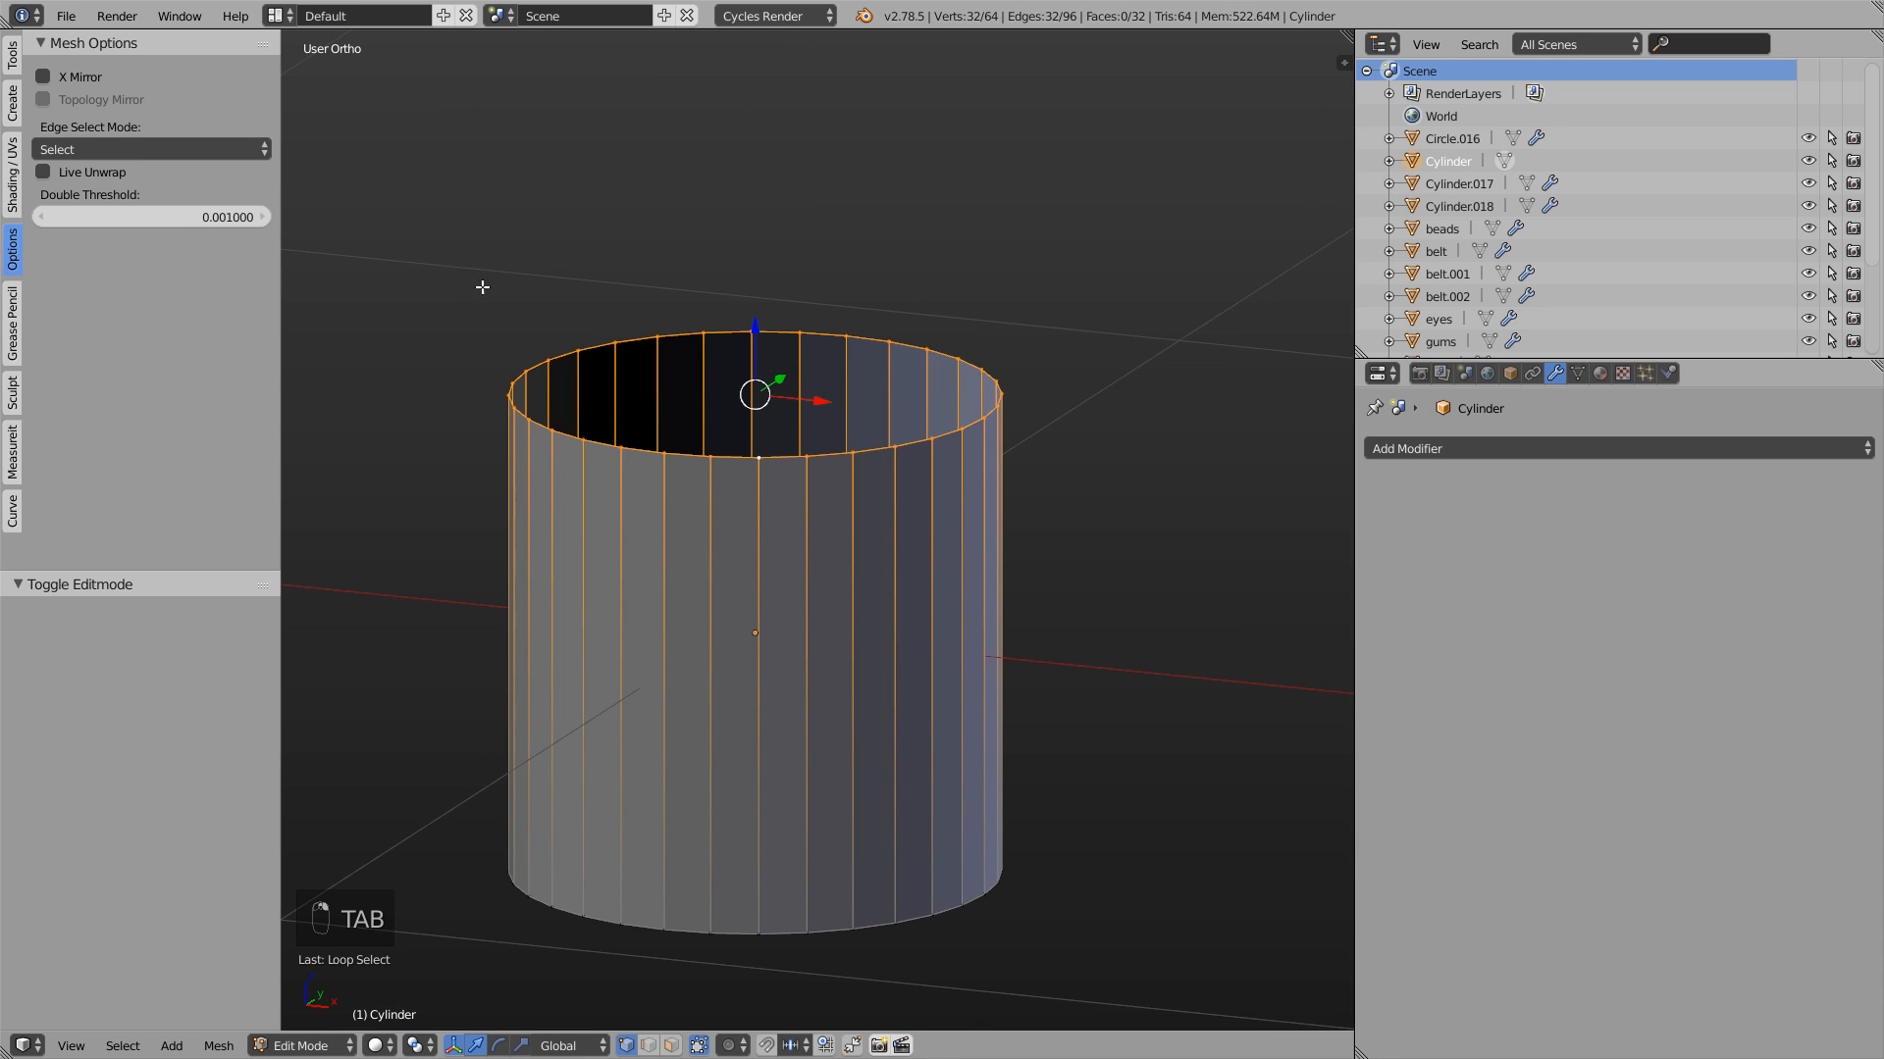
key("ctrl+f")
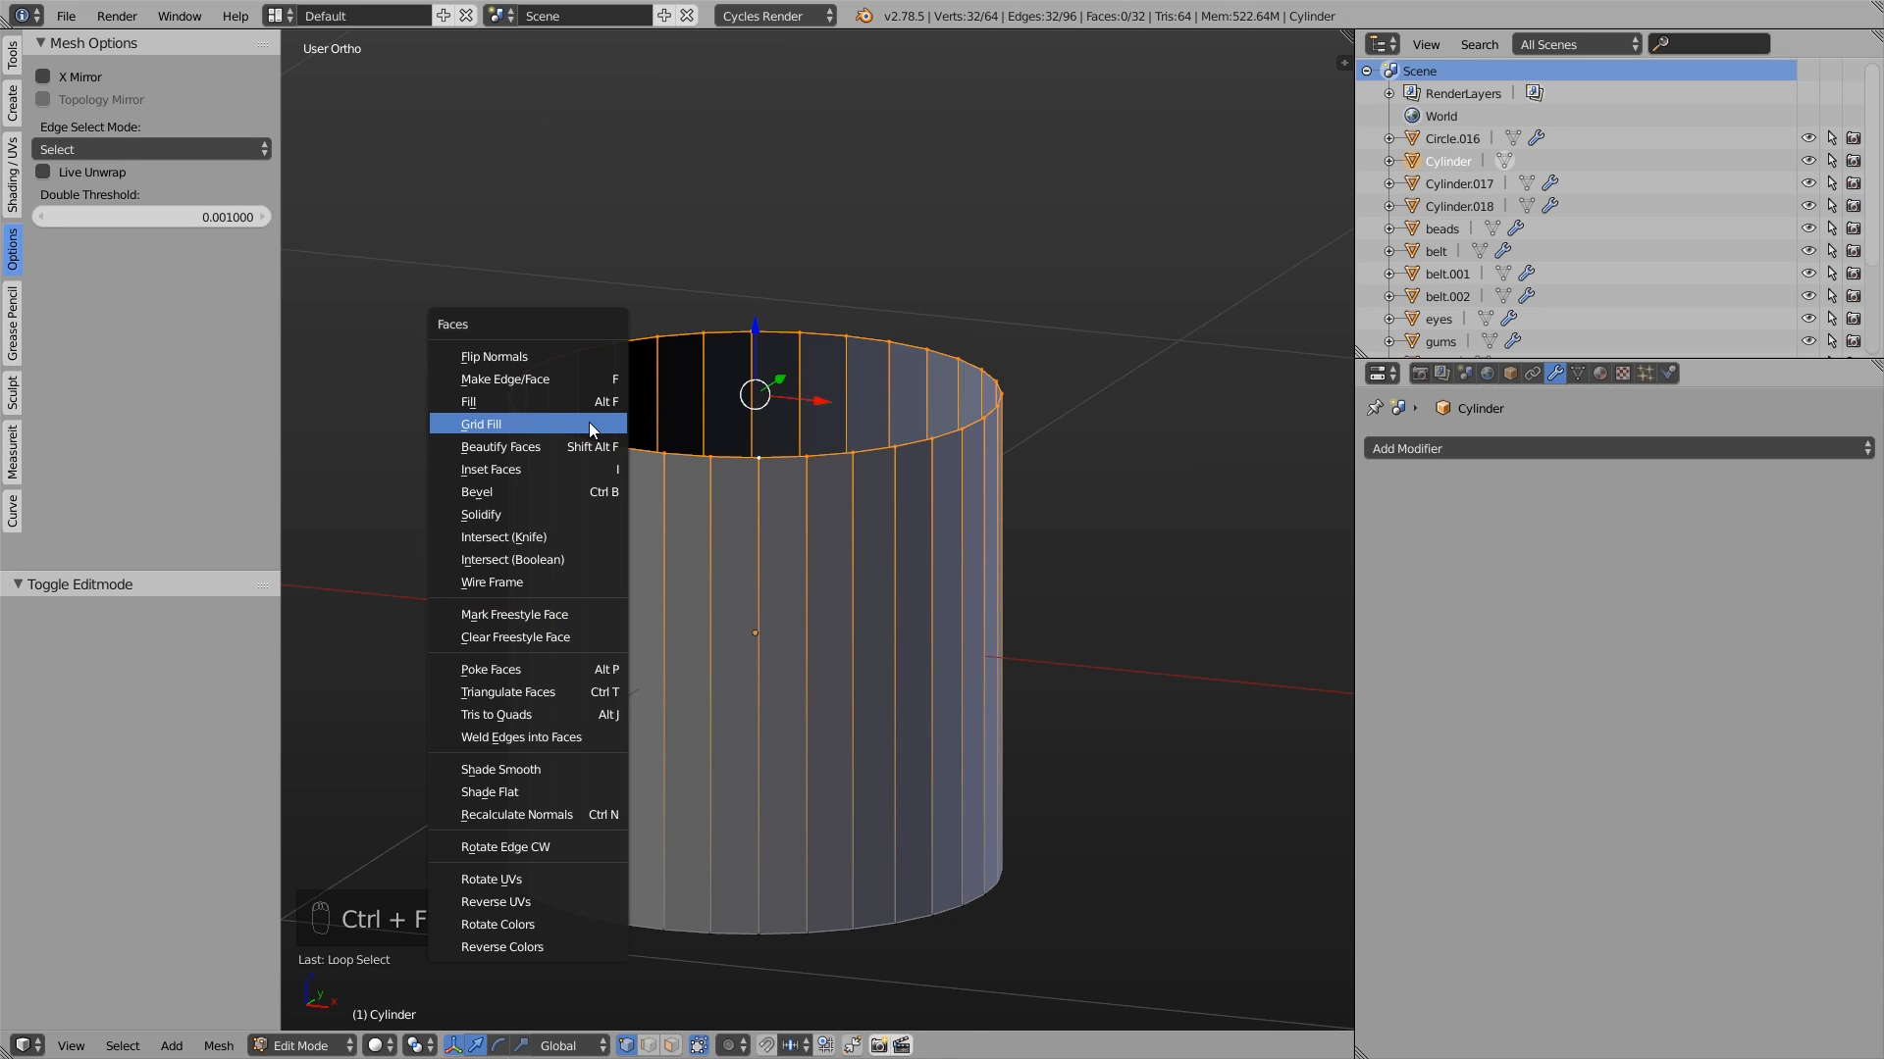
left_click(589, 421)
middle_click_drag(795, 350, 797, 473)
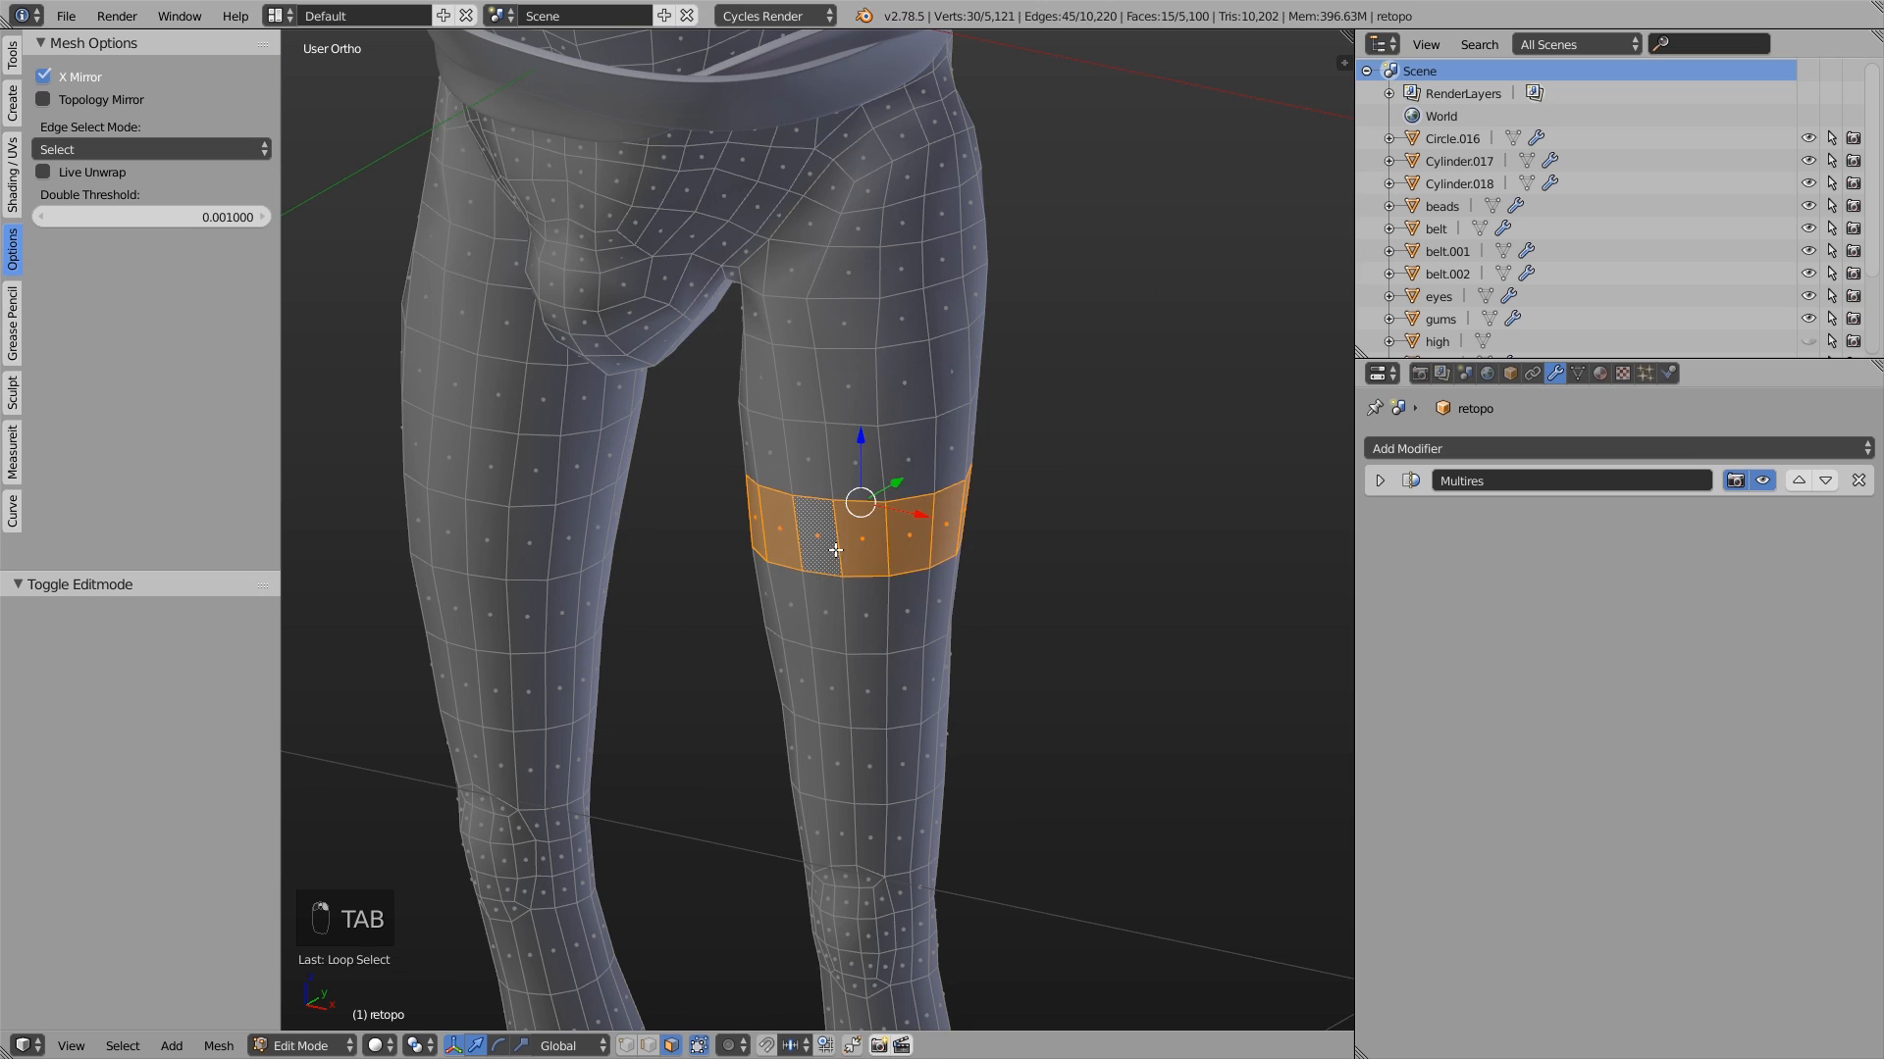
- Delete the band of faces in the middle of the character's leg between the thigh and the knee
left_click(832, 610, "alt+shift")
left_click(844, 672, "alt+shift")
key("x")
left_click(846, 677)
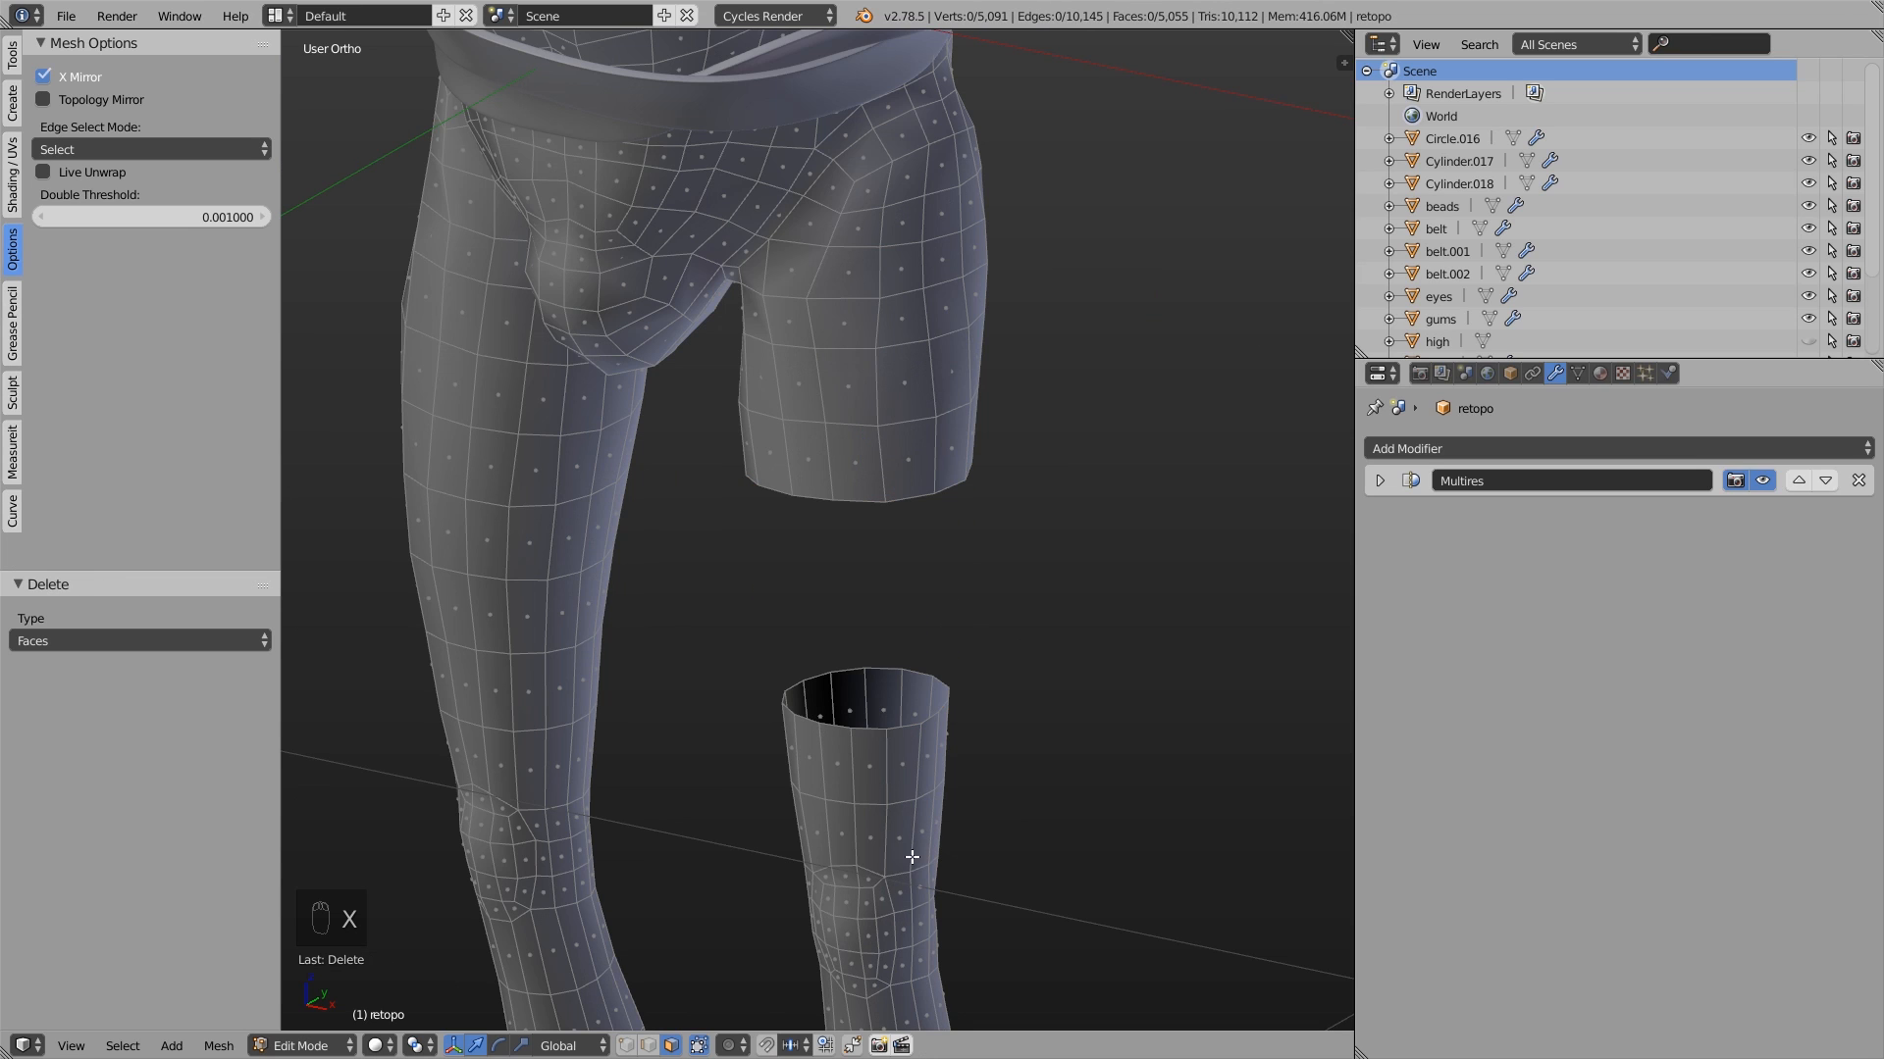
- In vertex mode, select the open edge loops of the thigh and lower leg and join them with Bridge Edge Loops
left_click(626, 1045)
left_click(868, 736, "alt")
middle_click_drag(974, 709, 963, 666)
left_click(904, 433, "alt+shift")
middle_click_drag(939, 451, 944, 499)
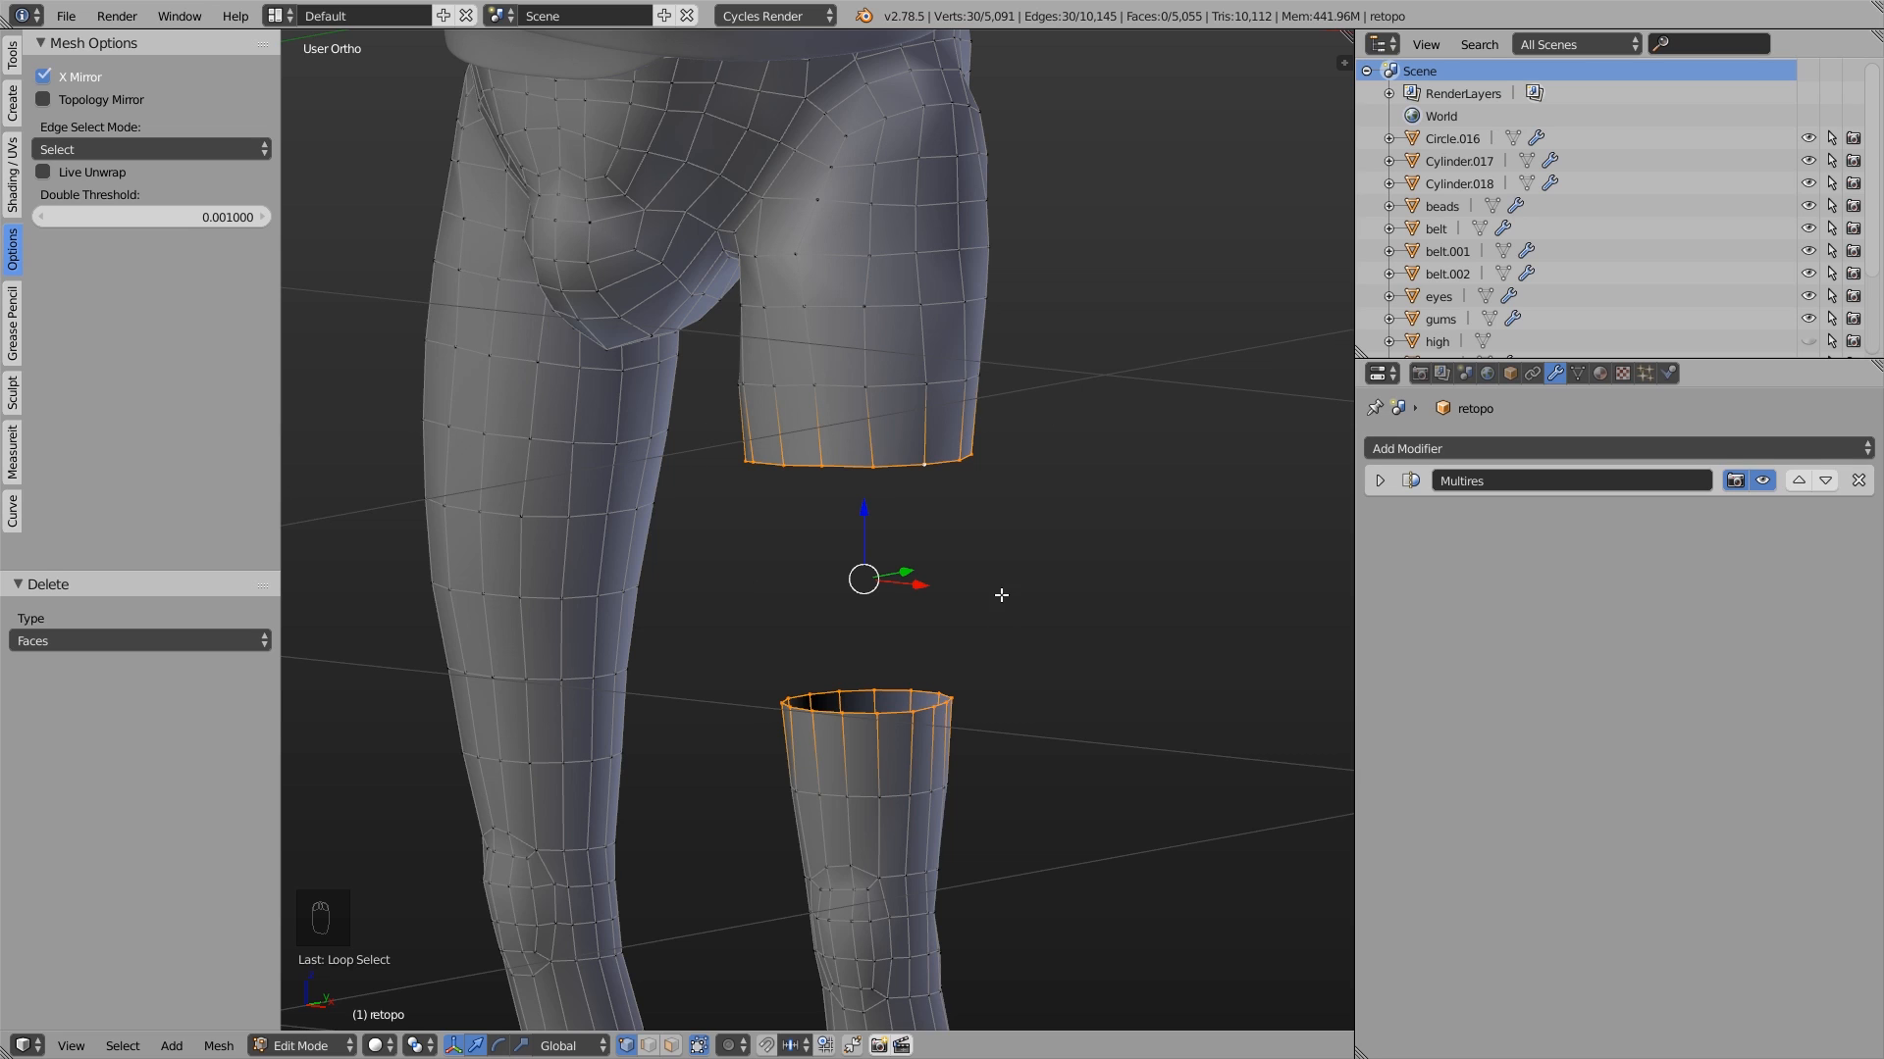
key("ctrl+e")
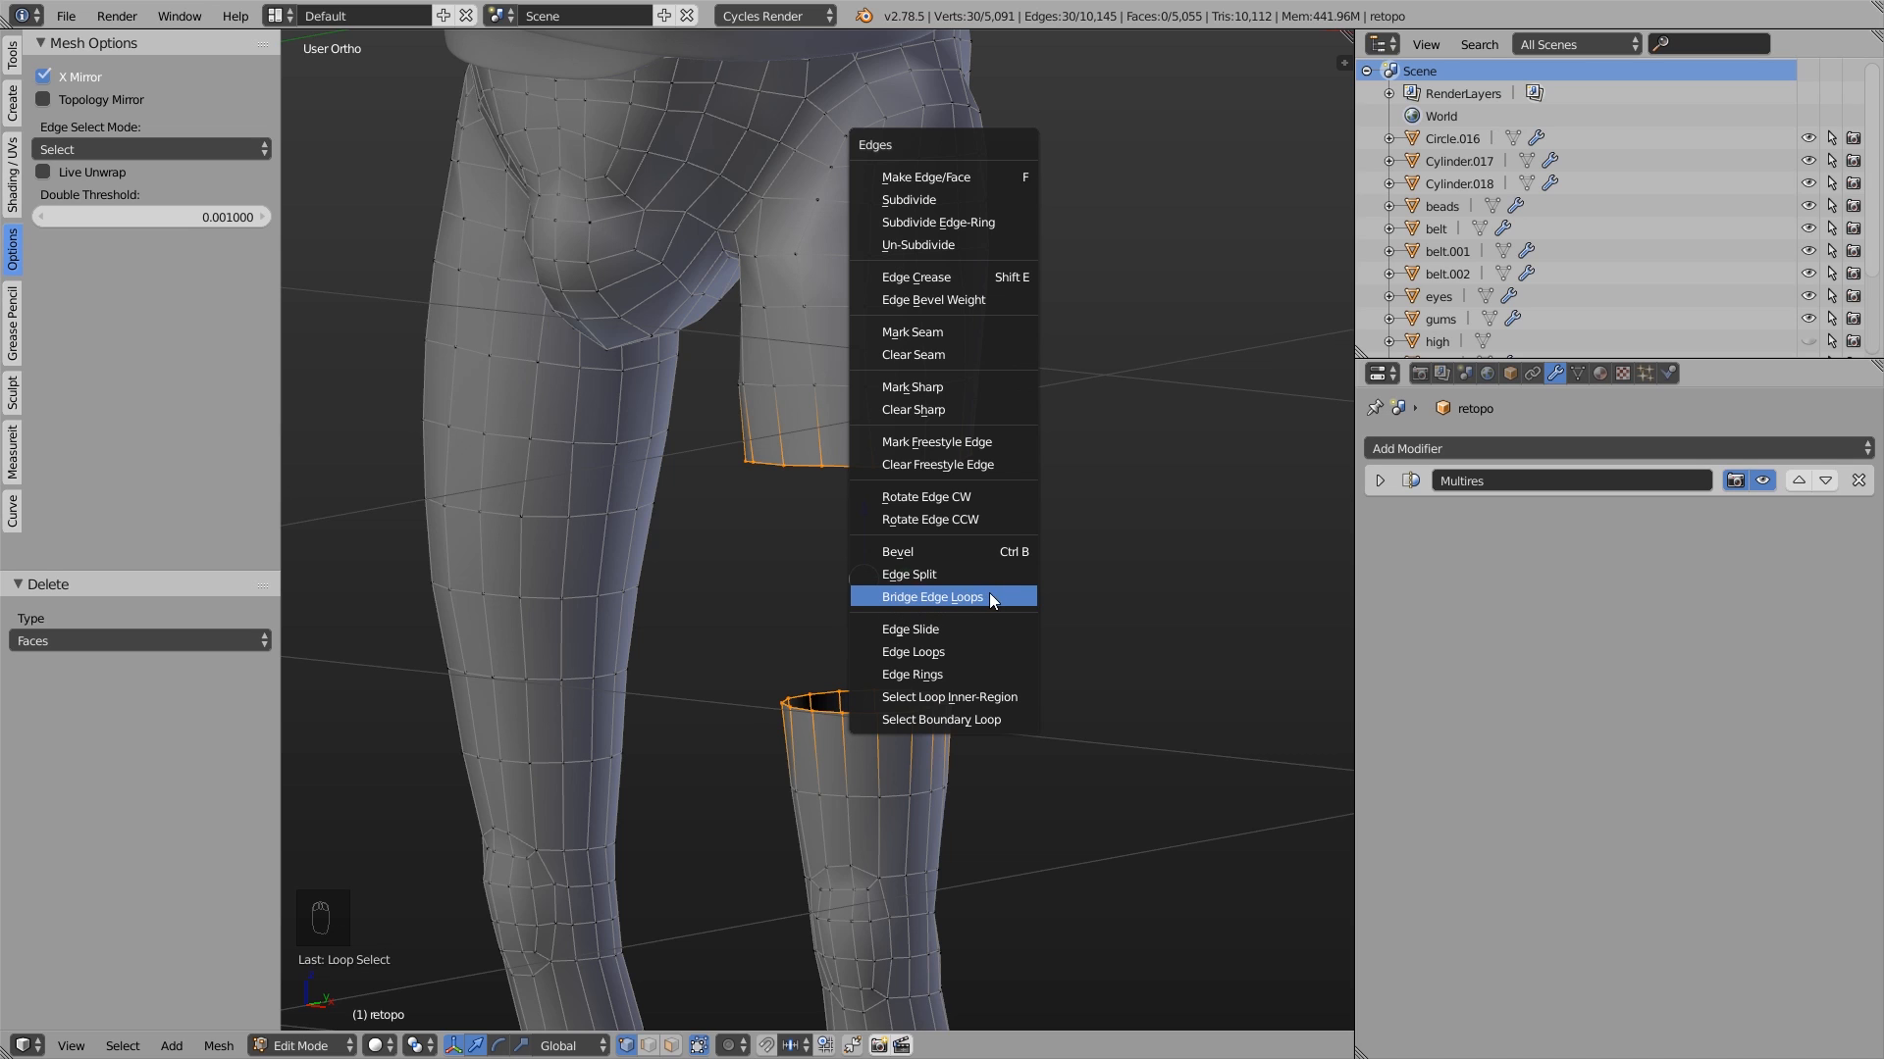
left_click(998, 595)
mouse_move(1093, 600)
middle_mouse_down()
mouse_move(686, 602)
mouse_move(1093, 588)
middle_mouse_up()
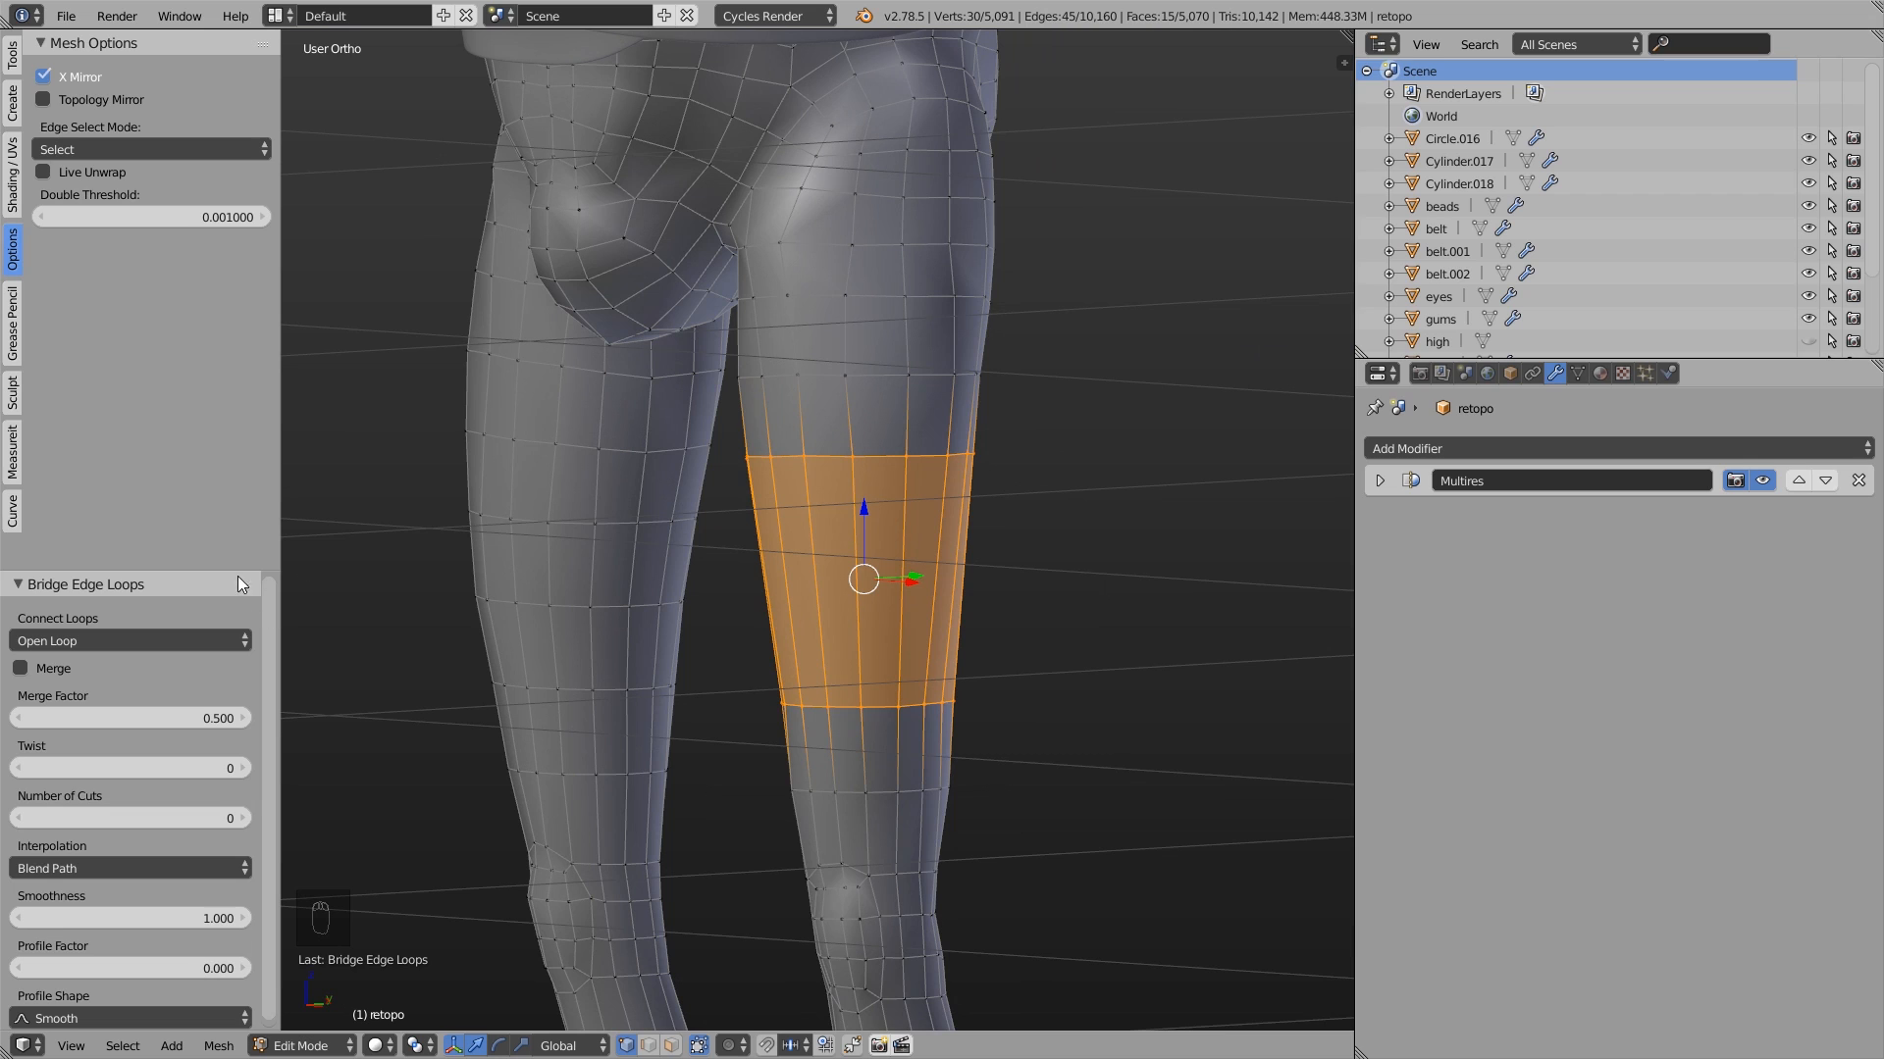
- Try a Twist of 2 on the leg bridge and return it to 0
left_click_drag(238, 570, 238, 482)
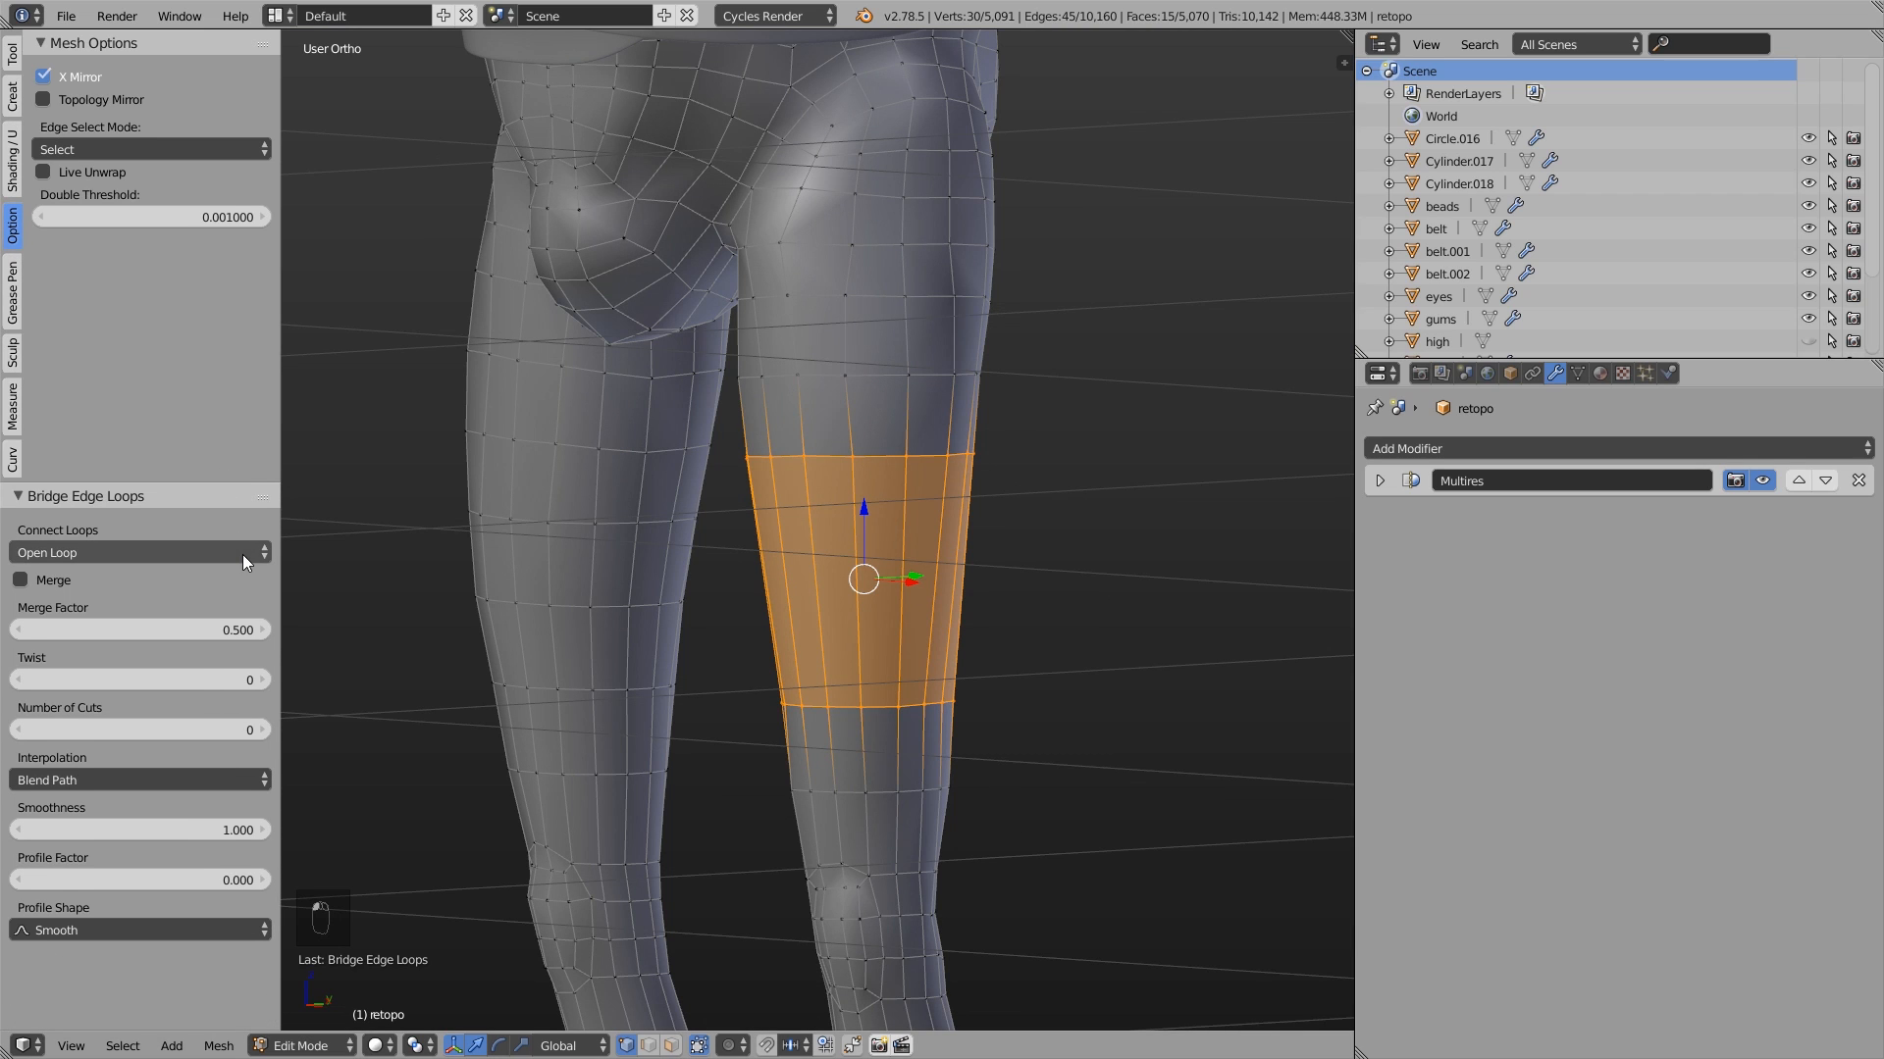
left_click(263, 681)
left_click(263, 681)
left_click(263, 681)
left_click(16, 681)
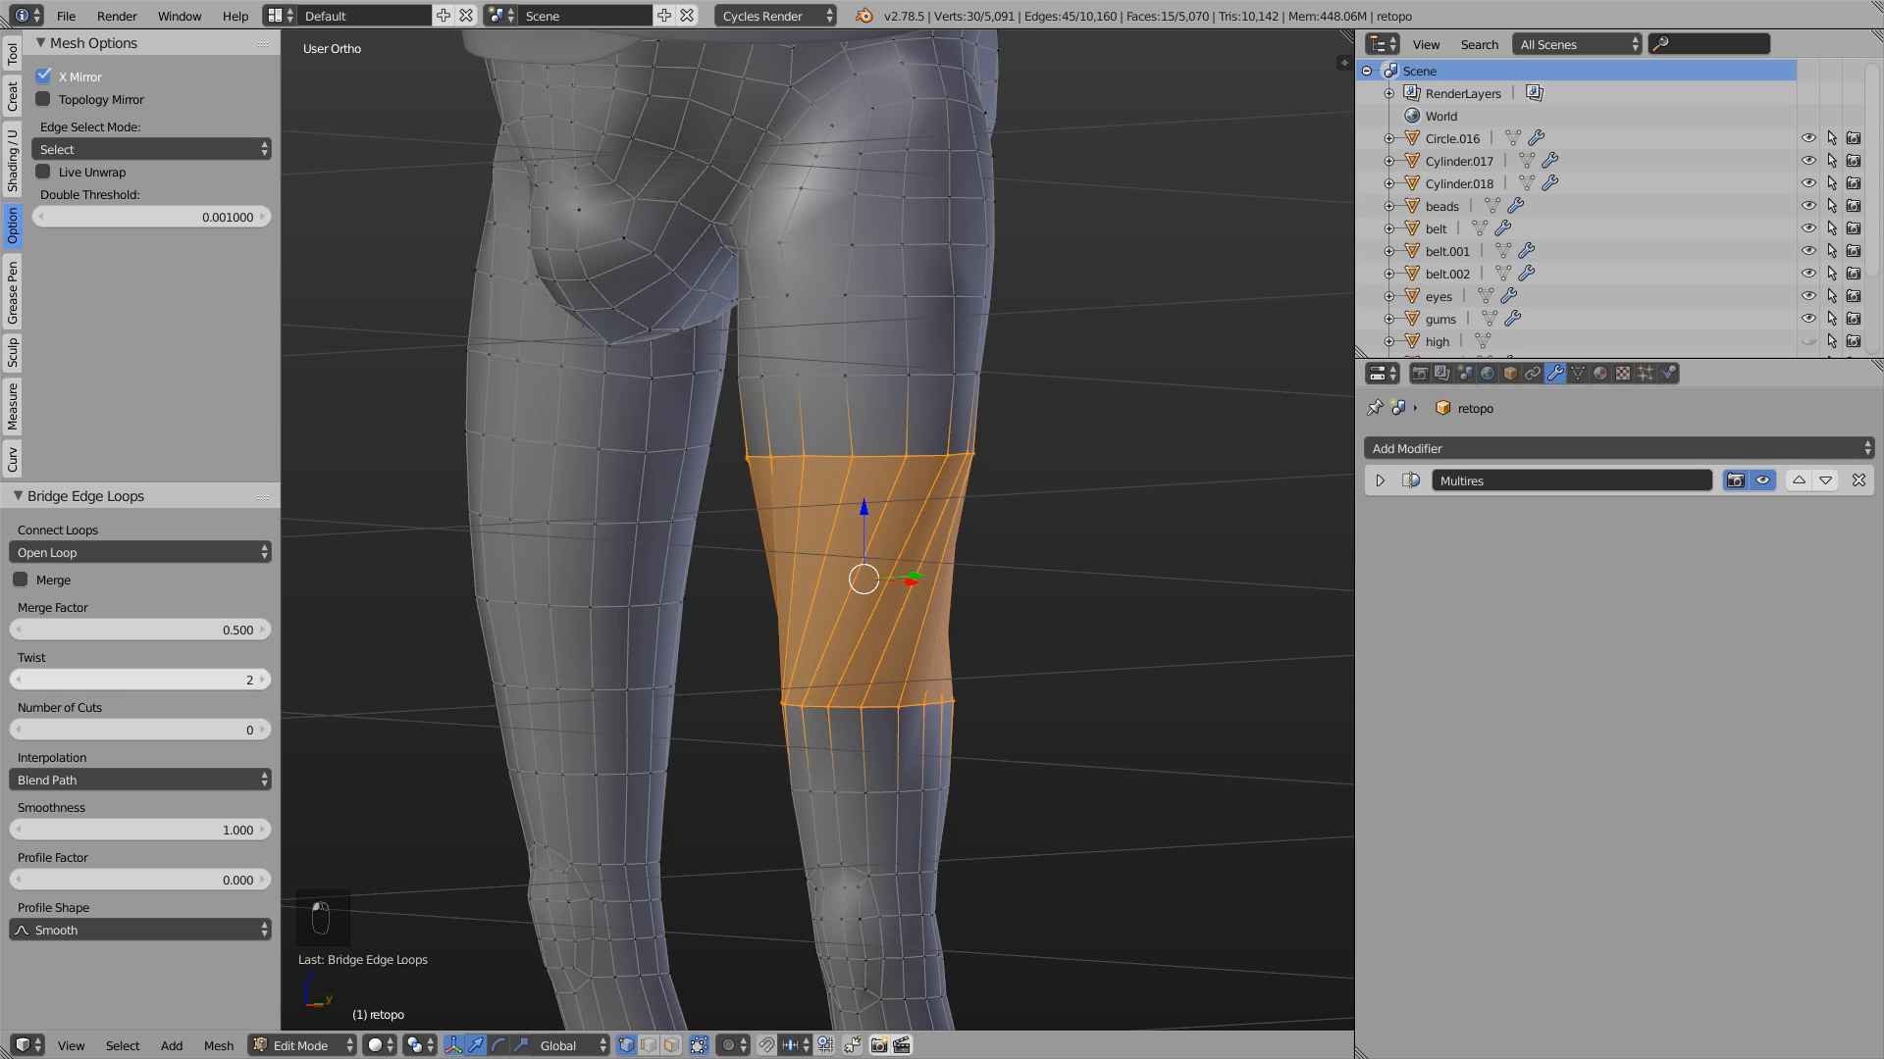
left_click(17, 681)
left_click(17, 680)
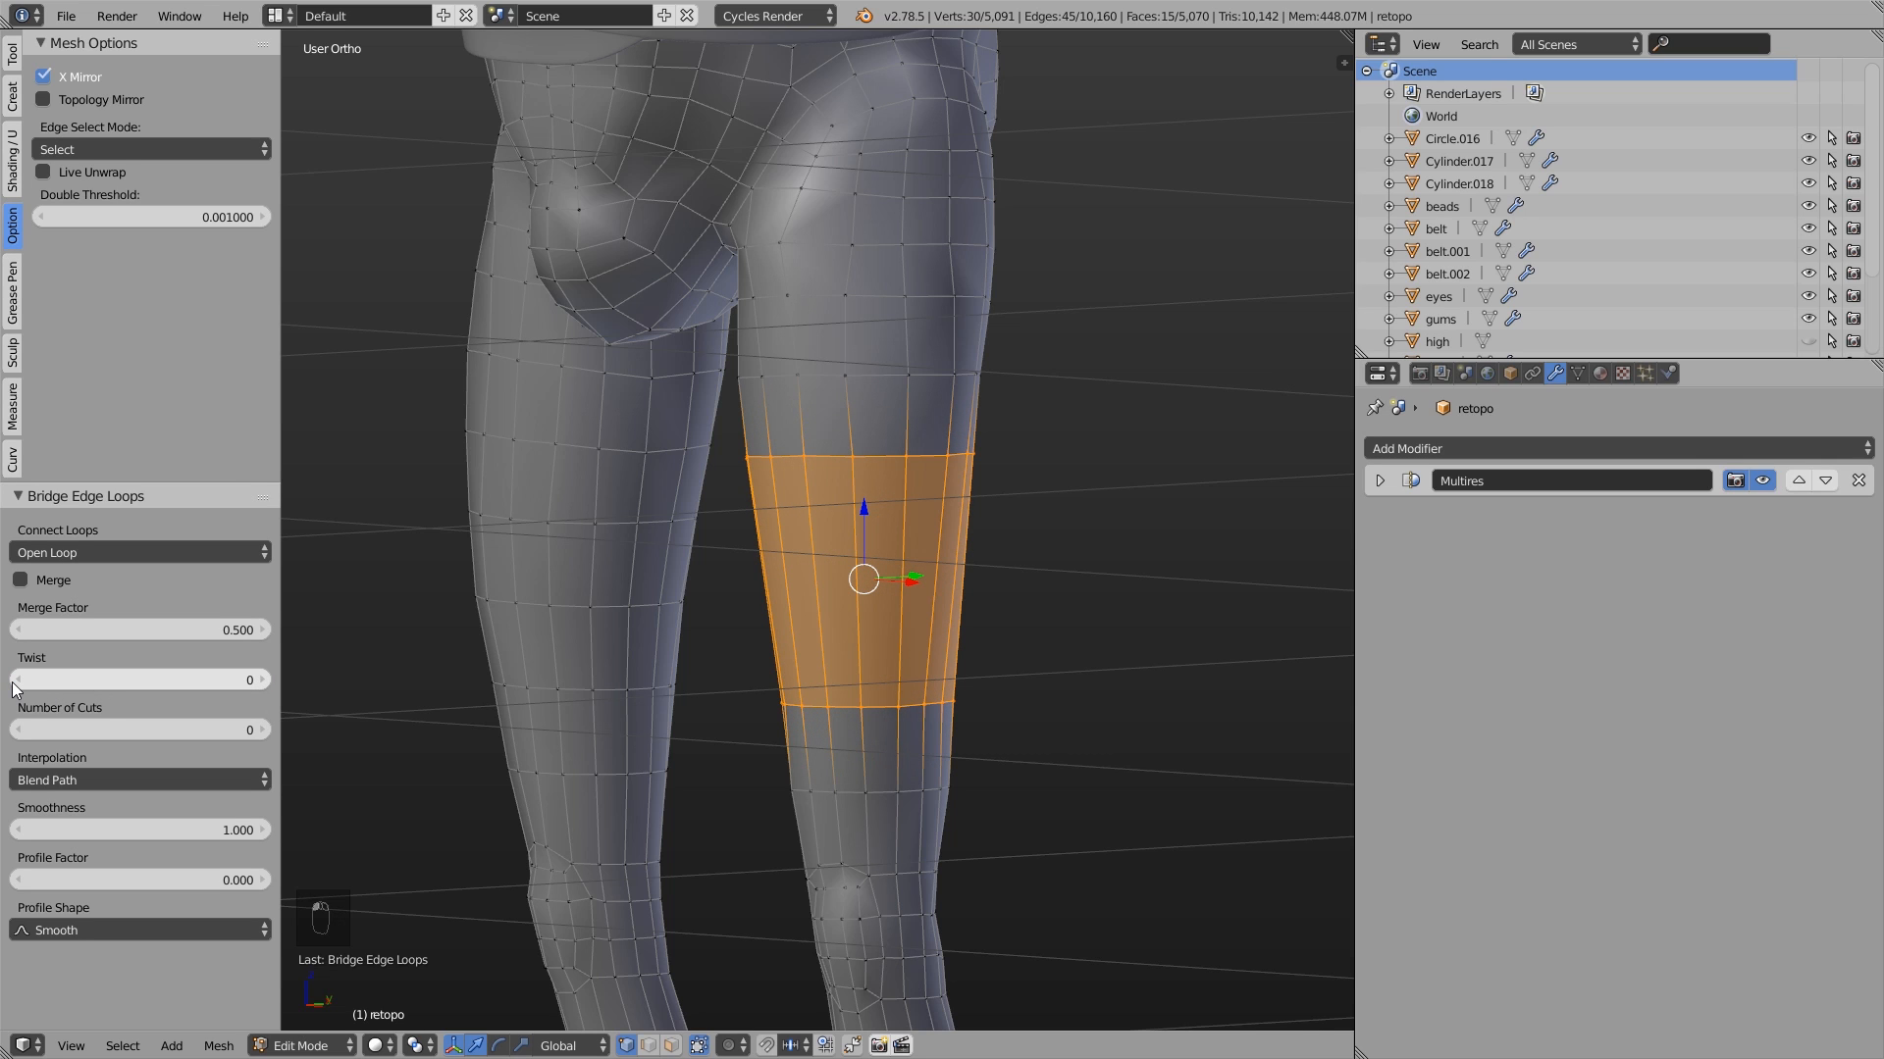
- Try 3 for the bridge's Number of Cuts and settle on 2
left_click(265, 731)
left_click(266, 731)
left_click(266, 730)
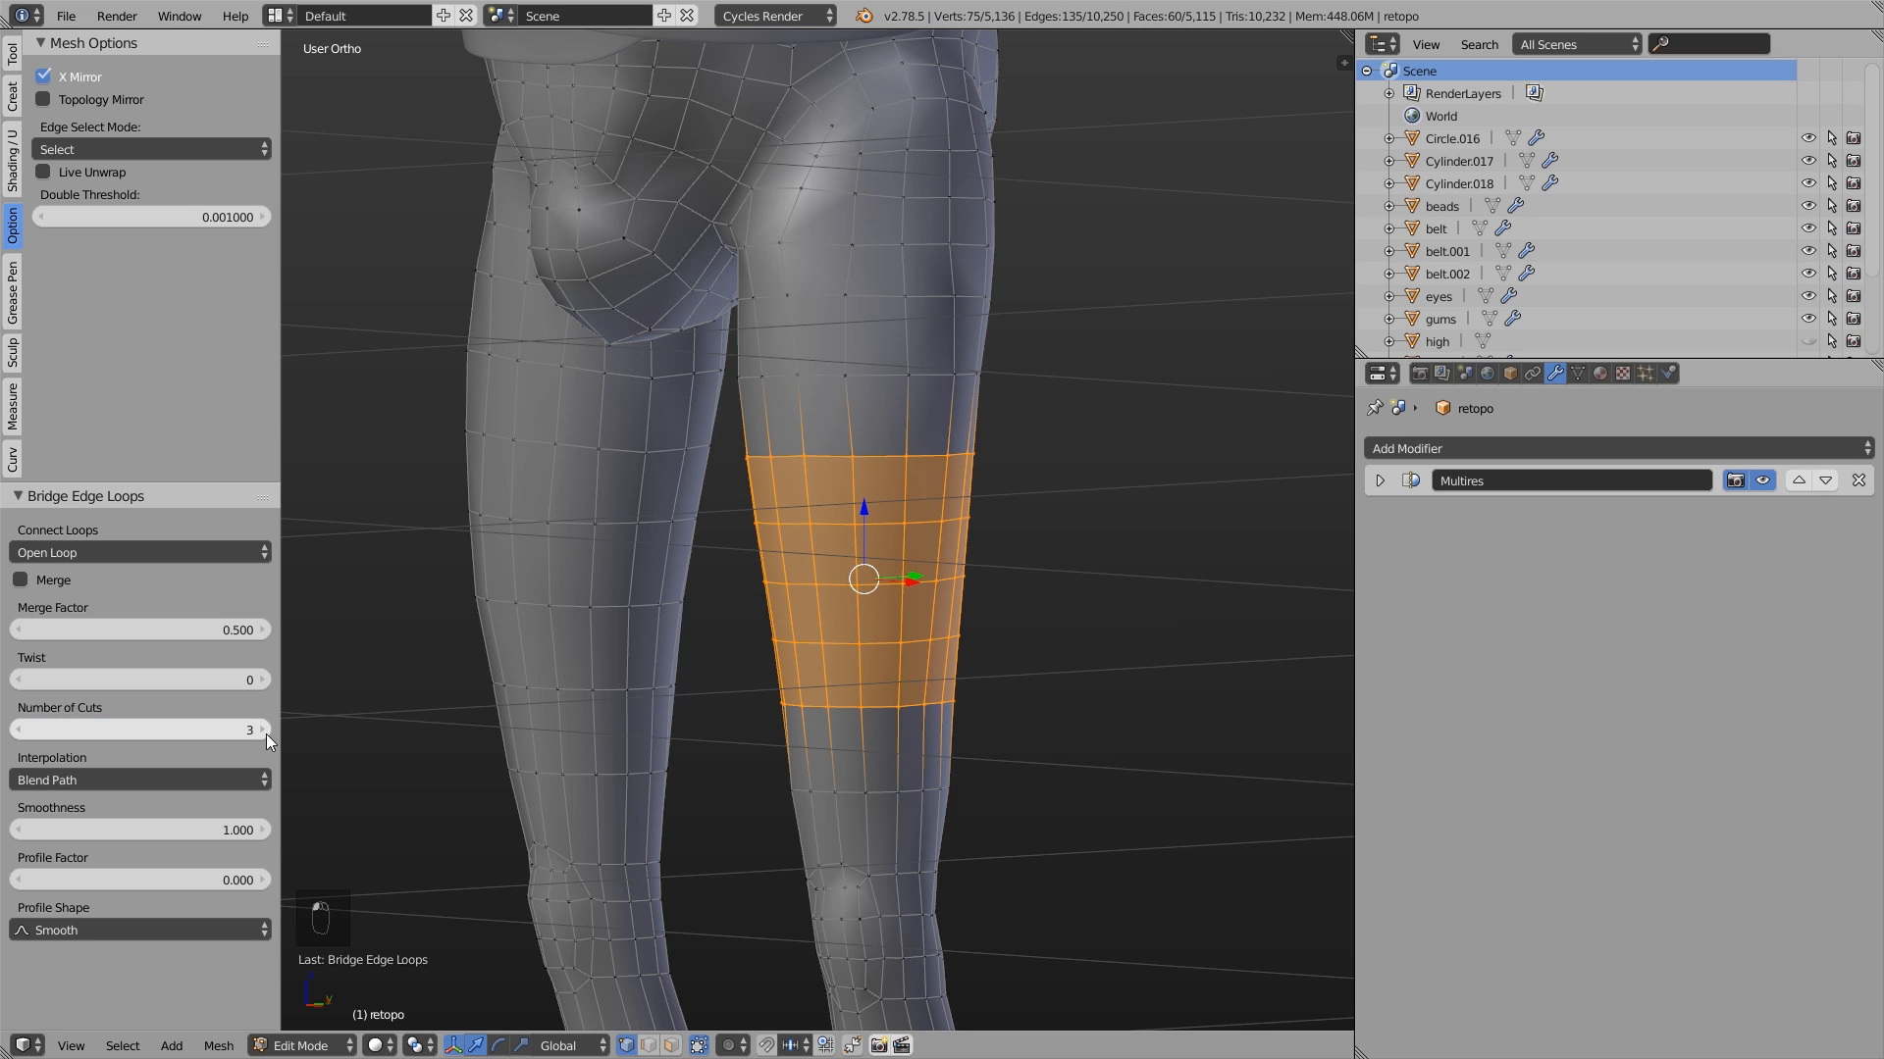
left_click(19, 730)
middle_click_drag(1021, 589, 1215, 450)
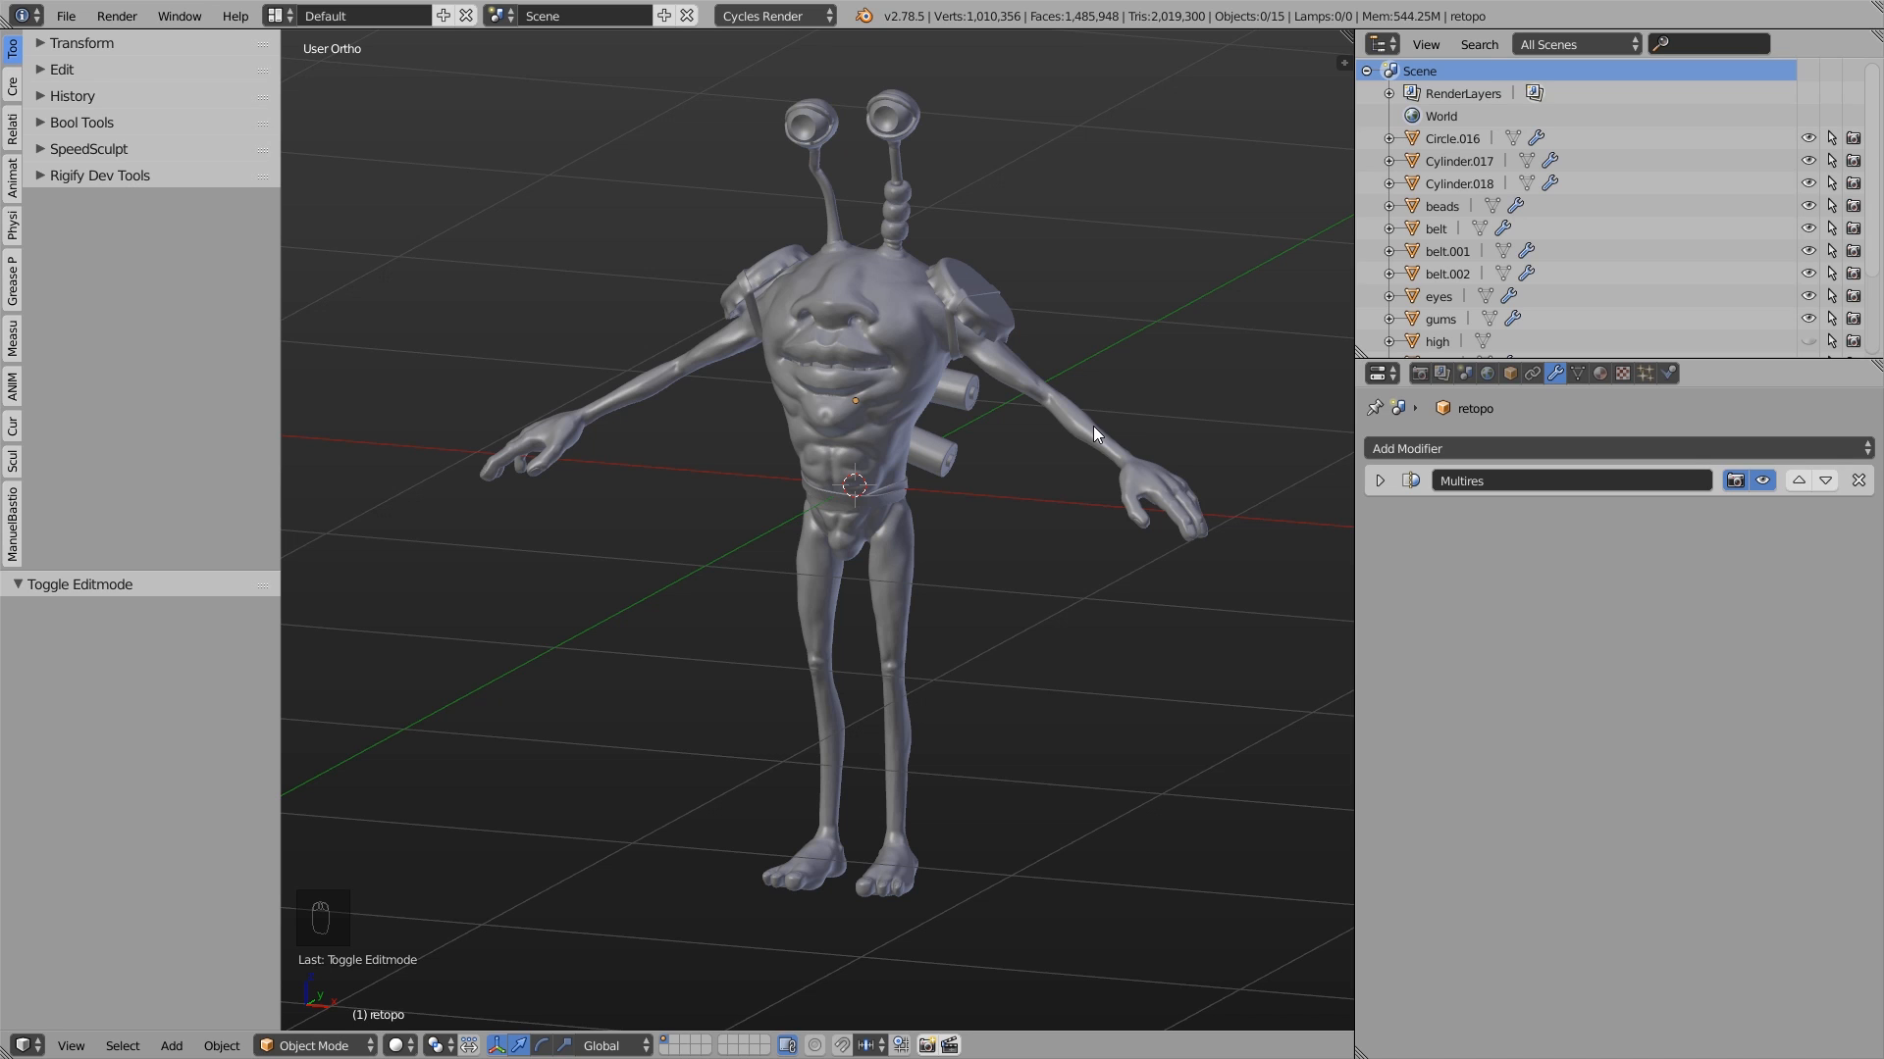
middle_click_drag(1093, 425, 999, 315)
scroll(876, 174, "up", 4)
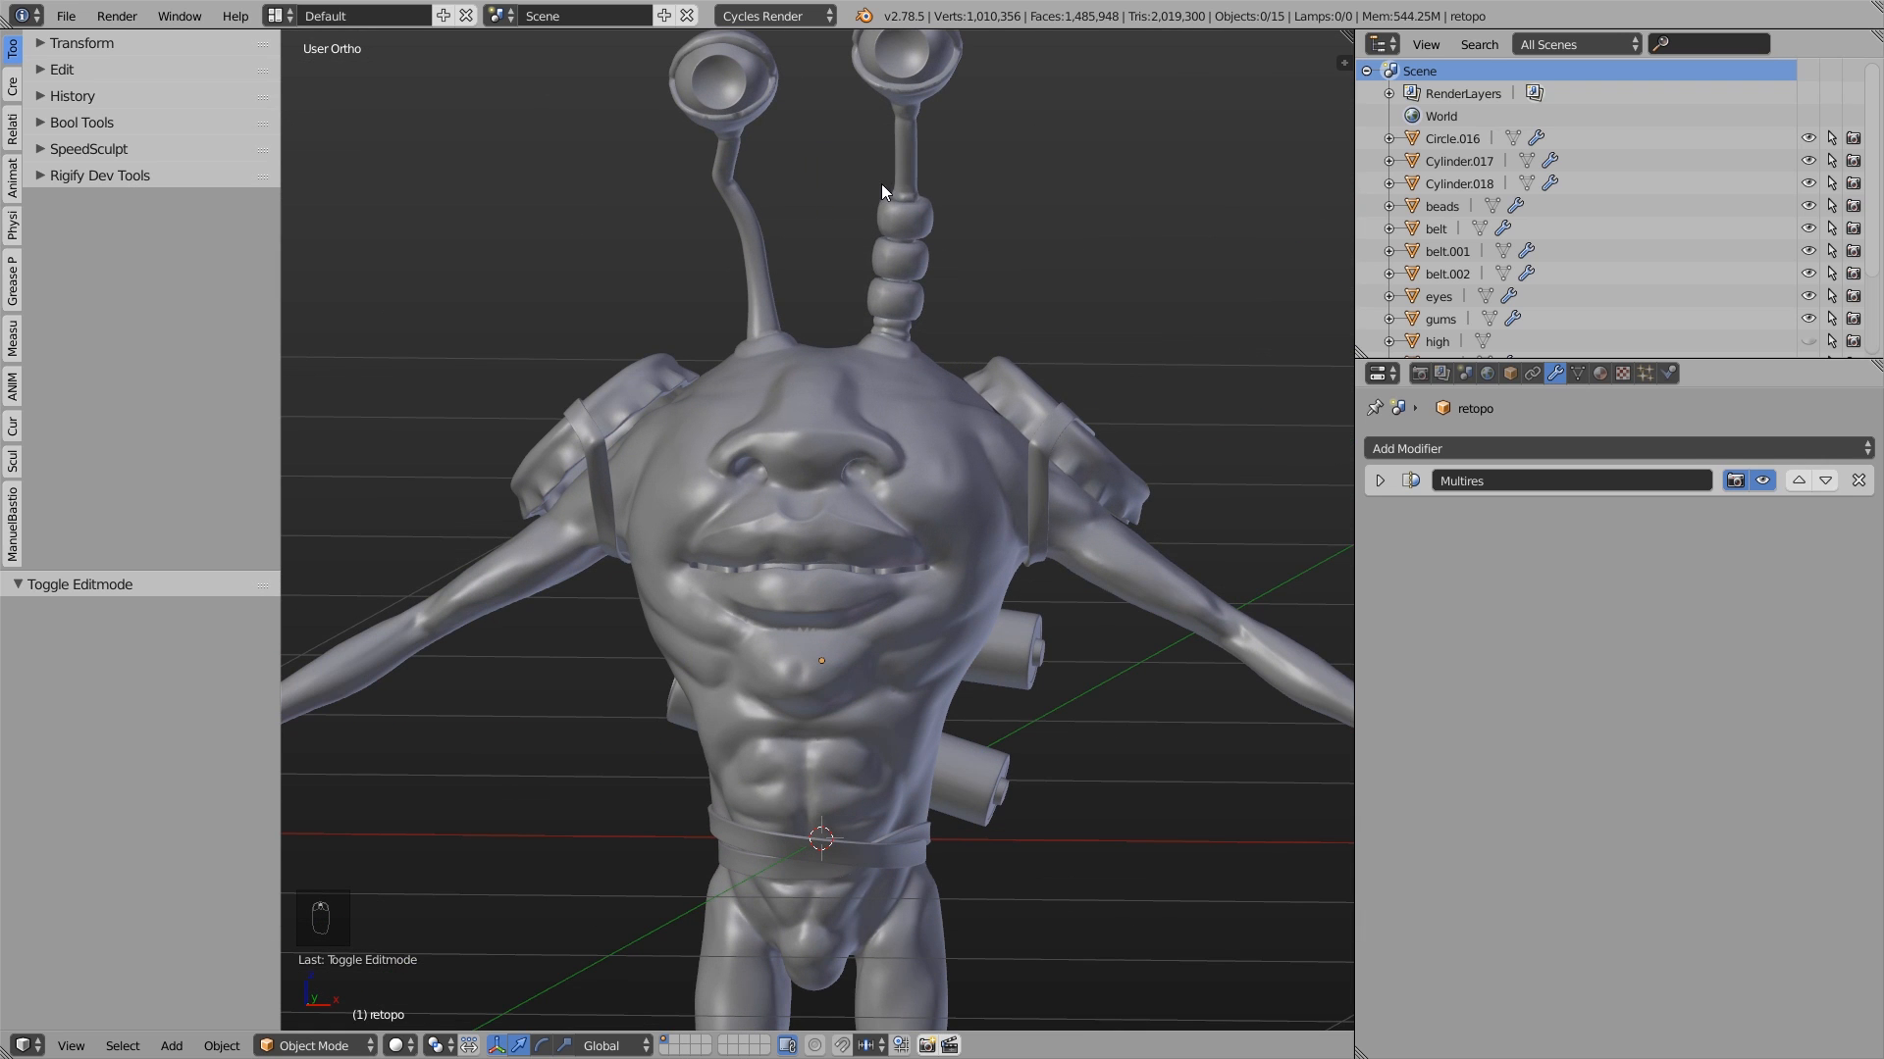
middle_click_drag(863, 118, 773, 91)
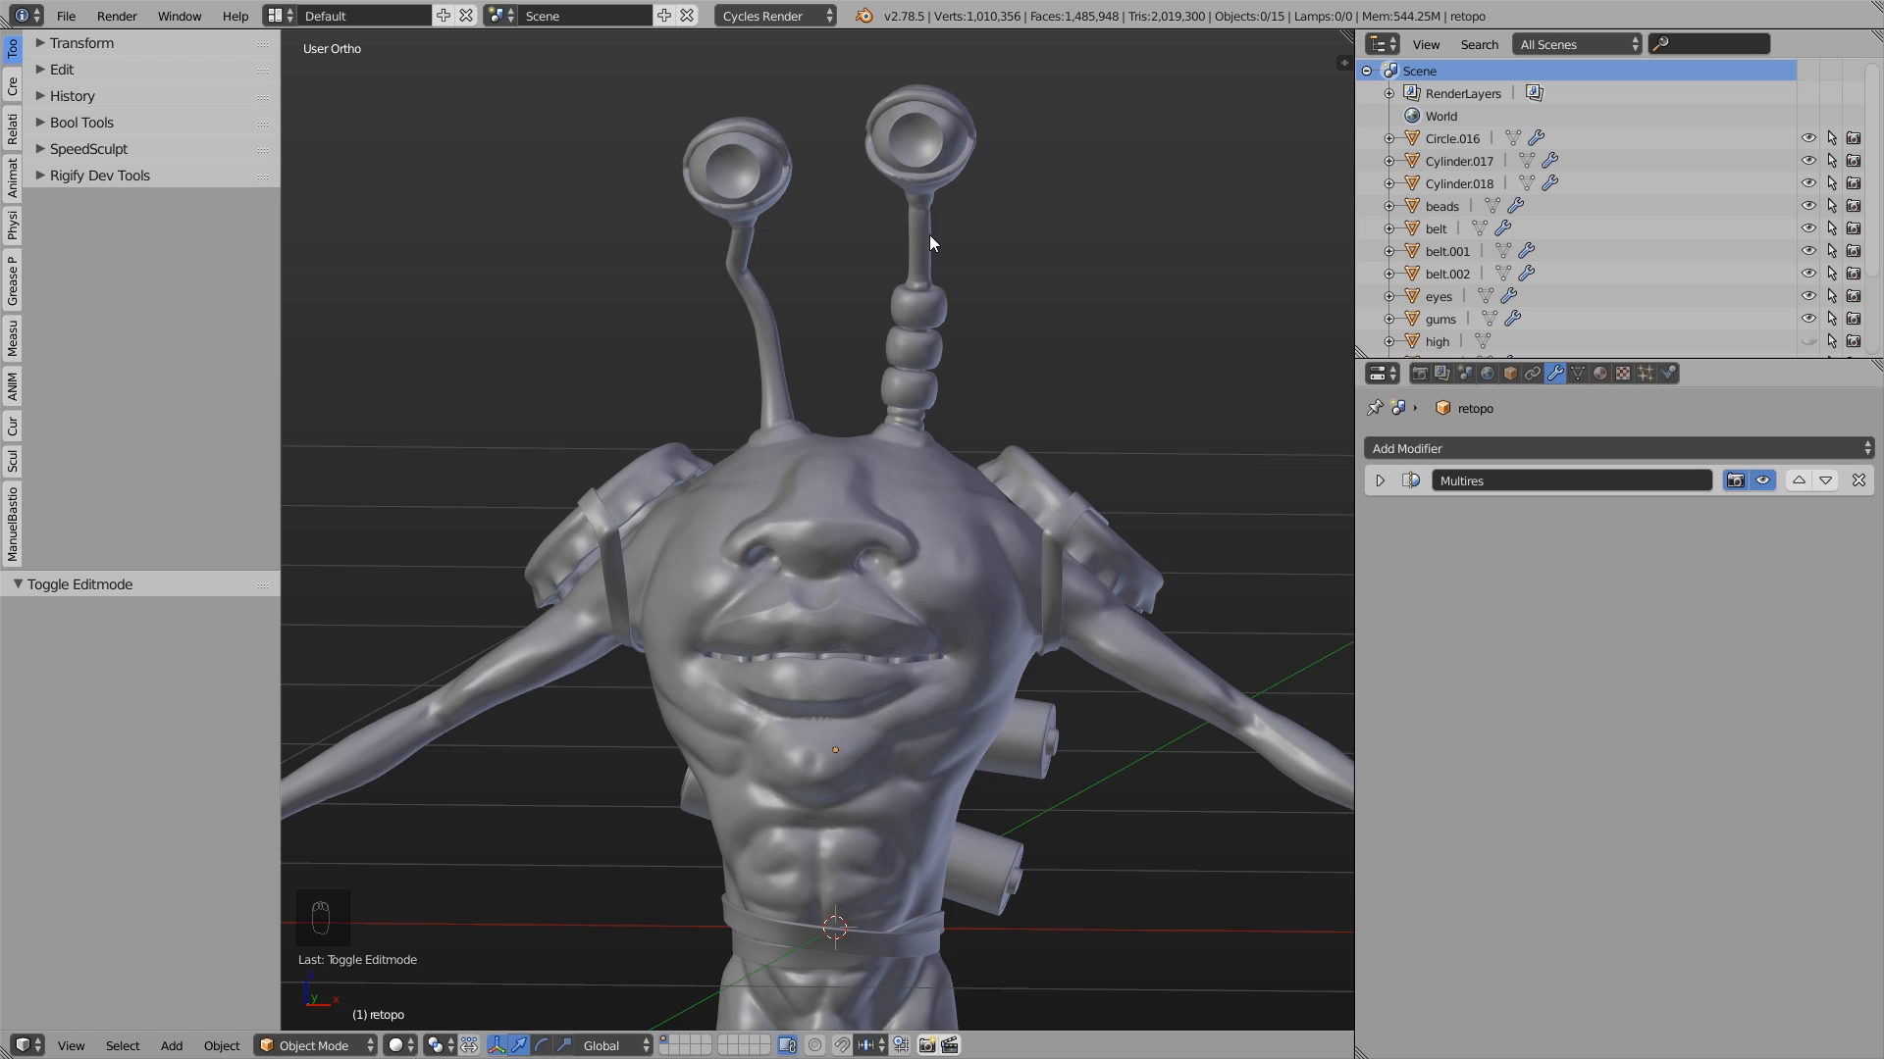
scroll(934, 483, "down", 4)
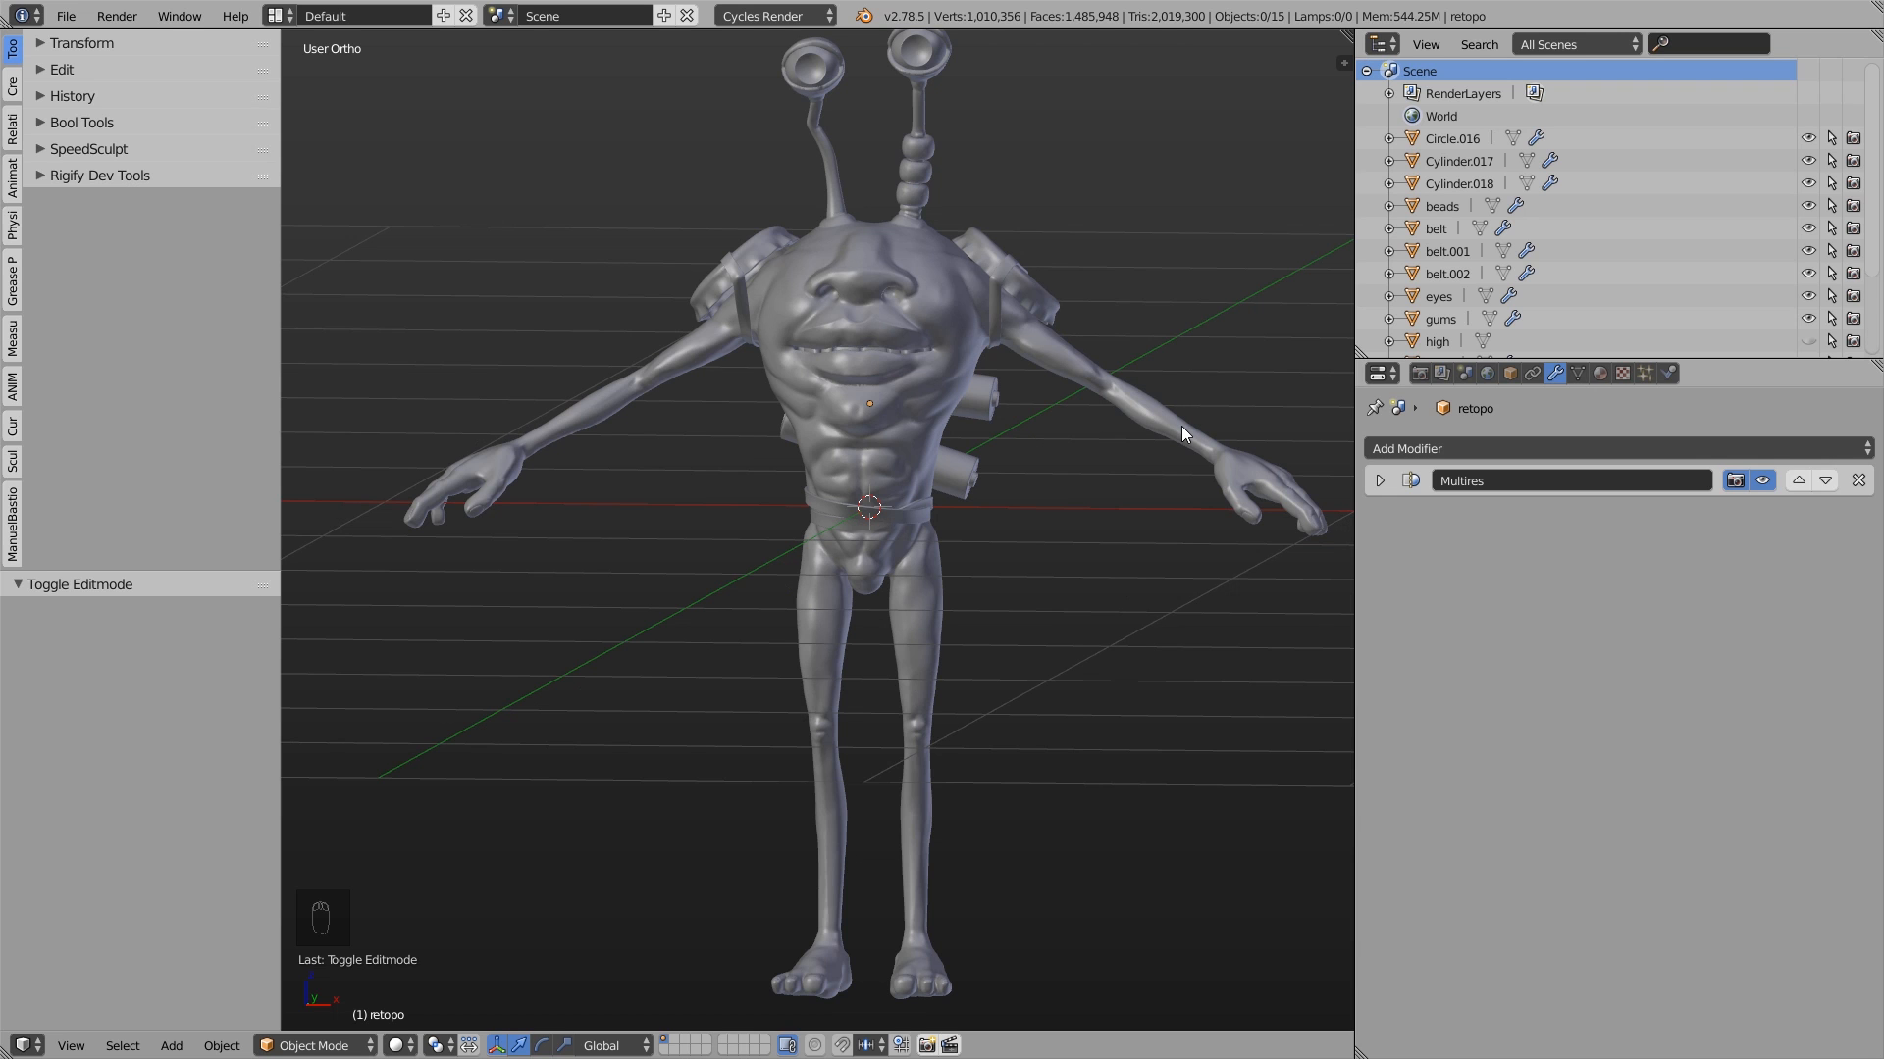
middle_click_drag(1181, 426, 1144, 457)
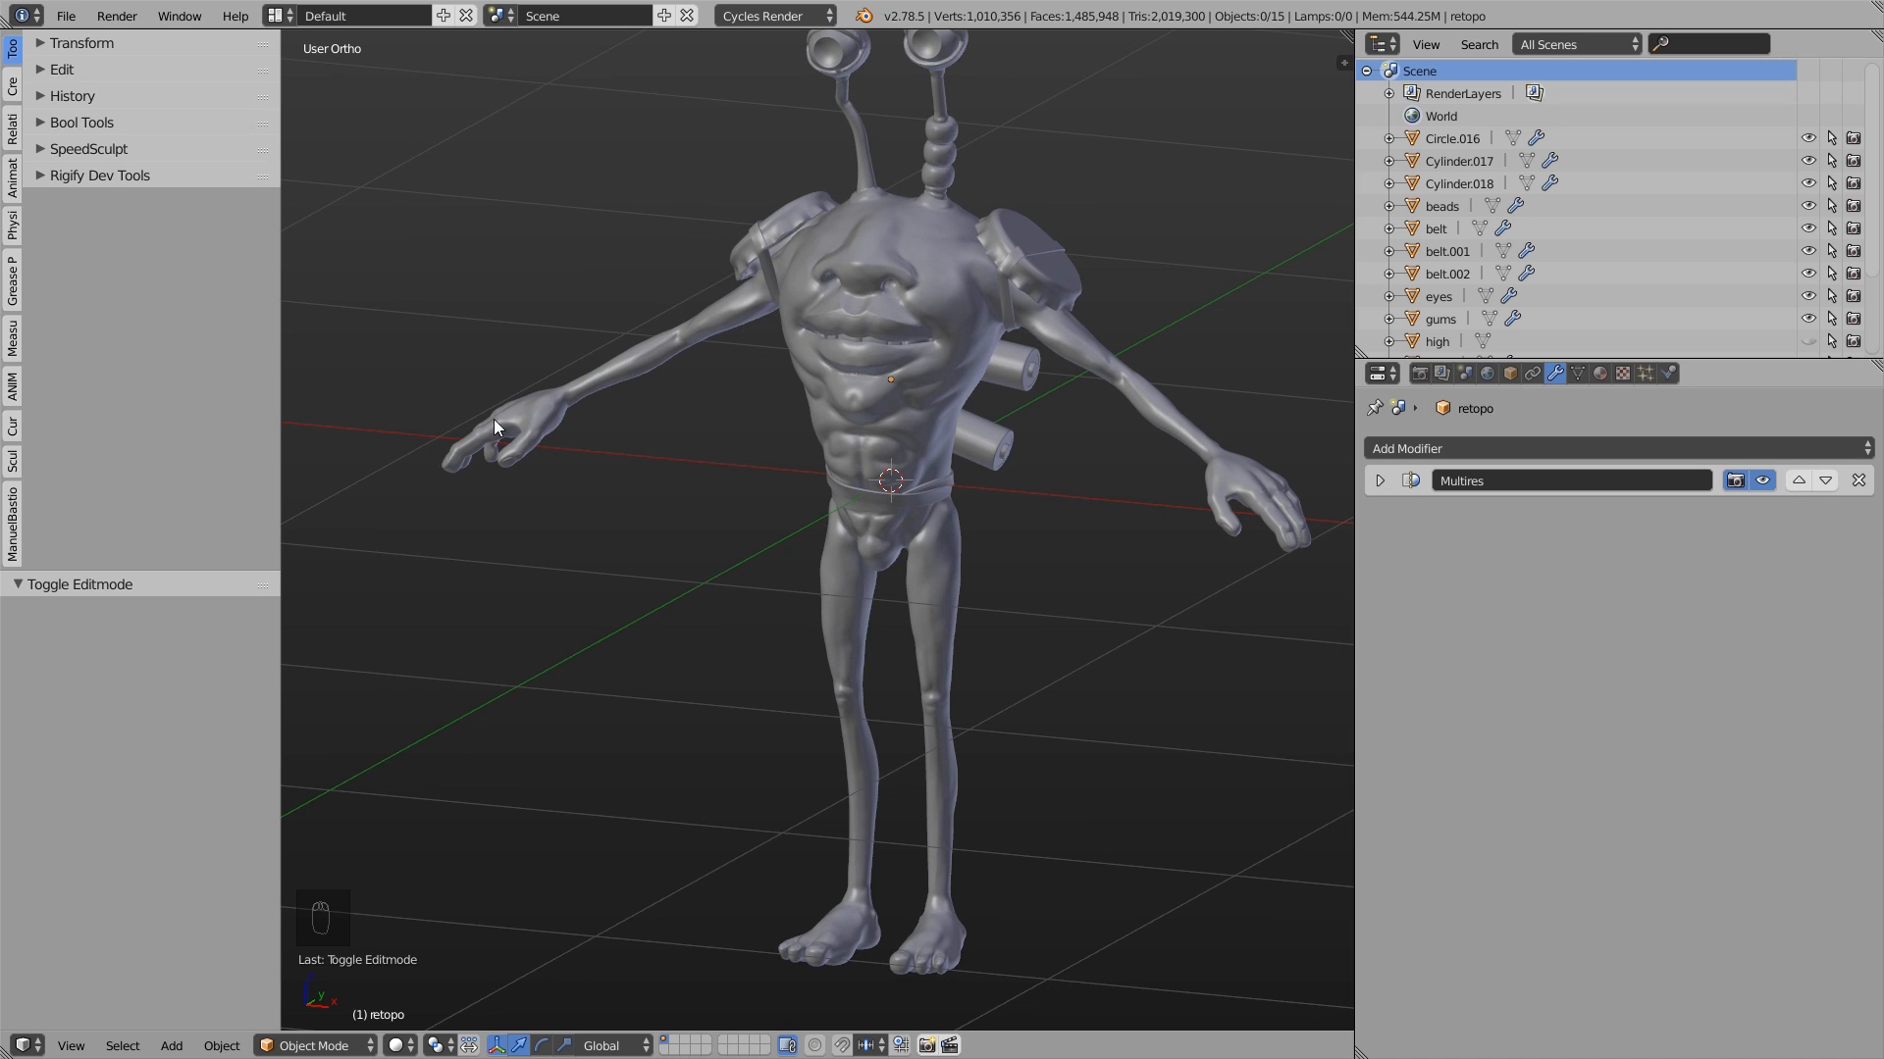
- Enable X Mirror for the character's mesh in Edit Mode, with all vertices deselected
right_click(882, 461)
middle_click_drag(1014, 485, 954, 418, "shift")
key("Tab")
left_click(1133, 363)
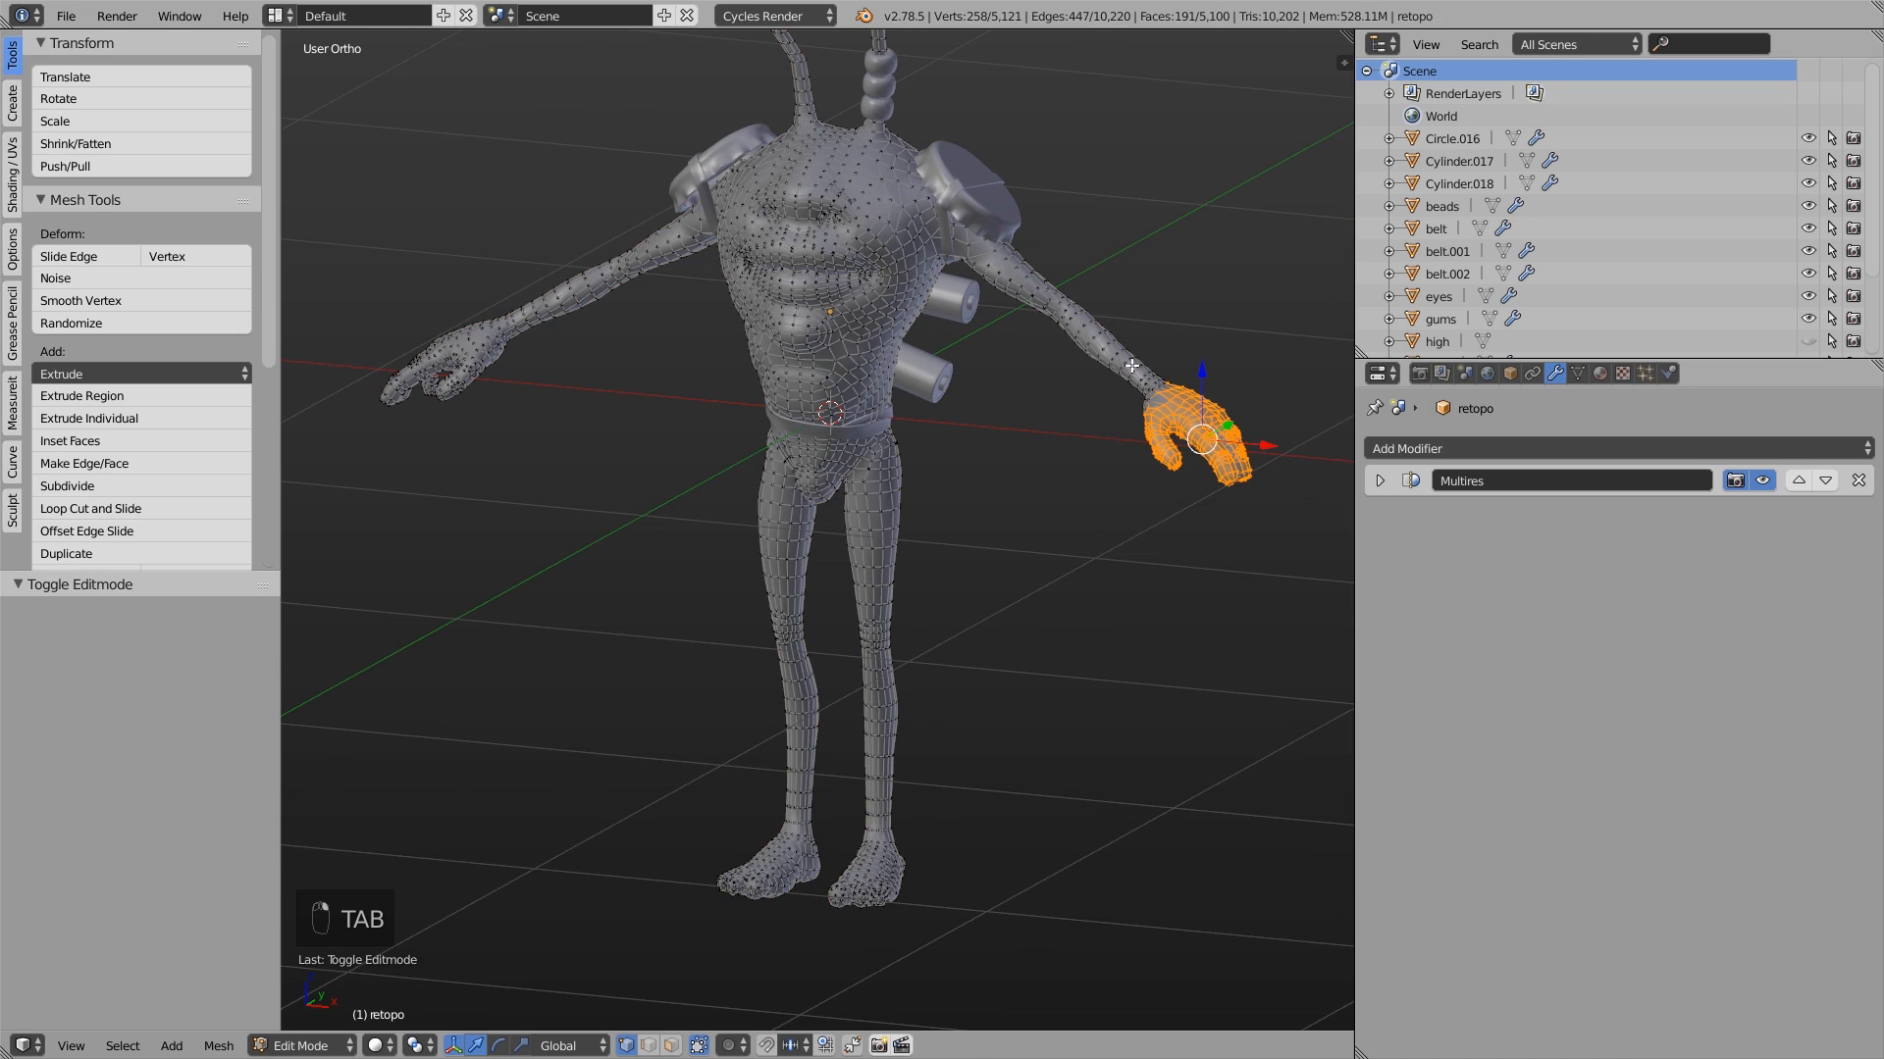
key("a")
key("a")
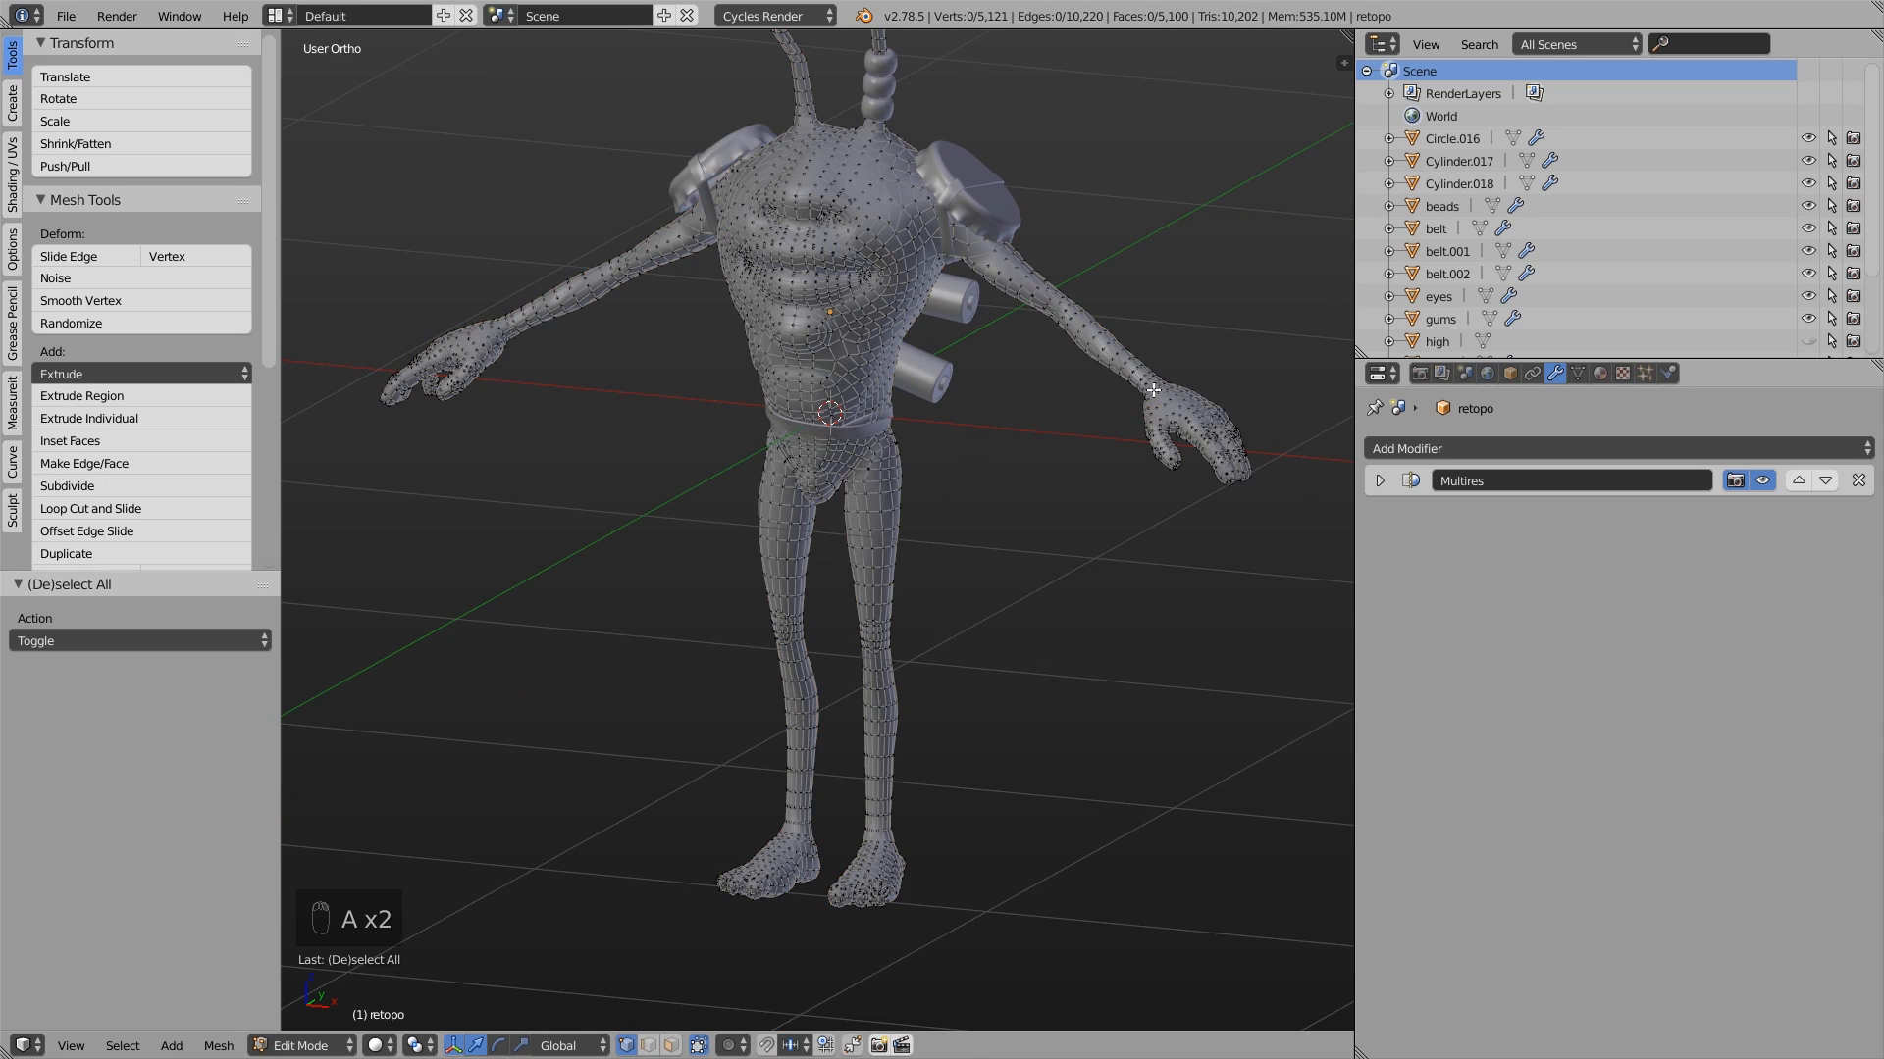
left_click(14, 248)
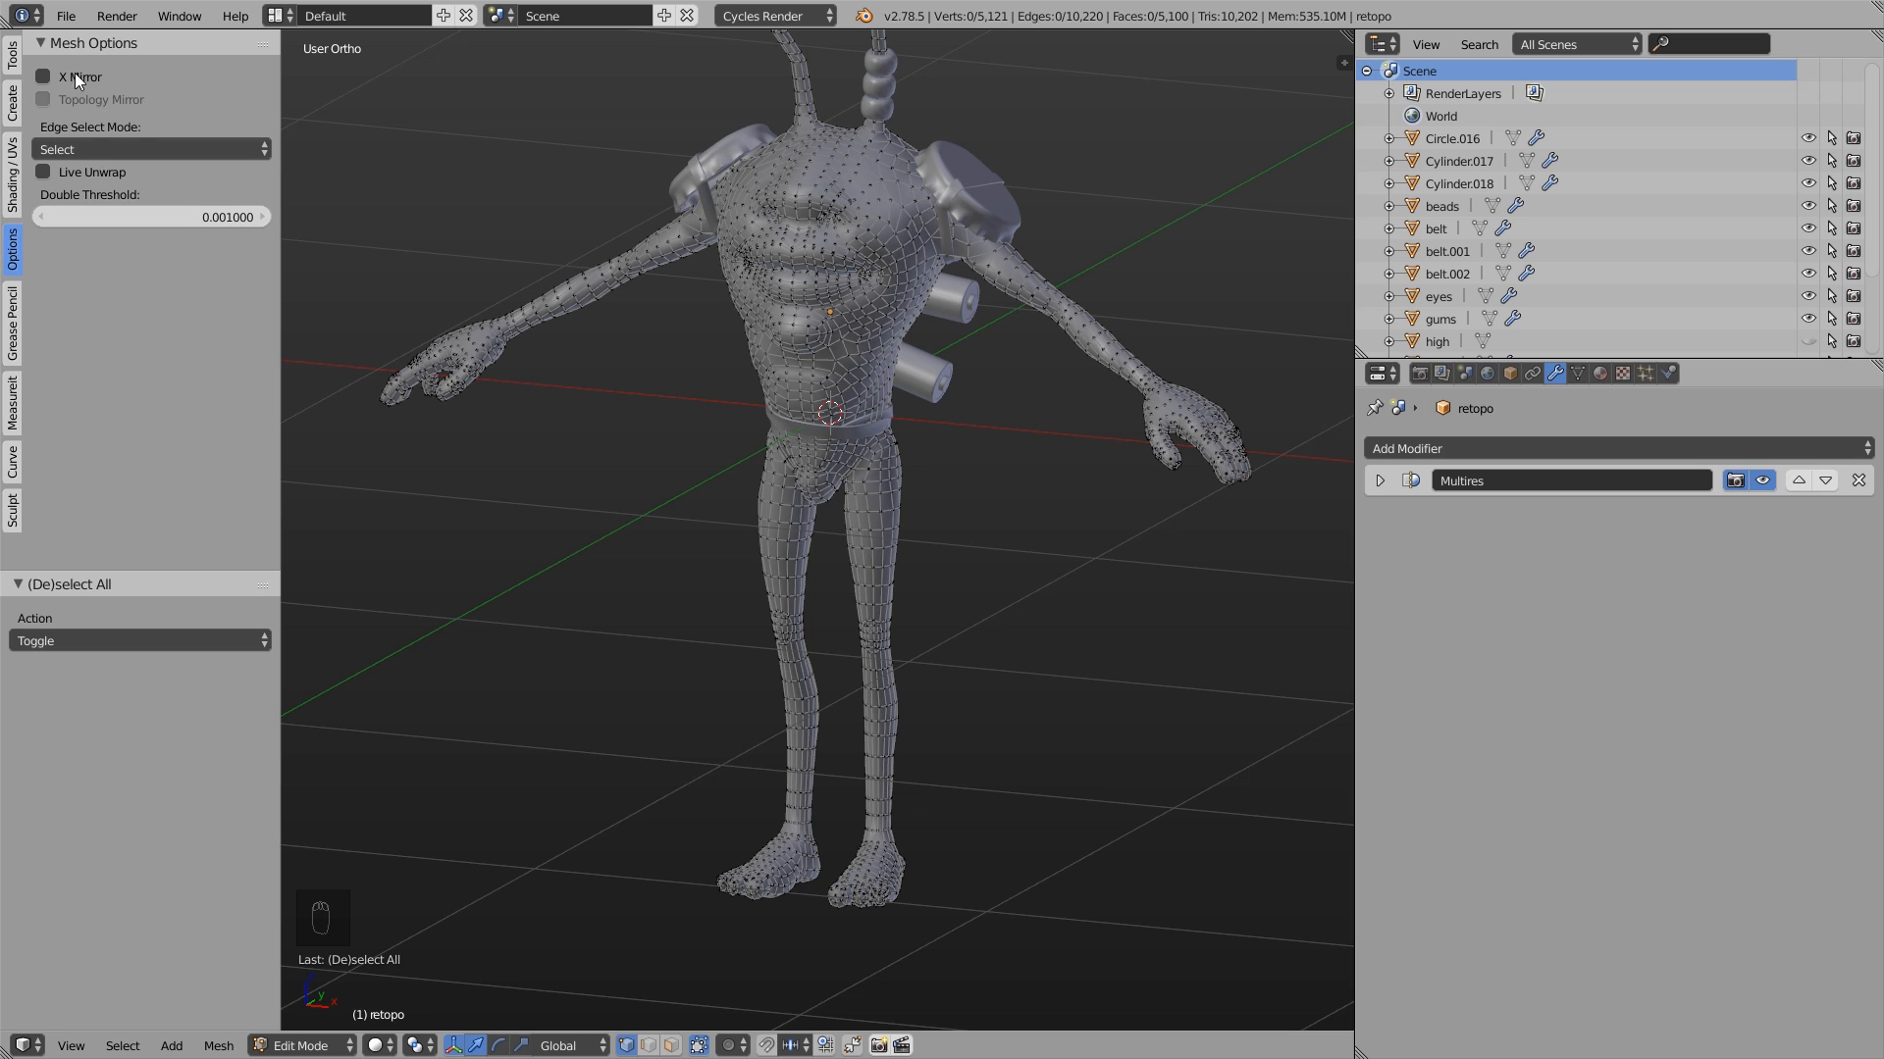
left_click(43, 76)
- Circle-select one hand's vertices and try scaling and rotating them with X Mirror active
key("c")
scroll(1233, 509, "down", 13)
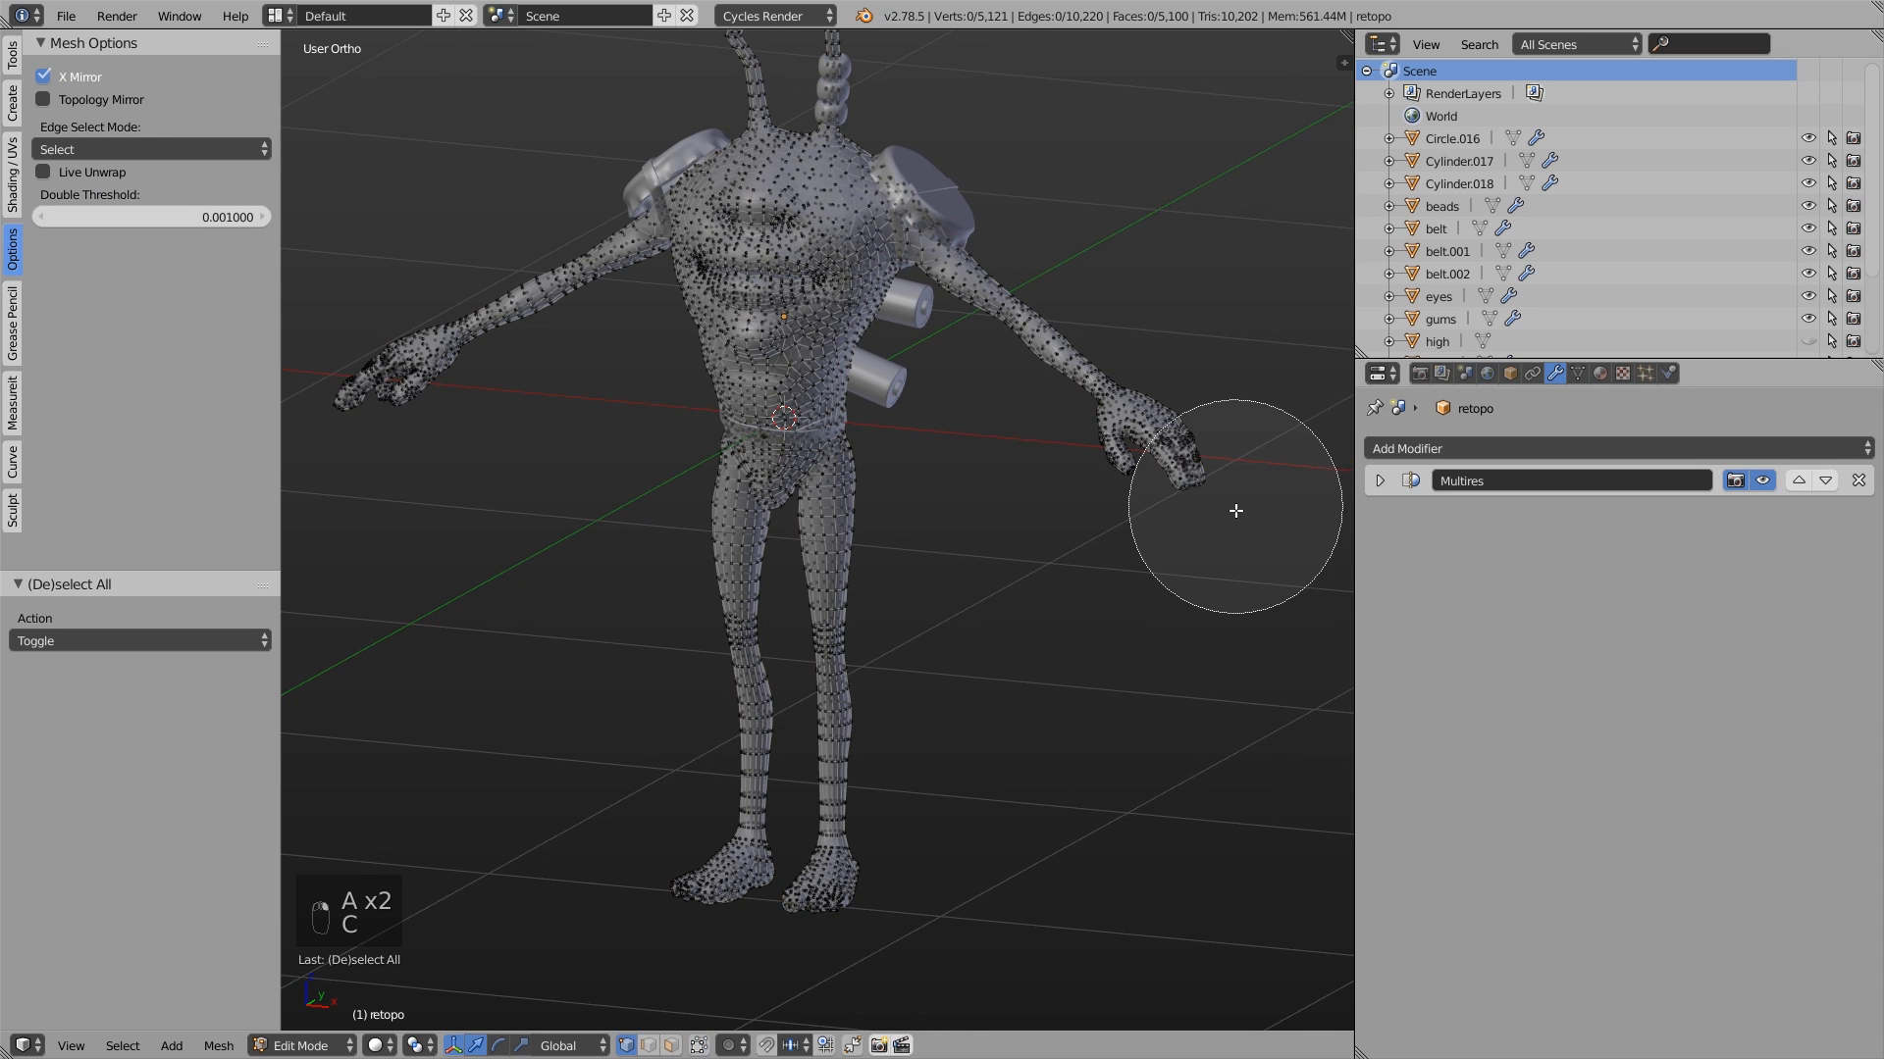
left_click_drag(1222, 508, 1208, 479)
right_click(1207, 479)
key("s")
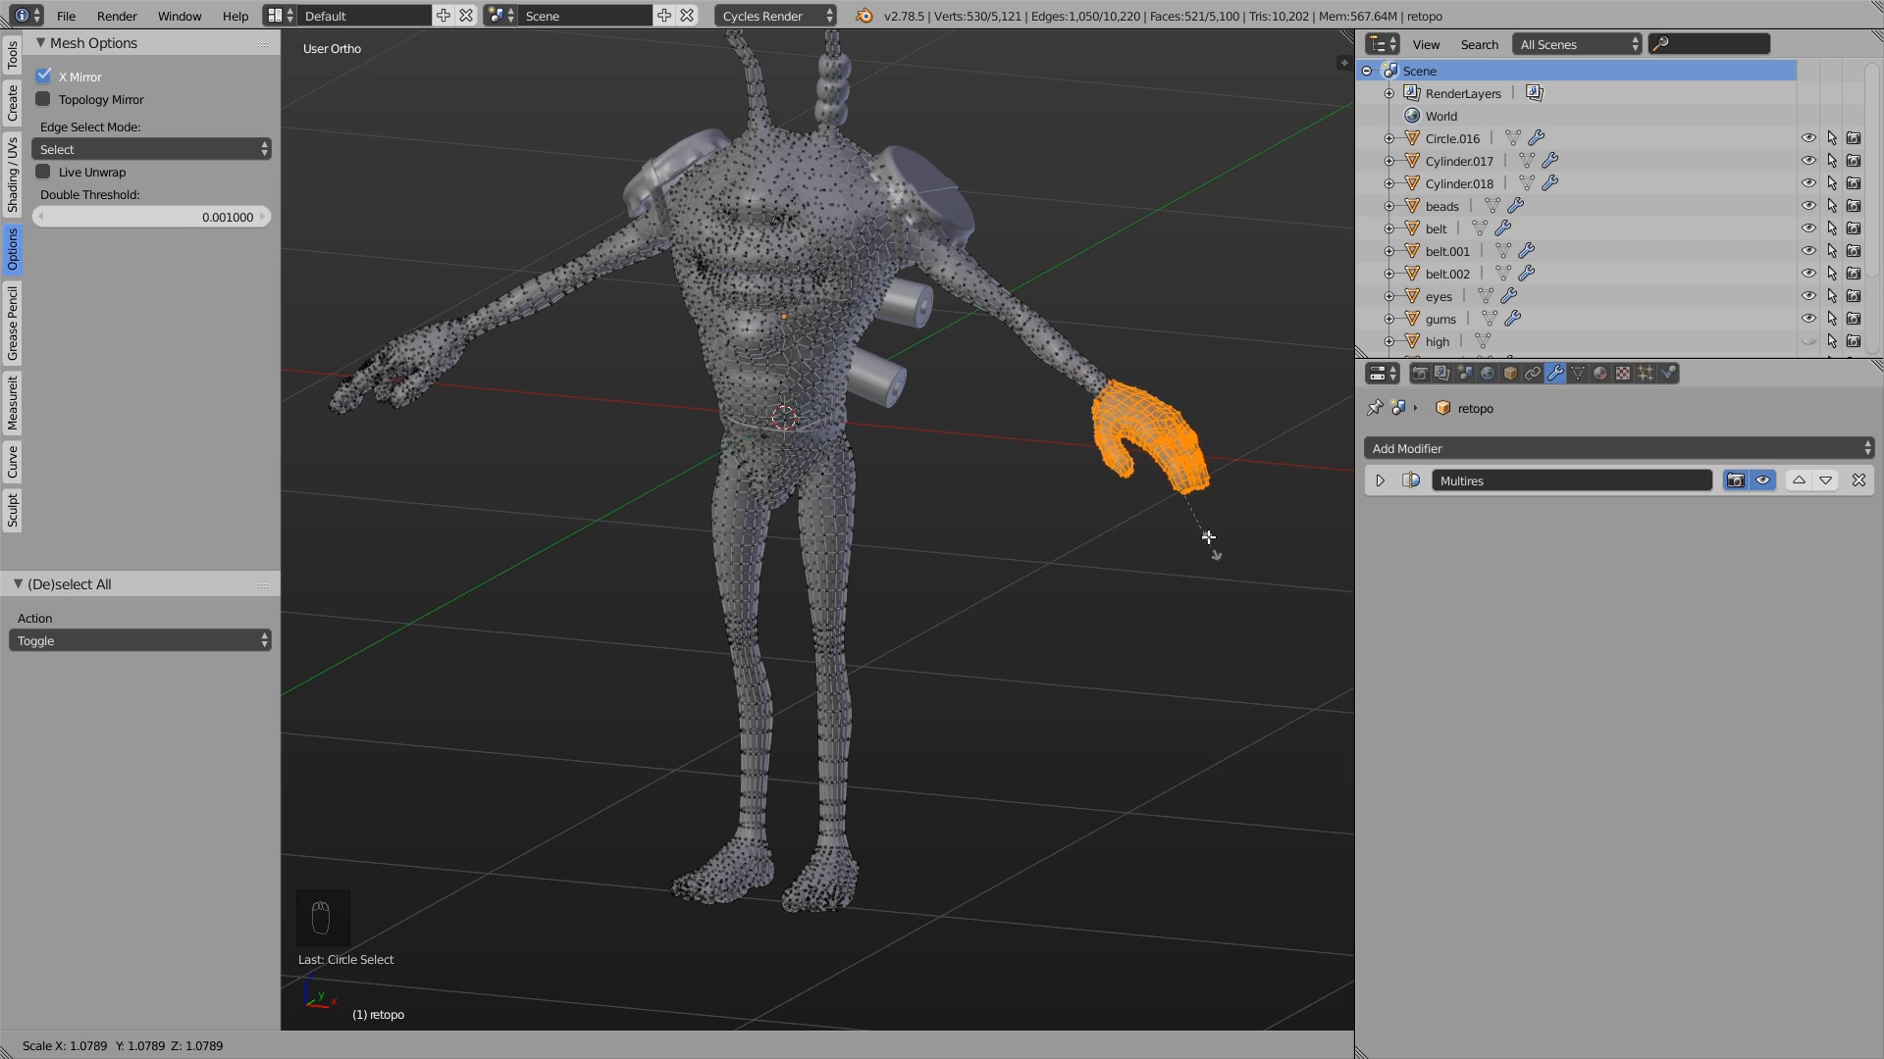
left_click(1222, 530)
key("r")
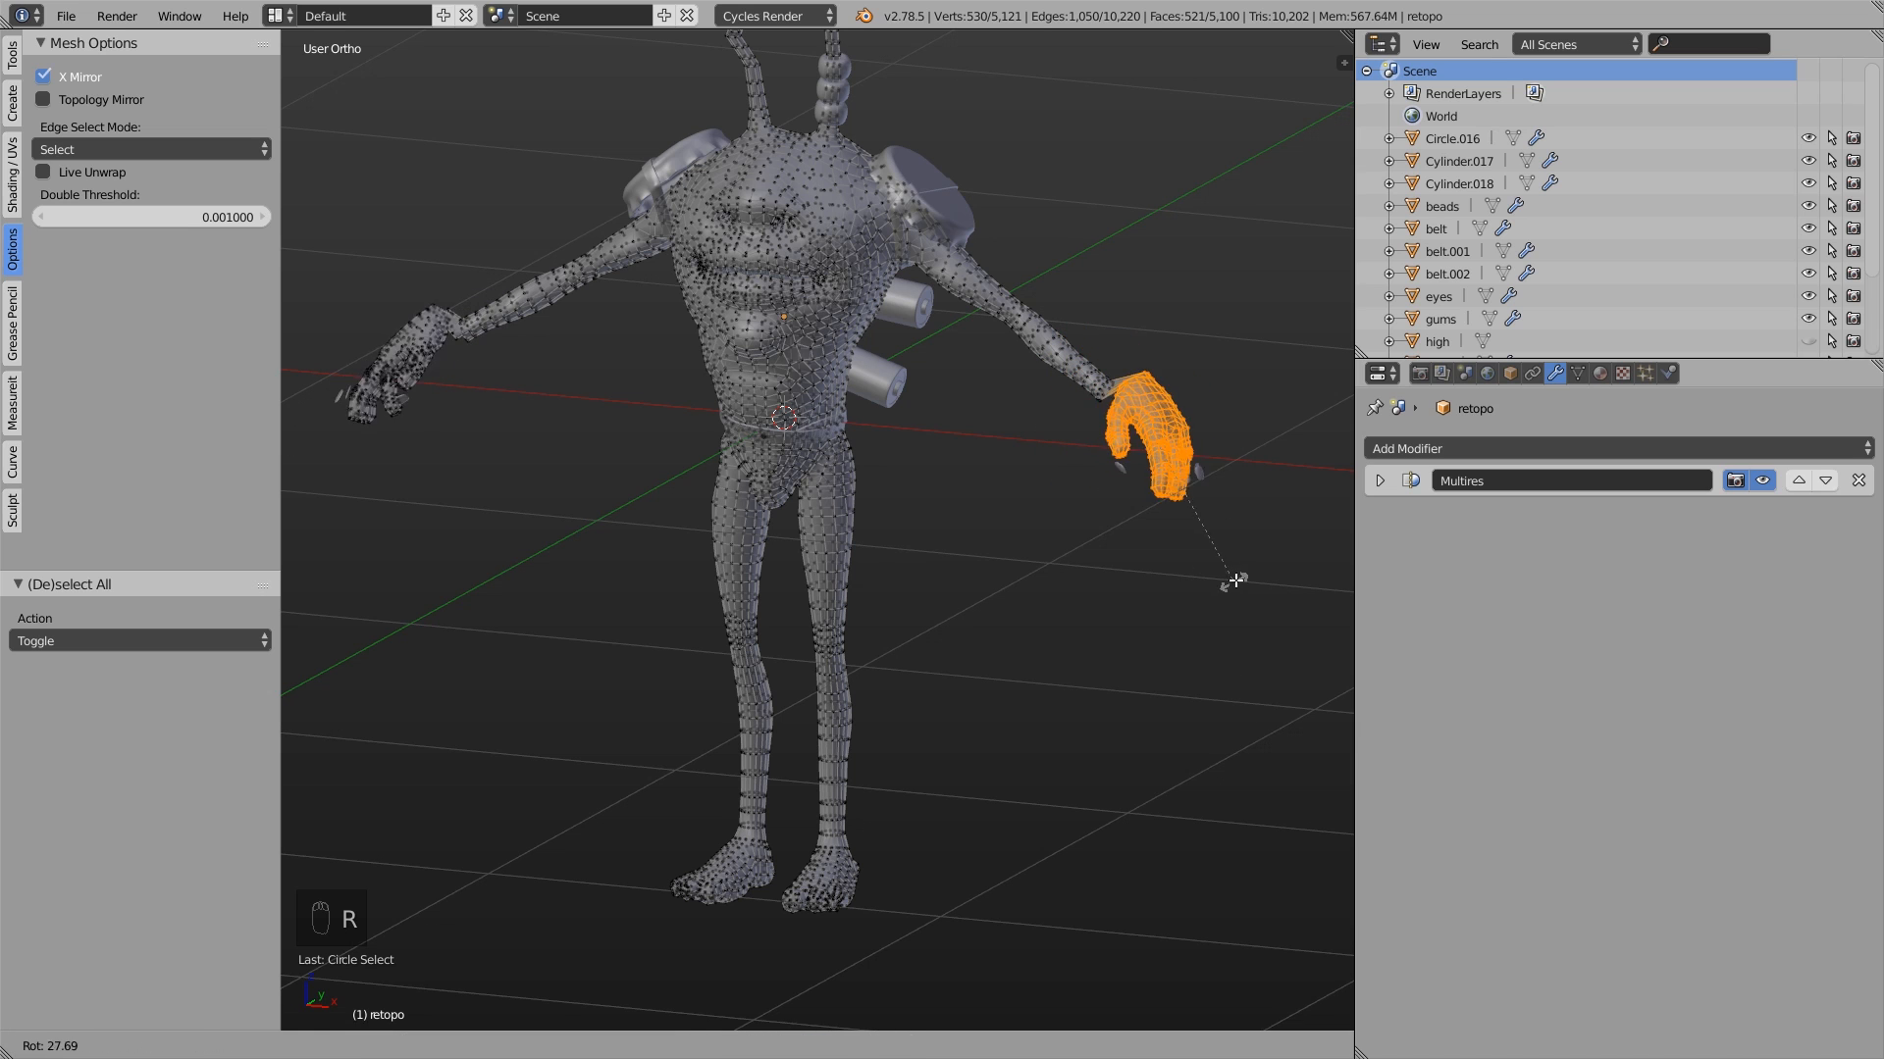
right_click(1233, 576)
- Select an edge loop around the forearm and try moving it with X Mirror active
scroll(1083, 300, "up", 3)
left_click(1020, 371, "alt")
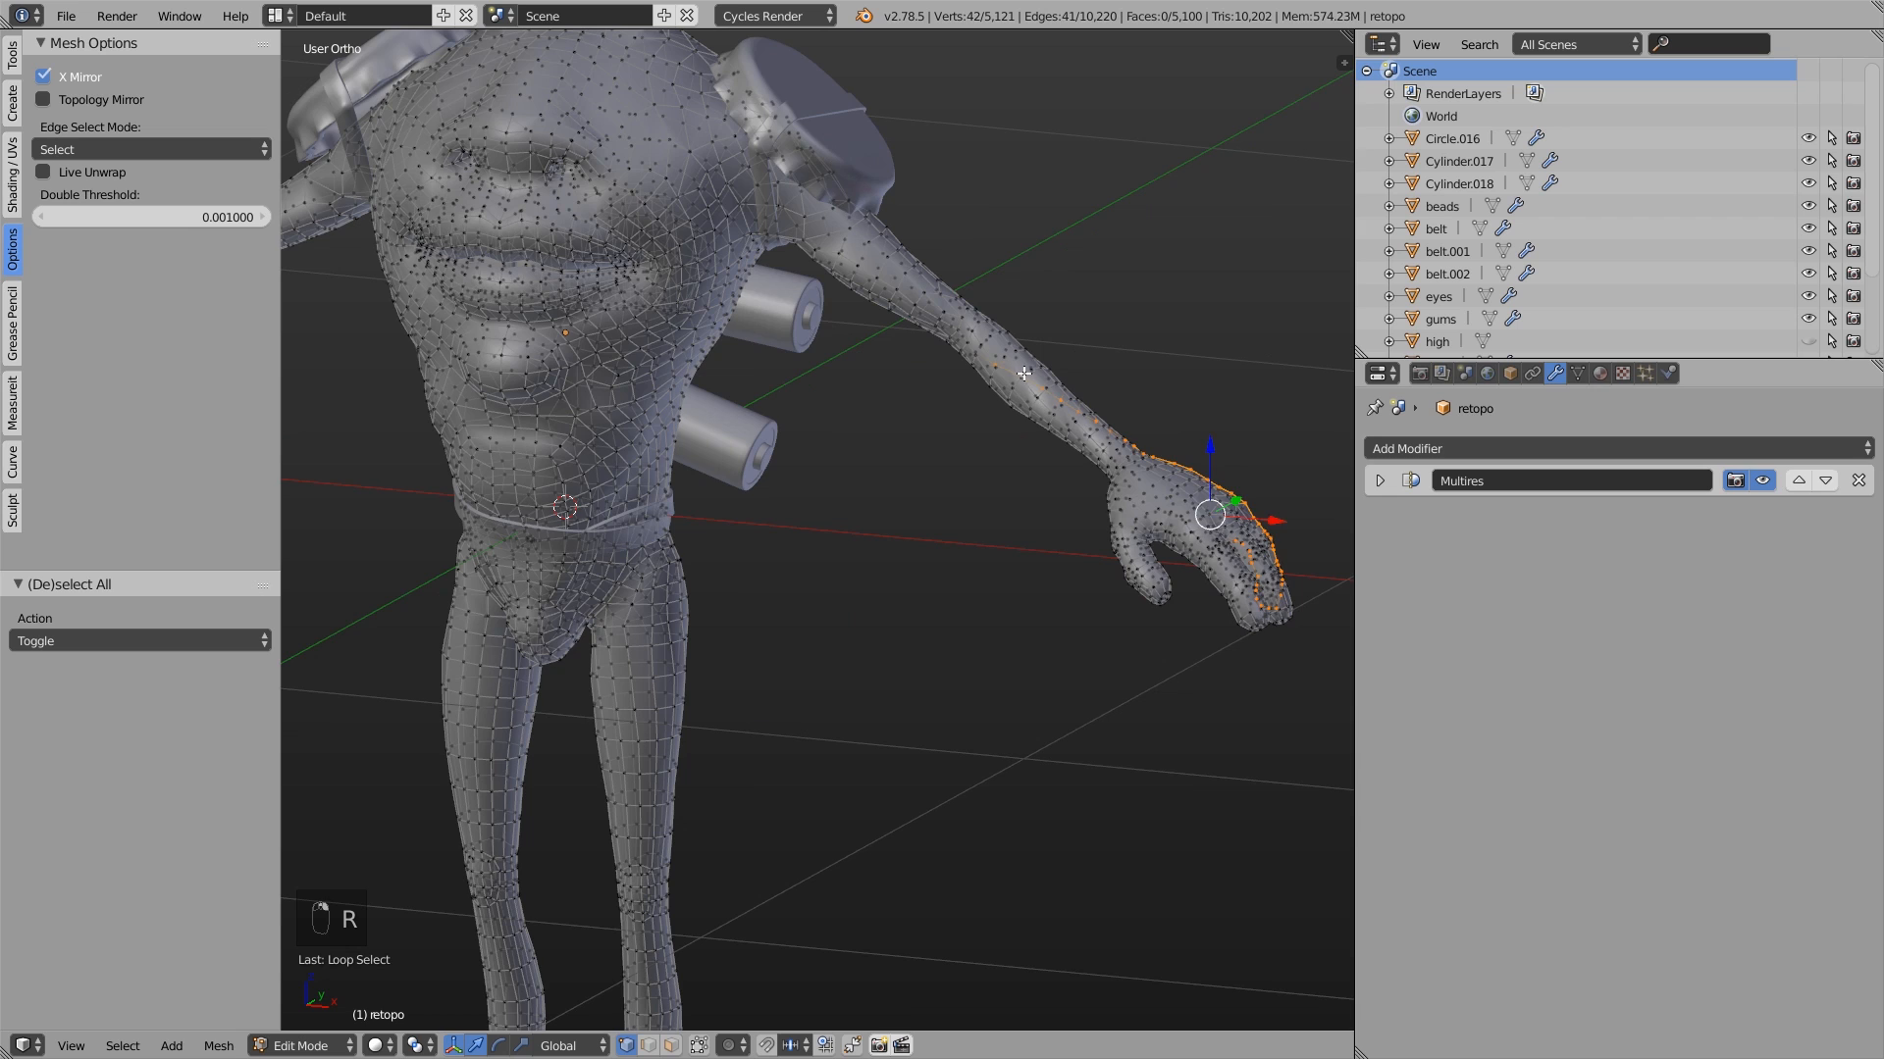
scroll(1030, 412, "down", 3)
middle_click_drag(1033, 426, 1070, 415, "shift")
key("g")
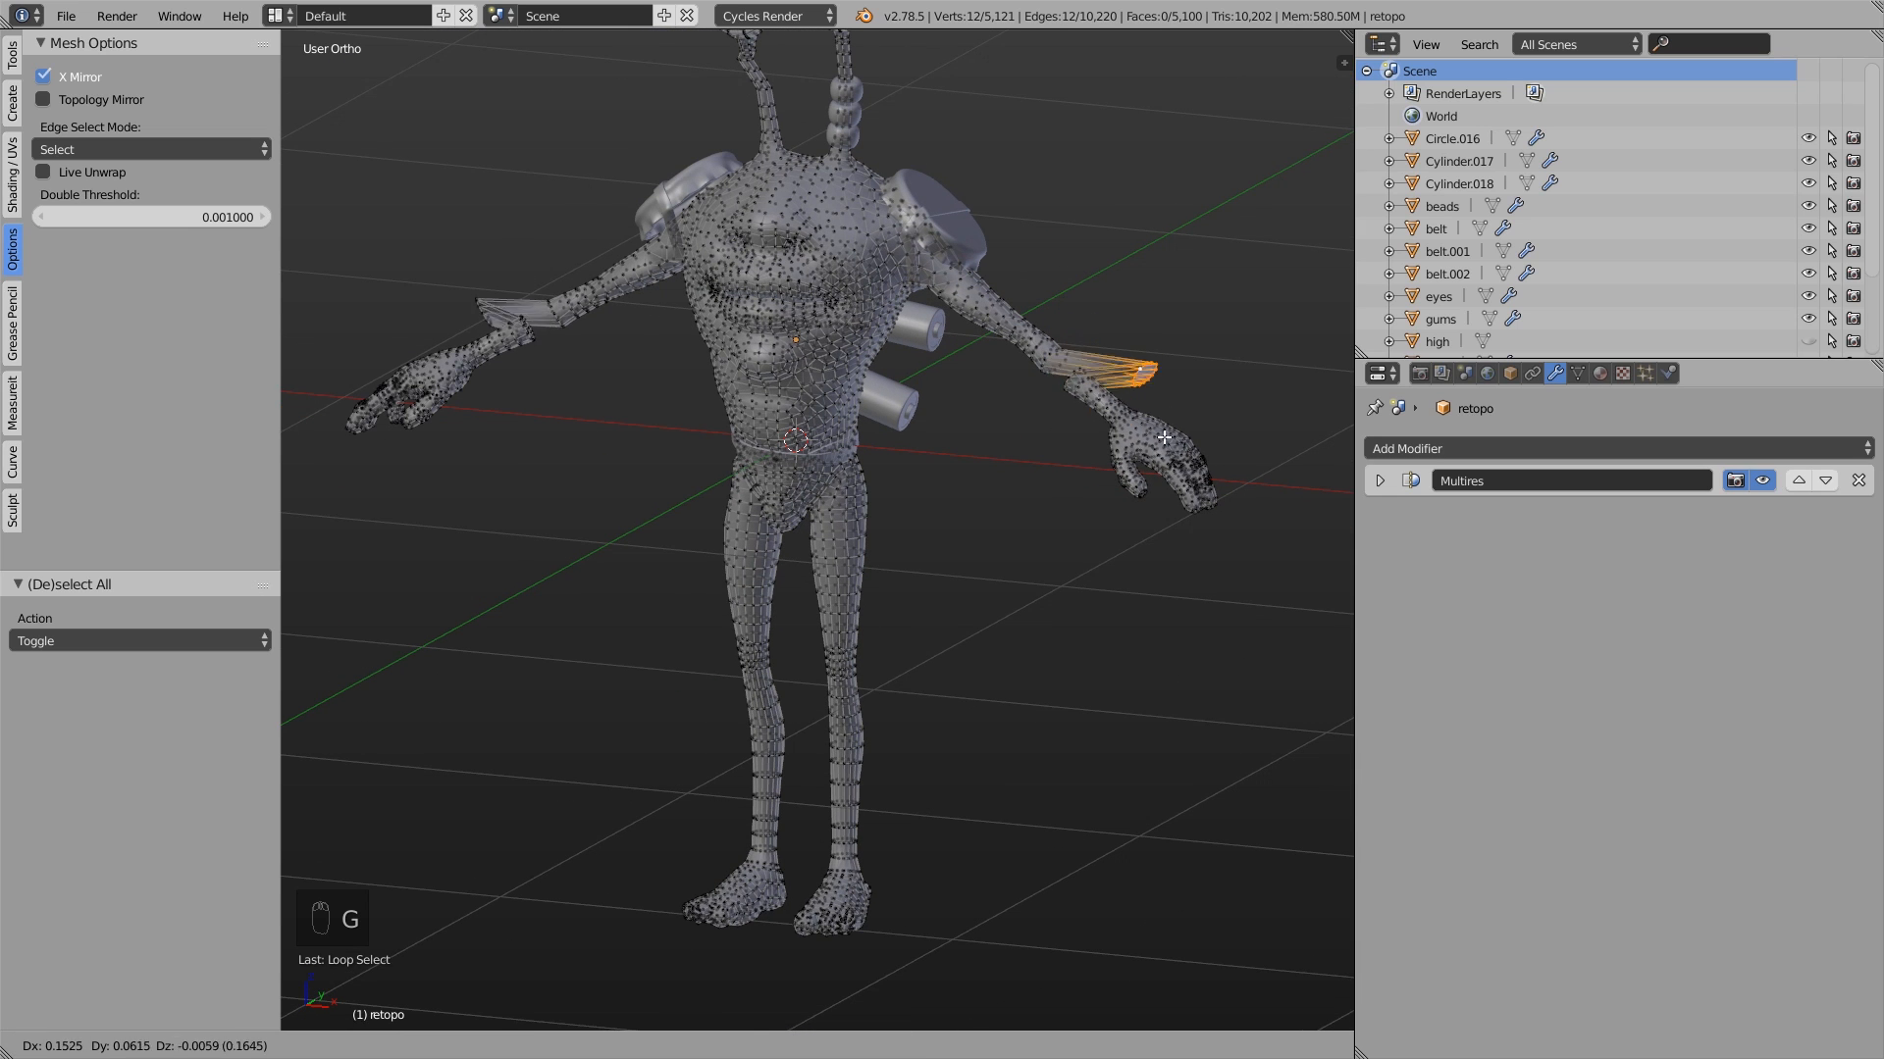
left_click(1101, 388)
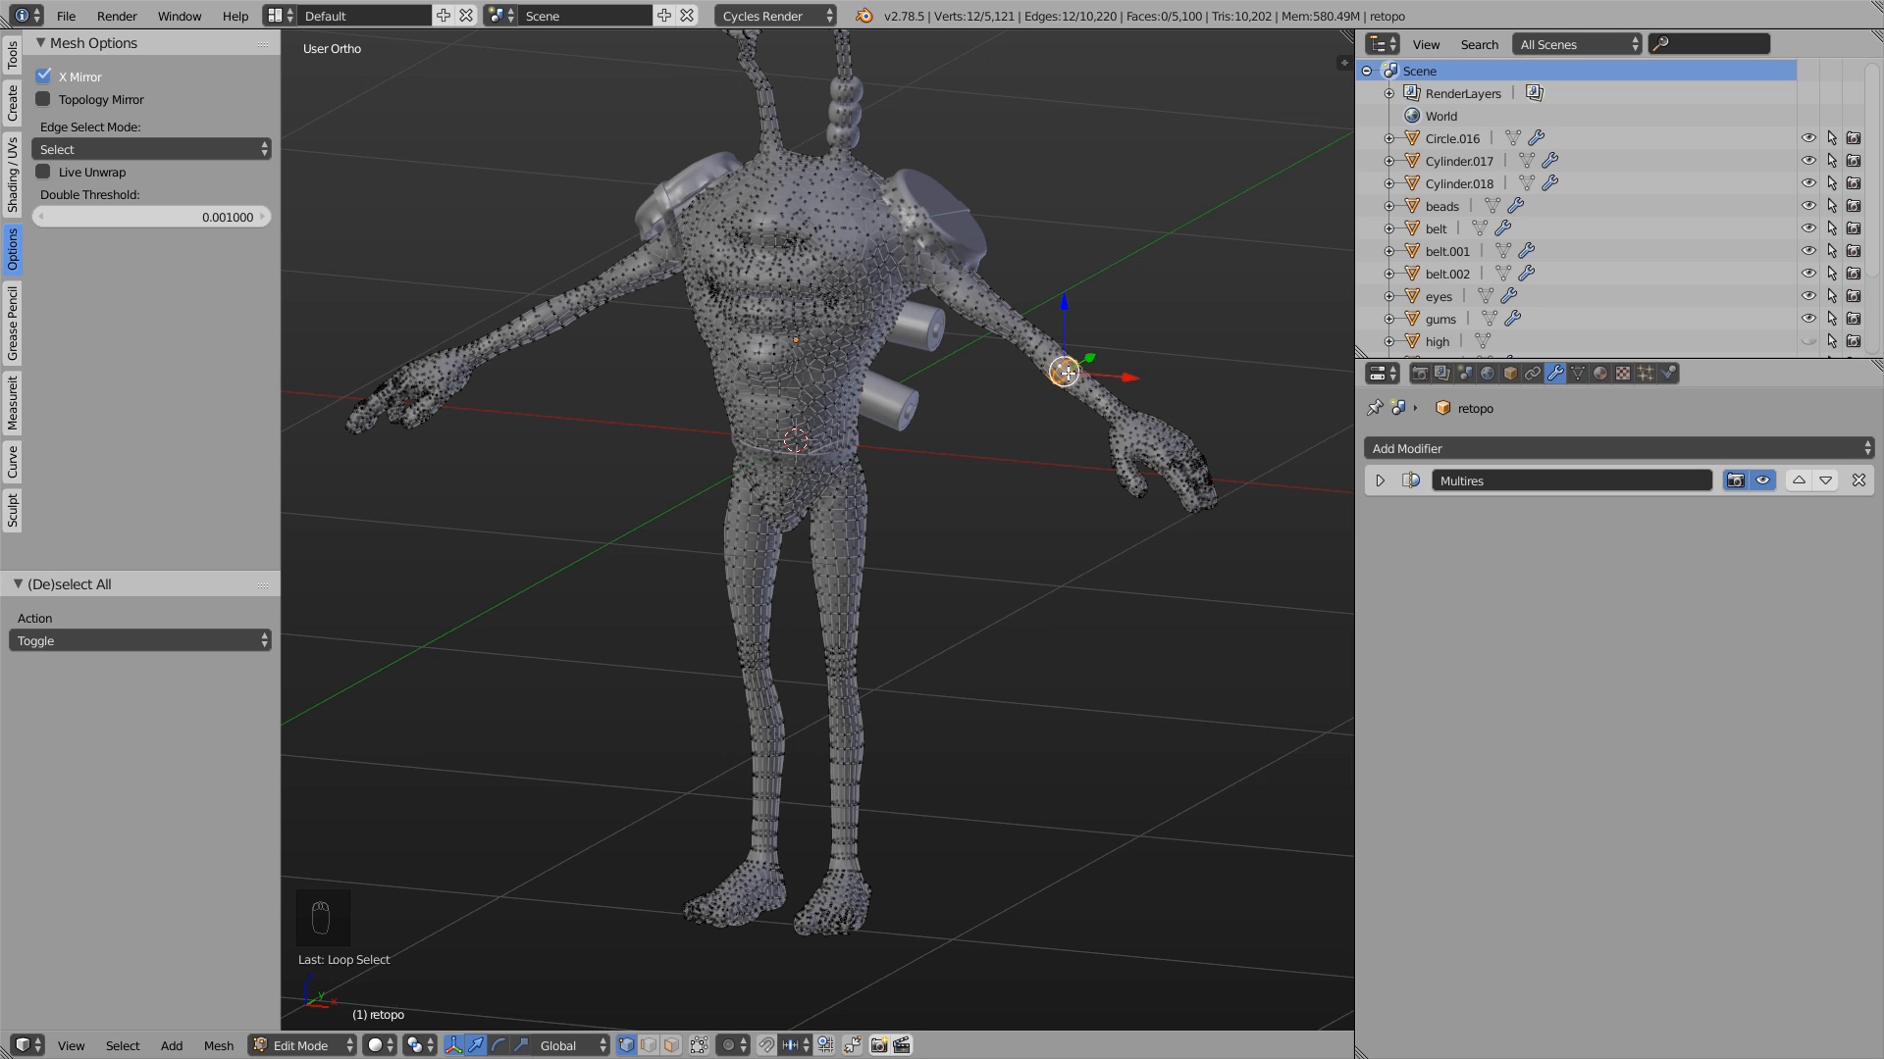
- Switch the character's mesh to edge selection mode
middle_click_drag(1048, 444, 1086, 439)
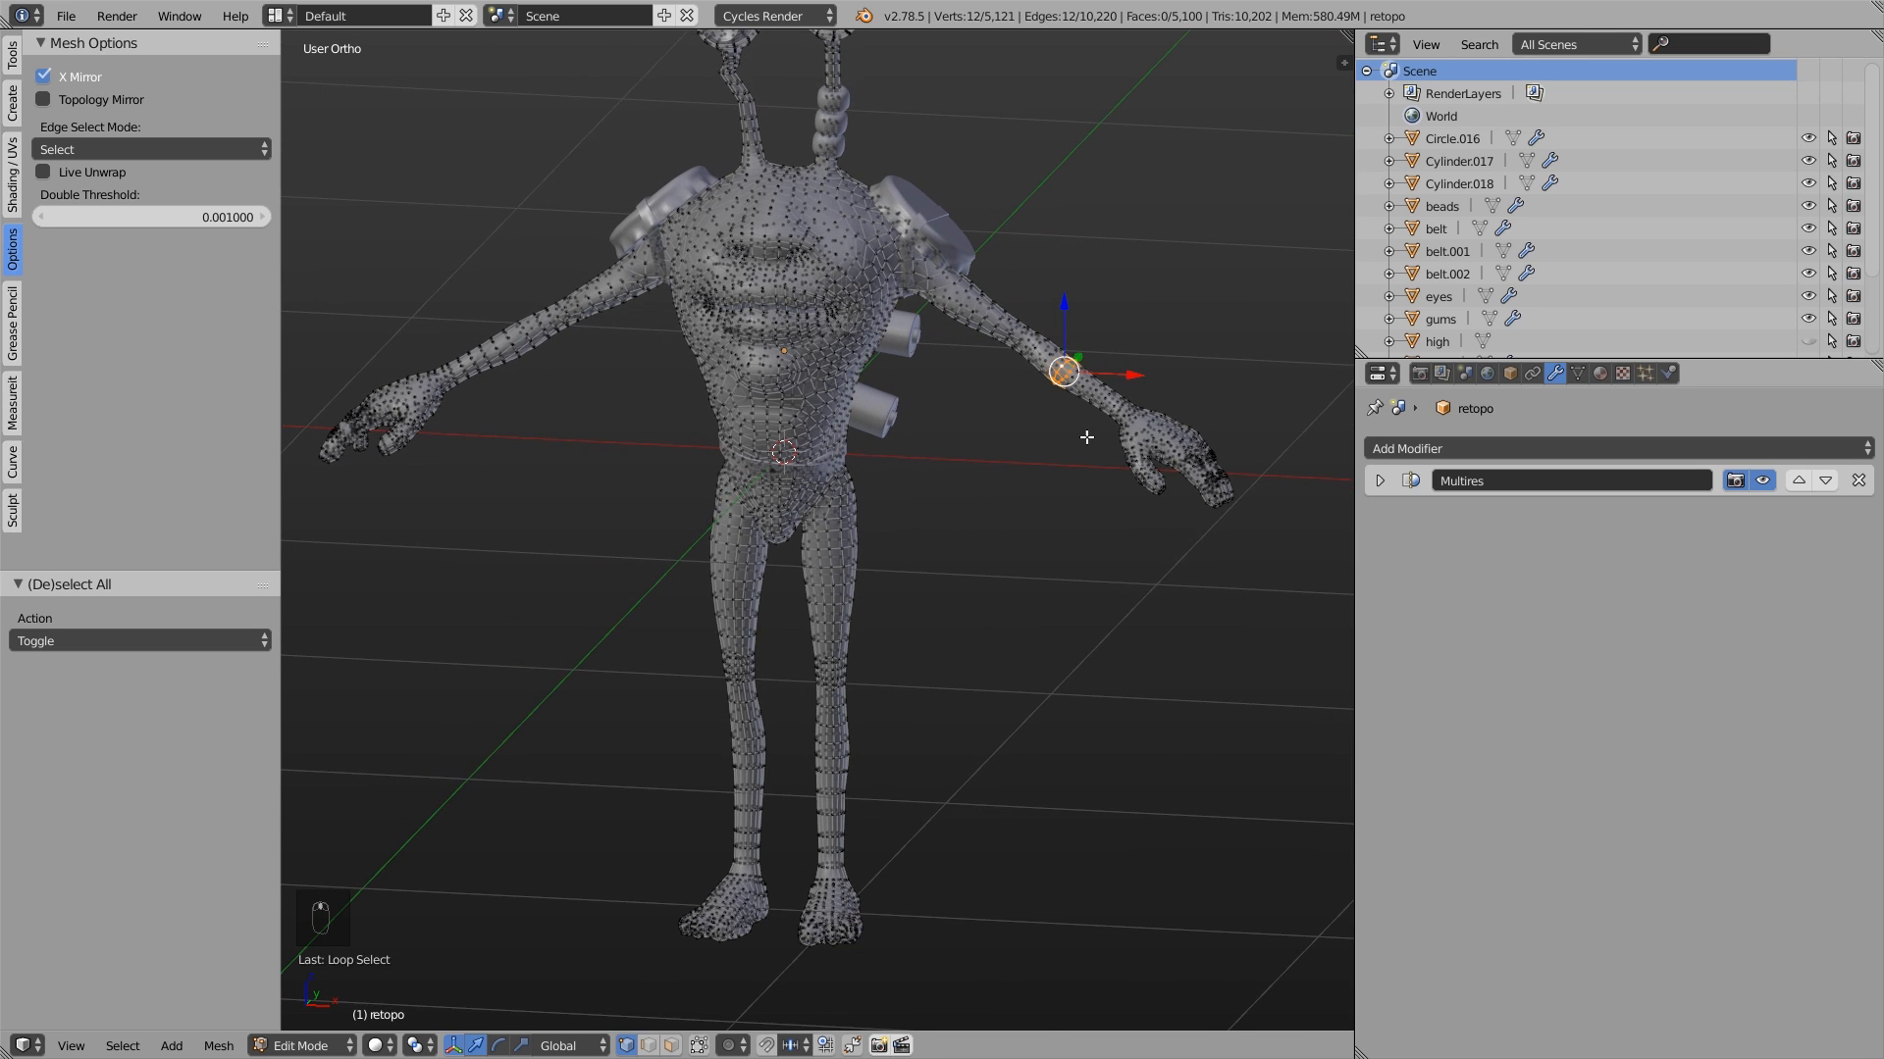
left_click(649, 1045)
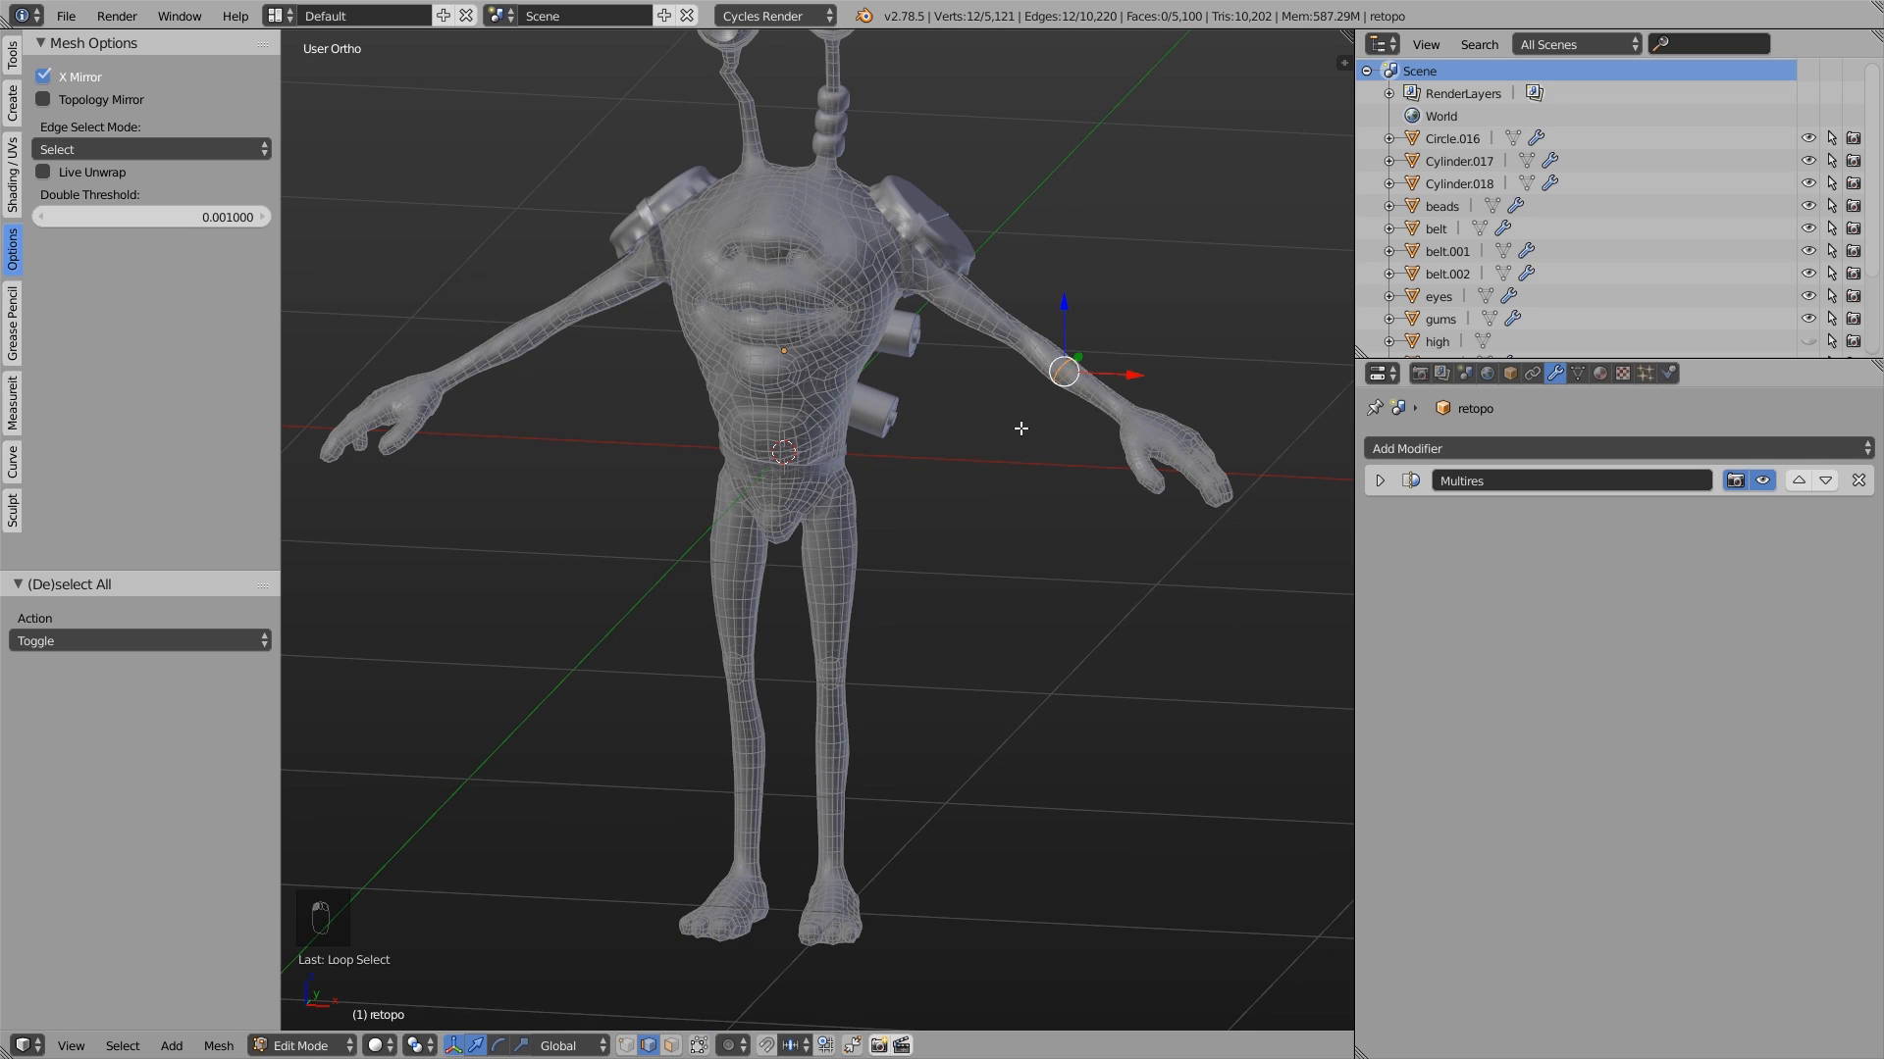
key("ctrl+x")
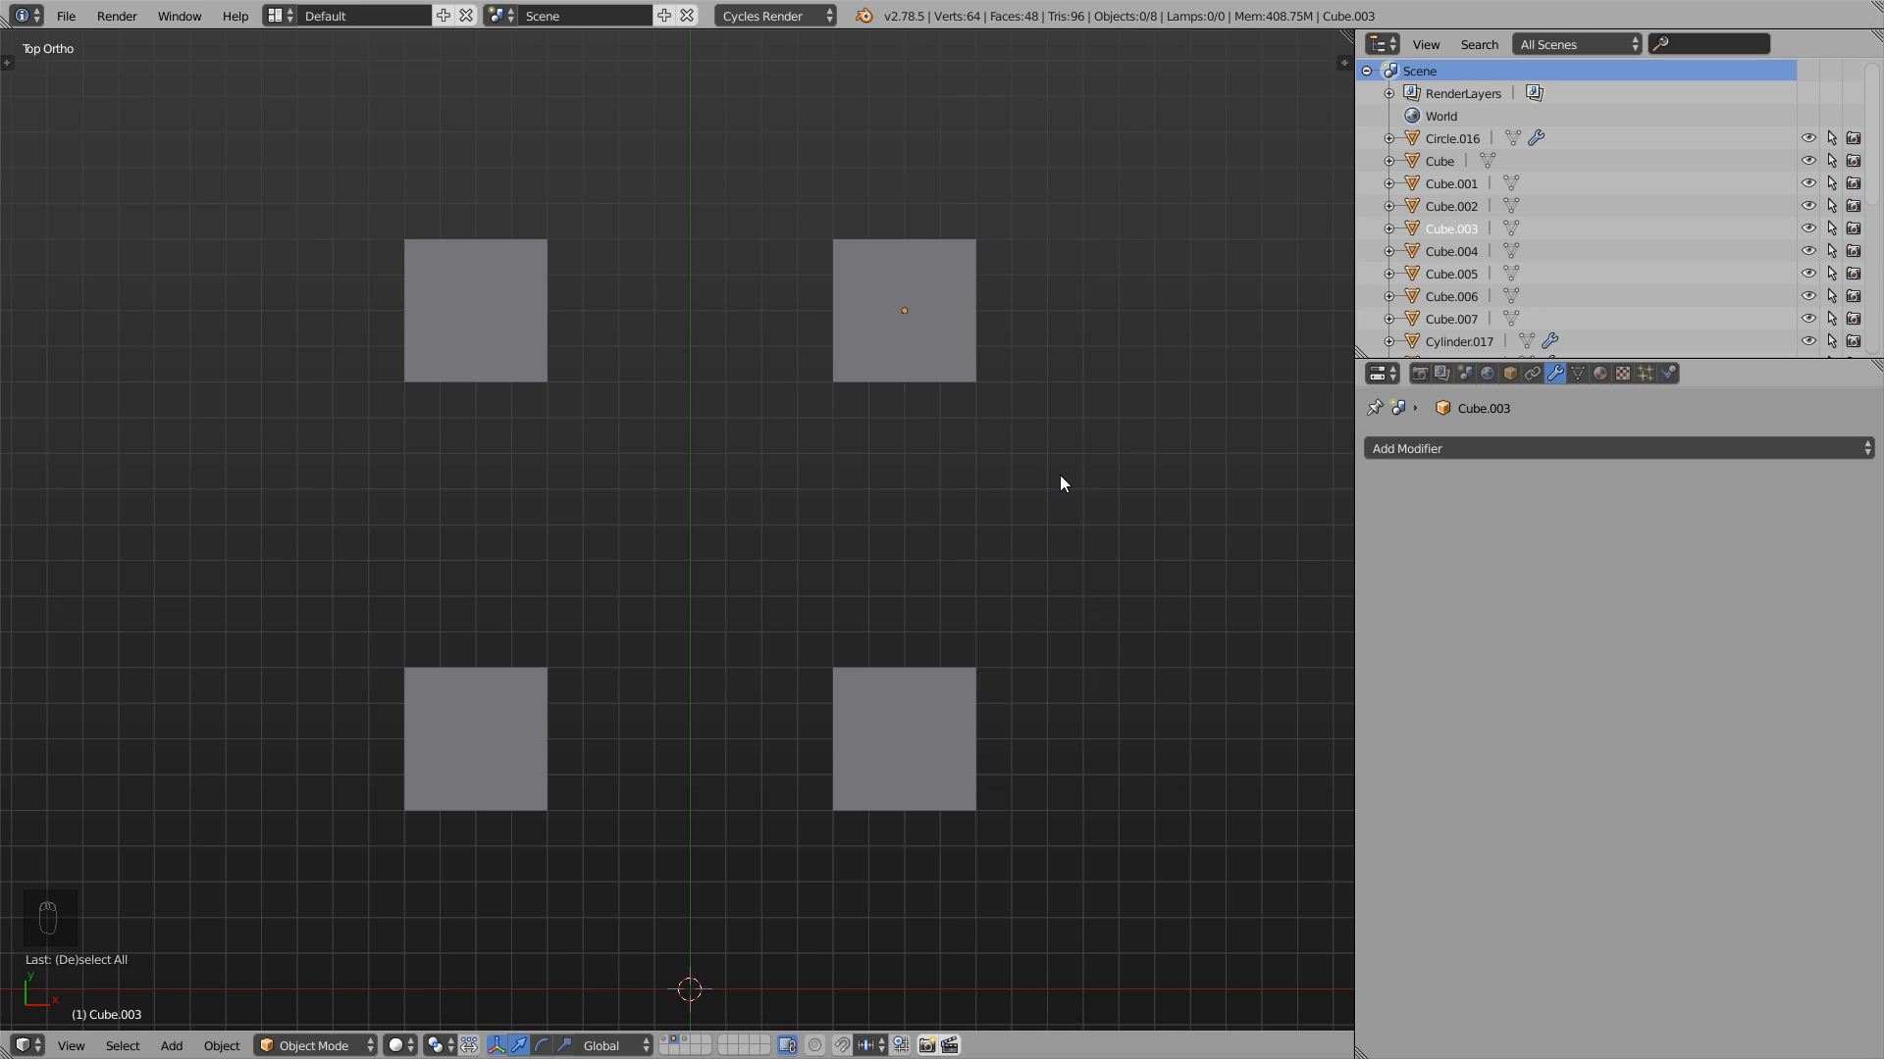
- Select the four cubes arranged in a square in the top view
left_click(904, 323)
left_click(494, 322, "shift")
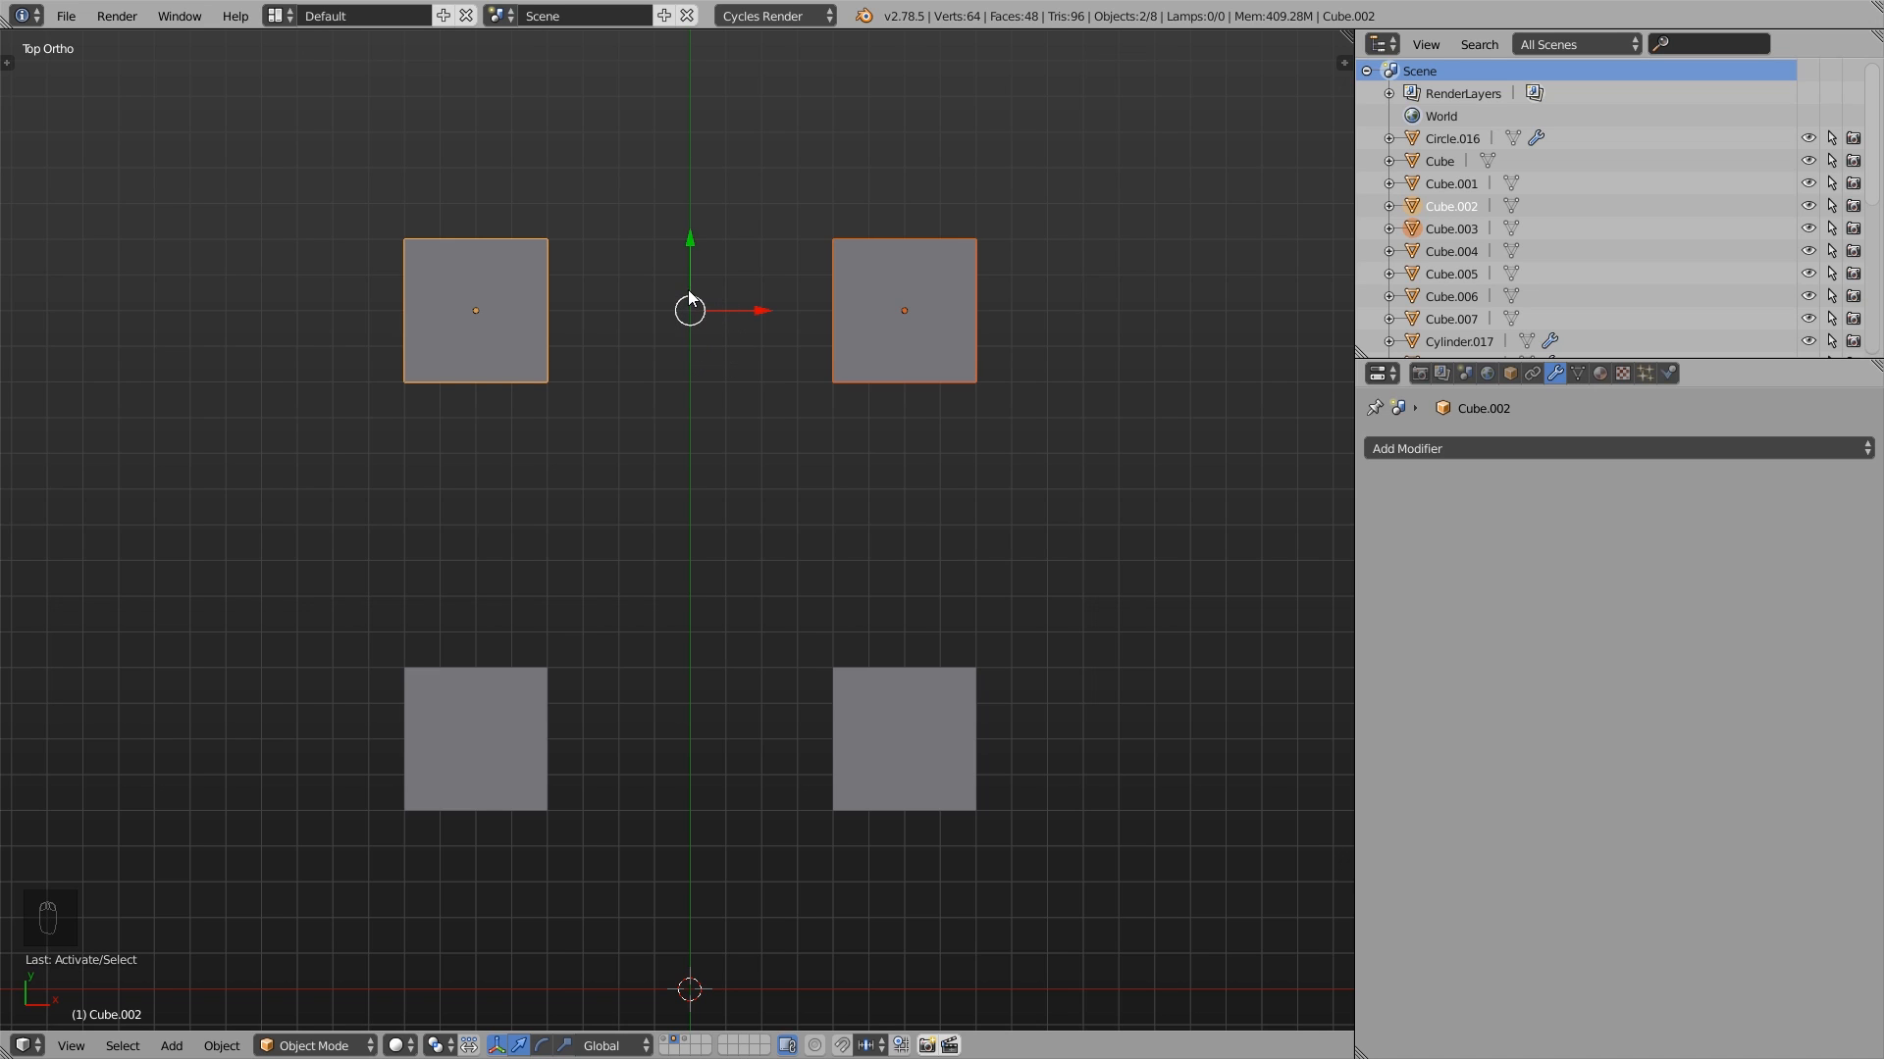
left_click(531, 735, "shift")
left_click(892, 765, "shift")
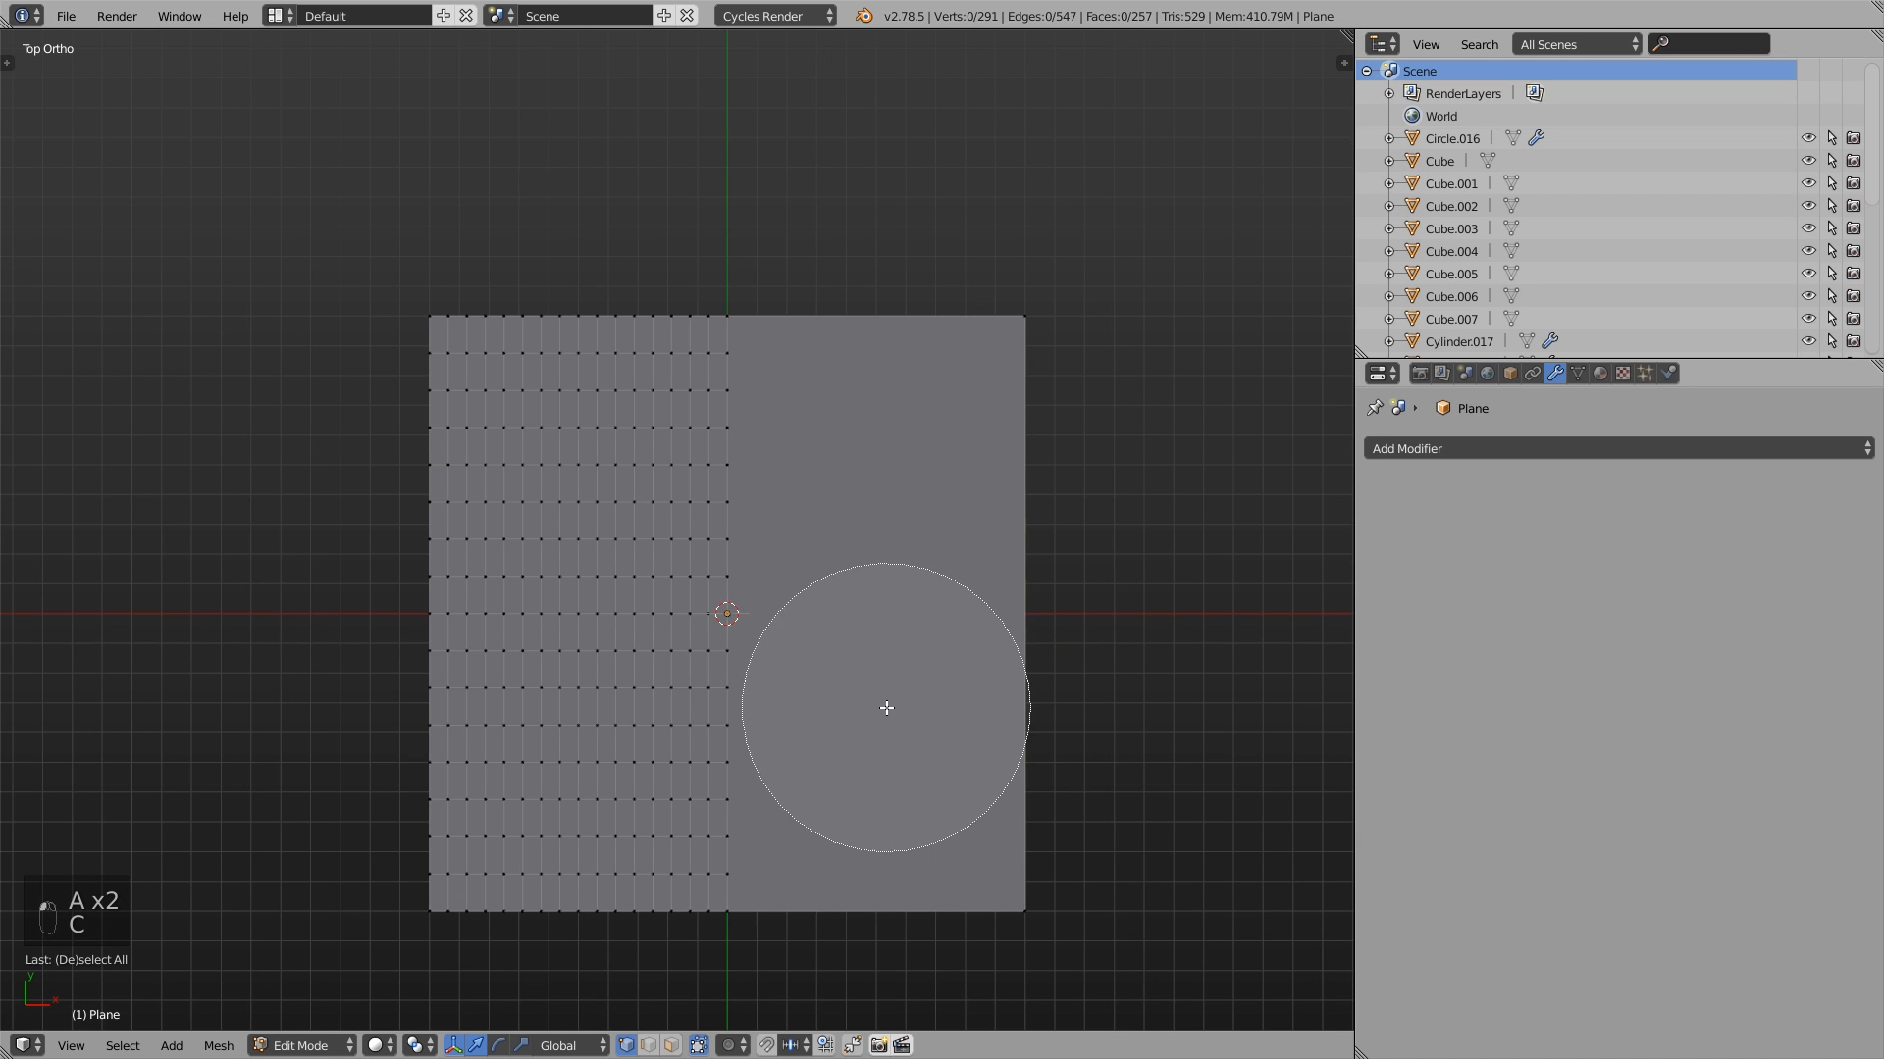
- Circle-select all of the half-subdivided plane's vertices and try rotating and scaling them about their median point
mouse_move(903, 820)
left_mouse_down()
mouse_move(1026, 468)
mouse_move(984, 328)
mouse_move(790, 340)
mouse_move(707, 425)
mouse_move(699, 821)
mouse_move(517, 898)
mouse_move(529, 559)
mouse_move(484, 315)
left_mouse_up()
key("Escape")
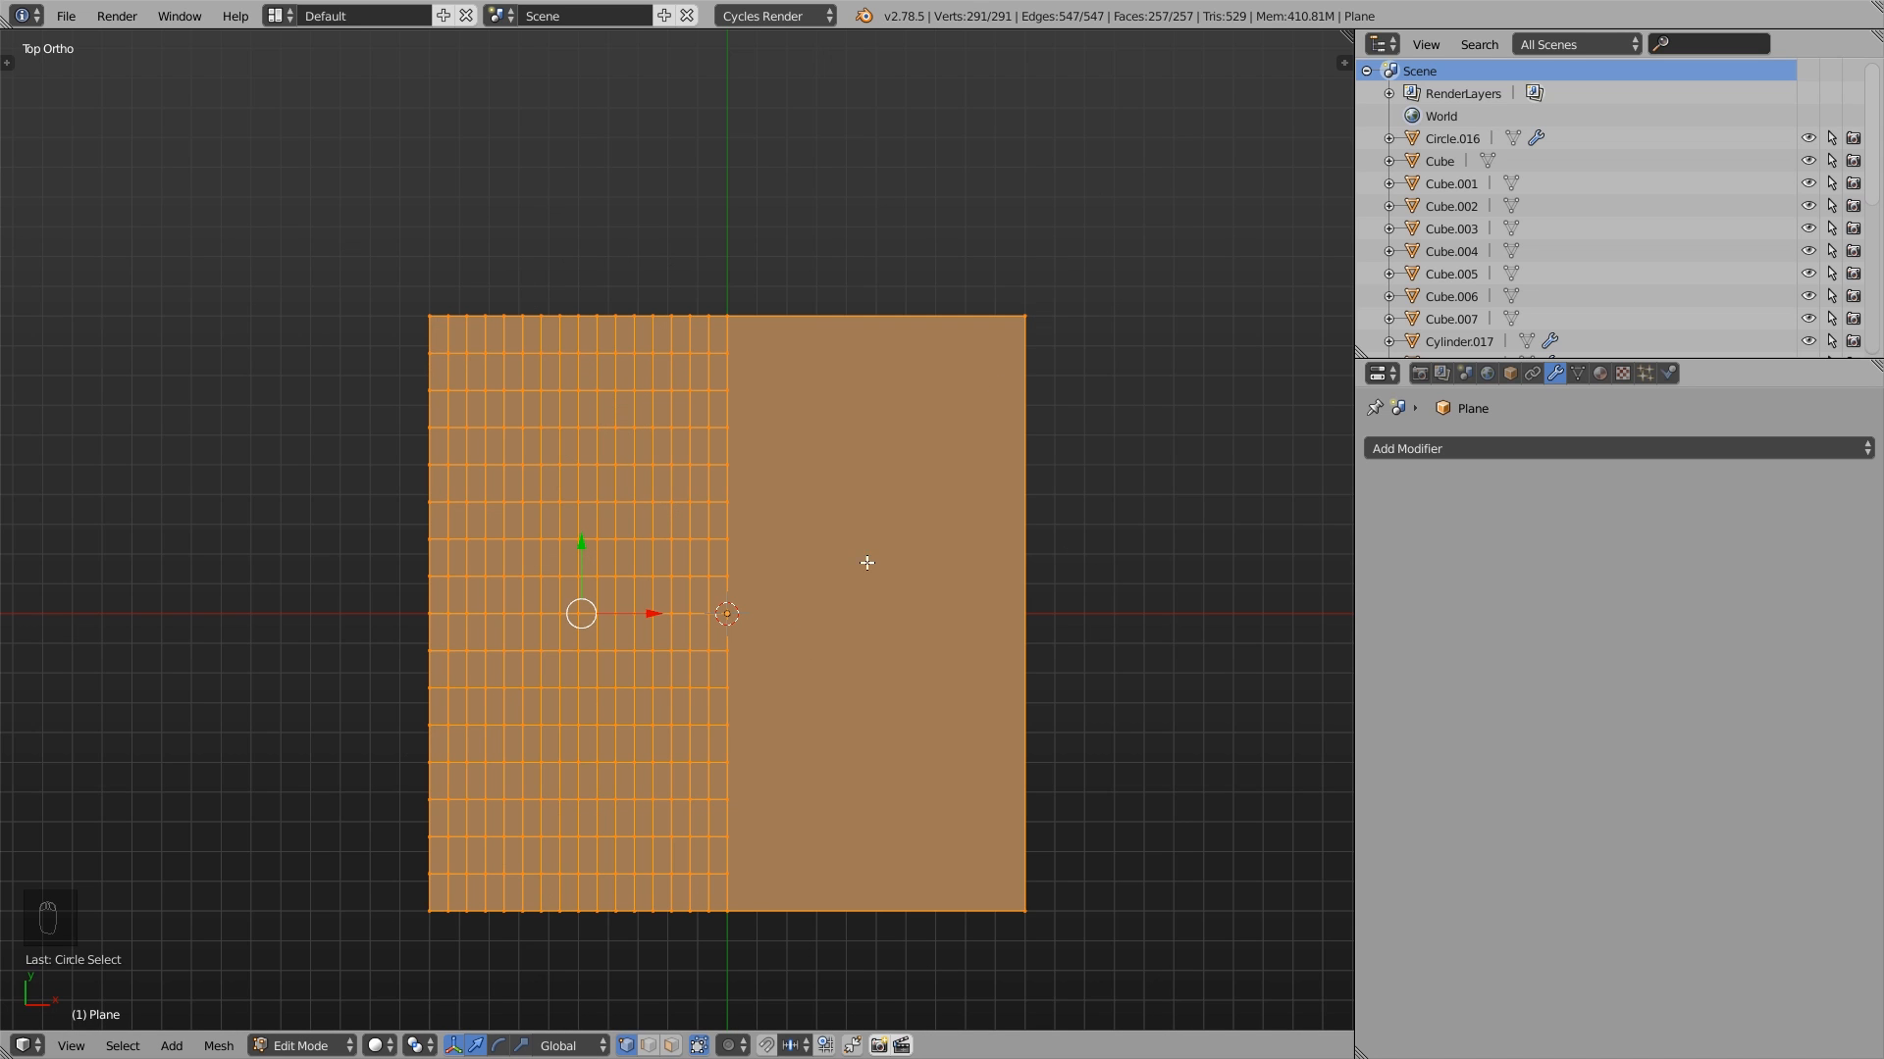
key("r")
right_click(912, 63)
key("s")
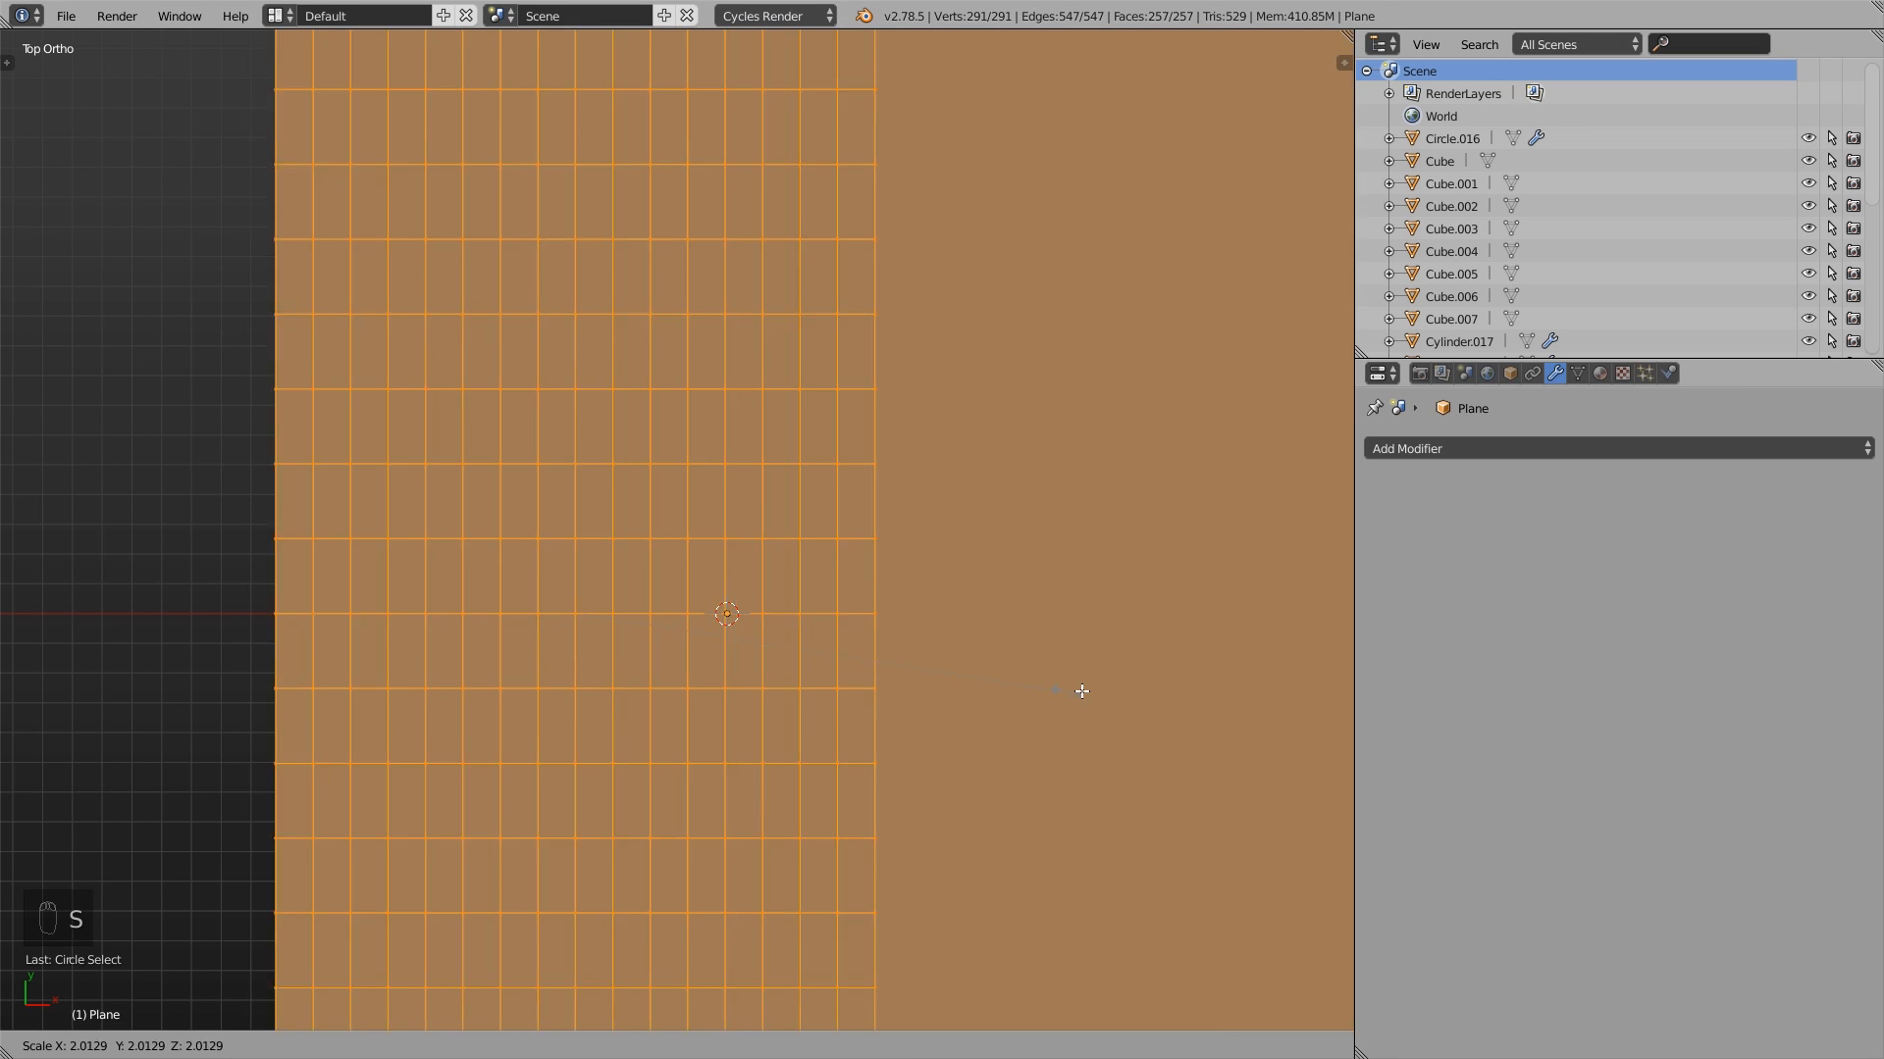
right_click(750, 664)
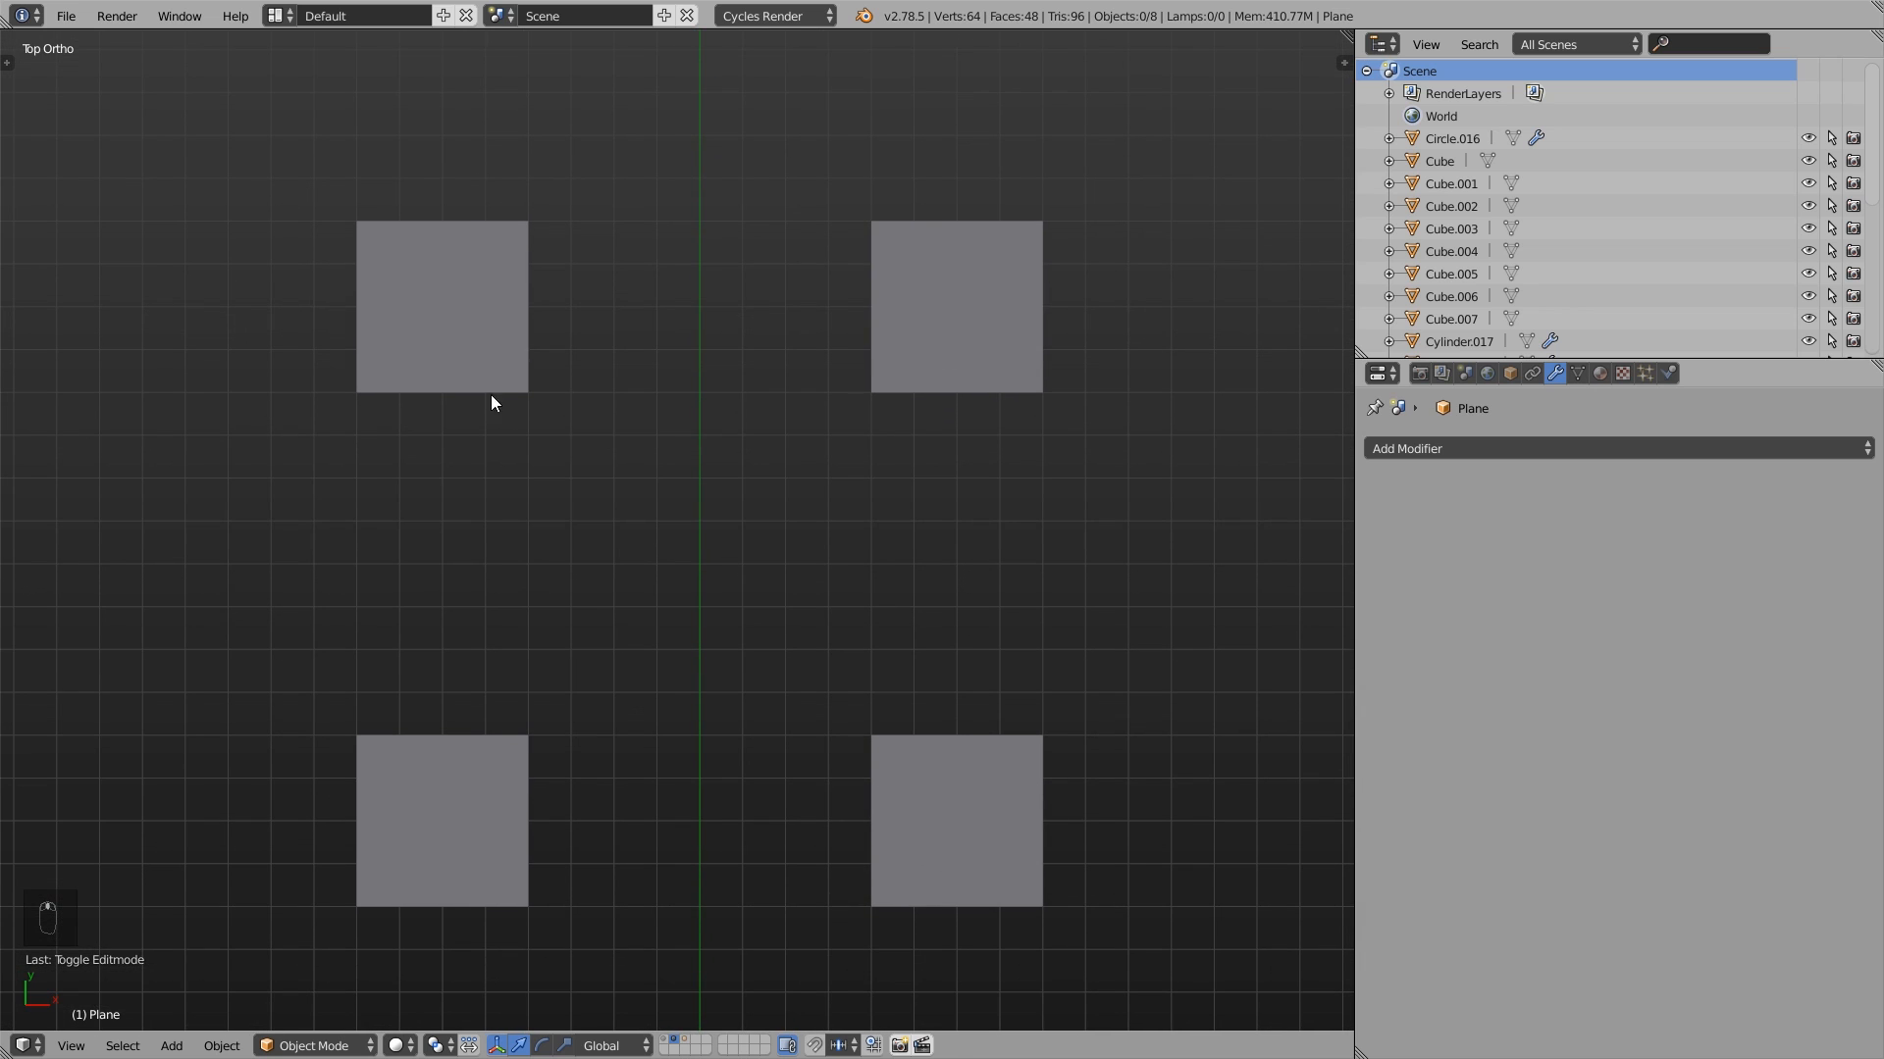
- Select the four cubes with centred origins and try rotating and scaling them together
right_click(462, 316)
right_click(952, 323, "shift")
right_click(962, 864, "shift")
right_click(447, 824, "shift")
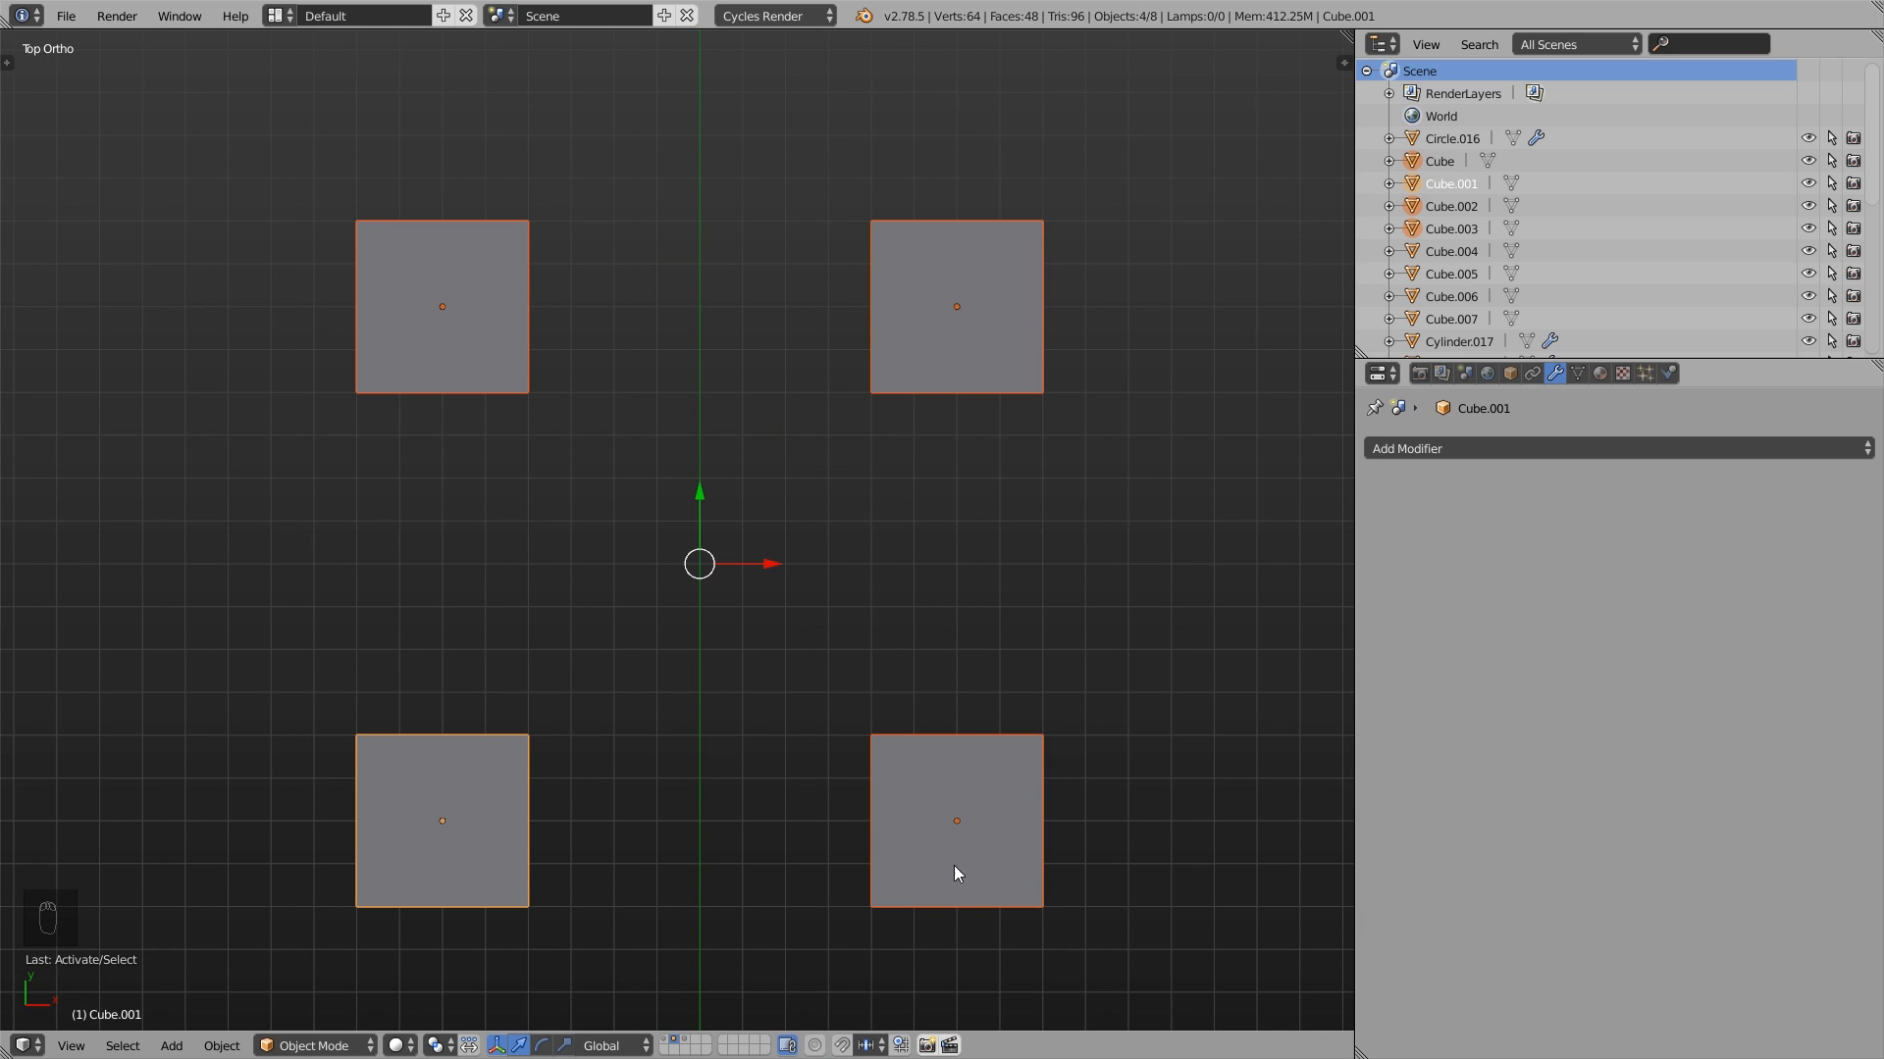
key("r")
right_click(986, 775)
key("s")
right_click(883, 795)
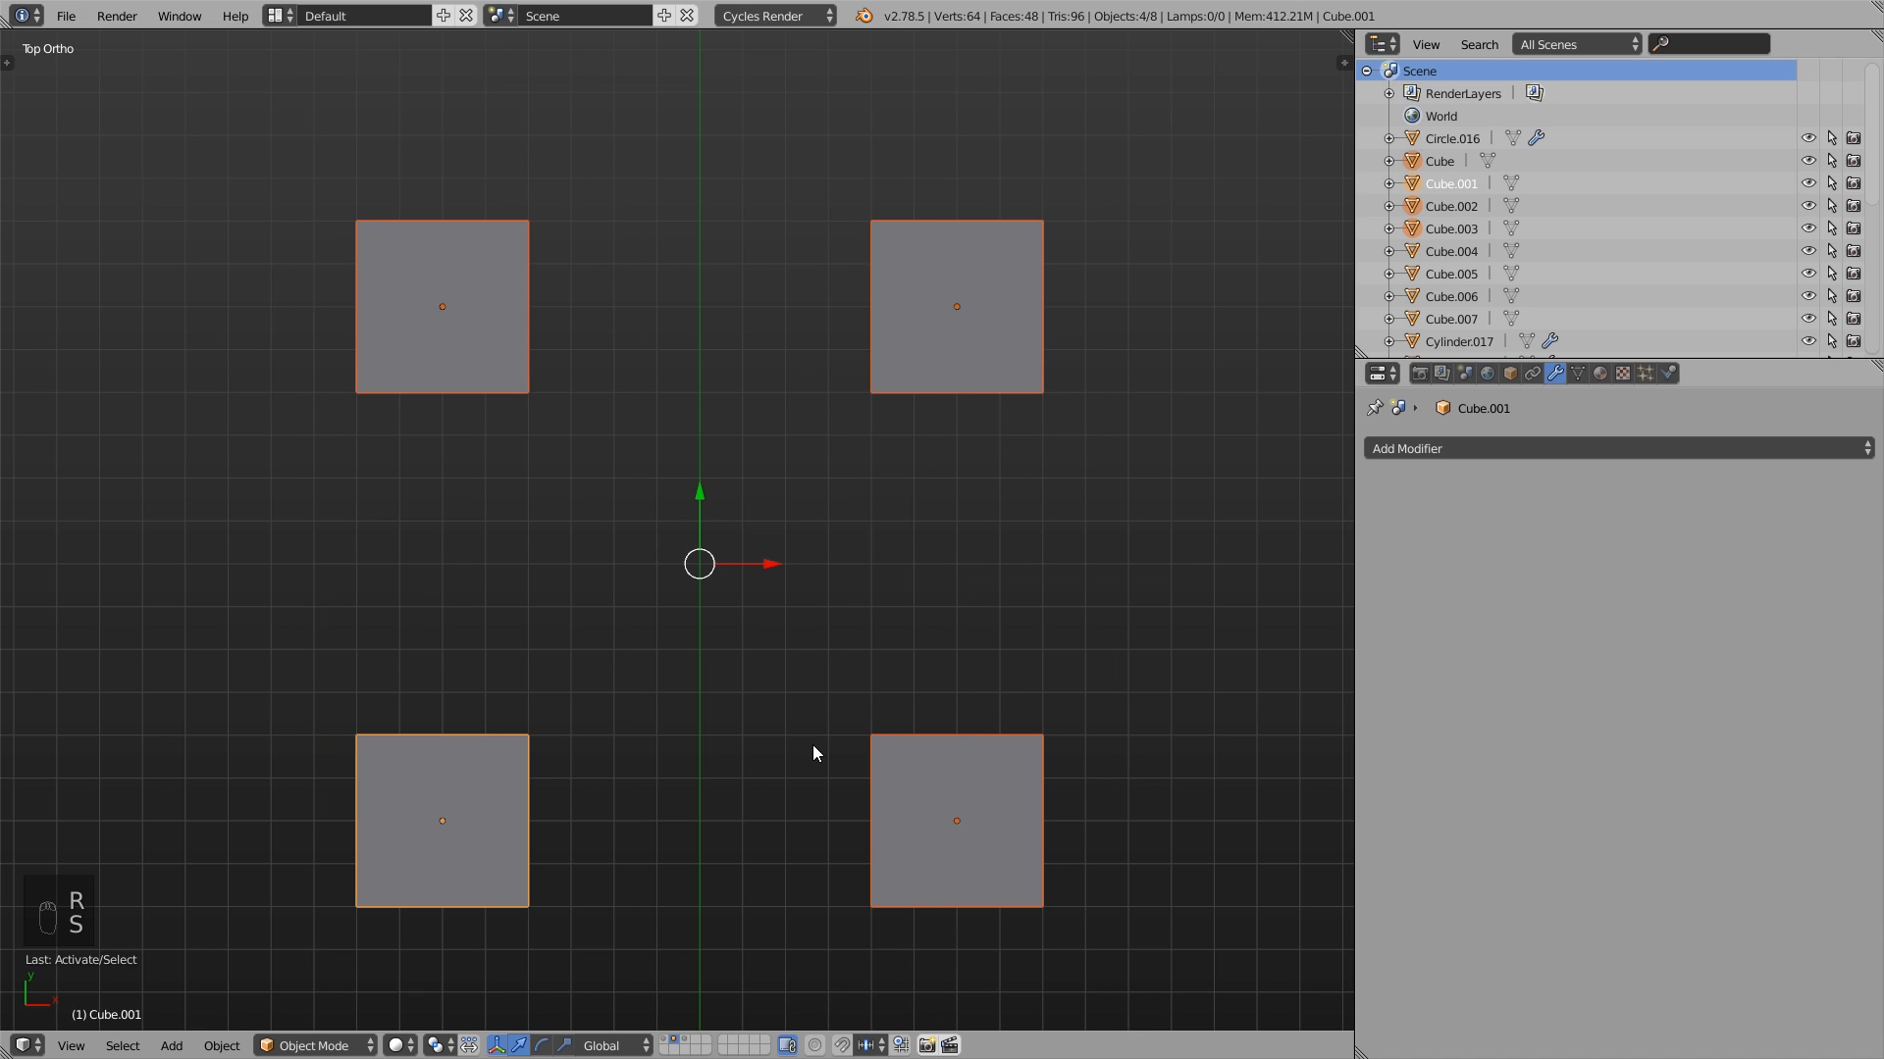
- Deselect everything, select the other four cubes with scattered origins, and try rotating them as a group
key("a")
middle_click_drag(905, 842, 903, 788, "shift")
left_click(951, 265, "shift")
left_click(473, 292, "shift")
left_click(454, 849, "shift")
left_click(902, 731, "shift")
middle_click_drag(967, 677, 959, 703, "shift")
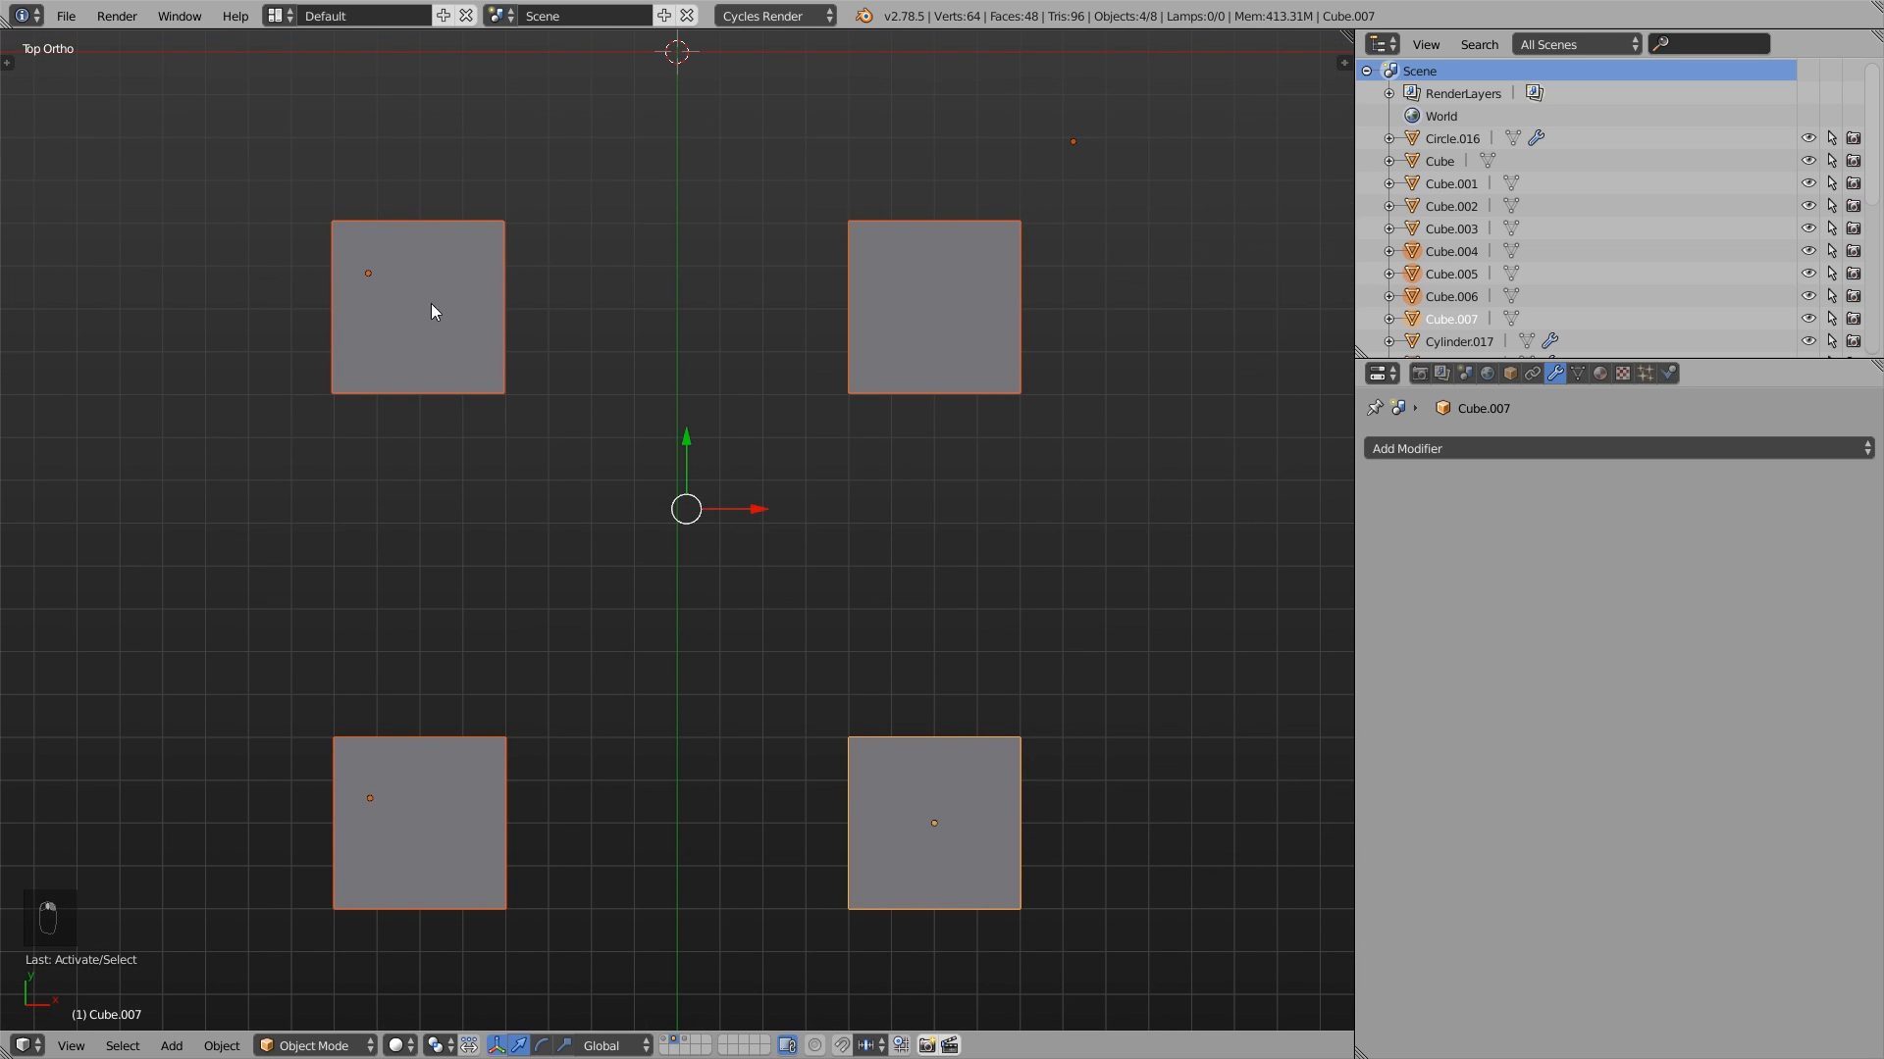
key("r")
right_click(856, 808)
- Set the pivot point to 3D Cursor for the four selected cubes
scroll(757, 543, "down", 1)
middle_click_drag(764, 391, 766, 578, "shift")
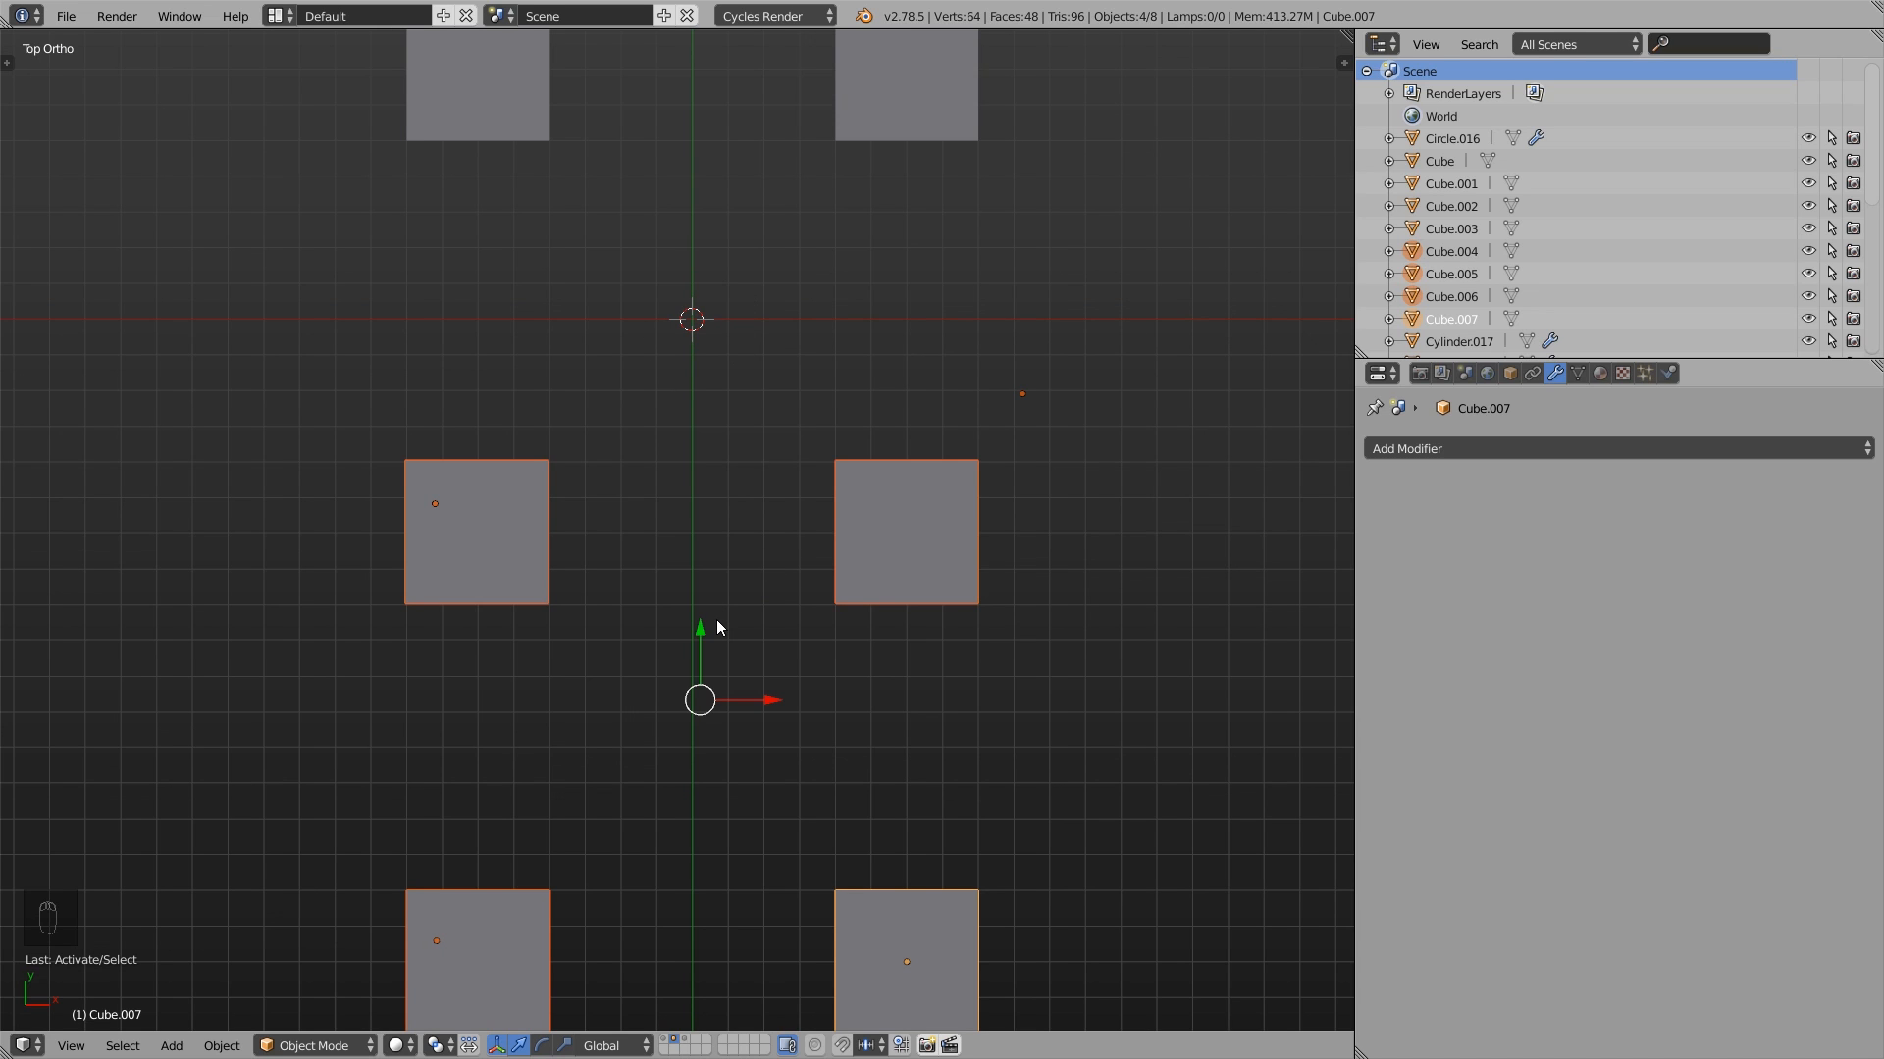
left_click(438, 1046)
left_click(455, 994)
- Place the 3D cursor at several spots around the cubes, ending at one selected cube's outer corner nearest the red X axis
left_click(229, 675)
left_click(295, 357)
left_click(620, 419)
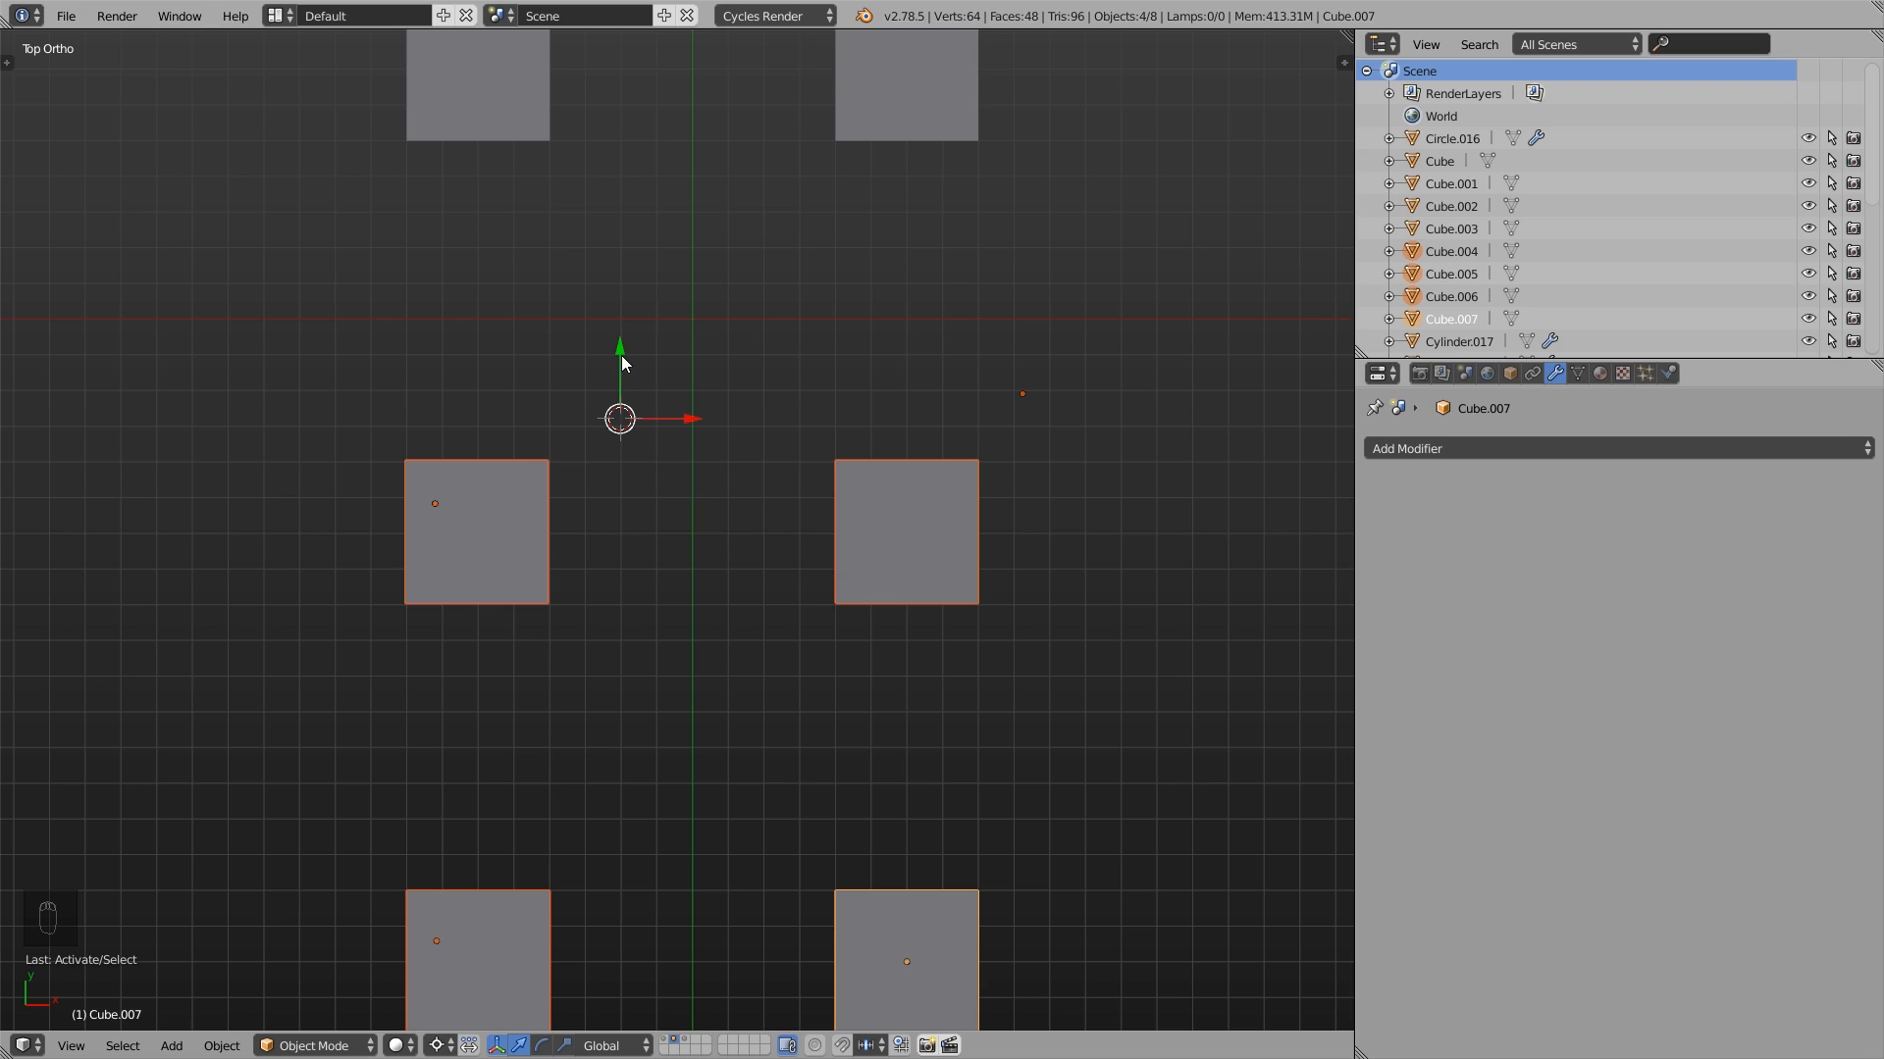
left_click(706, 650)
left_click(846, 699)
left_click(997, 462)
left_click(926, 372)
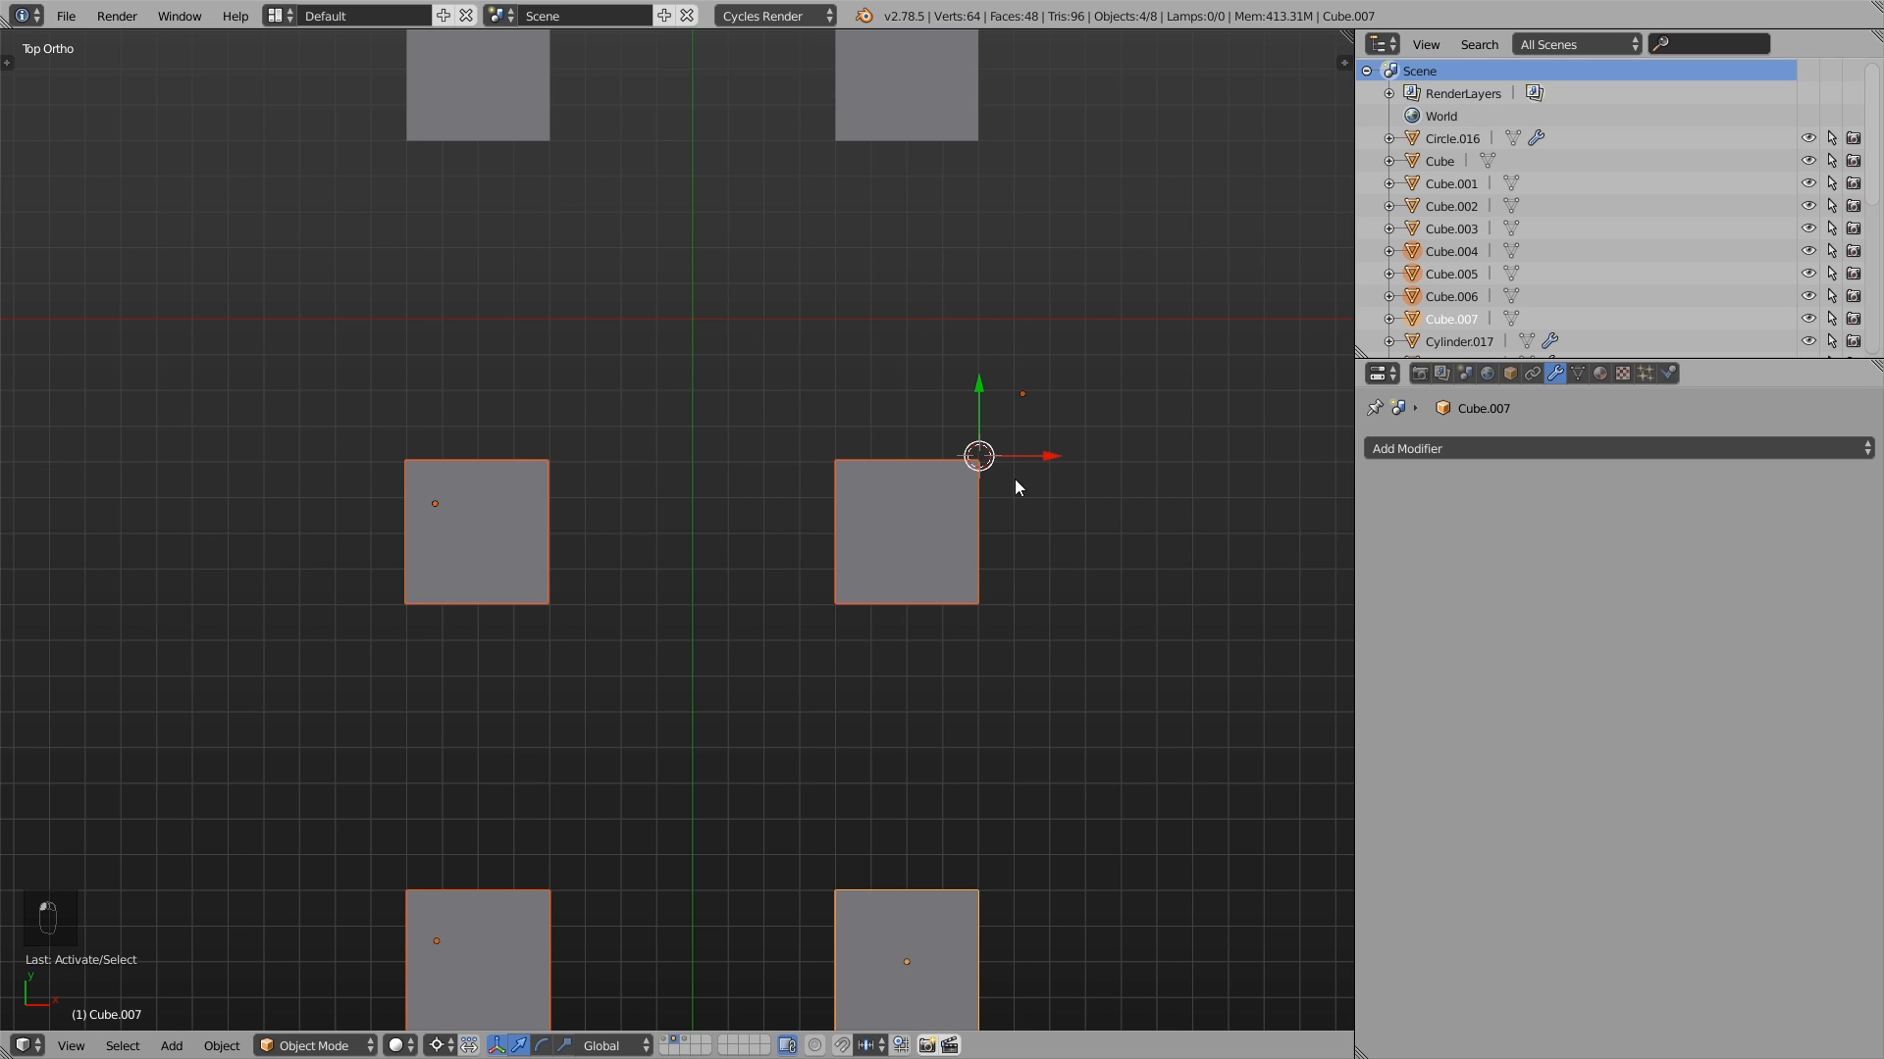
- Try rotating and scaling the four selected cubes around the 3D cursor
key("r")
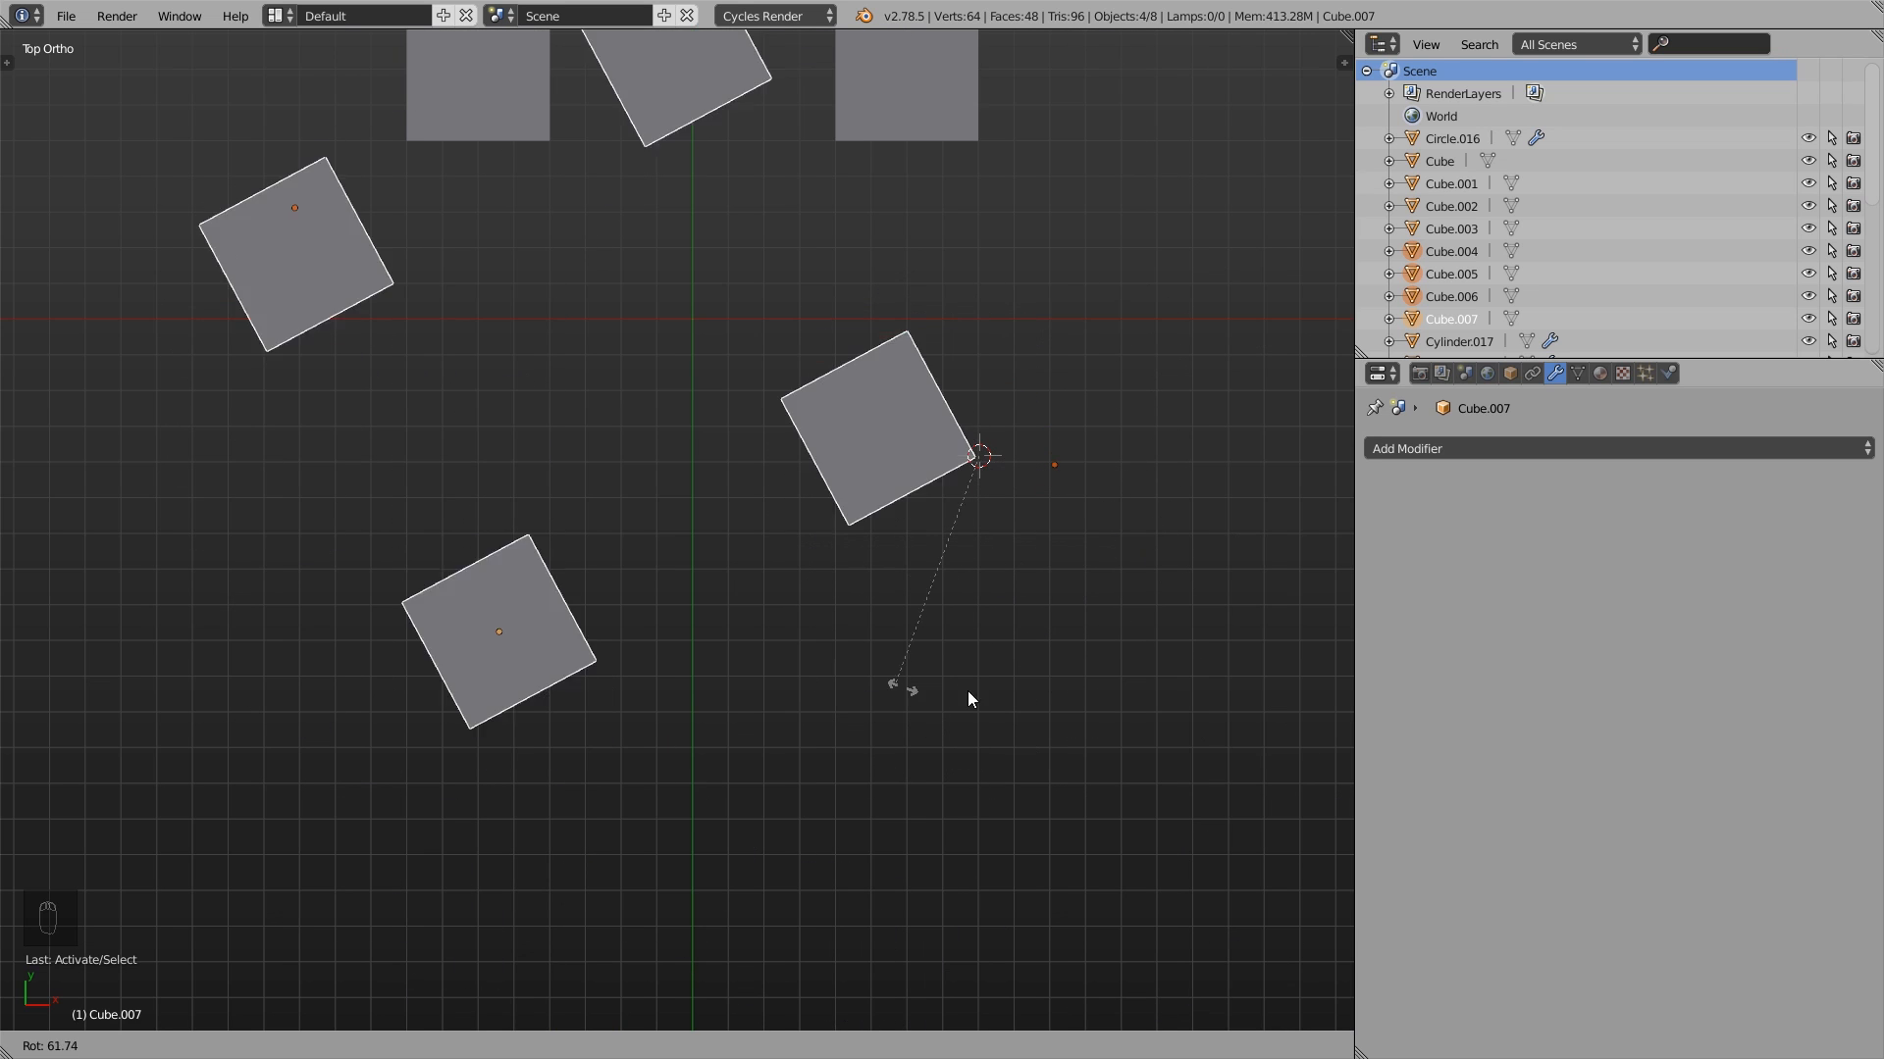
key("Escape")
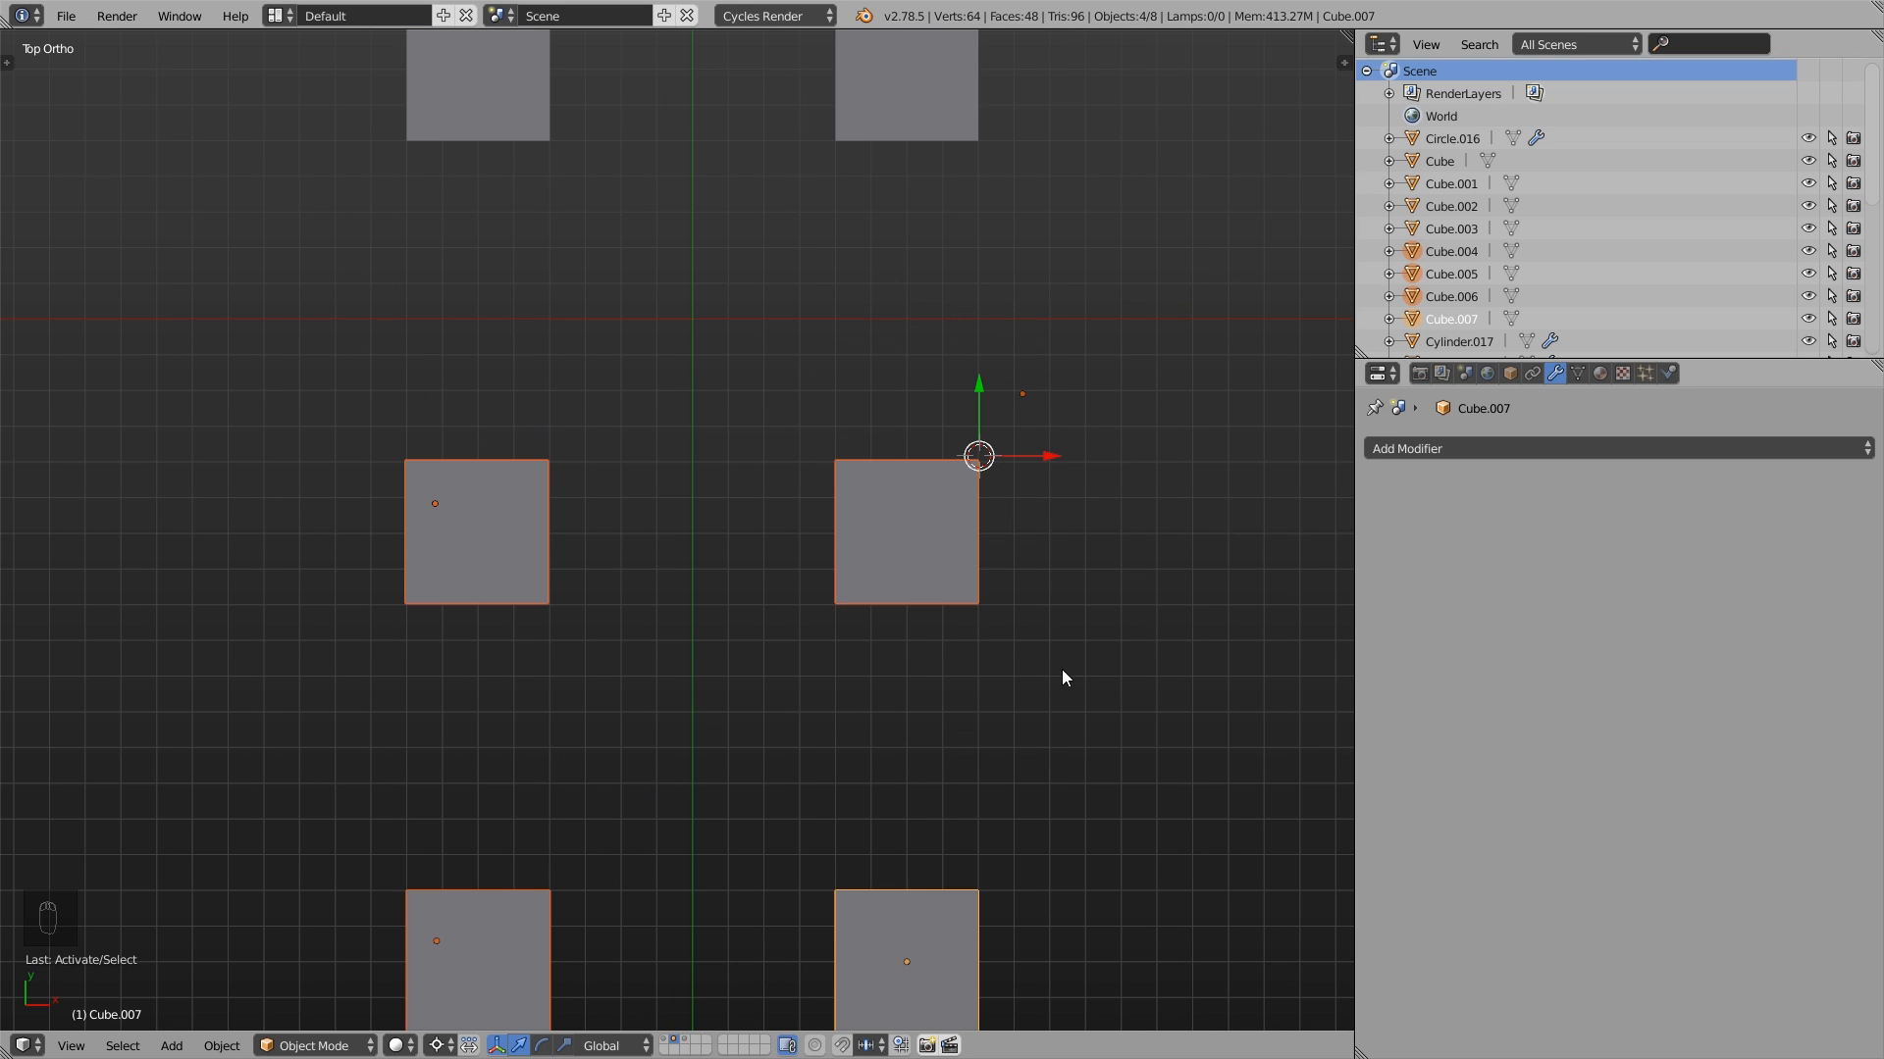
key("s")
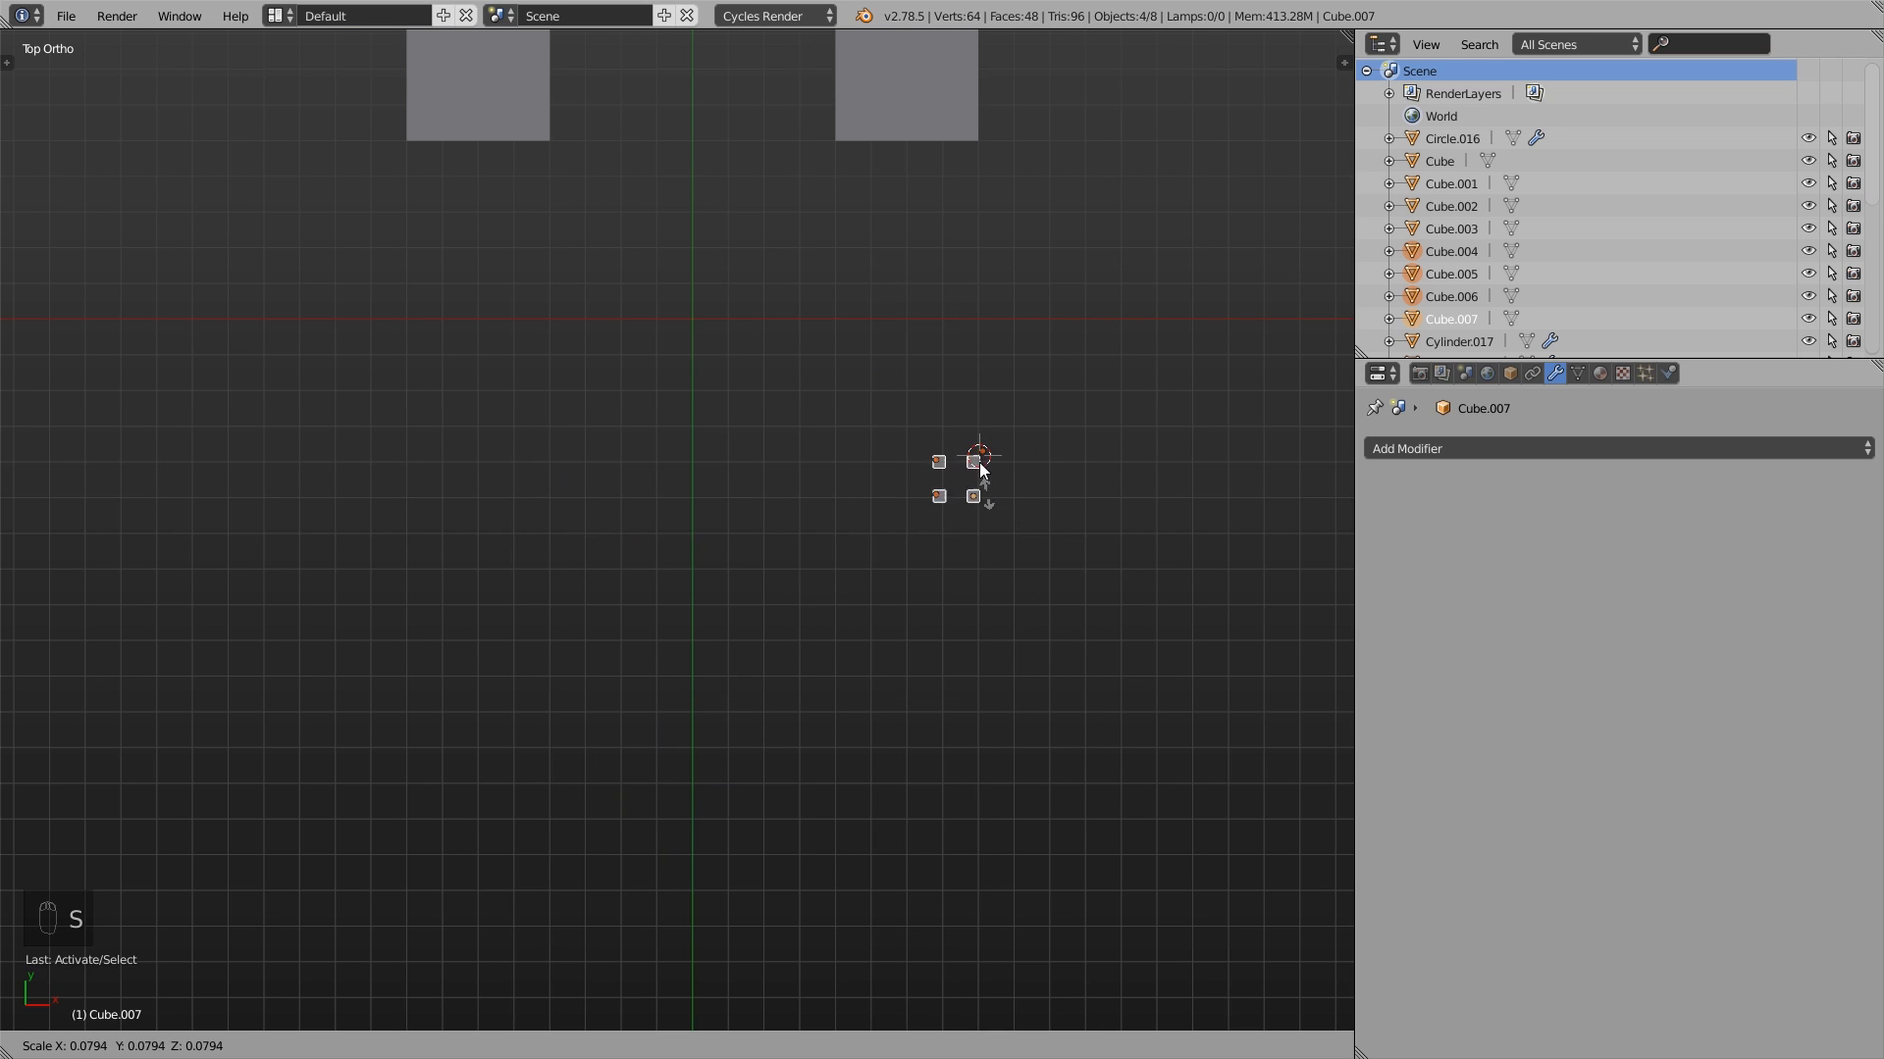
right_click(1066, 798)
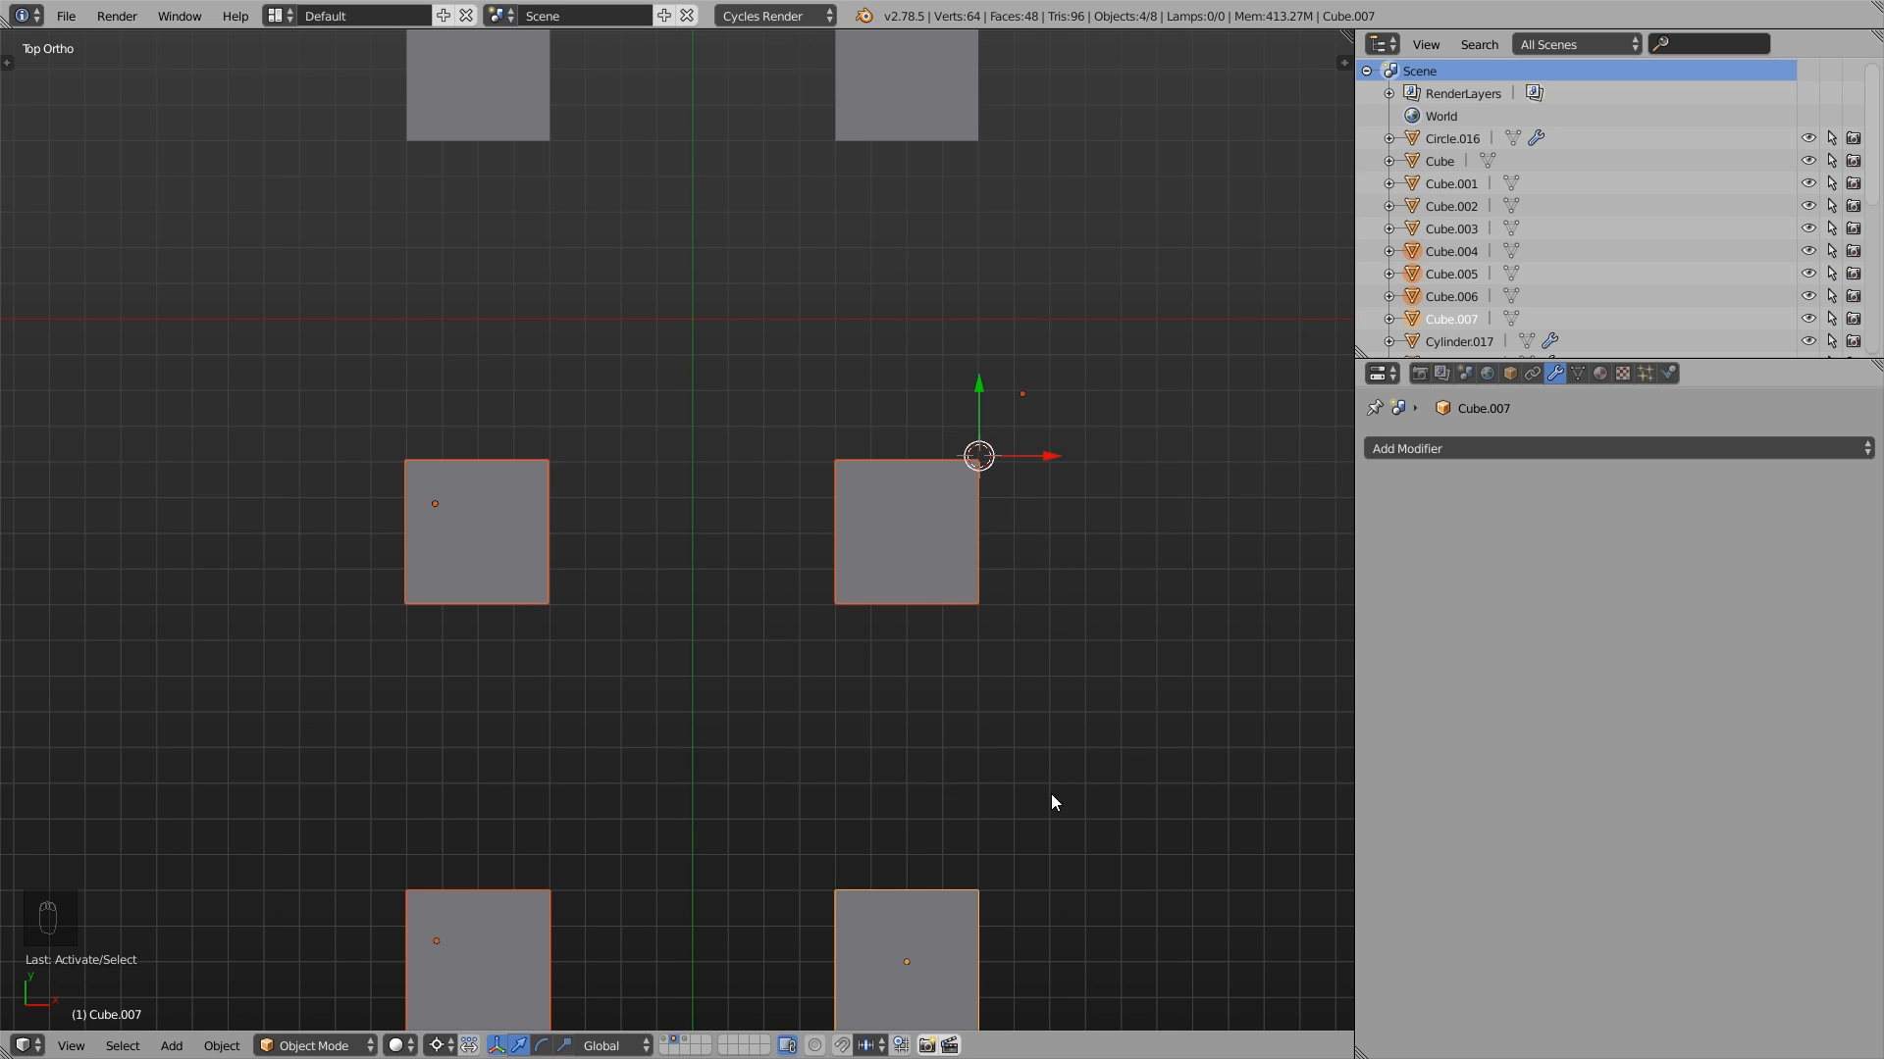
- Select only the cube beside the 3D cursor and open it in Edit Mode
scroll(1047, 795, "down", 2)
left_click(976, 633)
middle_click_drag(1032, 715, 1024, 659)
key("Tab")
scroll(1171, 697, "up", 1)
scroll(889, 618, "up", 2)
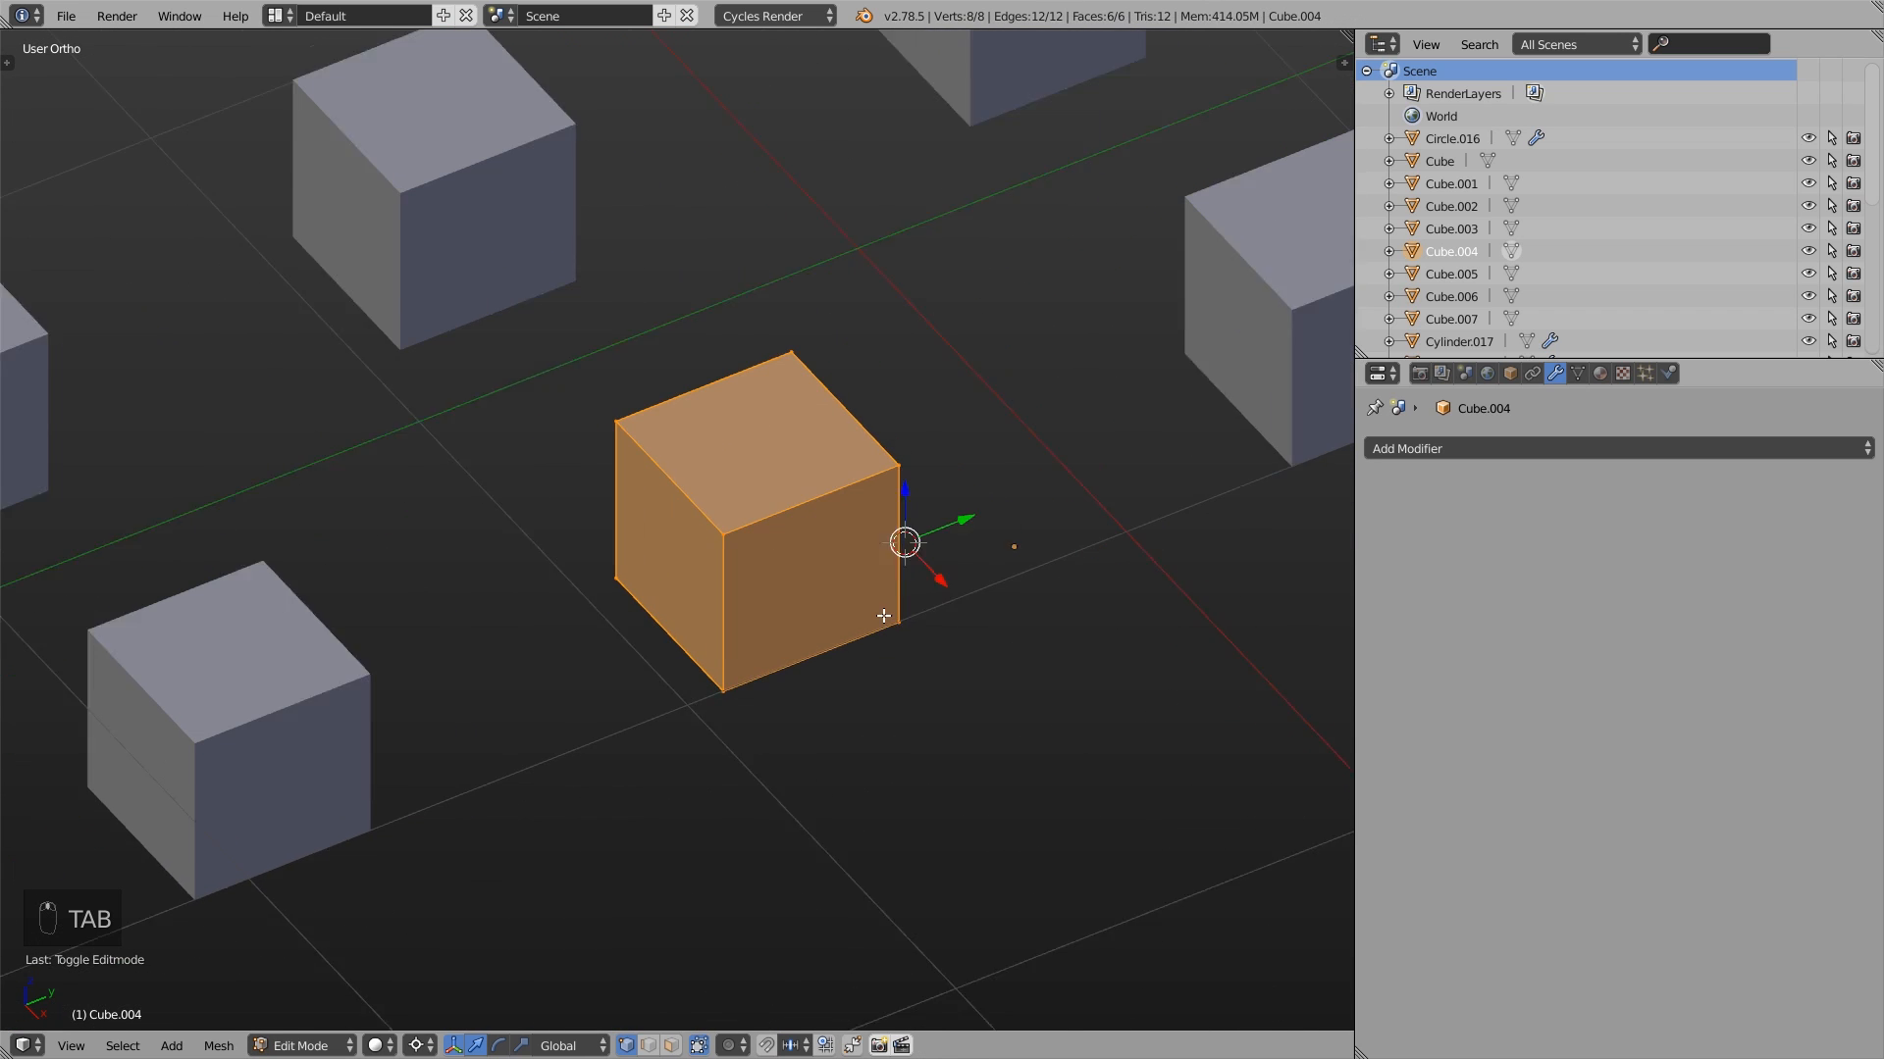
- Select both vertices of the cube's vertical edge nearest the 3D cursor and snap the cursor to the selection
right_click(912, 630)
right_click(922, 440, "shift")
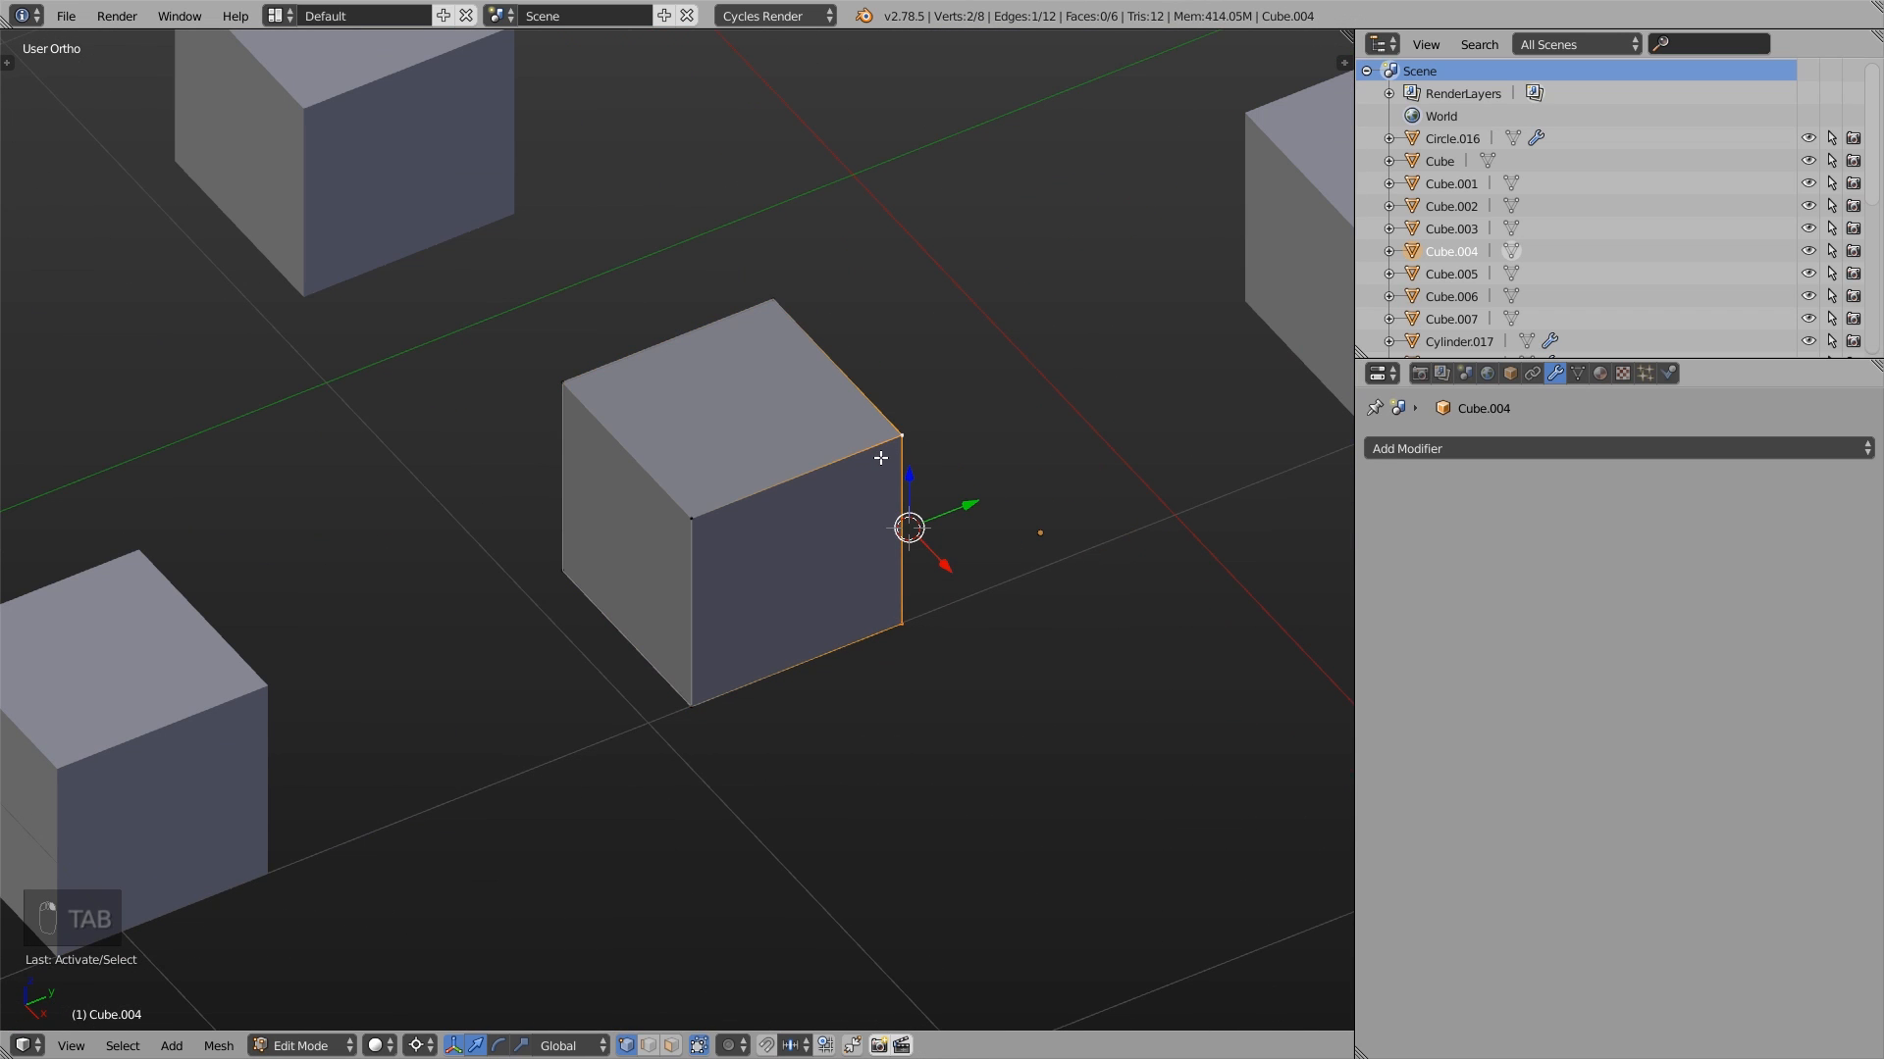
scroll(880, 458, "up", 1)
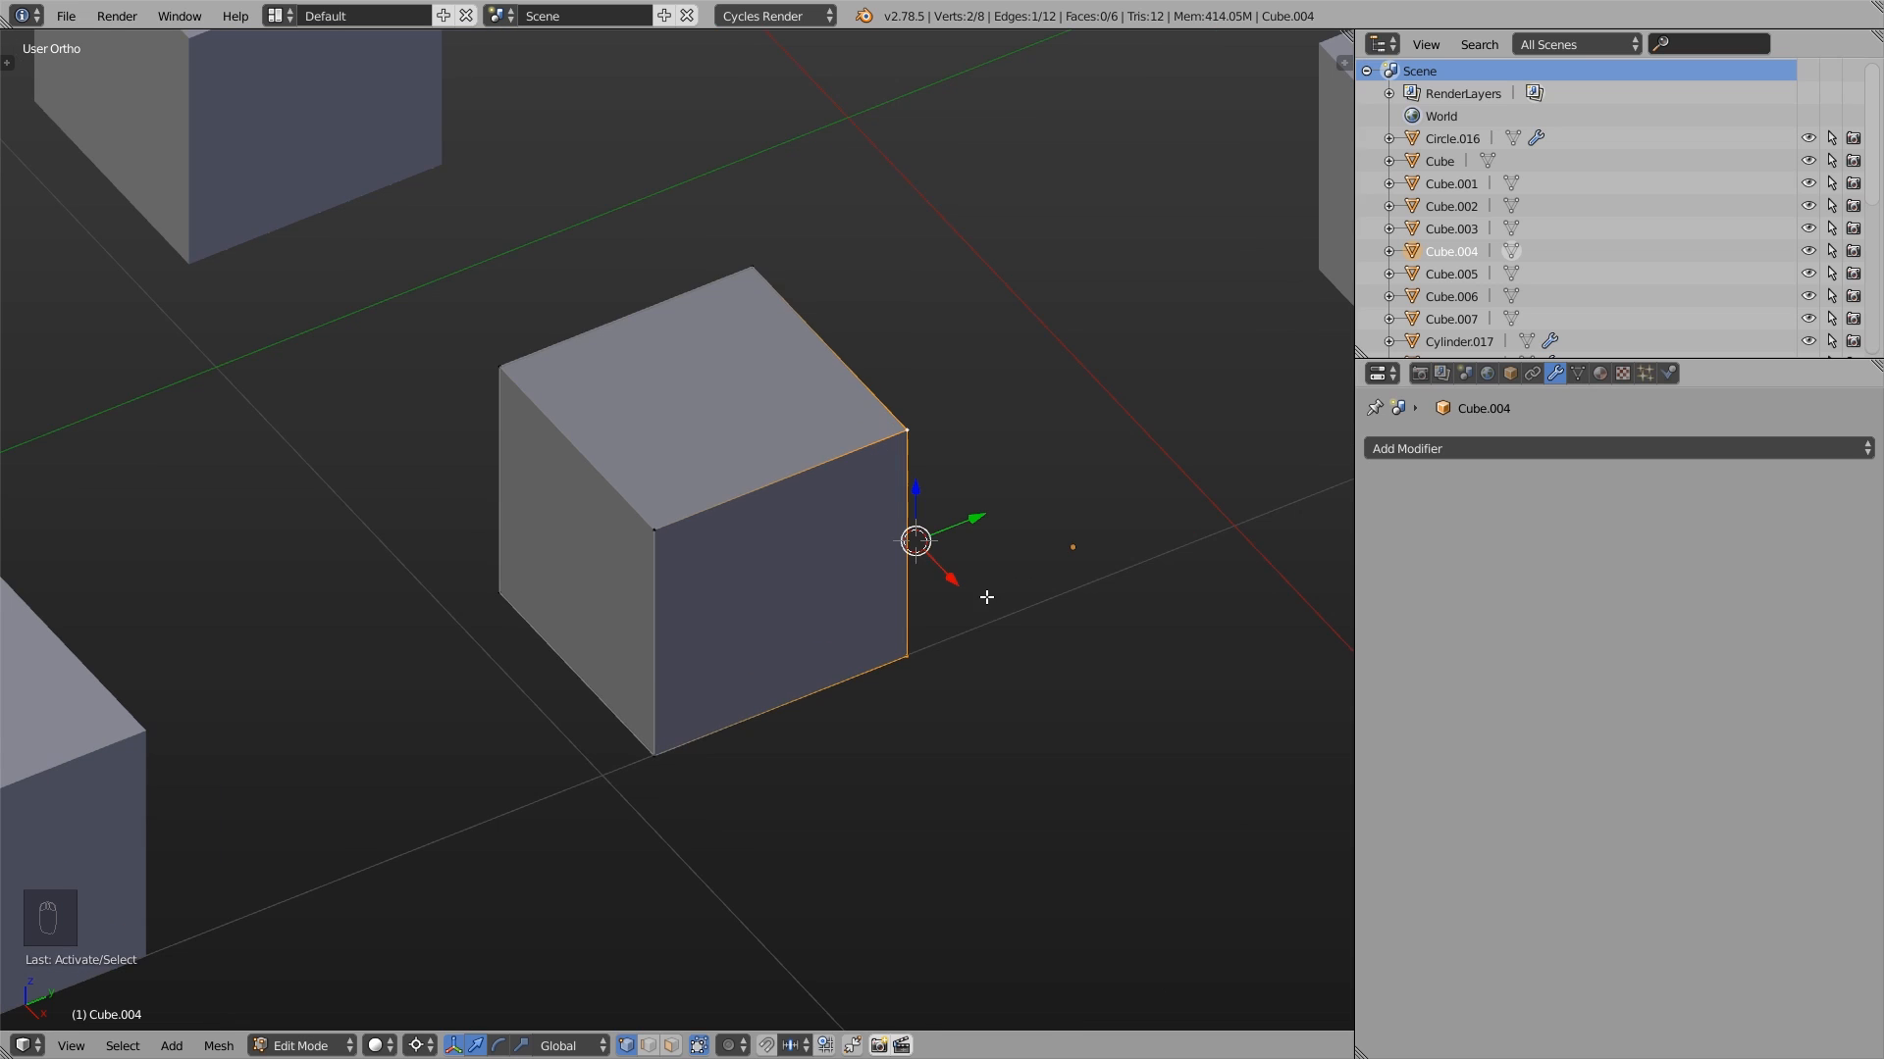
key("shift+s")
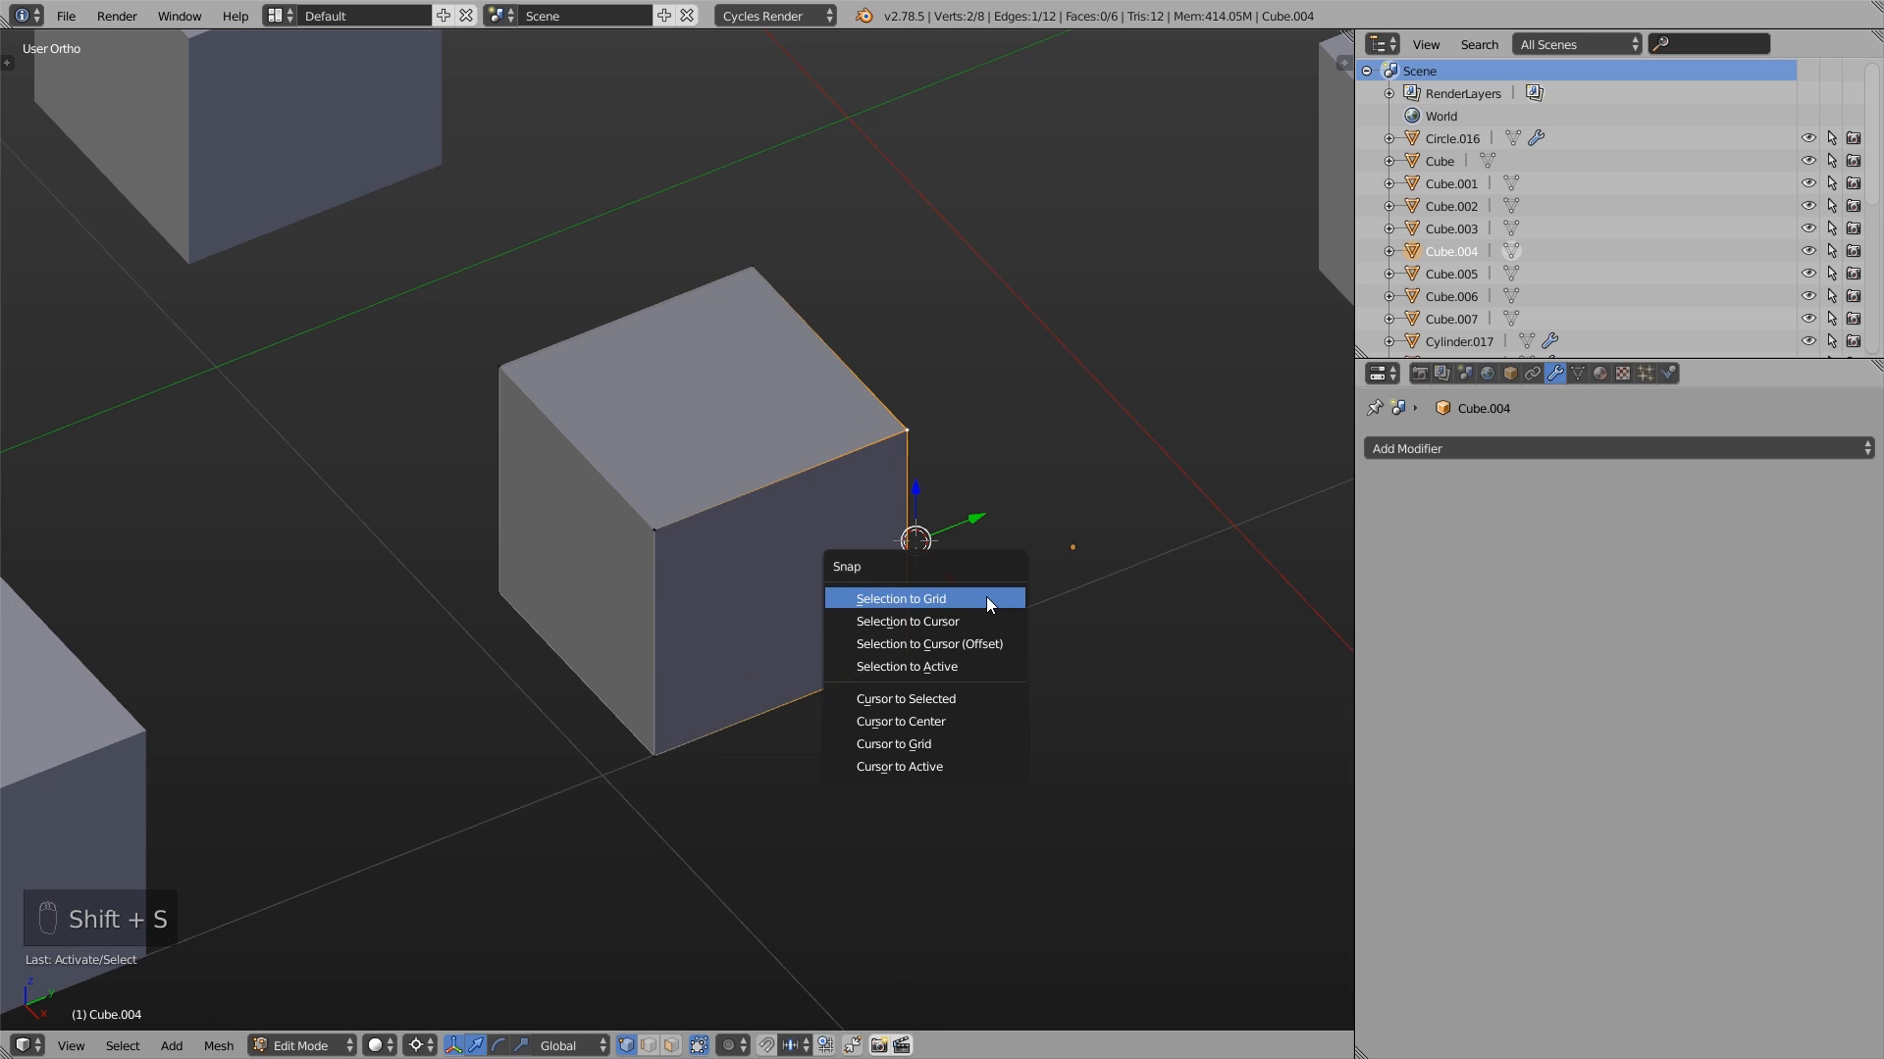
left_click(904, 698)
scroll(889, 387, "up", 2)
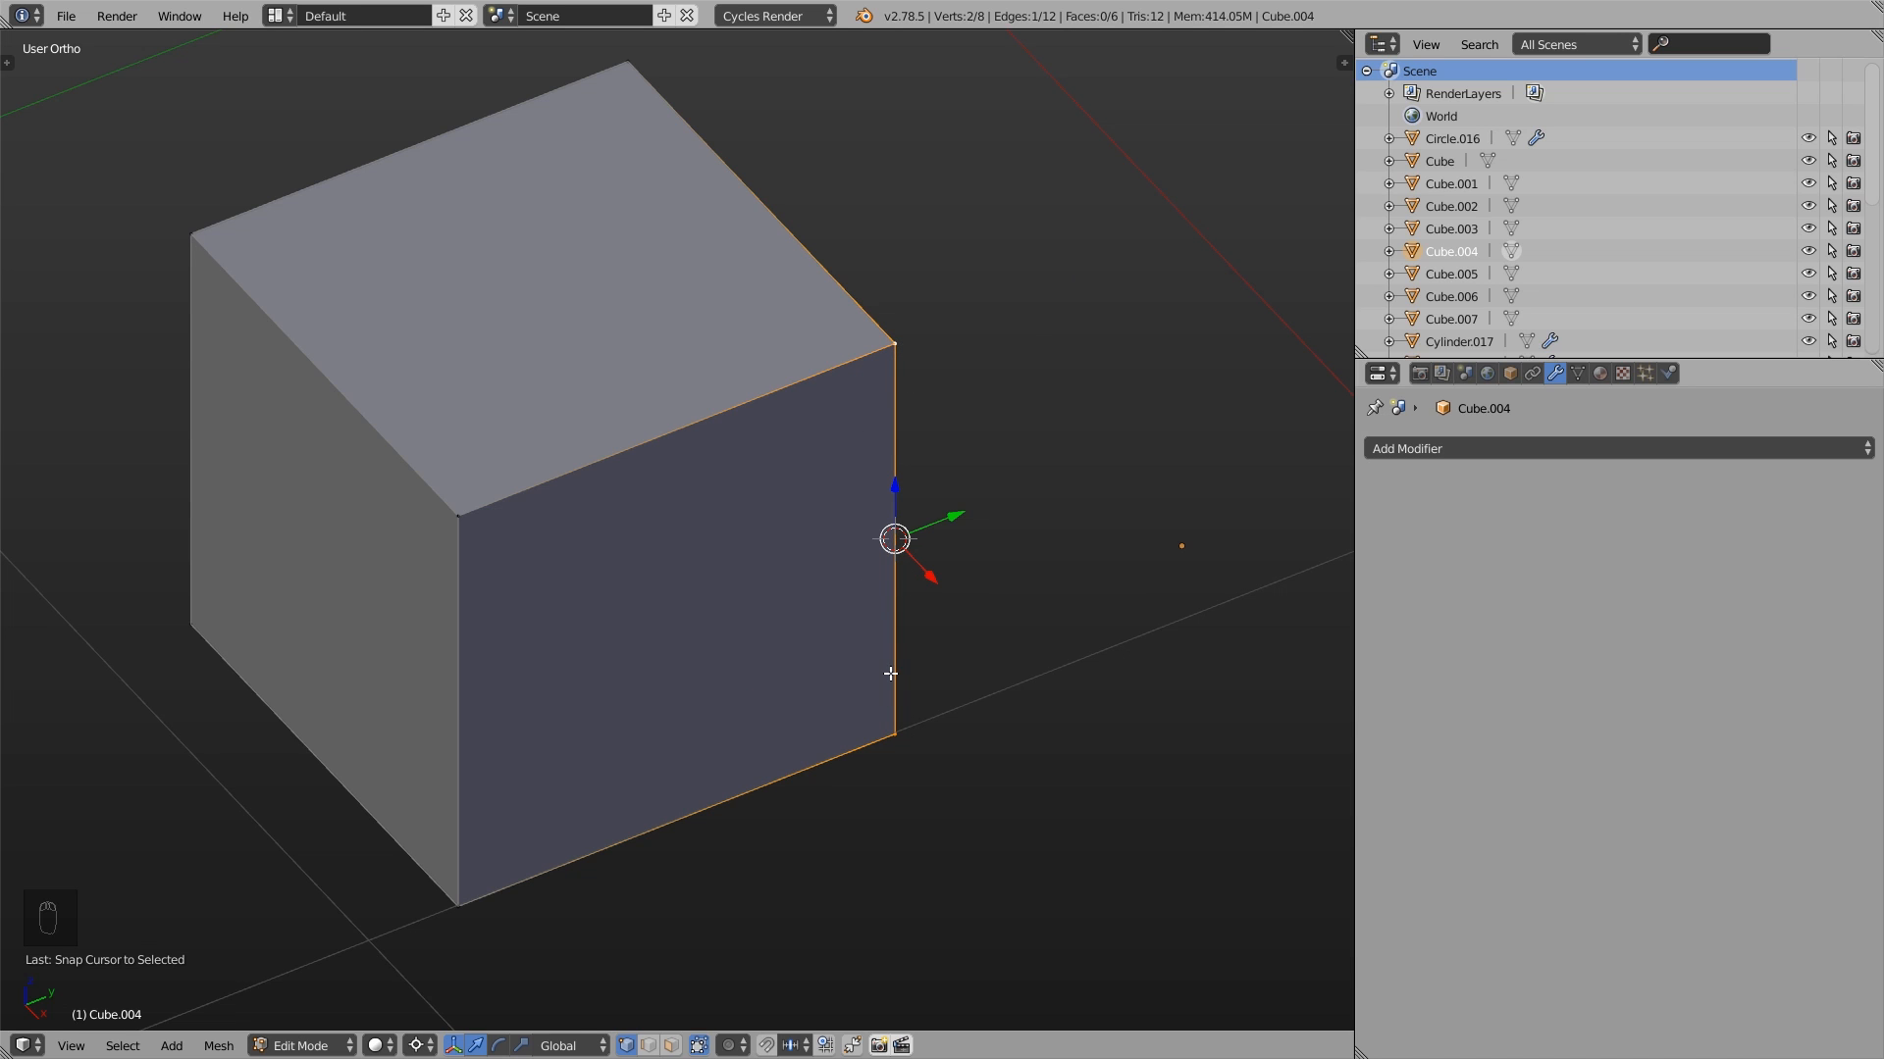
- Return to Object Mode and add the other three neighbouring cubes to the selection
scroll(890, 674, "down", 6)
key("Tab")
scroll(926, 737, "down", 1)
right_click(486, 738, "shift")
right_click(220, 504, "shift")
right_click(669, 379, "shift")
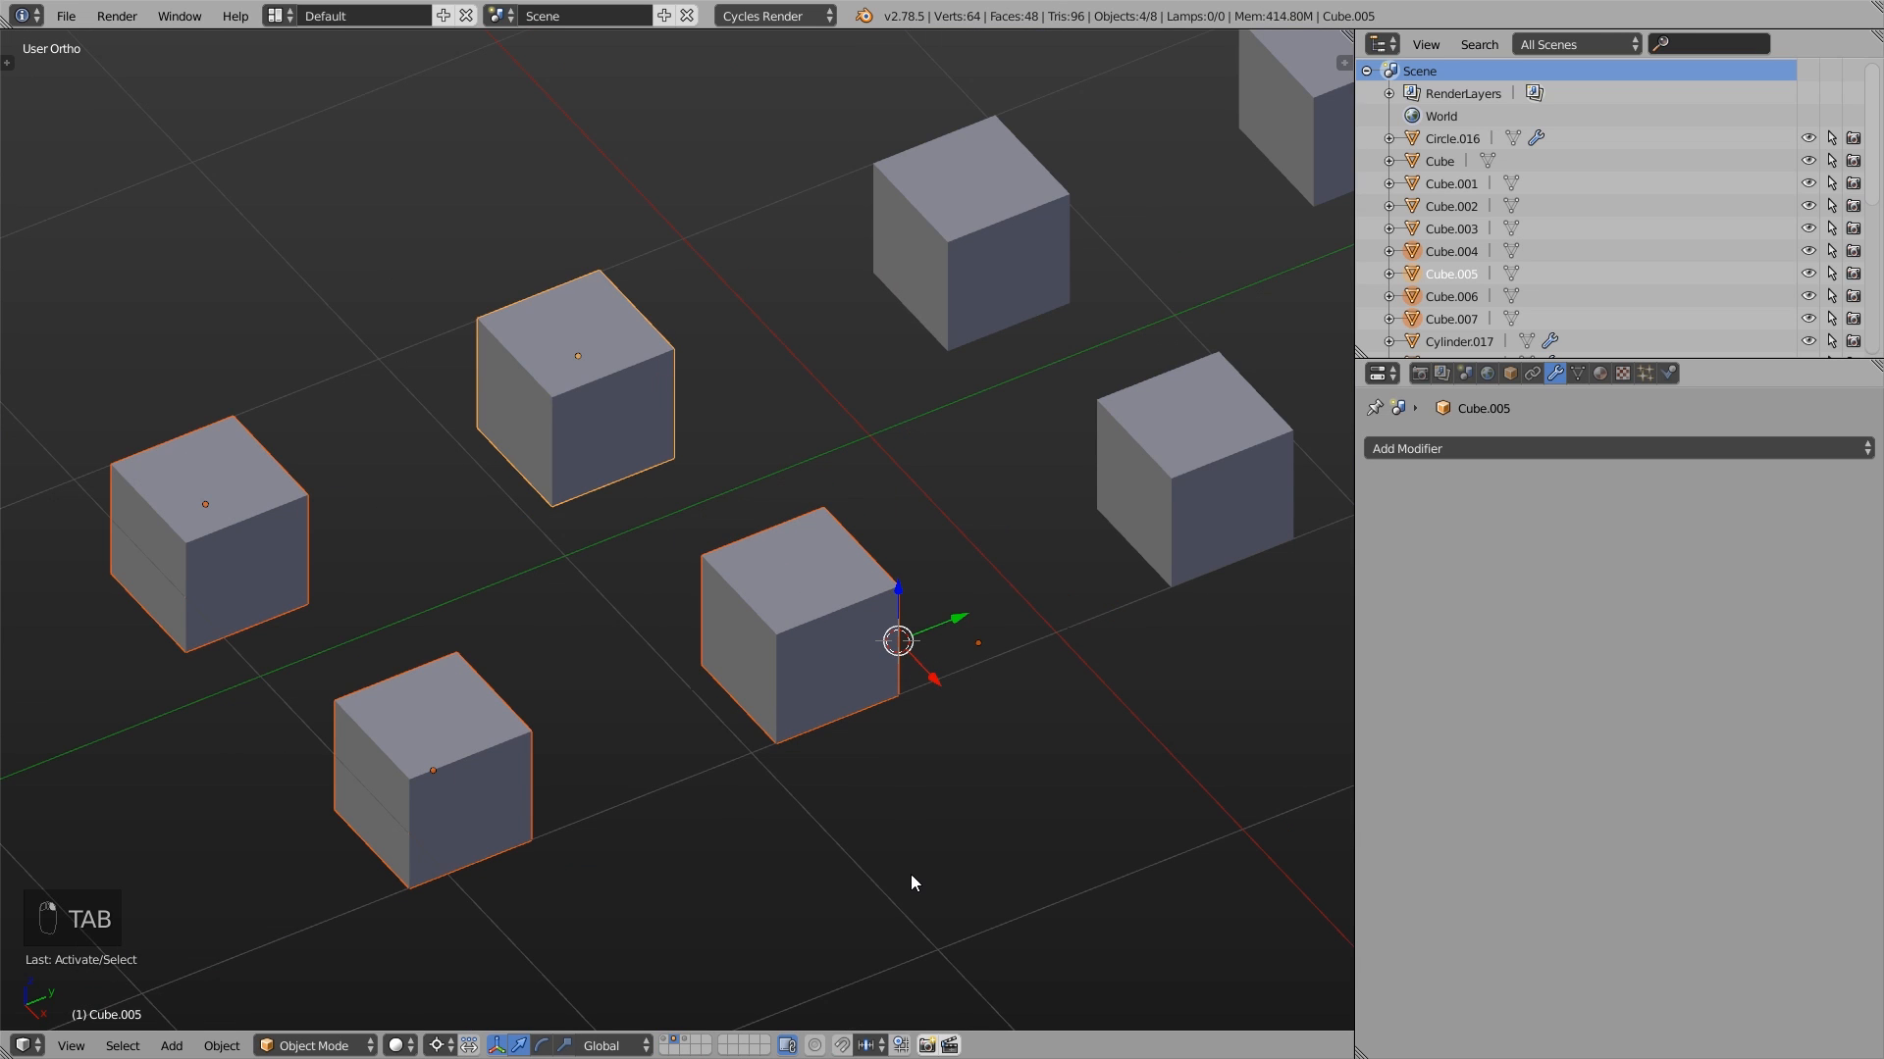
- Try rotating the four cubes about the global Z axis around the 3D cursor on the edge
key("r")
key("z")
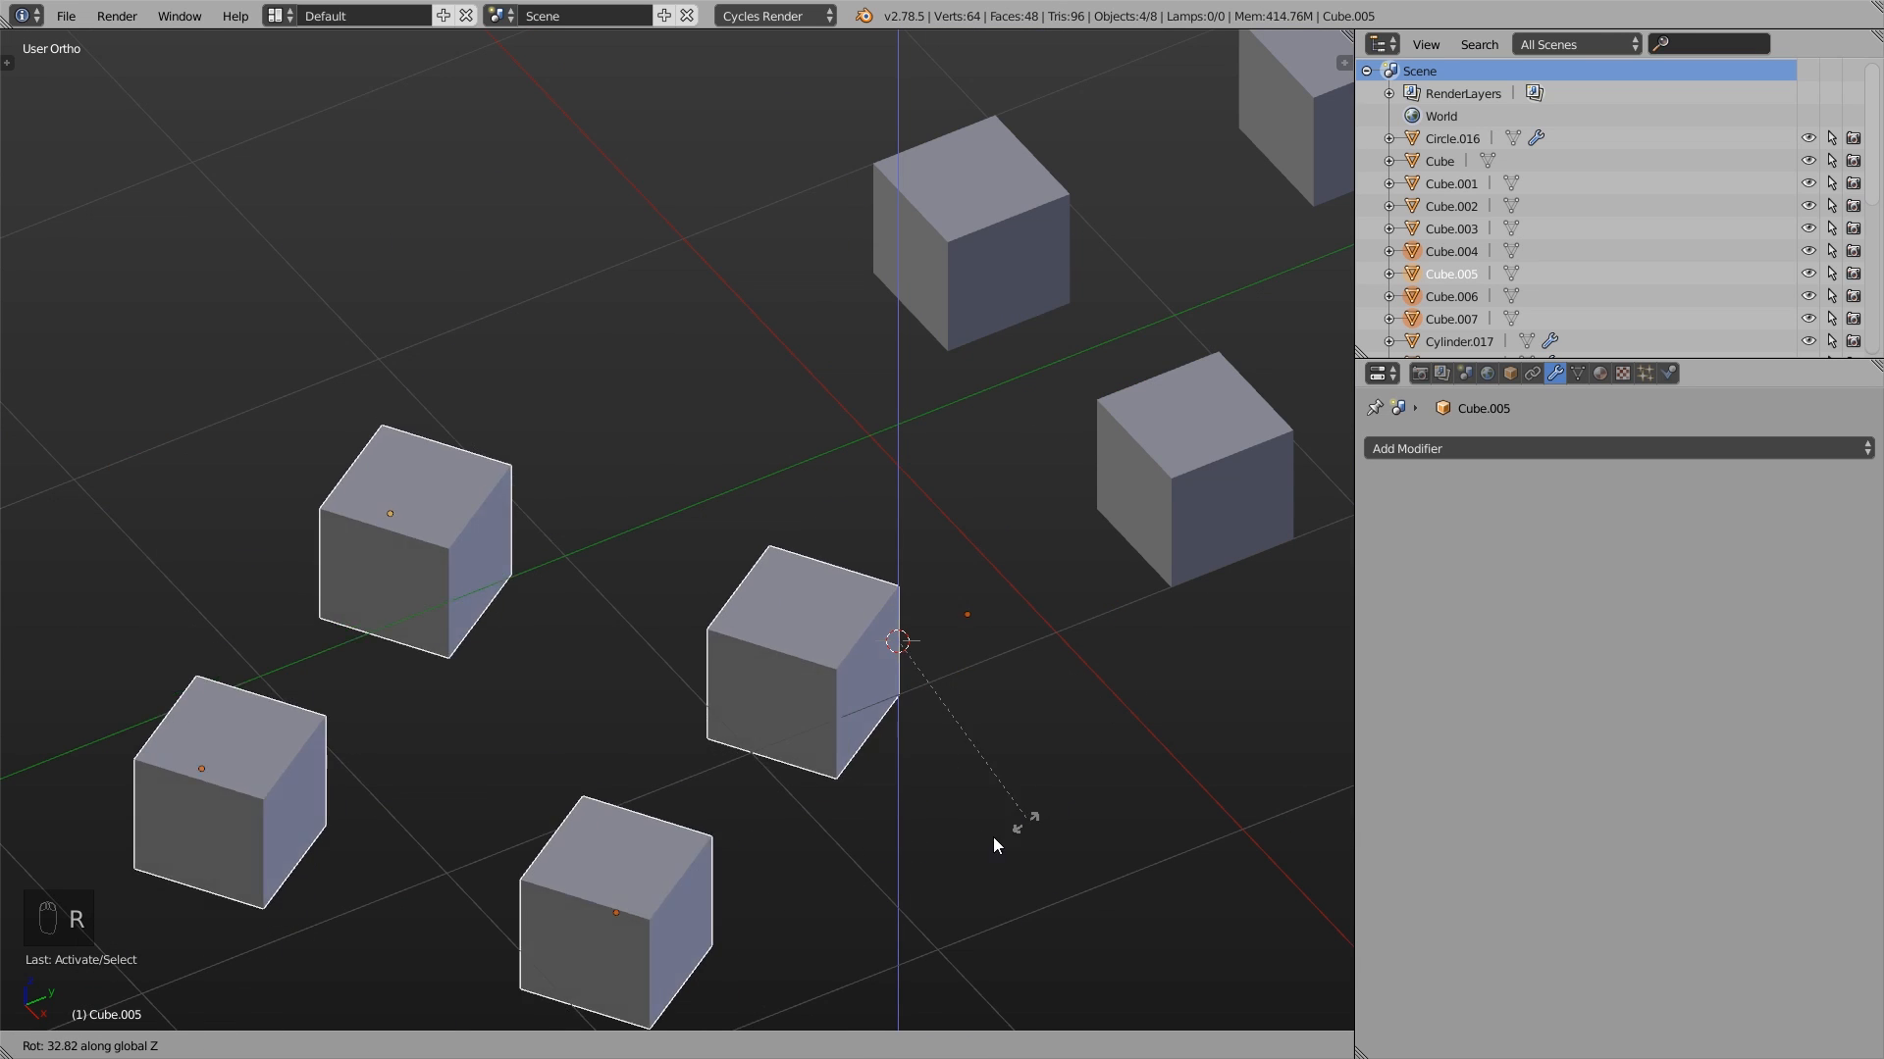
left_click(950, 843)
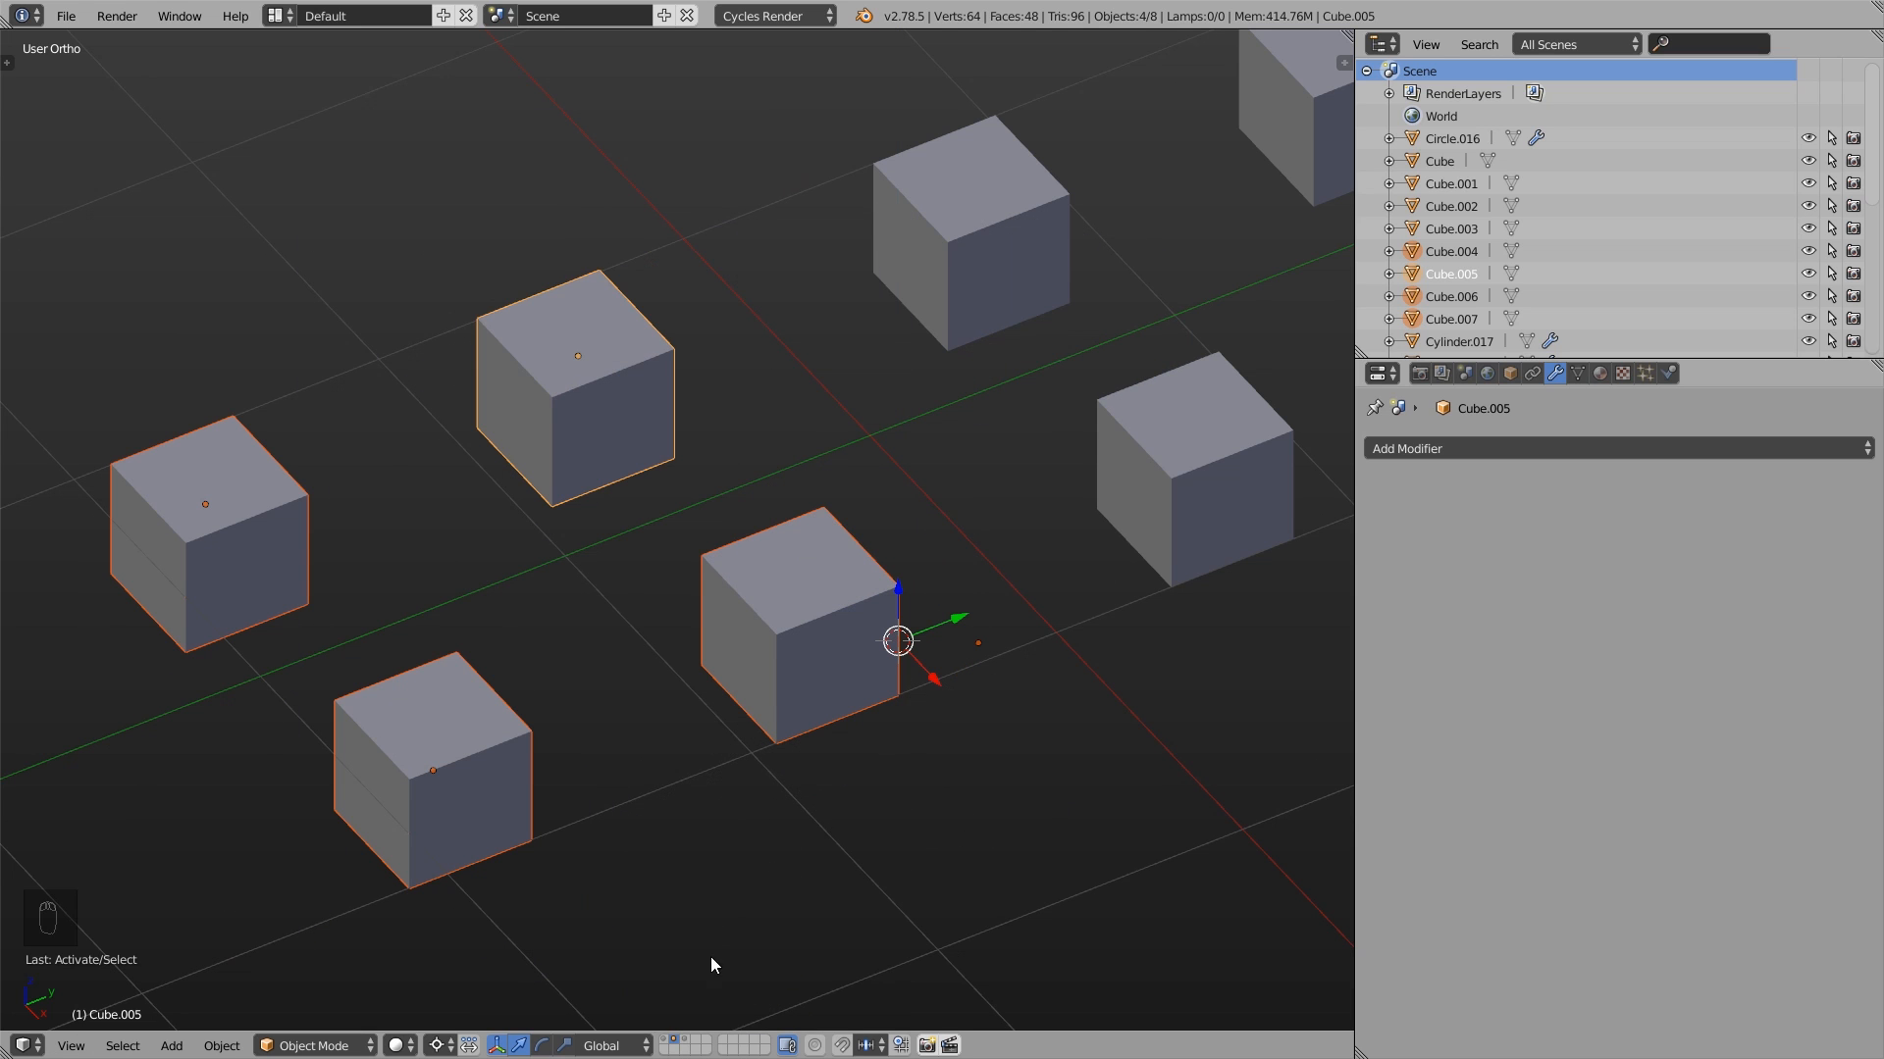
- Show the character's layer, select the retopo body mesh and enter Edit Mode
left_click(666, 1040)
middle_click_drag(746, 705, 853, 486)
right_click(851, 487)
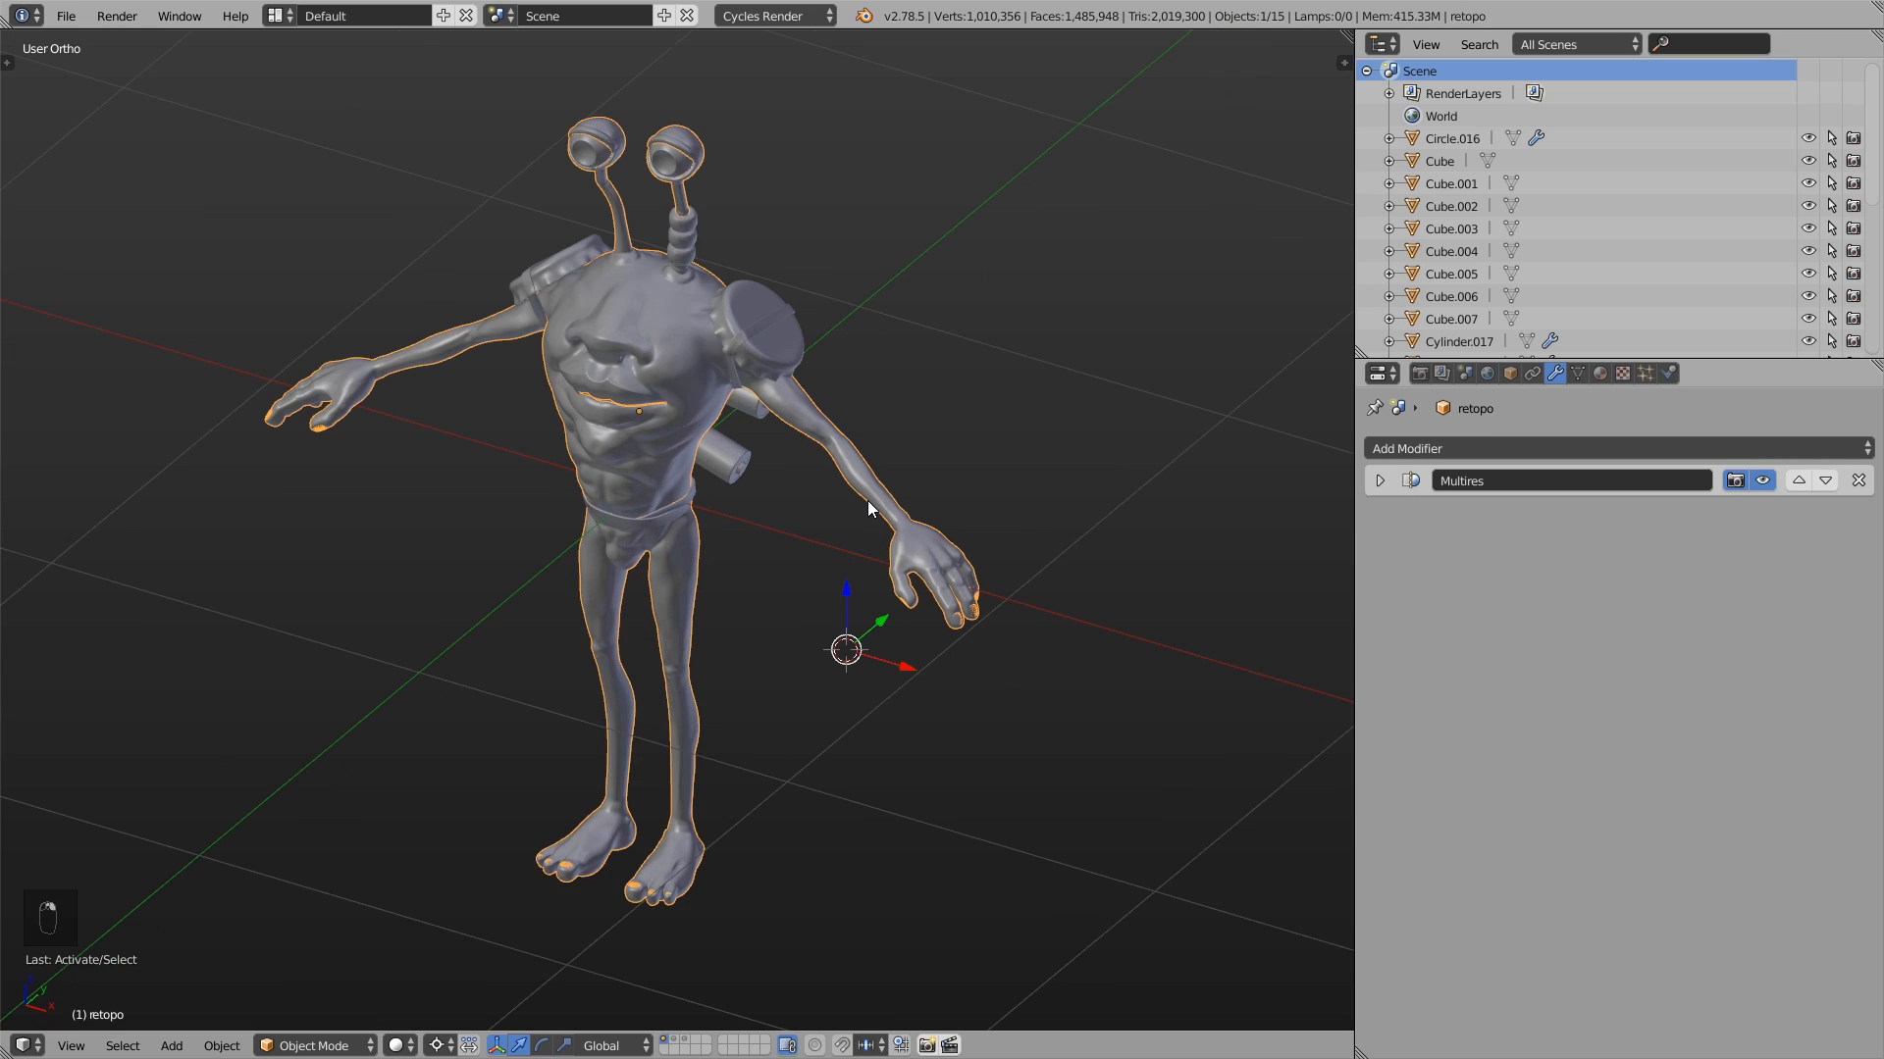
mouse_move(945, 563)
middle_mouse_down()
mouse_move(1026, 581)
mouse_move(963, 586)
middle_mouse_up()
key("Tab")
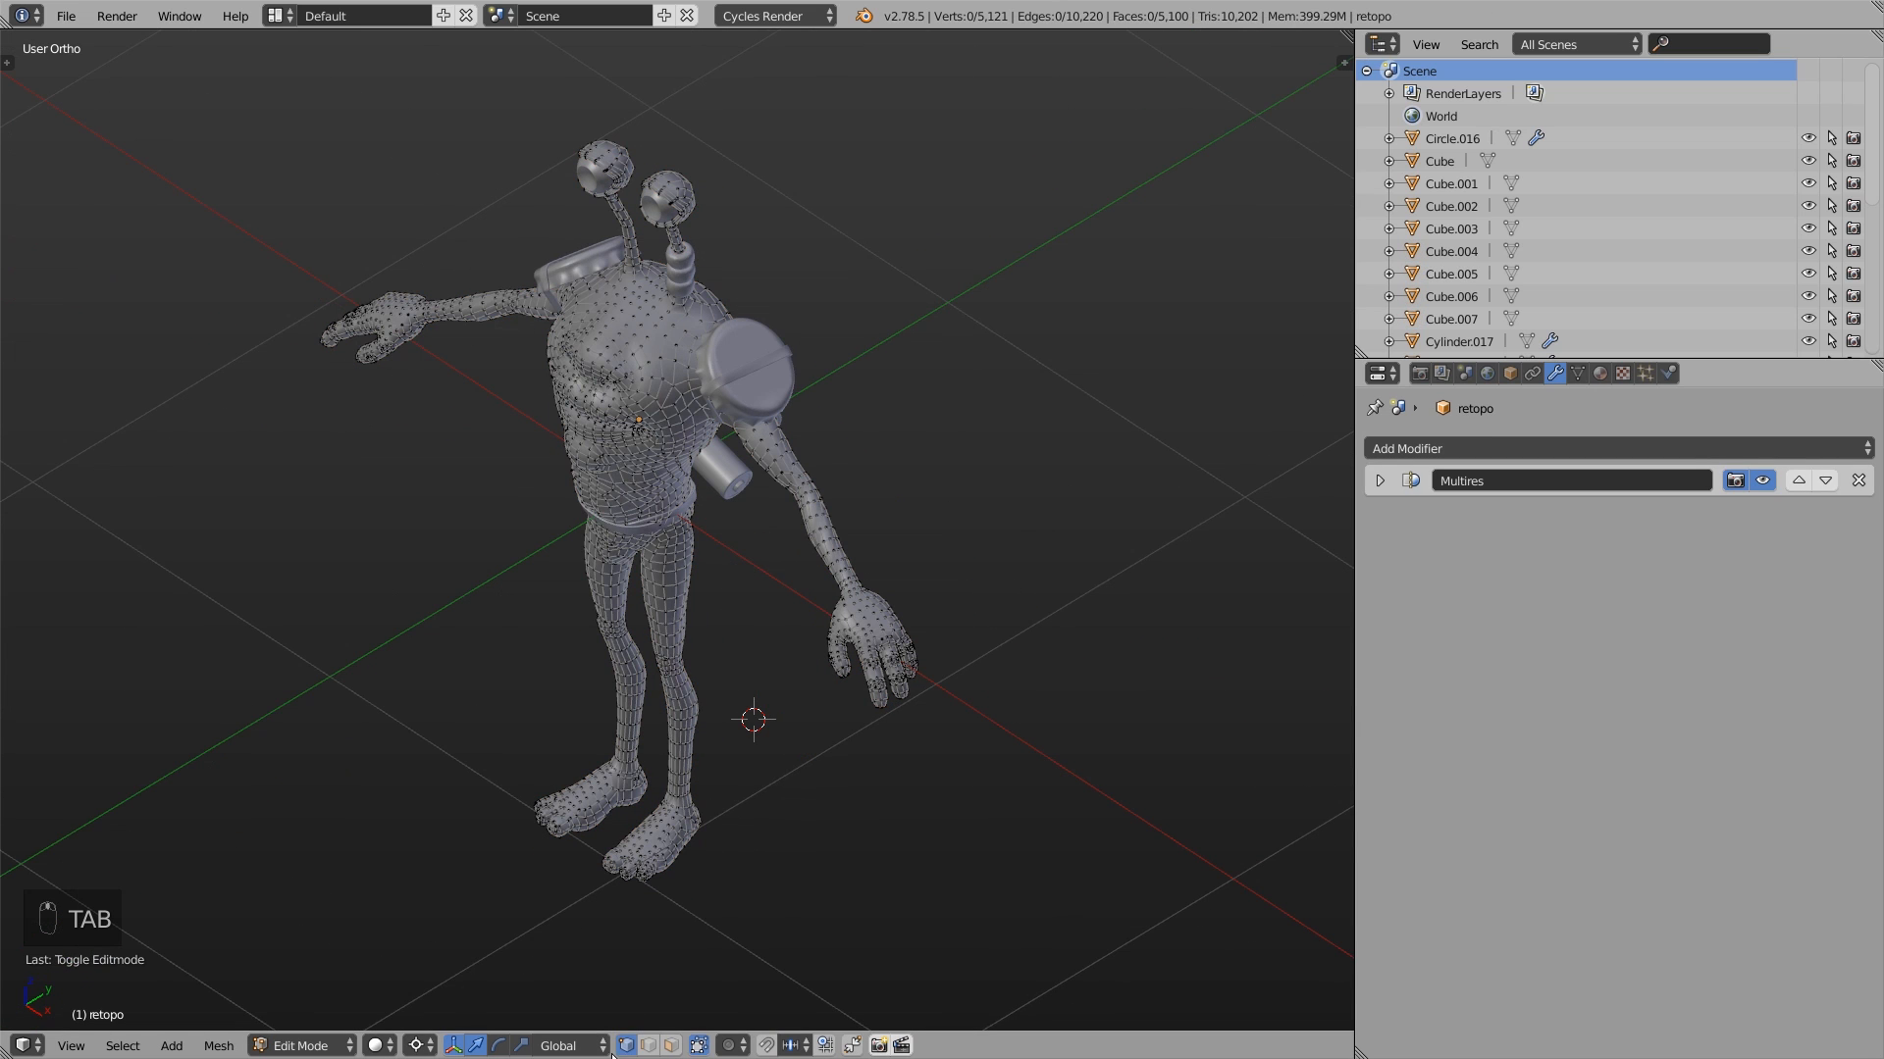
- Clear the selection and circle-select all vertices of one hand and forearm, including hidden ones, up to the elbow
scroll(902, 711, "up", 3)
key("a")
key("a")
key("a")
key("a")
key("c")
mouse_move(901, 711)
left_mouse_down()
mouse_move(922, 702)
mouse_move(820, 479)
left_mouse_up()
right_click(822, 481)
middle_click_drag(824, 485, 855, 579)
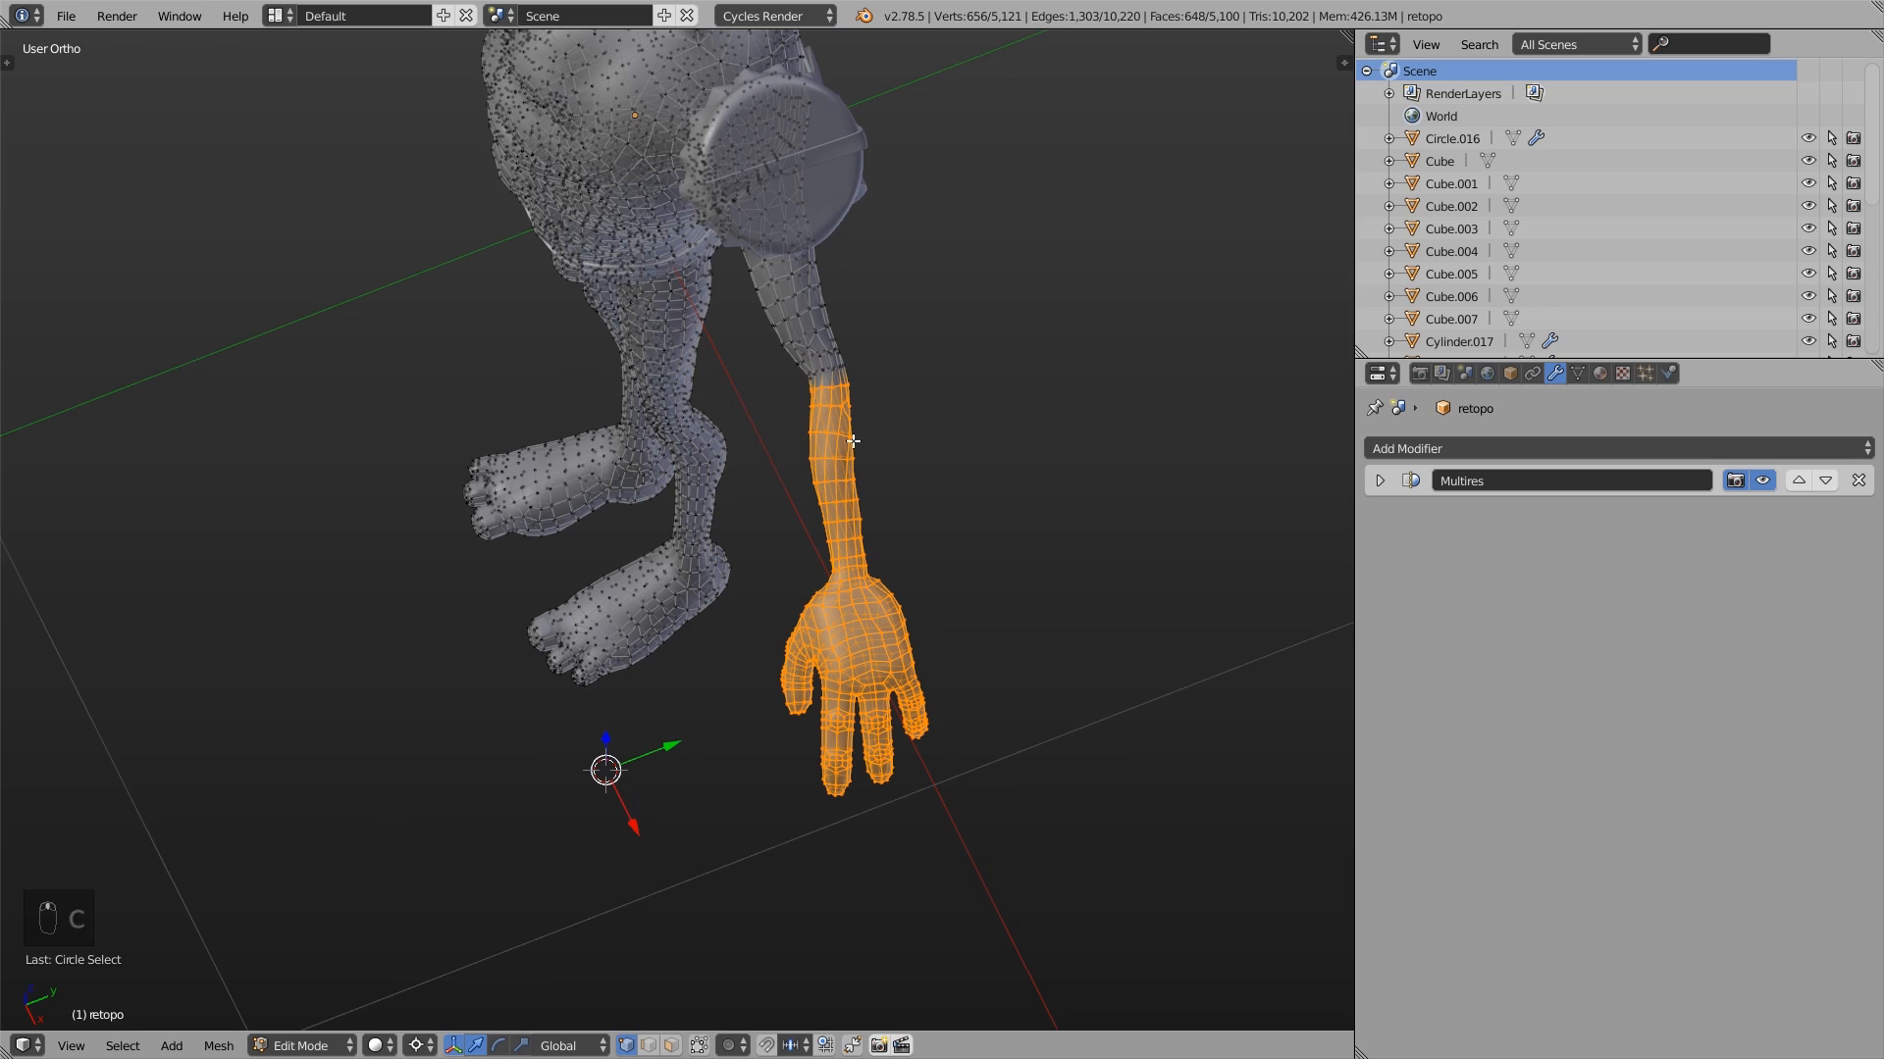
- Set Proportional Editing to Connected and place the 3D cursor at the elbow
left_click(731, 1045)
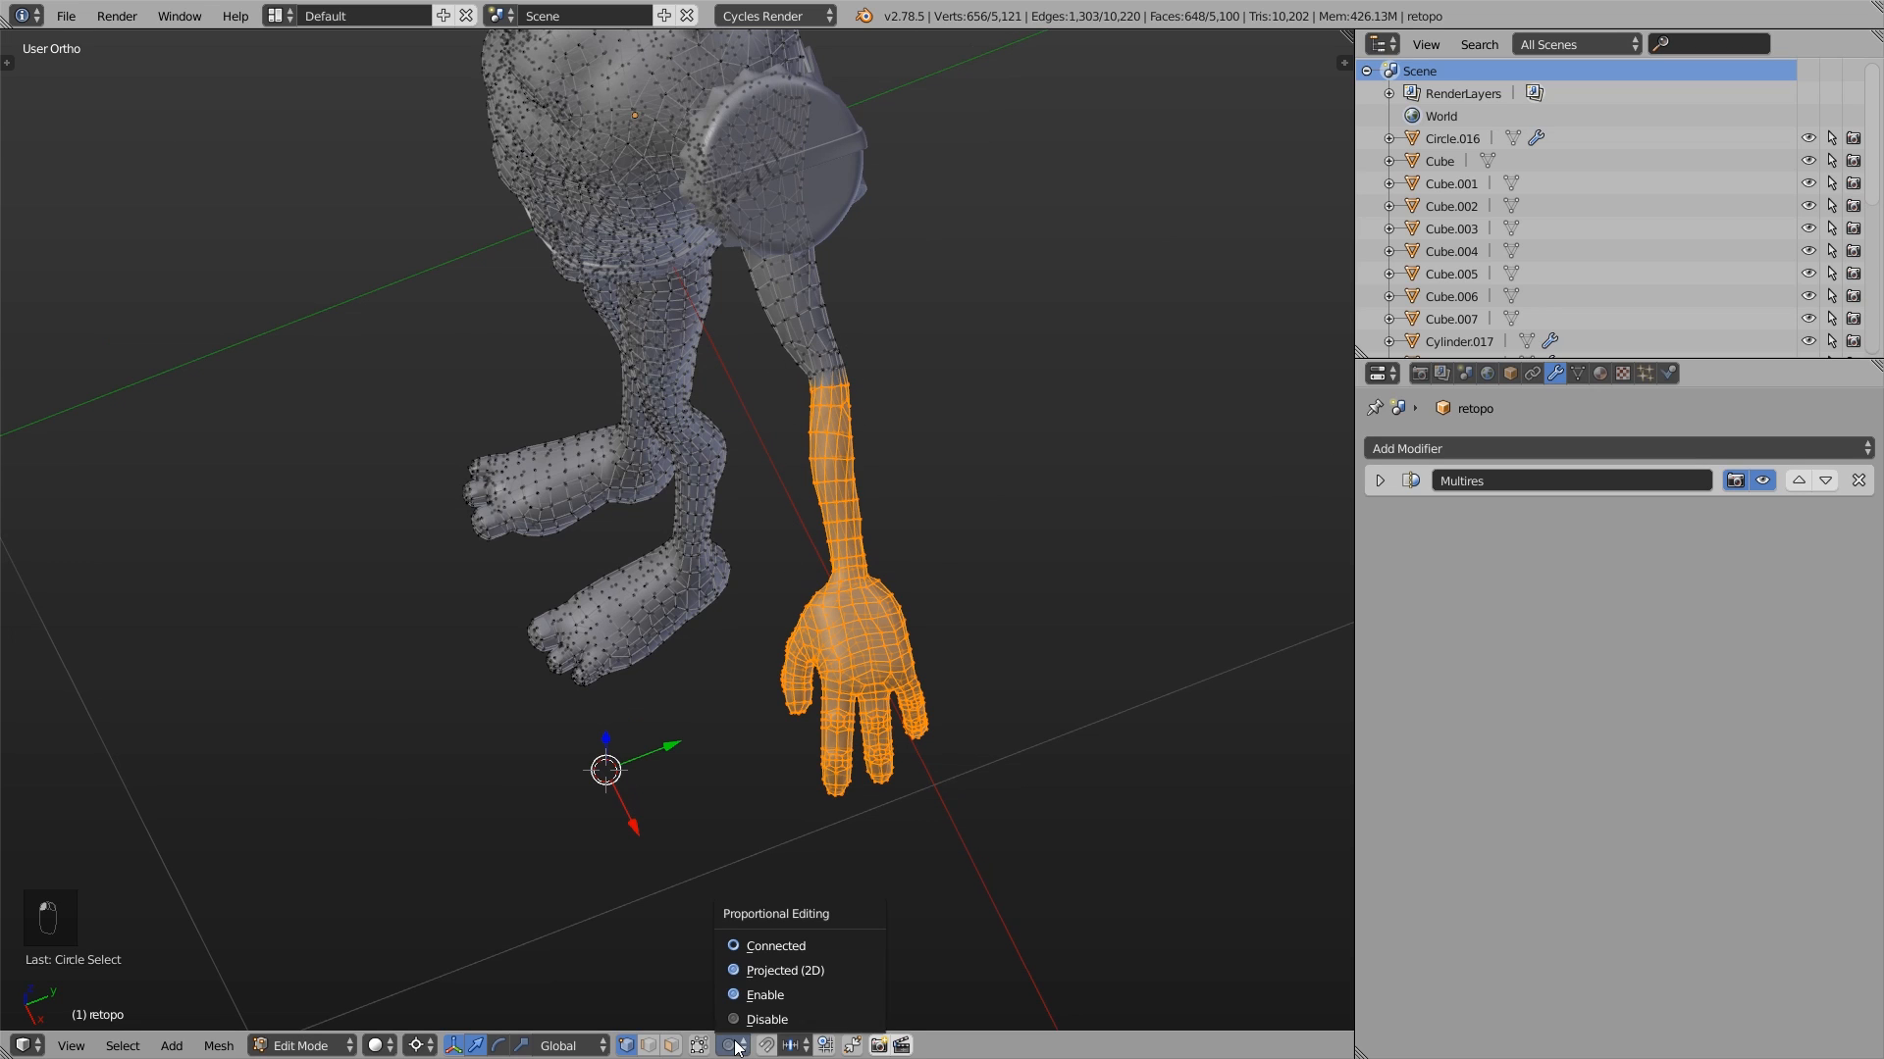
left_click(752, 946)
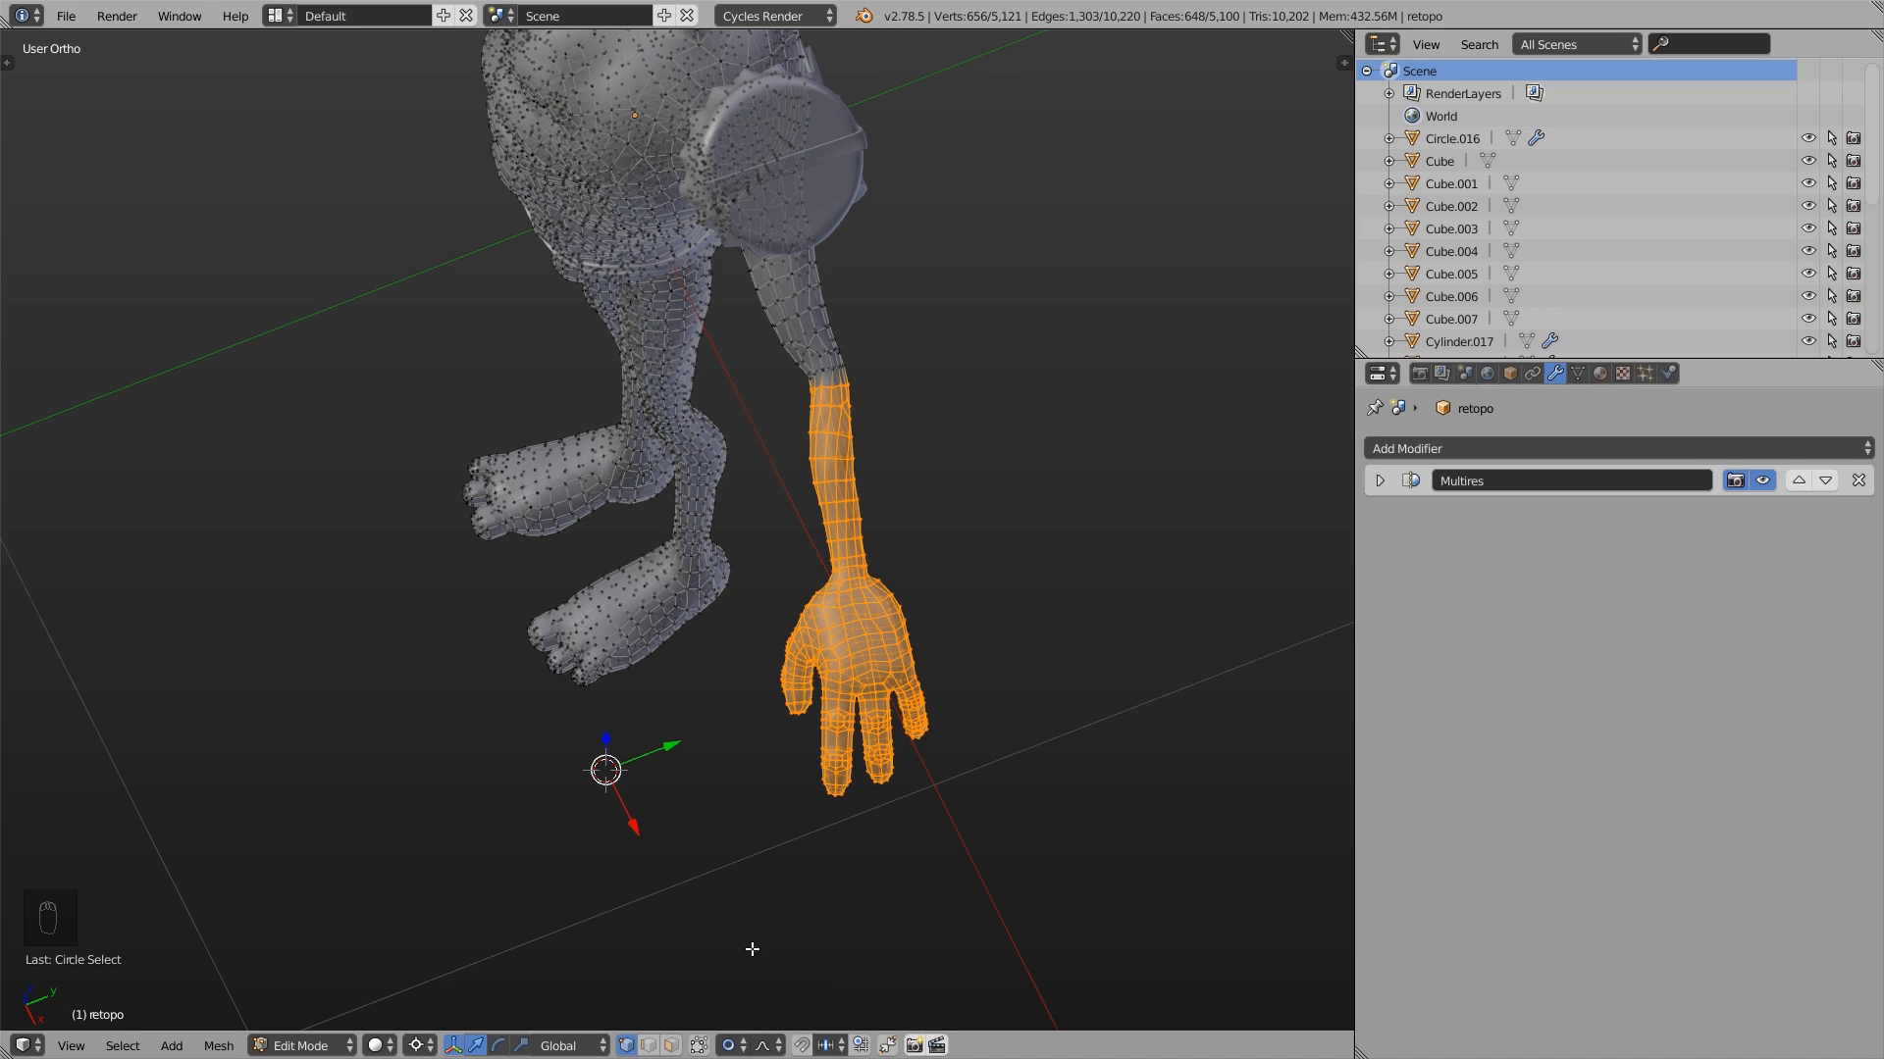
left_click(824, 364)
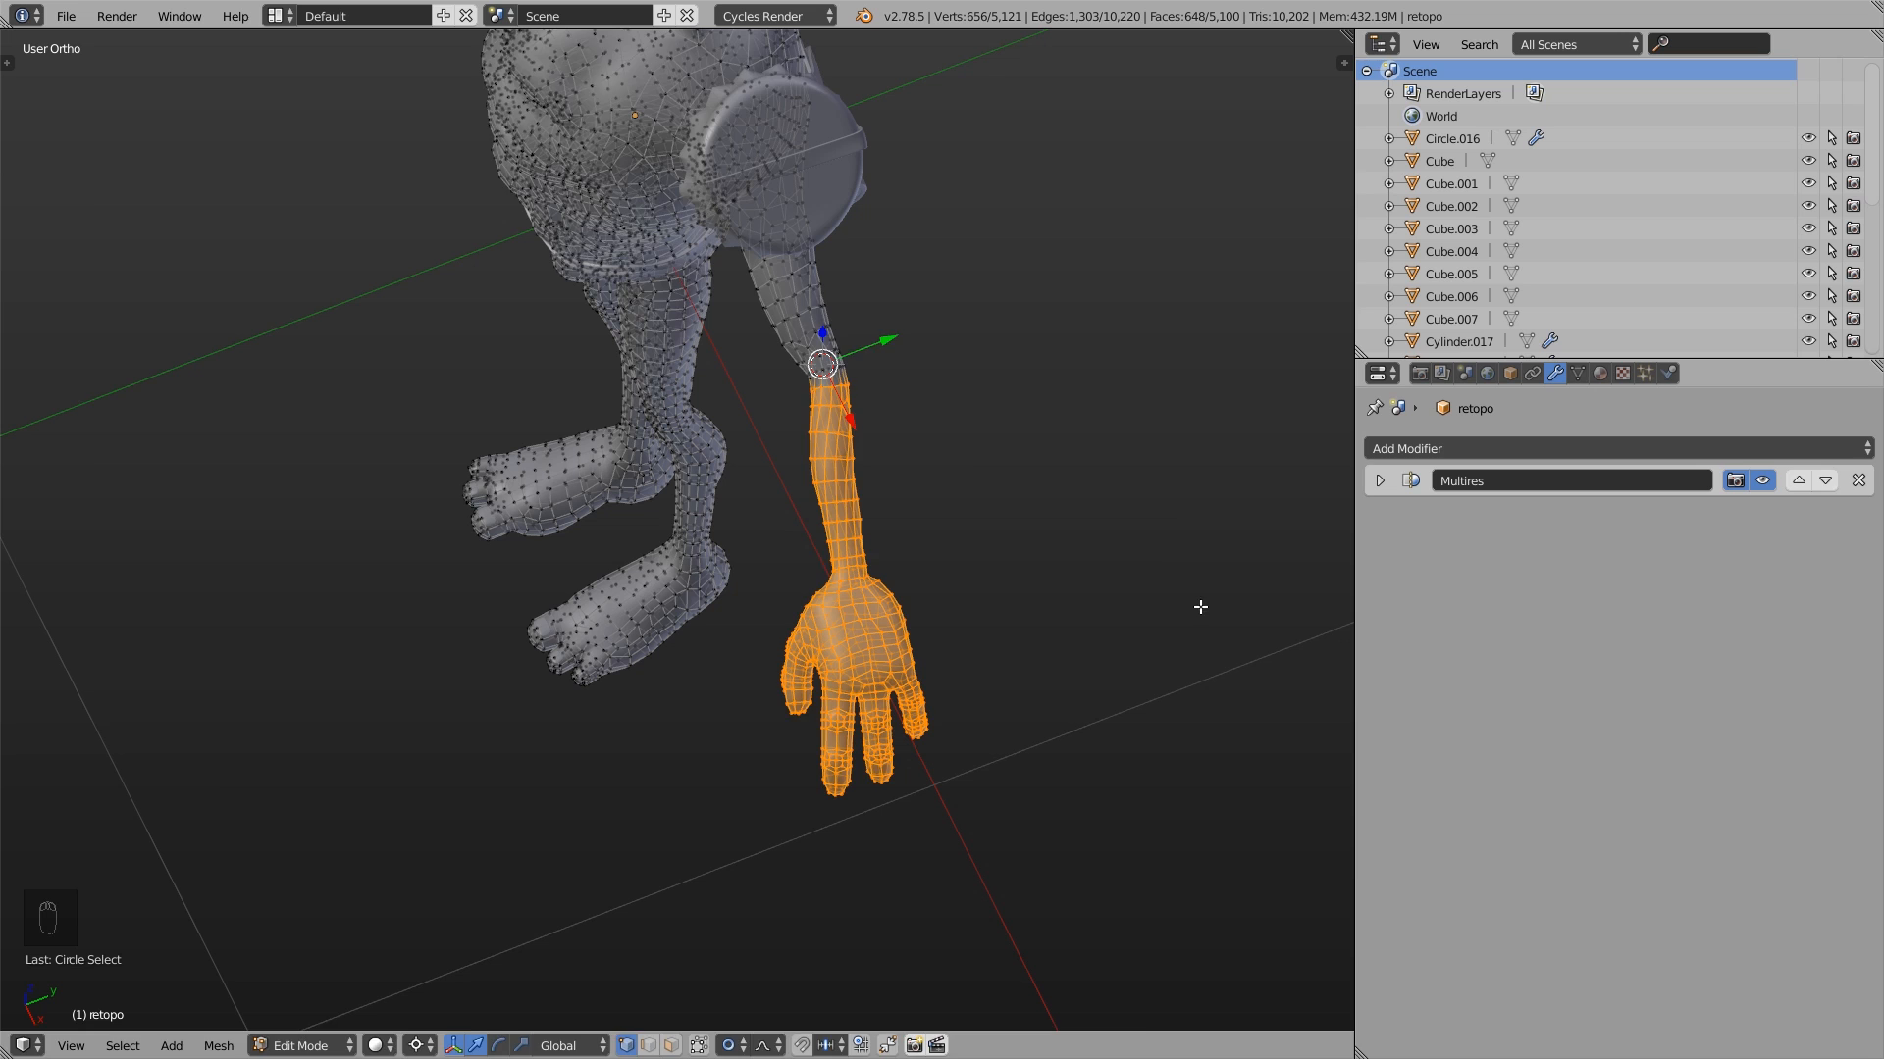
- Rotate the selected hand and forearm about 62 degrees around the elbow, using a proportional size of about 0.06
key("r")
scroll(1148, 584, "up", 5)
scroll(1149, 585, "up", 10)
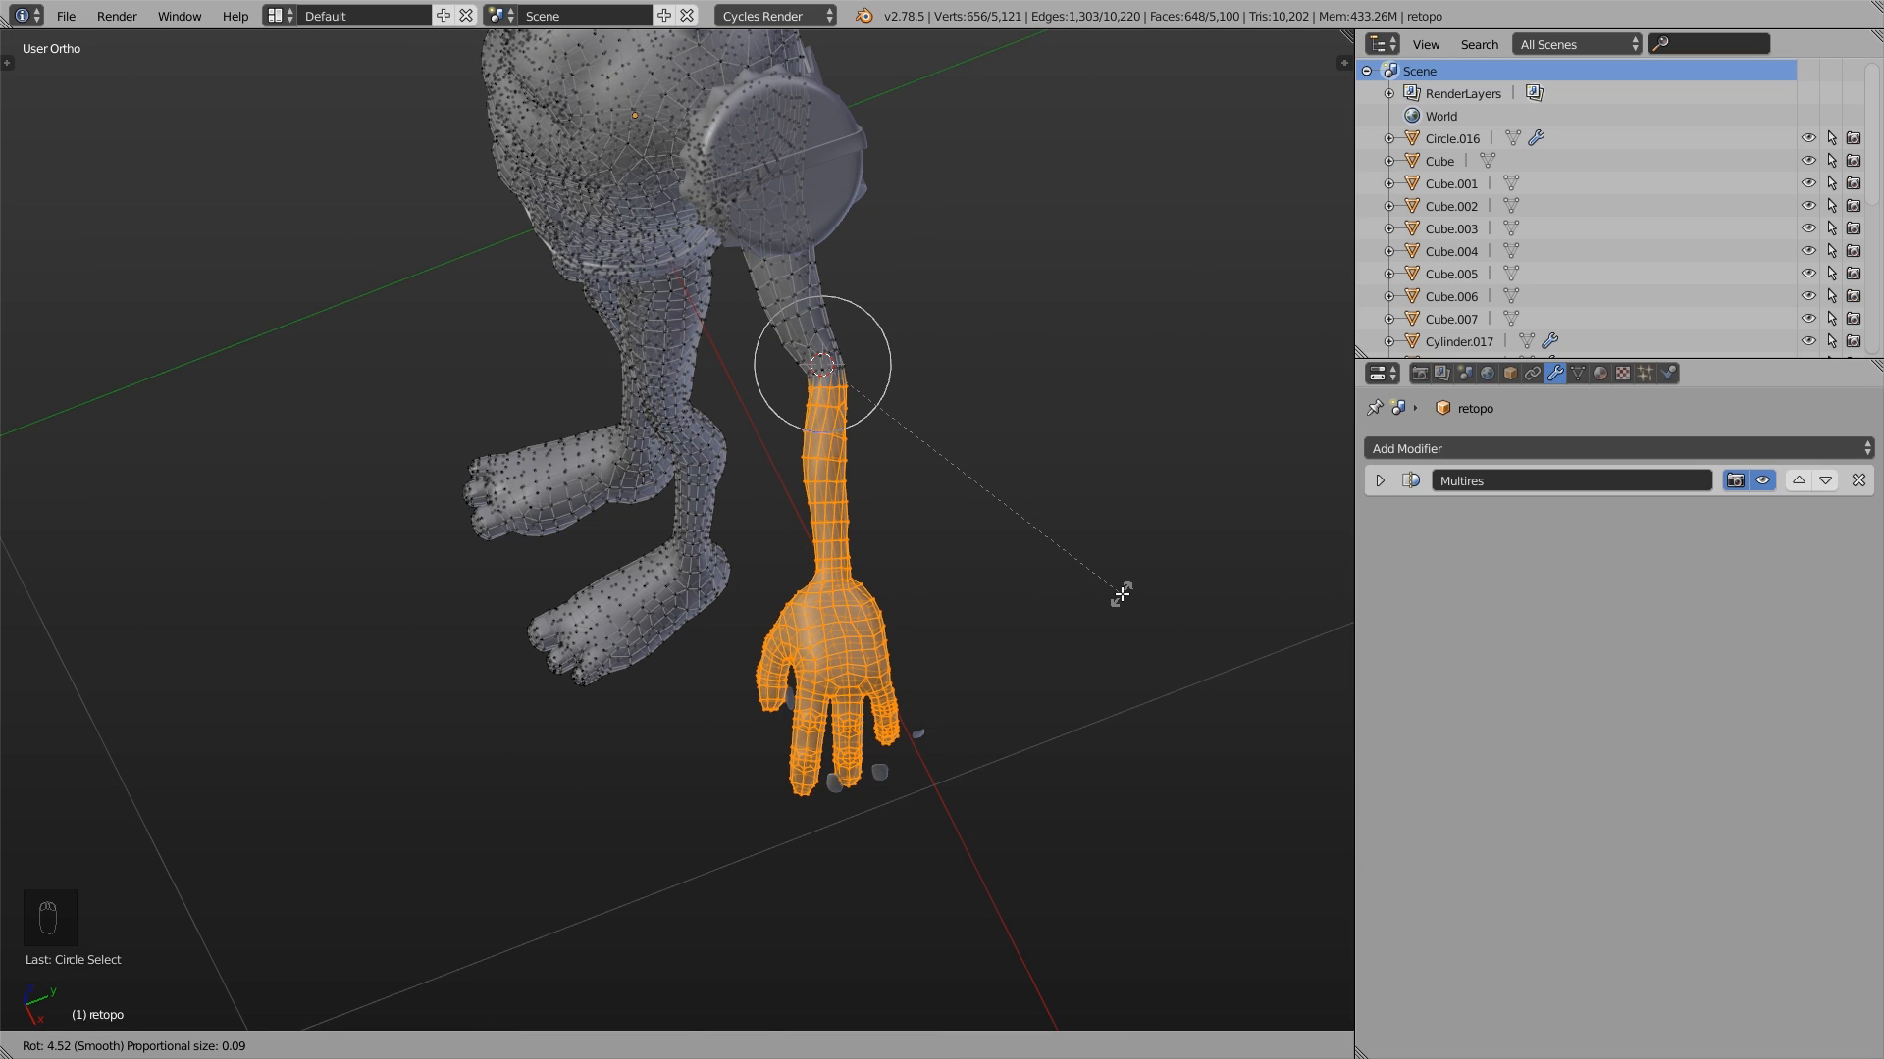
scroll(1118, 594, "up", 6)
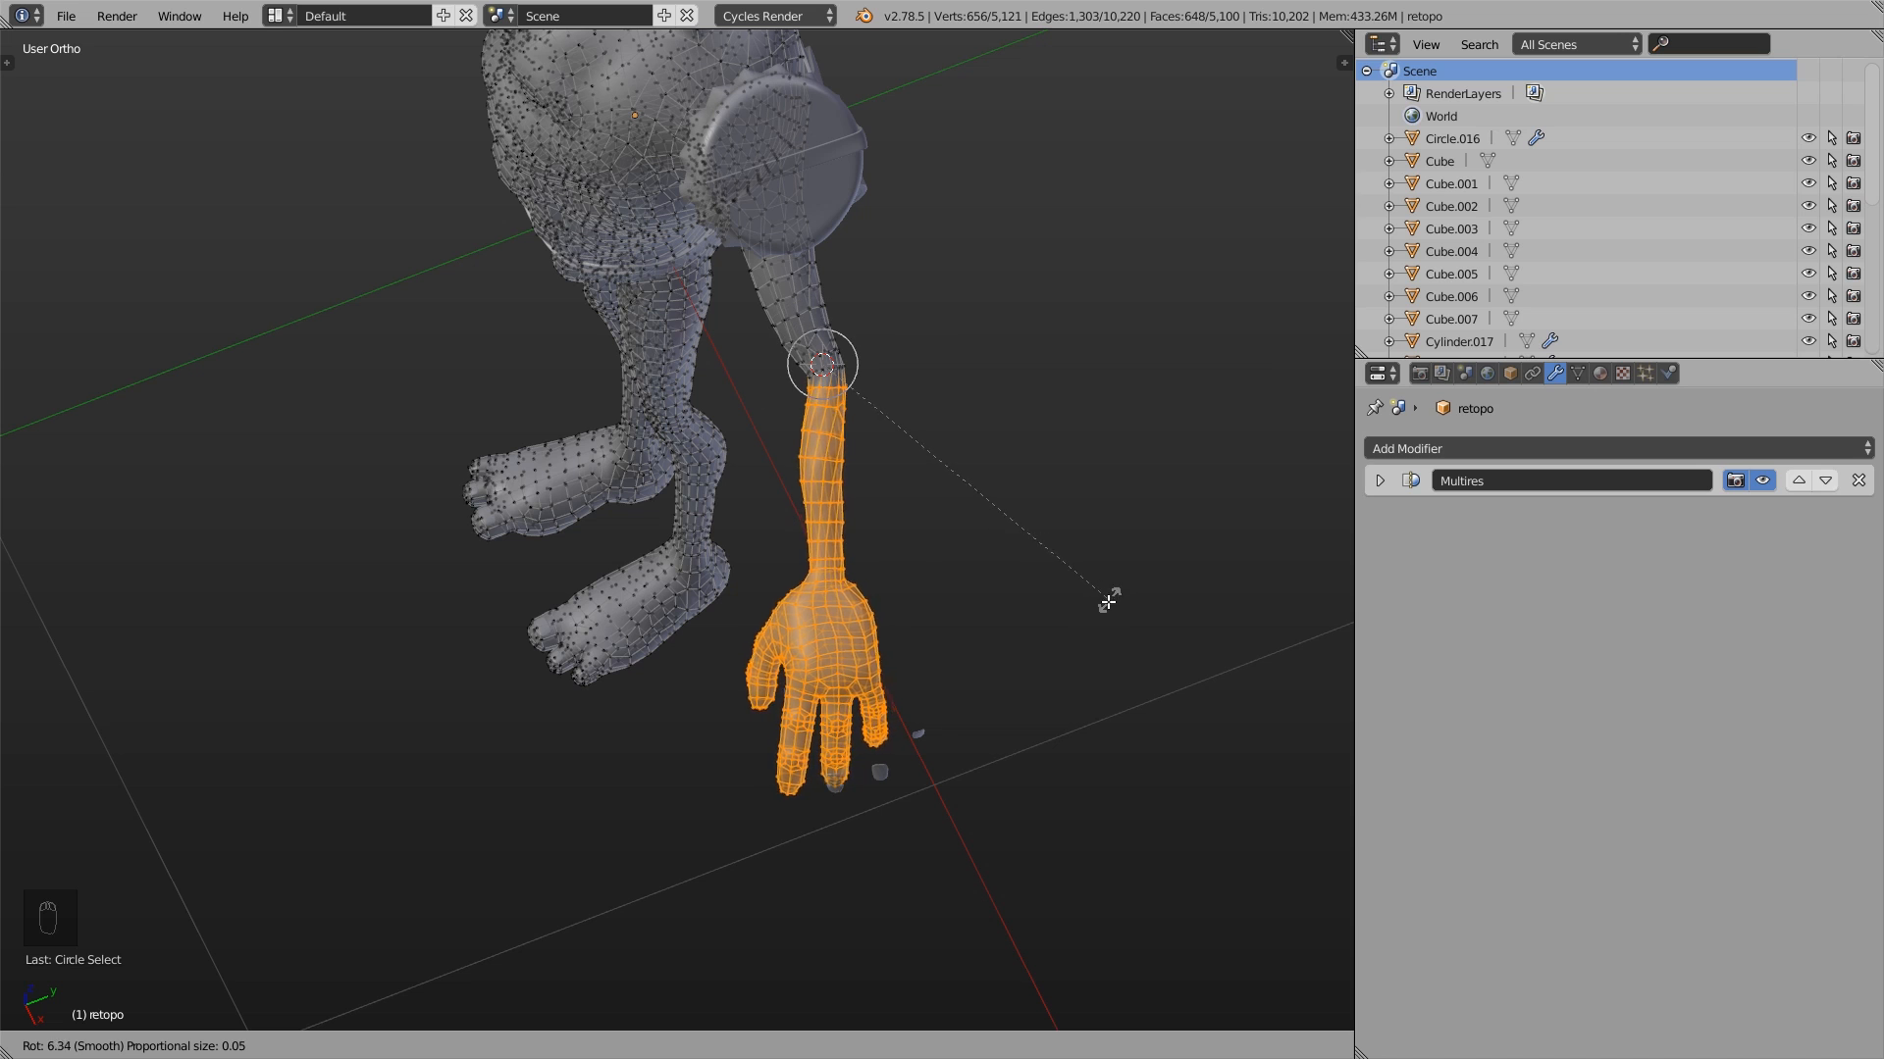
scroll(775, 653, "down", 1)
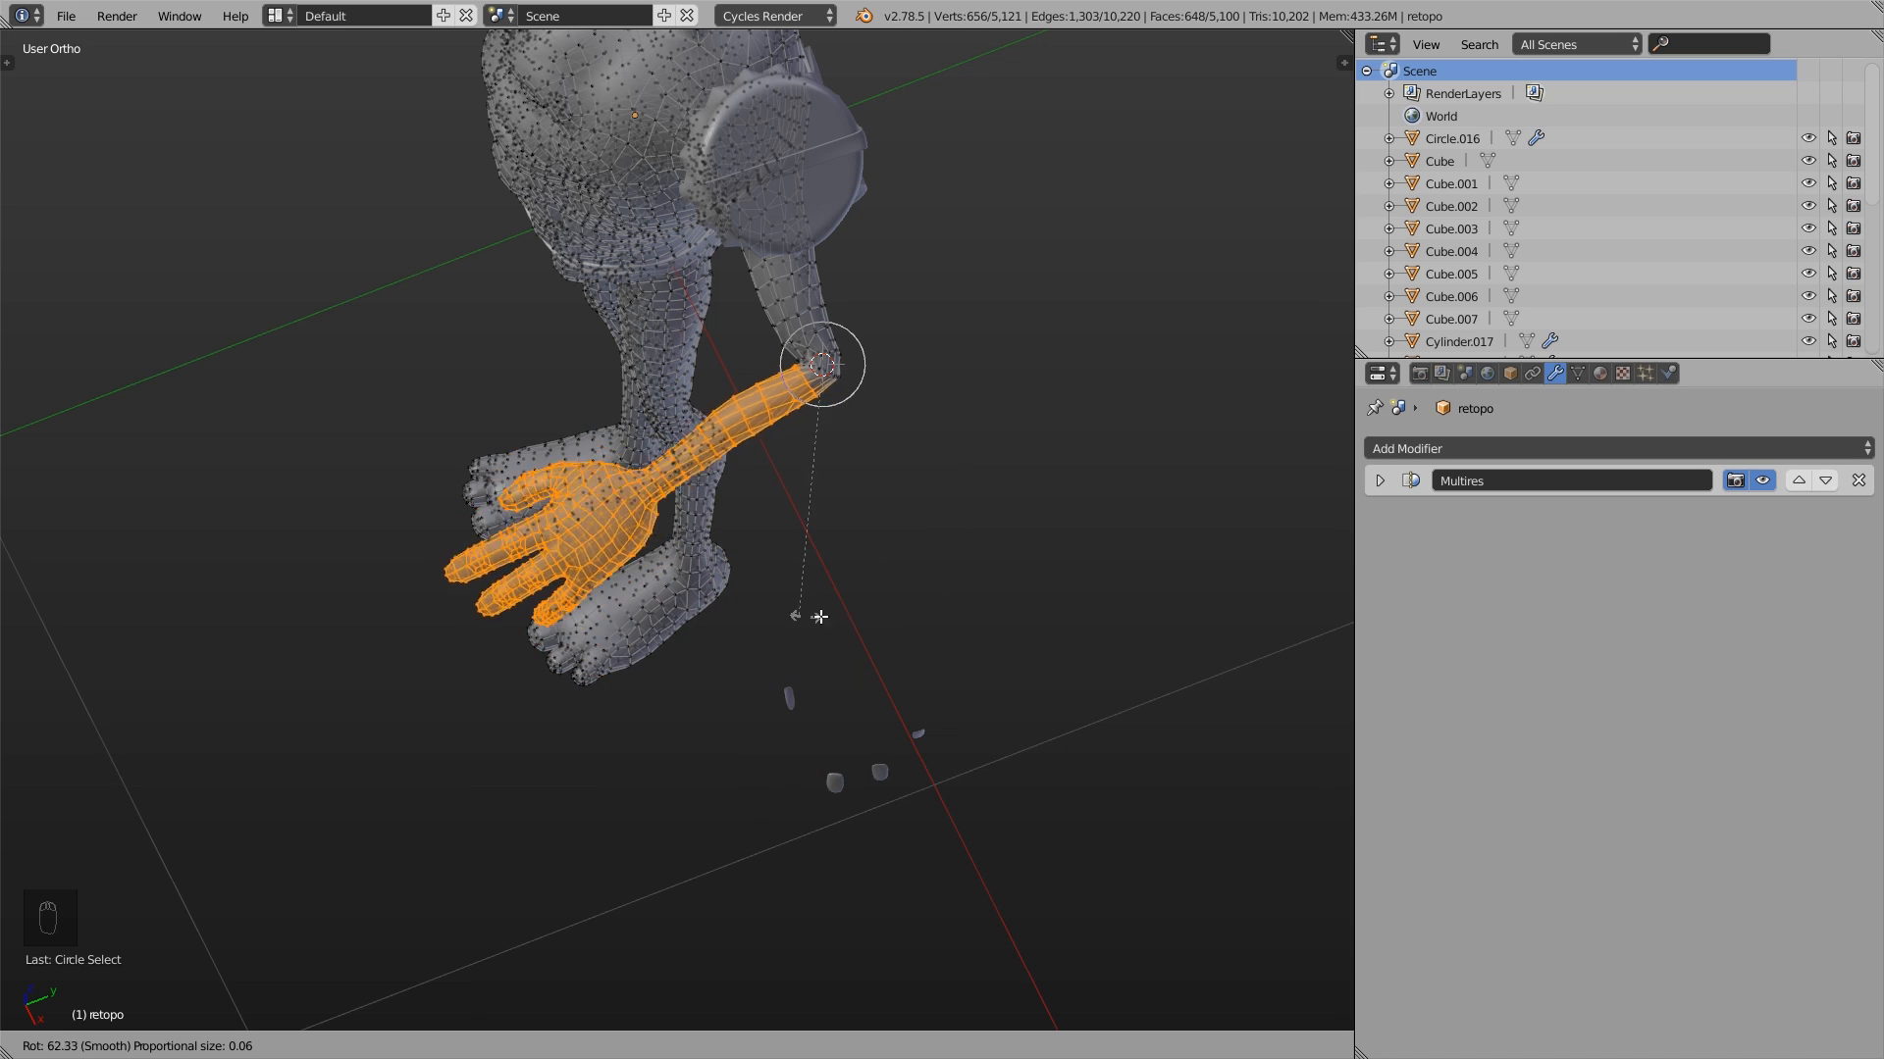
left_click(784, 624)
- Clear the selection and circle-select all vertices of one lower leg and foot up to the knee
scroll(783, 623, "down", 2)
middle_click_drag(721, 660, 822, 541)
middle_click_drag(514, 830, 646, 626, "shift")
key("a")
key("c")
scroll(726, 859, "up", 4)
left_click_drag(698, 869, 721, 633)
right_click(721, 643)
scroll(721, 651, "up", 1)
mouse_move(720, 653)
middle_mouse_down()
mouse_move(589, 618)
mouse_move(556, 651)
mouse_move(639, 647)
mouse_move(610, 630)
middle_mouse_up()
scroll(588, 618, "up", 5)
key("c")
right_click(640, 648)
scroll(610, 629, "down", 1)
middle_click_drag(611, 630, 706, 389, "shift")
- Place the 3D cursor at the knee and rotate the lower leg backward around it with proportional editing
left_click(716, 376)
key("r")
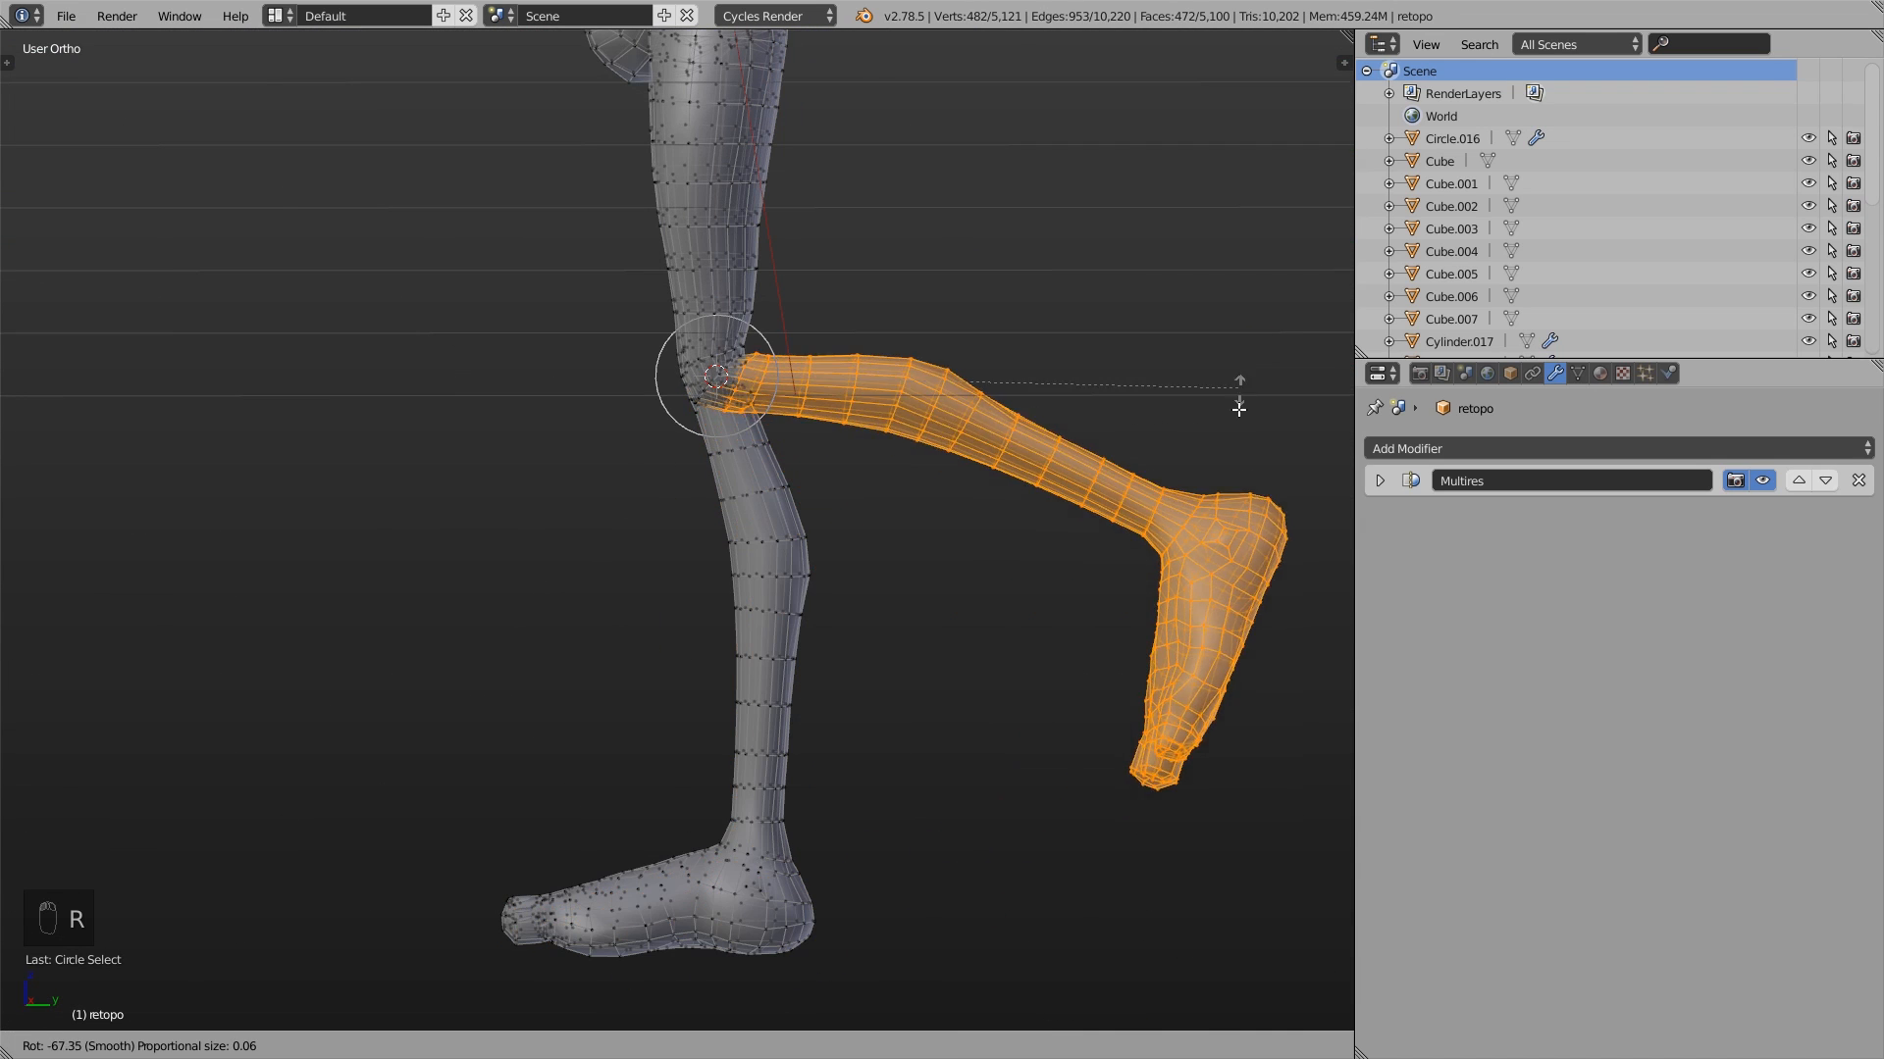
left_click(1215, 511)
- Return to Object Mode and set the pivot point to Median Point
key("Tab")
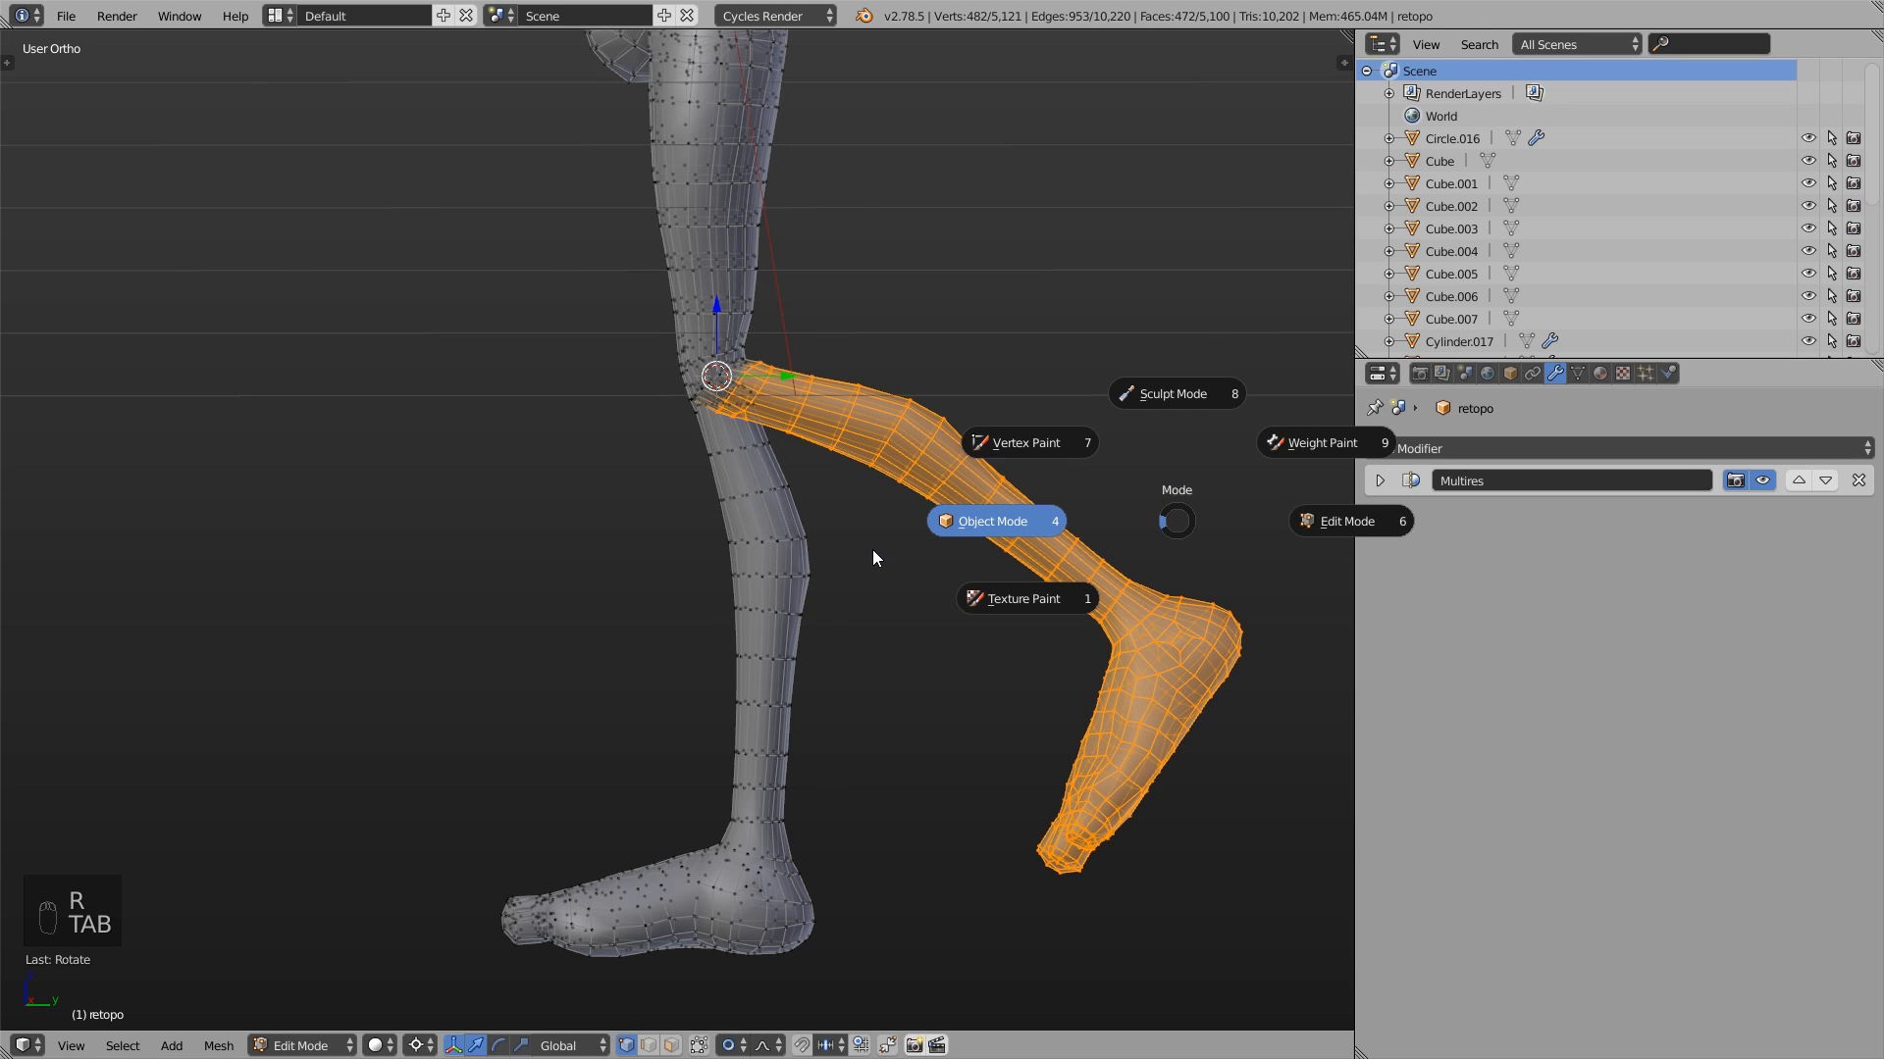
left_click(873, 550)
scroll(869, 559, "down", 5)
middle_click_drag(868, 563, 928, 792)
left_click(439, 1046)
left_click(476, 946)
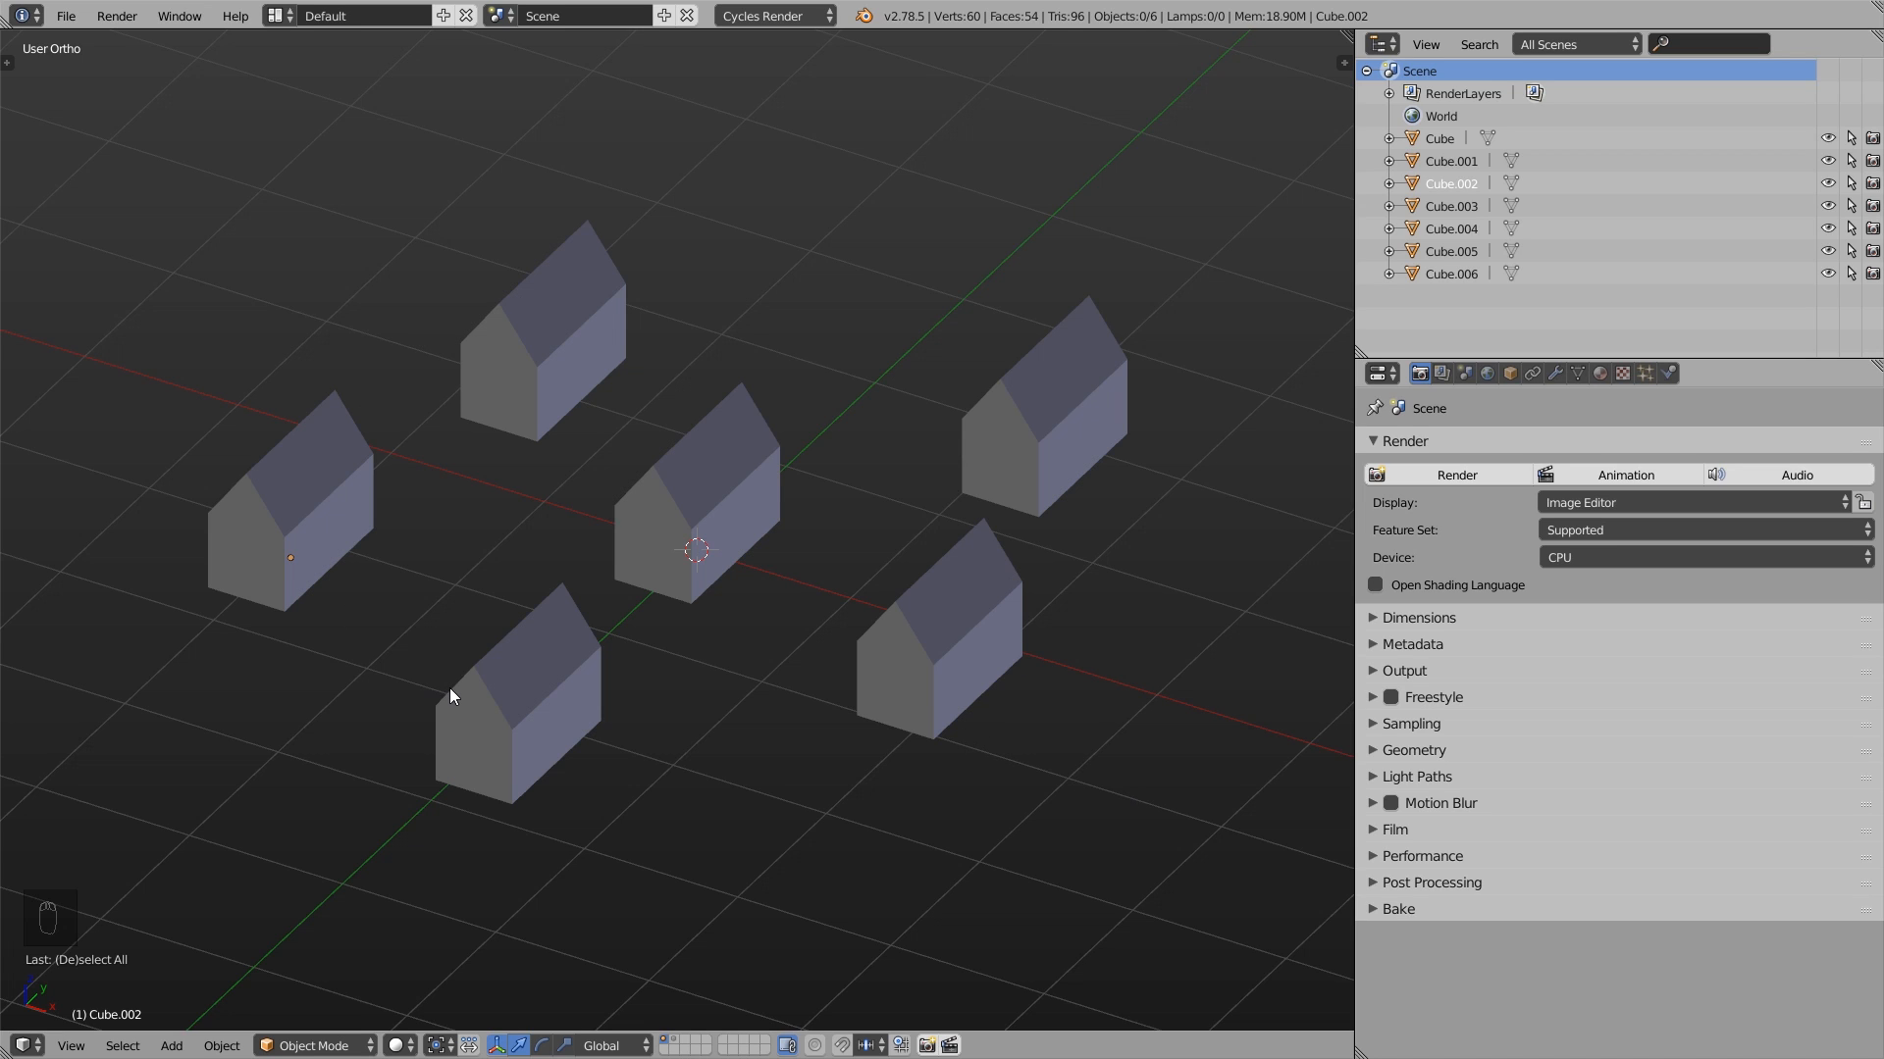
- Select all six houses and try scaling them up around their shared pivot point
right_click(545, 697)
key("a")
key("a")
key("a")
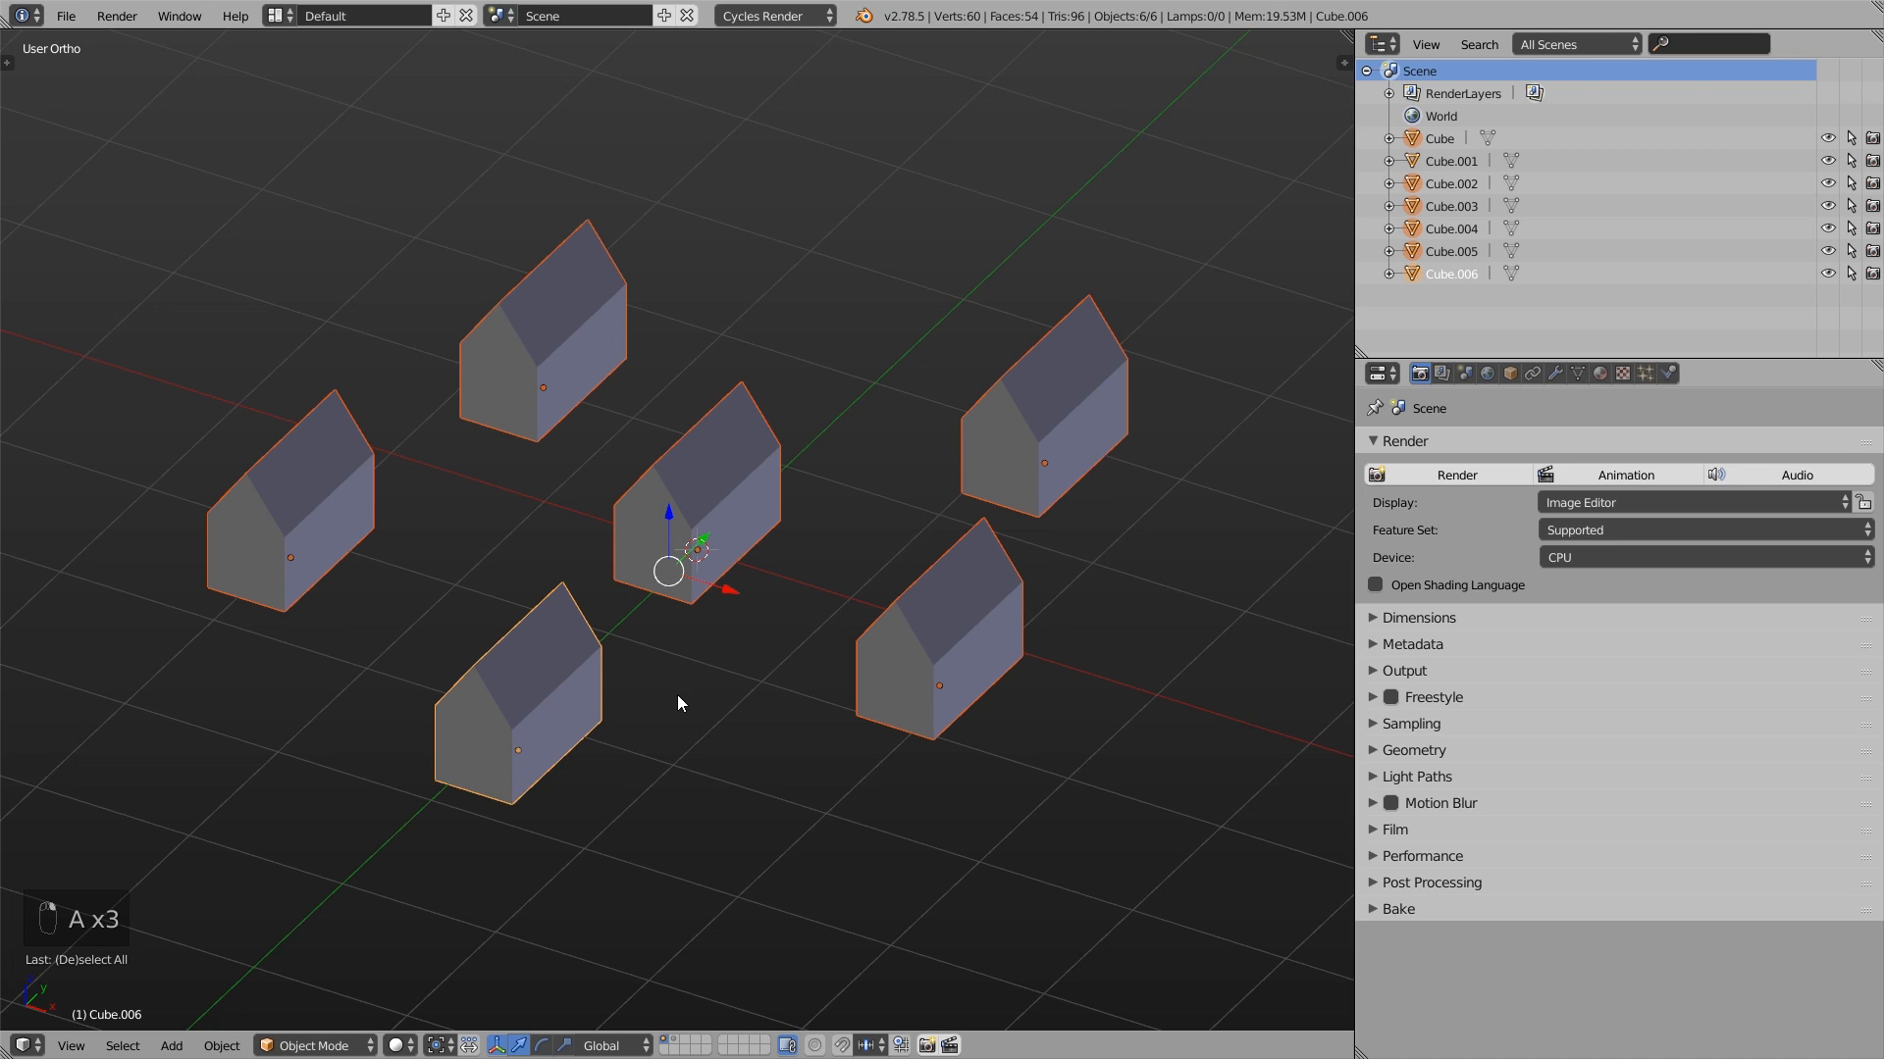
key("s")
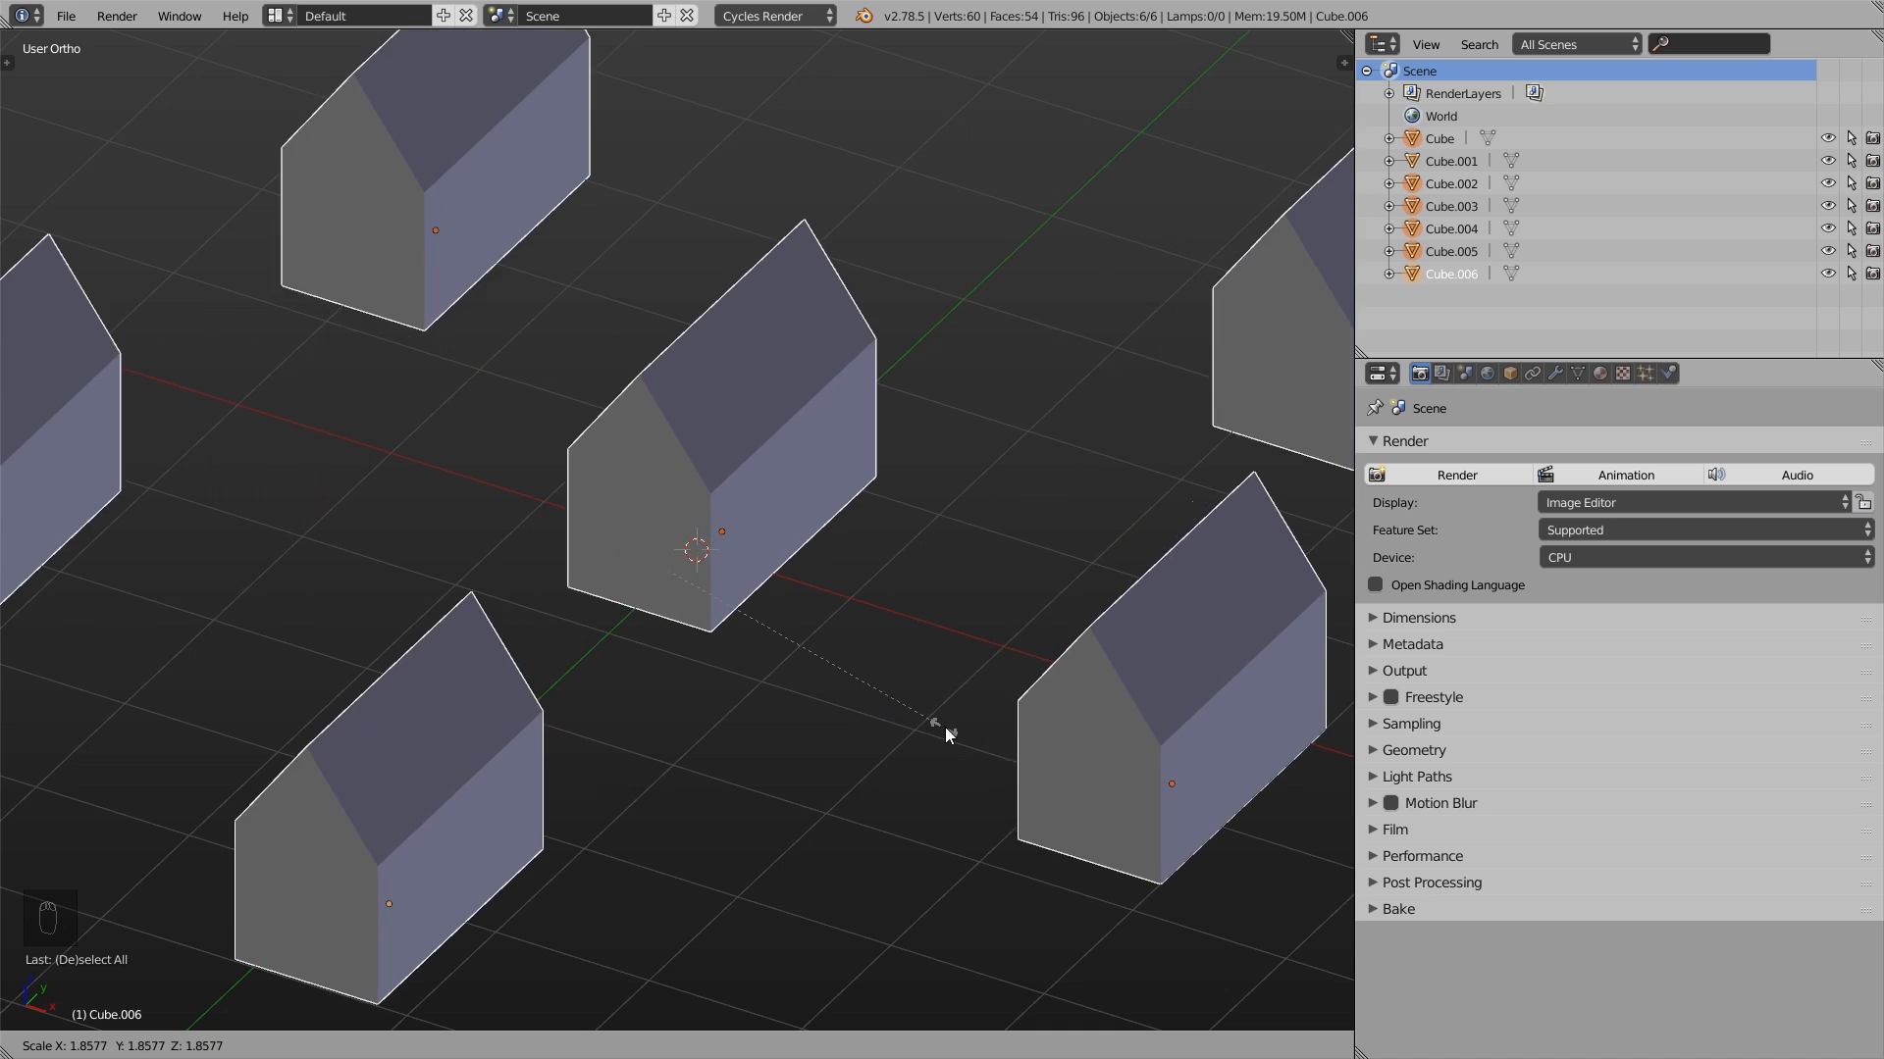
right_click(839, 686)
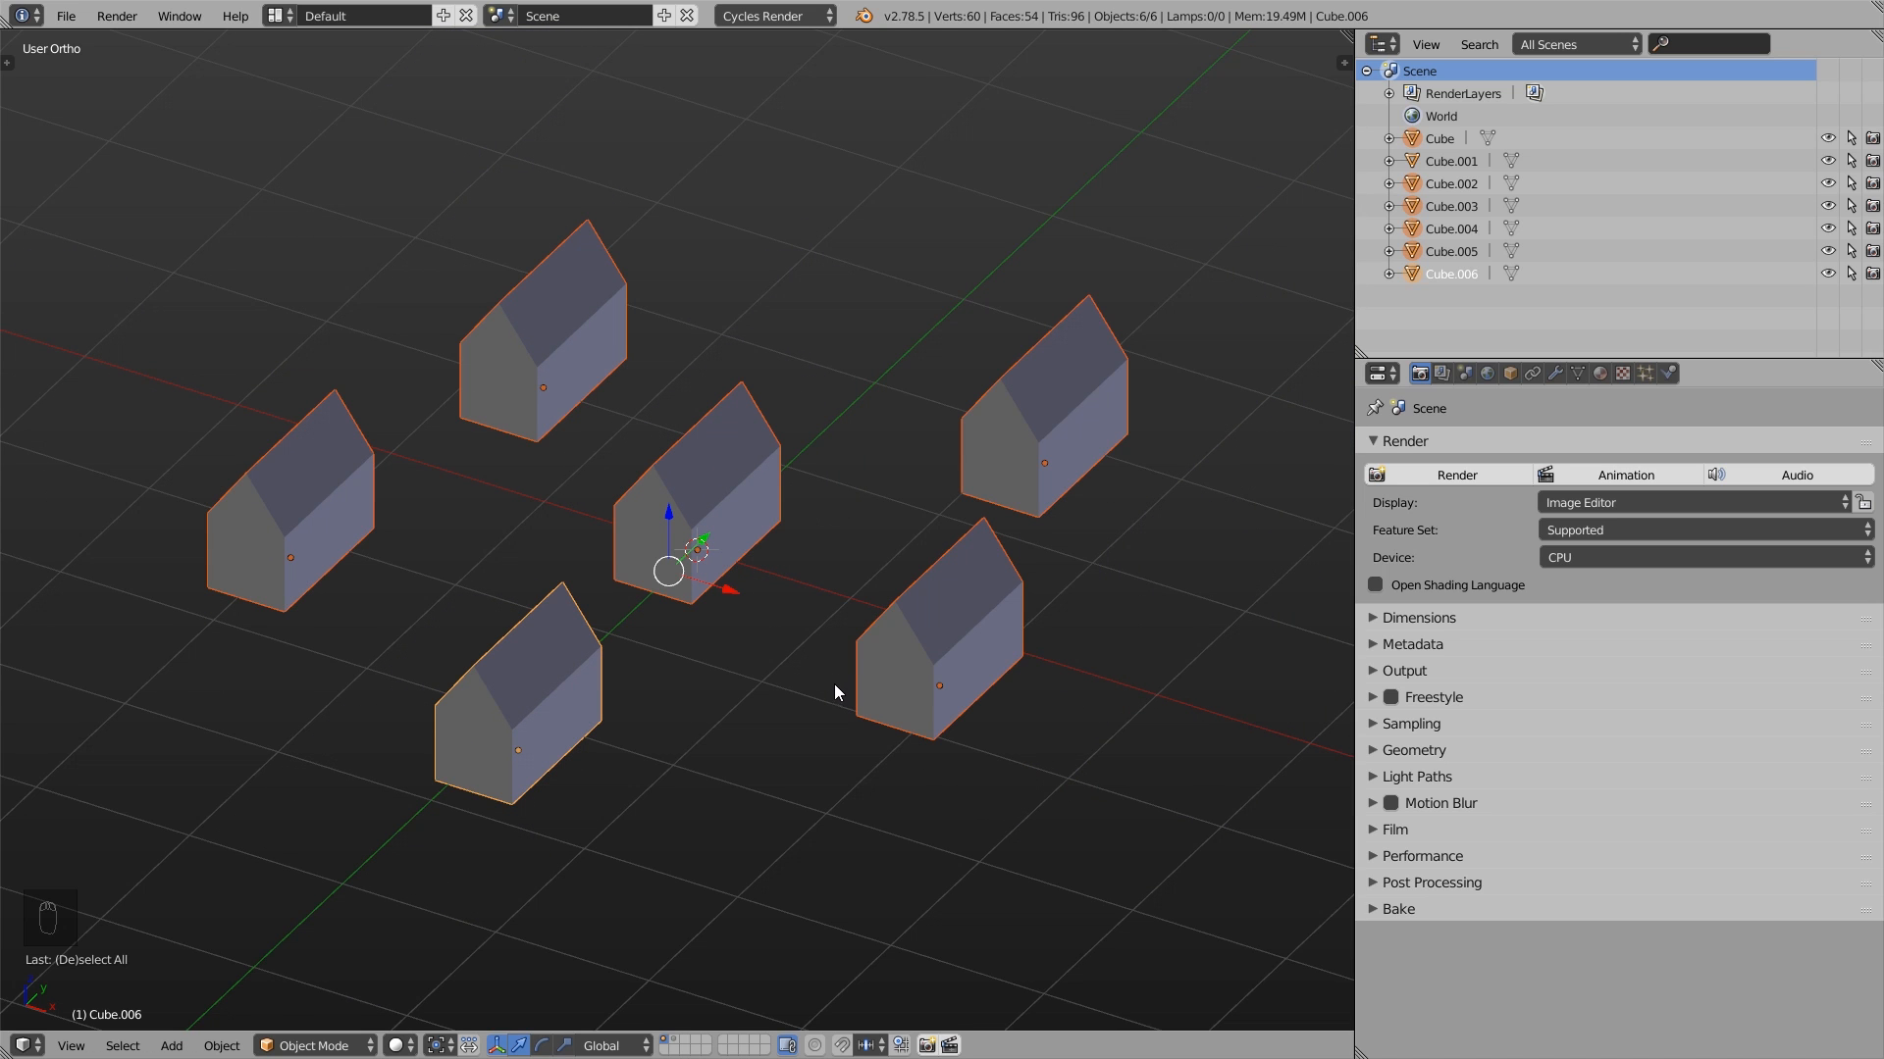
- Set the pivot point to Individual Origins and try scaling the six houses
left_click(438, 1045)
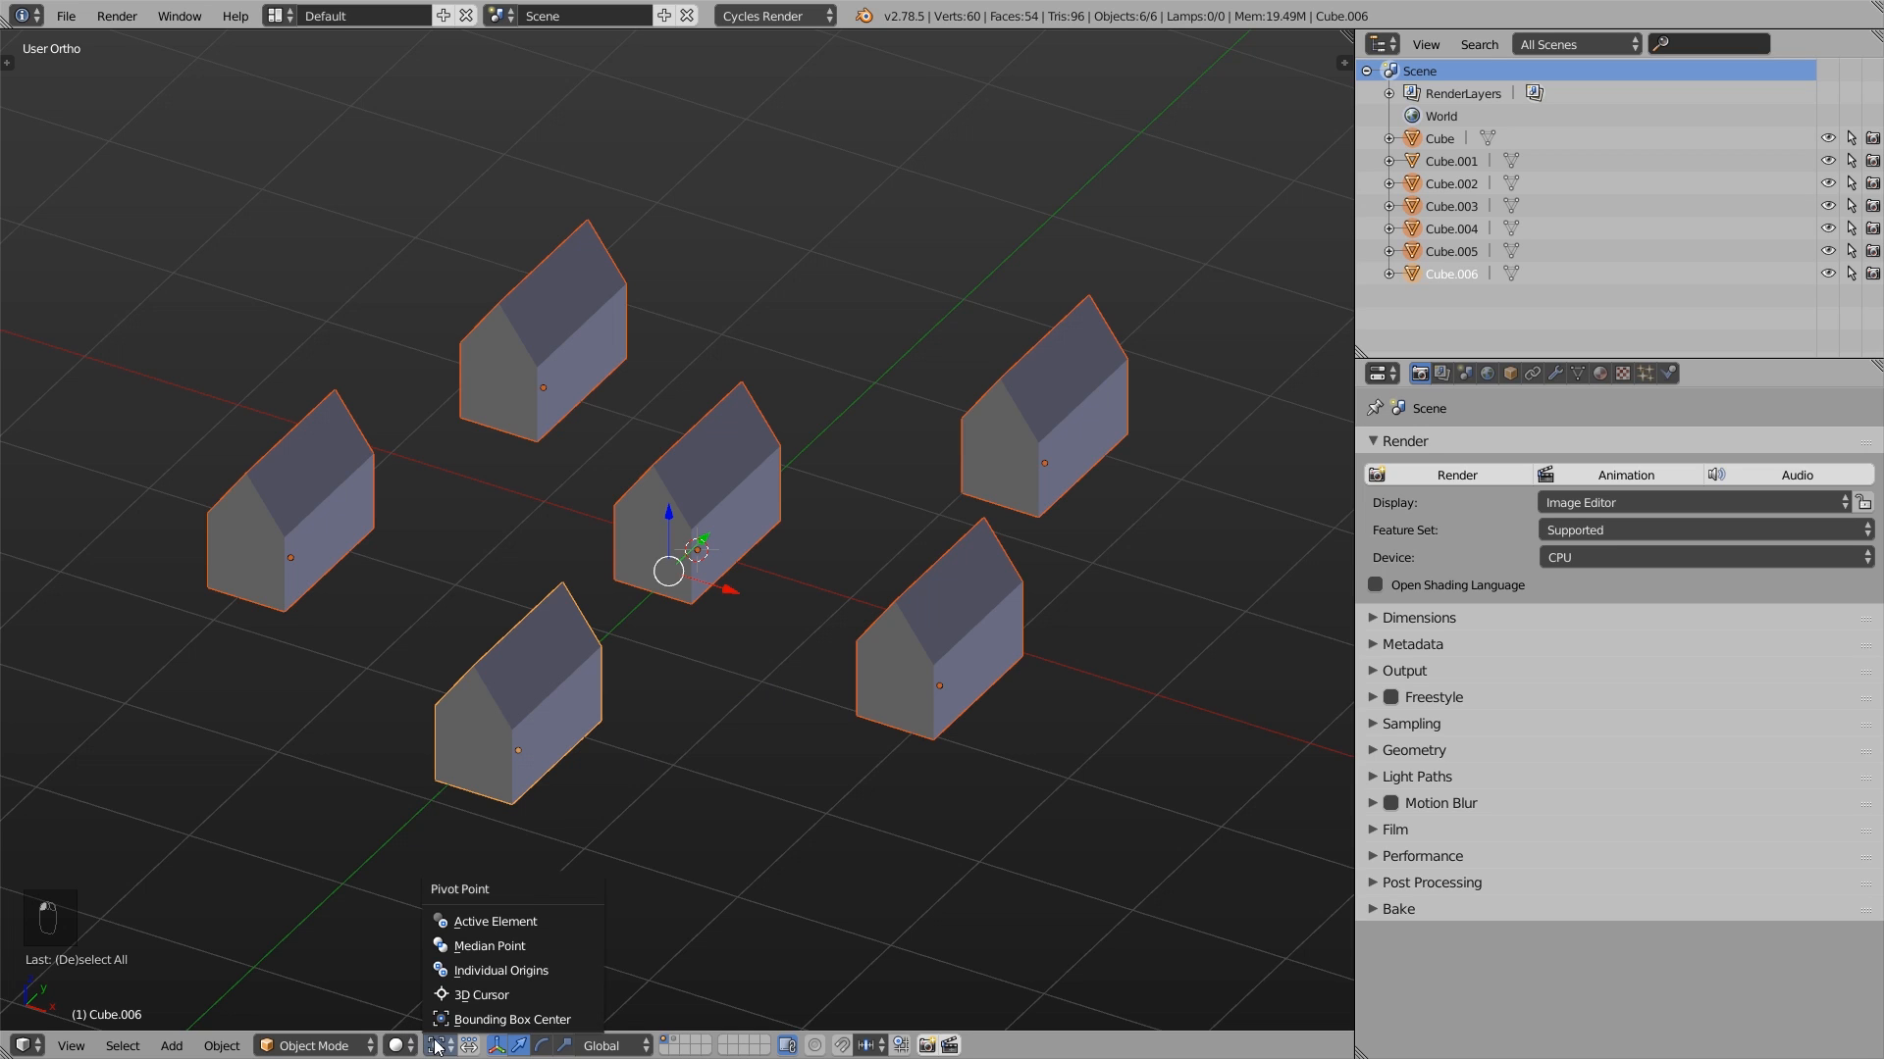
left_click(545, 973)
key("s")
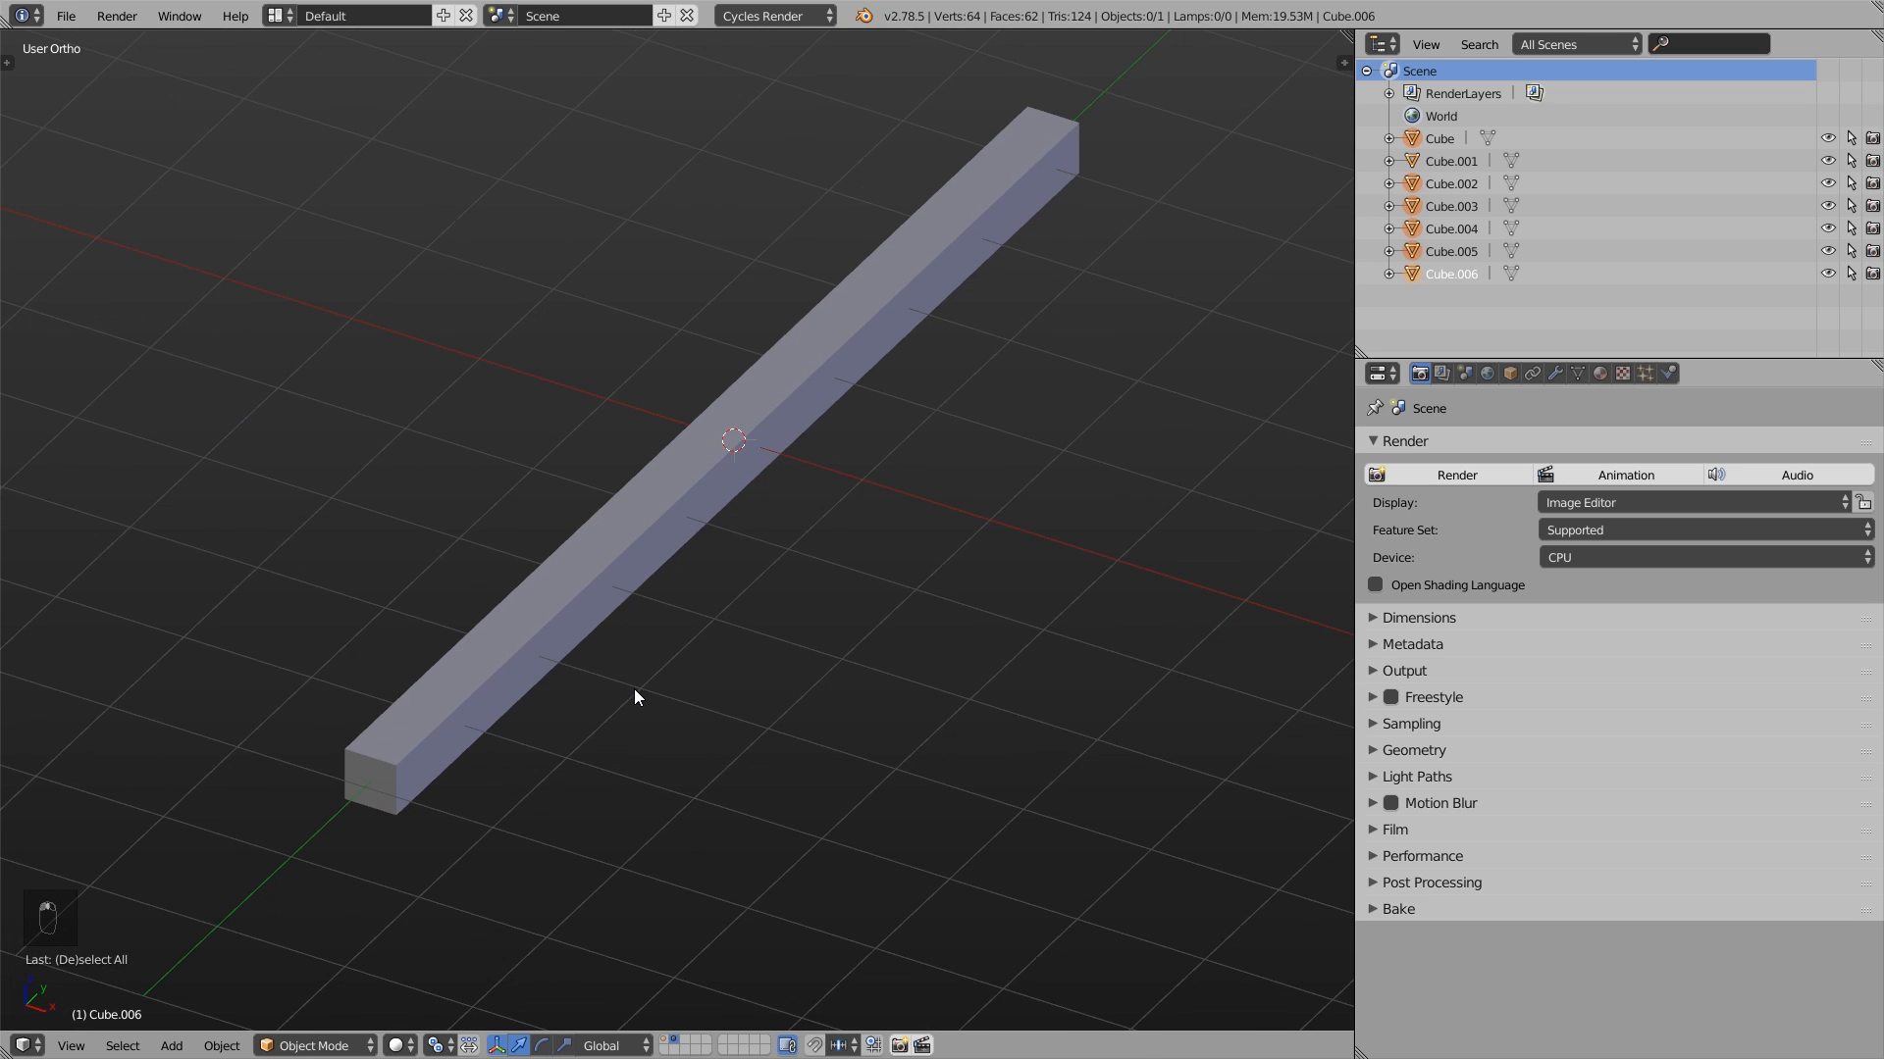
right_click(524, 616)
- Enter Edit Mode on the long bar and extrude its eight alternating top faces upward by about 0.9
key("Tab")
middle_click_drag(806, 514, 809, 556, "shift")
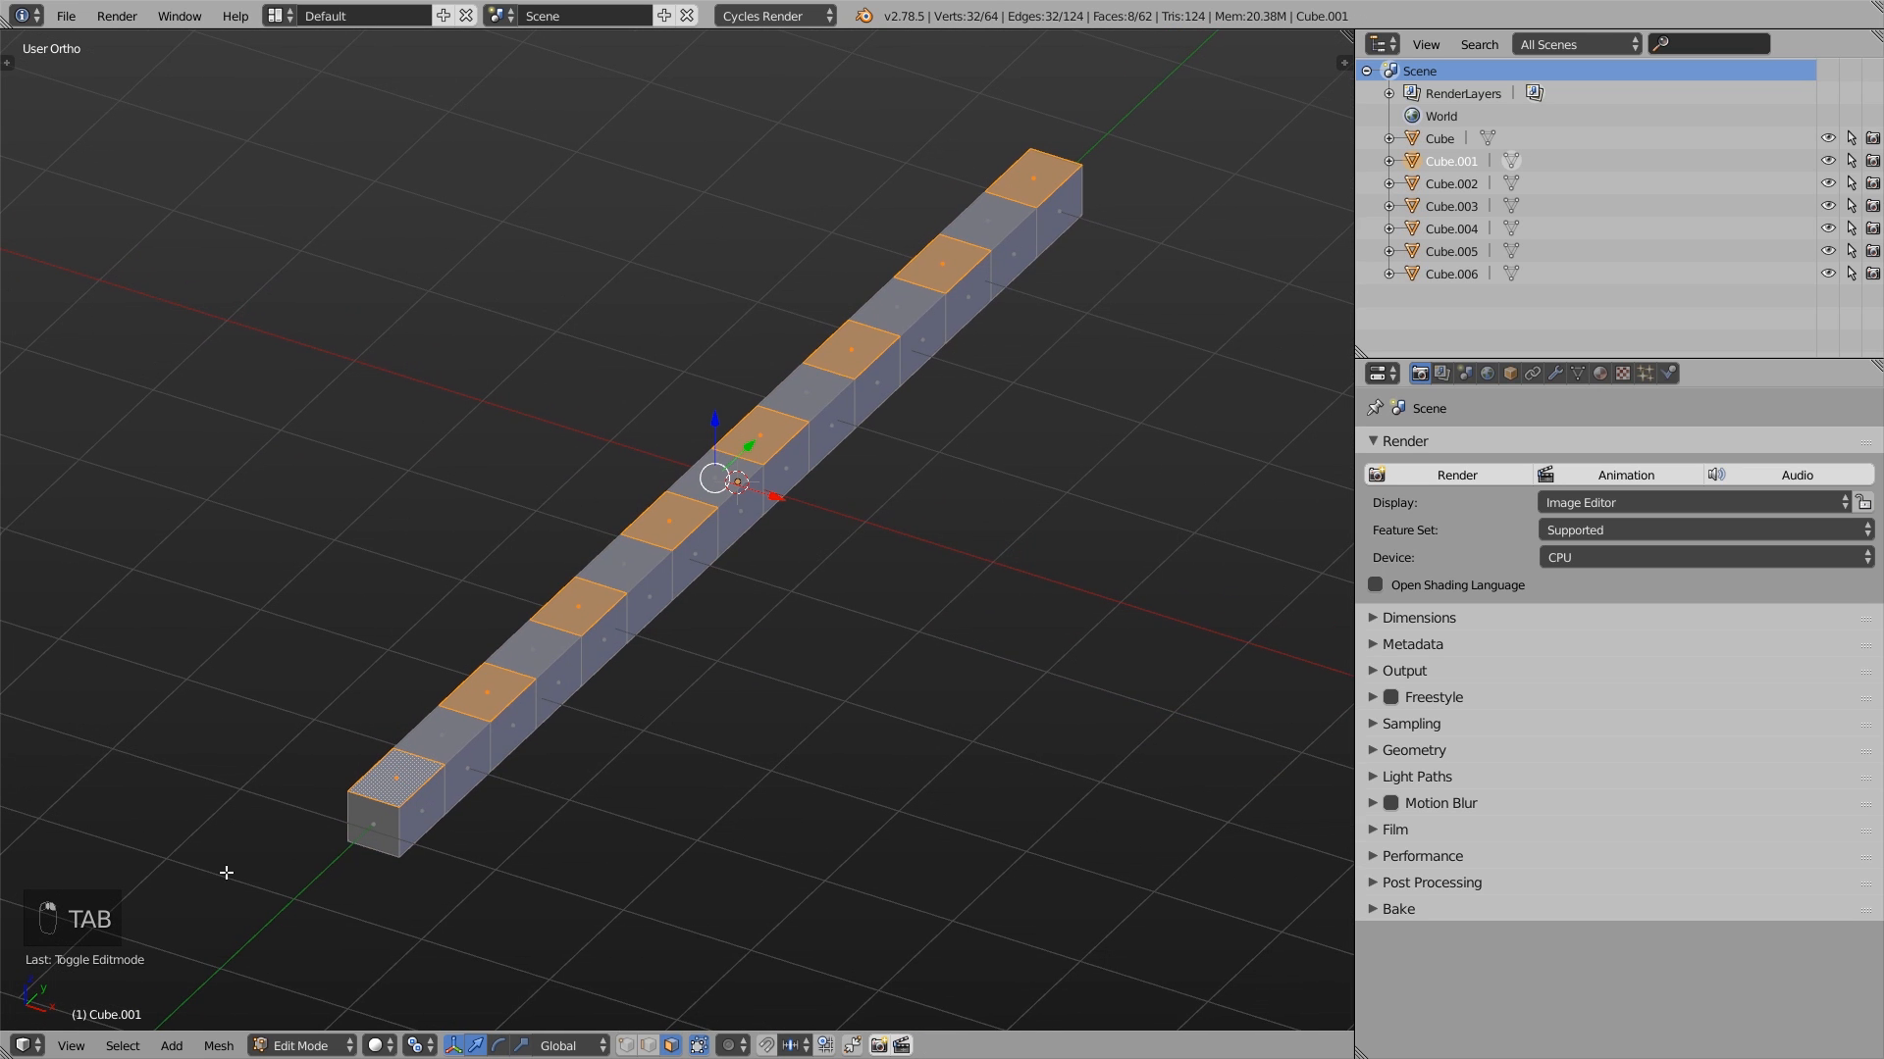
key("e")
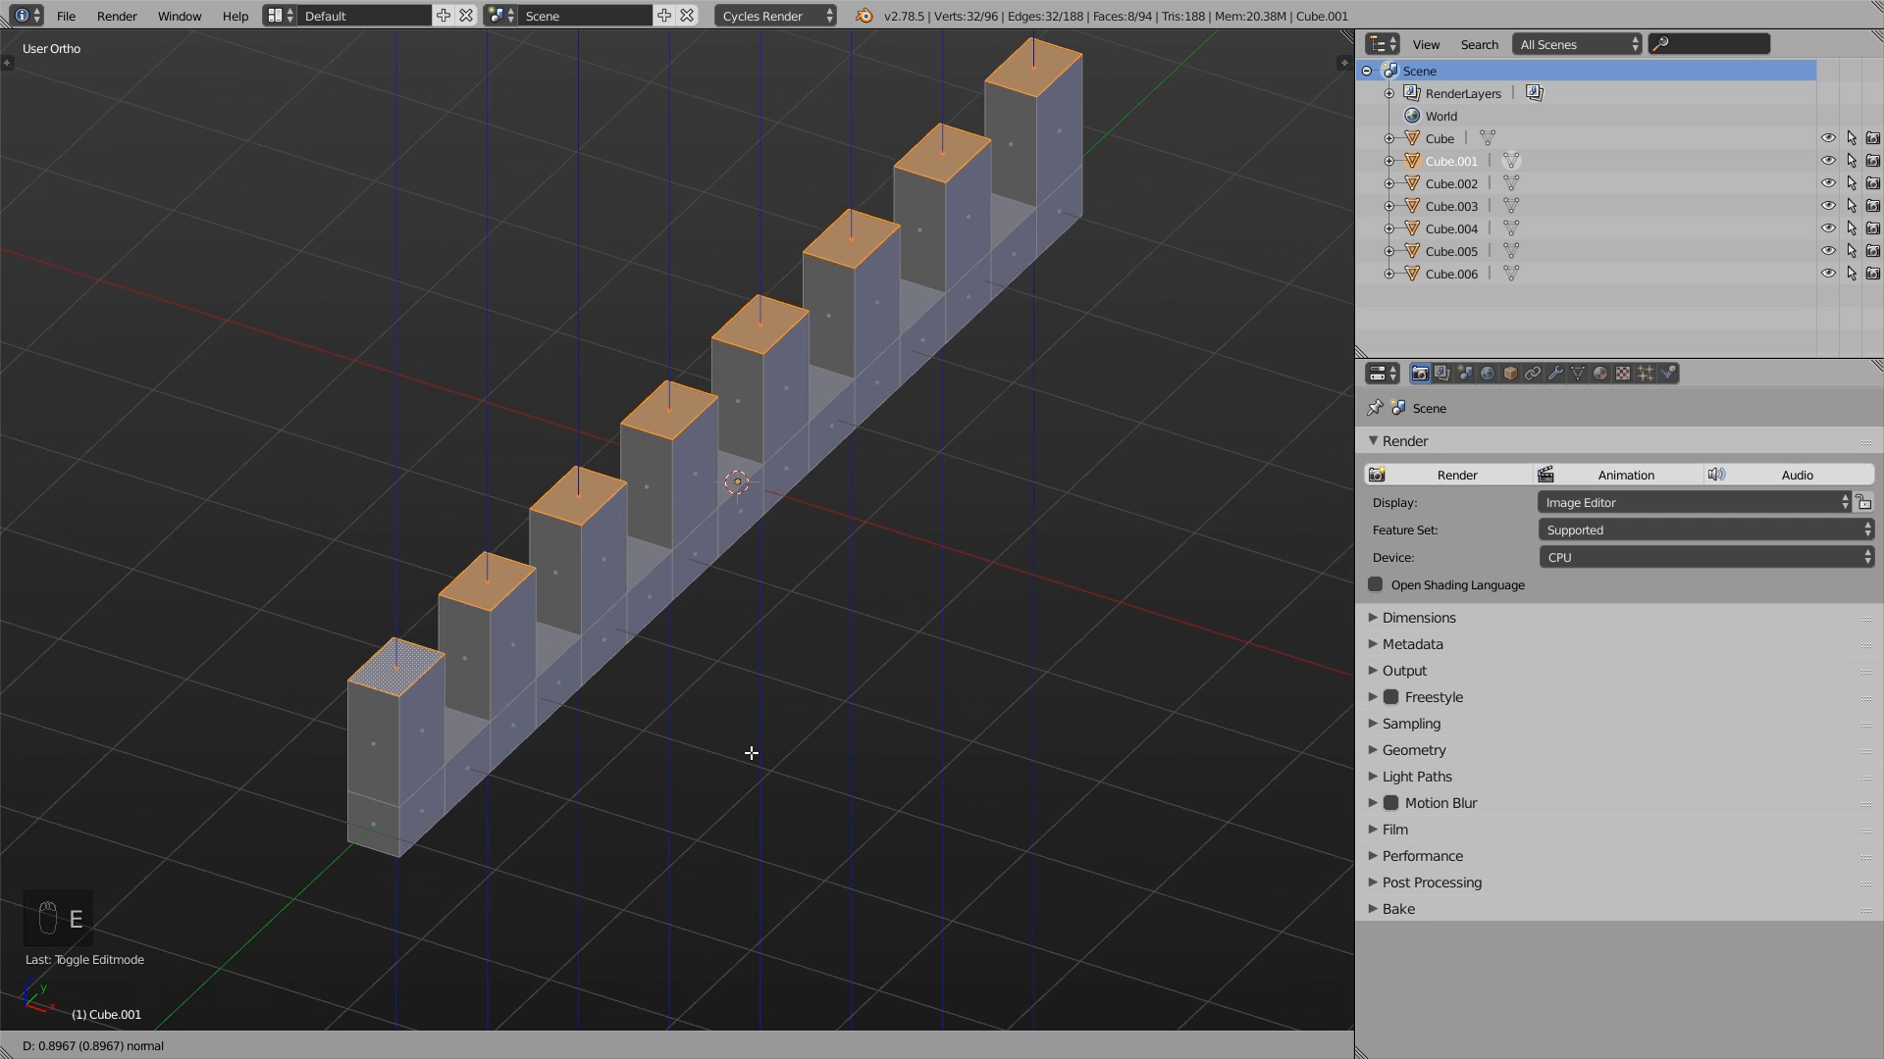
left_click(751, 753)
middle_click_drag(779, 604, 771, 667, "shift")
- Set the pivot point to Median Point and try scaling up the extruded top faces
left_click(412, 1045)
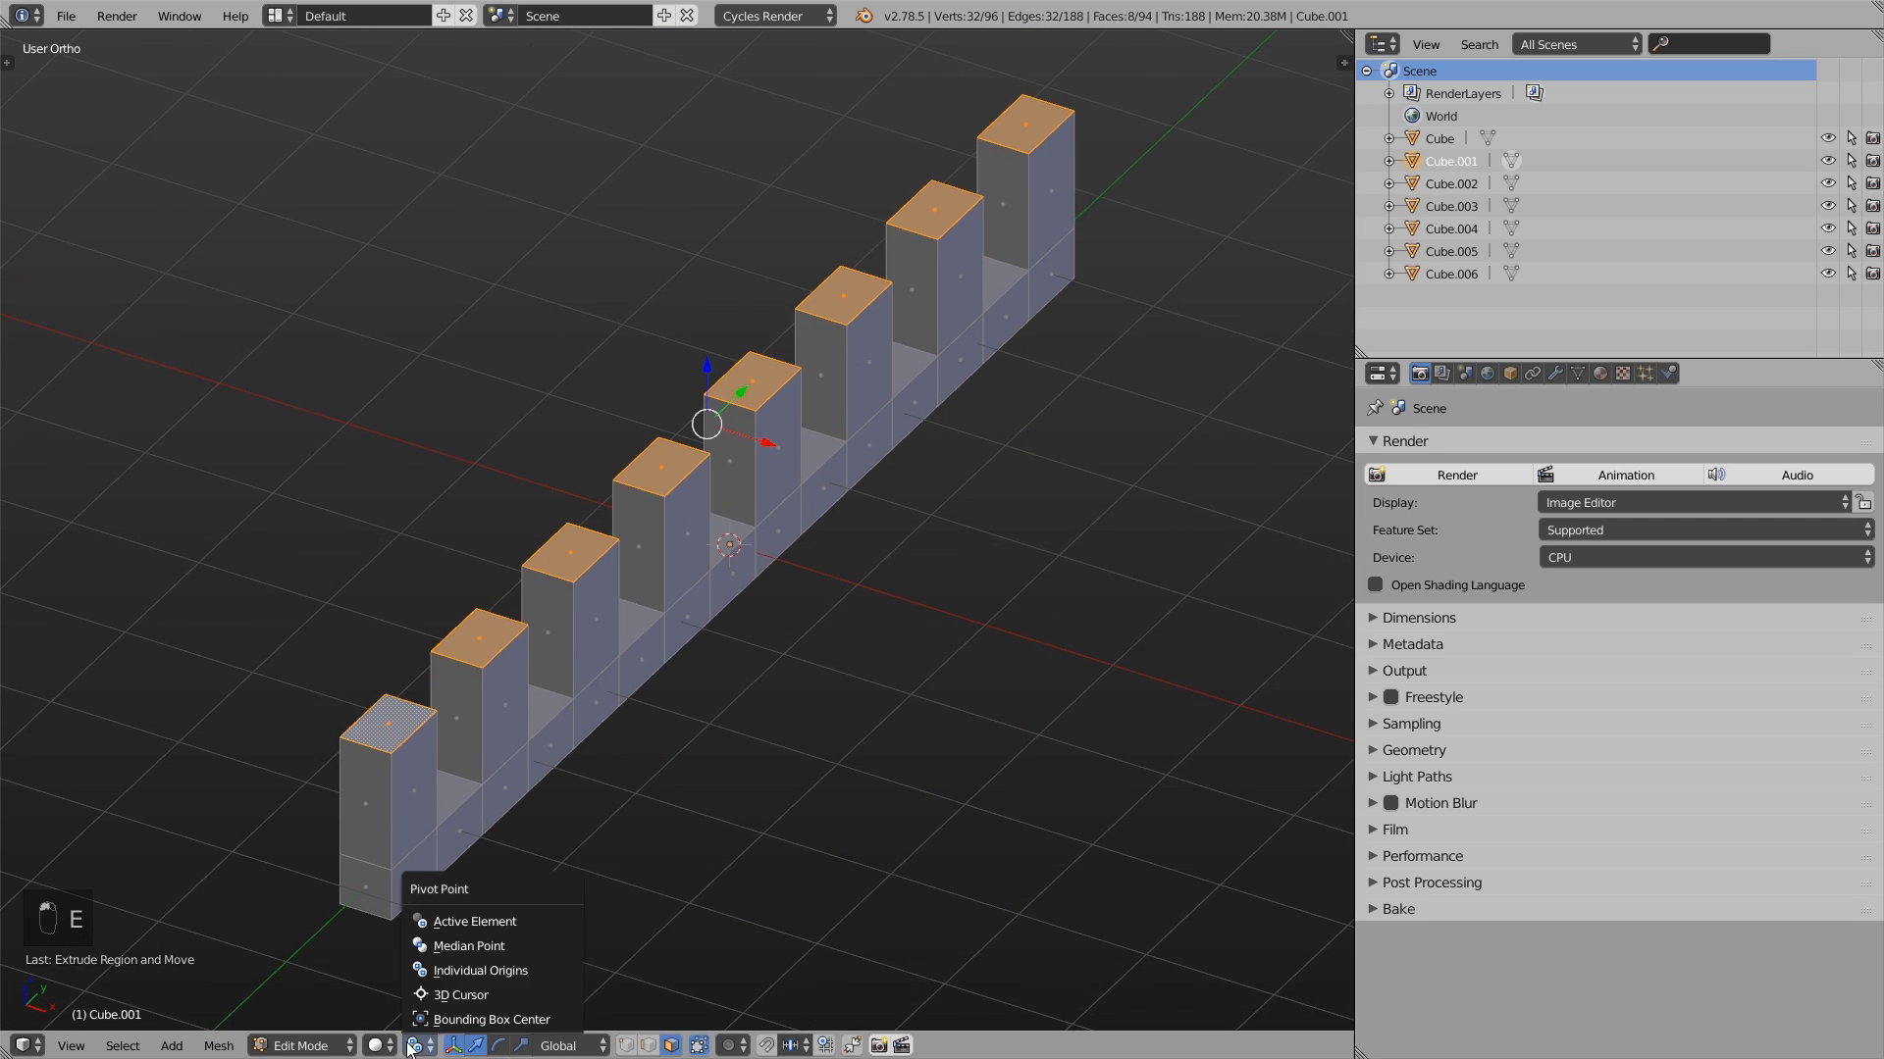
left_click(469, 945)
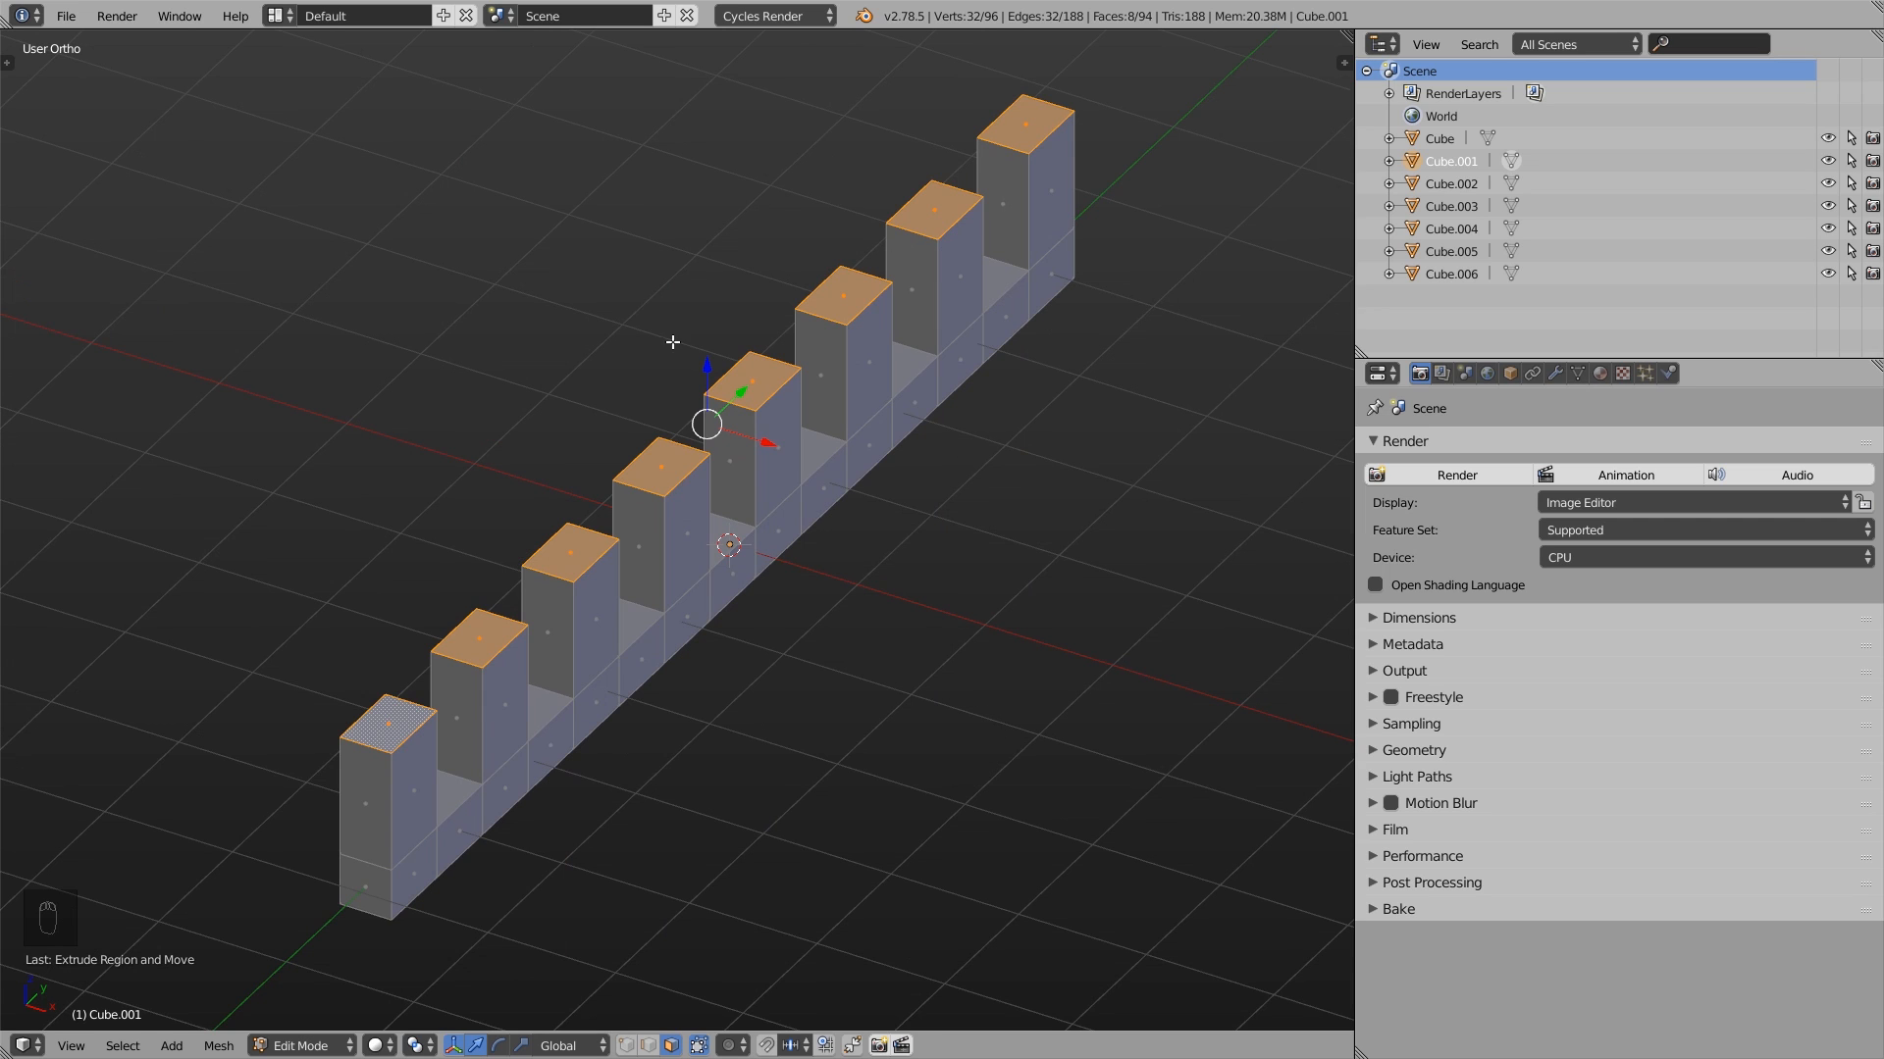
key("s")
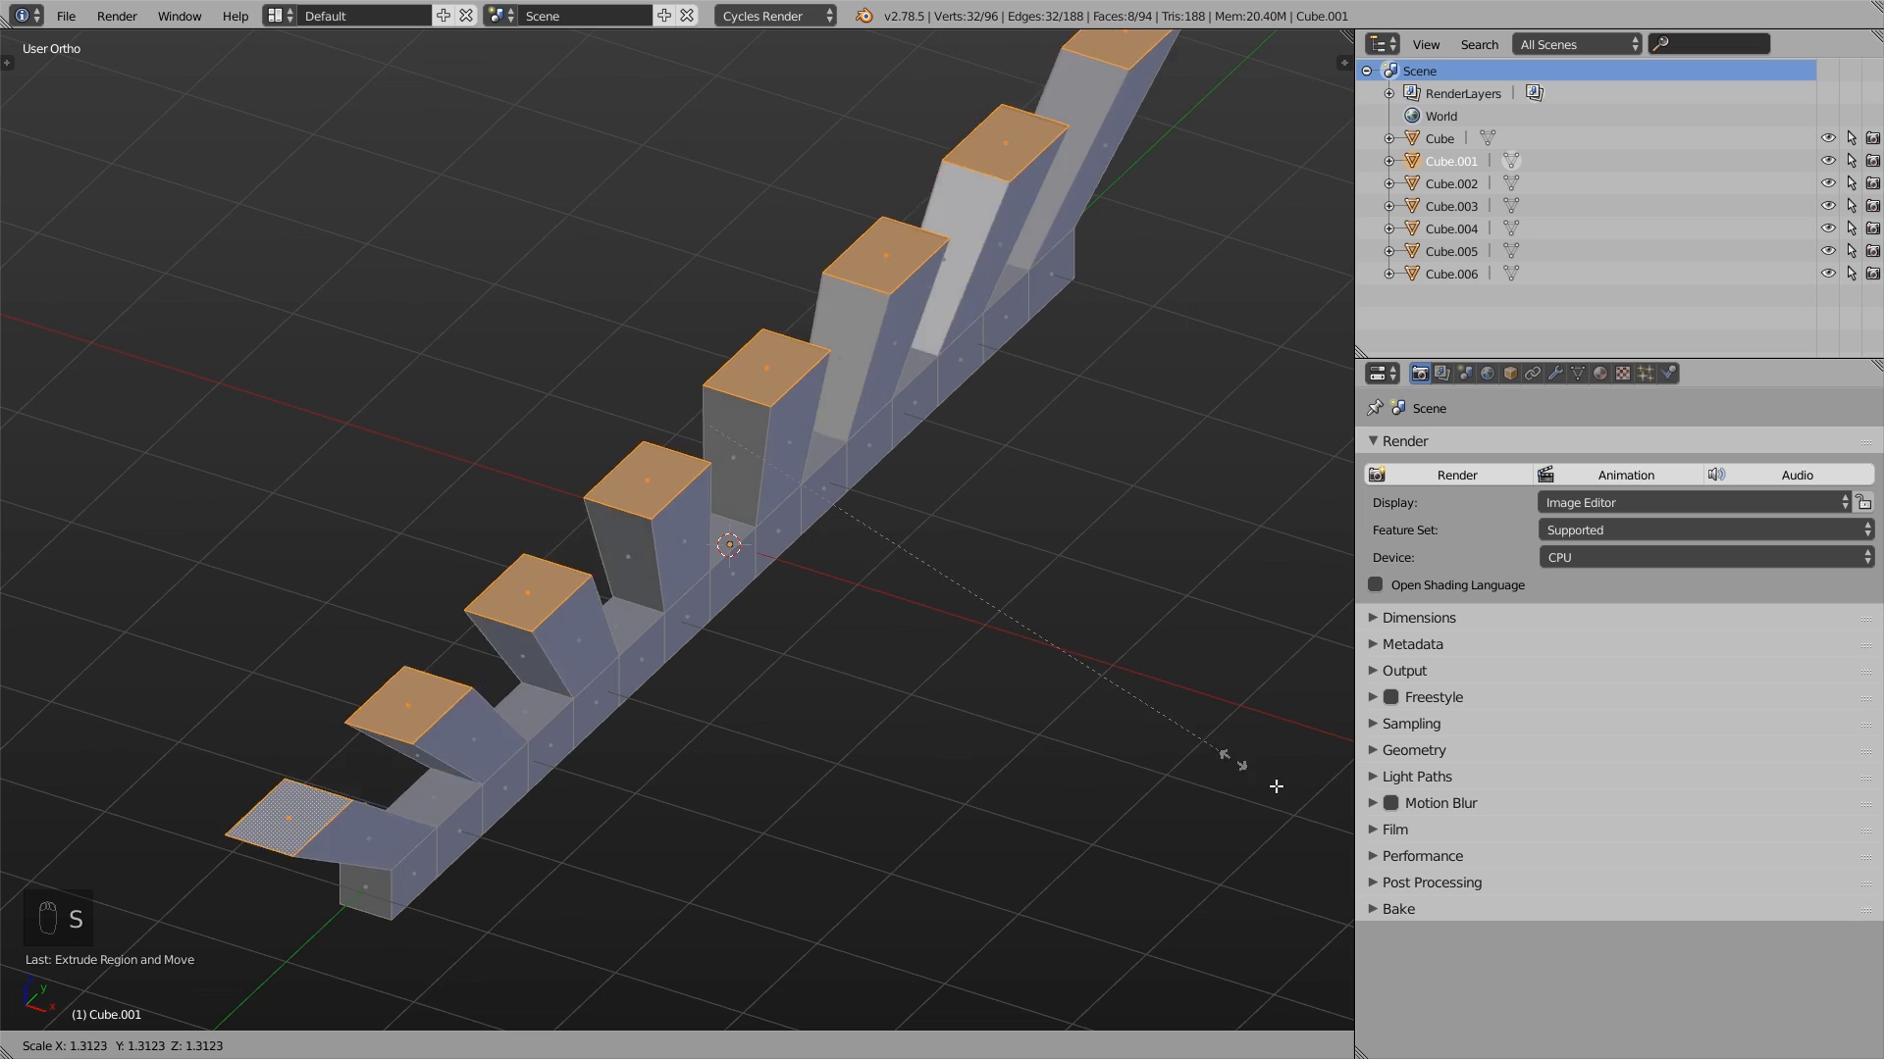
left_click(1142, 755)
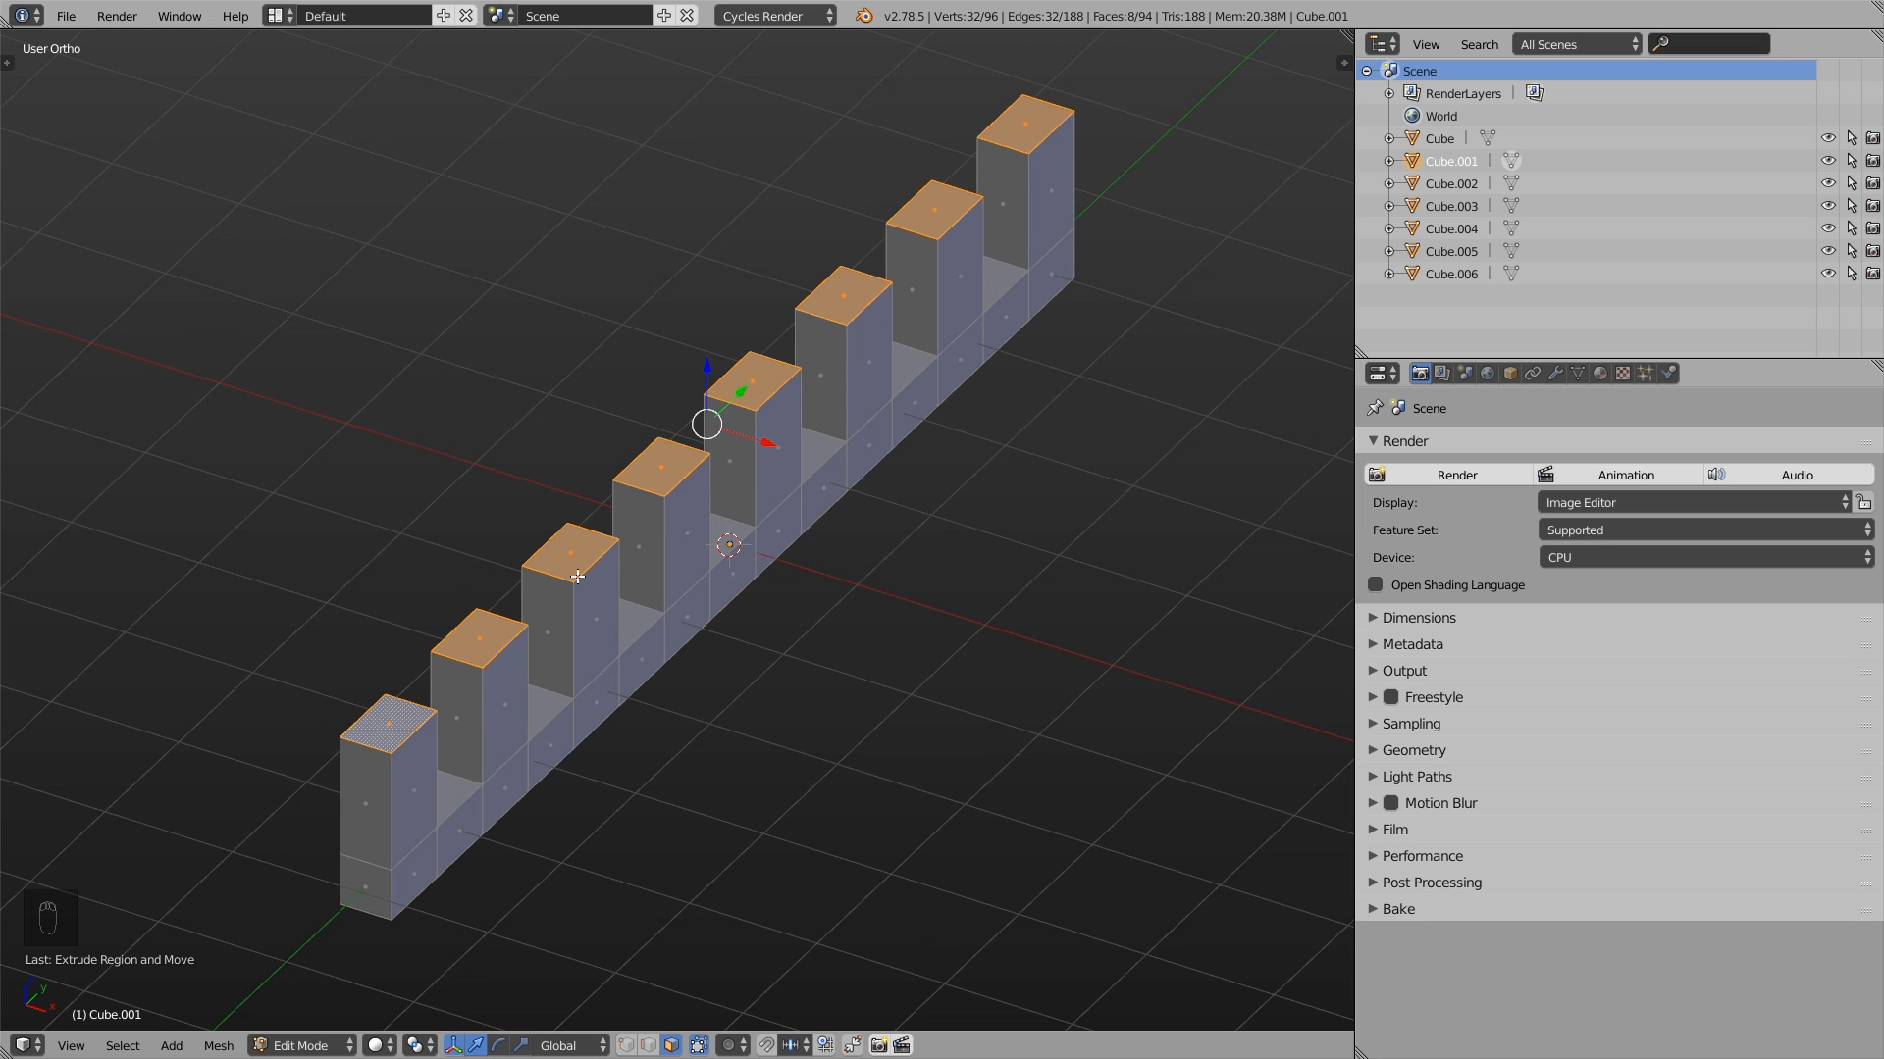
- Set the pivot point to Individual Origins and try enlarging each extruded top face
left_click(420, 1045)
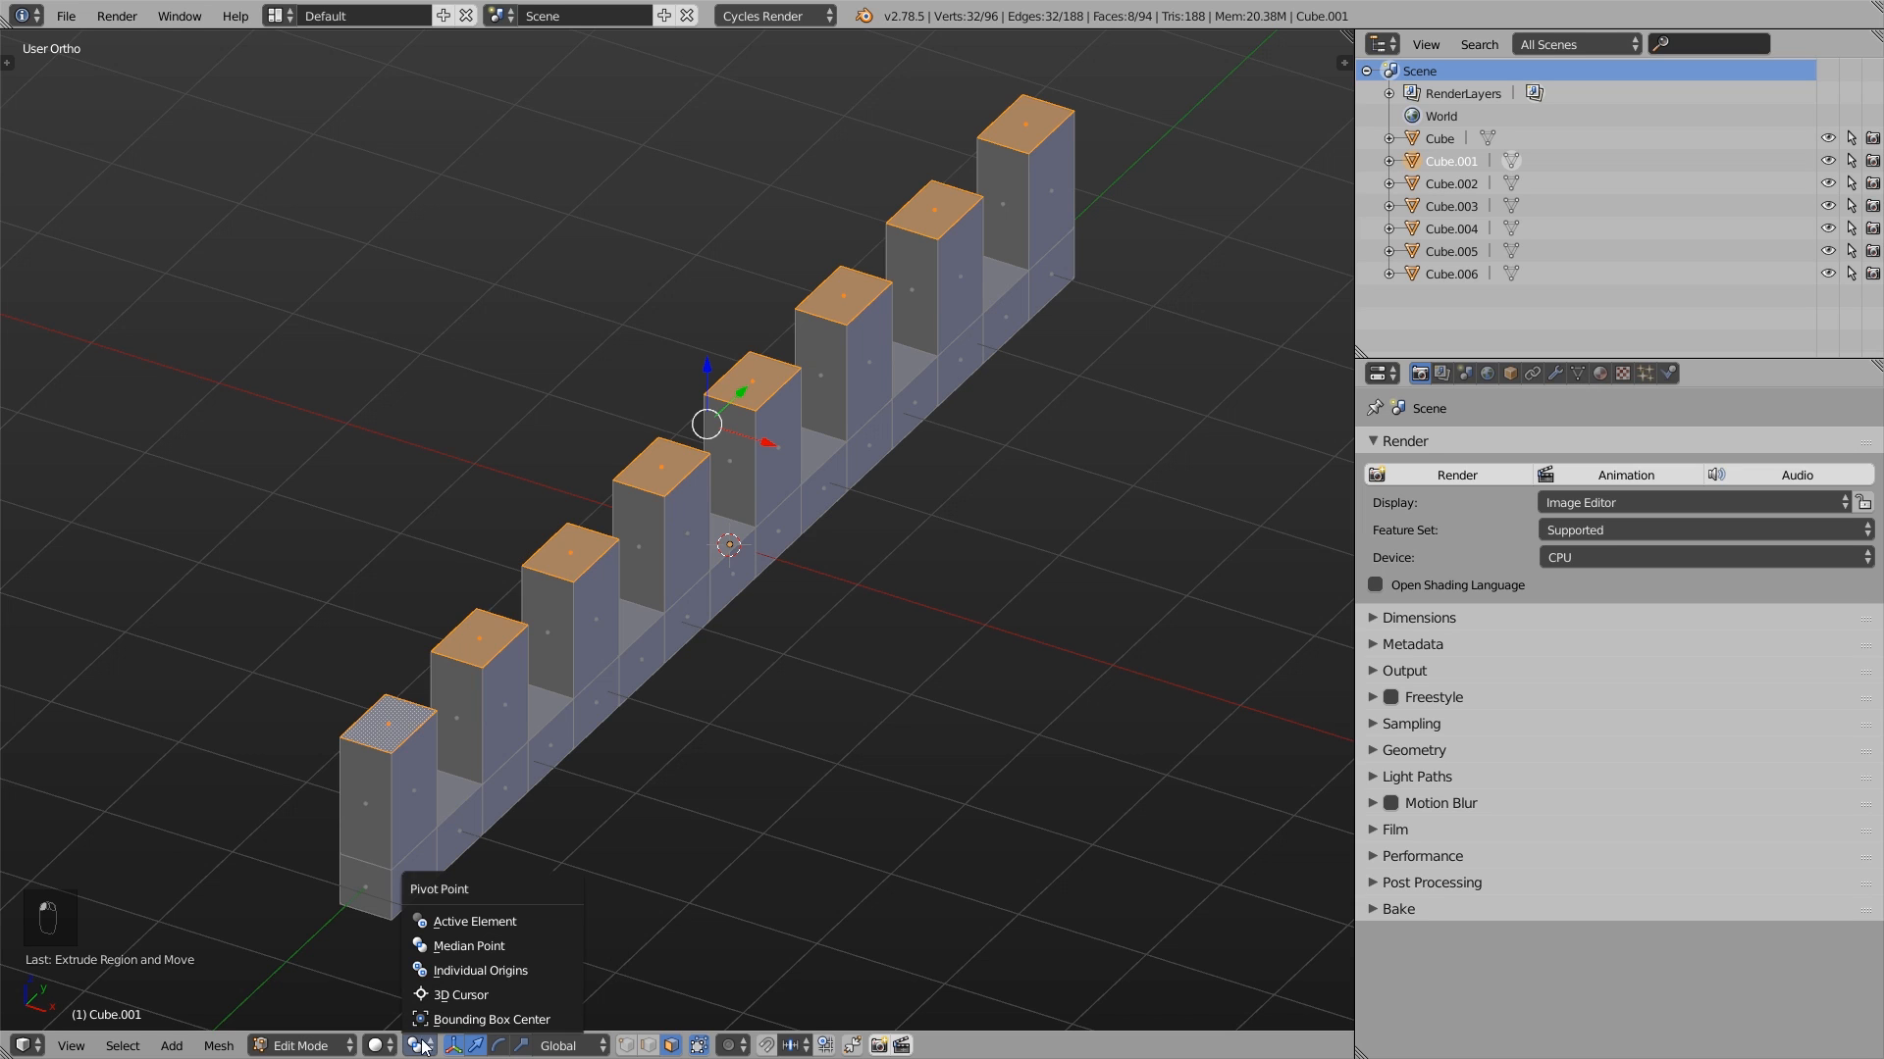
left_click(486, 969)
key("s")
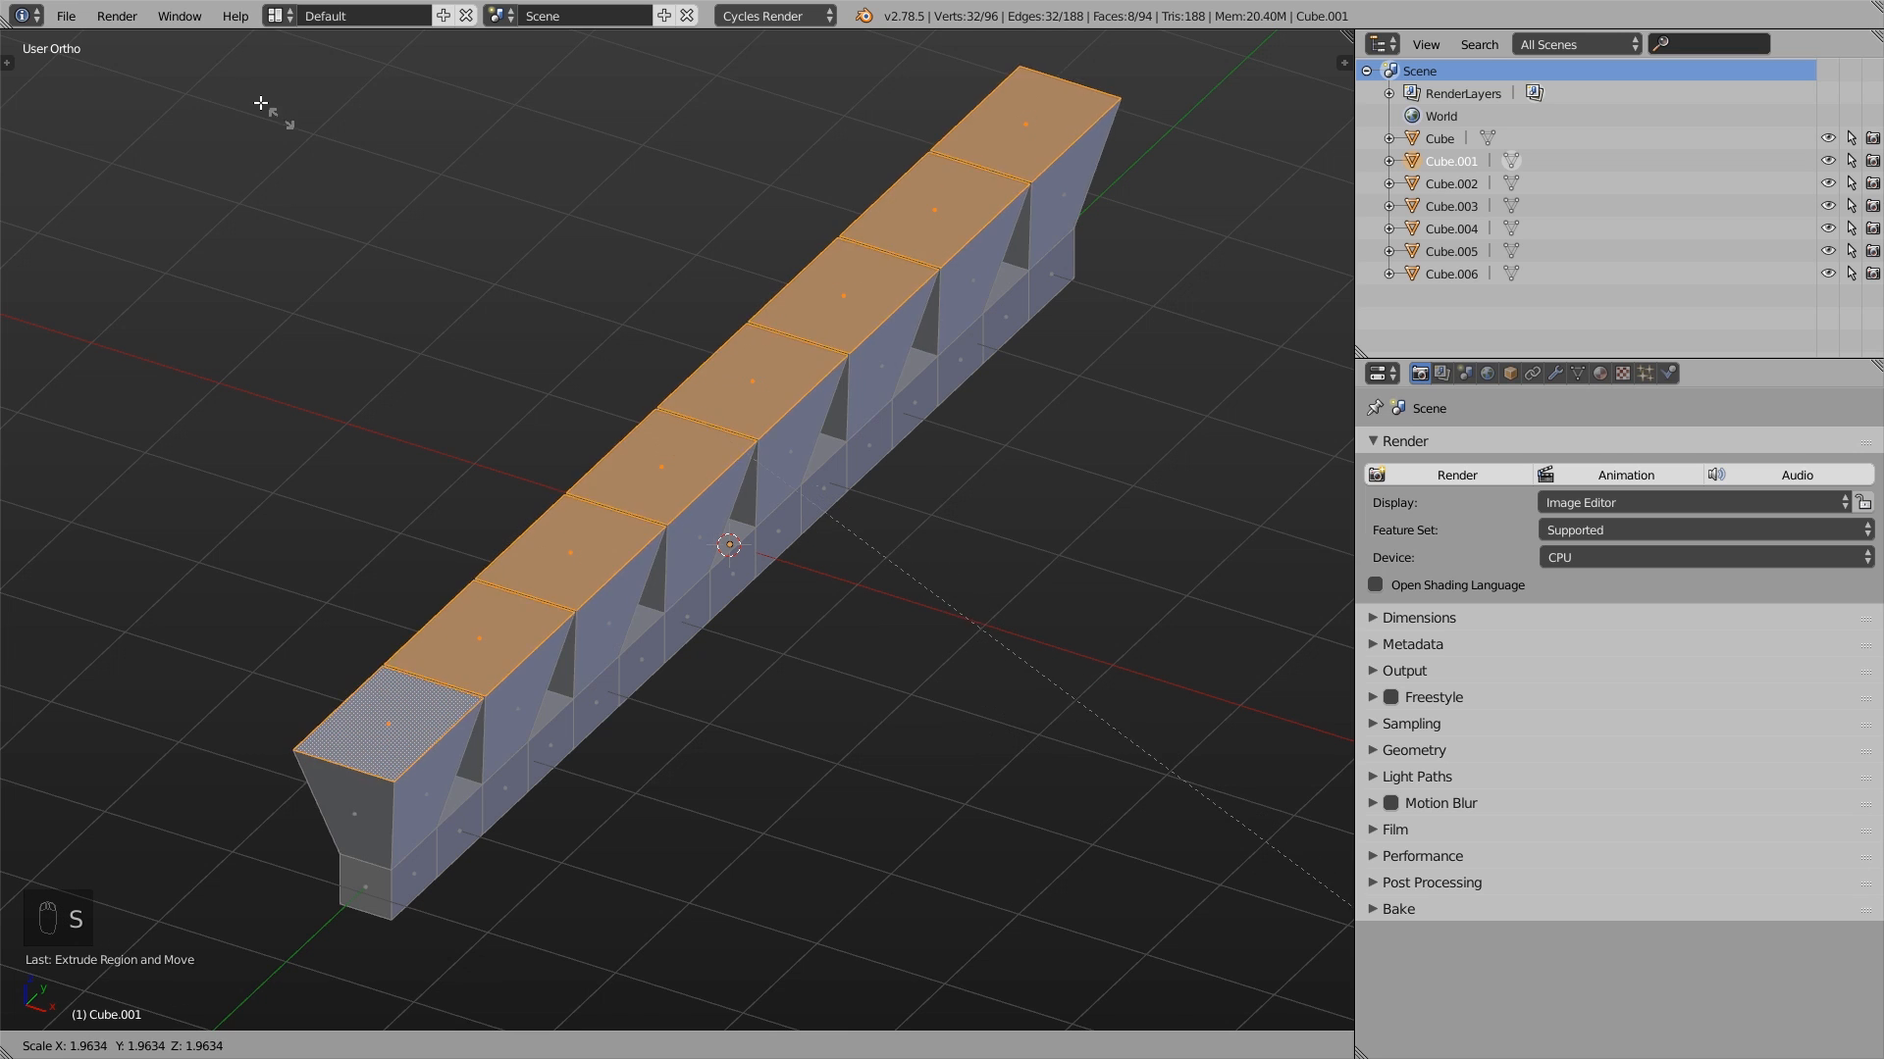
right_click(984, 679)
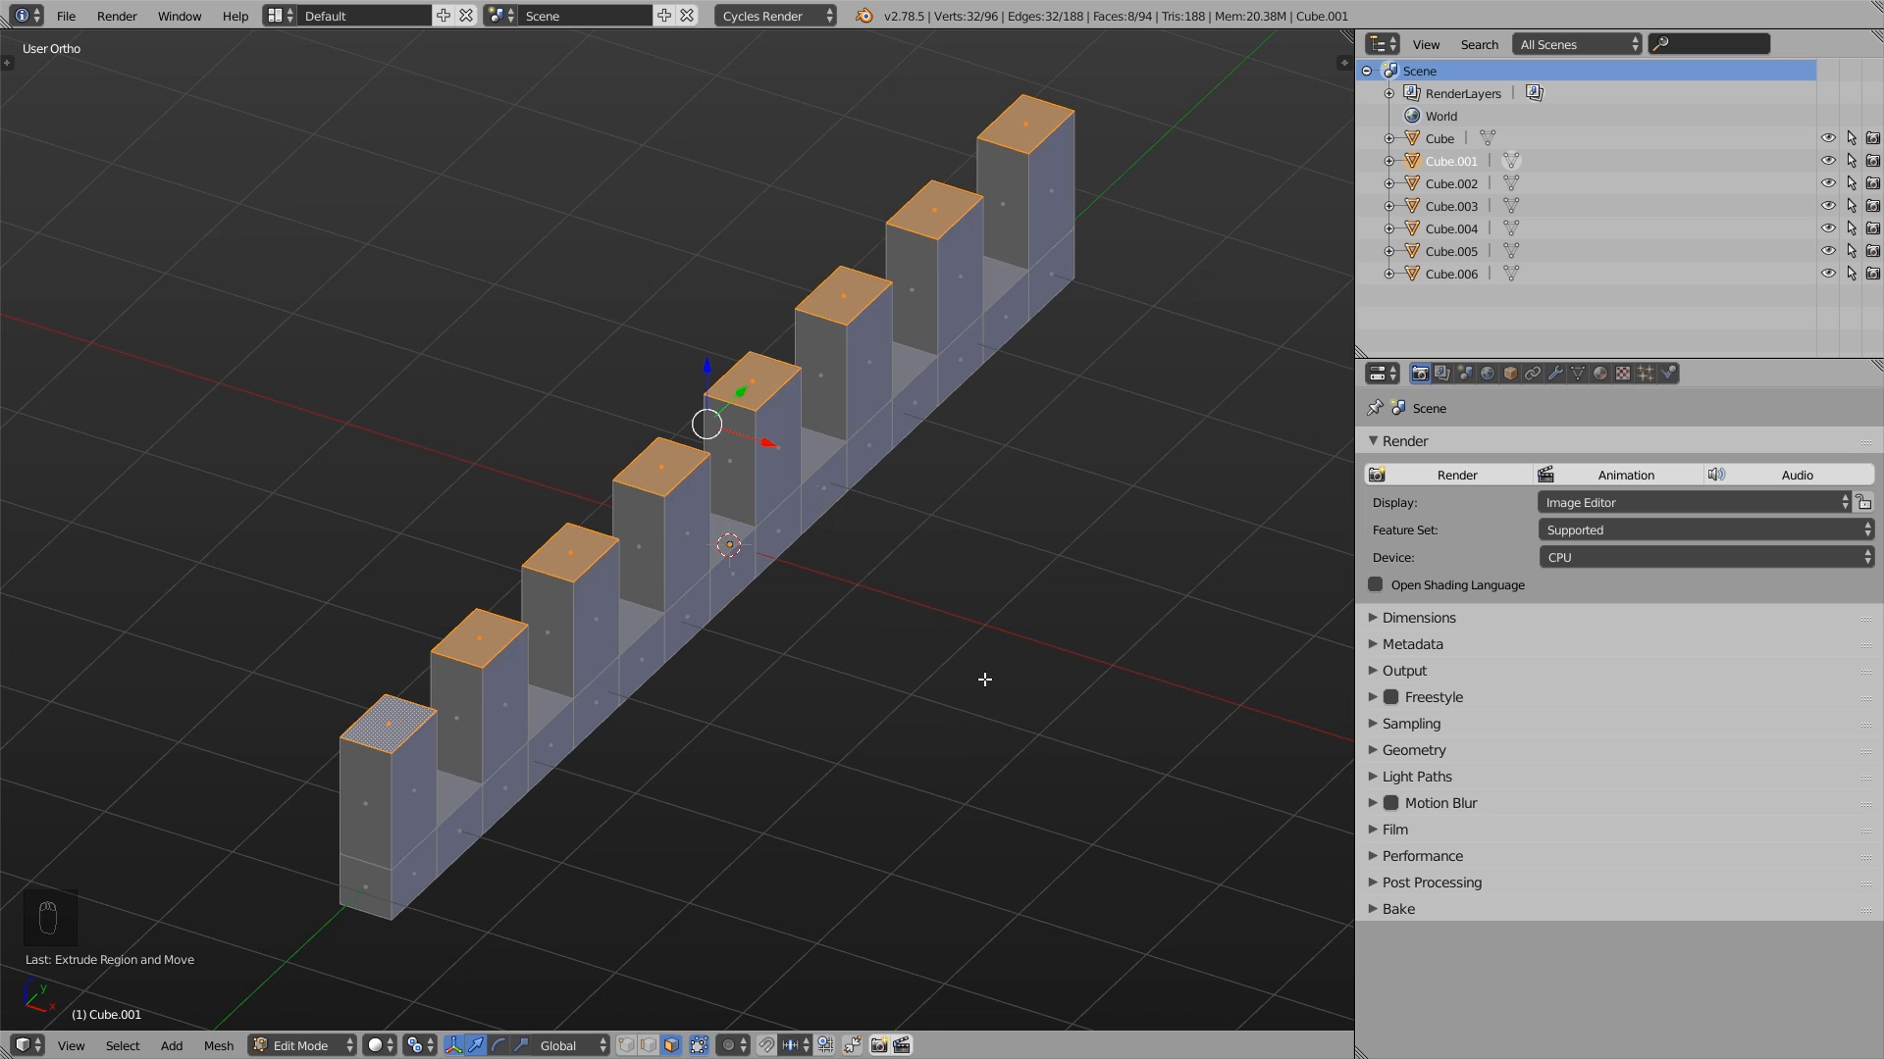
- Clear the selection and select two adjacent faces plus one separate face along the bar's lower side
key("a")
middle_click_drag(961, 729, 641, 762)
middle_click_drag(748, 784, 689, 790, "shift")
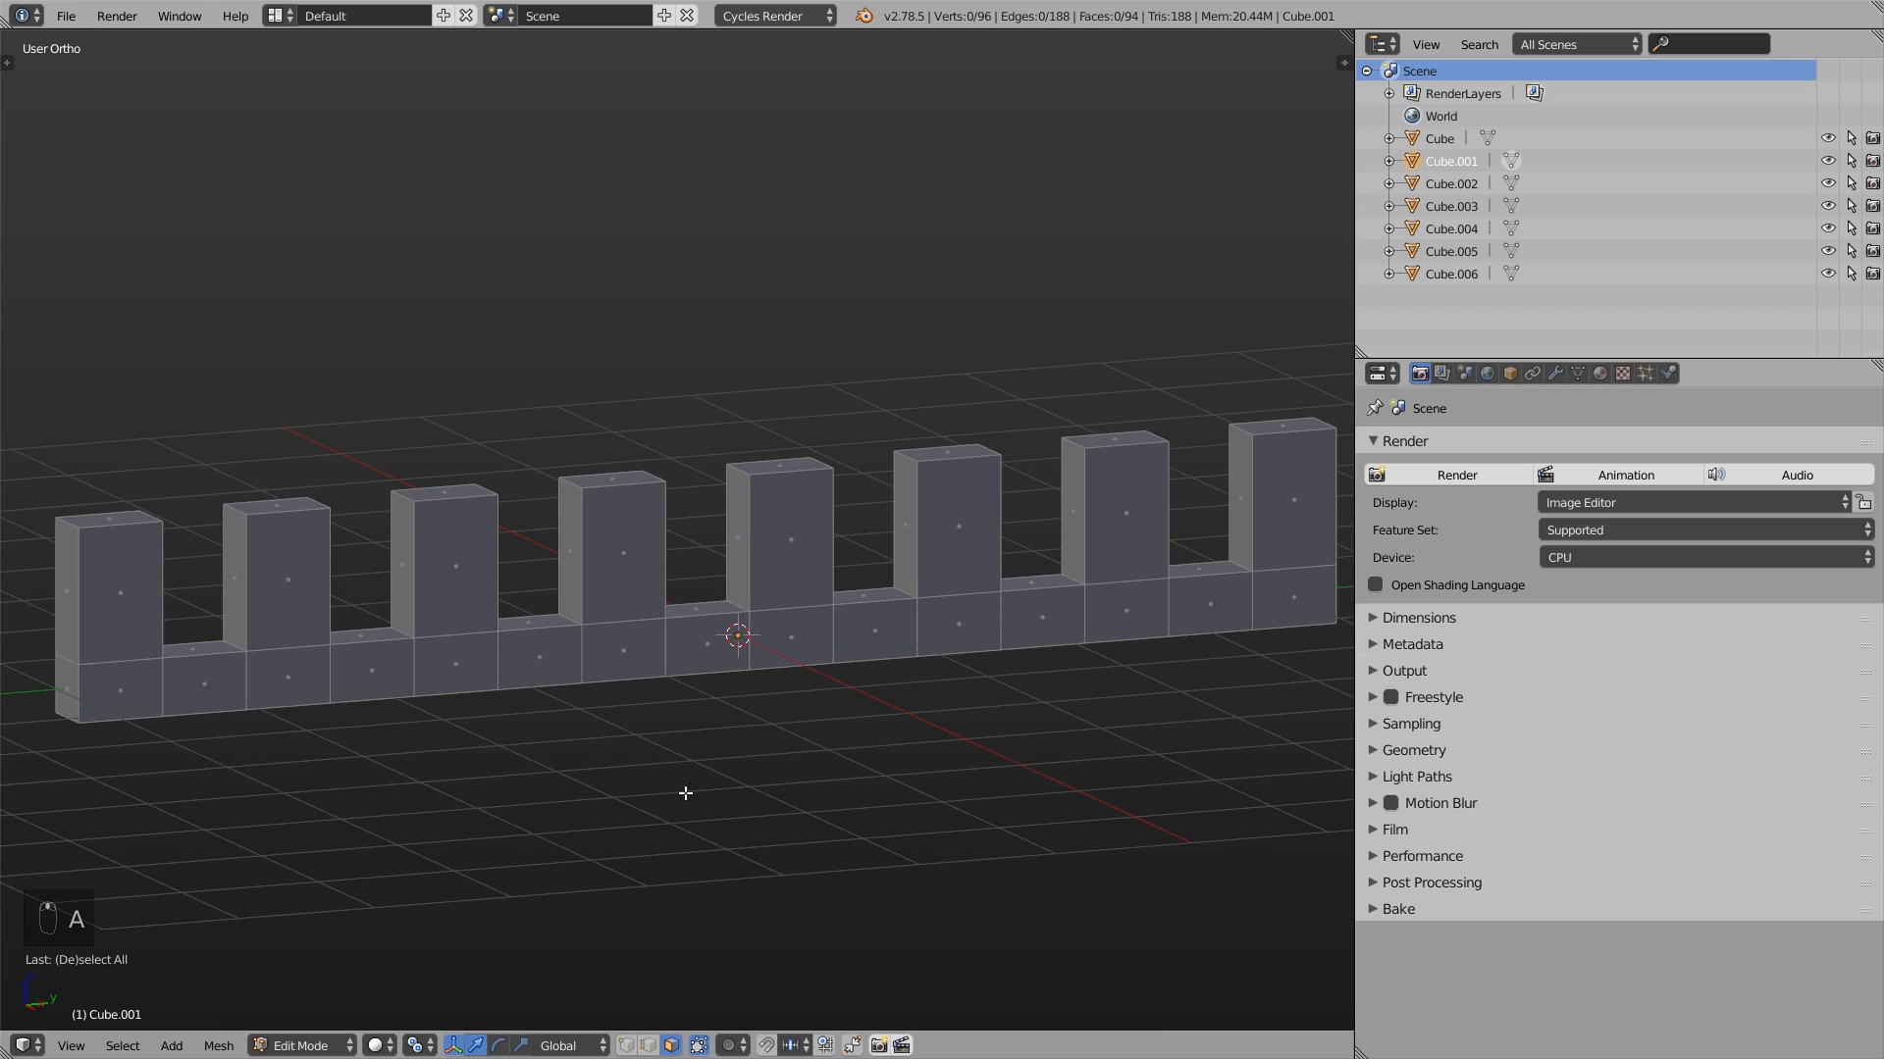
right_click(476, 666)
right_click(553, 654, "shift")
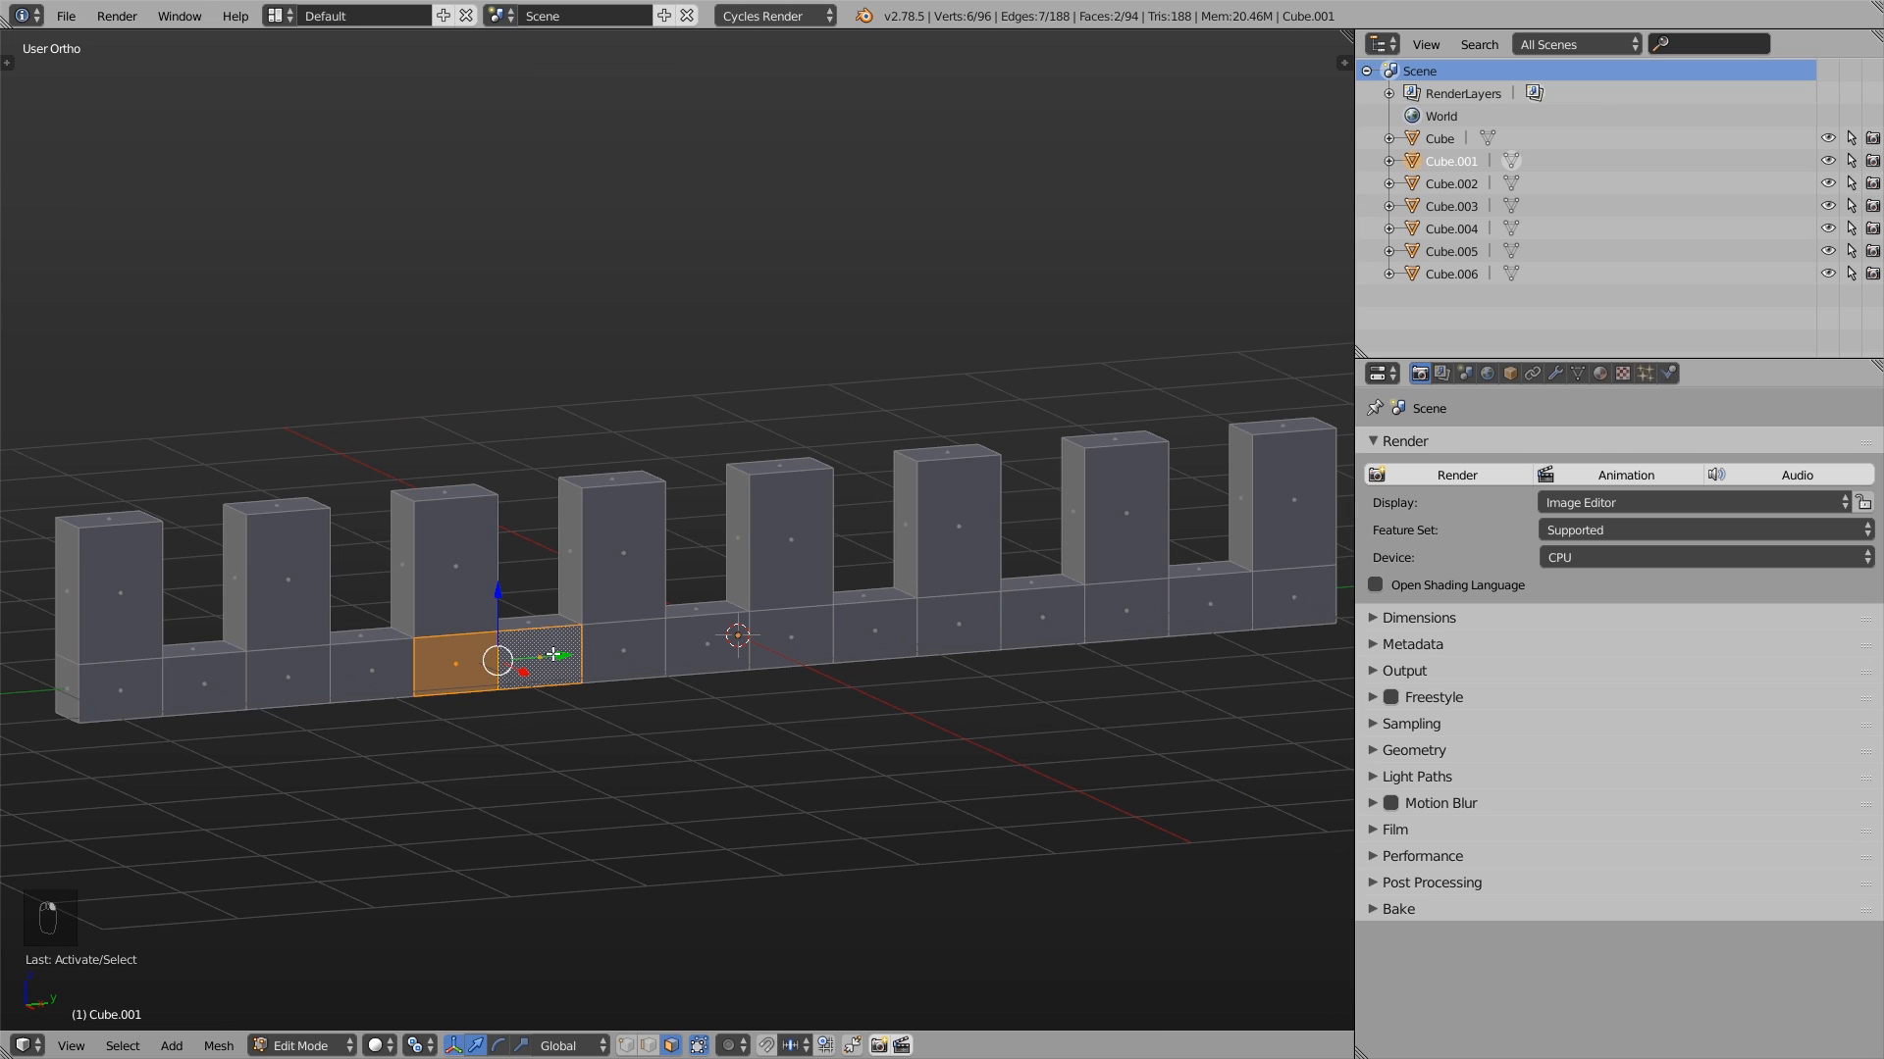
right_click(709, 648, "shift")
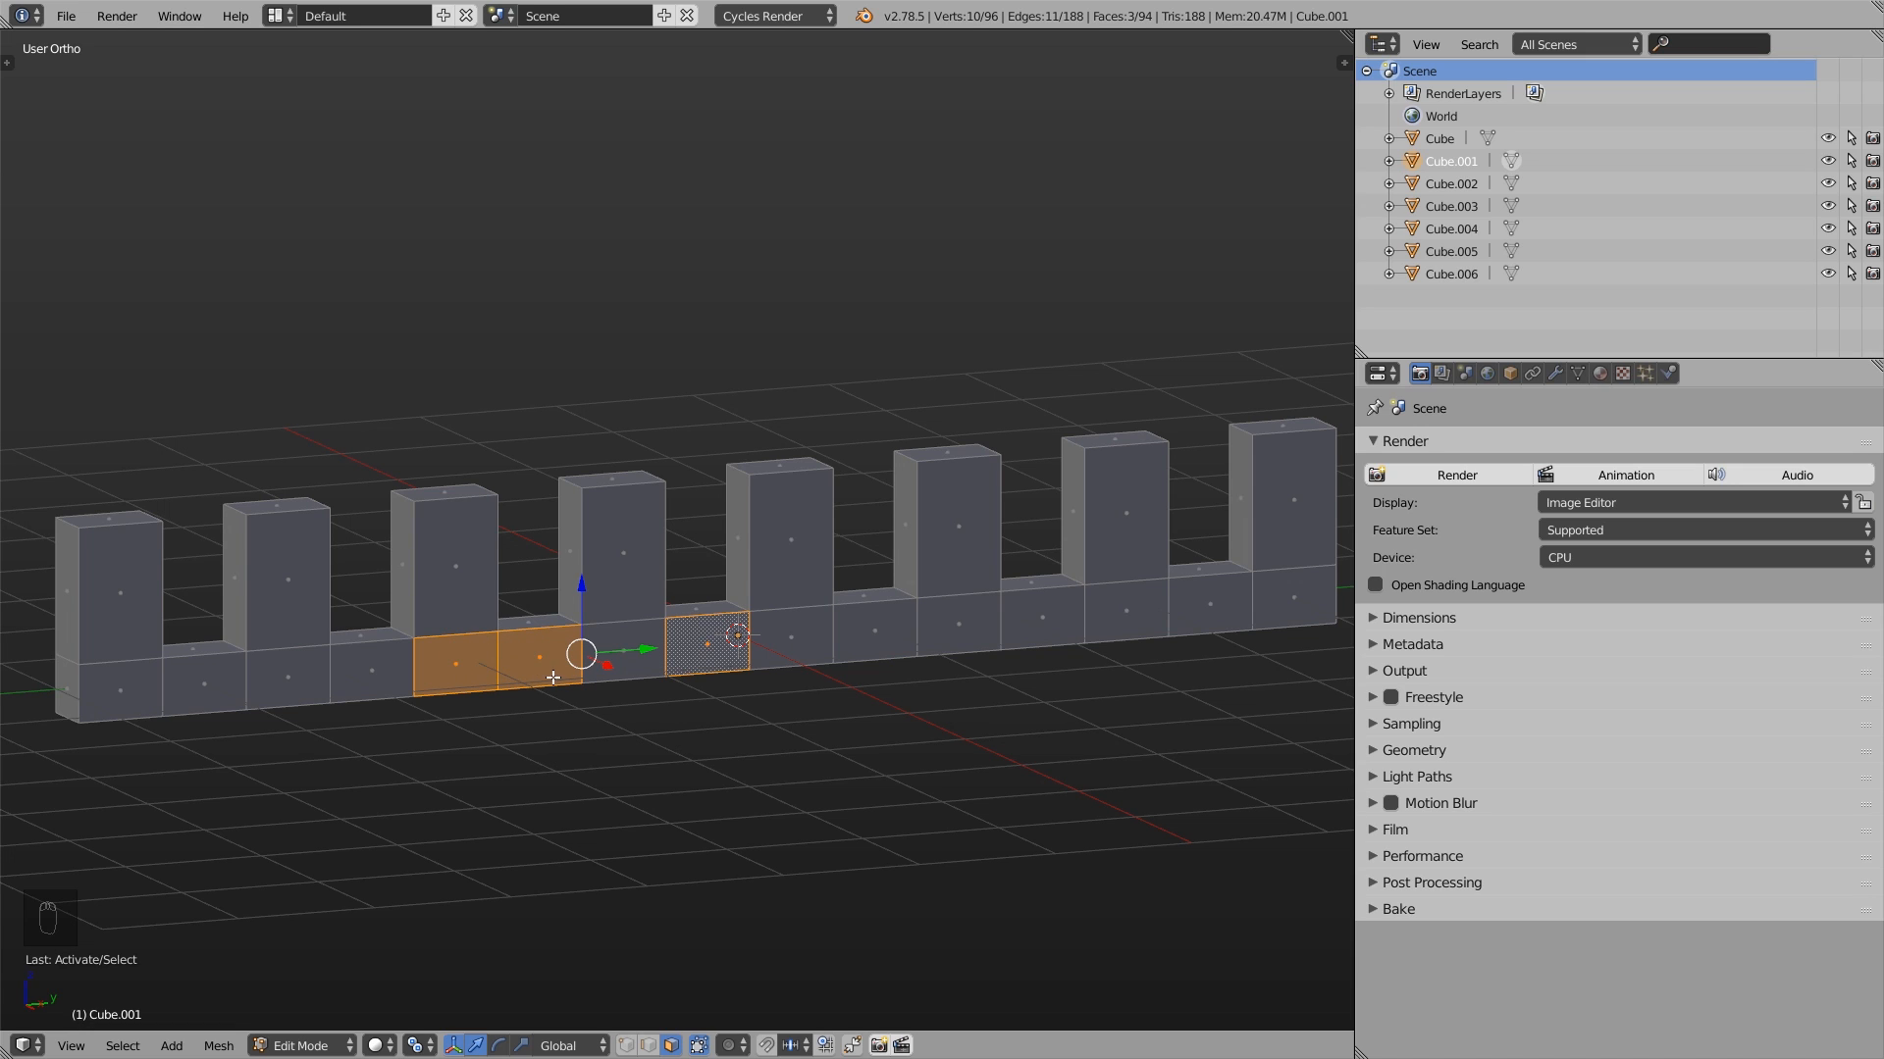
- Try scaling the three selected side faces around their individual origins
key("s")
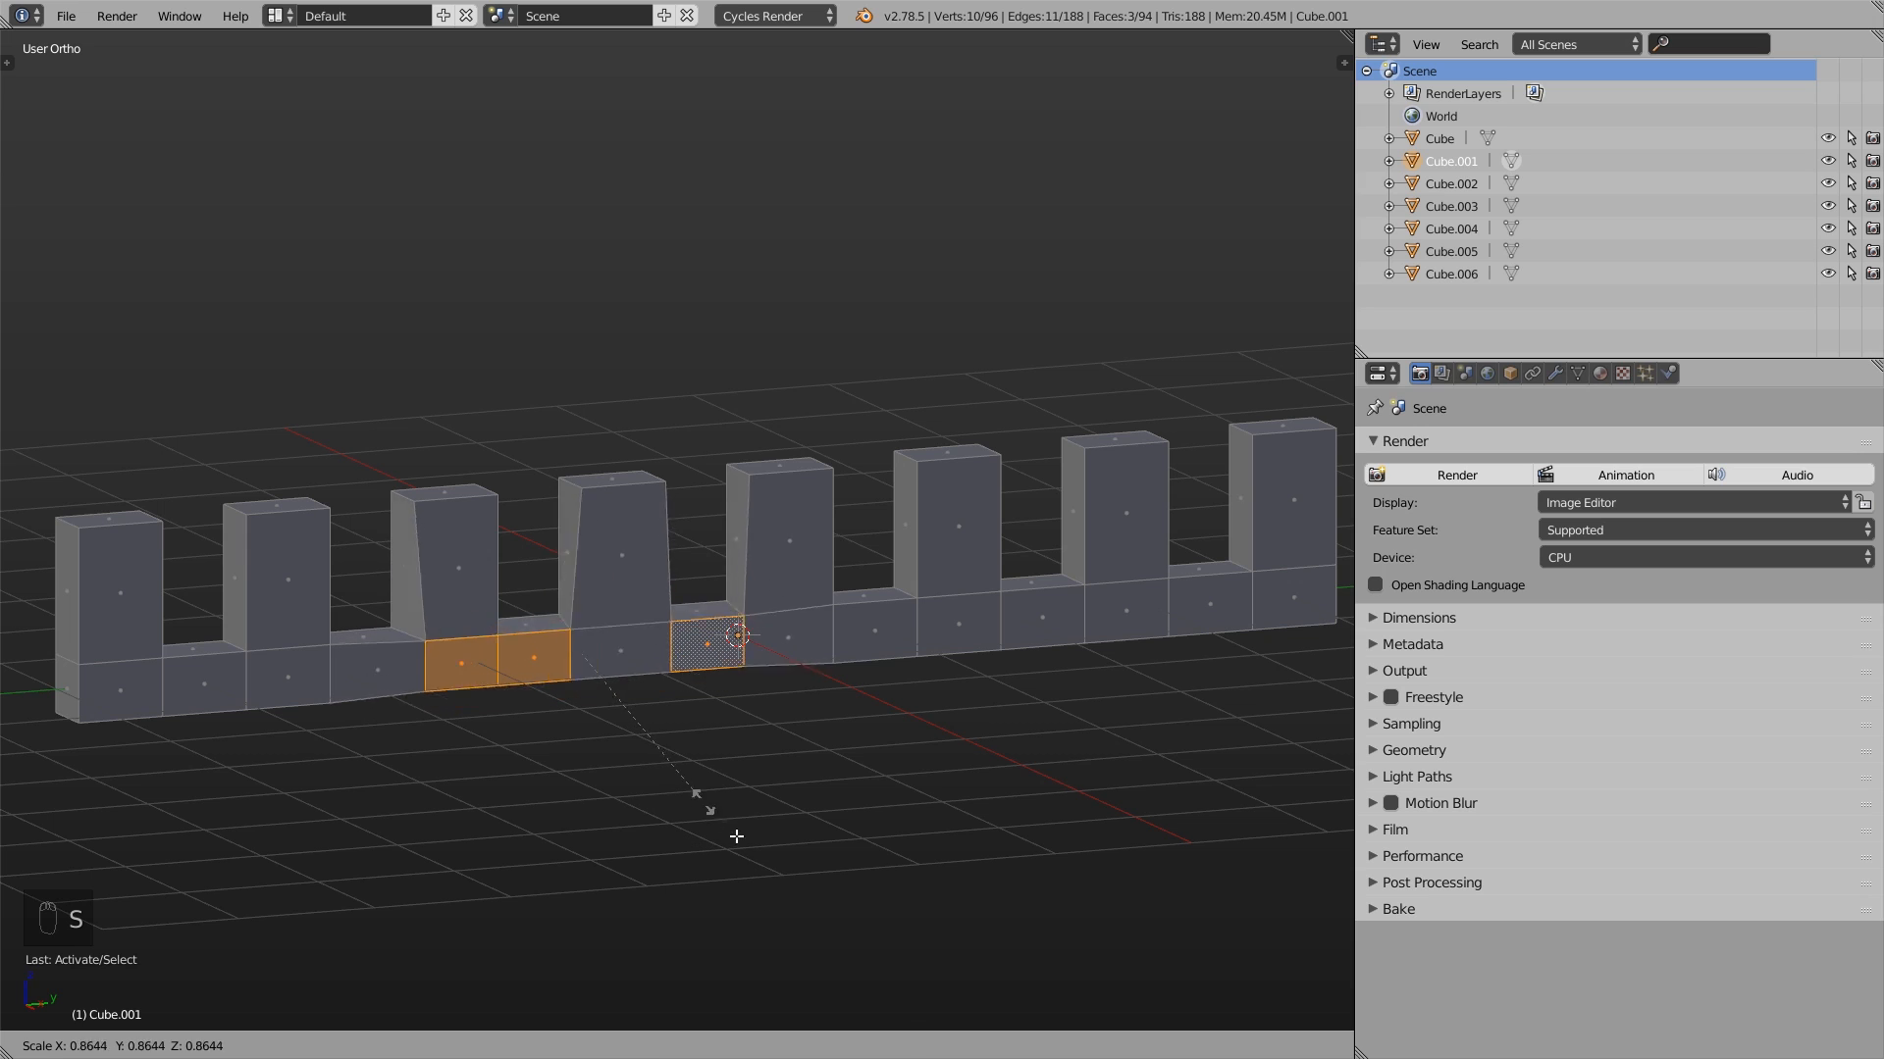
right_click(686, 772)
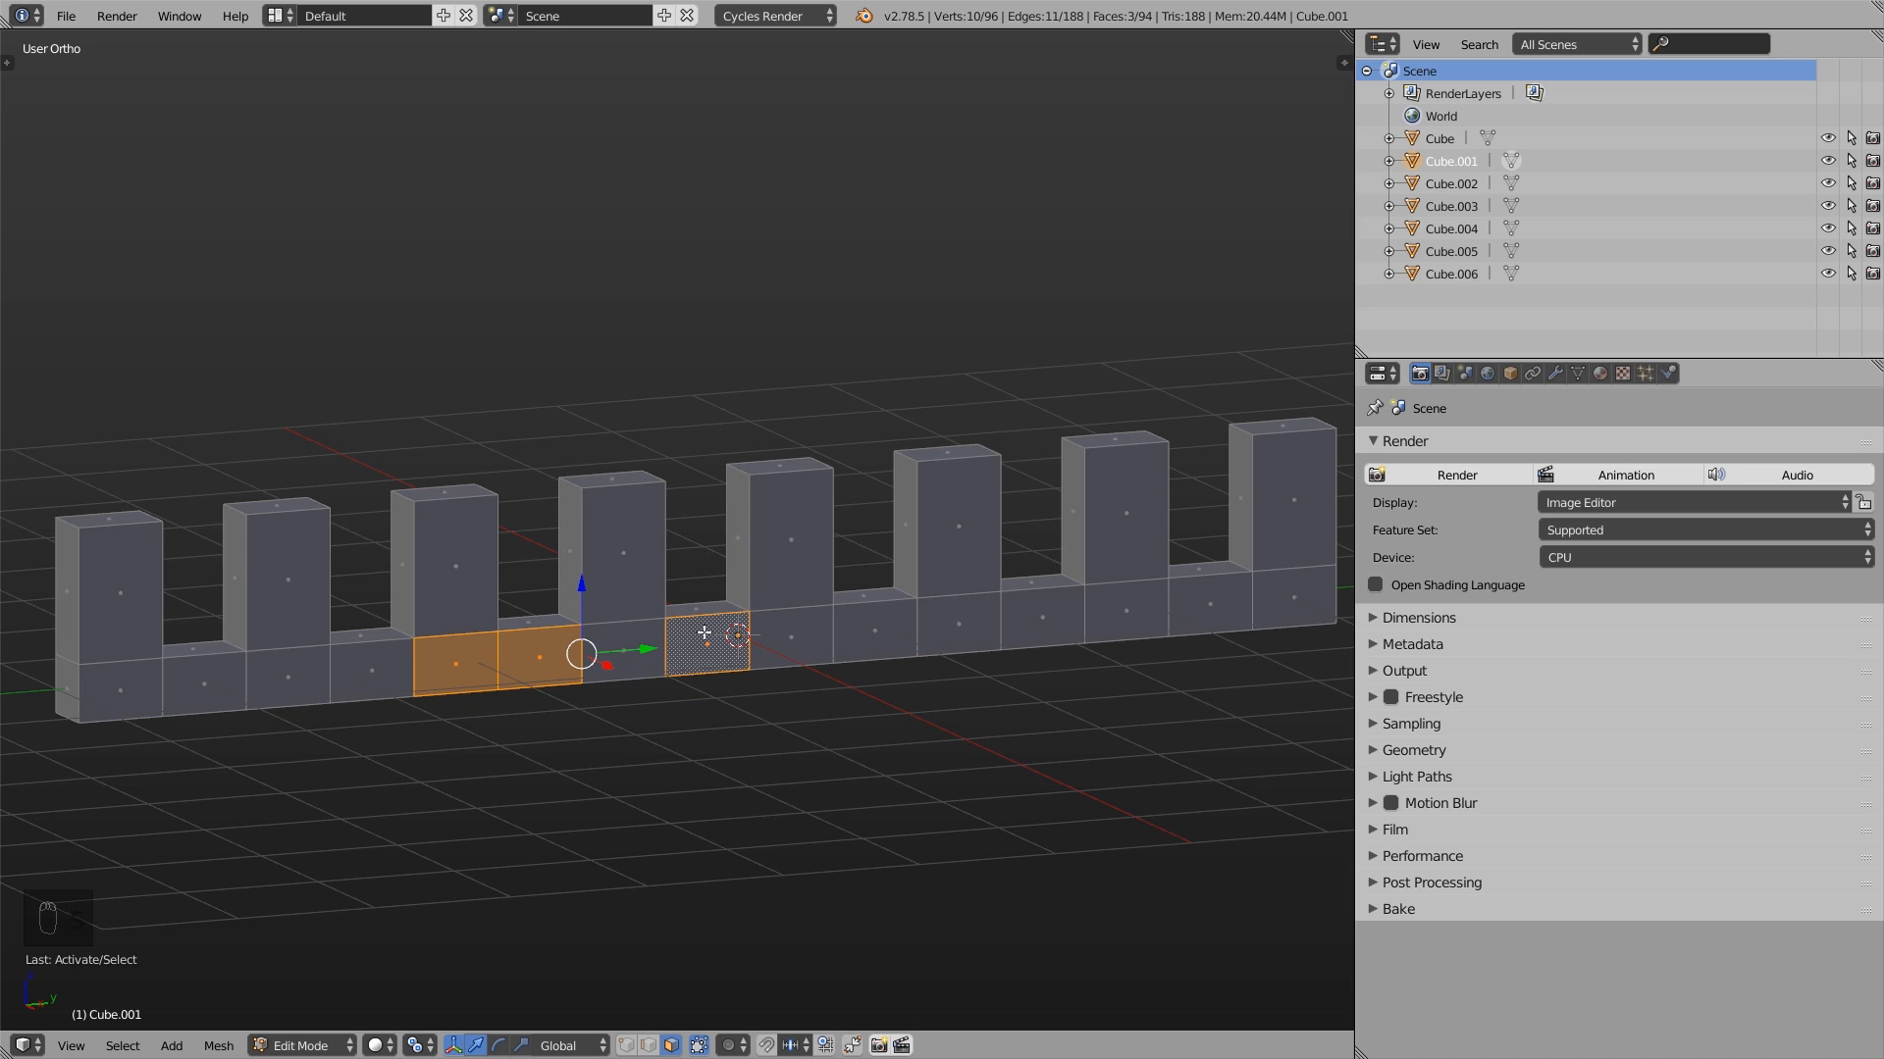
key("s")
right_click(740, 620)
key("s")
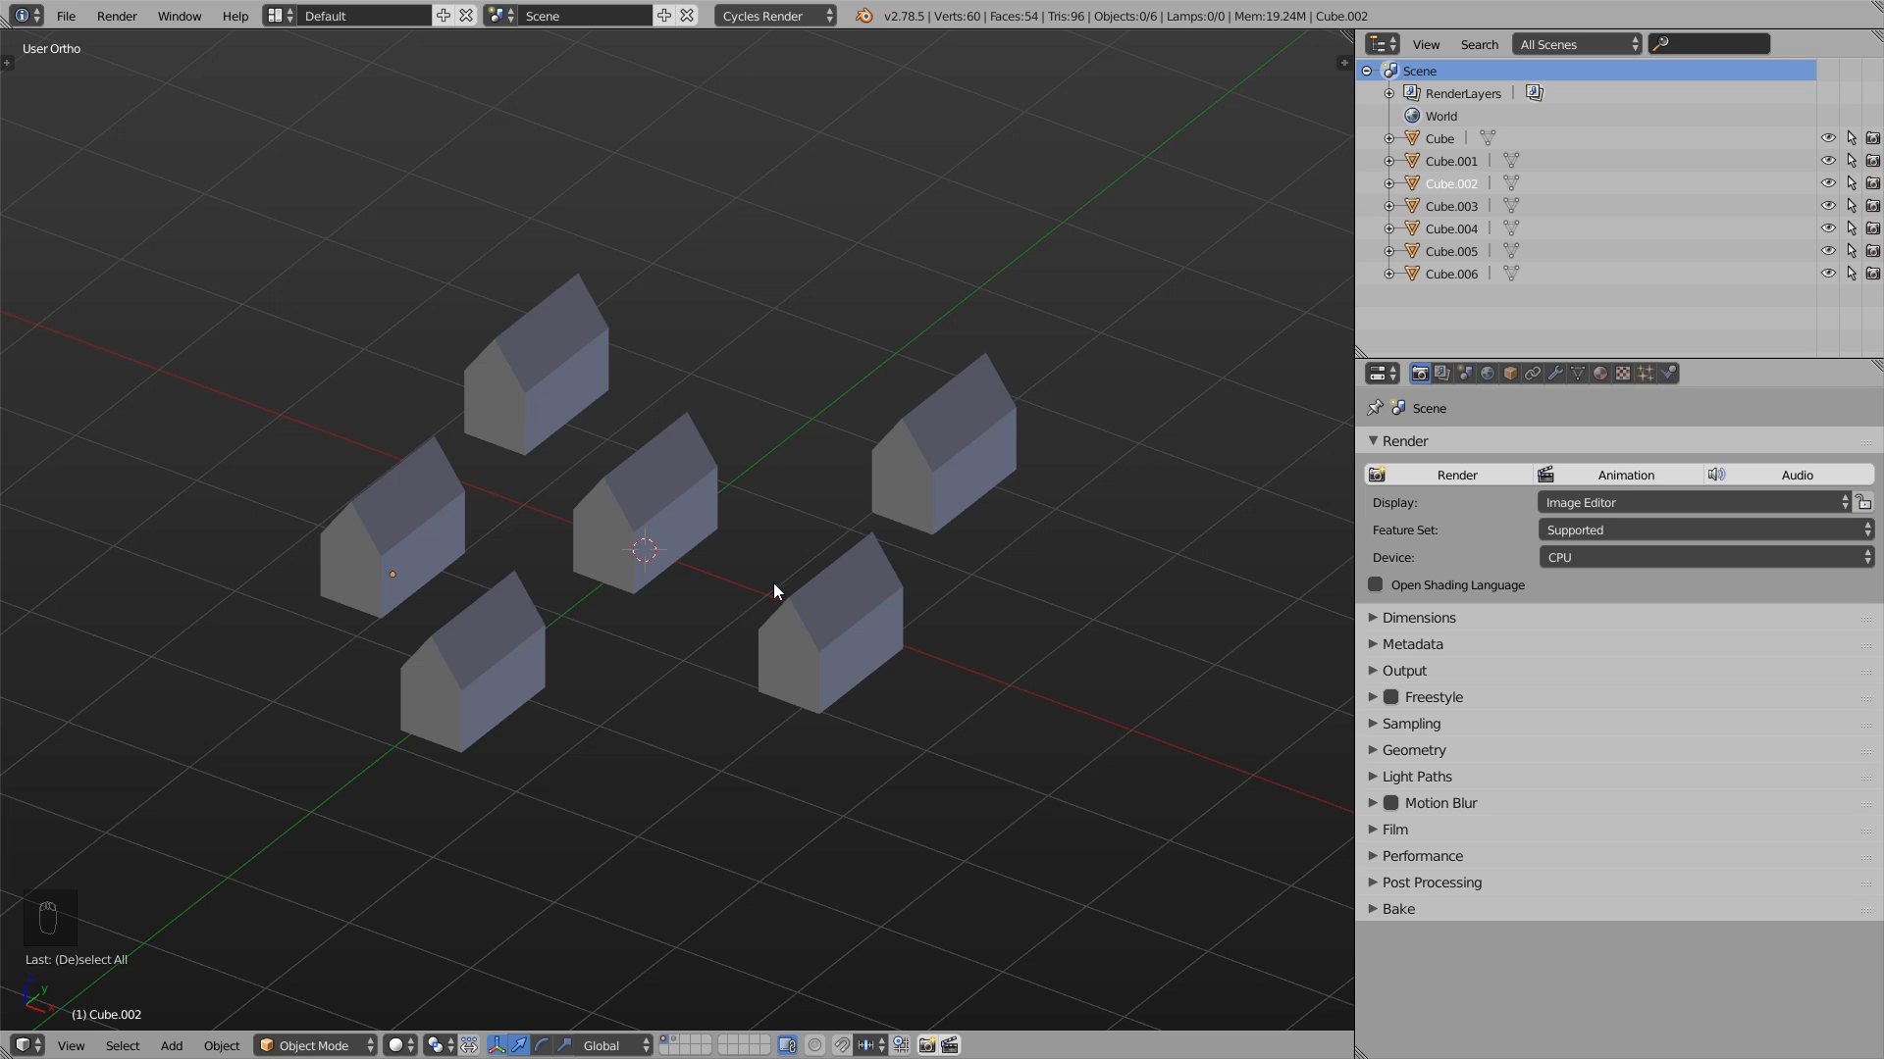
- Select all six houses and try scaling them and moving them along the global X axis
key("a")
key("s")
right_click(698, 620)
key("s")
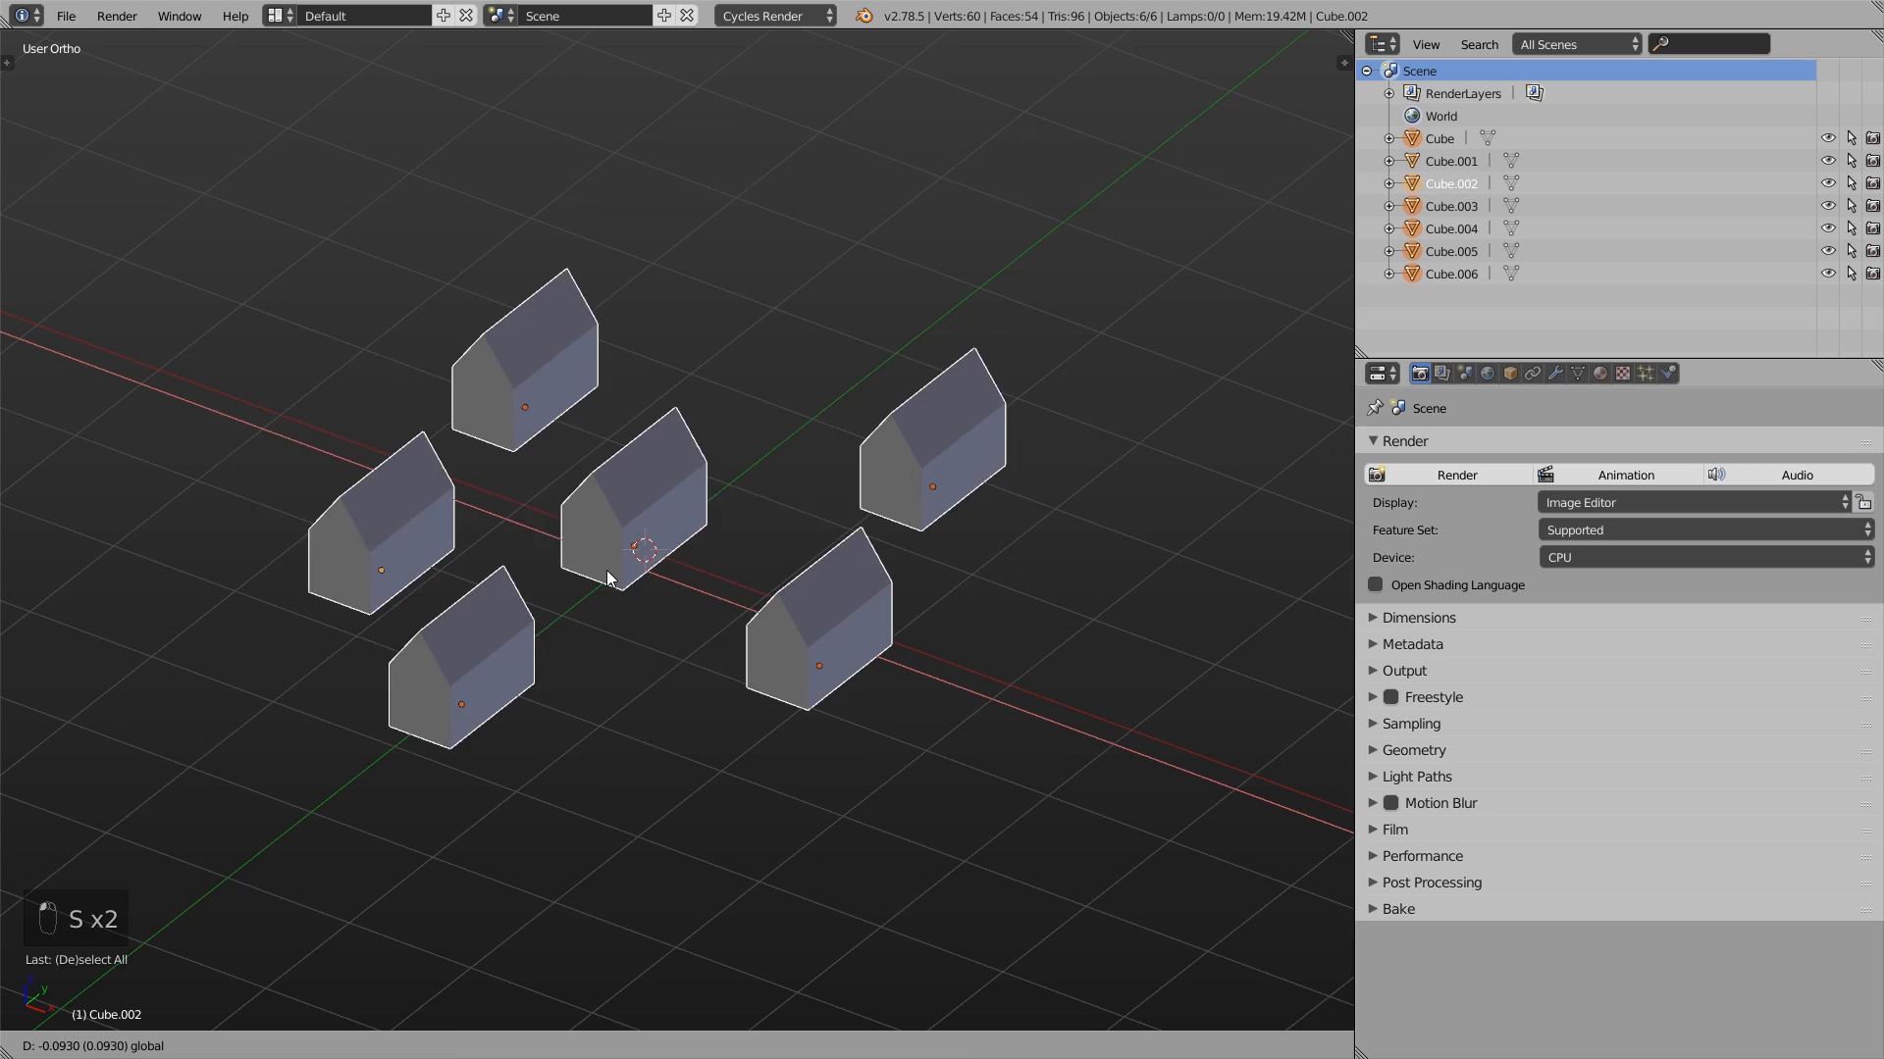
key("ctrl+z")
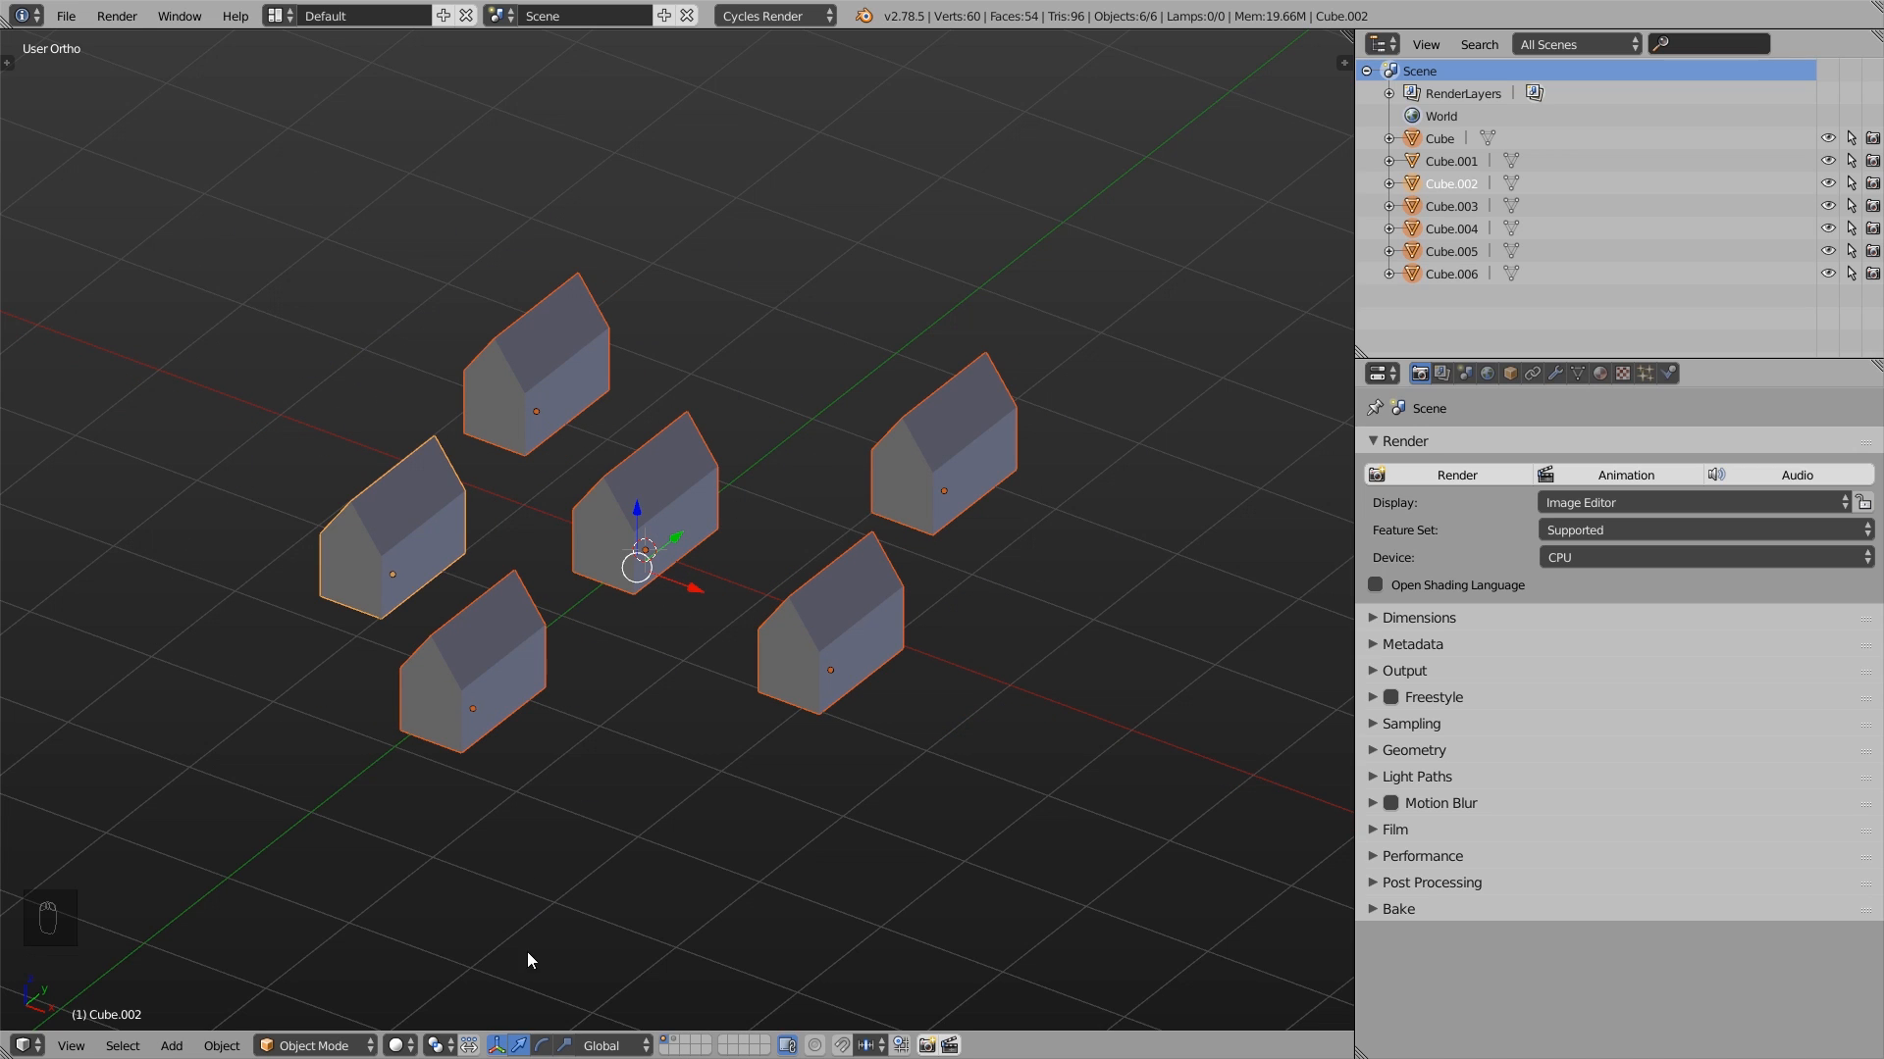
- Enable manipulating center points only and try scaling the spacing between the six houses
left_click(467, 1046)
key("s")
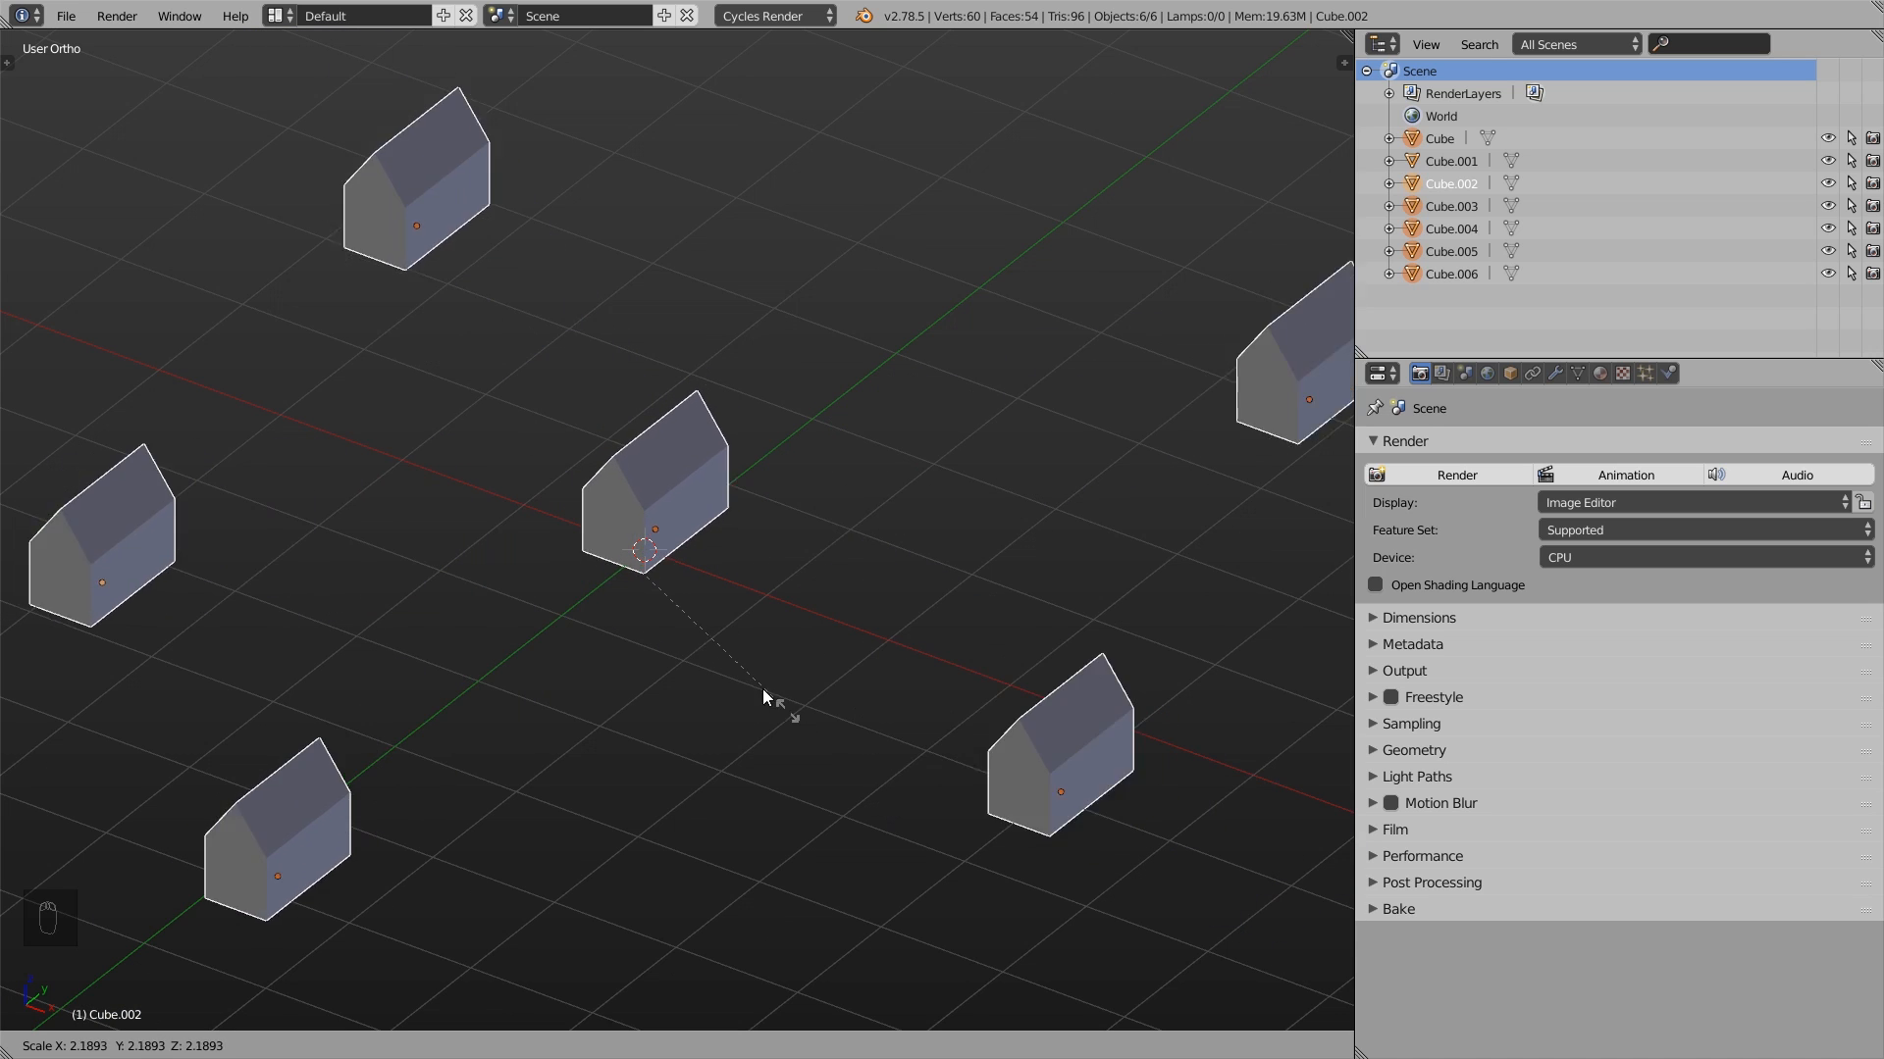
left_click(710, 655)
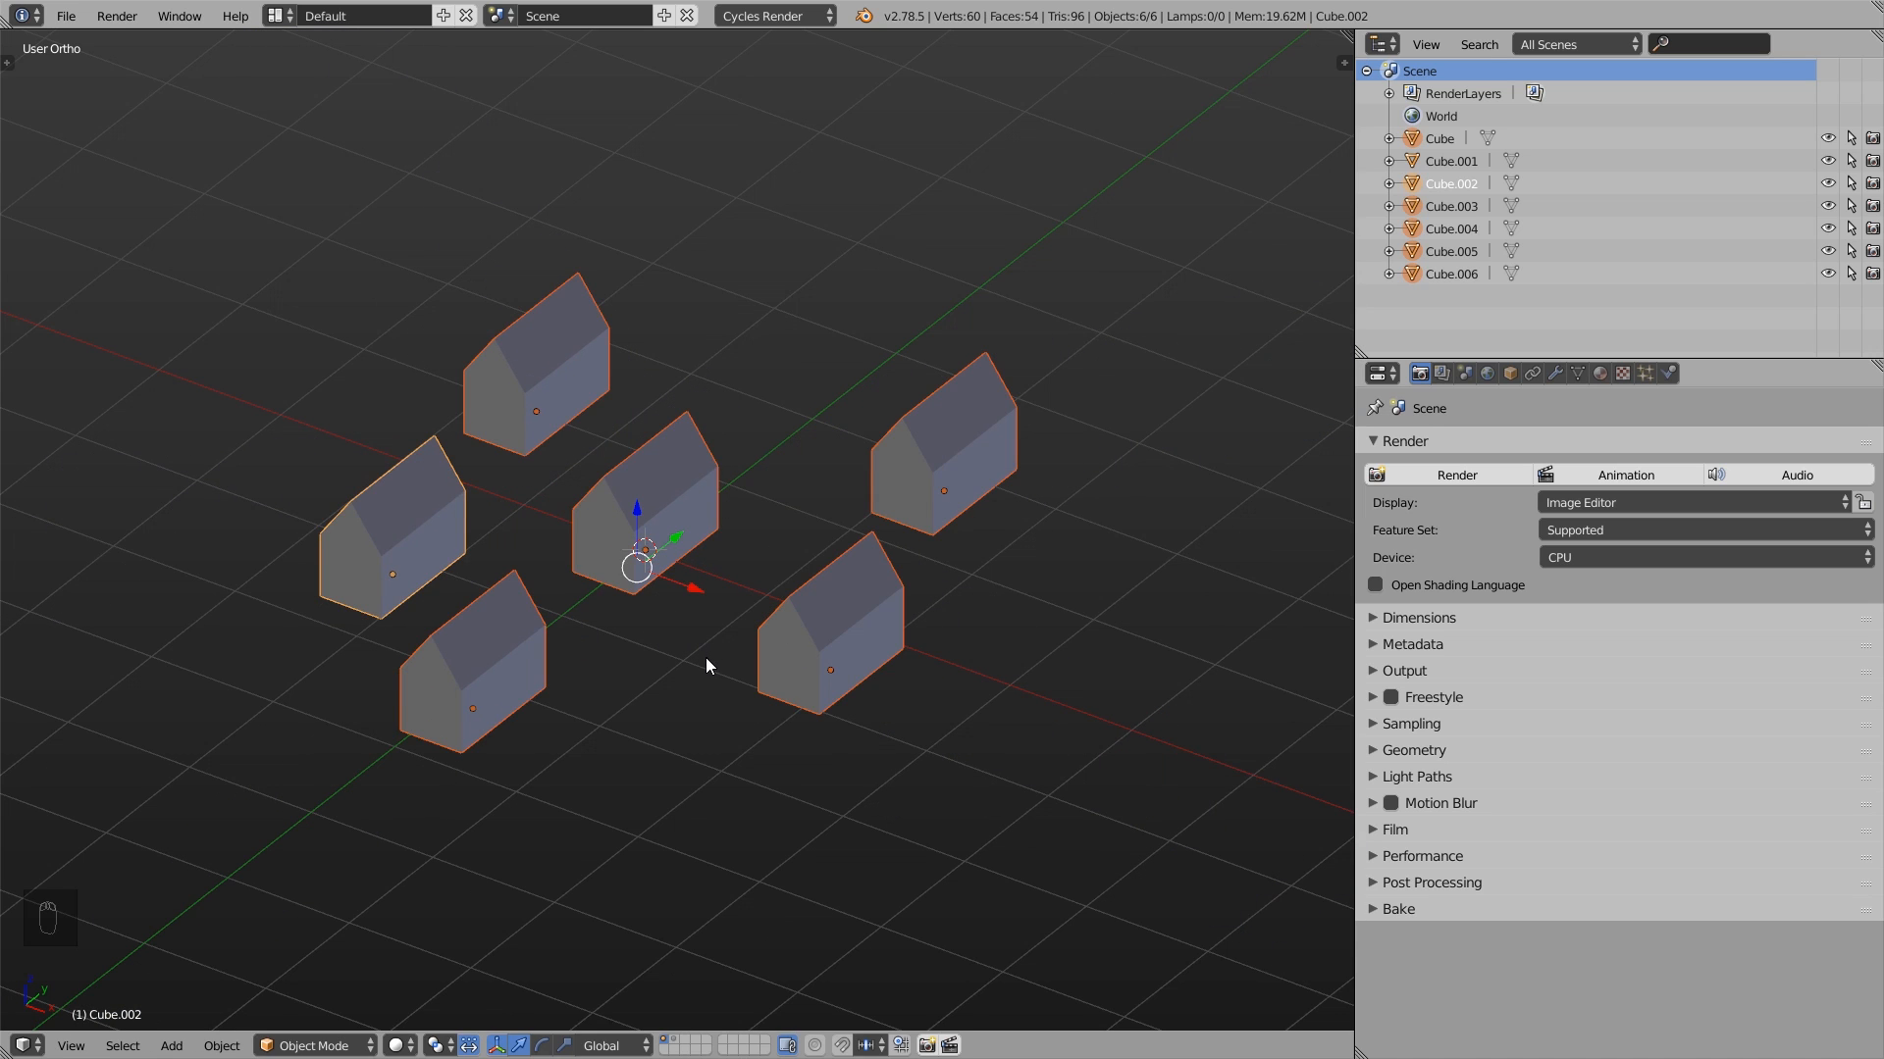
- Duplicate the house farthest along the X and Y axes and place the copy beside it along global X
right_click(936, 474)
key("shift+d")
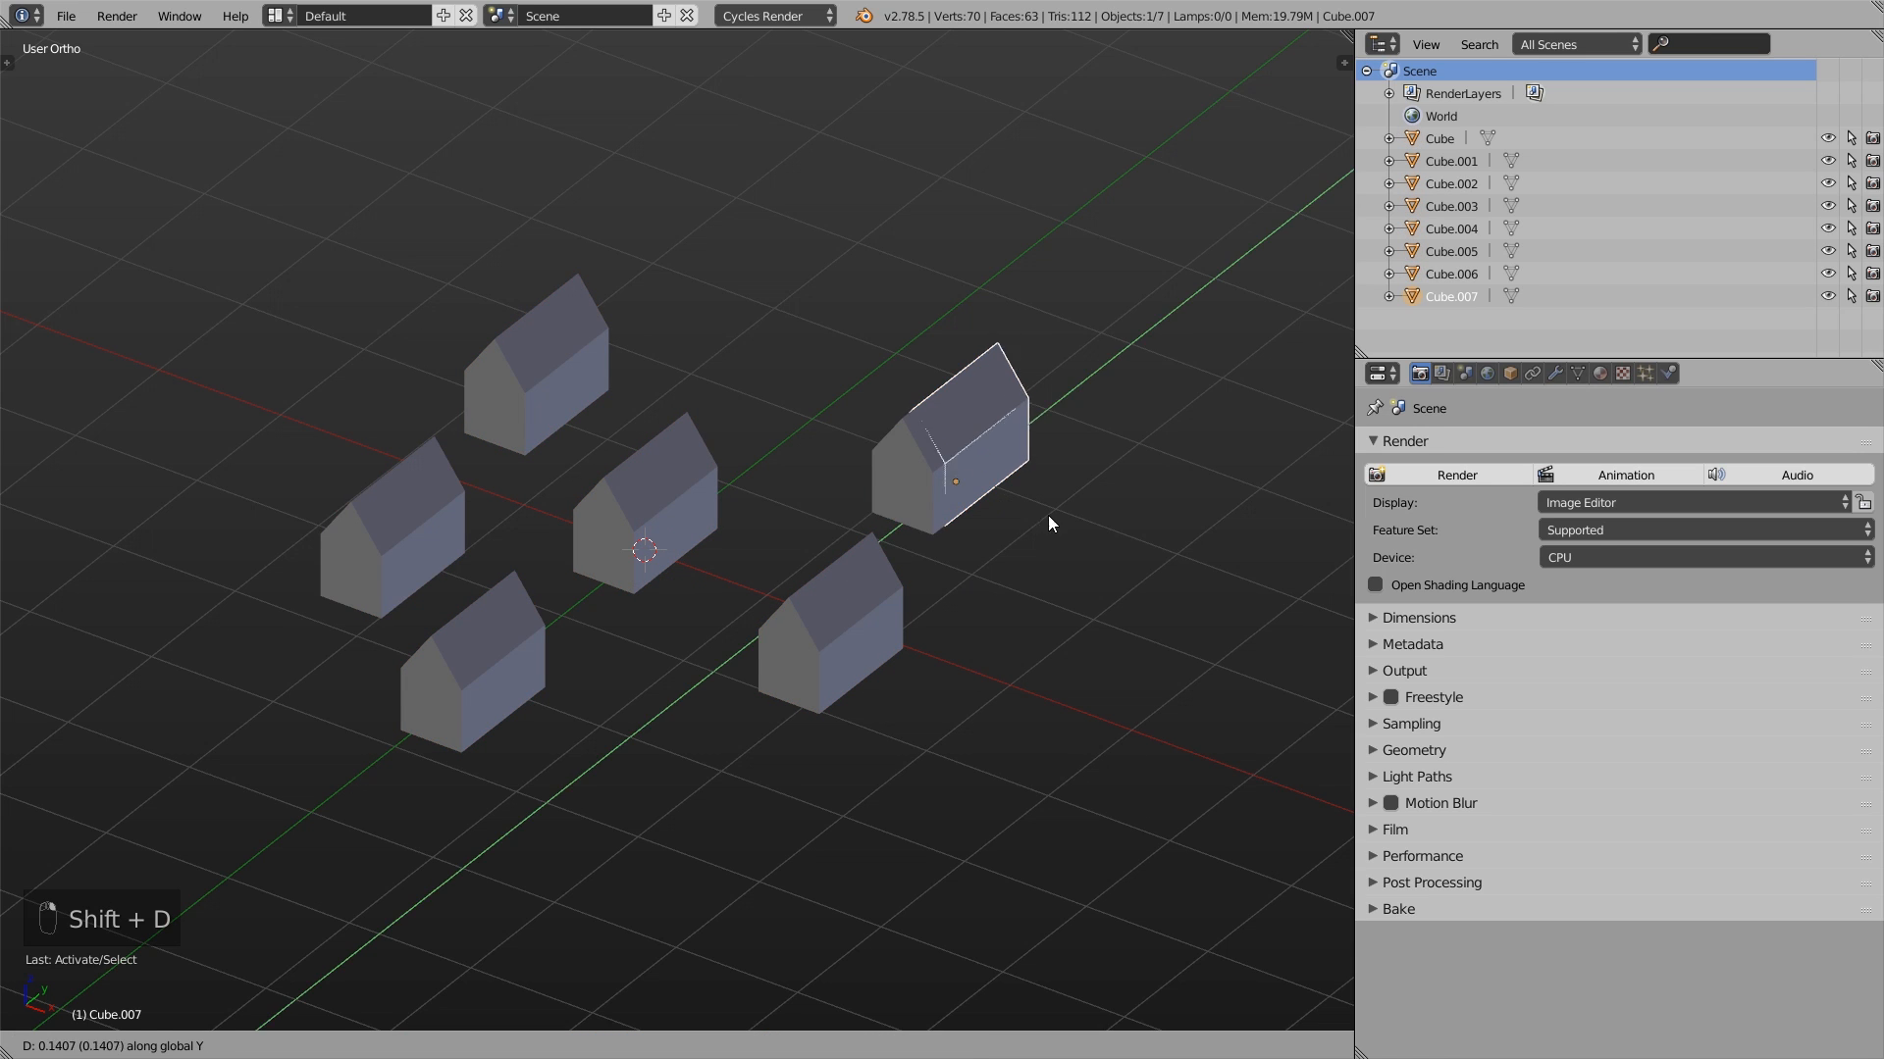
left_click(1177, 551)
- Select the original house together with its duplicate and try scaling the distance between them
right_click(988, 474, "shift")
middle_click_drag(989, 474, 914, 530)
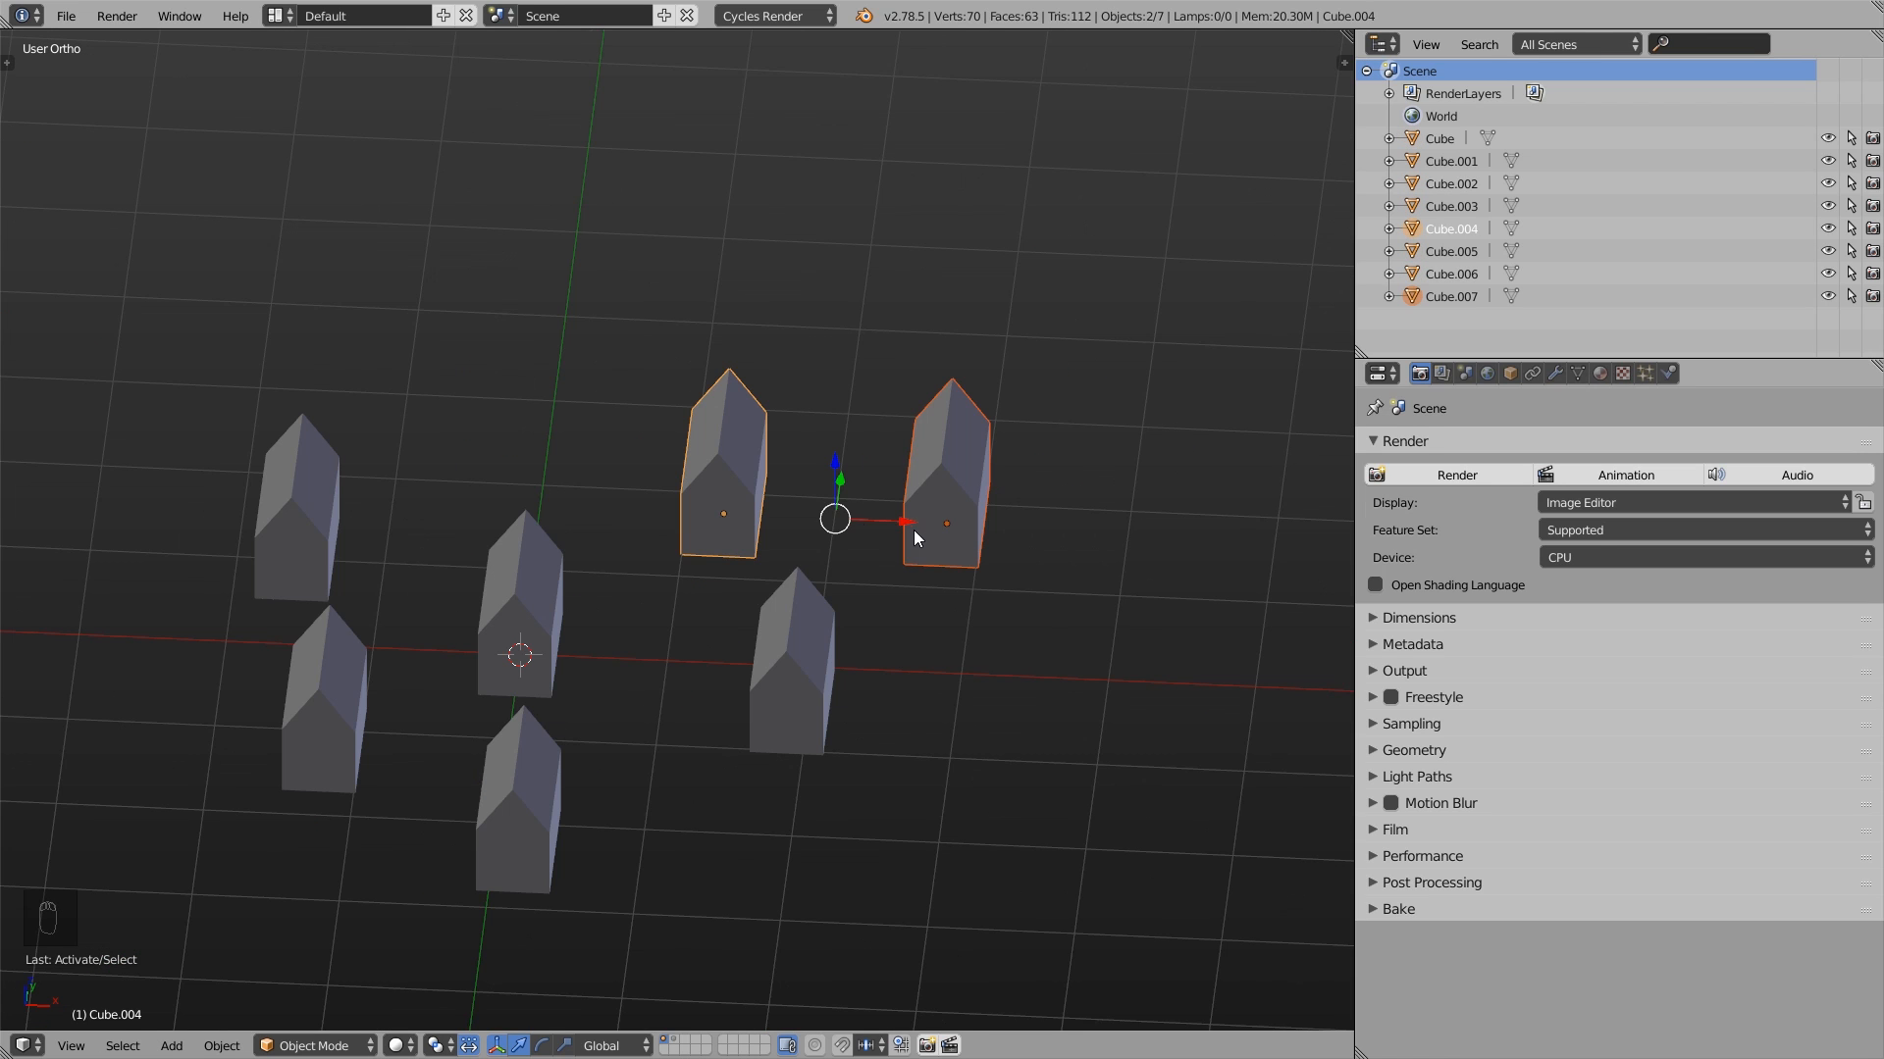
key("s")
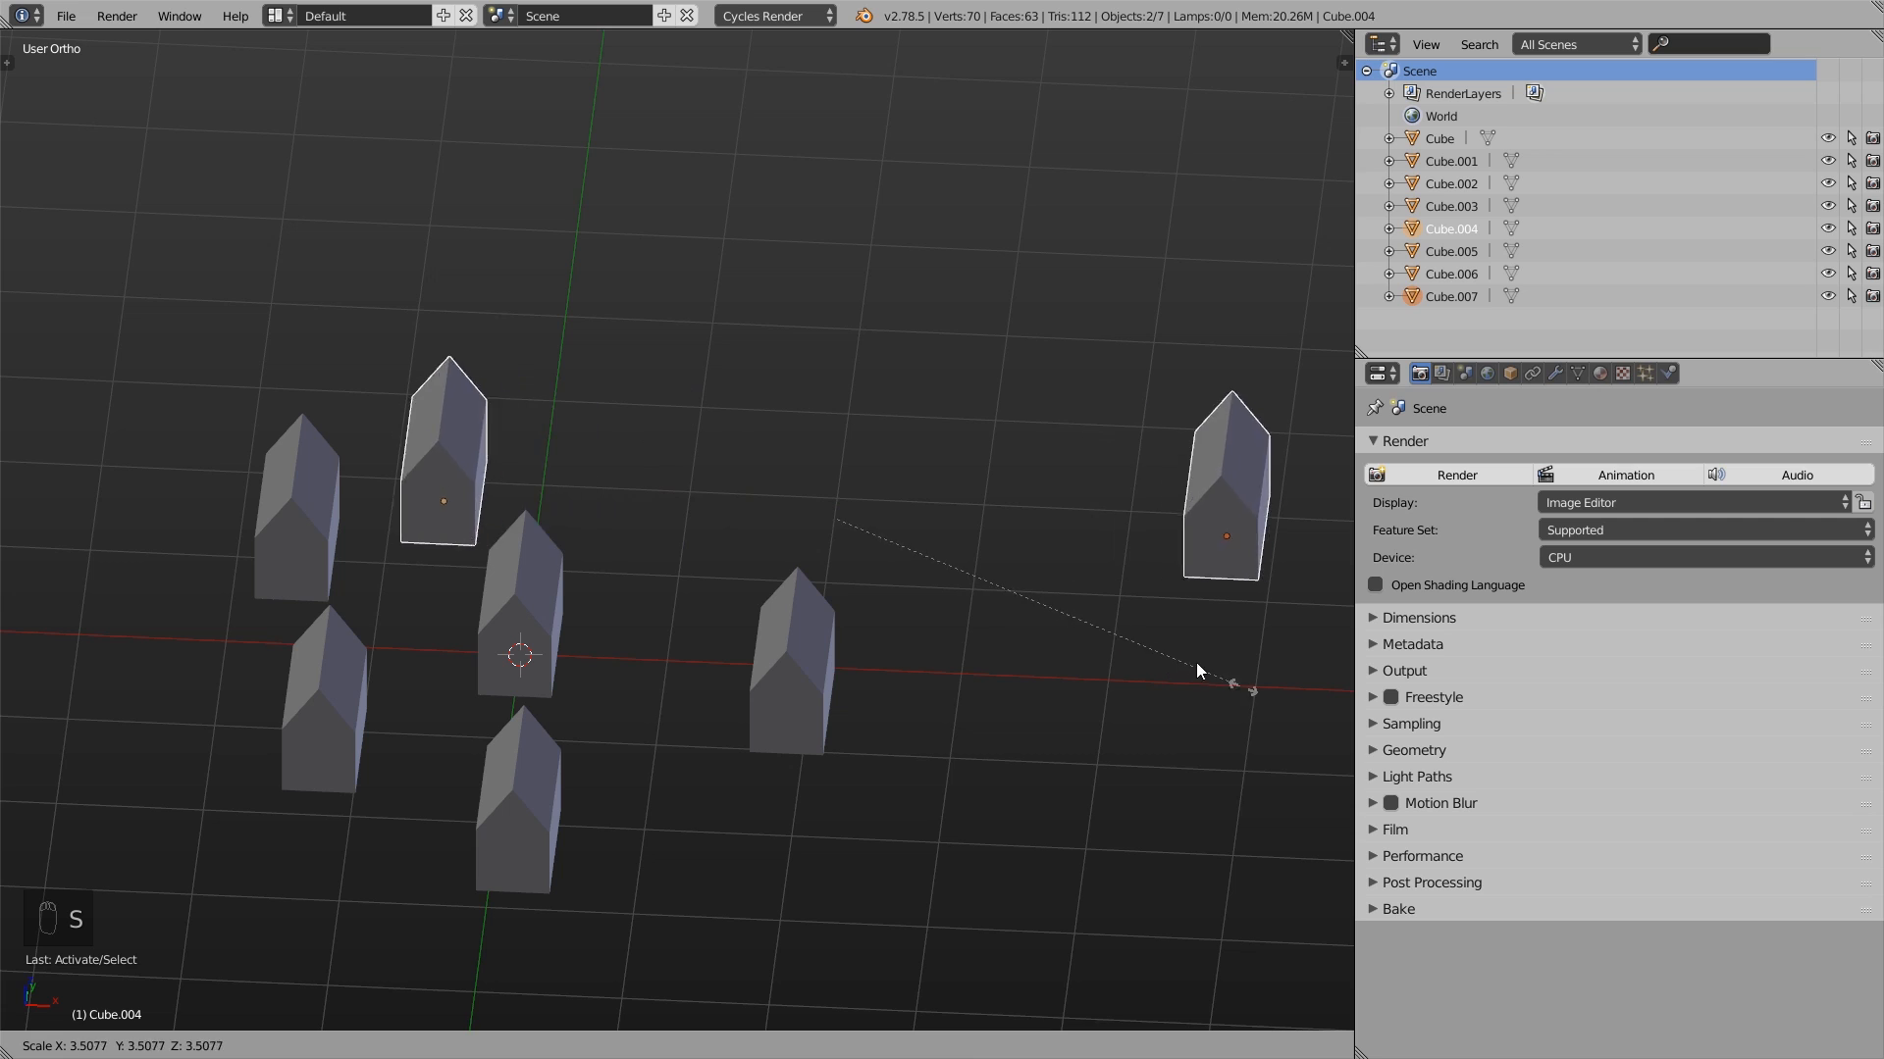
right_click(1075, 716)
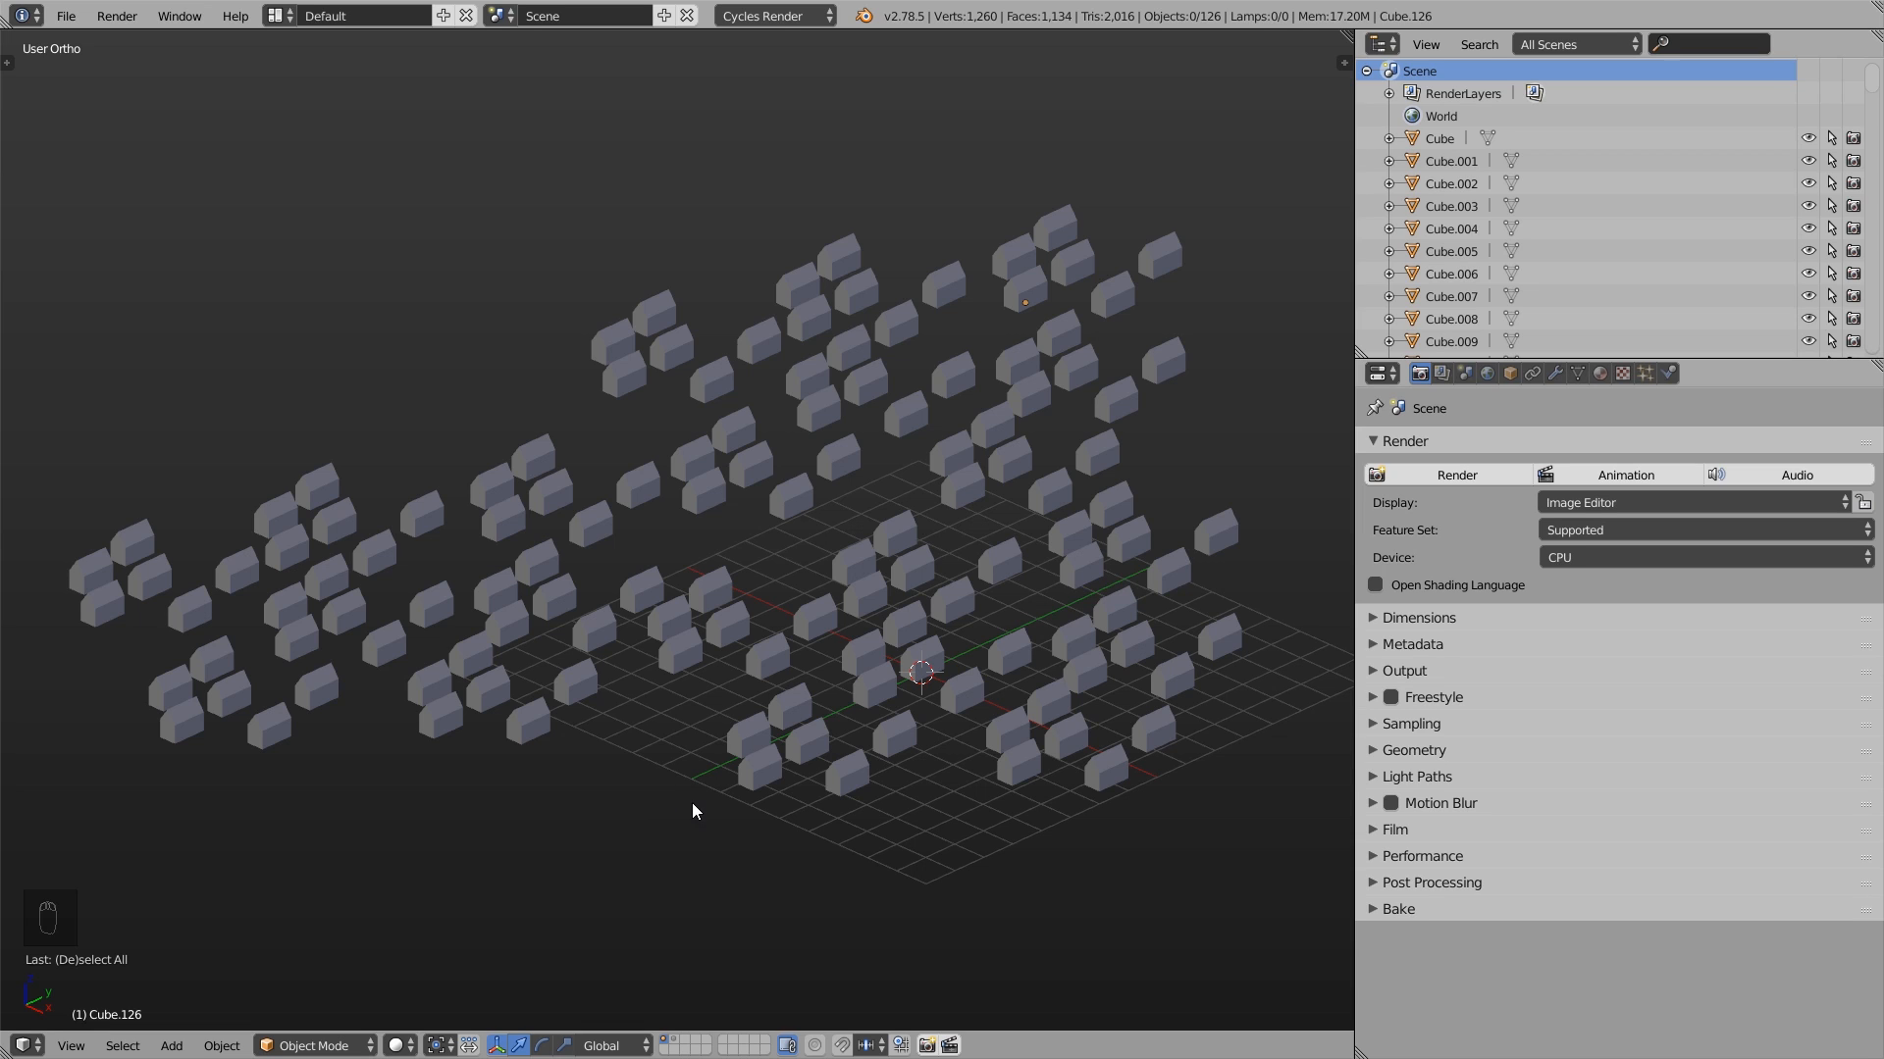
- Try scaling one house and rotating another individually, and undo the edits
right_click(709, 588)
key("s")
left_click(807, 515)
right_click(807, 515)
key("r")
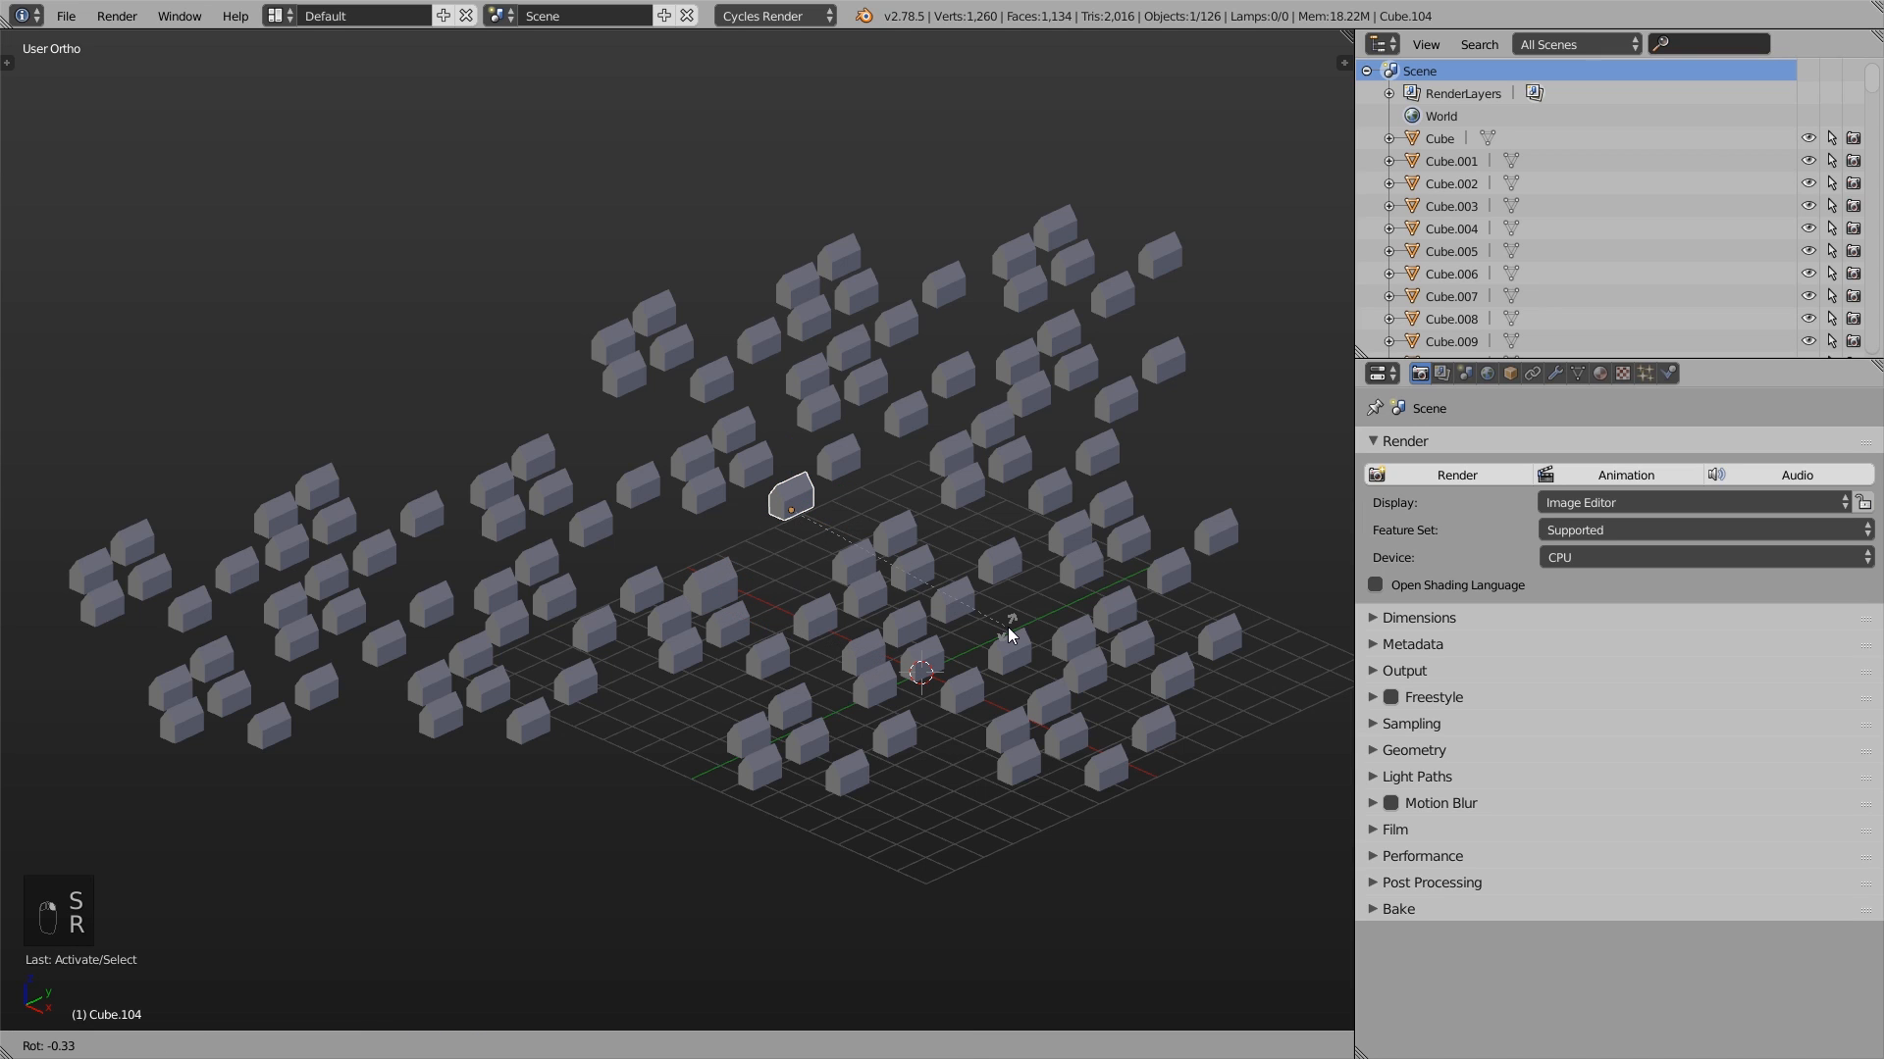
left_click(1010, 633)
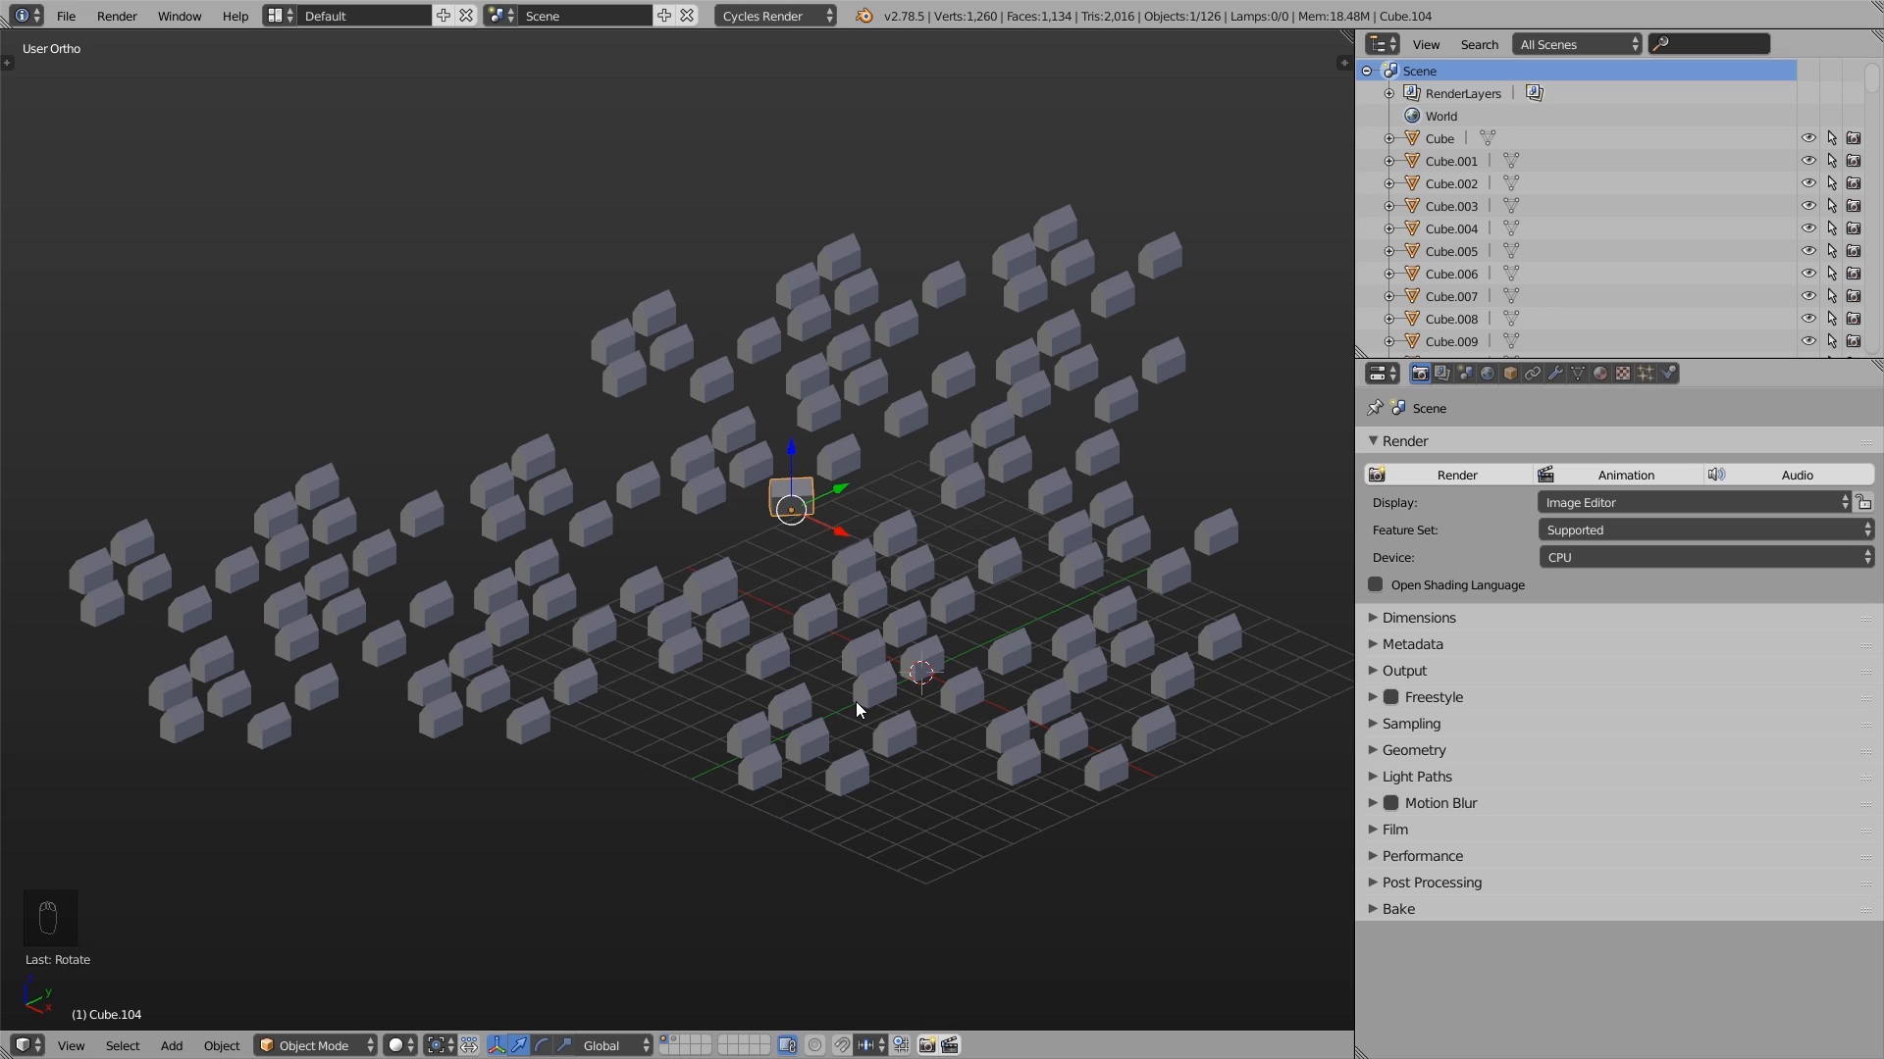
key("ctrl+z")
key("ctrl+z")
key("ctrl+z")
key("ctrl+z")
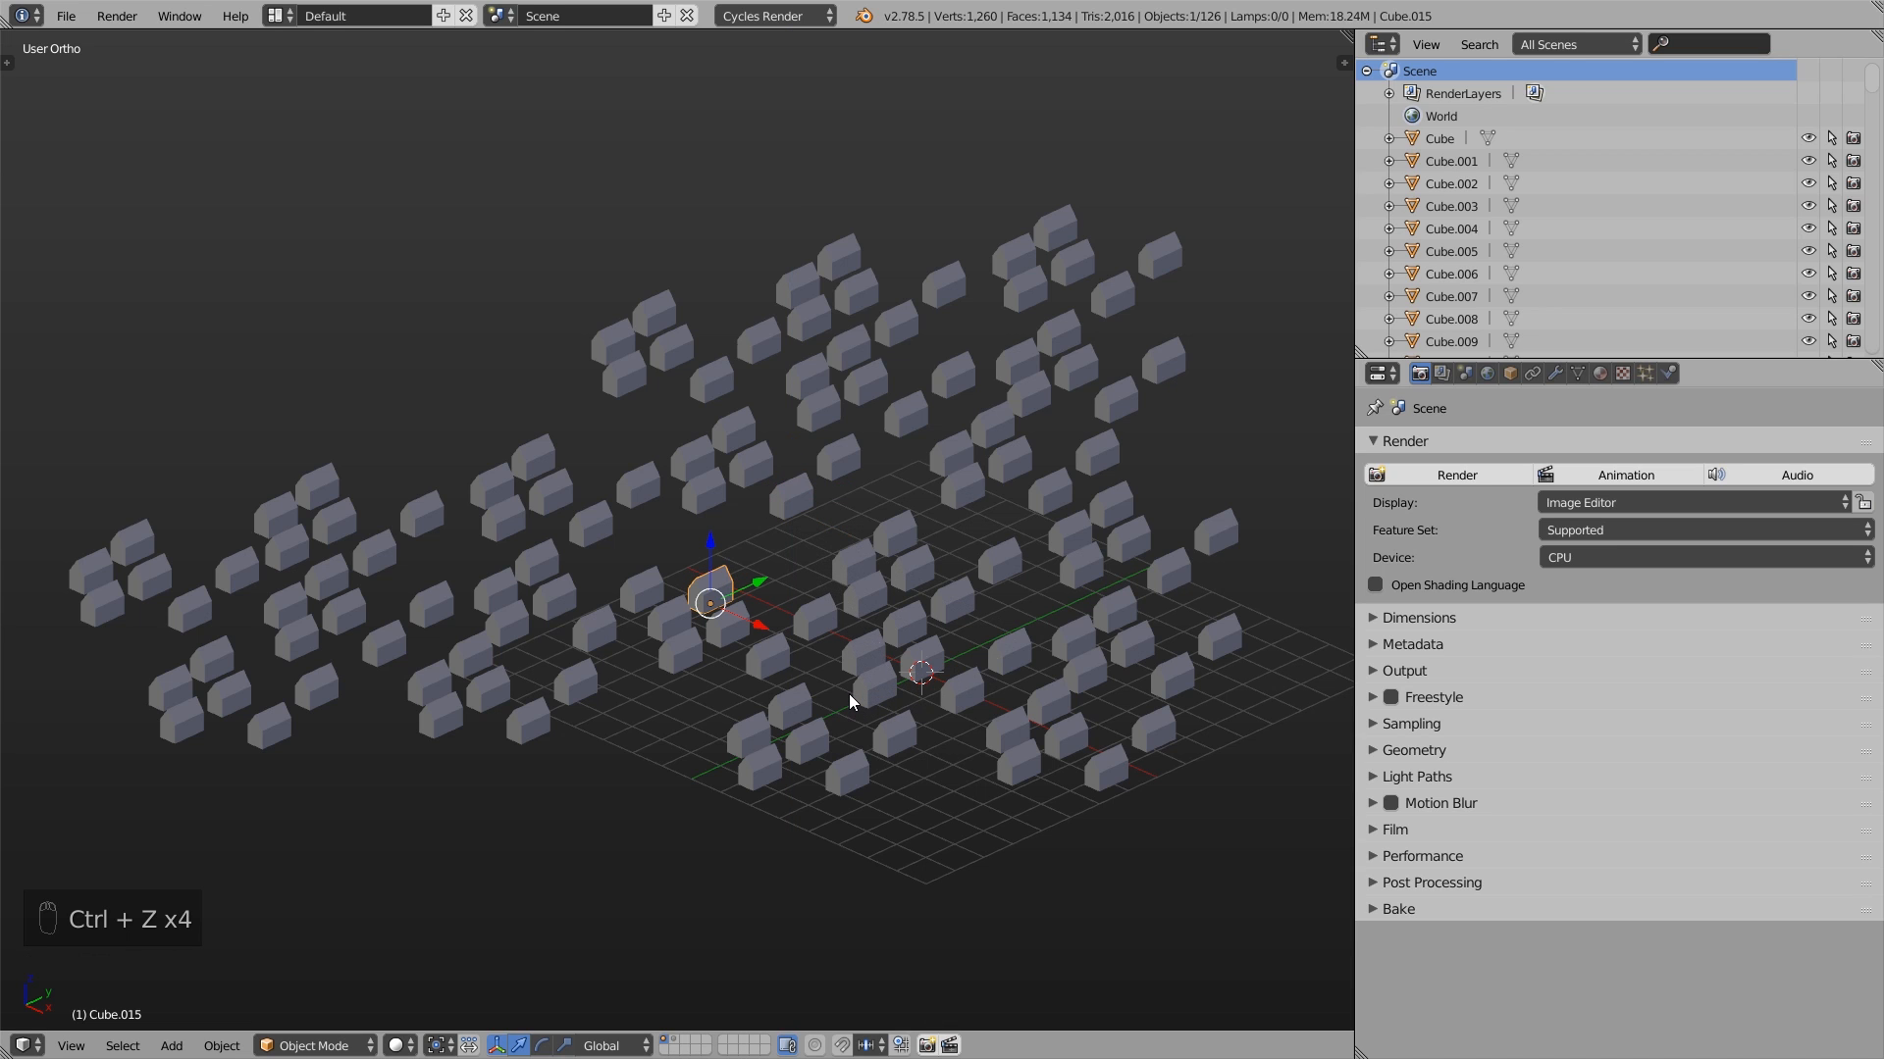
- Select all the houses and apply Randomize Transform to them, showing the operator's settings
key("a")
key("a")
key("a")
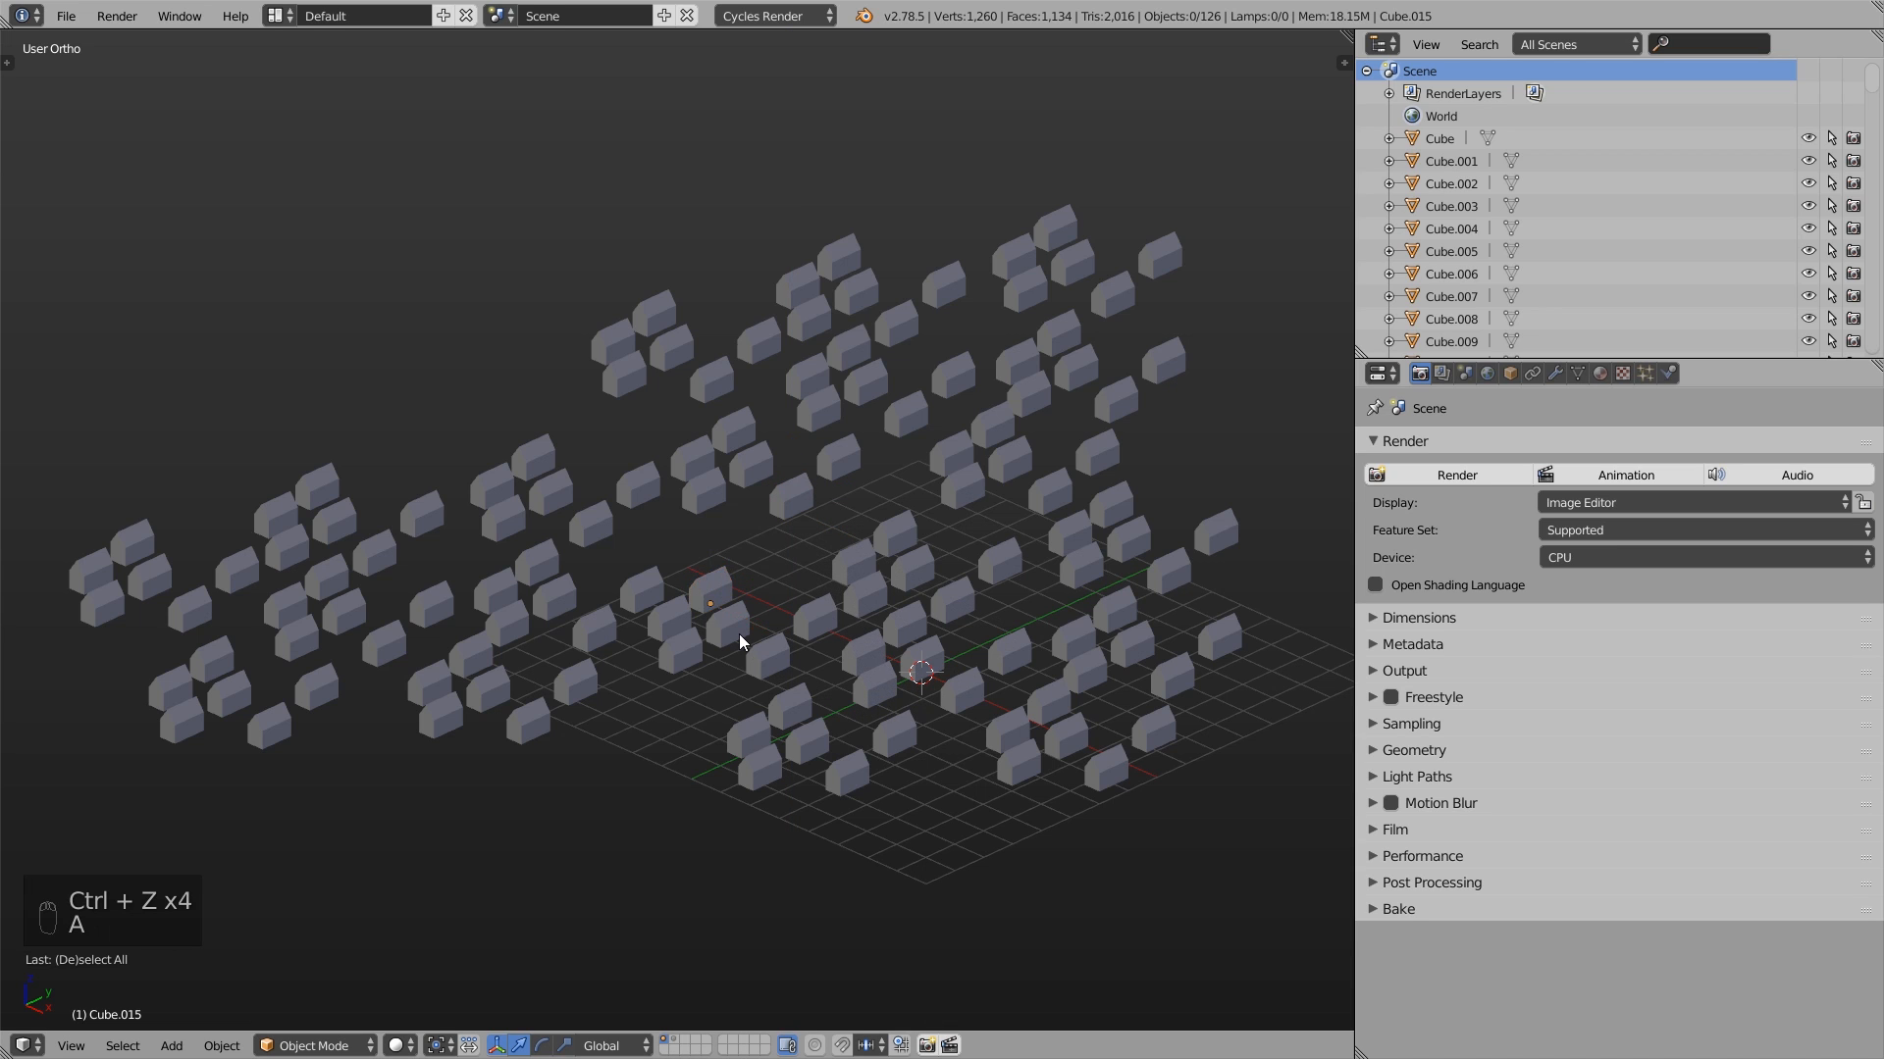
left_click(222, 1045)
mouse_move(290, 940)
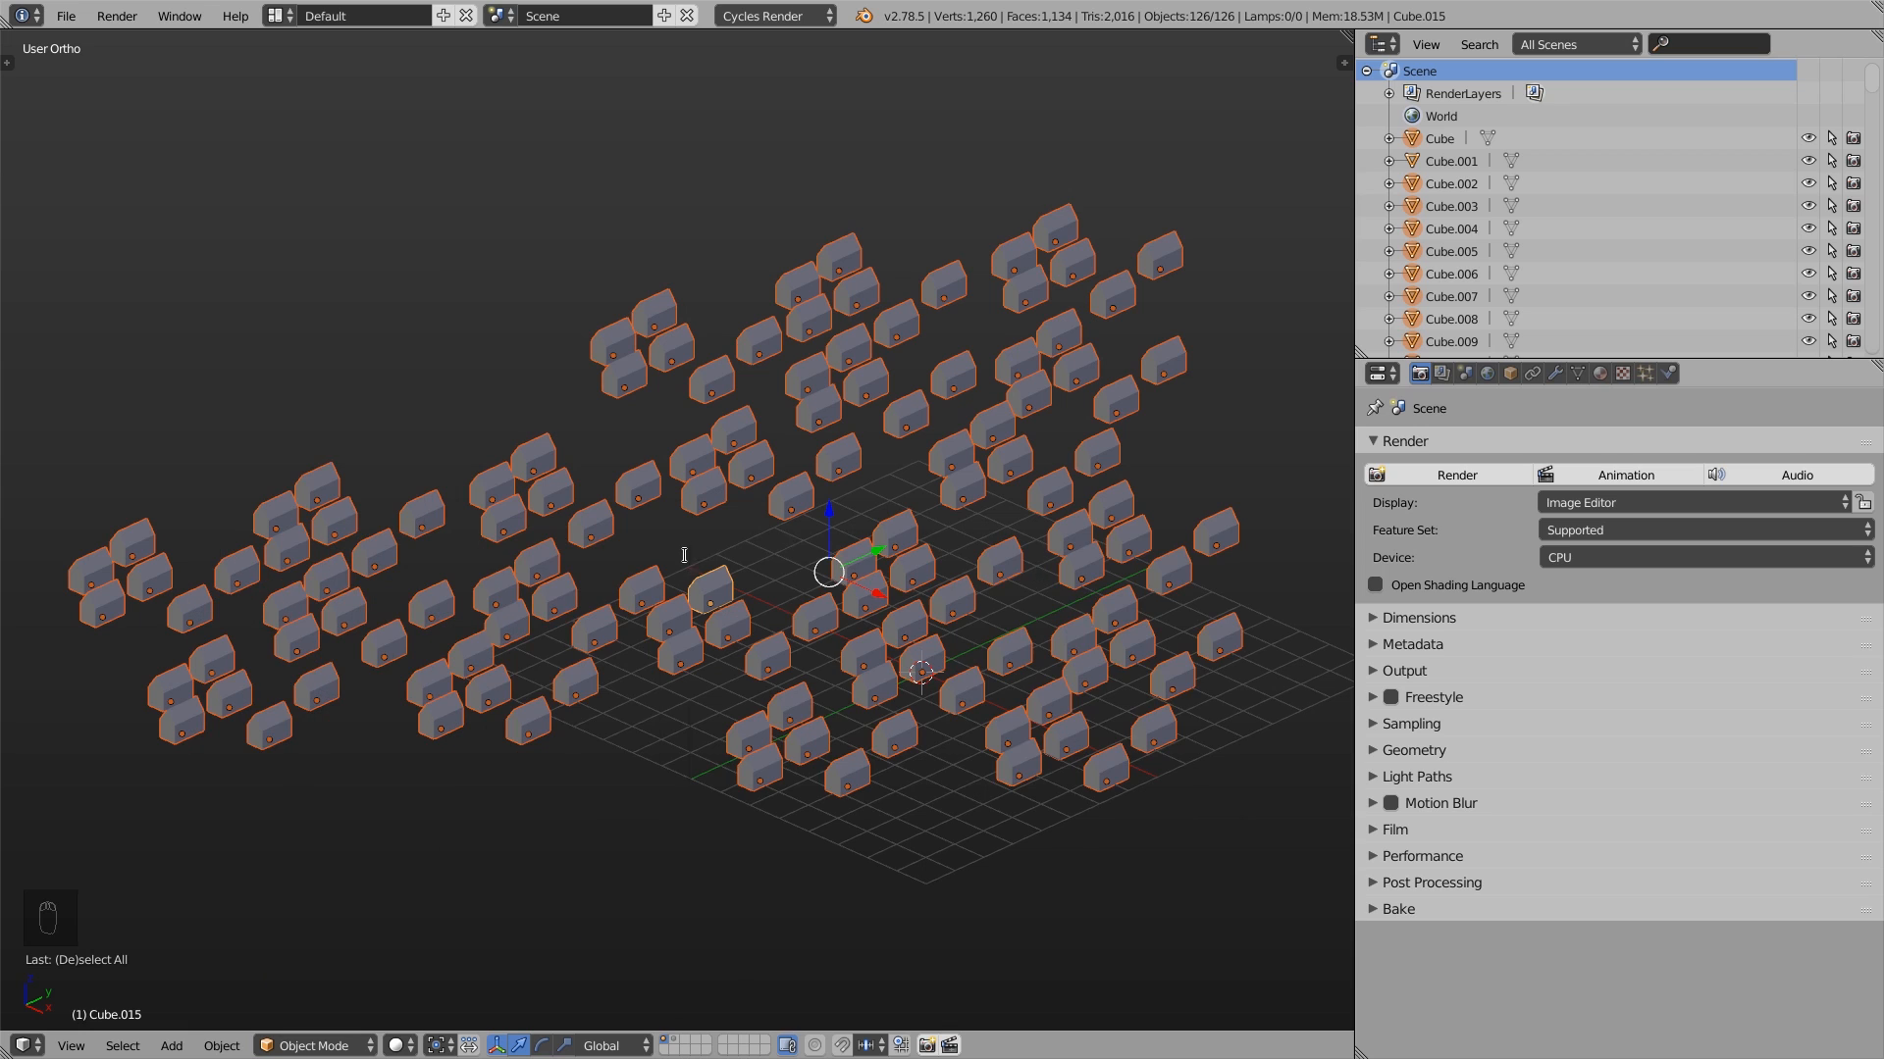
key("space")
type("rand")
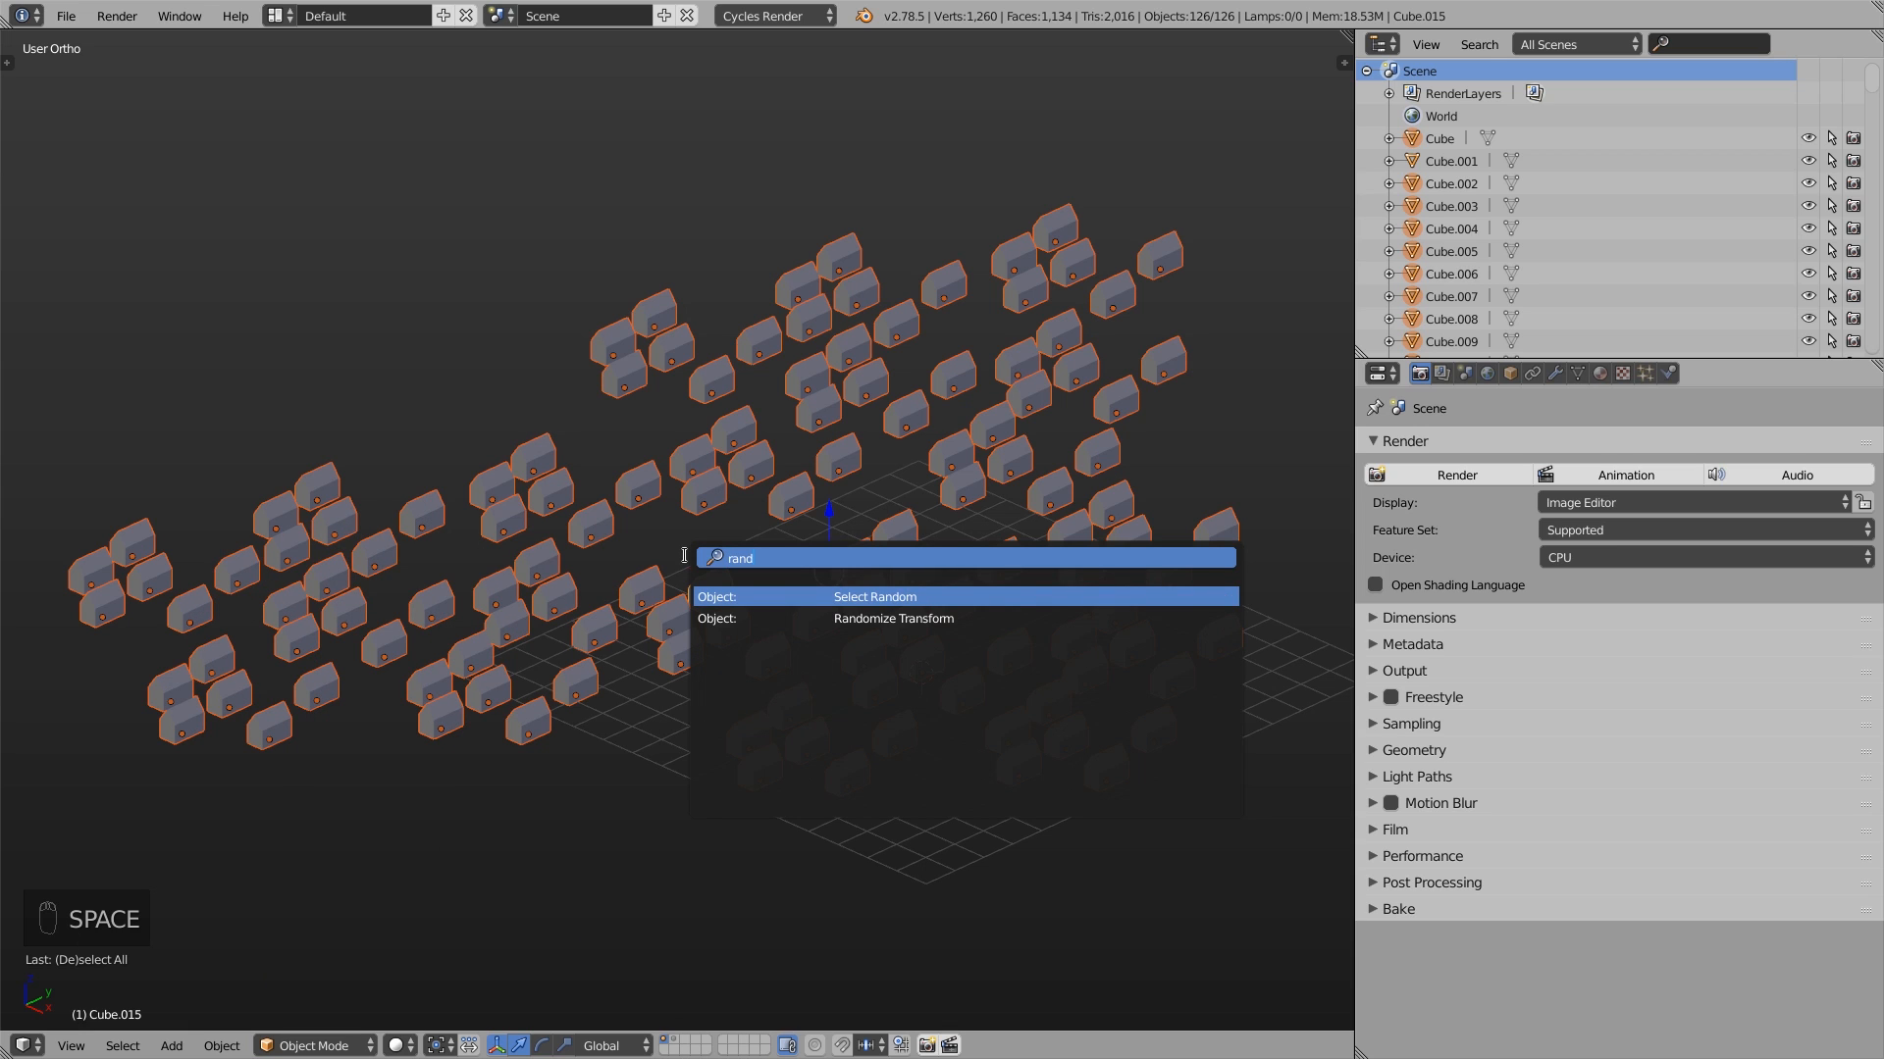
left_click(868, 618)
key("t")
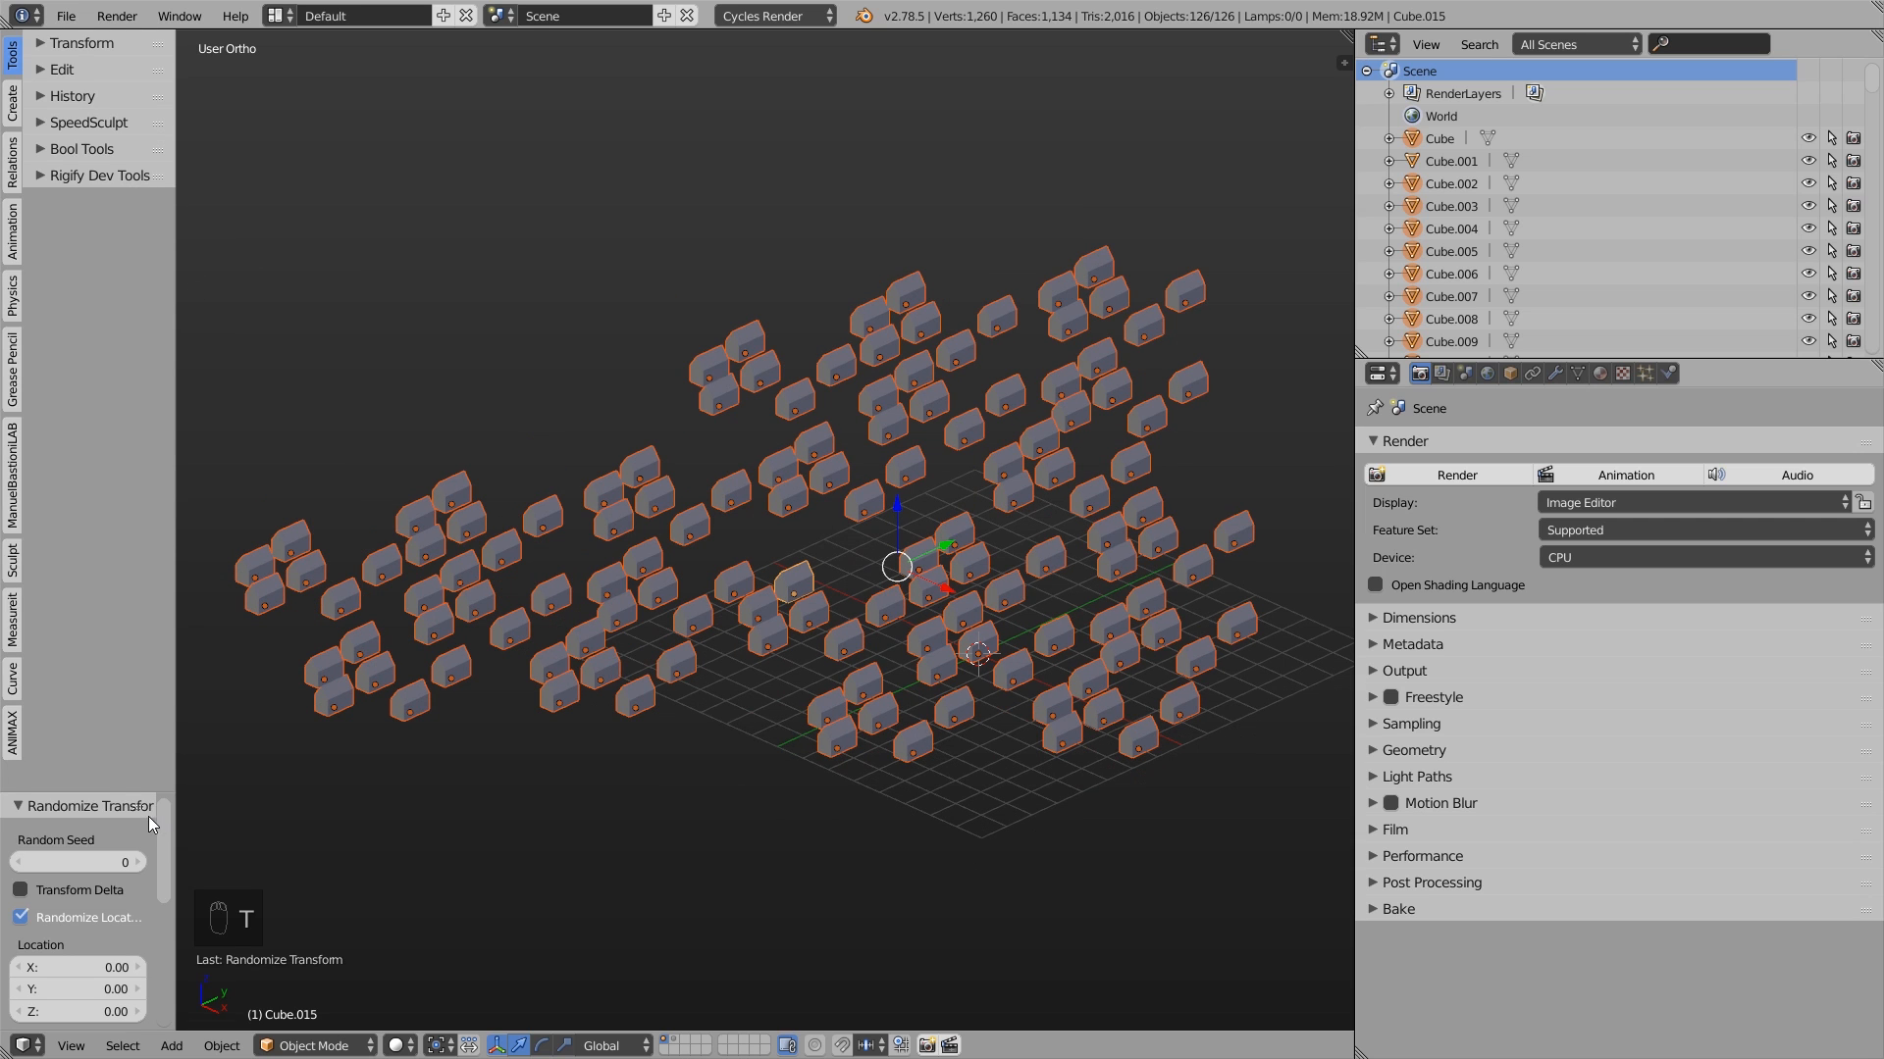
- Randomize the houses' location by -0.36 on X and 0.12 on Y, and their rotation by 75.84° on Z
left_click_drag(135, 792, 267, 455)
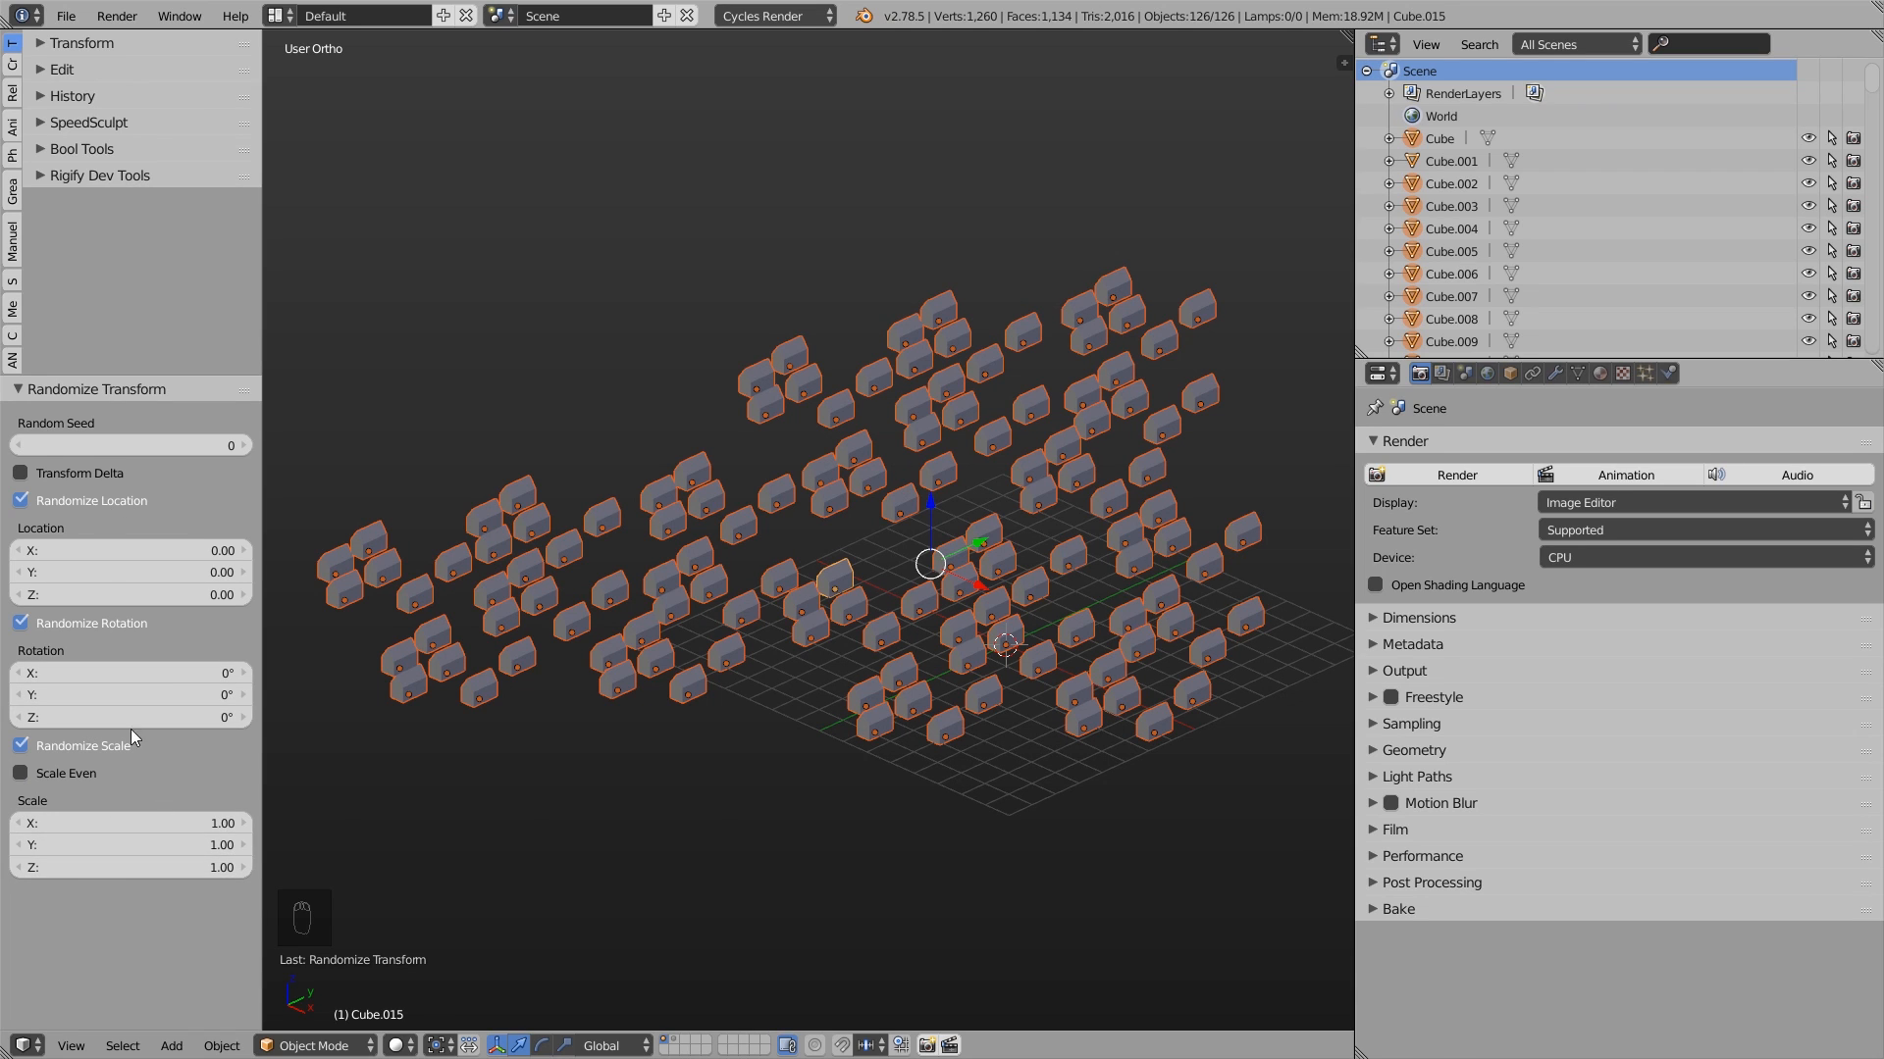
mouse_move(168, 549)
left_mouse_down()
mouse_move(127, 549)
mouse_move(238, 573)
mouse_move(179, 573)
left_mouse_up()
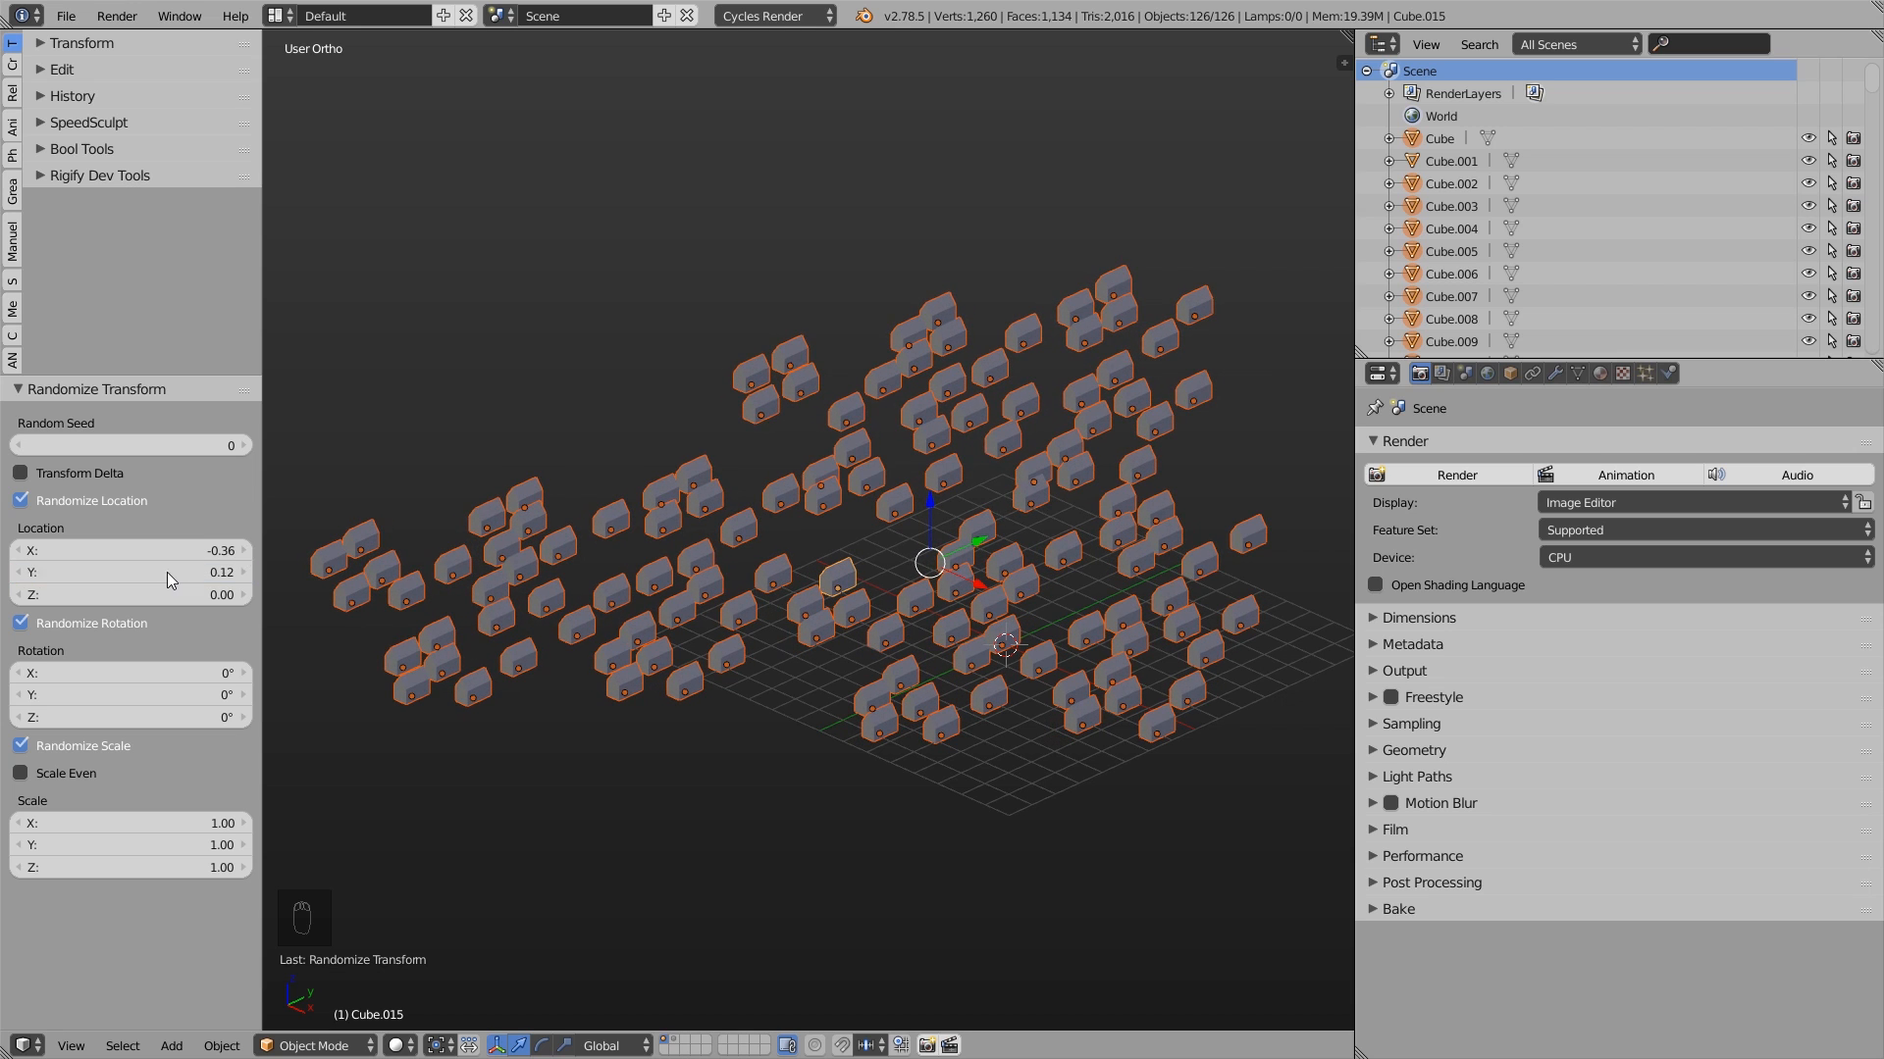
left_click_drag(126, 717, 214, 717)
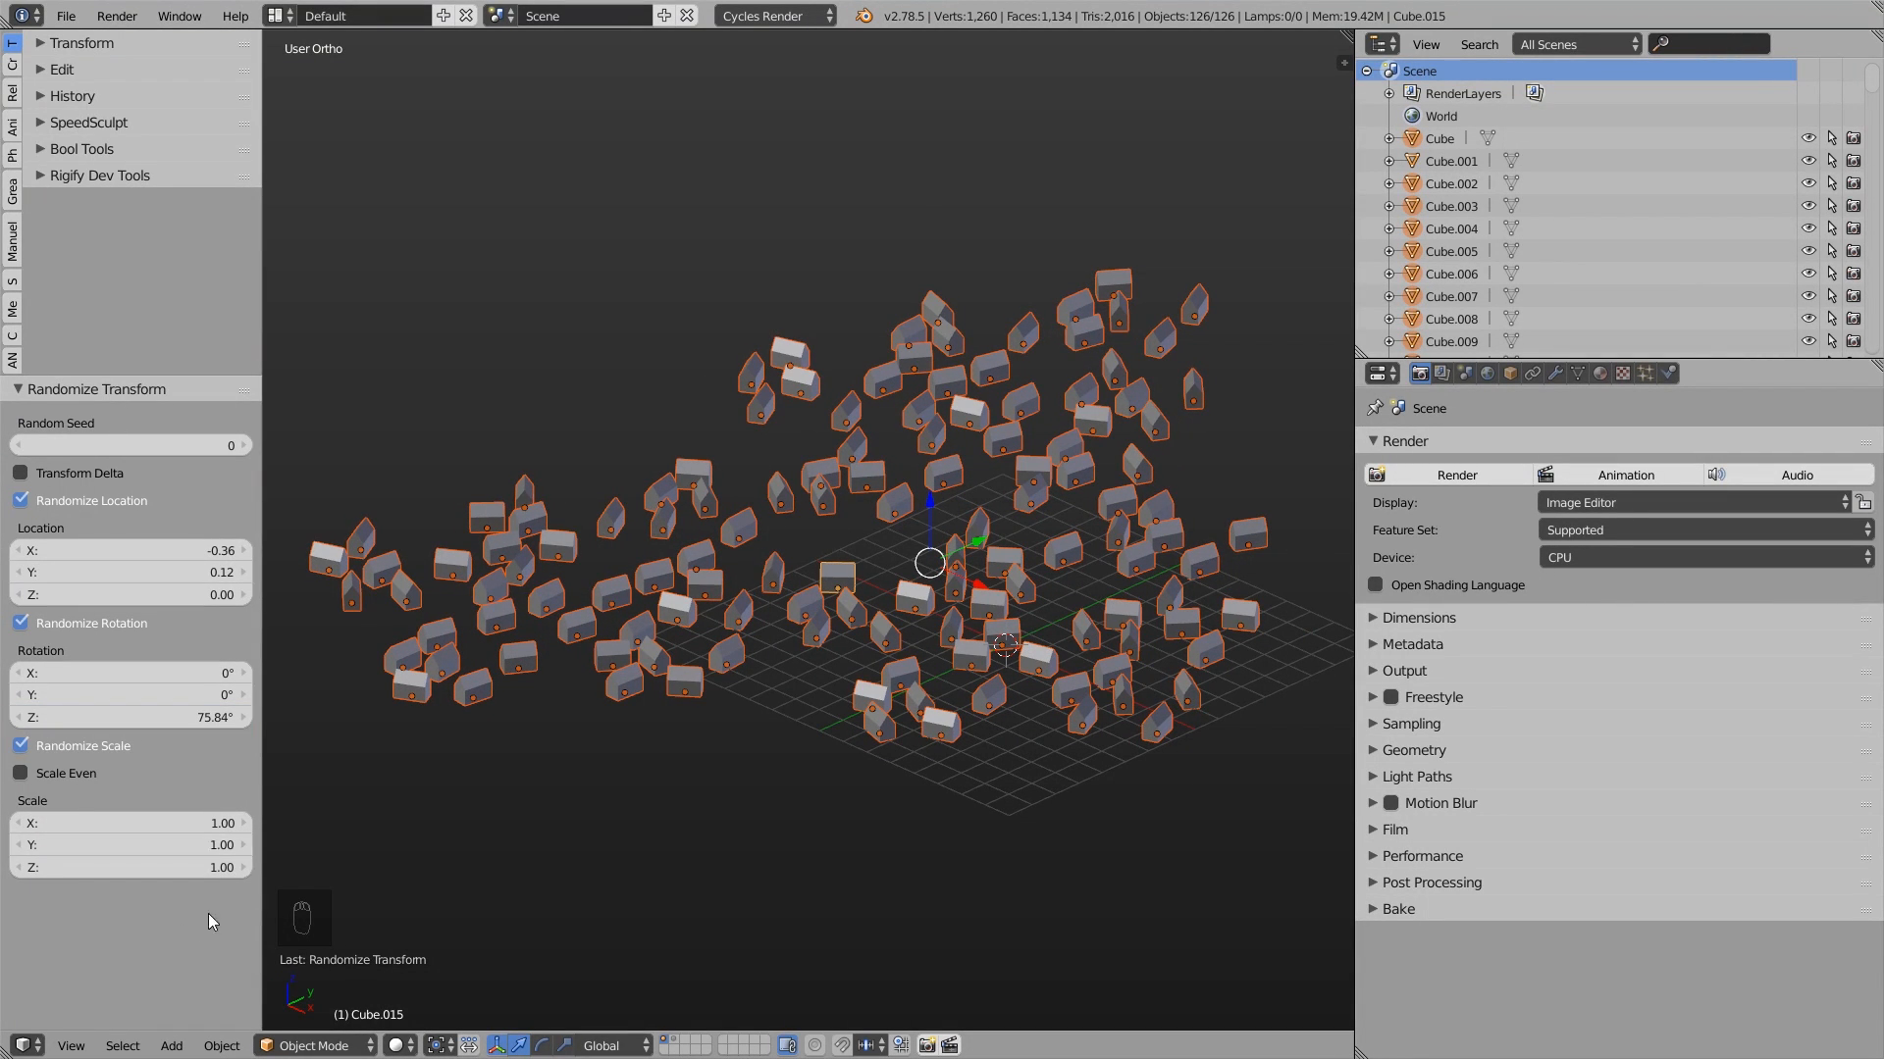
- Randomize the houses' scale using an X value of 0.34, and enable Scale Even to vary their sizes uniformly
mouse_move(168, 824)
left_mouse_down()
mouse_move(225, 824)
mouse_move(168, 829)
left_mouse_up()
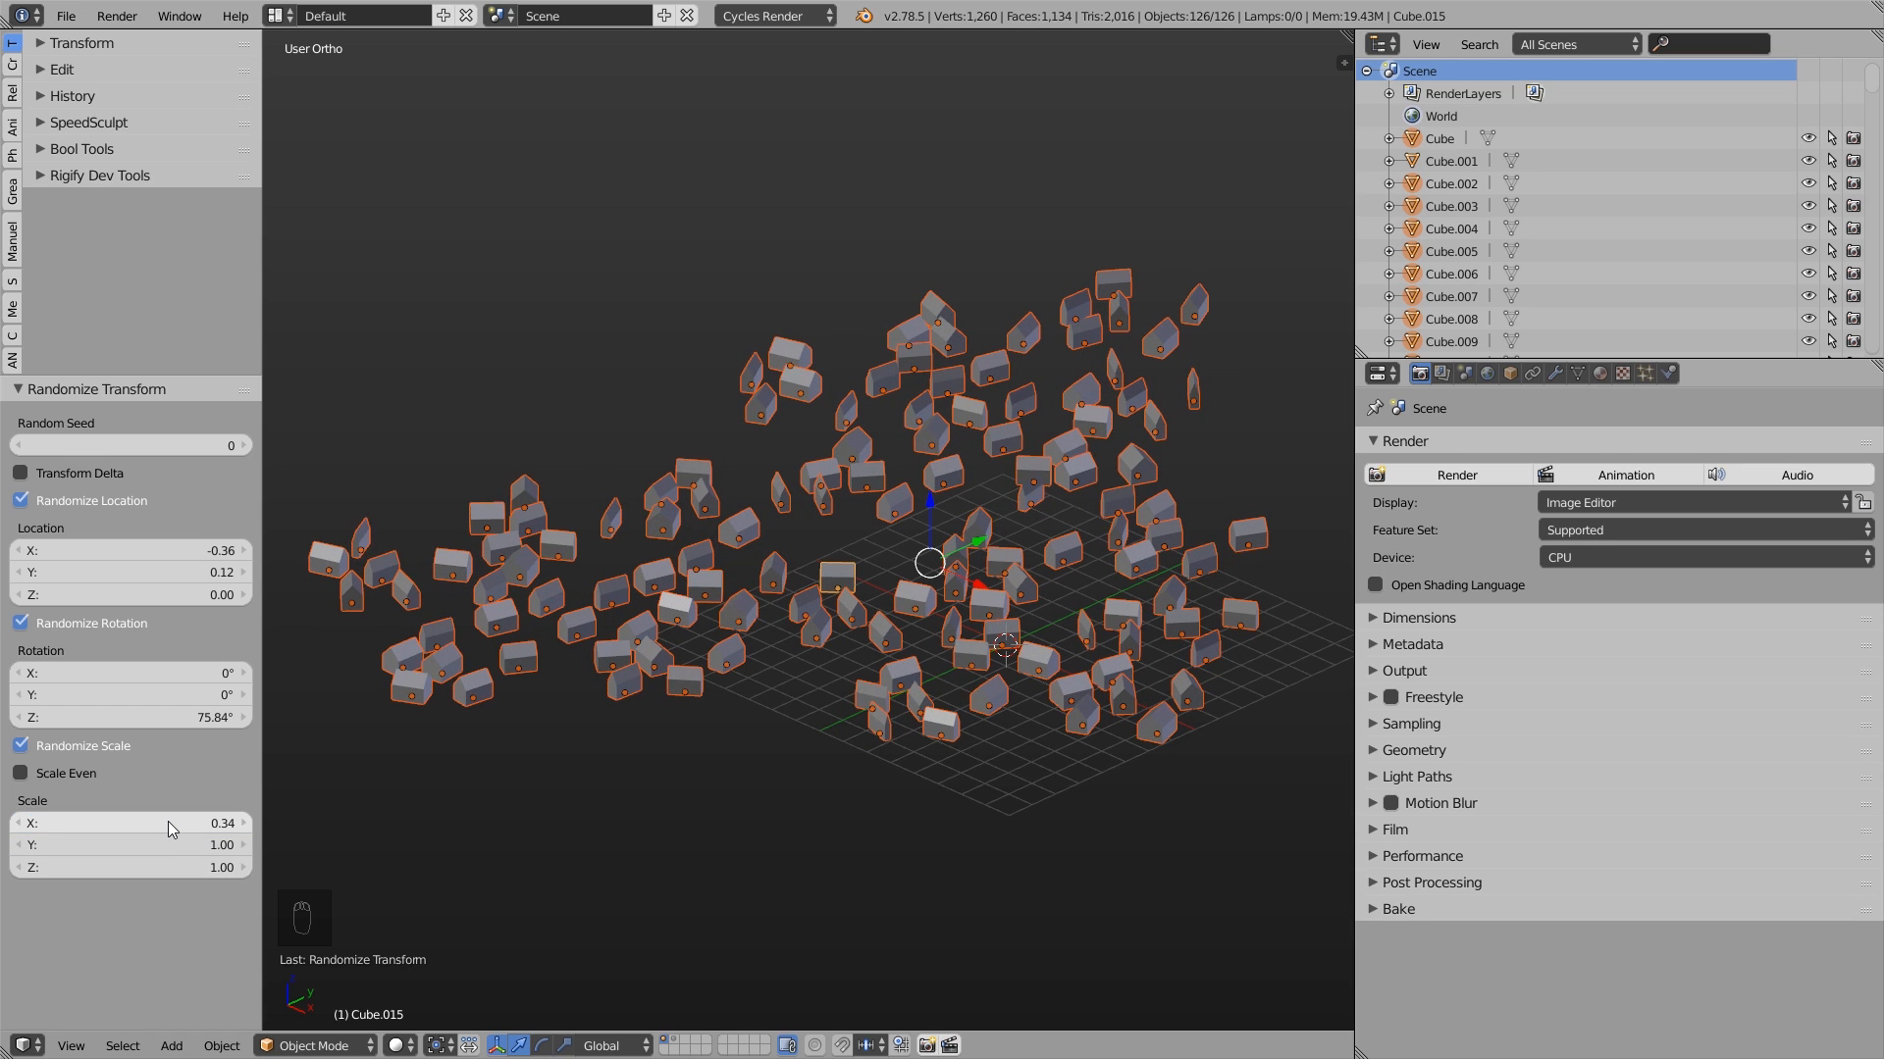
left_click(52, 773)
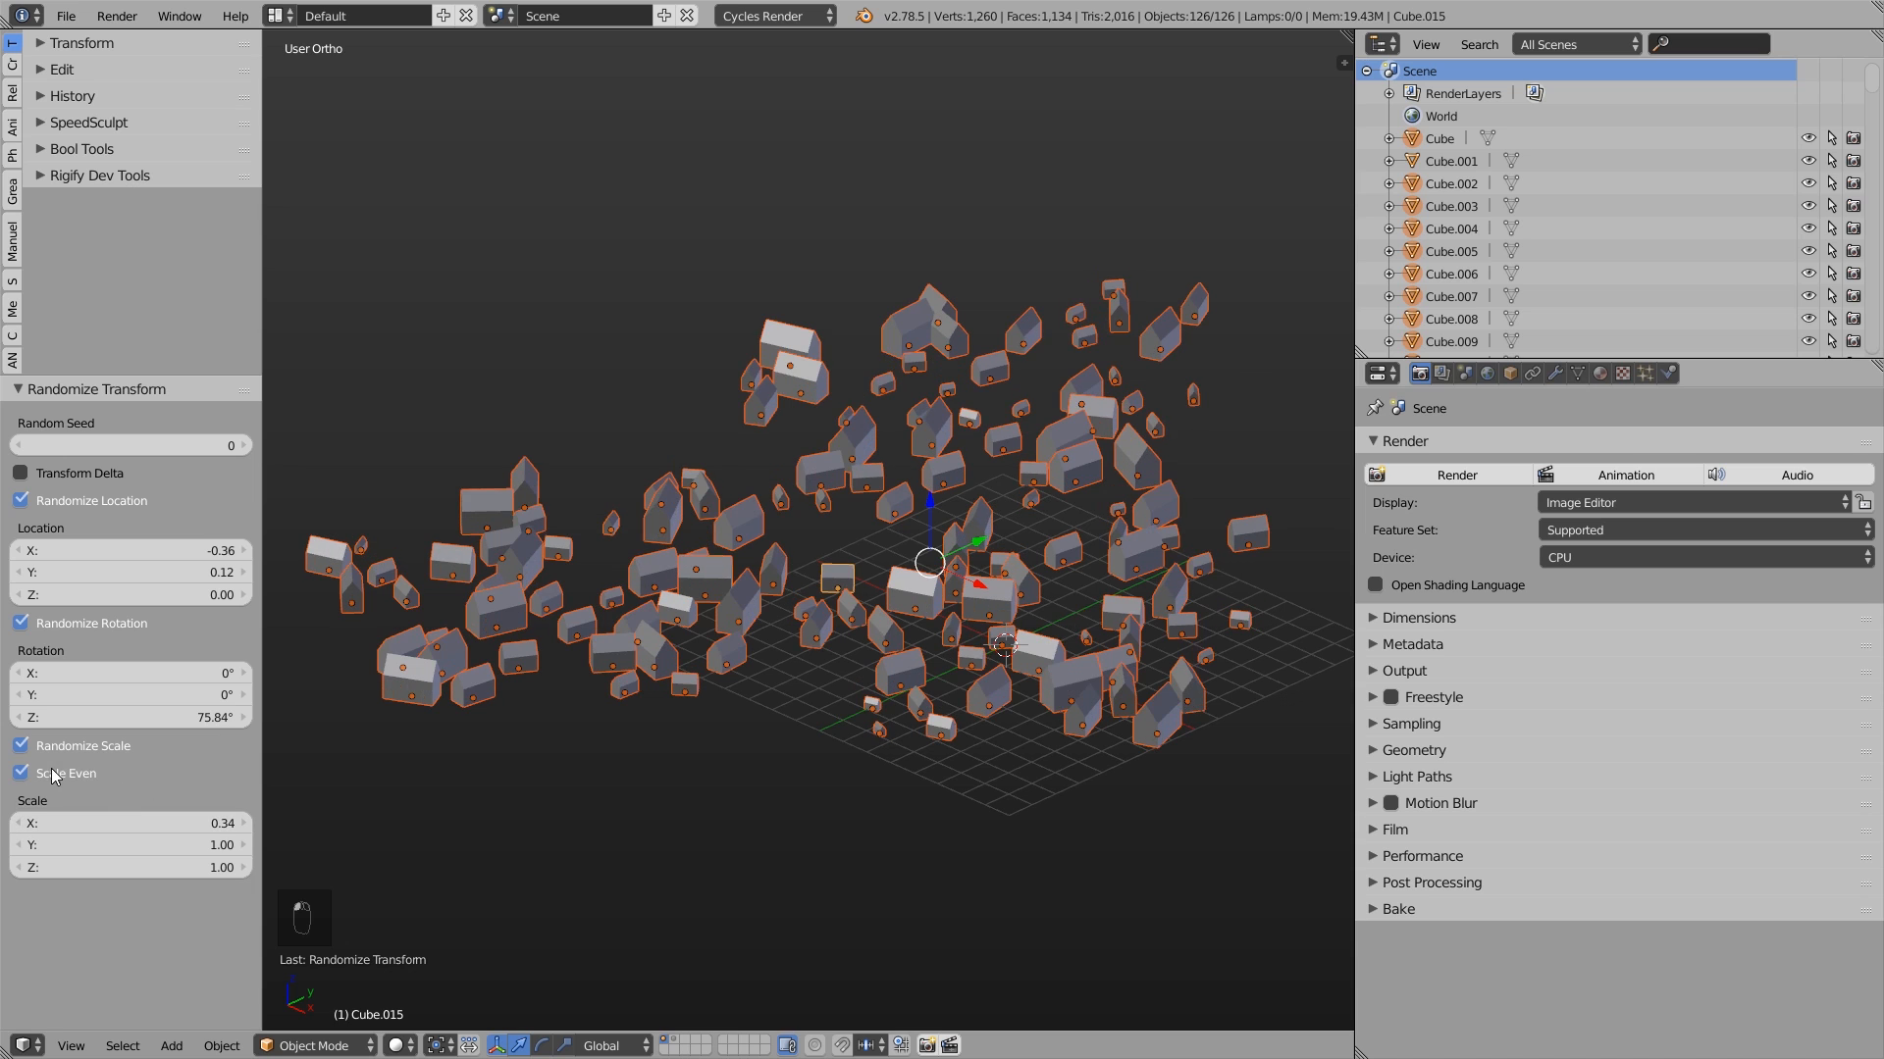
mouse_move(131, 824)
left_mouse_down()
mouse_move(155, 824)
mouse_move(143, 836)
left_mouse_up()
mouse_move(671, 508)
middle_mouse_down()
mouse_move(873, 522)
mouse_move(872, 561)
mouse_move(831, 574)
mouse_move(585, 503)
mouse_move(477, 500)
mouse_move(659, 511)
middle_mouse_up()
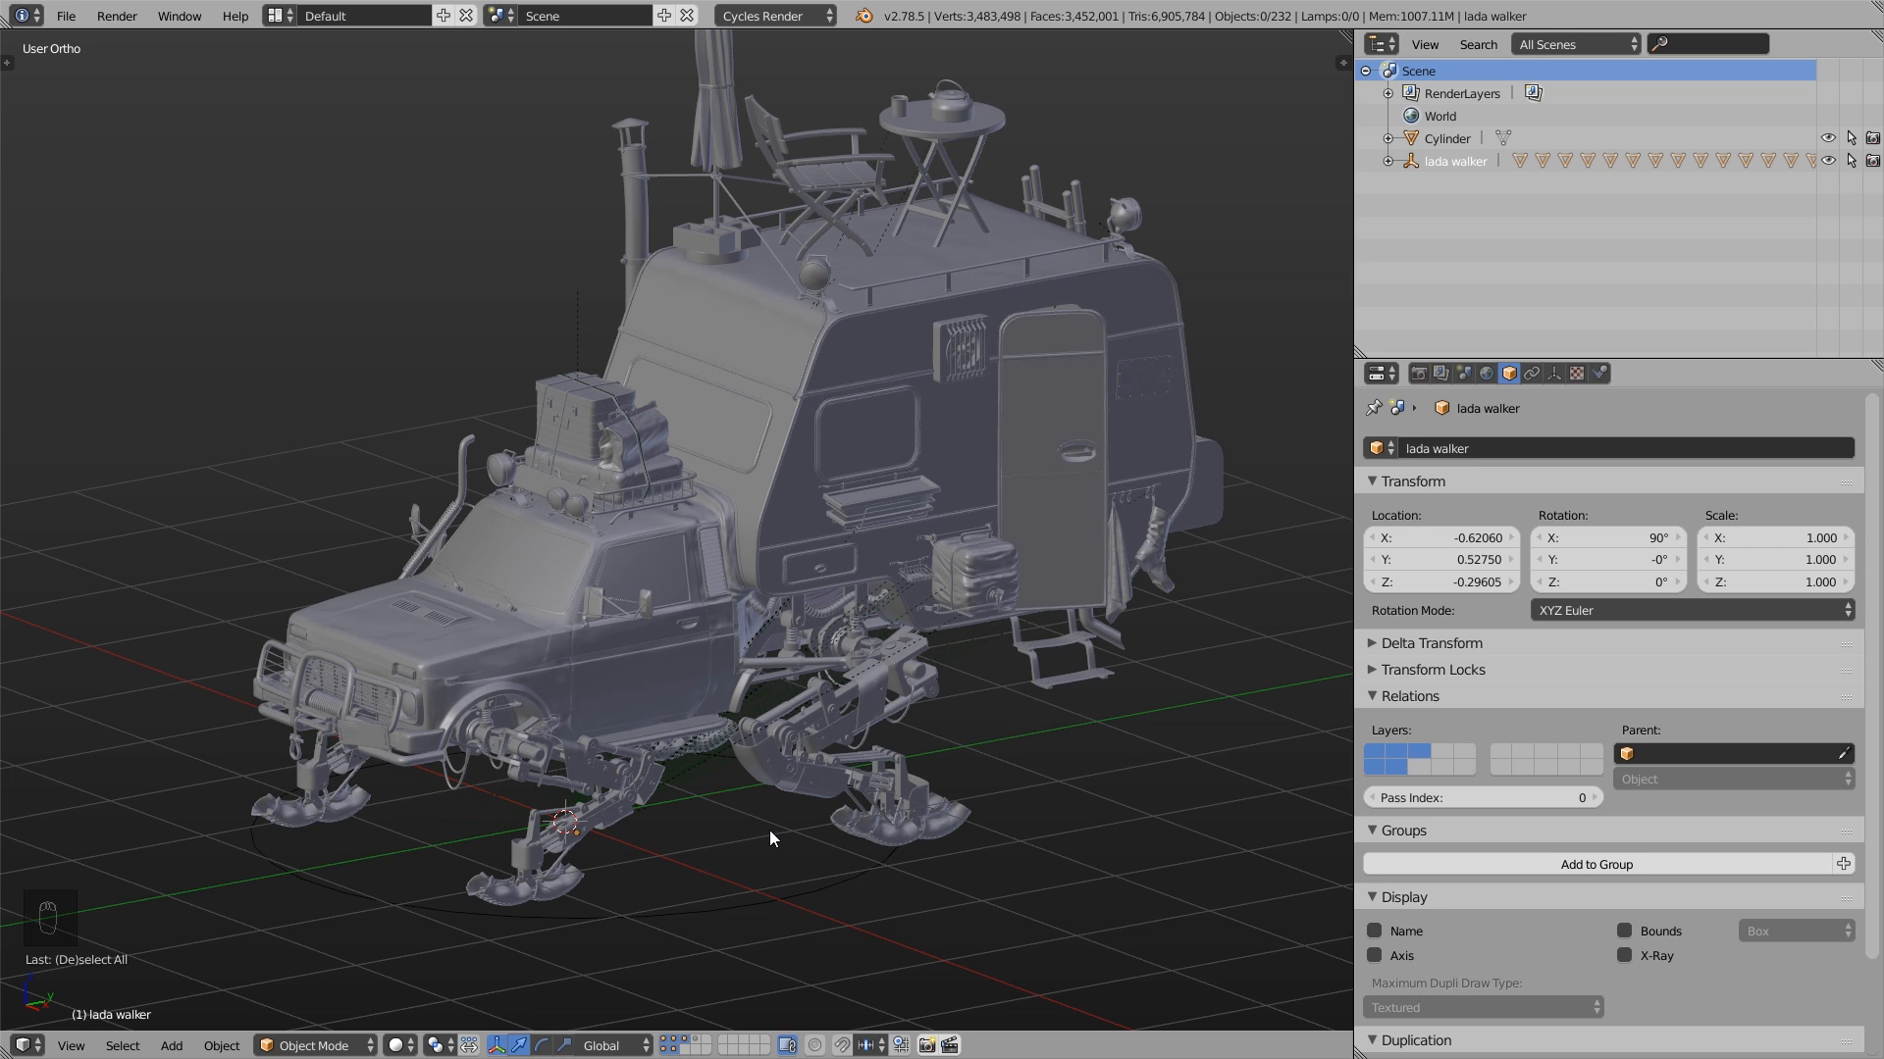
- In the vehicle scene, show only the layer containing the small Cylinder object and select that cylinder
left_click(696, 1040)
scroll(551, 701, "up", 15)
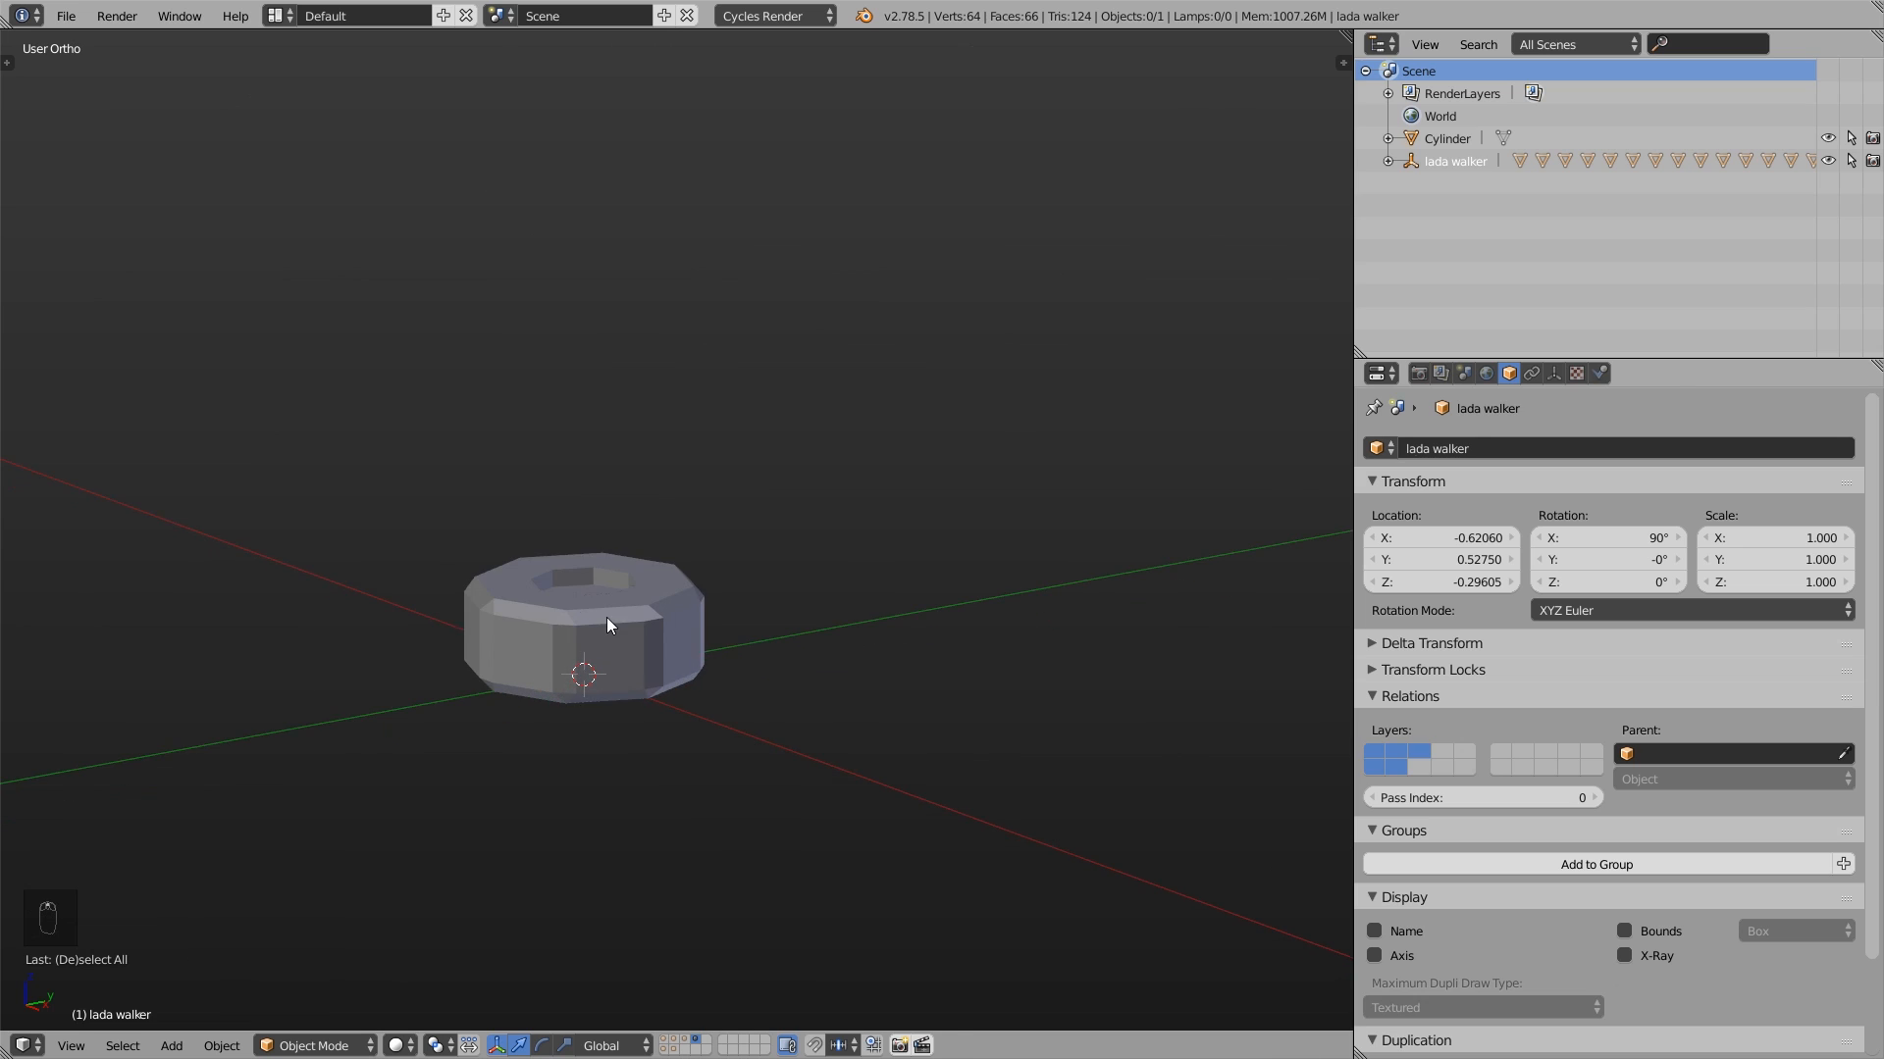
right_click(608, 628)
middle_click_drag(651, 723, 593, 673)
scroll(593, 673, "up", 4)
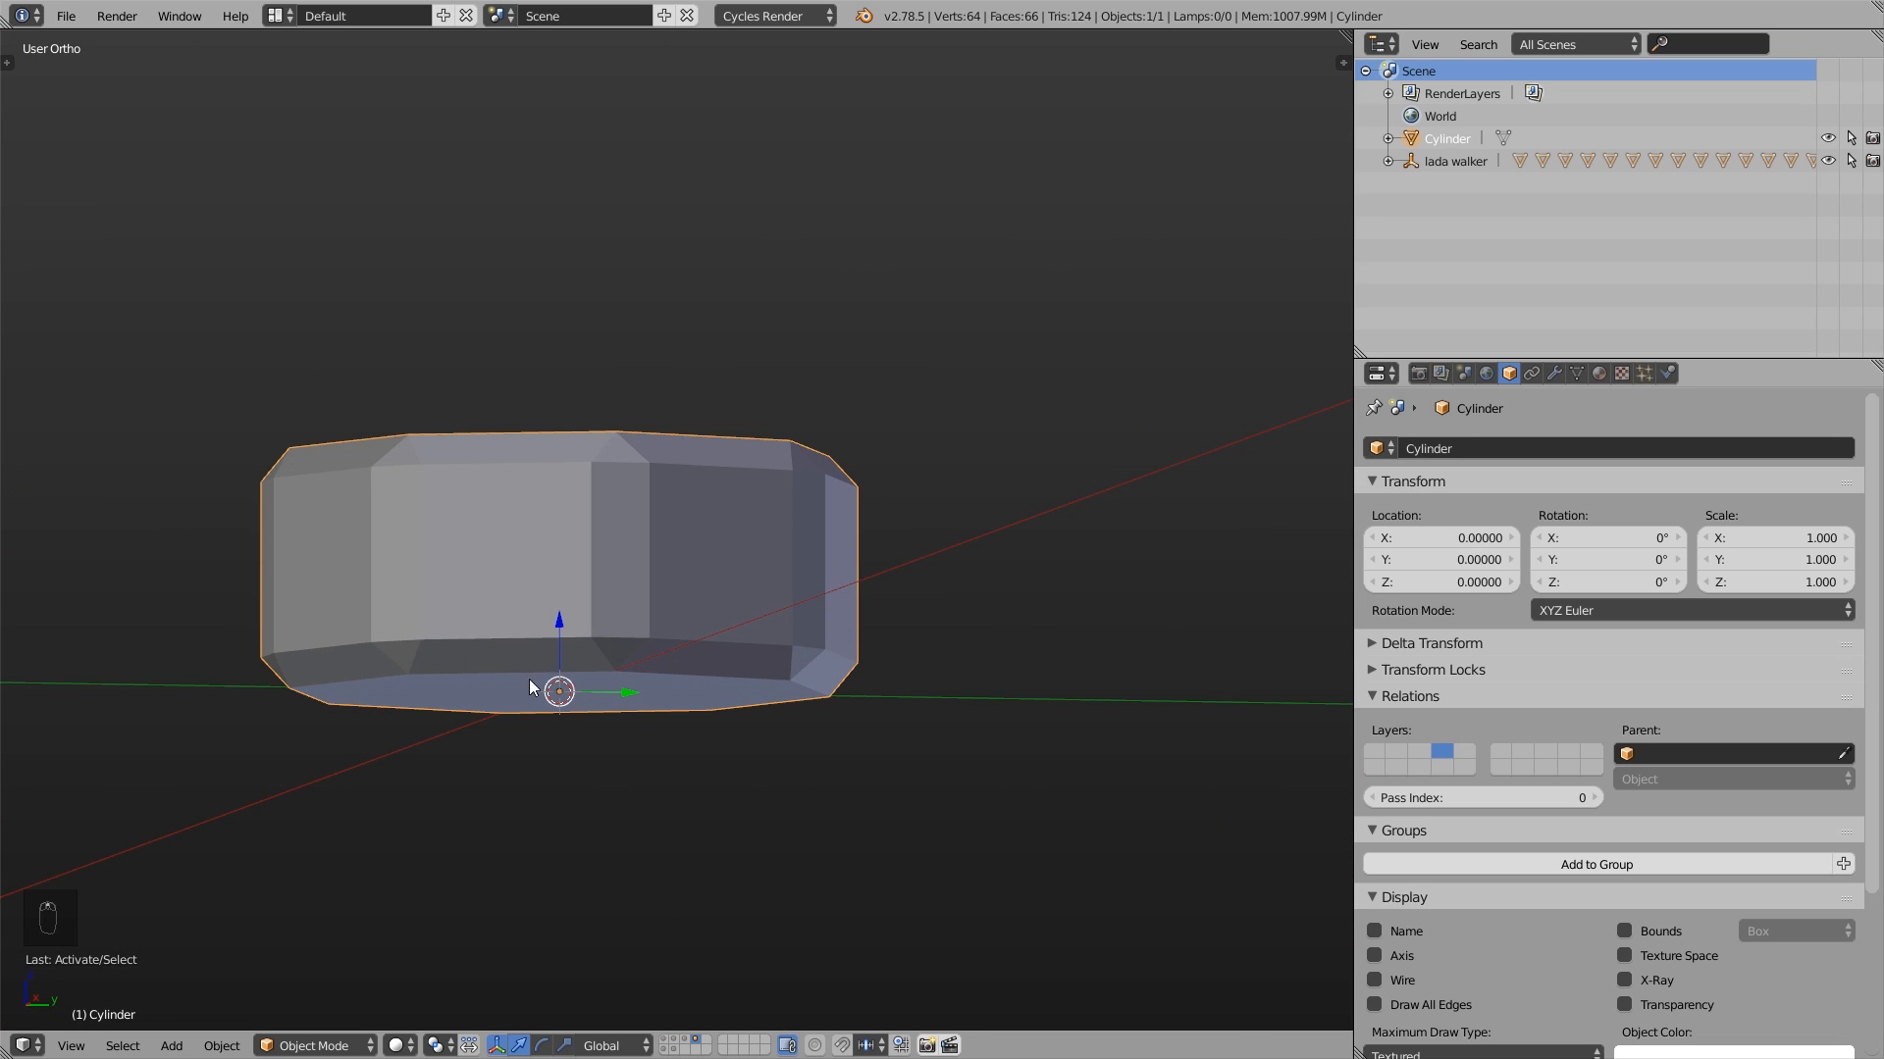
- From the front view, select the cylinder's entire mesh in Edit Mode and move it along global Z so its base sits on the origin
key("Tab")
key("Tab")
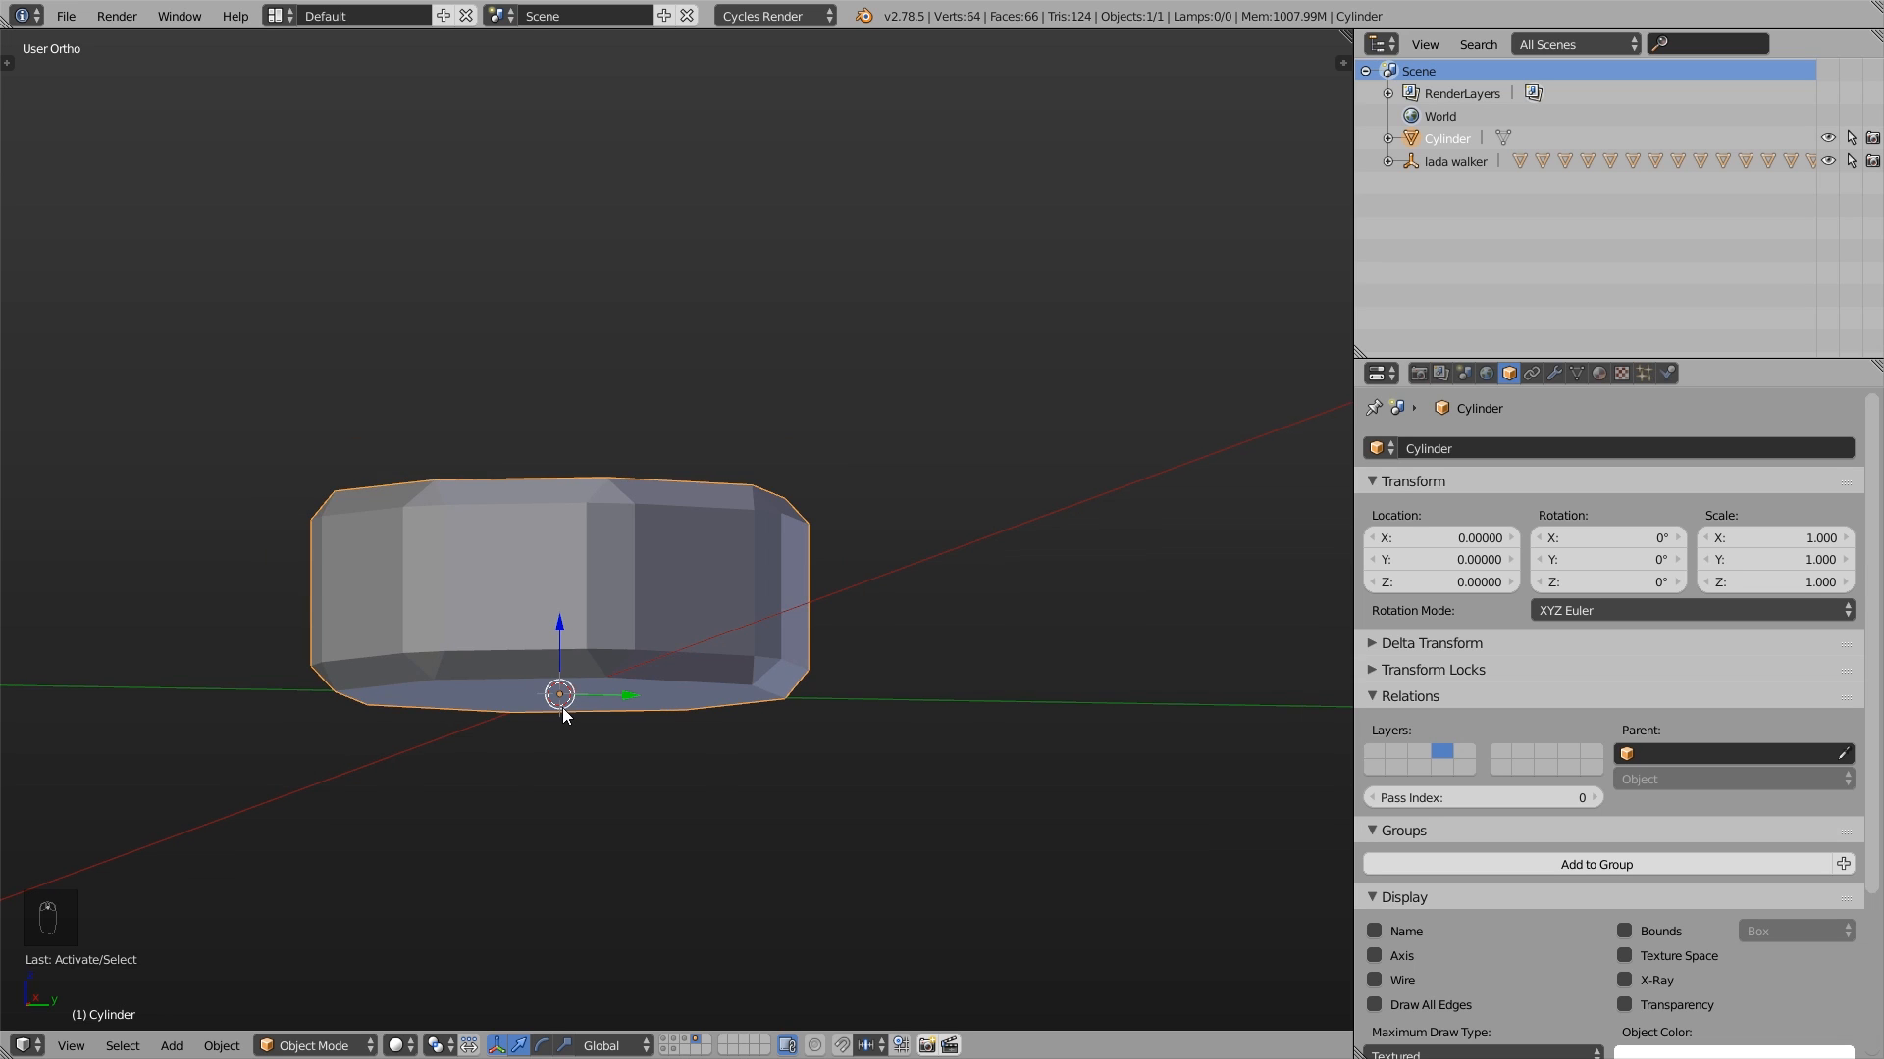
key("KP_1")
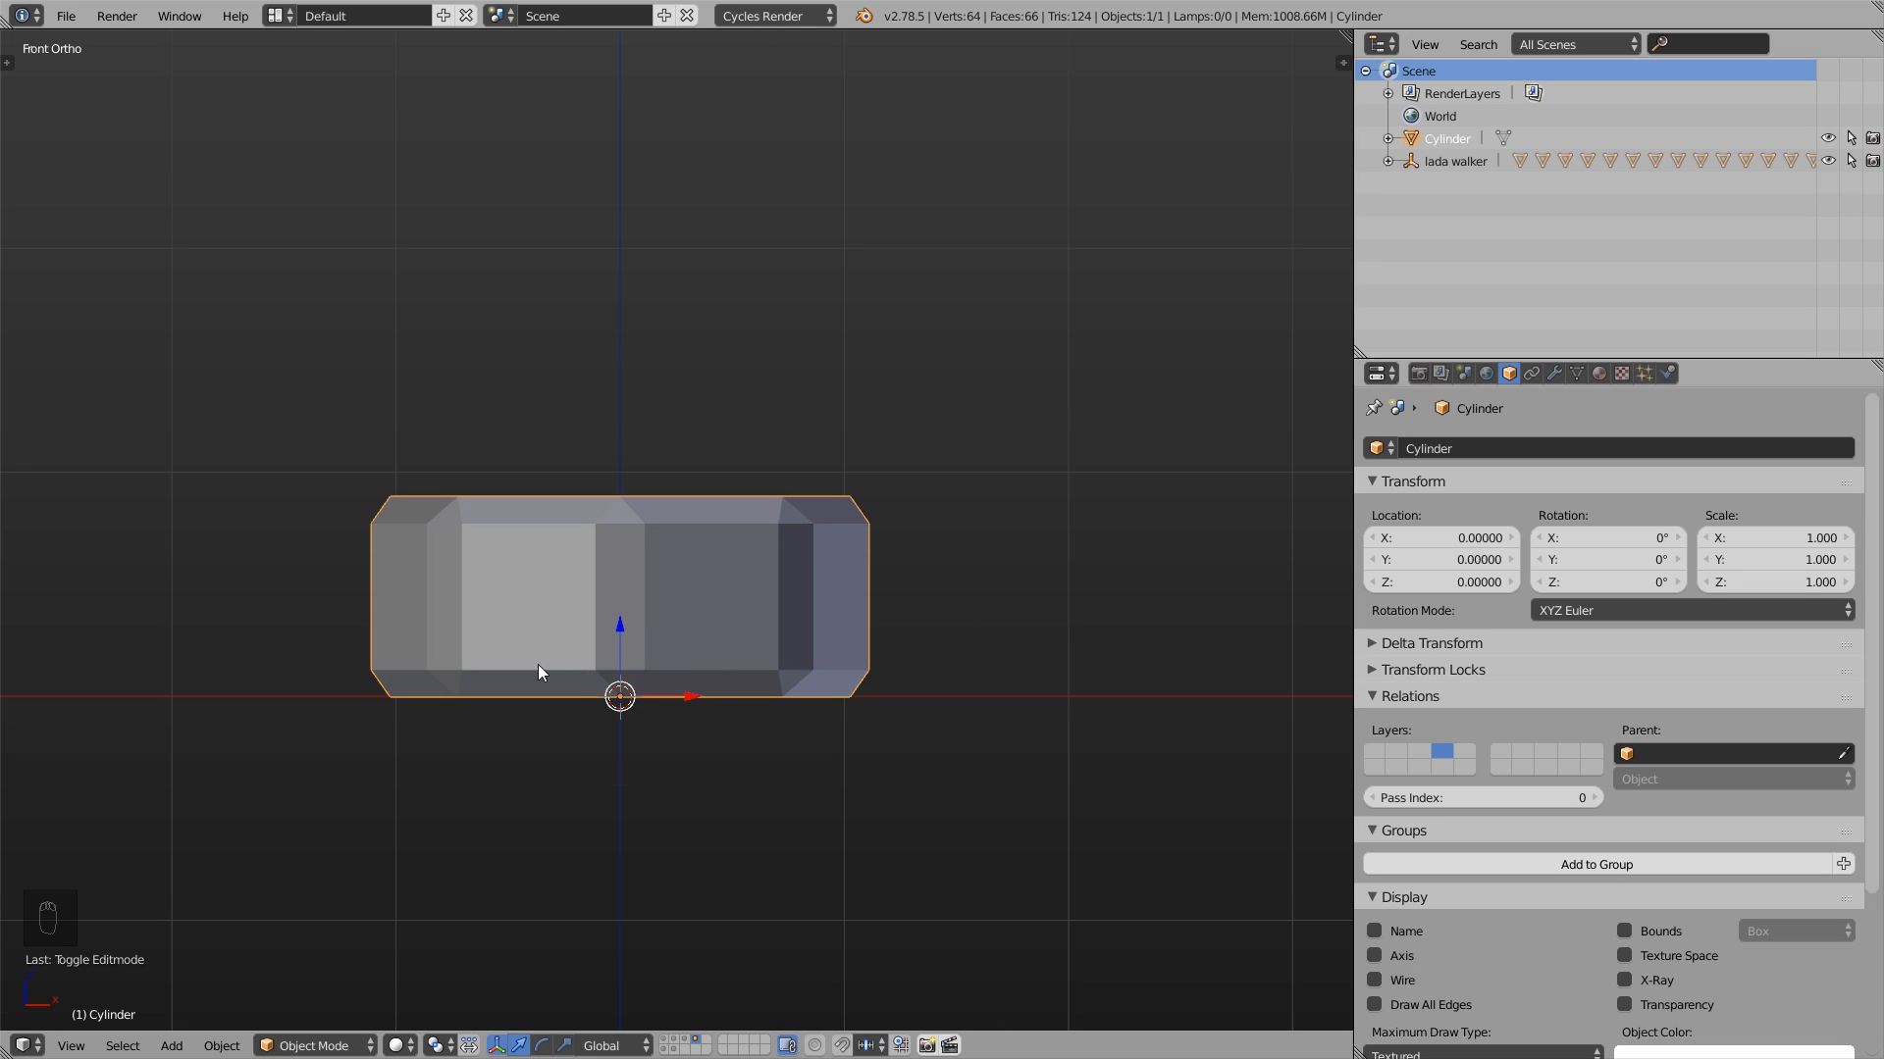
key("Tab")
key("a")
key("a")
key("a")
key("a")
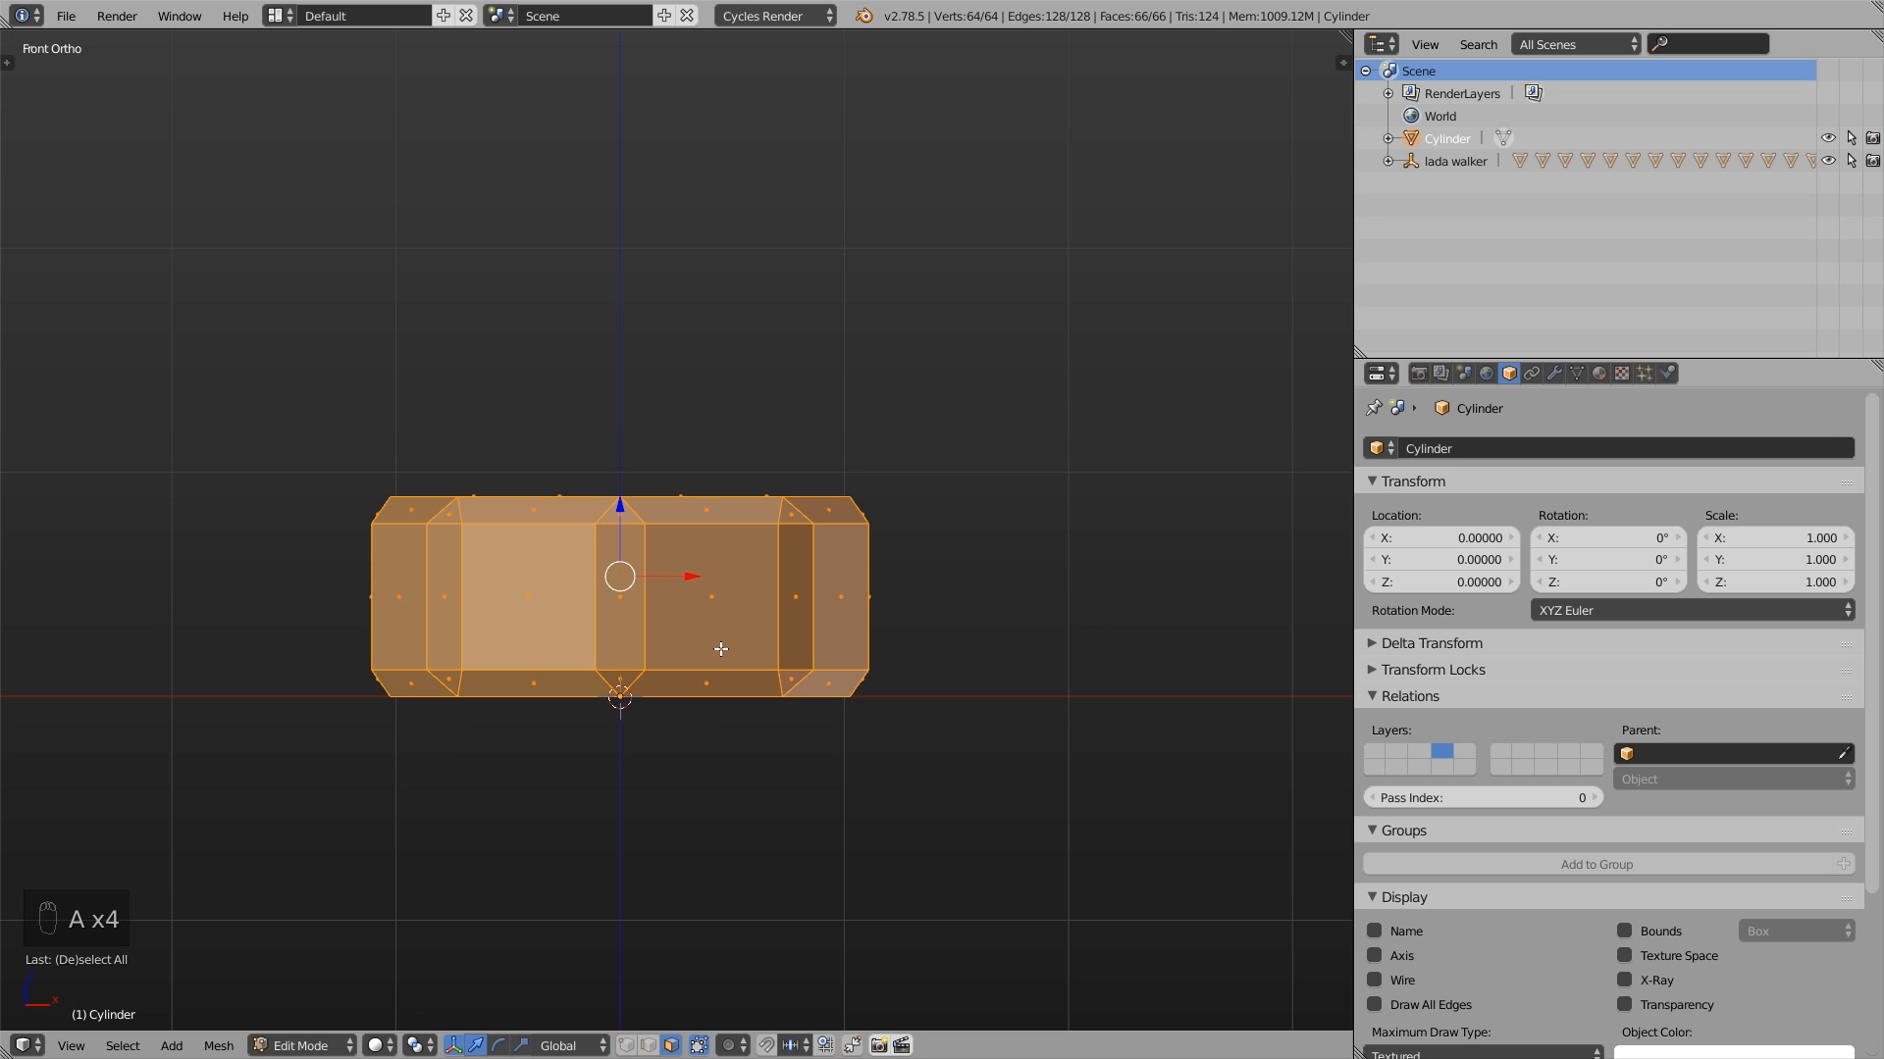
key("g")
key("z")
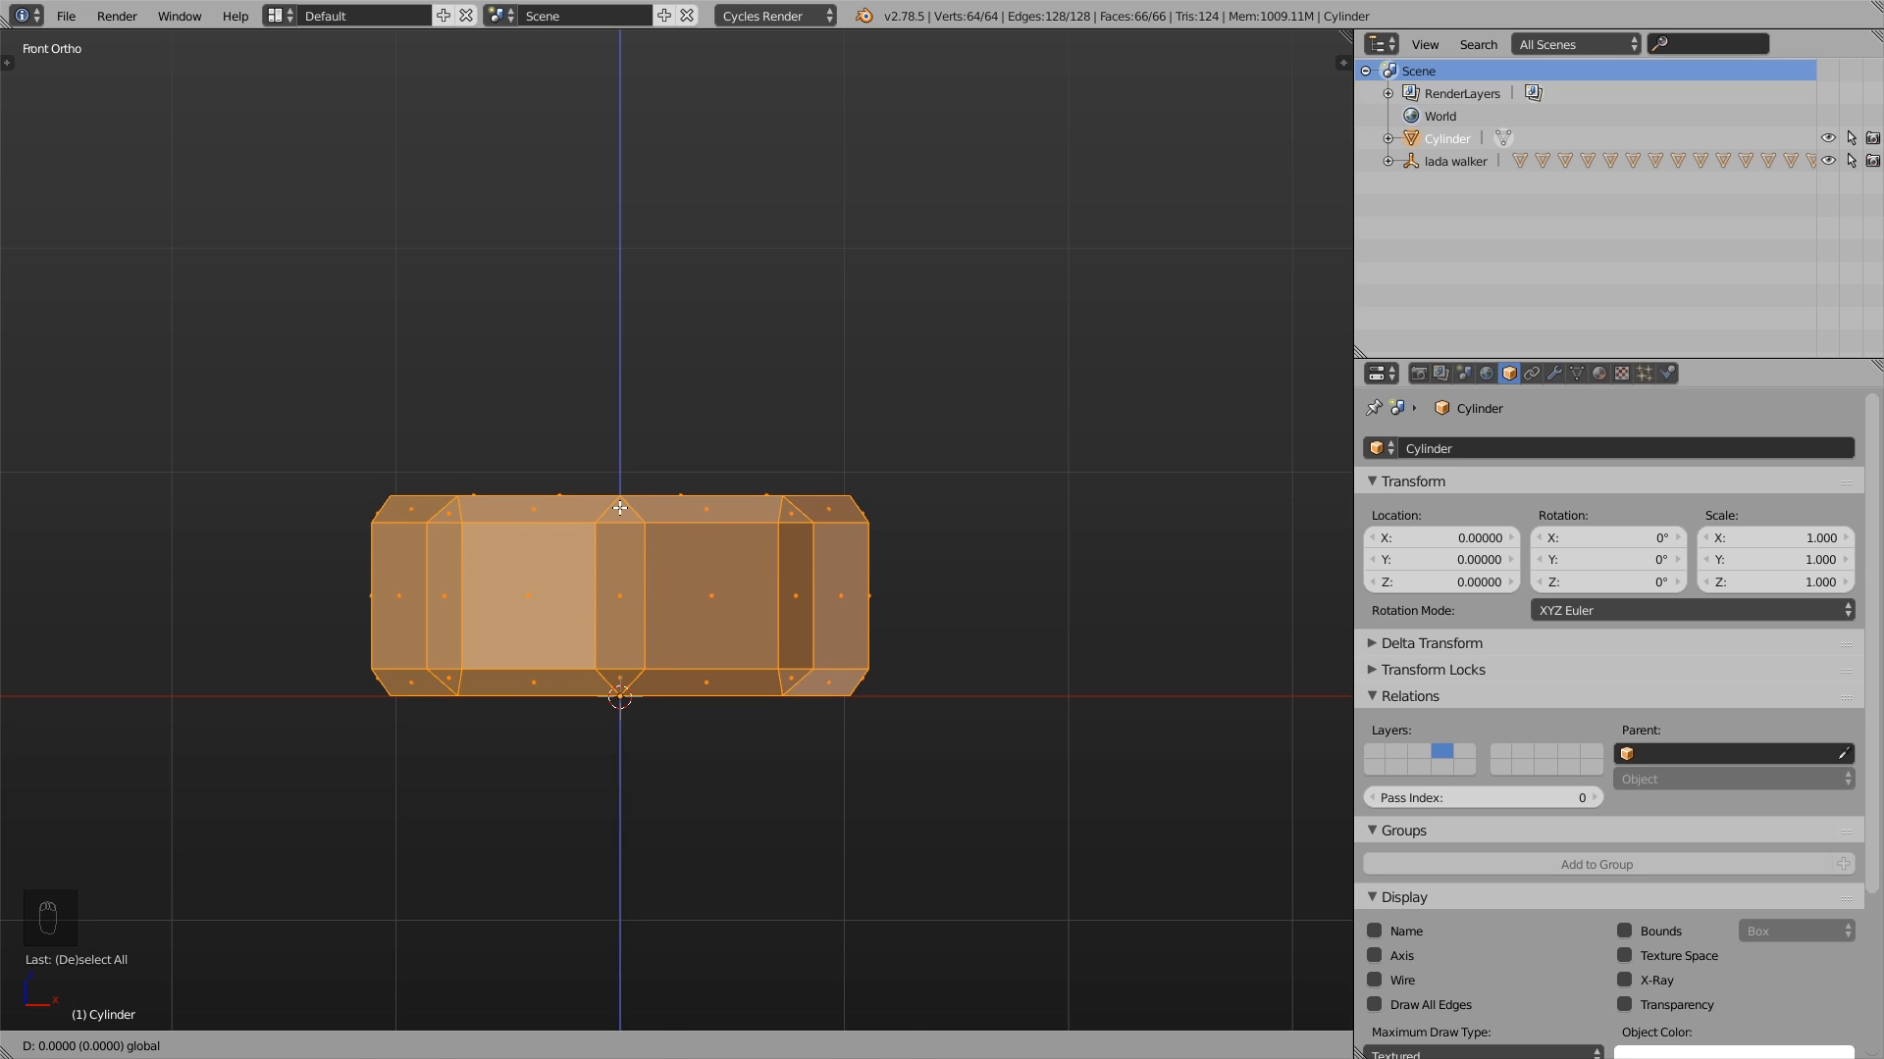
left_click(620, 507)
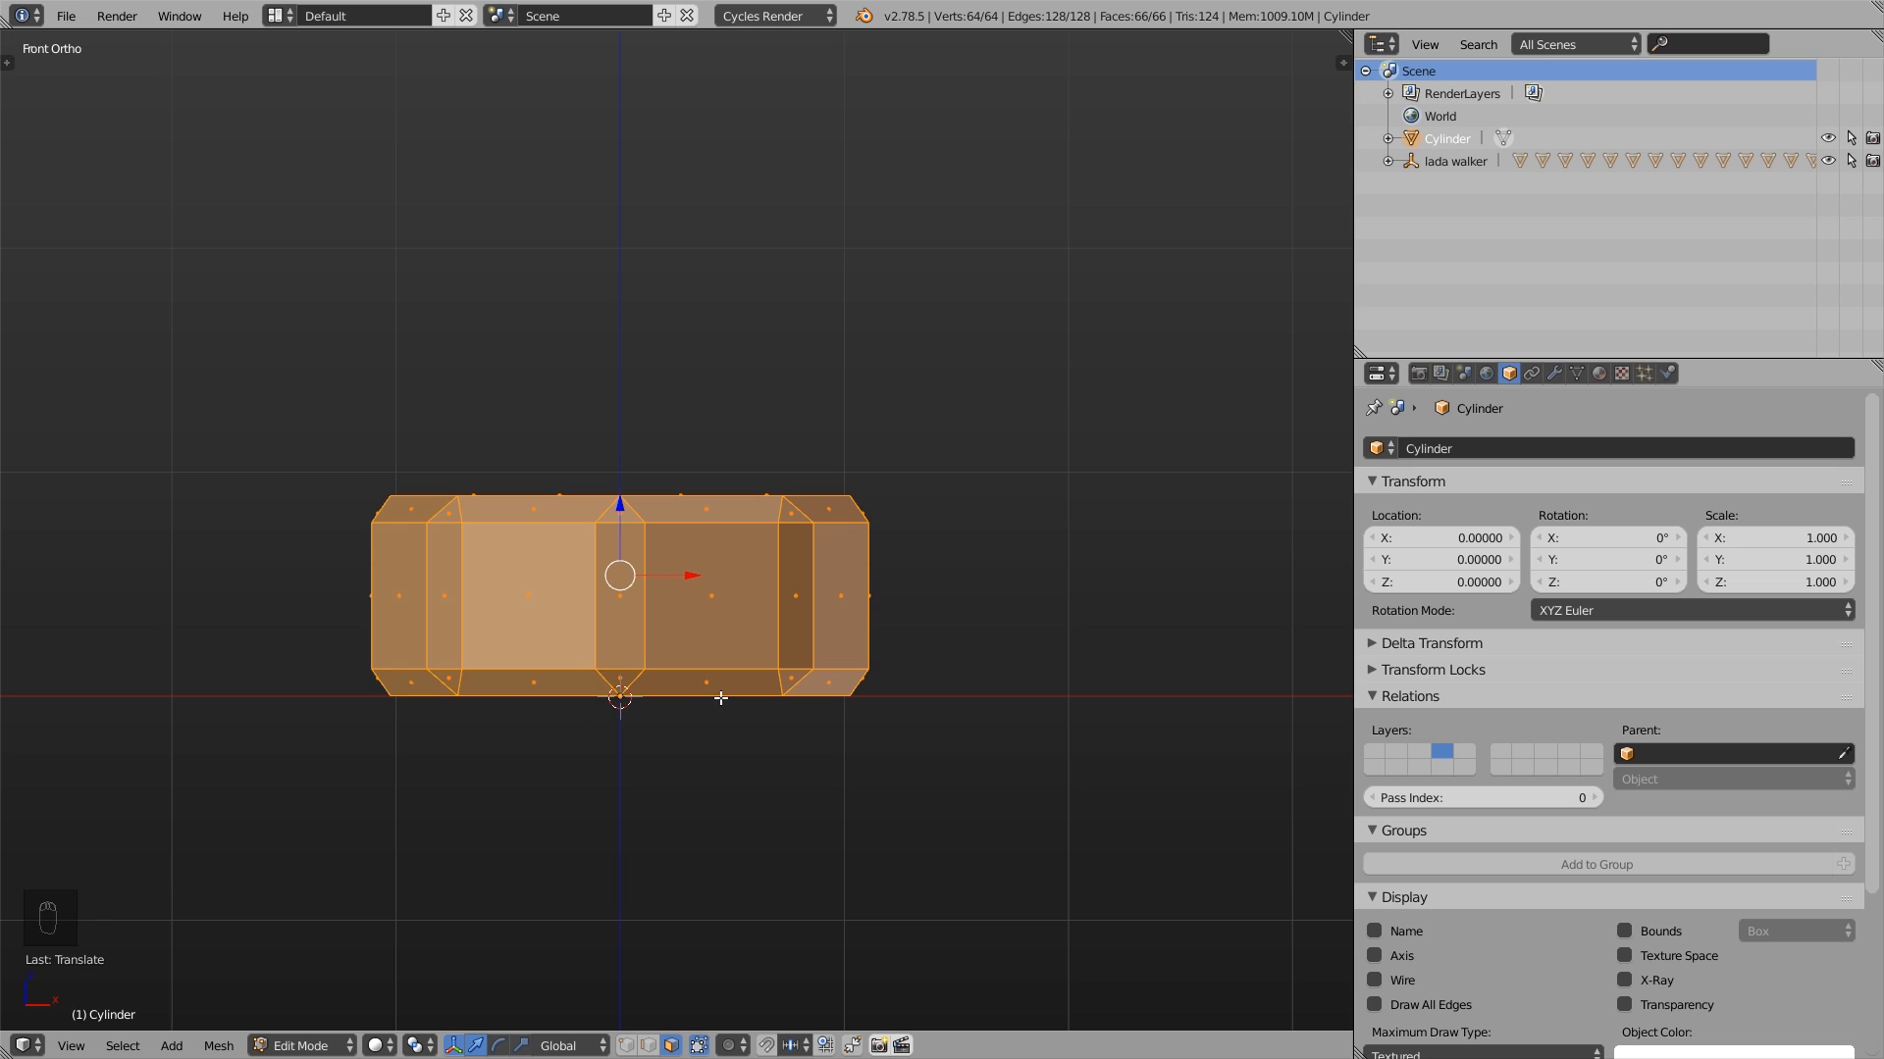
- Back in Object Mode, try moving the cylinder freely and trackball-rotating it around its origin
key("Tab")
key("g")
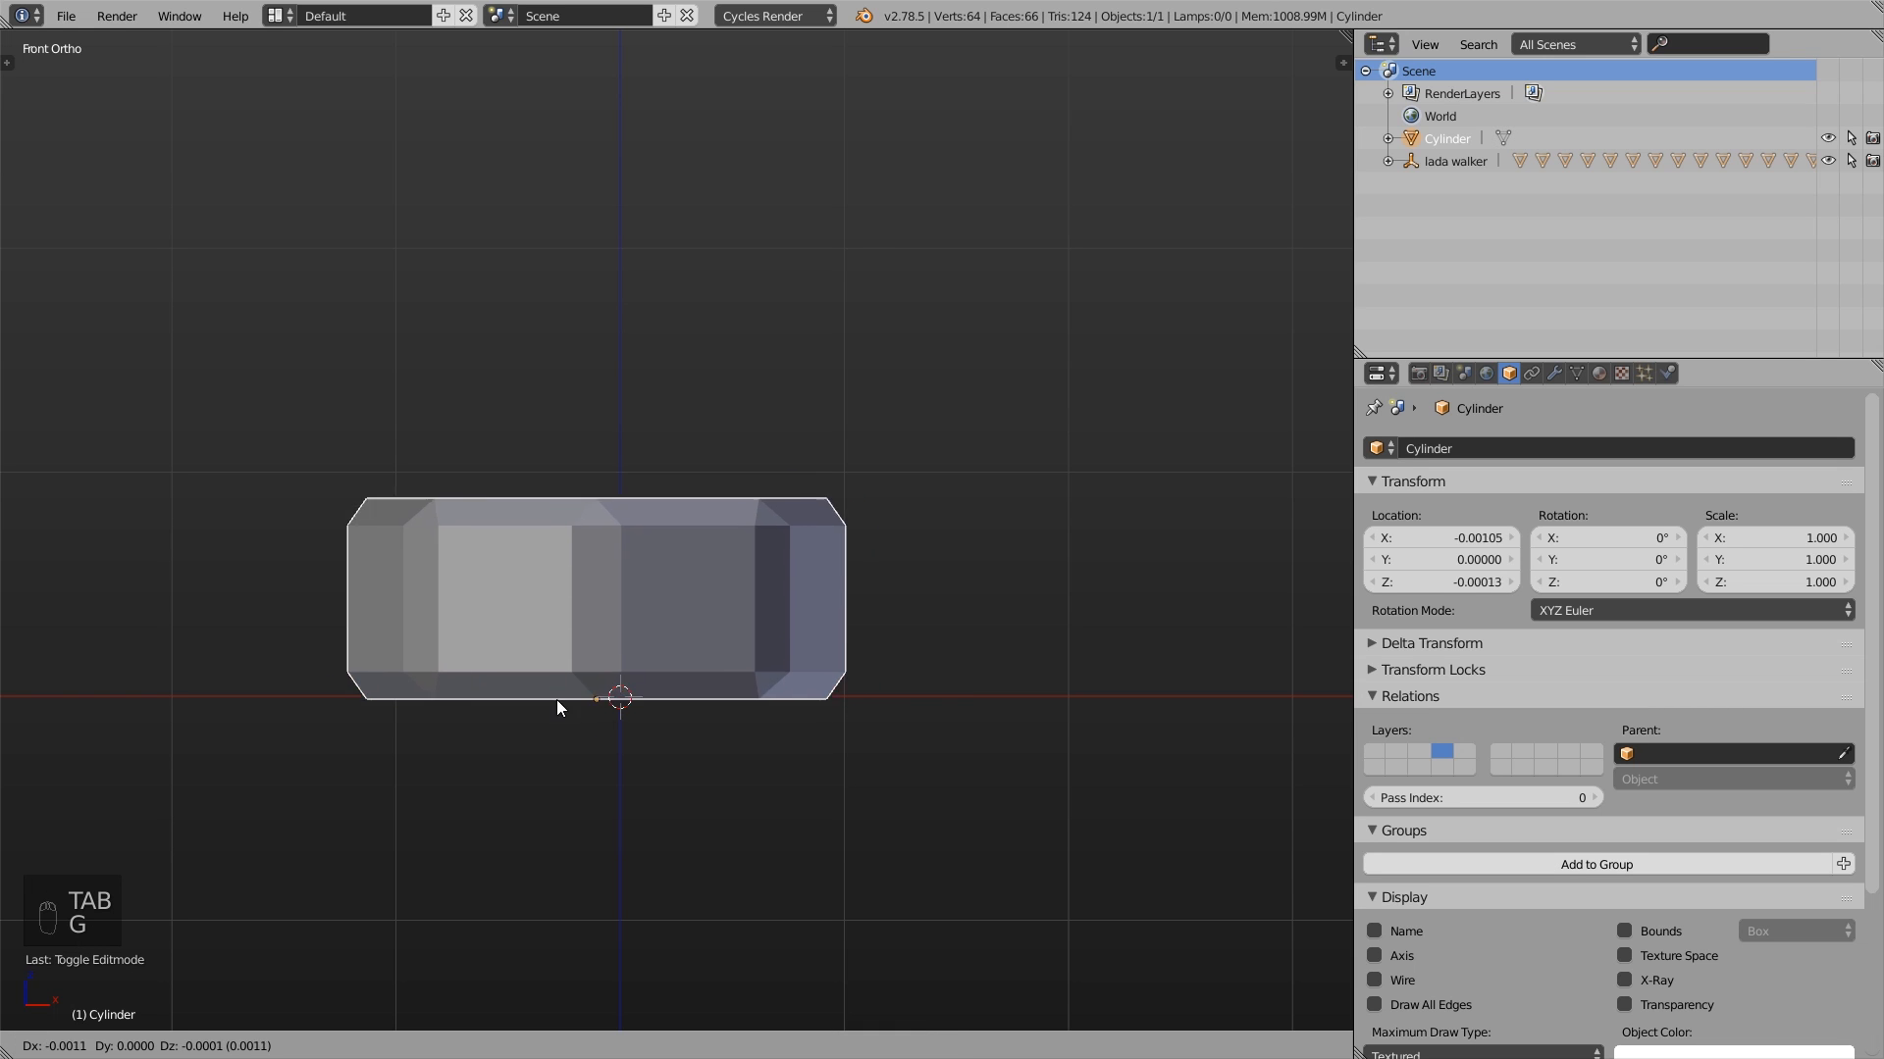
right_click(553, 701)
key("r")
key("r")
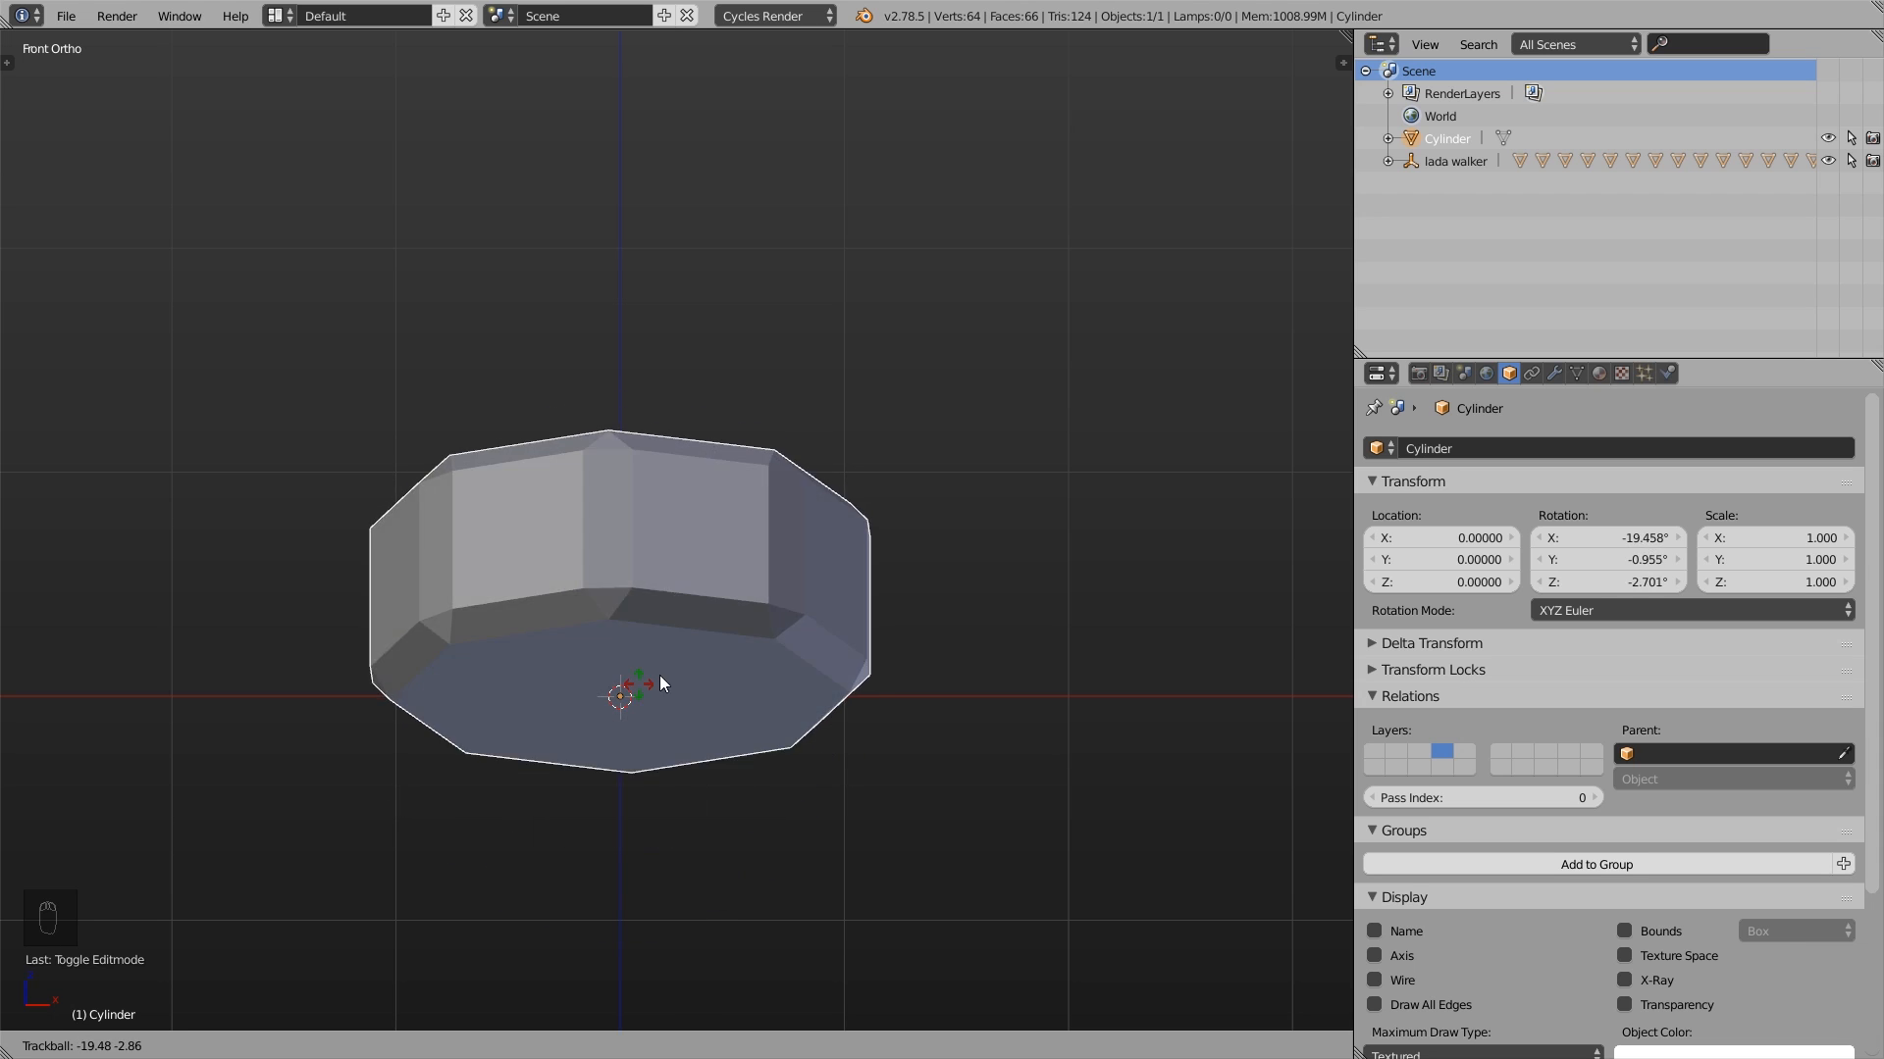
right_click(703, 688)
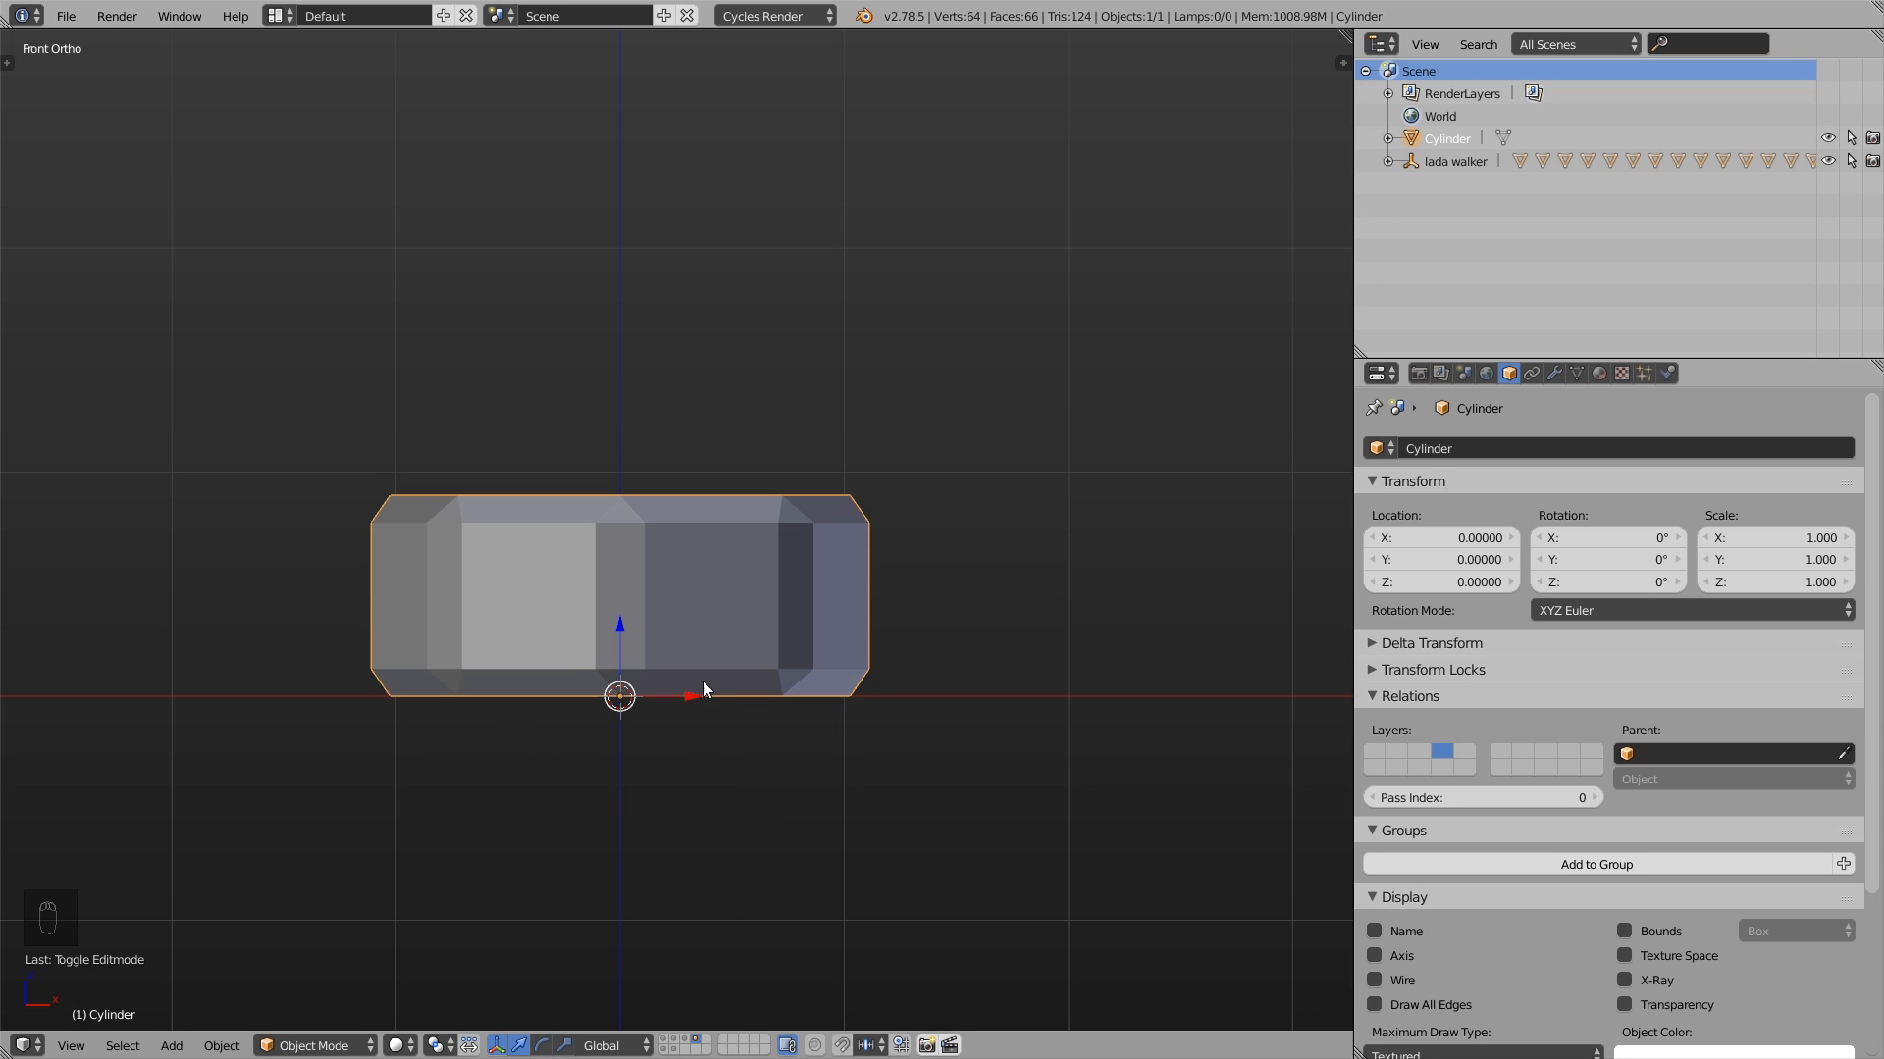
key("g")
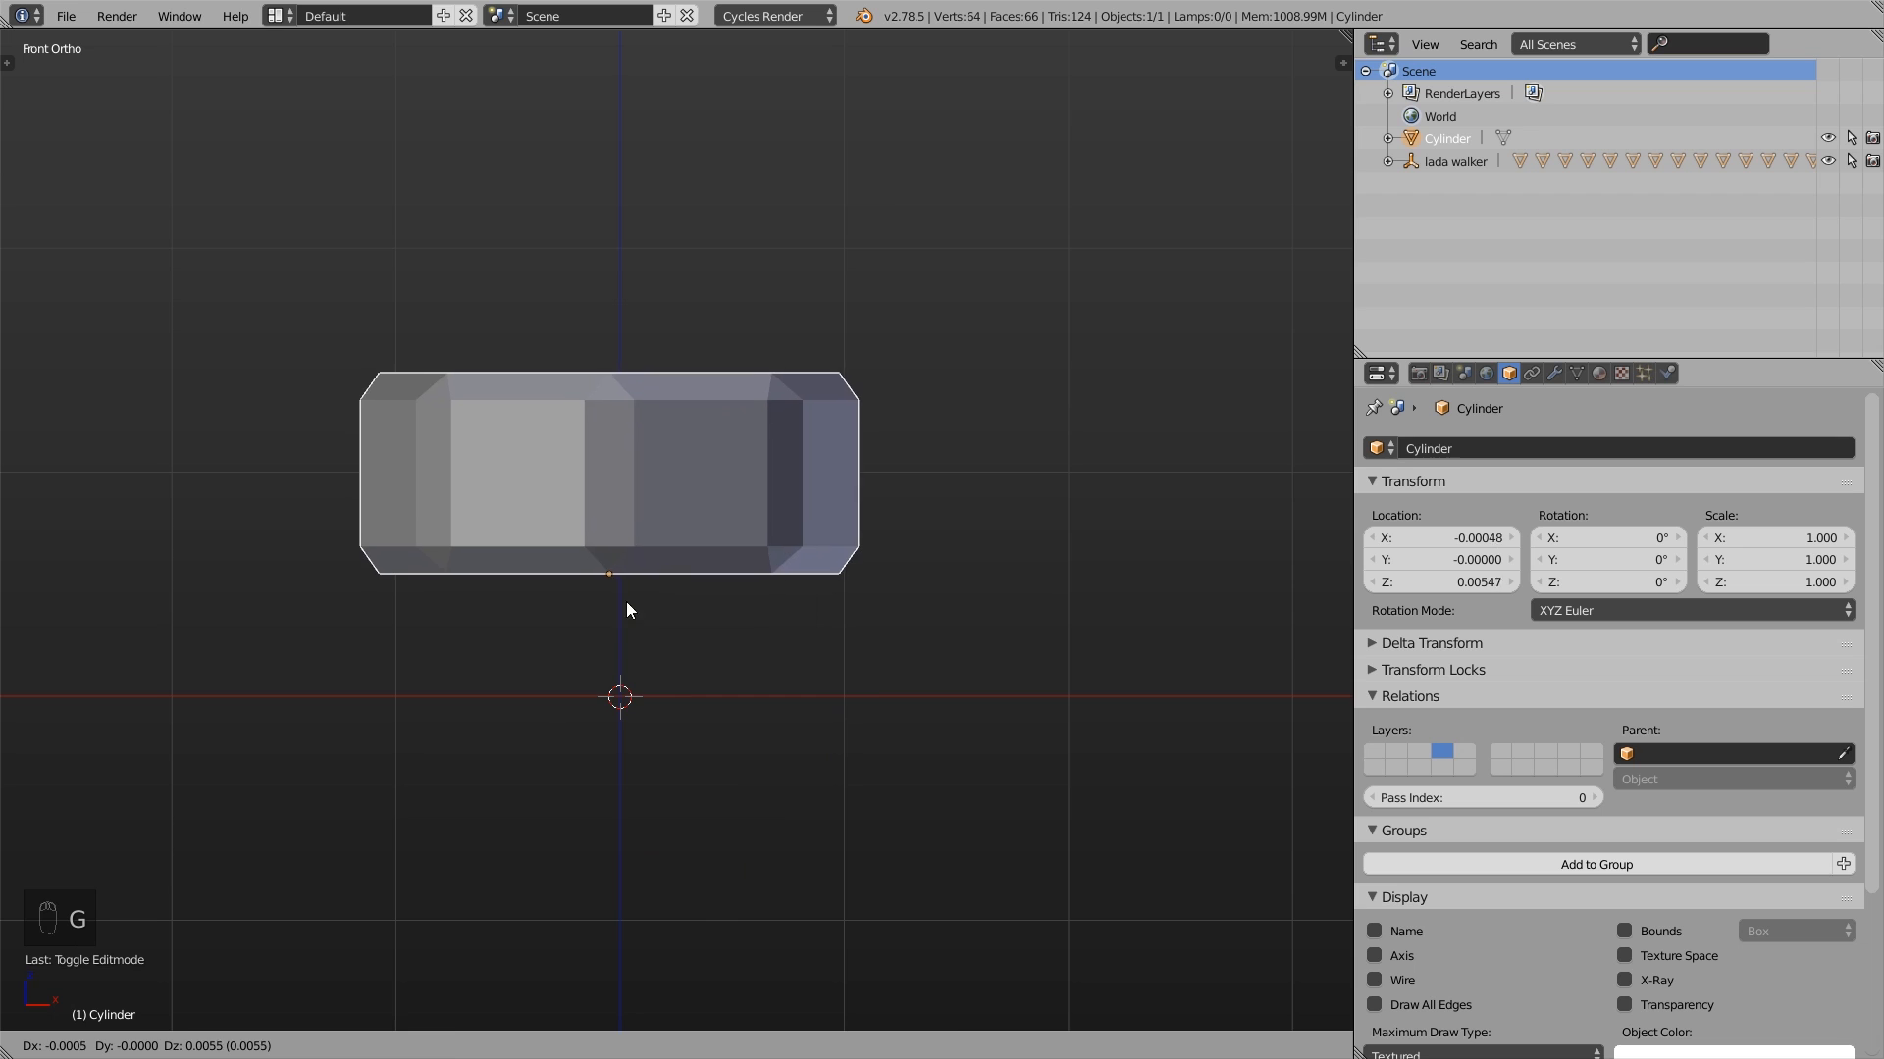
right_click(633, 611)
- Show the layer with the car body and move the cylinder up to the hood, at about X -1.23, Y -0.48, Z 1.29
scroll(655, 626, "down", 5)
middle_click_drag(668, 626, 722, 690)
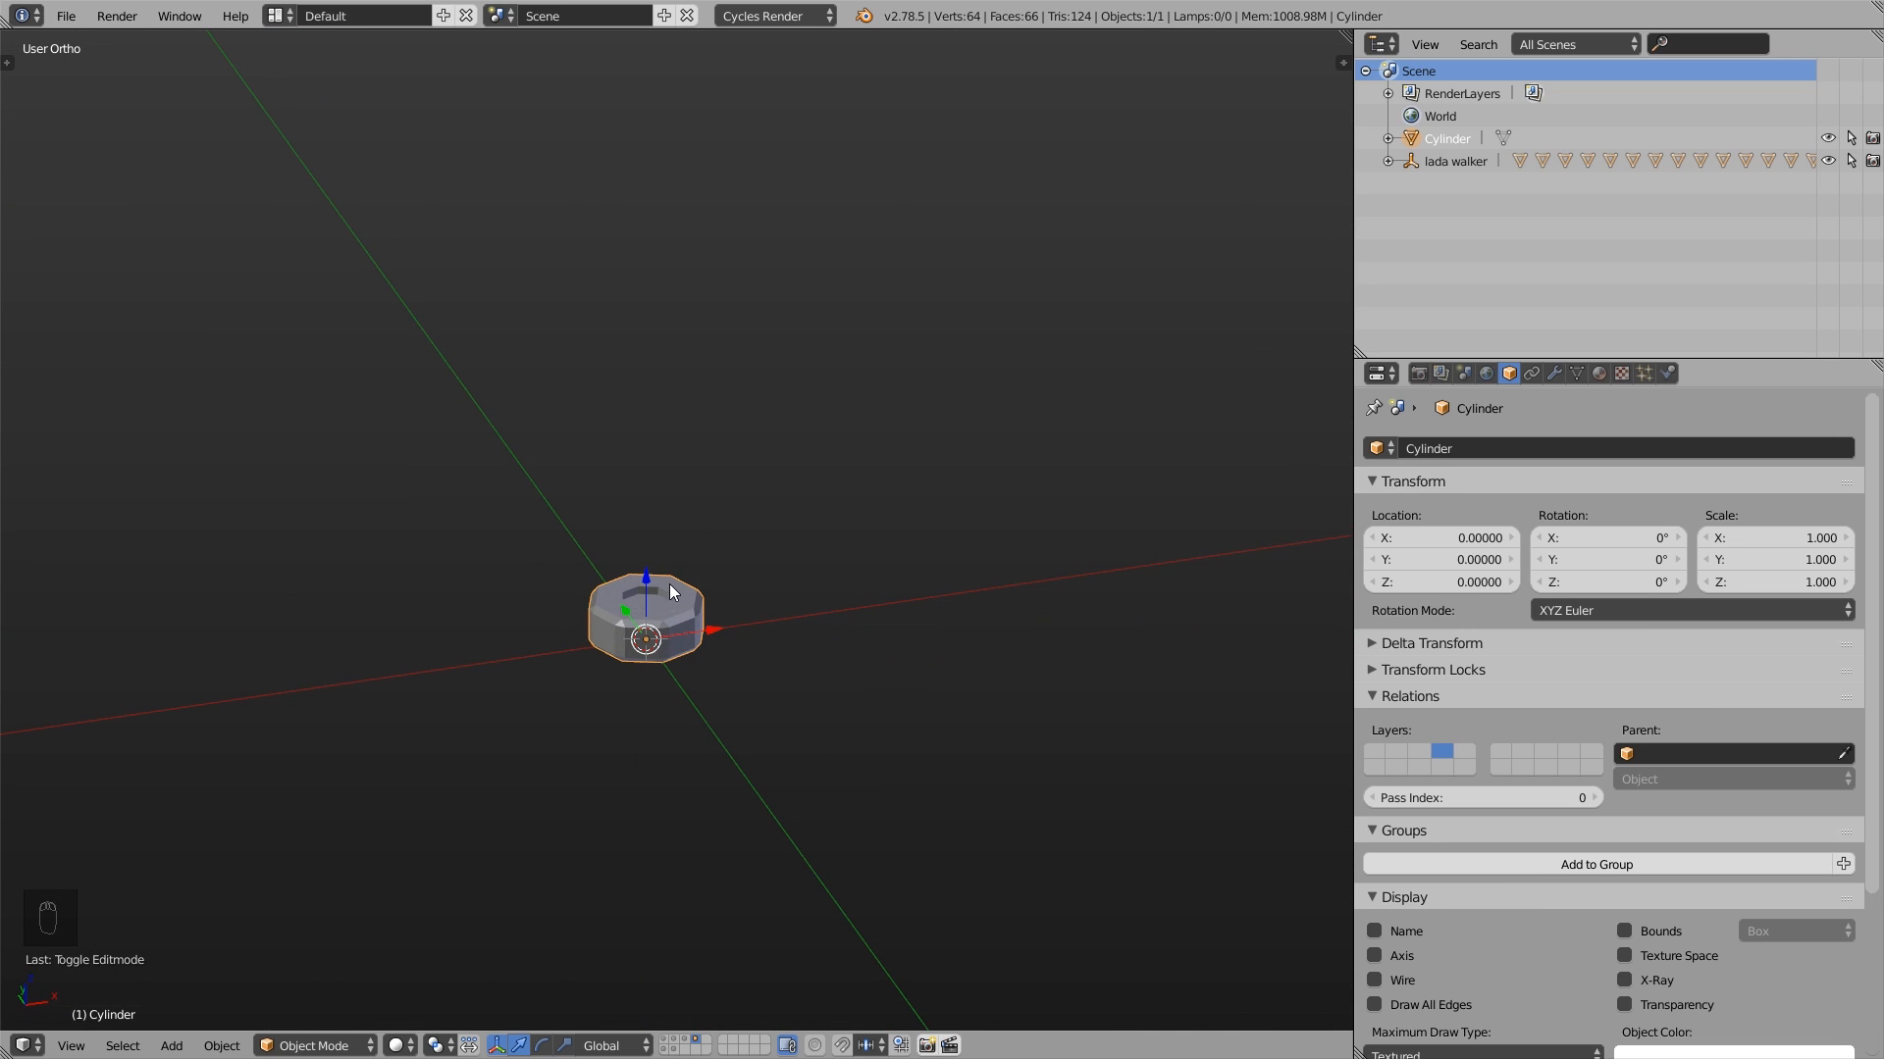
scroll(669, 586, "down", 4)
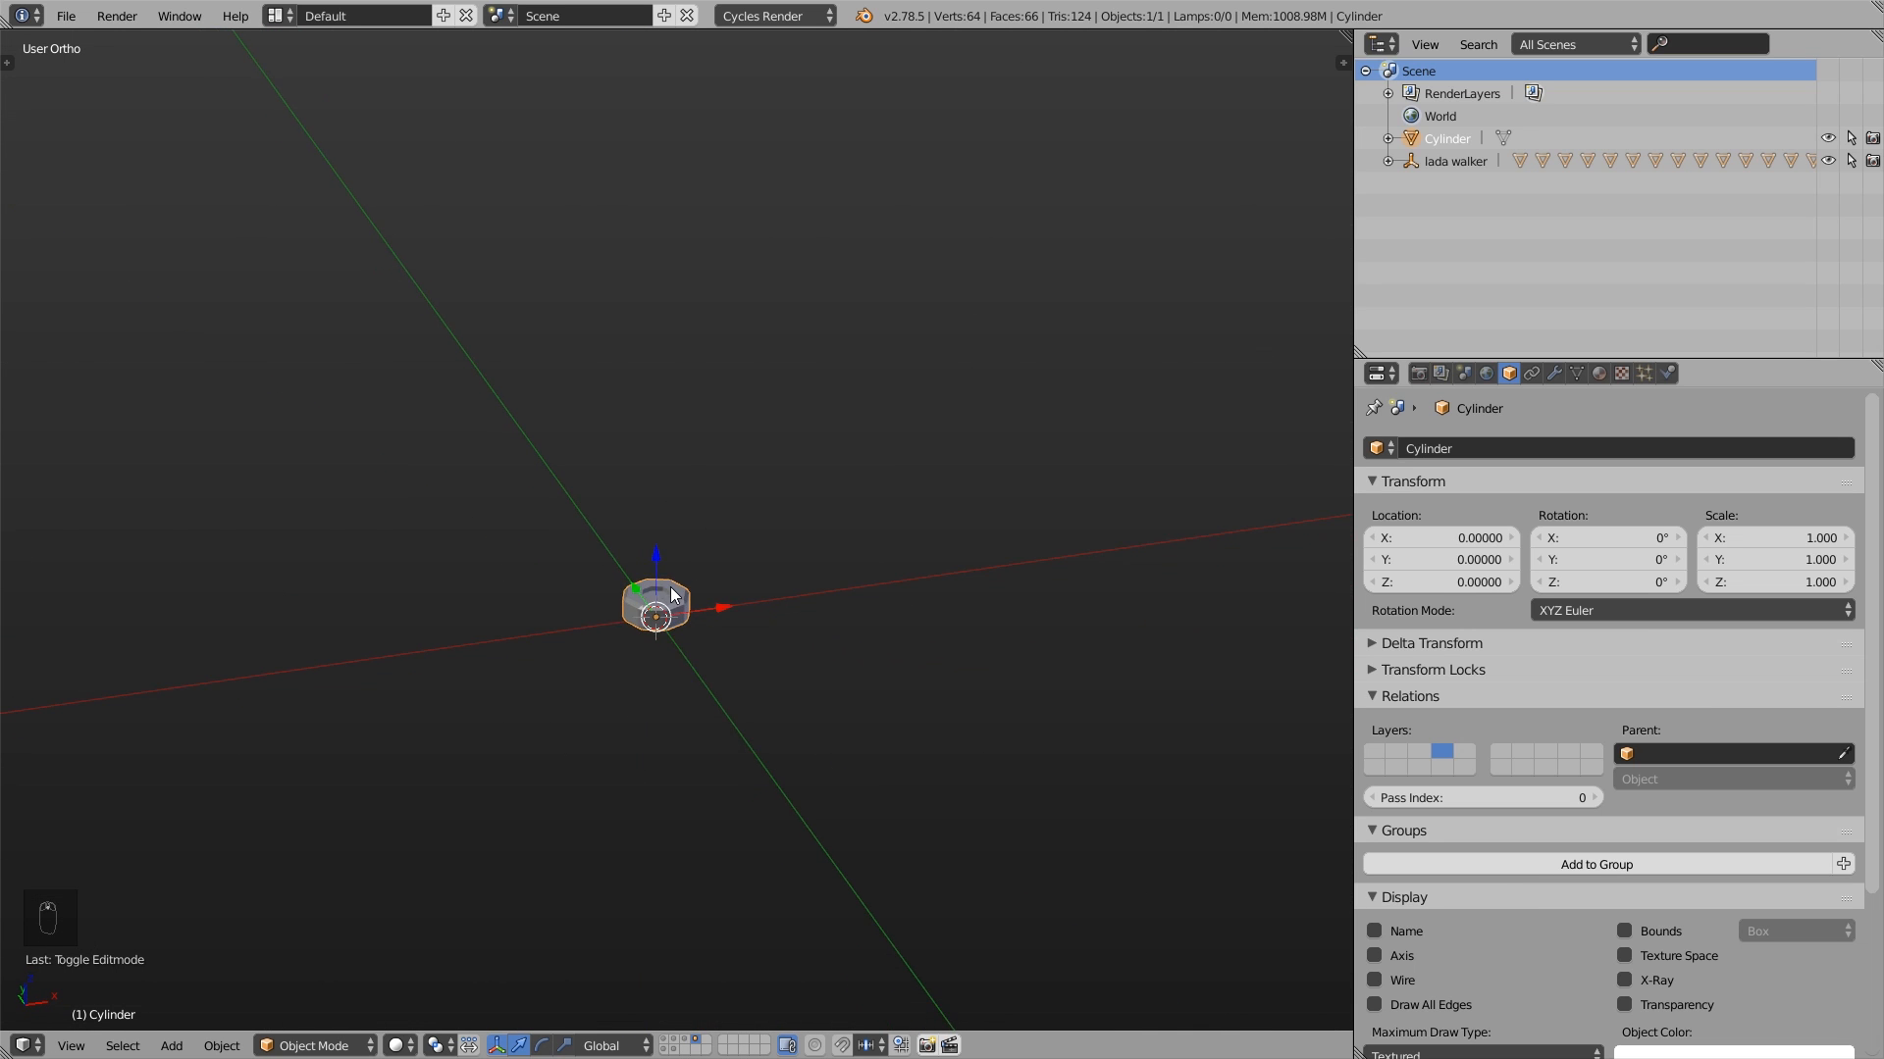
left_click(664, 1039, "shift")
scroll(655, 699, "down", 10)
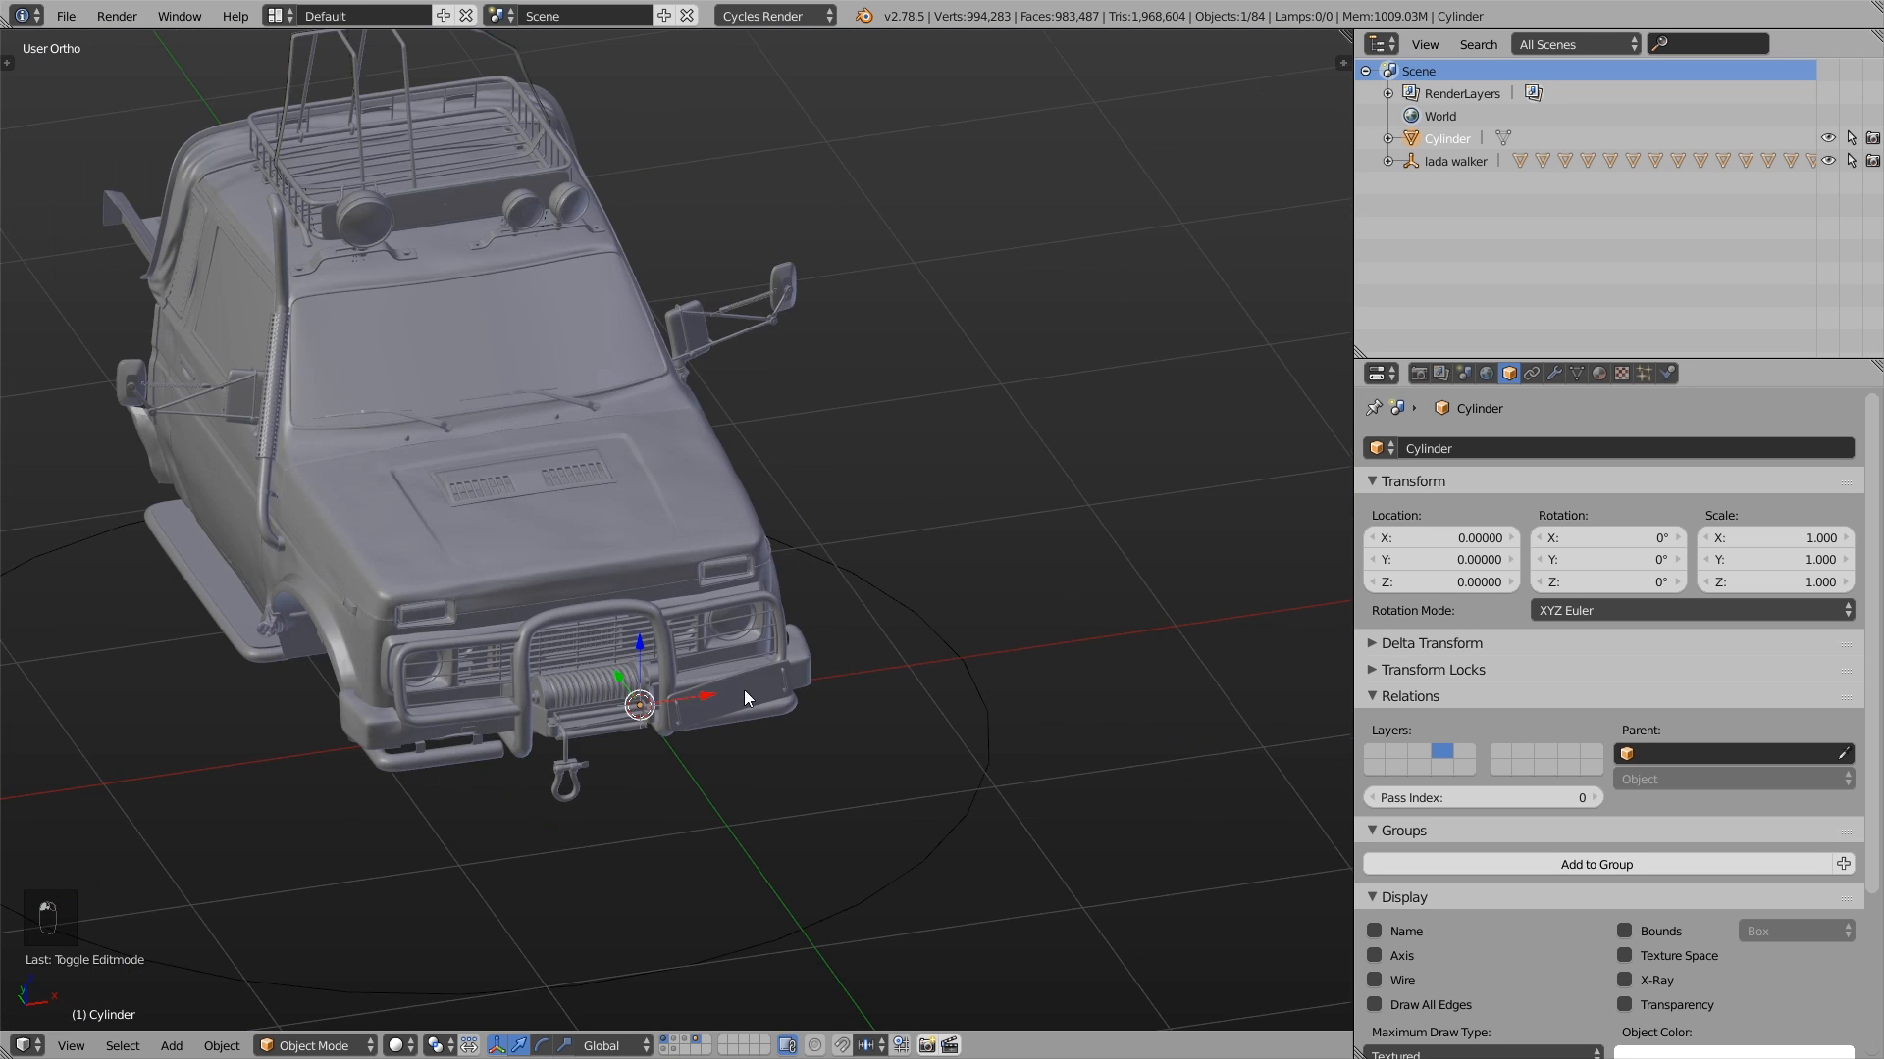
middle_click_drag(744, 691, 588, 685)
scroll(588, 692, "up", 3)
key("g")
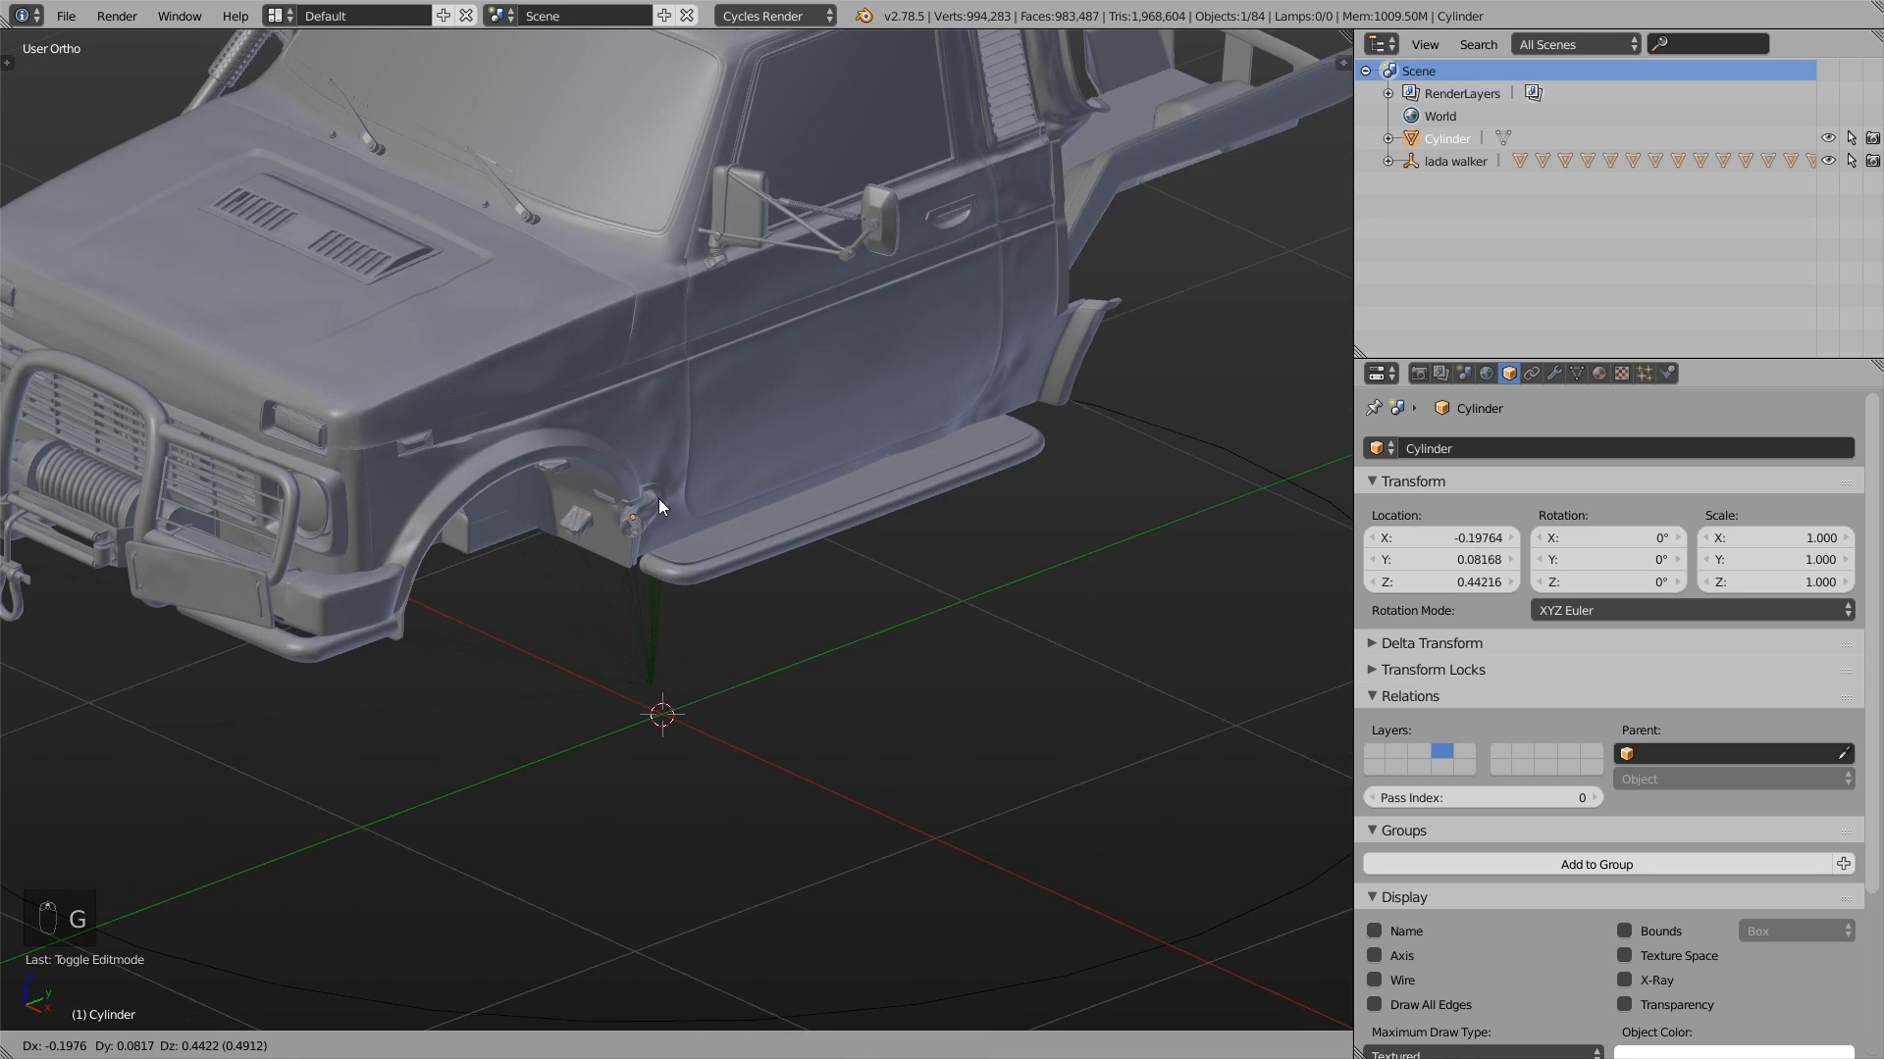
left_click(156, 144)
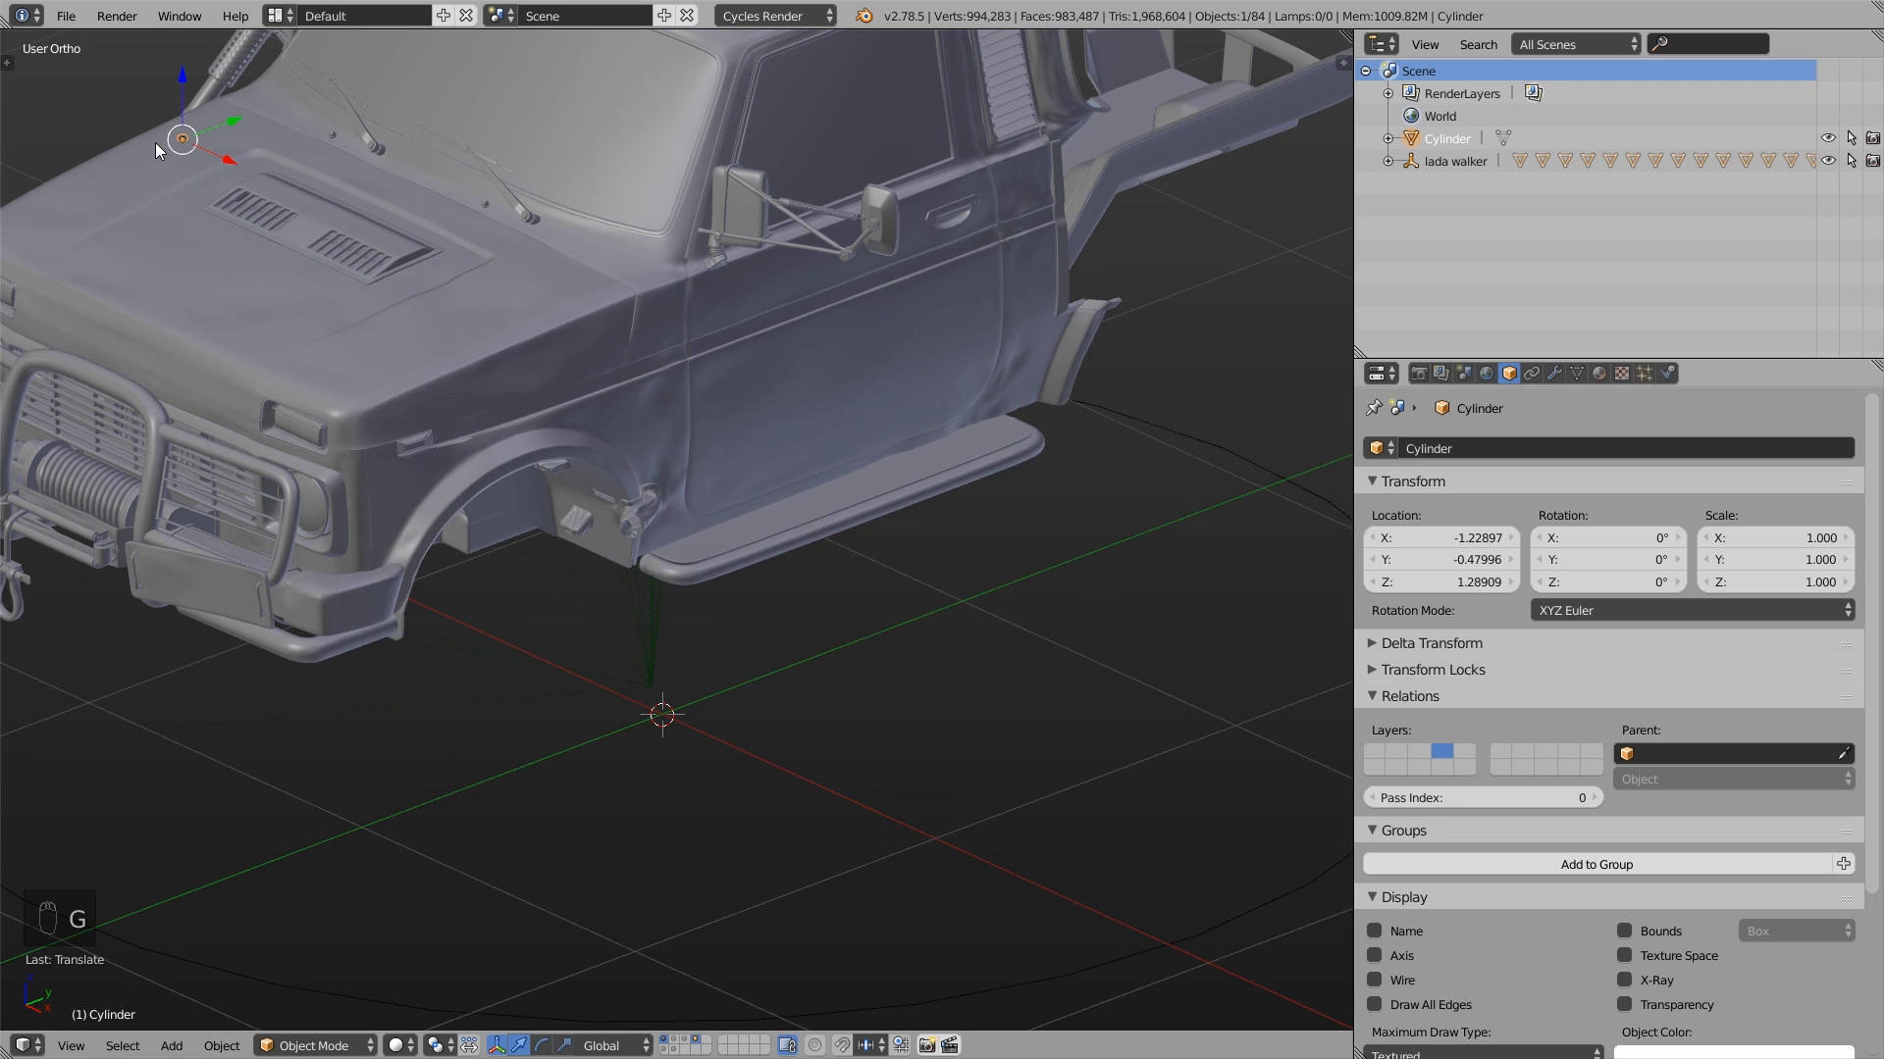
- Move the cylinder along global X to about 0.059, over the side of the hood near the windshield
left_click_drag(216, 157, 581, 371)
scroll(477, 325, "up", 2)
scroll(477, 326, "up", 2)
middle_click_drag(477, 326, 622, 569, "shift")
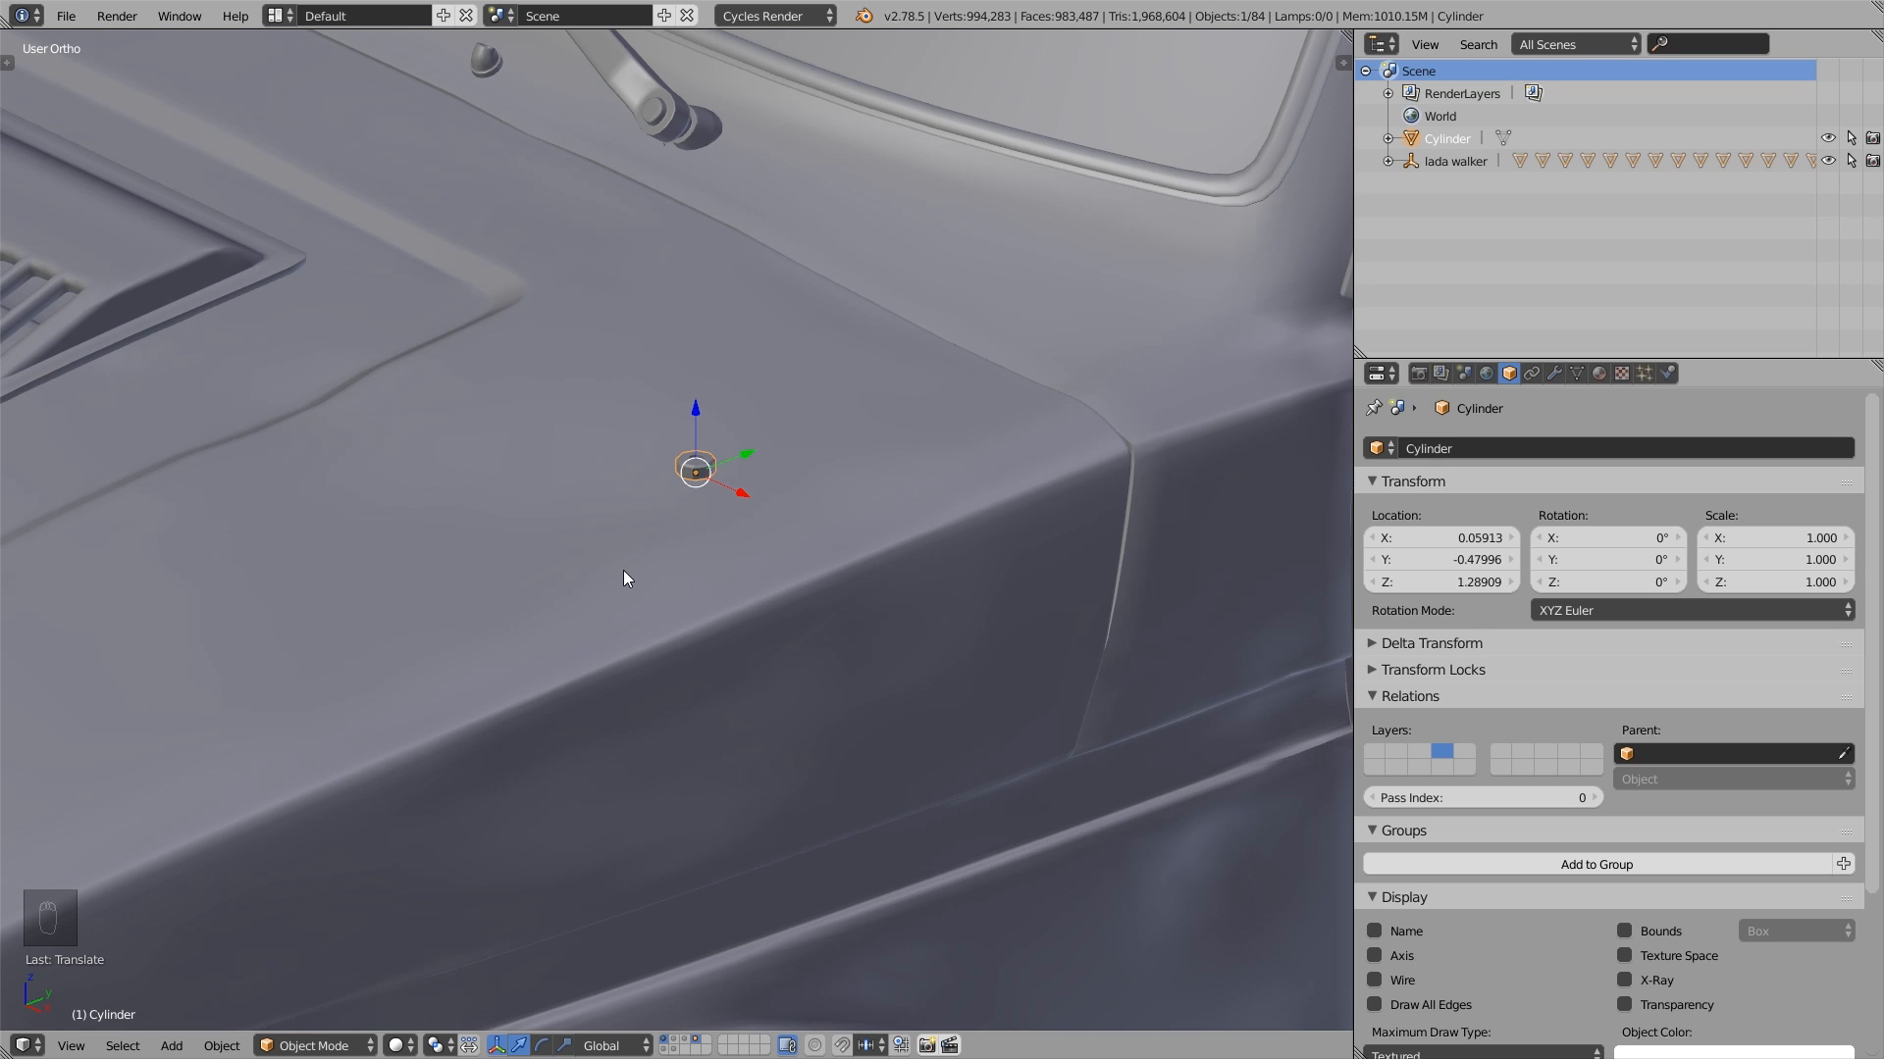
middle_click_drag(661, 603, 720, 550, "shift")
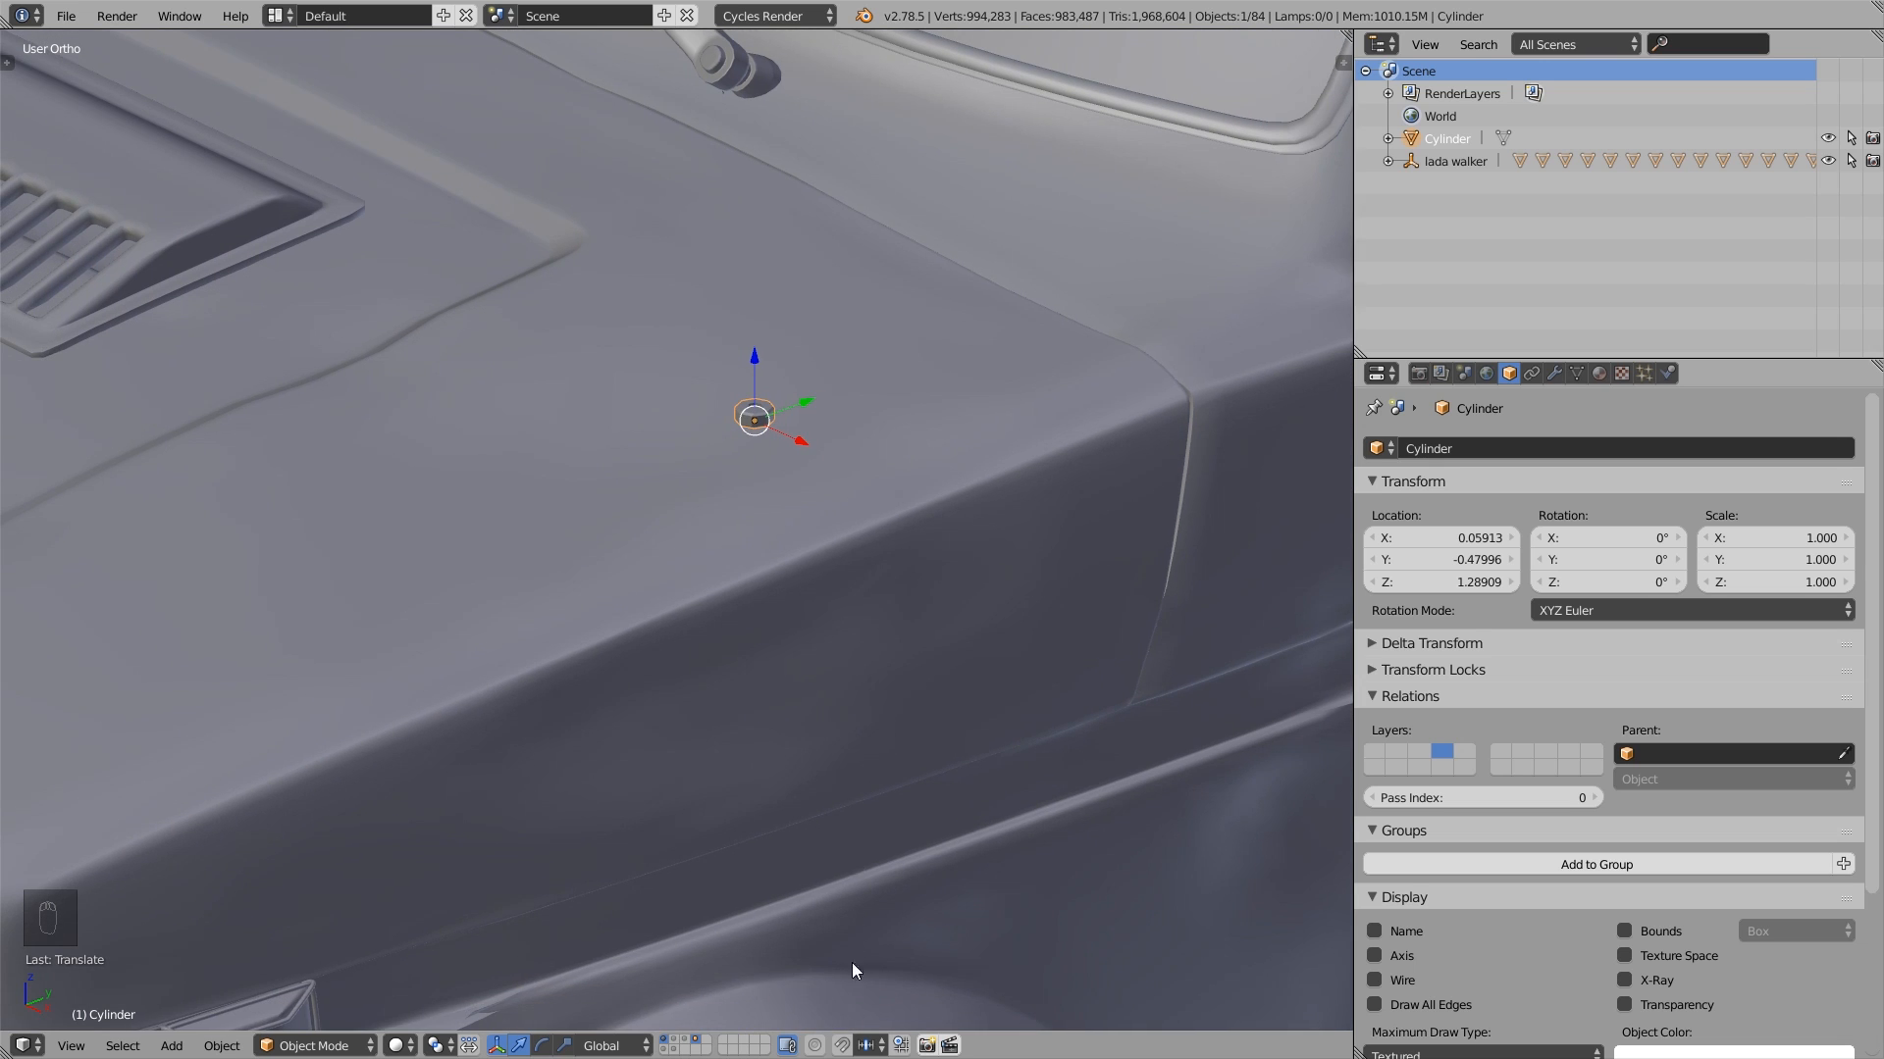
- Enable snapping with Face as the snap element and try moving the cylinder across the hood surface
left_click(842, 1046)
left_click(868, 1045)
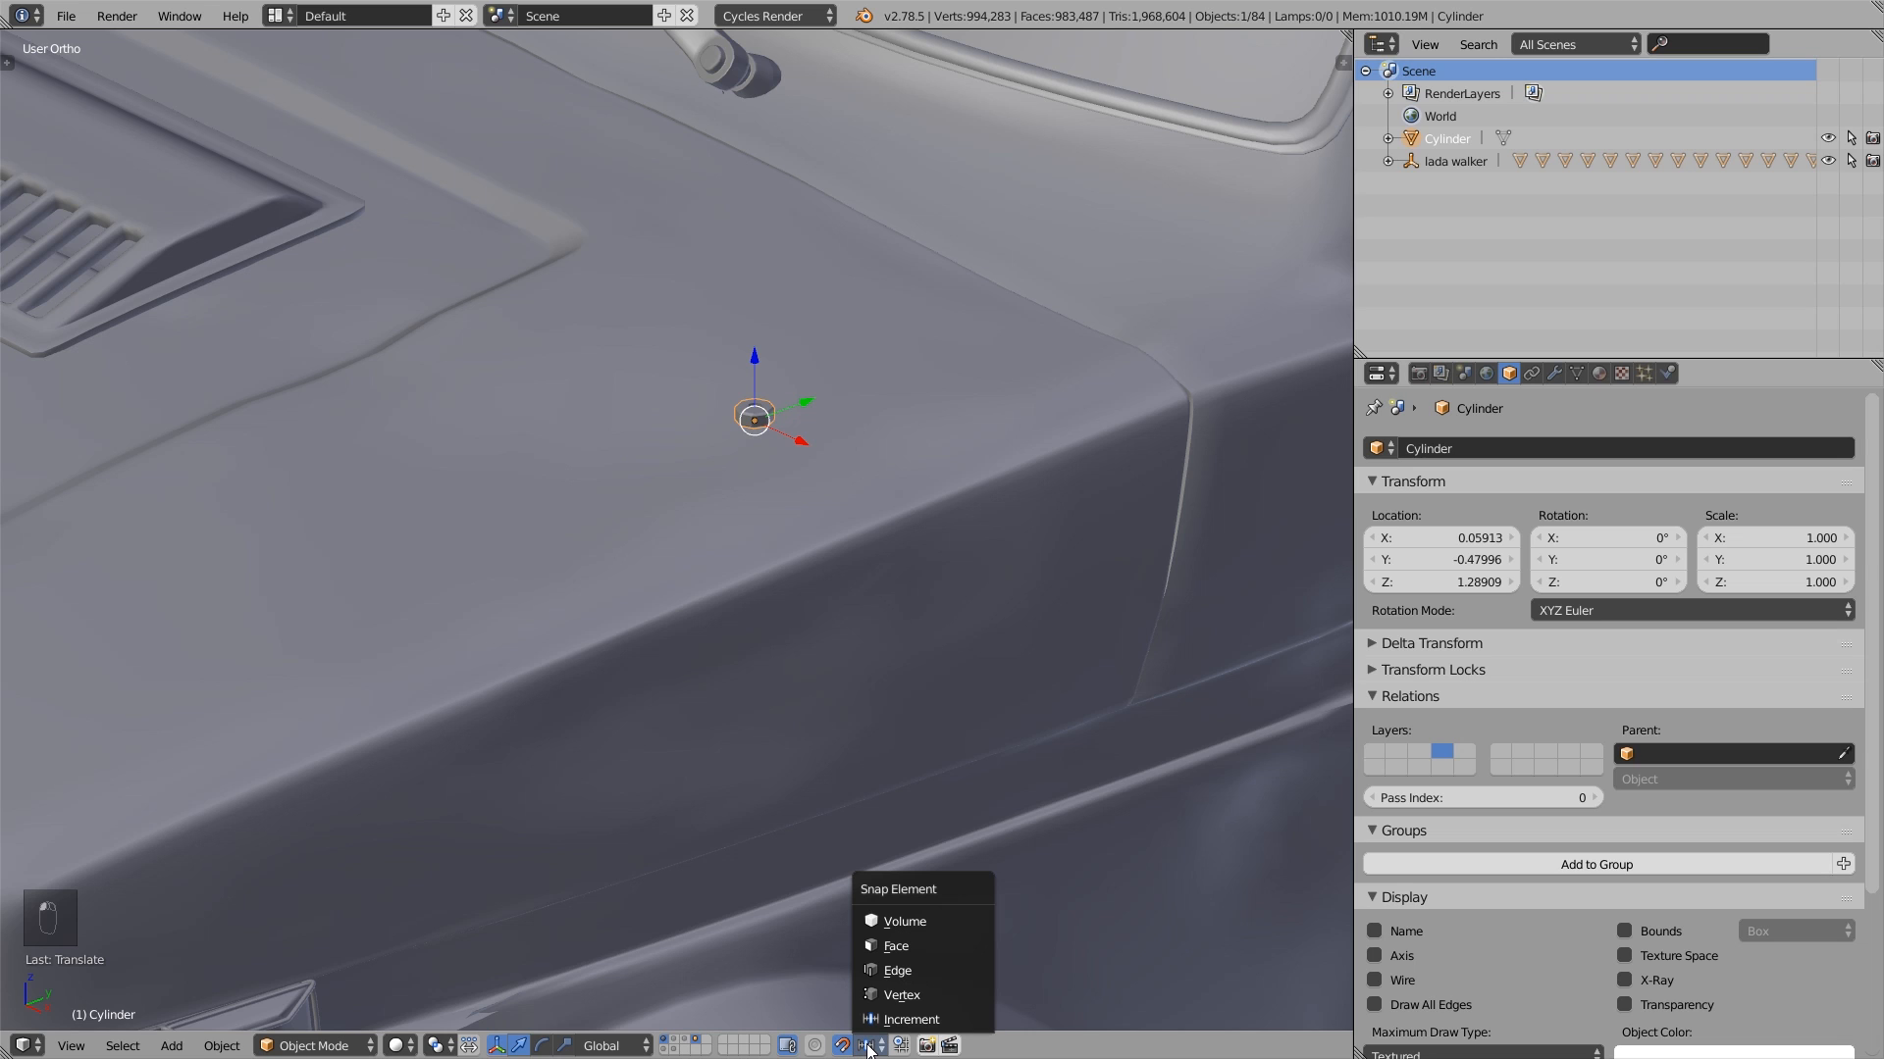
left_click(885, 948)
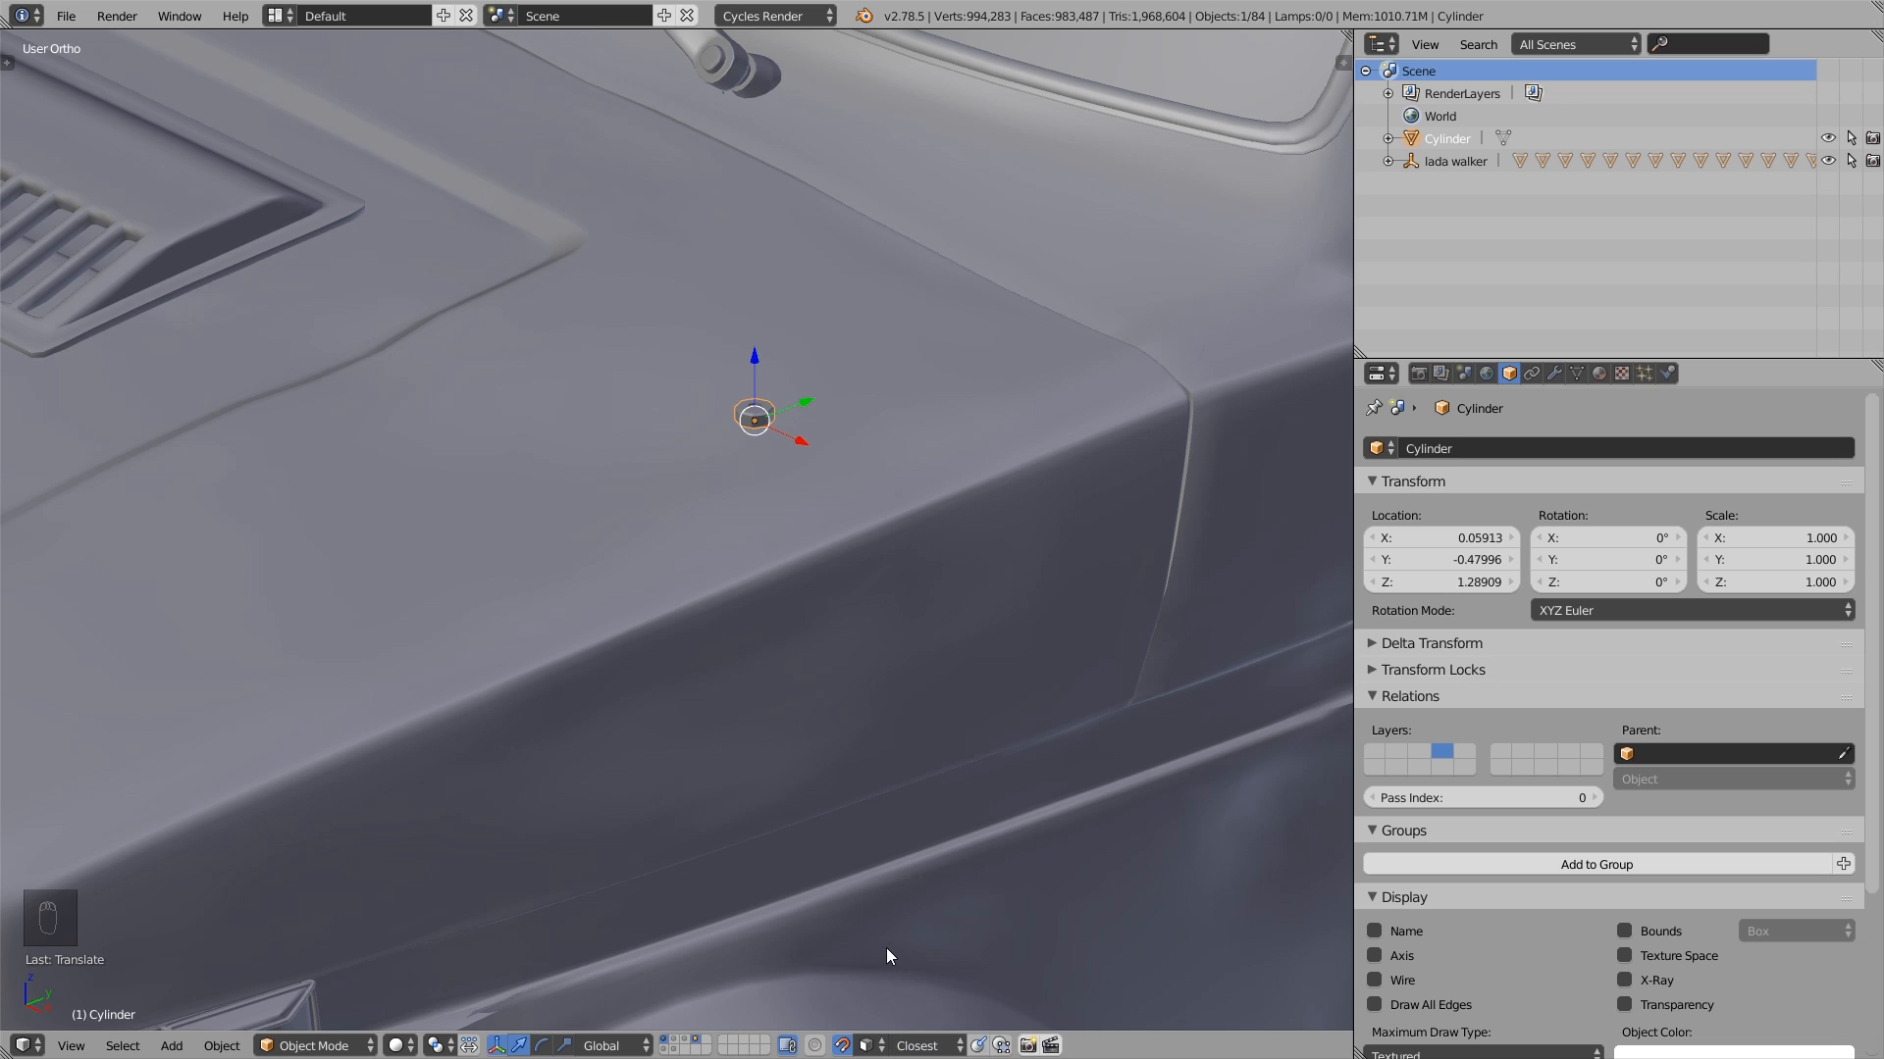
key("g")
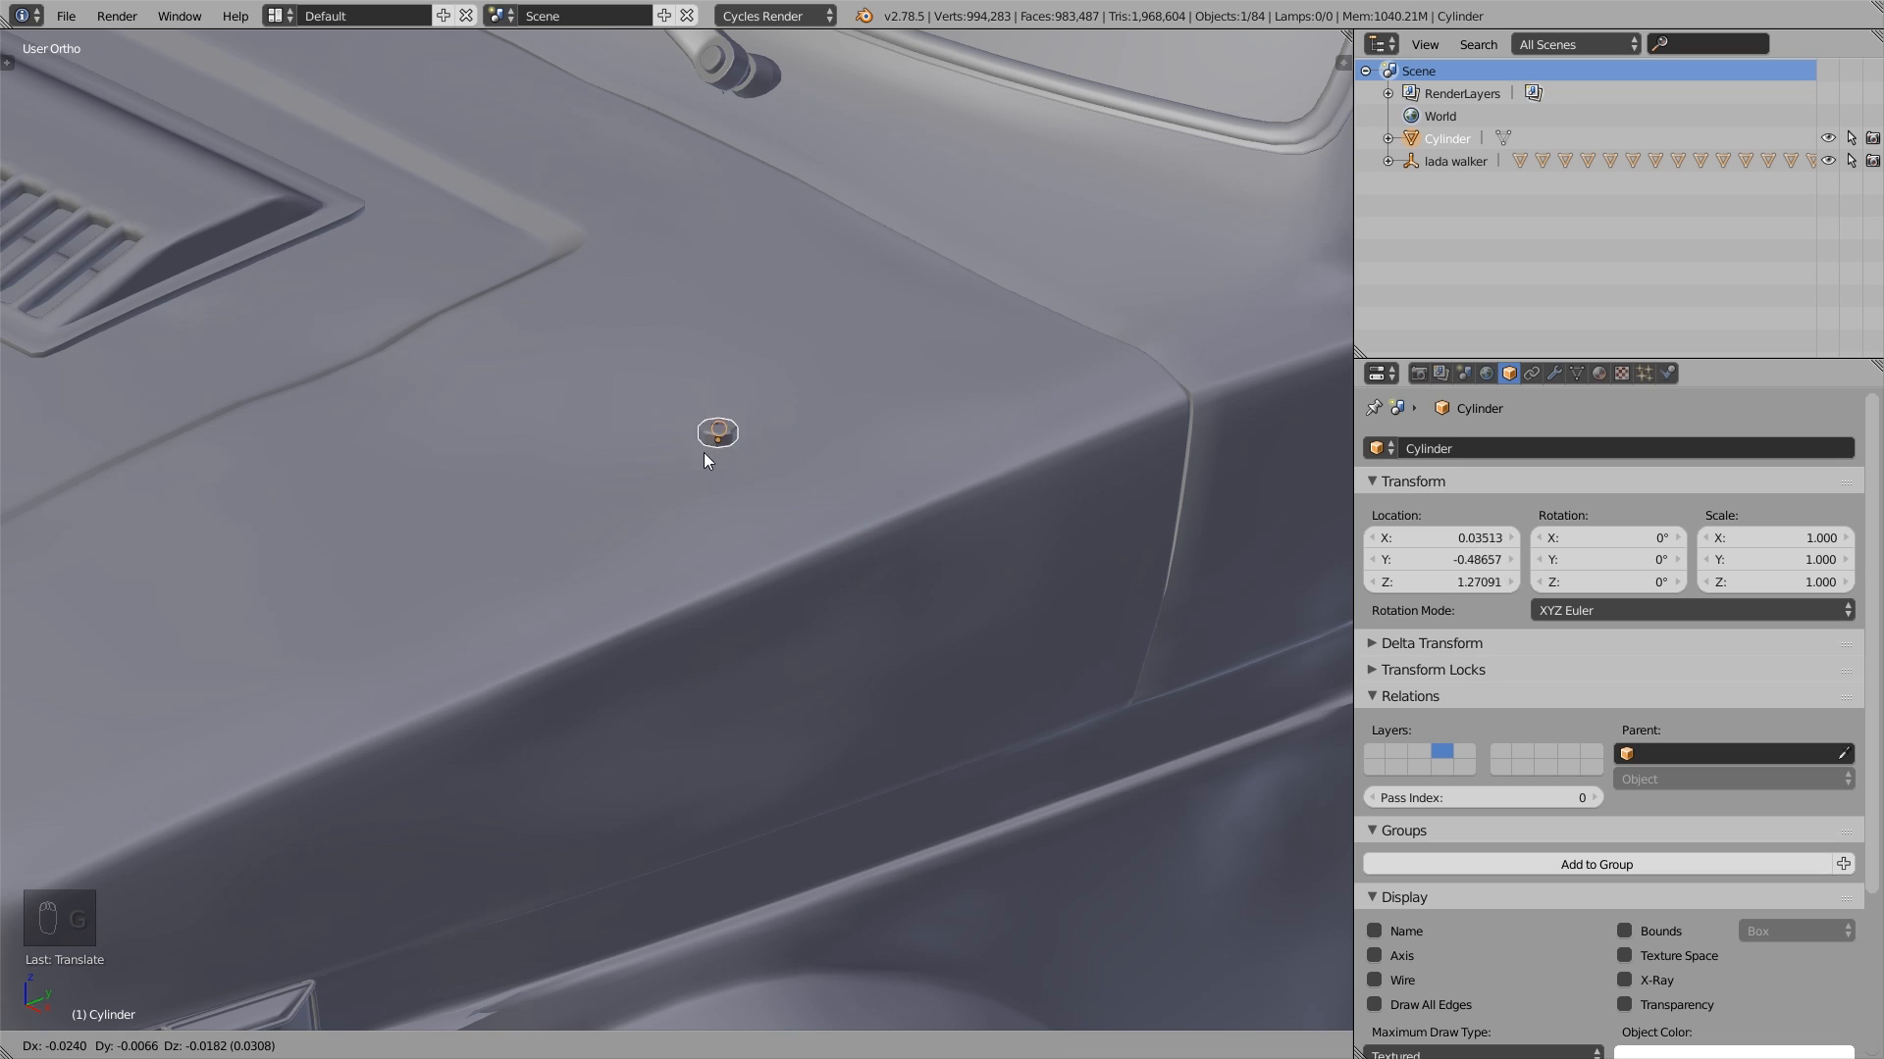
right_click(759, 522)
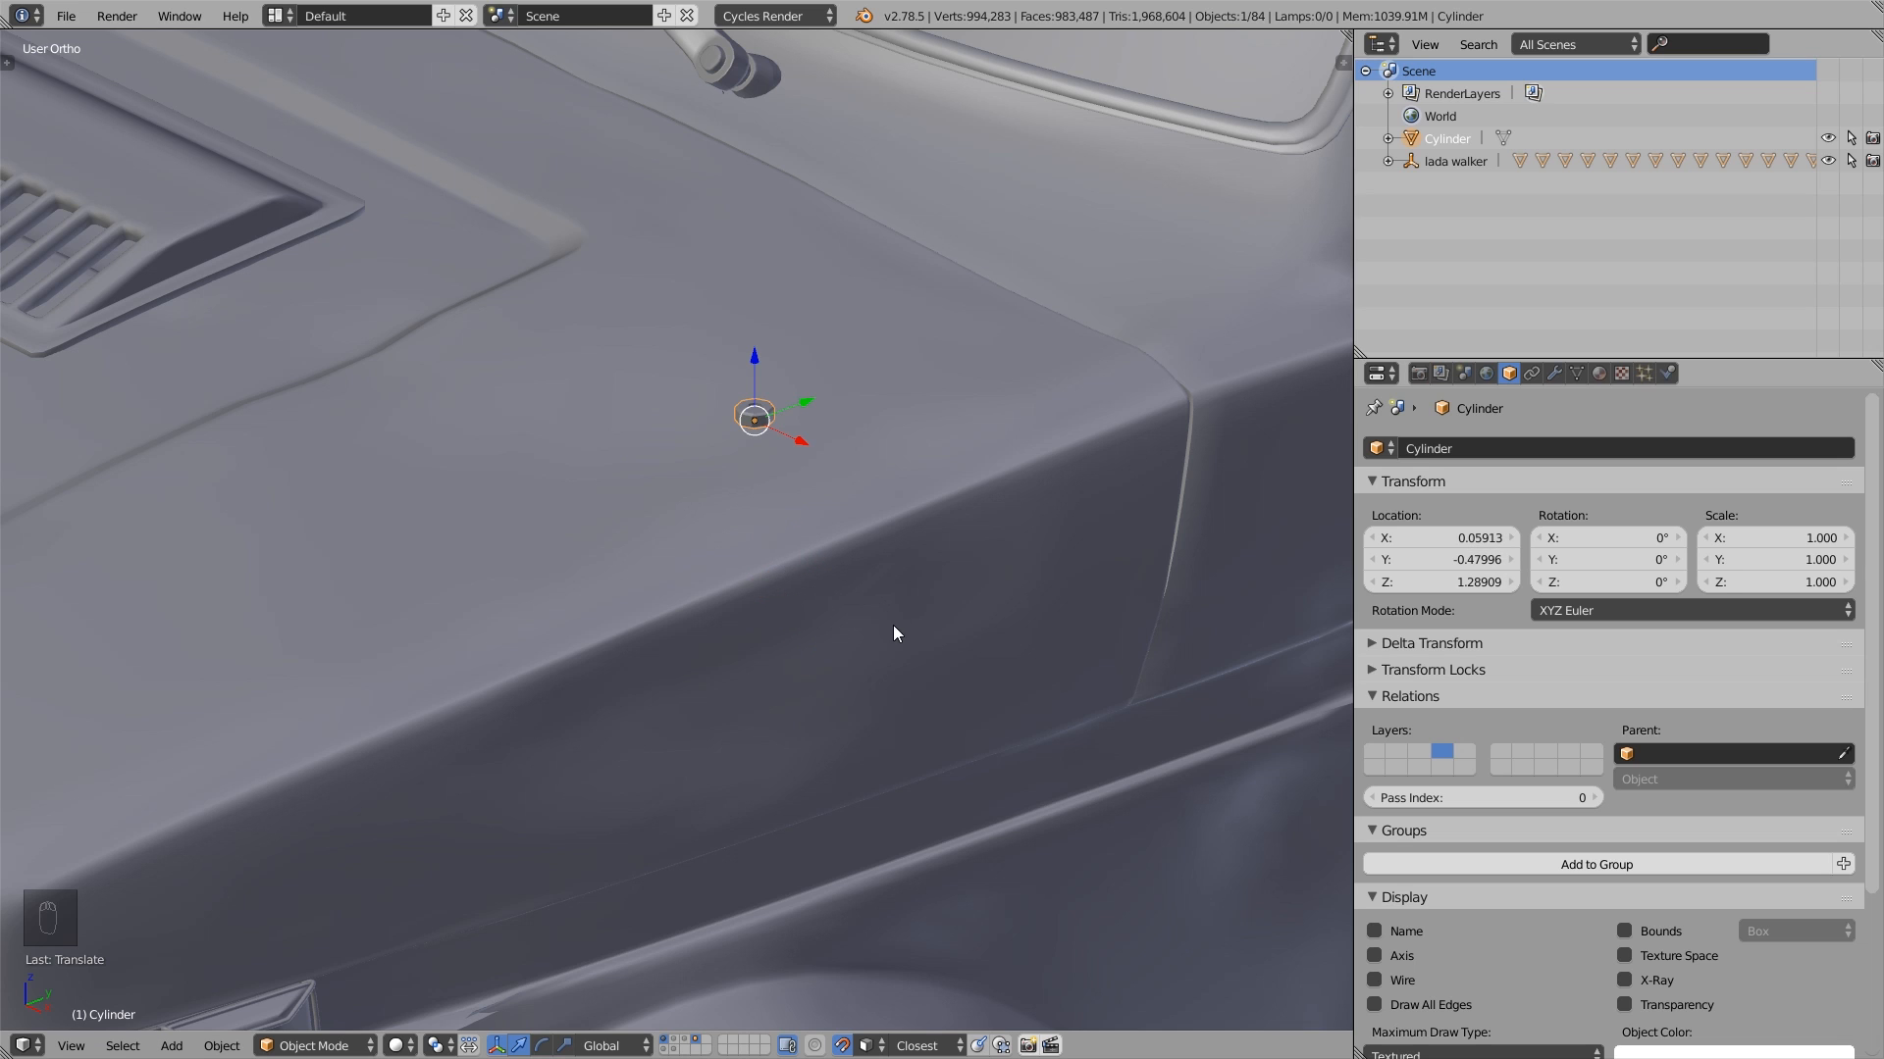
- Enable aligning rotation with the snapping target and try moving the cylinder over the car body
left_click(979, 1046)
key("g")
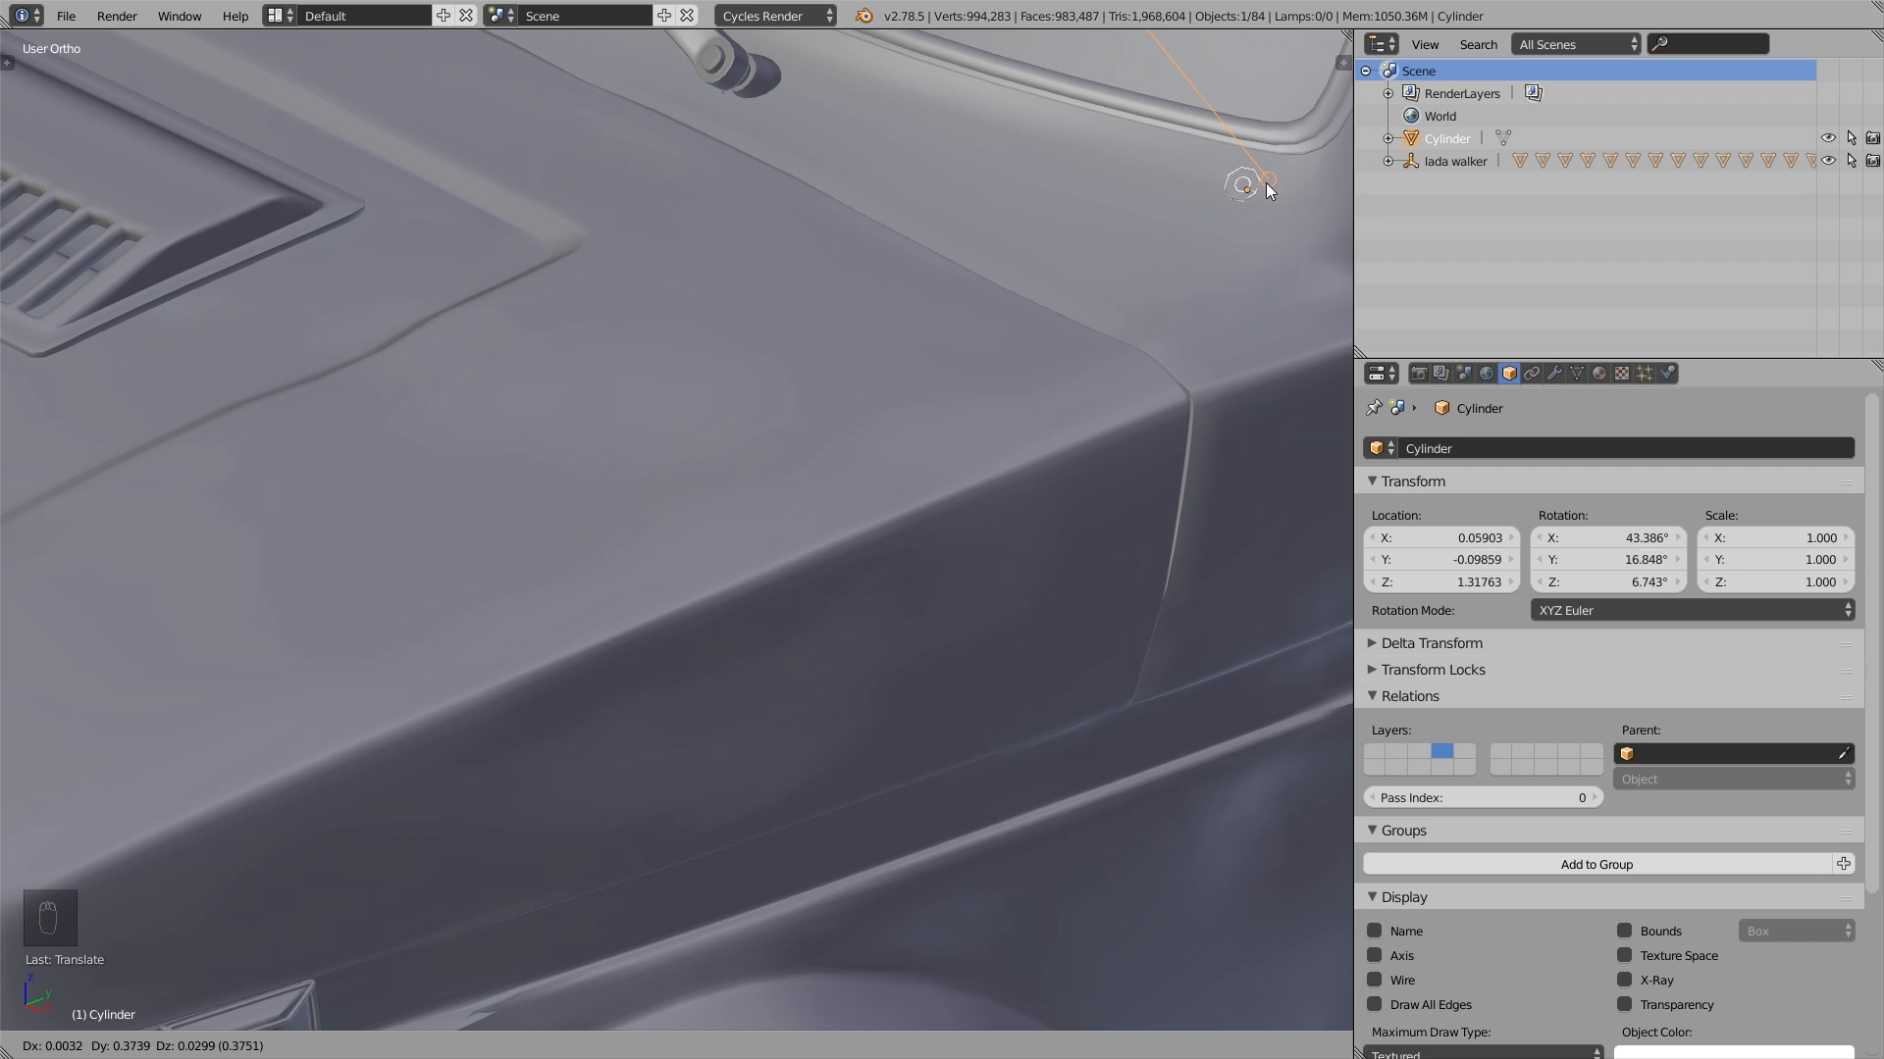
left_click(785, 496)
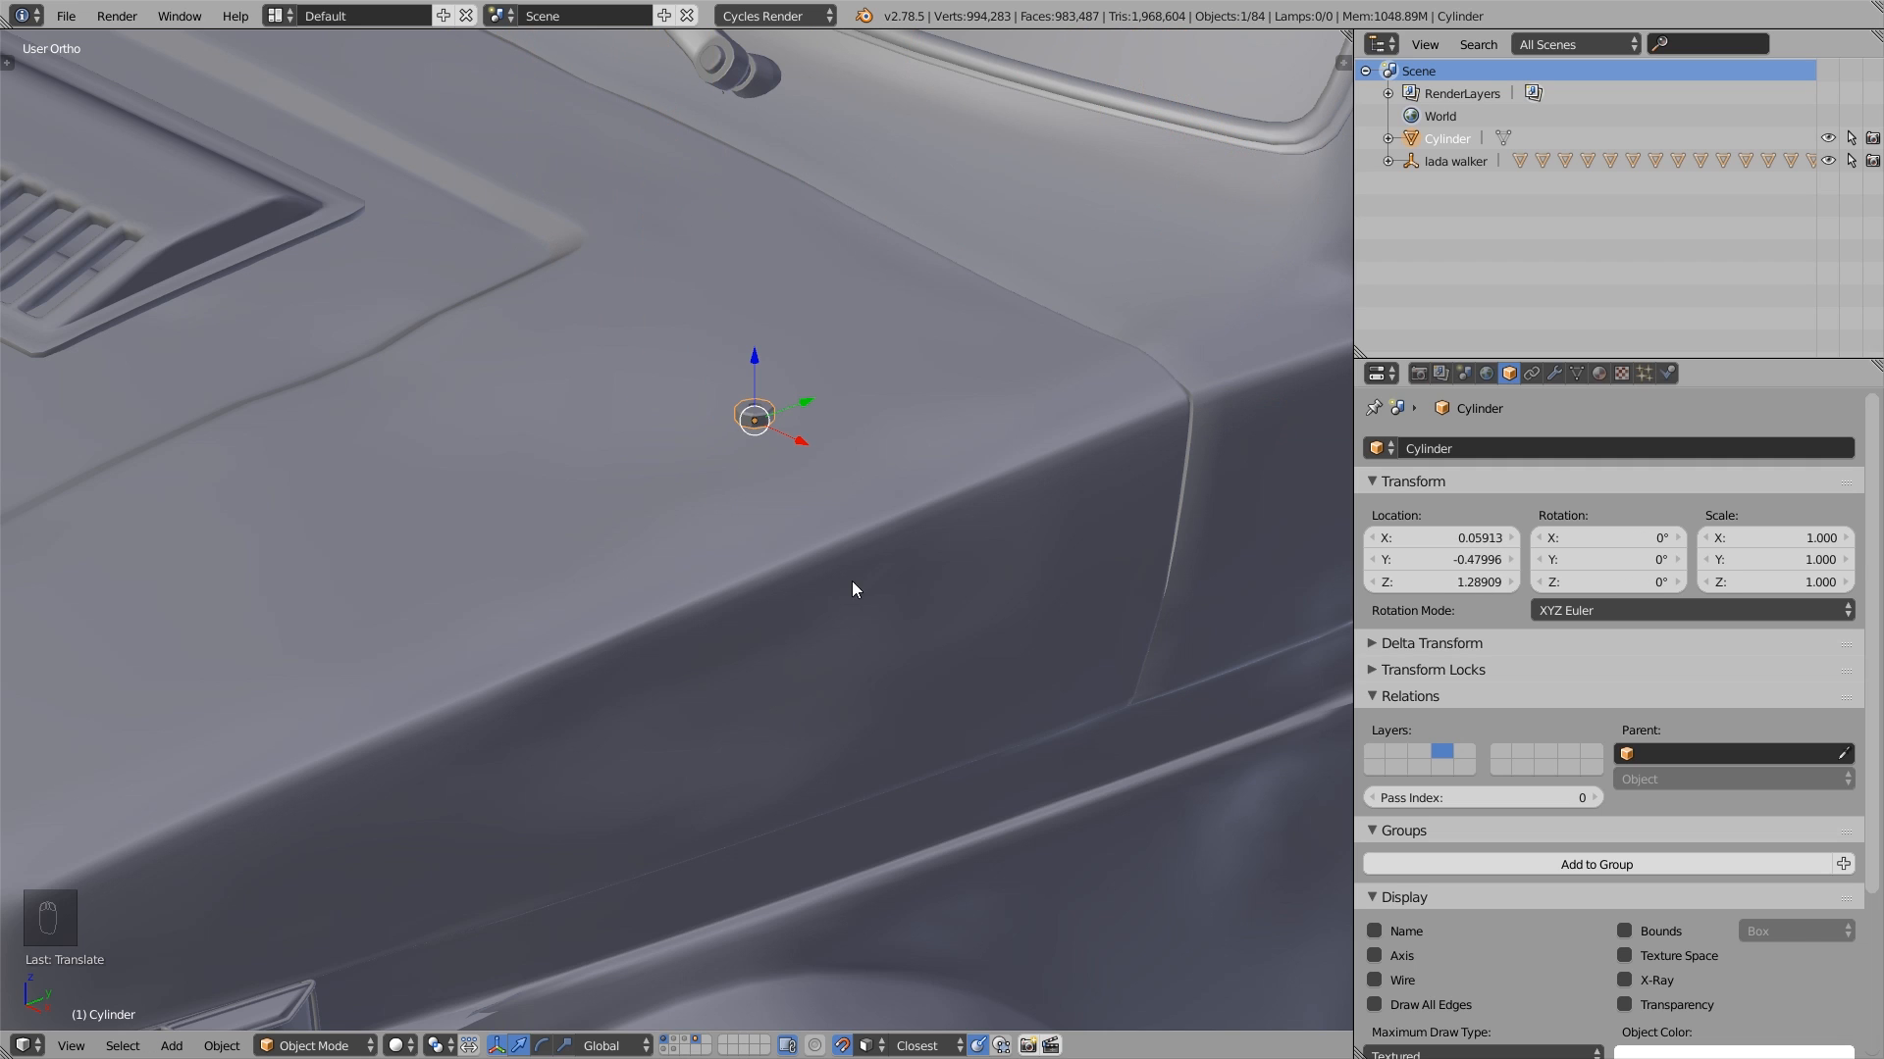
- Enable projecting individual elements onto other objects and snap the cylinder onto the hood's rear side corner
left_click(1001, 1046)
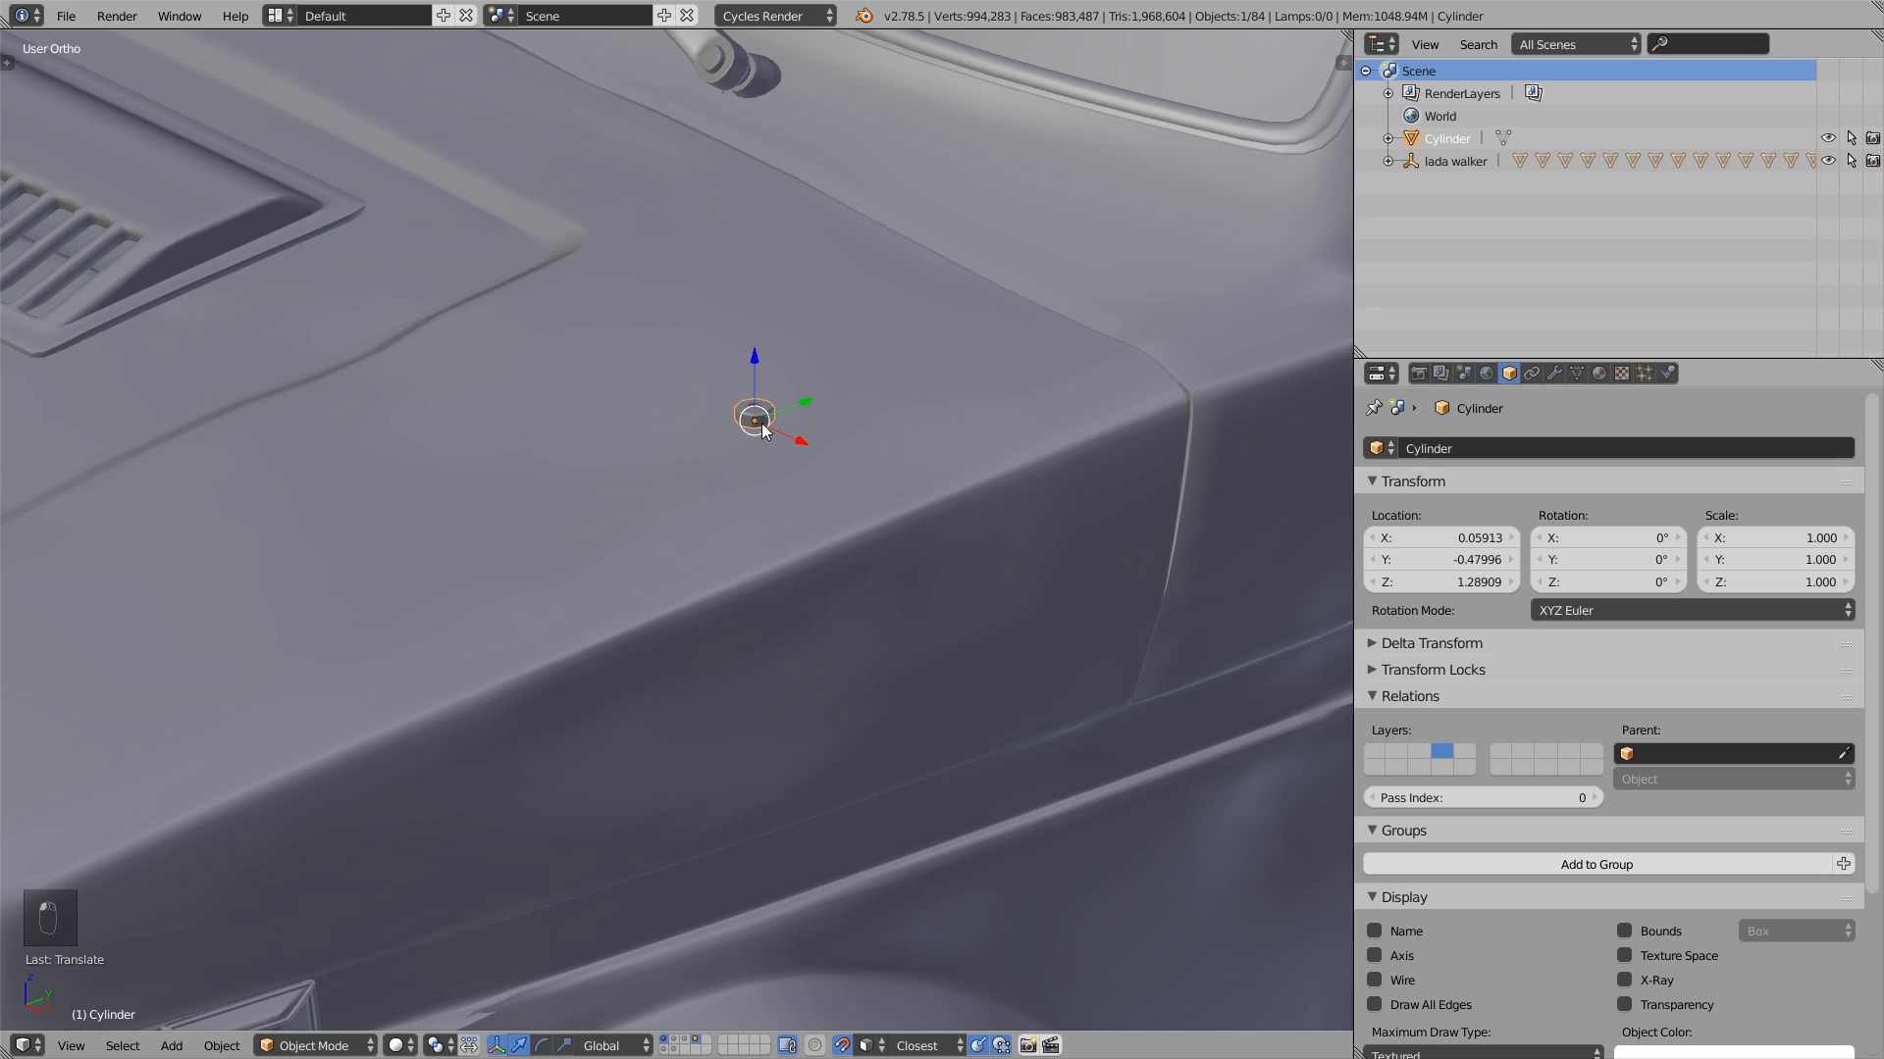
key("g")
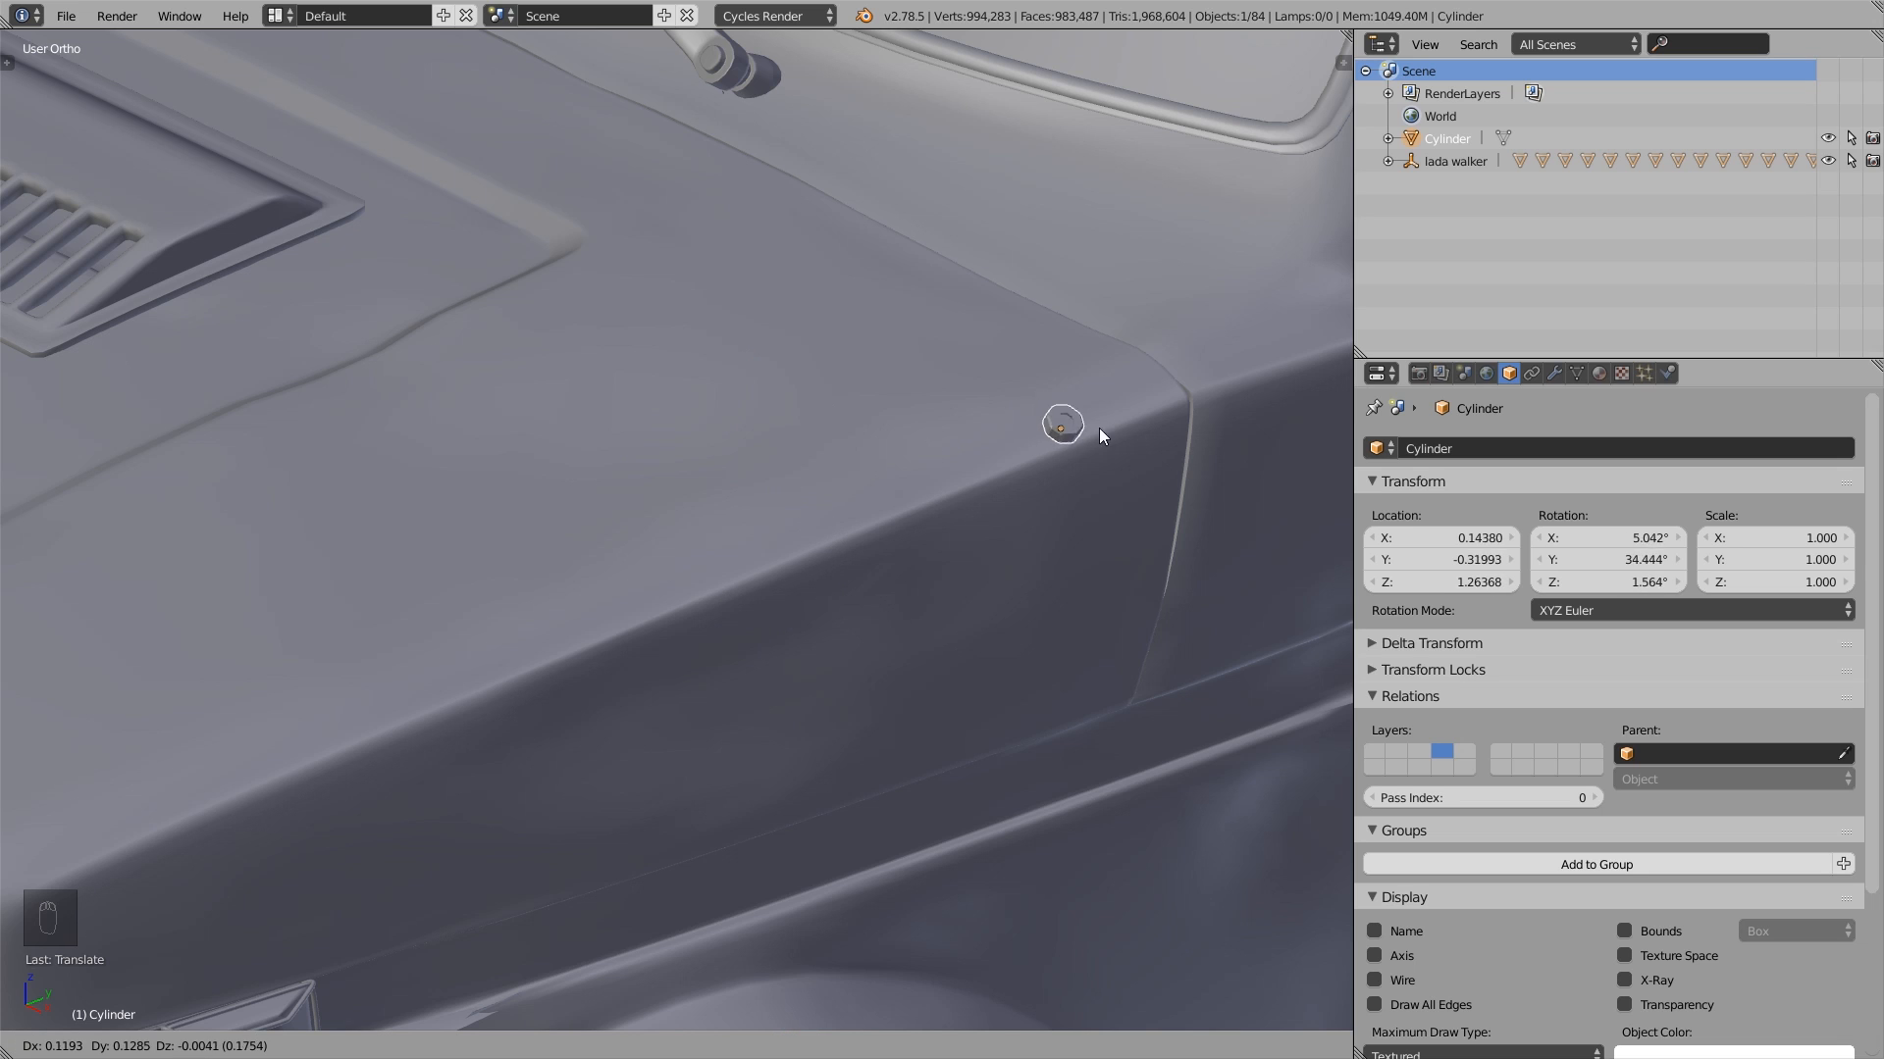
left_click(1115, 399)
- Place linked duplicates of the cylinder along the hood's side edge, beside the panel seam, around the windshield base and on the wiper joint
key("alt+d")
left_click(1004, 444)
key("alt+d")
left_click(879, 496)
key("alt+d")
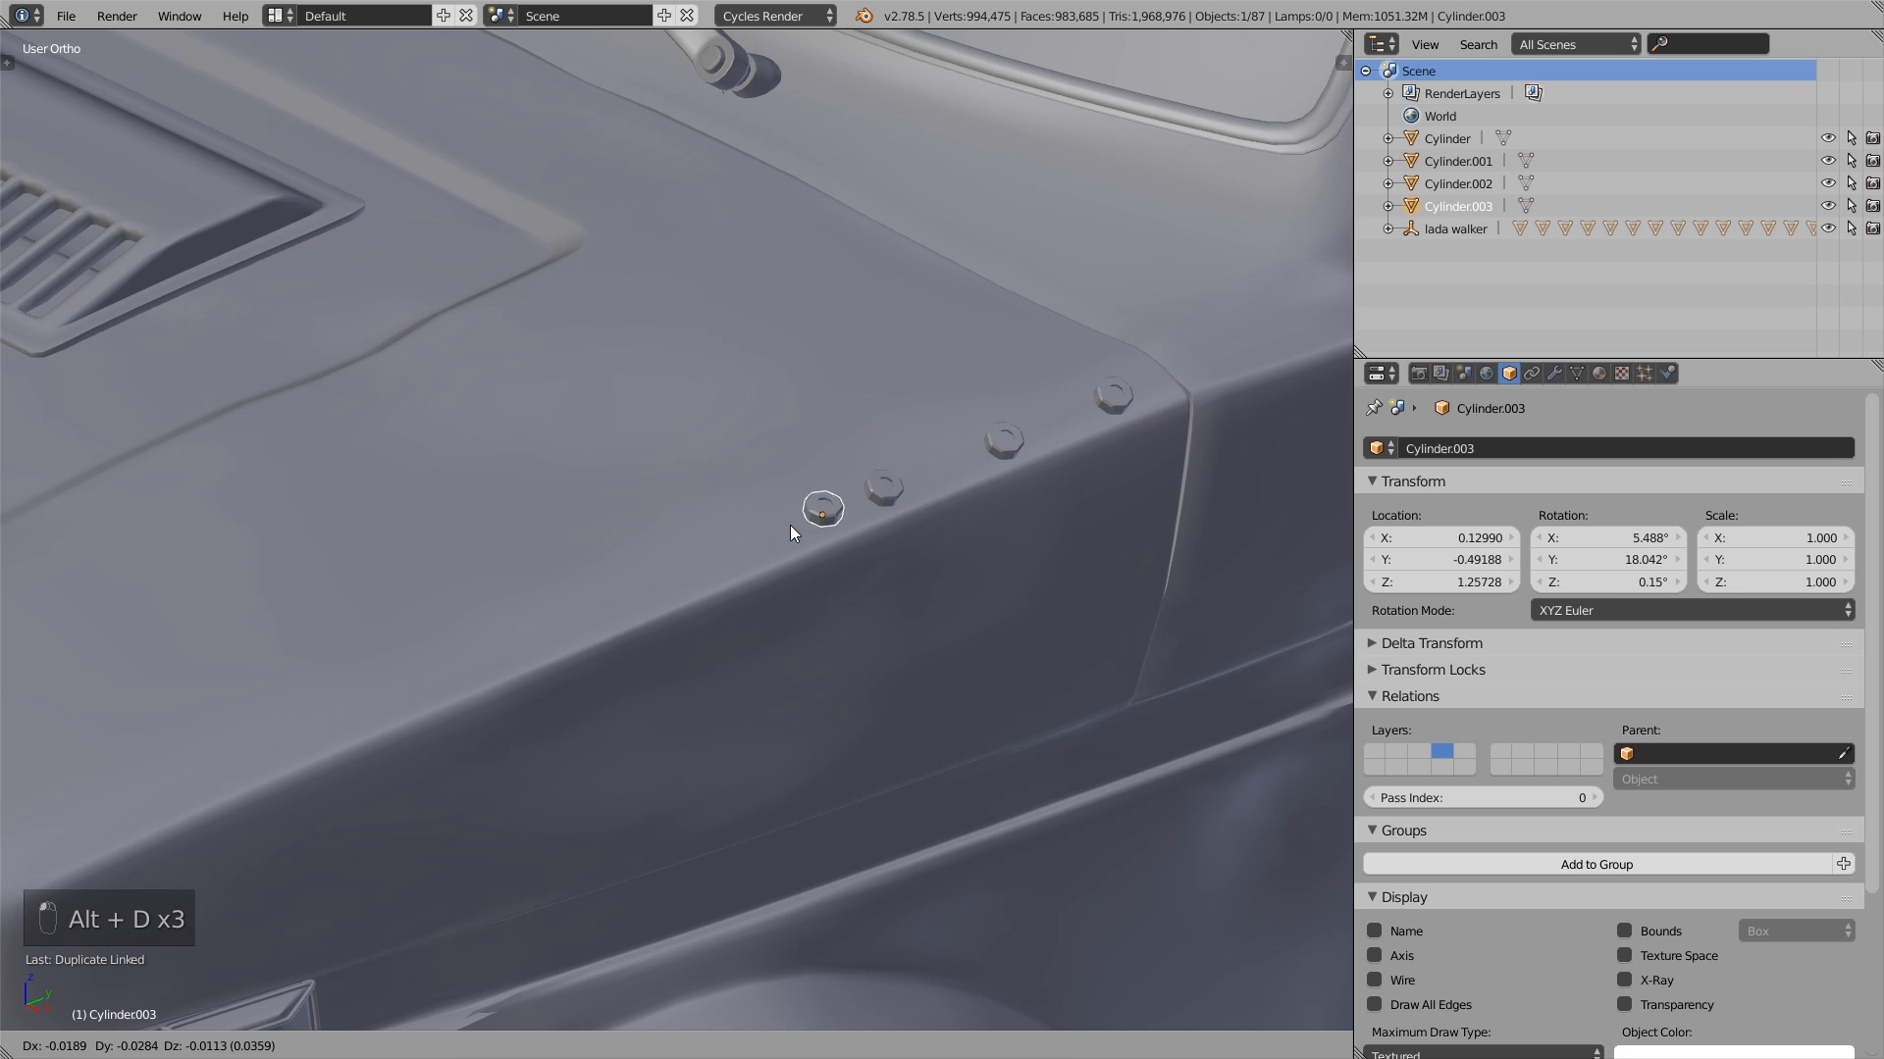
left_click(726, 559)
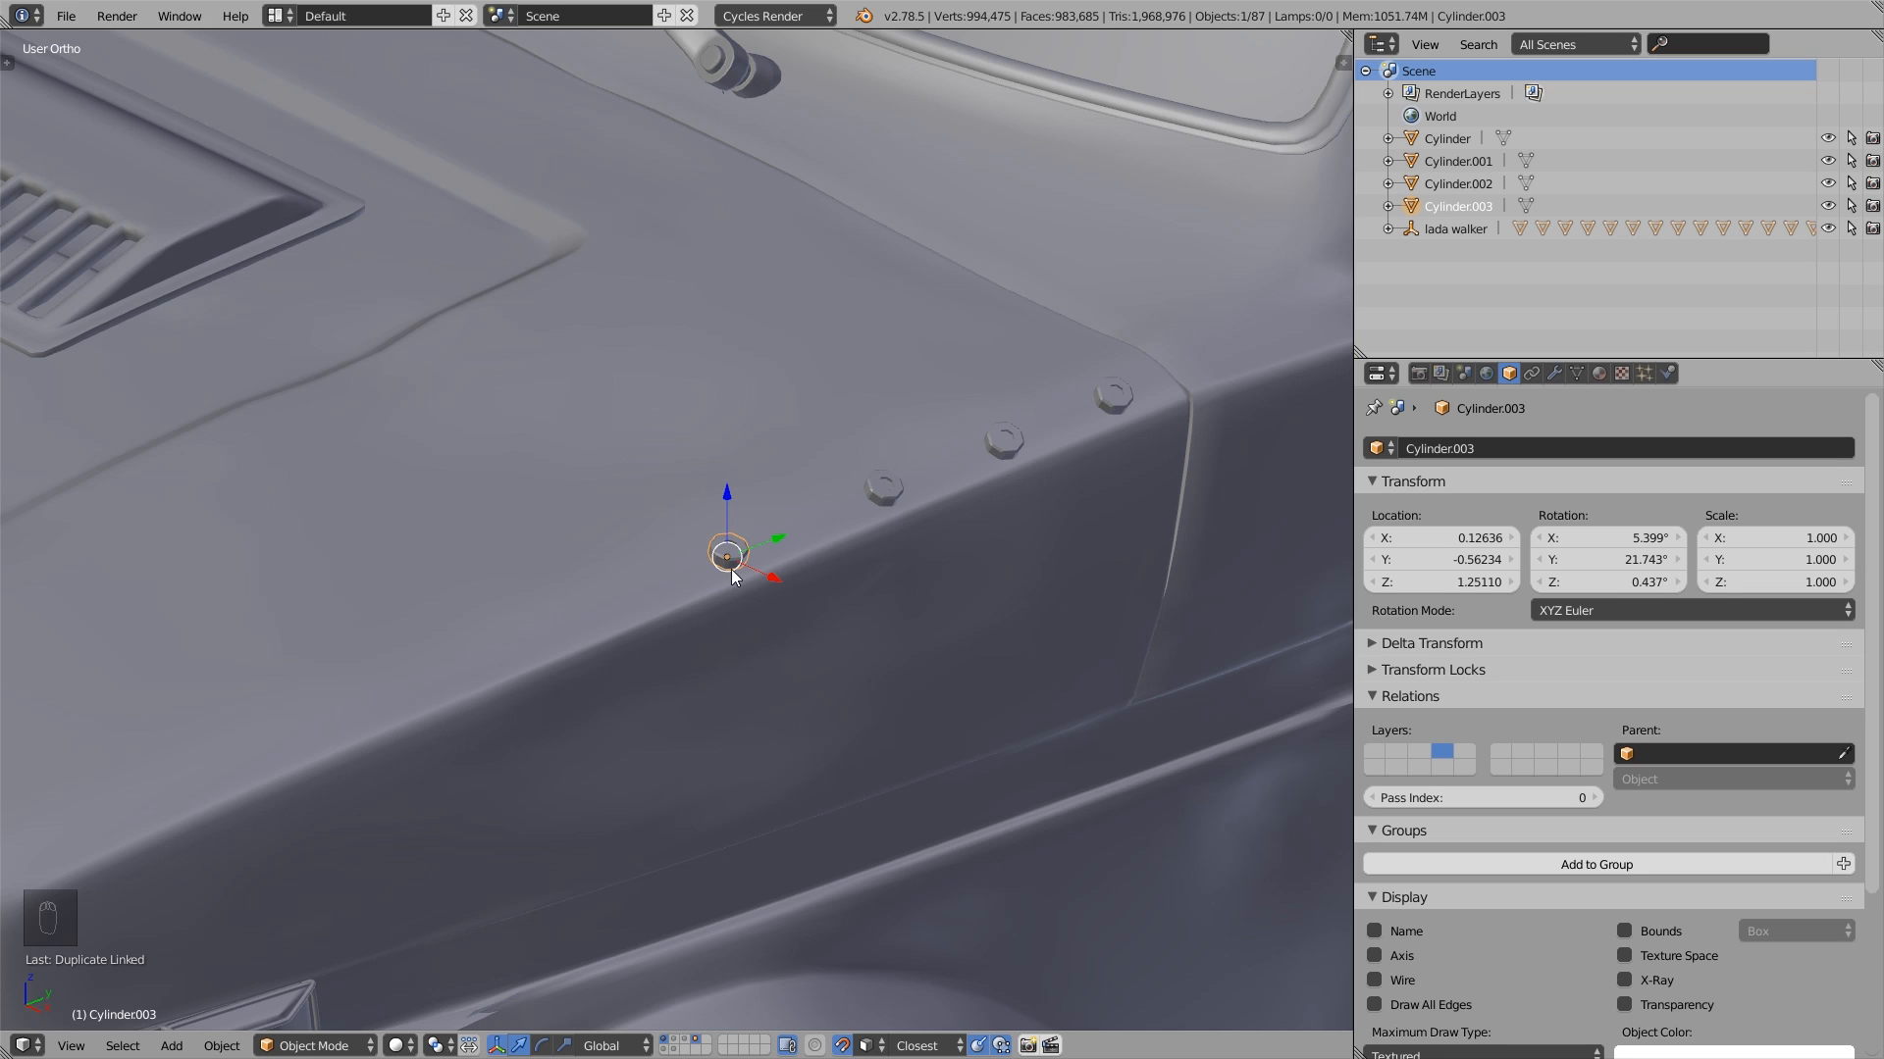
key("alt+d")
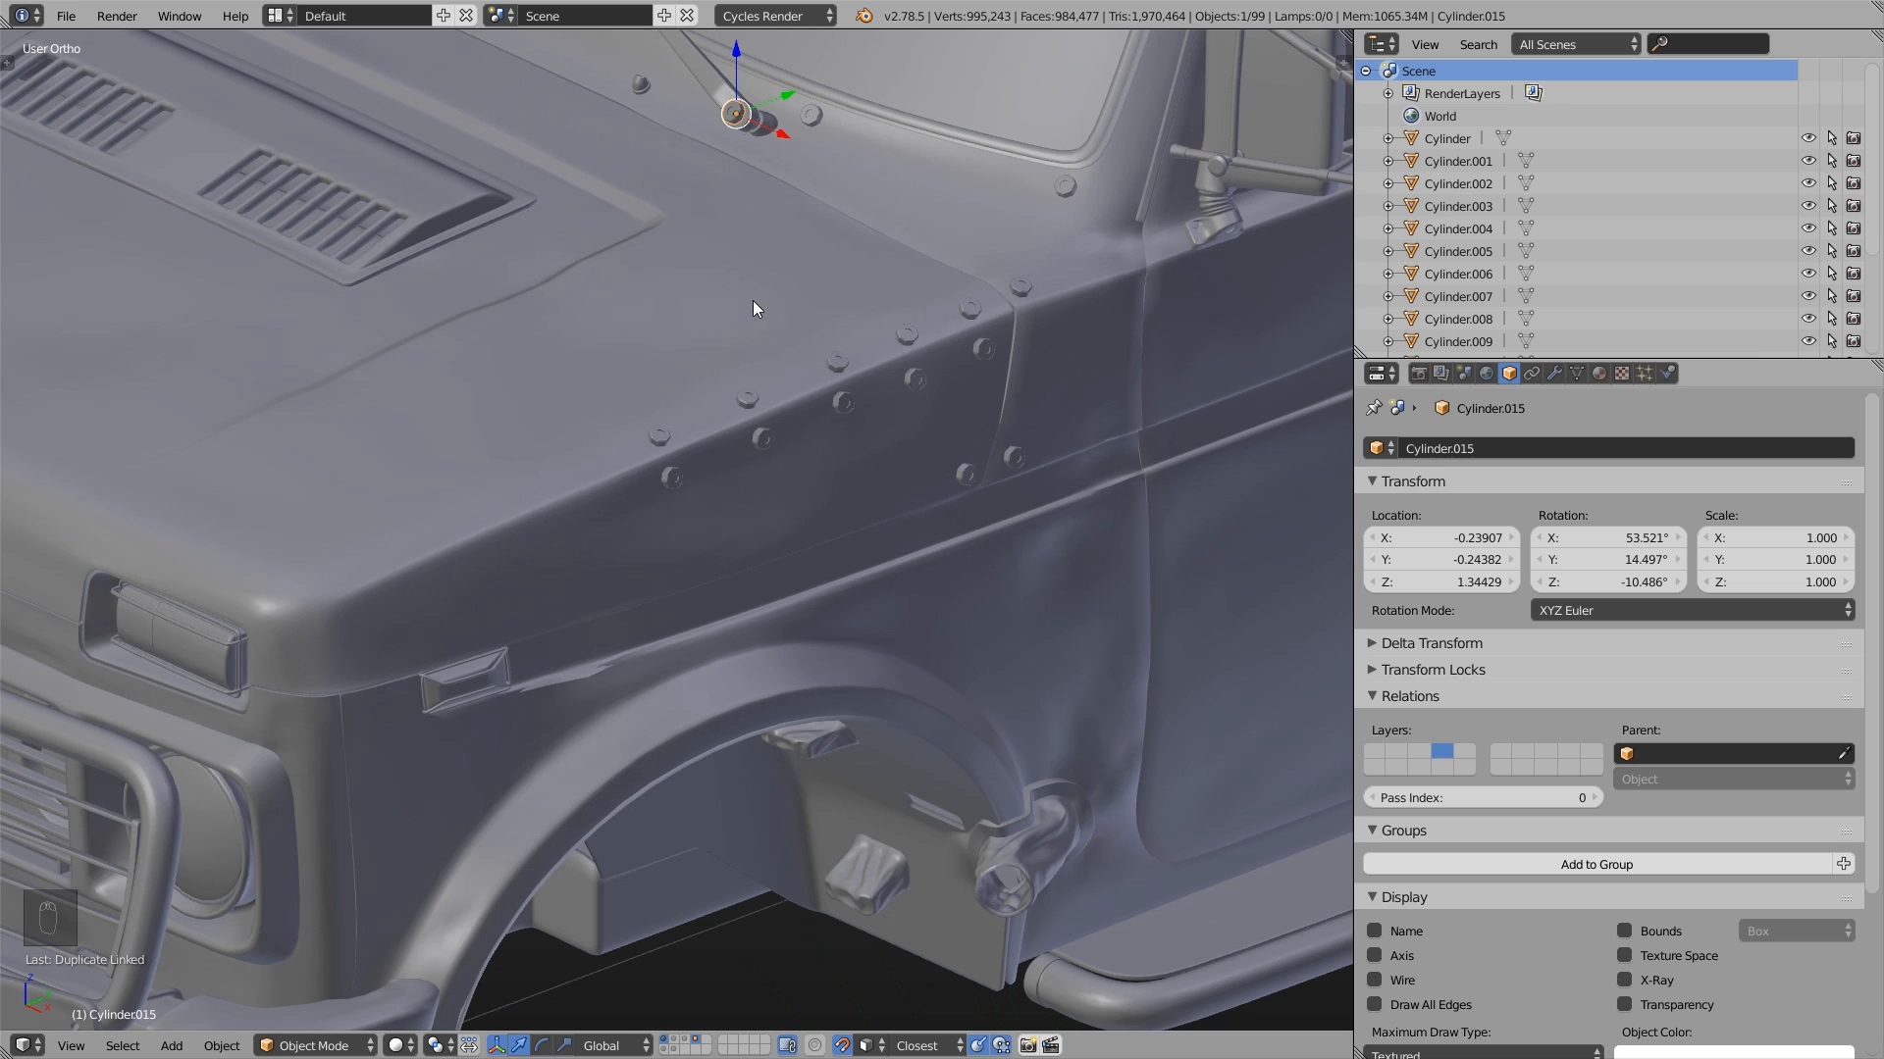
- Enter Edit Mode on the bolt at the wiper joint and select its whole linked mesh
scroll(745, 461, "up", 2)
middle_click_drag(801, 222, 820, 593, "shift")
scroll(765, 331, "up", 3)
key("Tab")
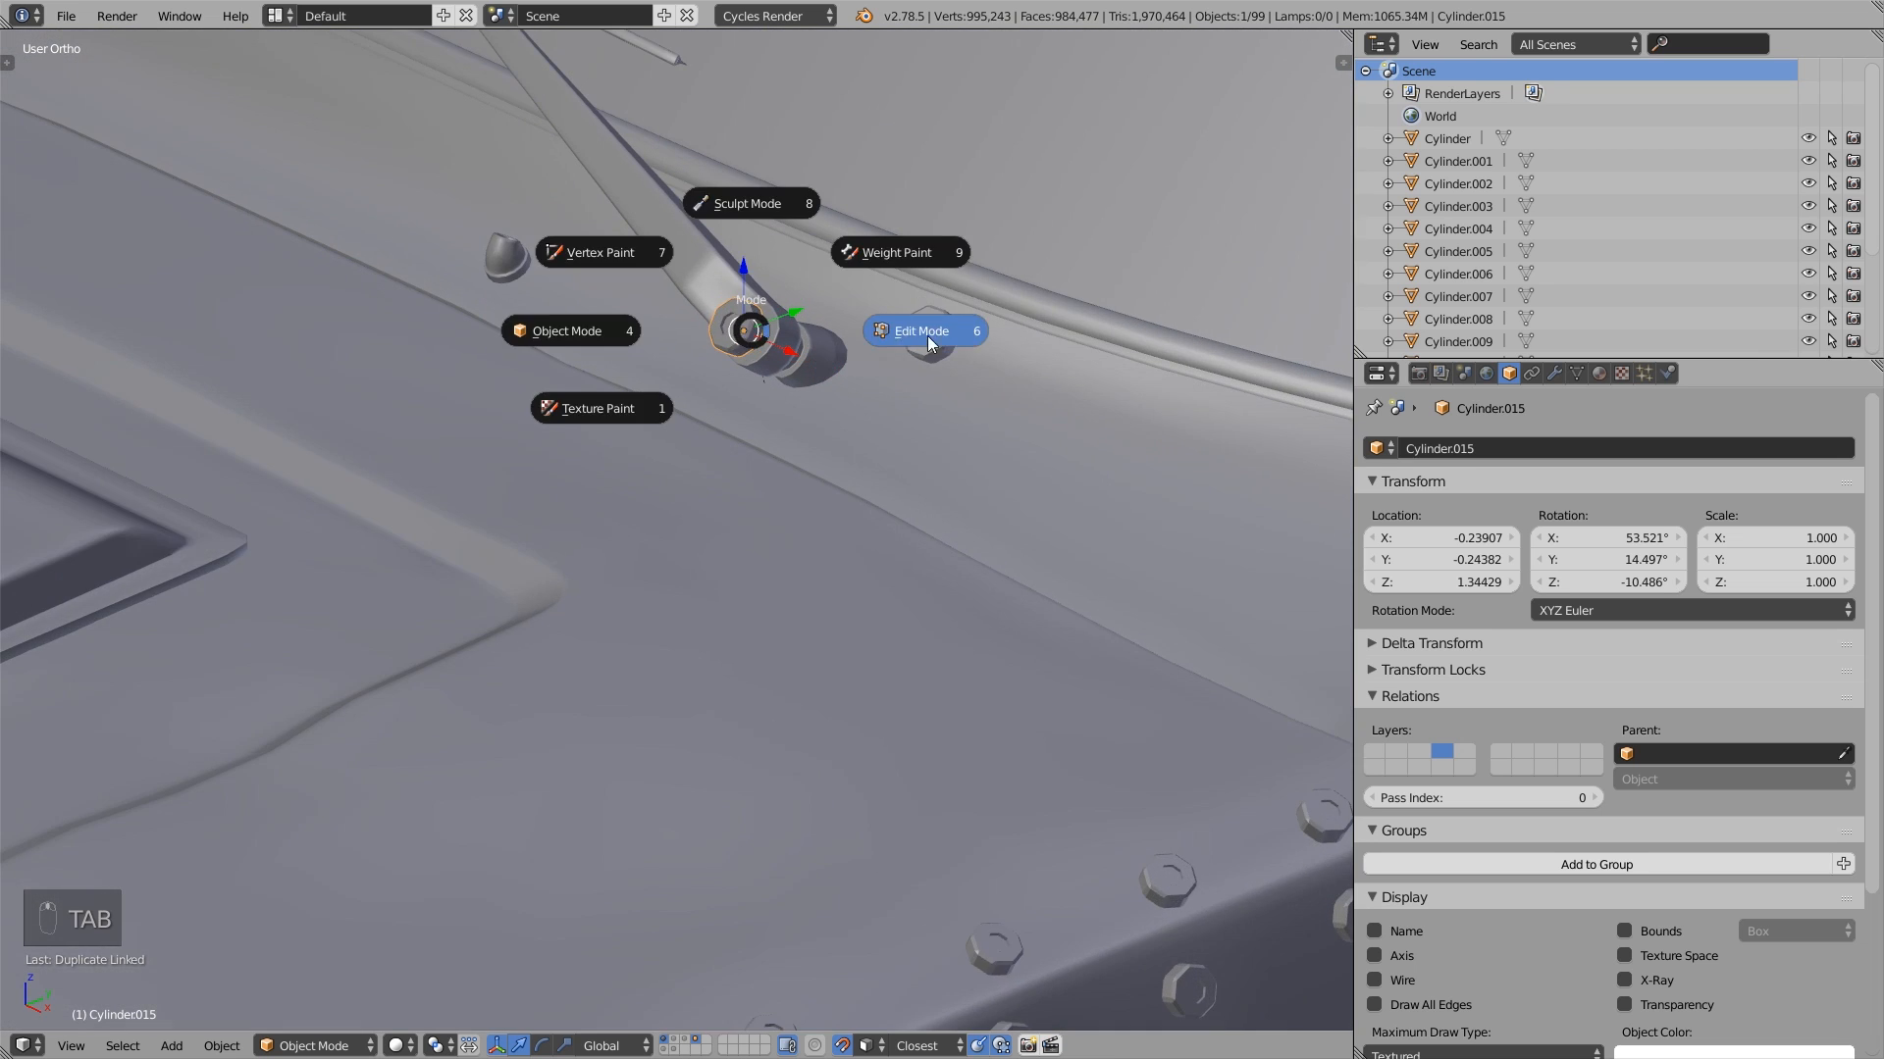
left_click(927, 335)
scroll(883, 333, "up", 3)
key("a")
key("a")
scroll(745, 312, "up", 2)
key("l")
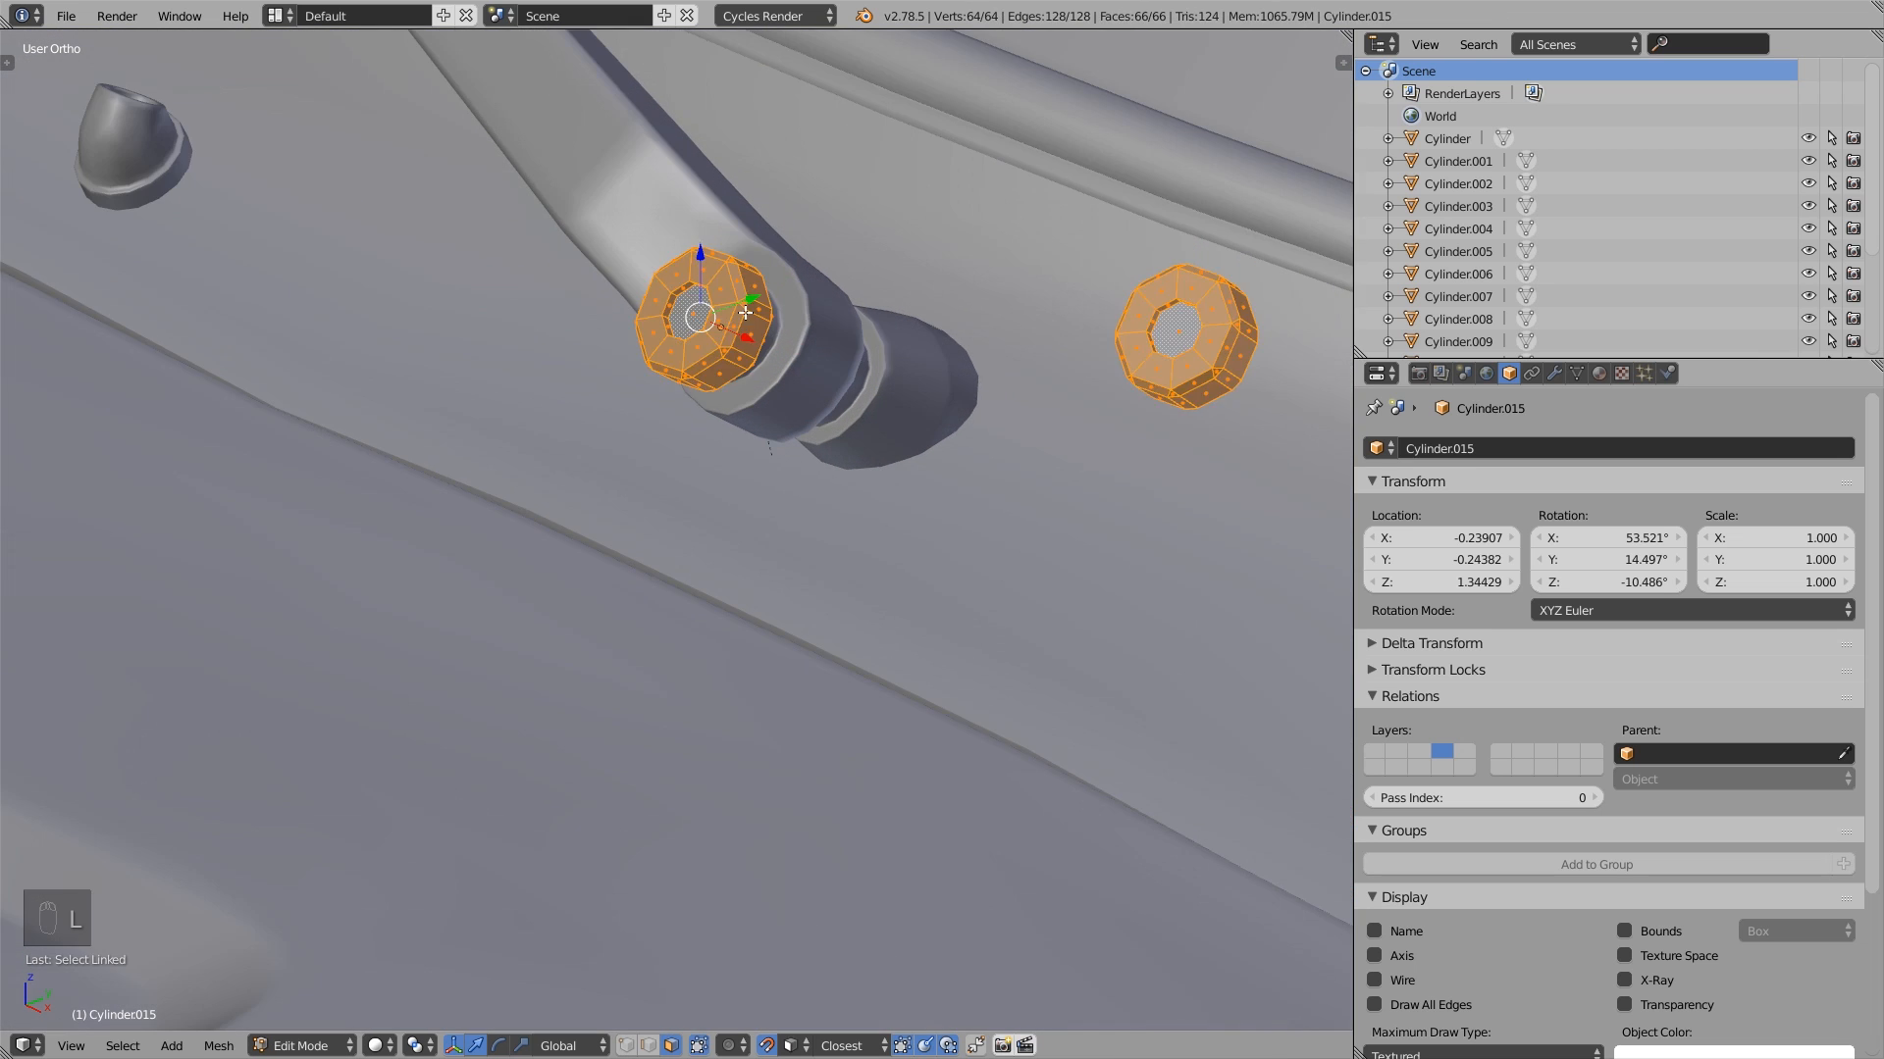
- Try moving the bolt's mesh from the wiper joint onto the hood, undo the move and return to Object Mode
key("g")
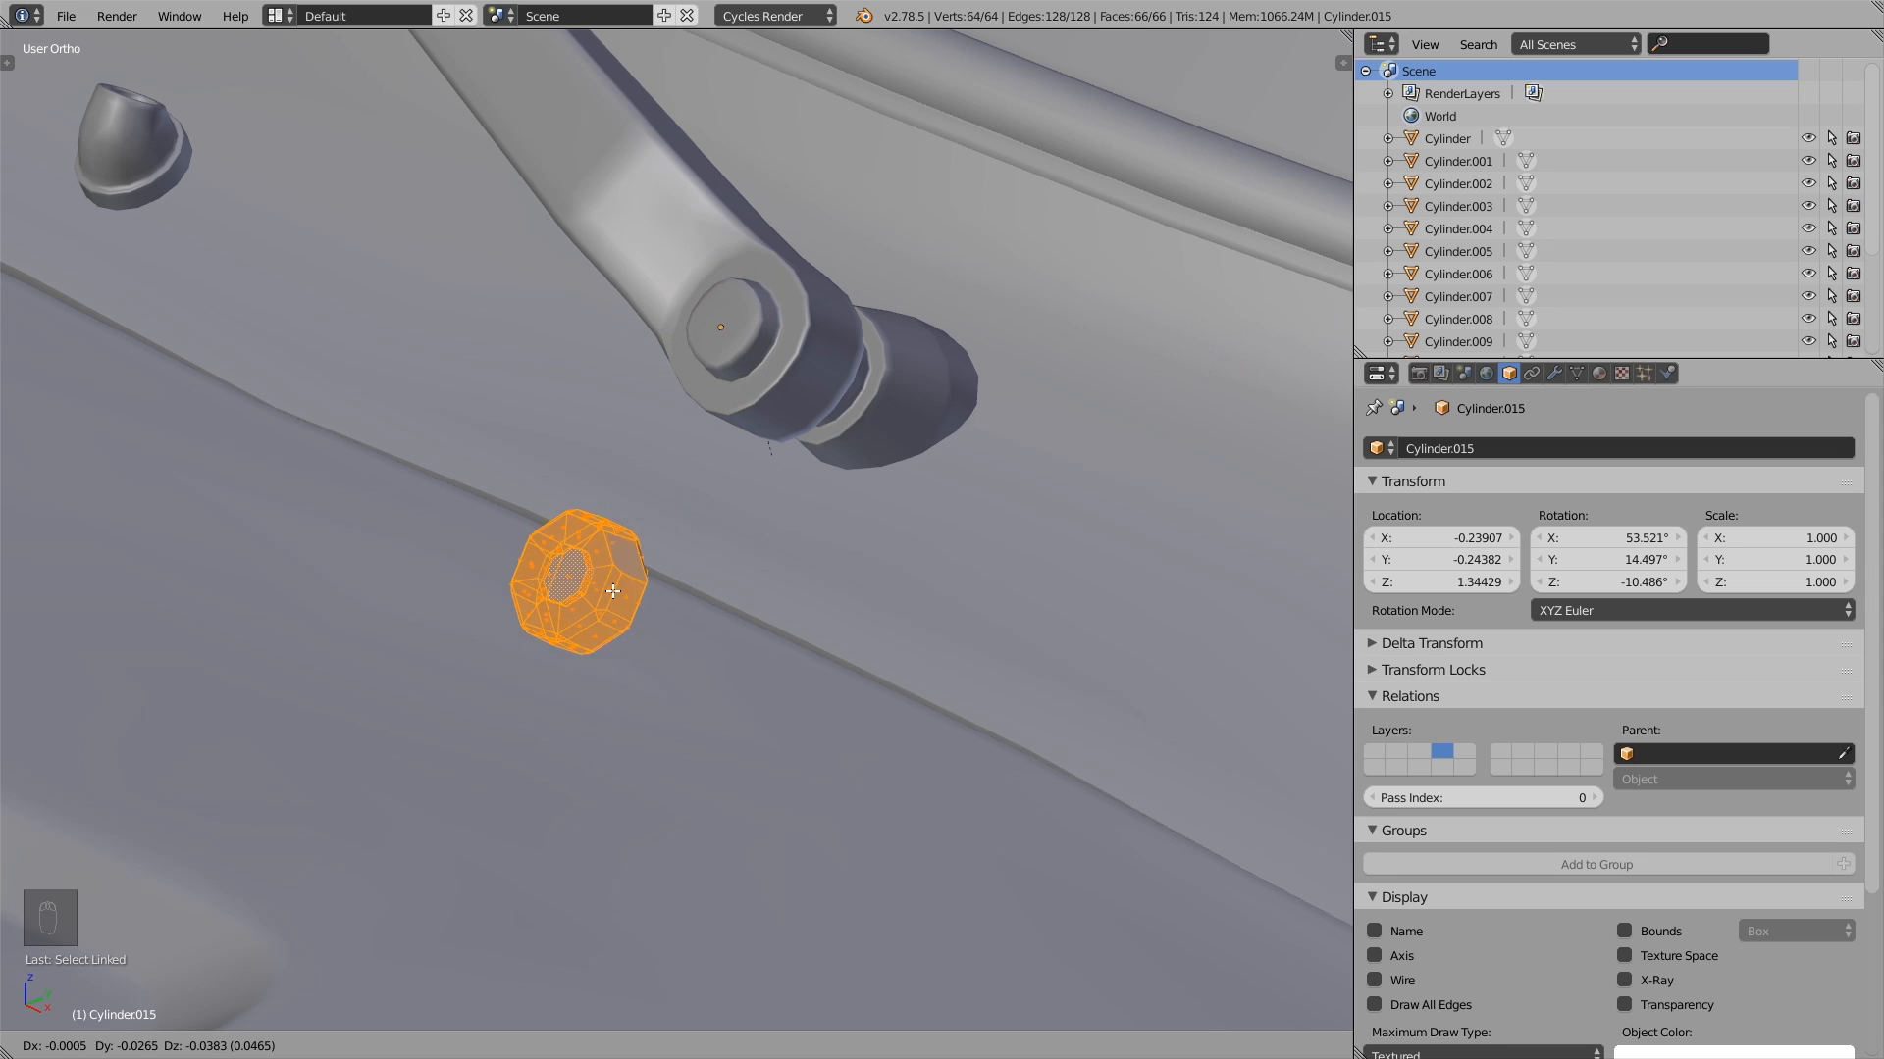
left_click(598, 659)
middle_click_drag(627, 667, 494, 679)
scroll(494, 678, "up", 3)
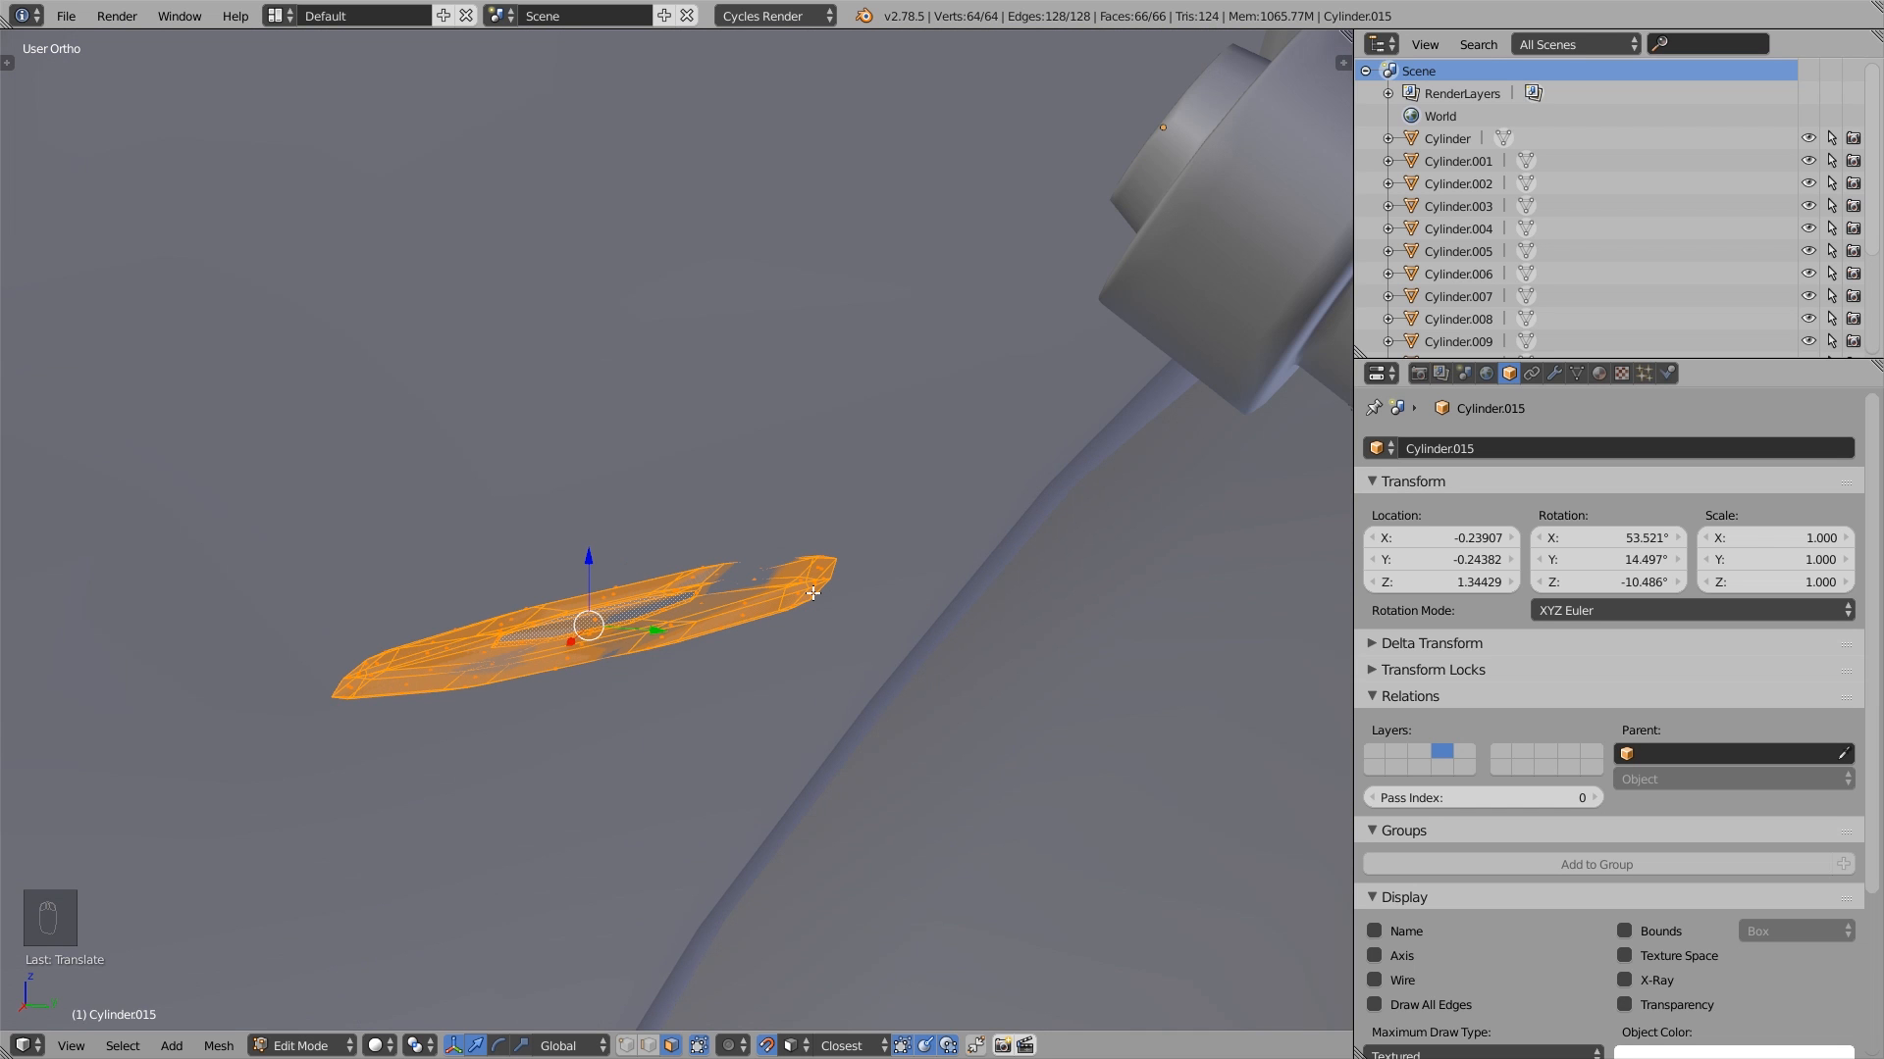
middle_click_drag(728, 578, 863, 651)
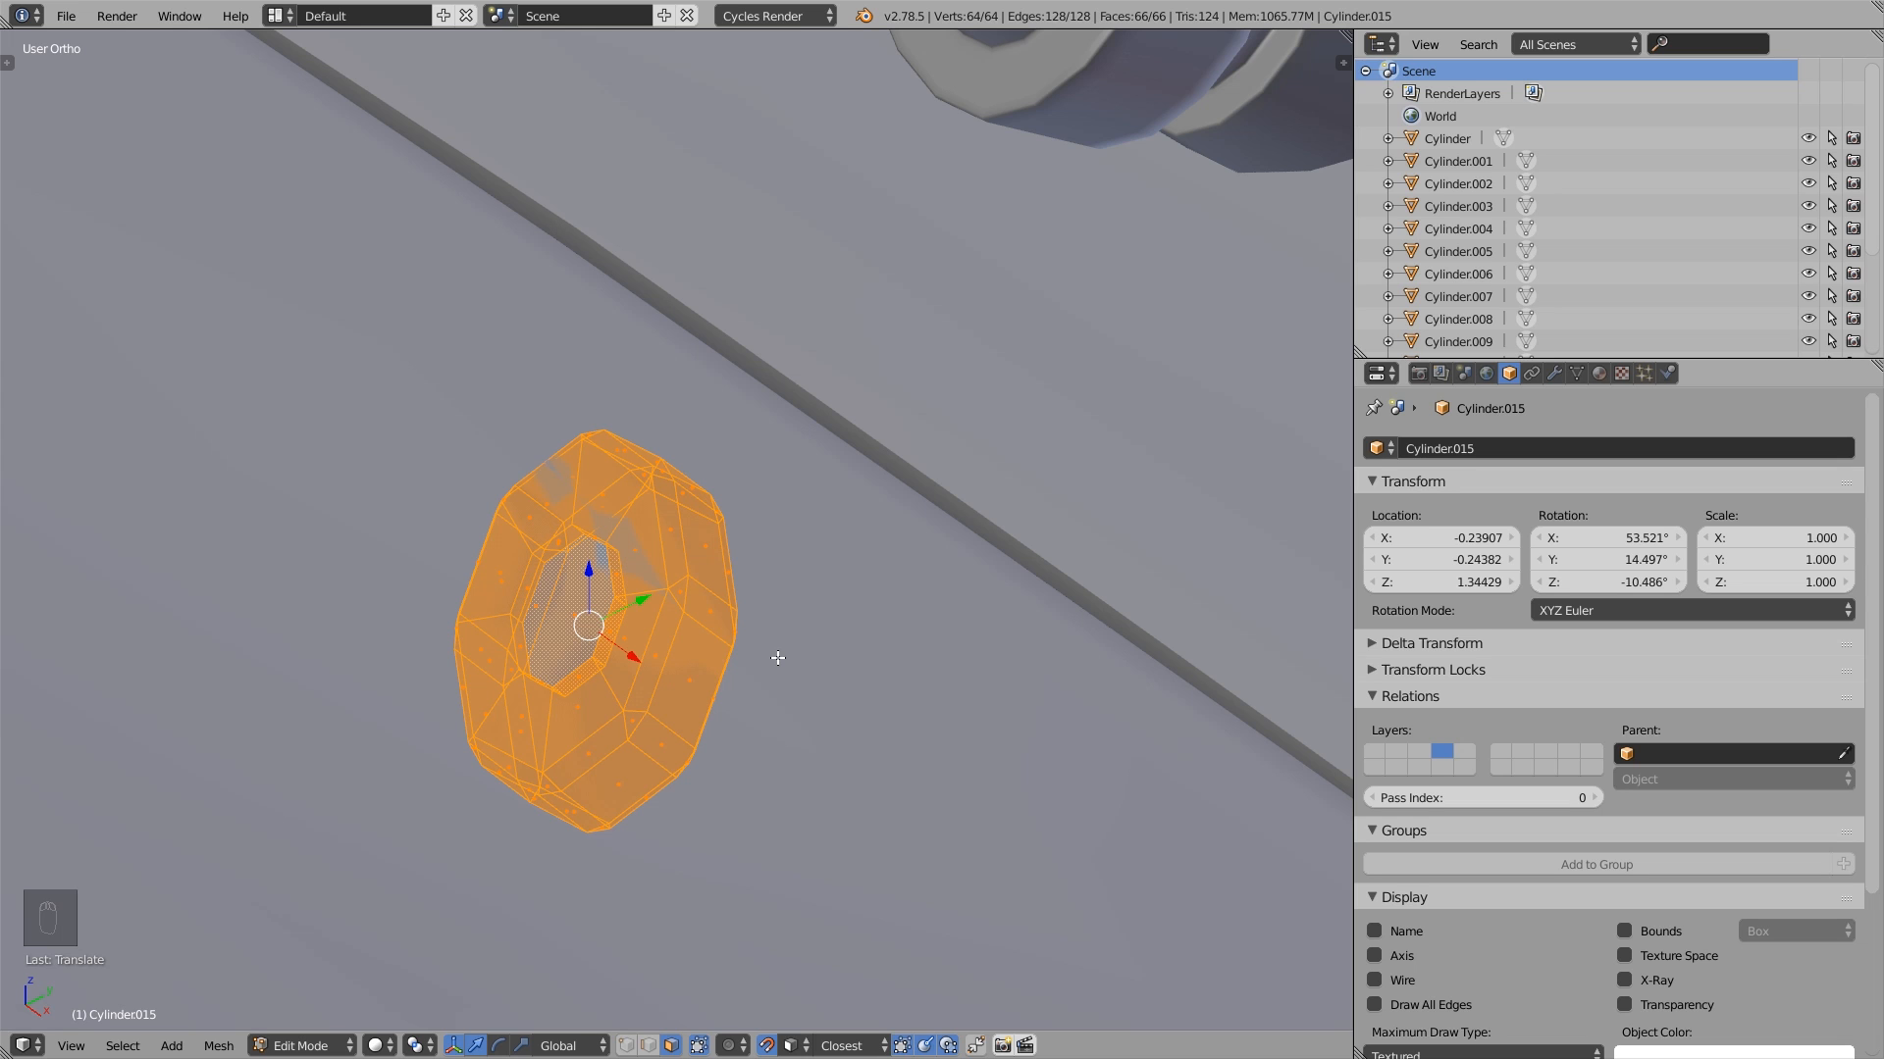
key("ctrl+z")
scroll(895, 463, "down", 10)
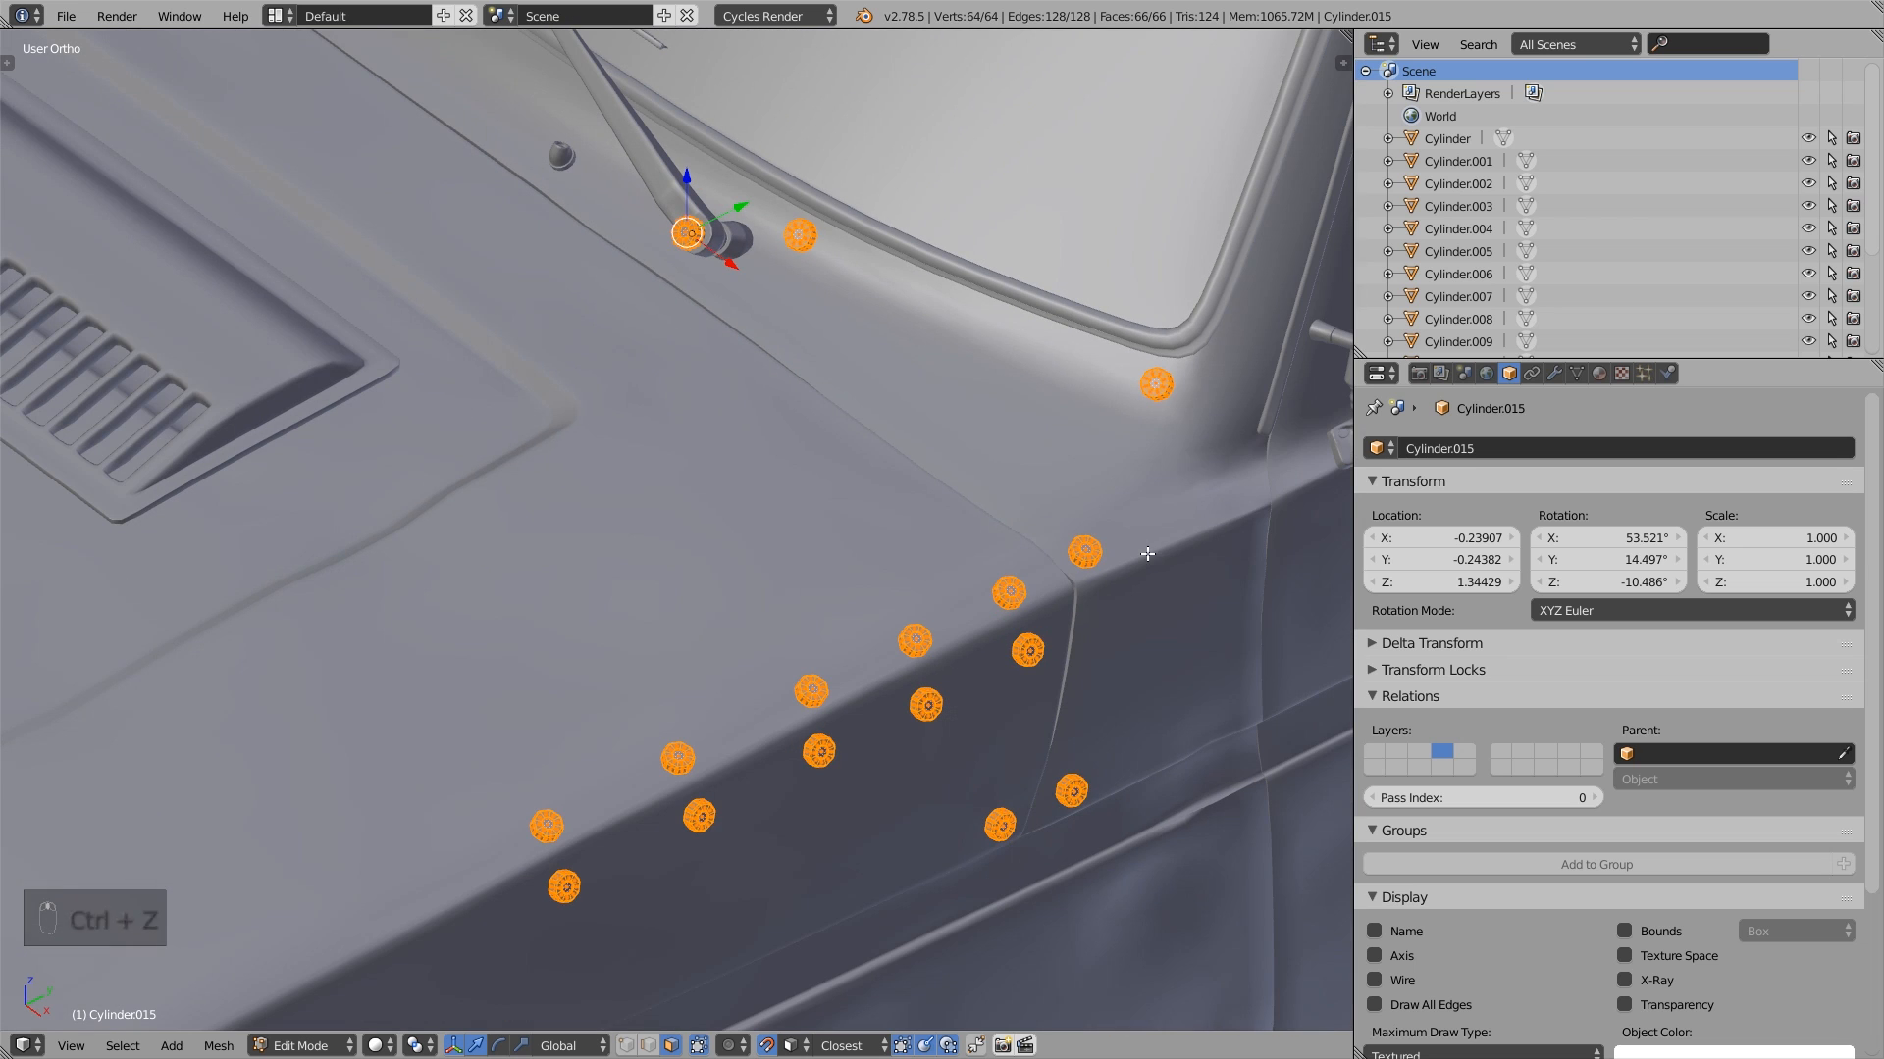
key("Tab")
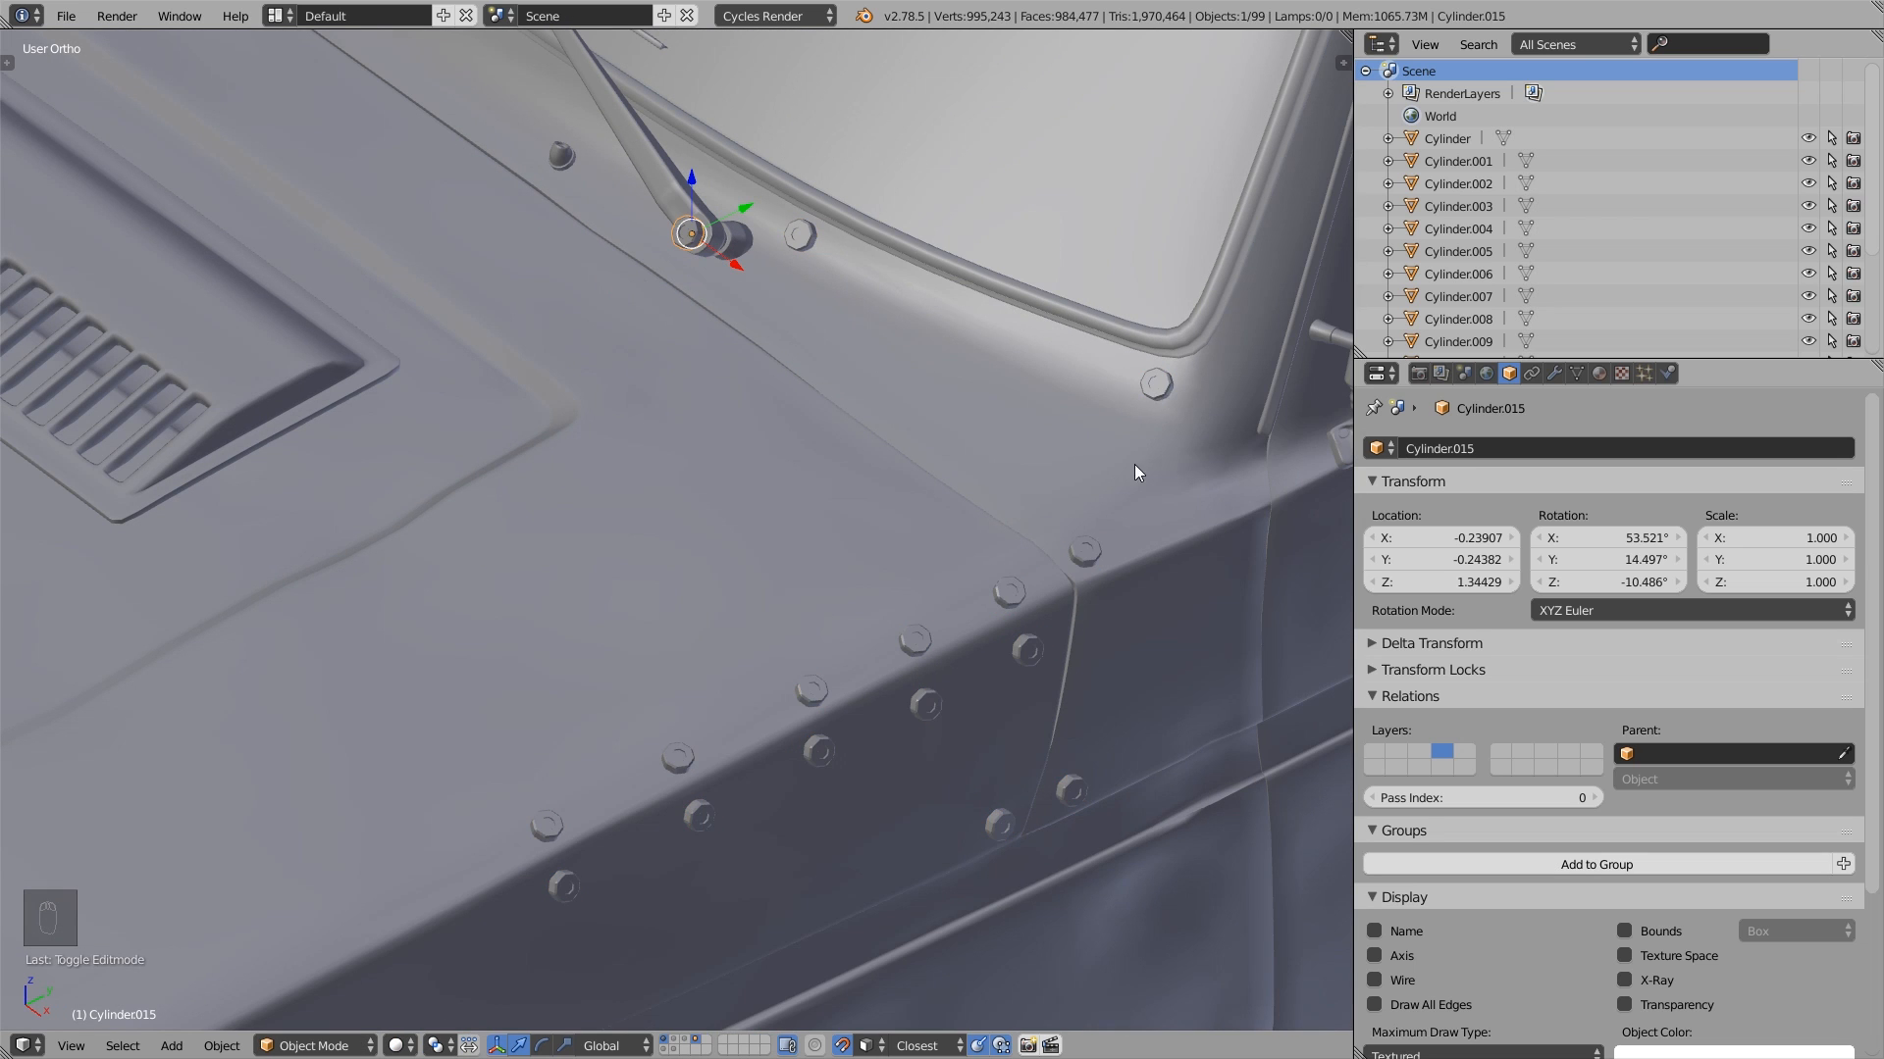
- Place five independent duplicates of the frontmost bolt on the hood's upper edge, continuing over the hood toward the front
right_click(1101, 545)
right_click(1098, 550)
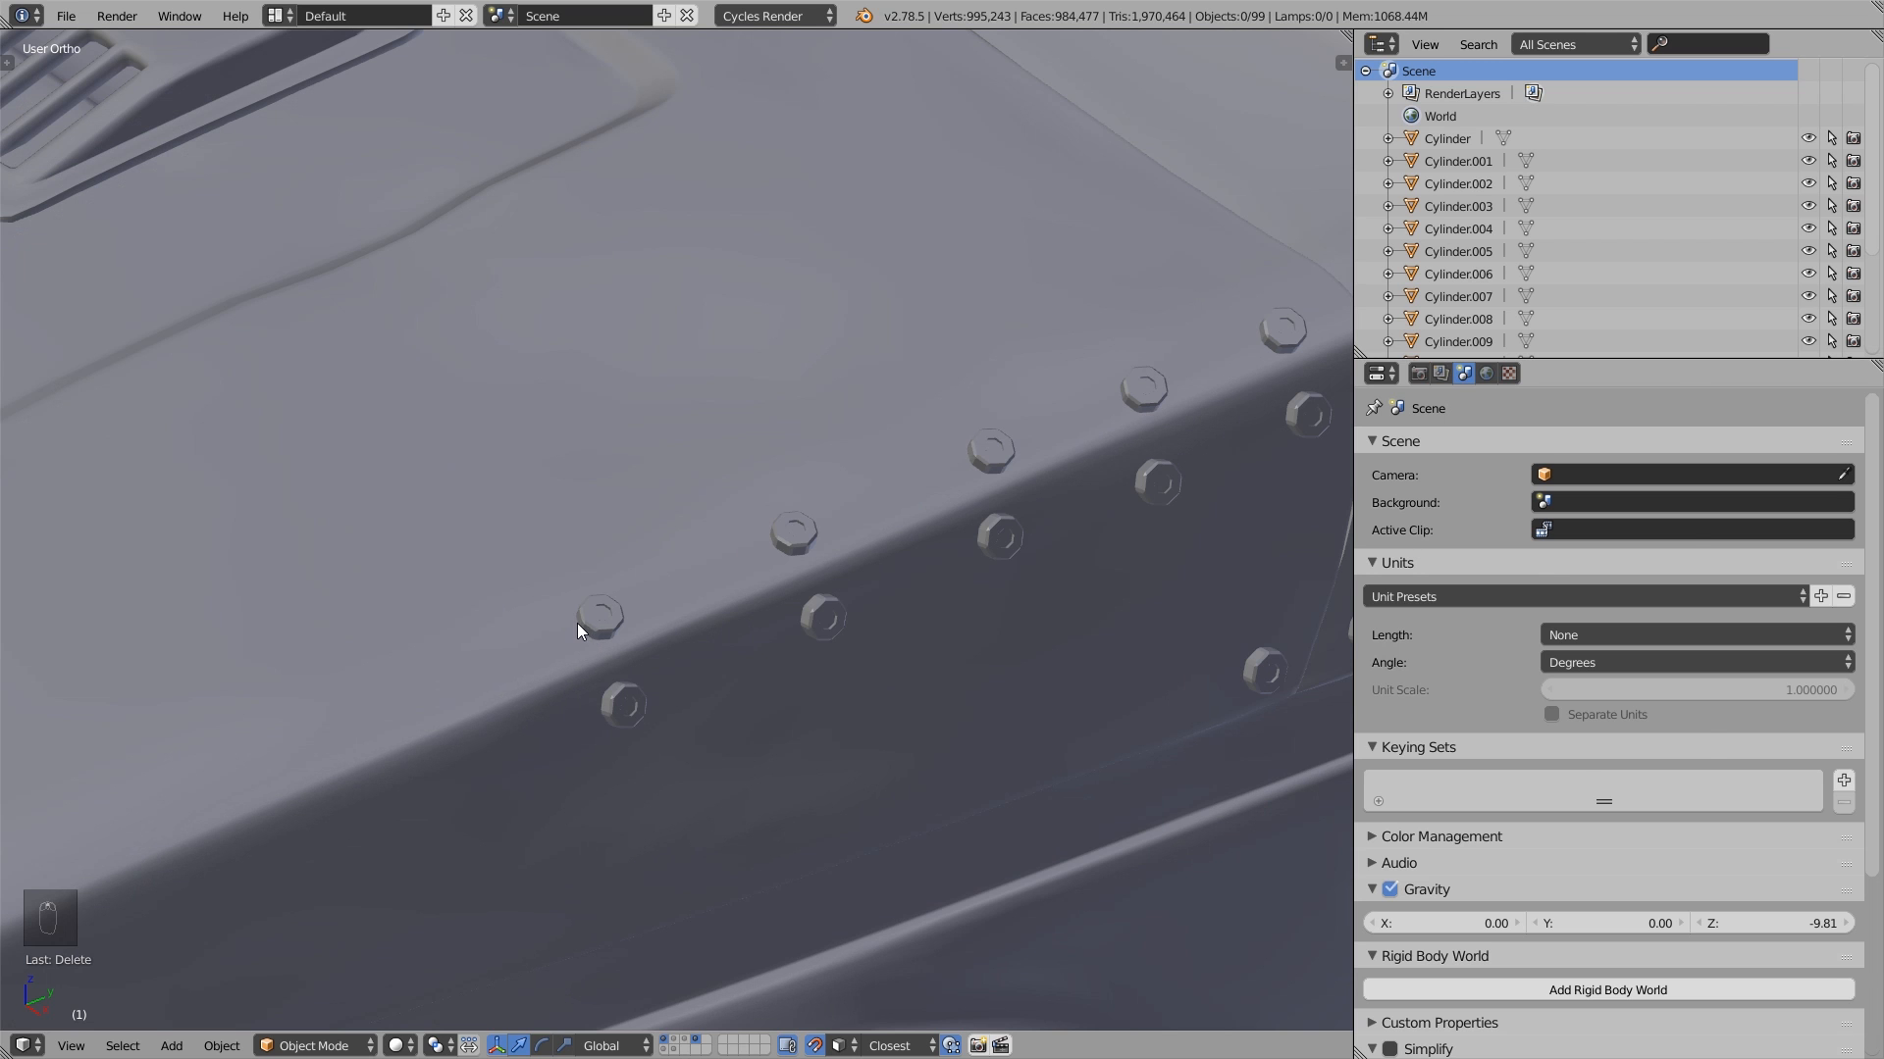
right_click(577, 622)
middle_click_drag(580, 634, 852, 587, "shift")
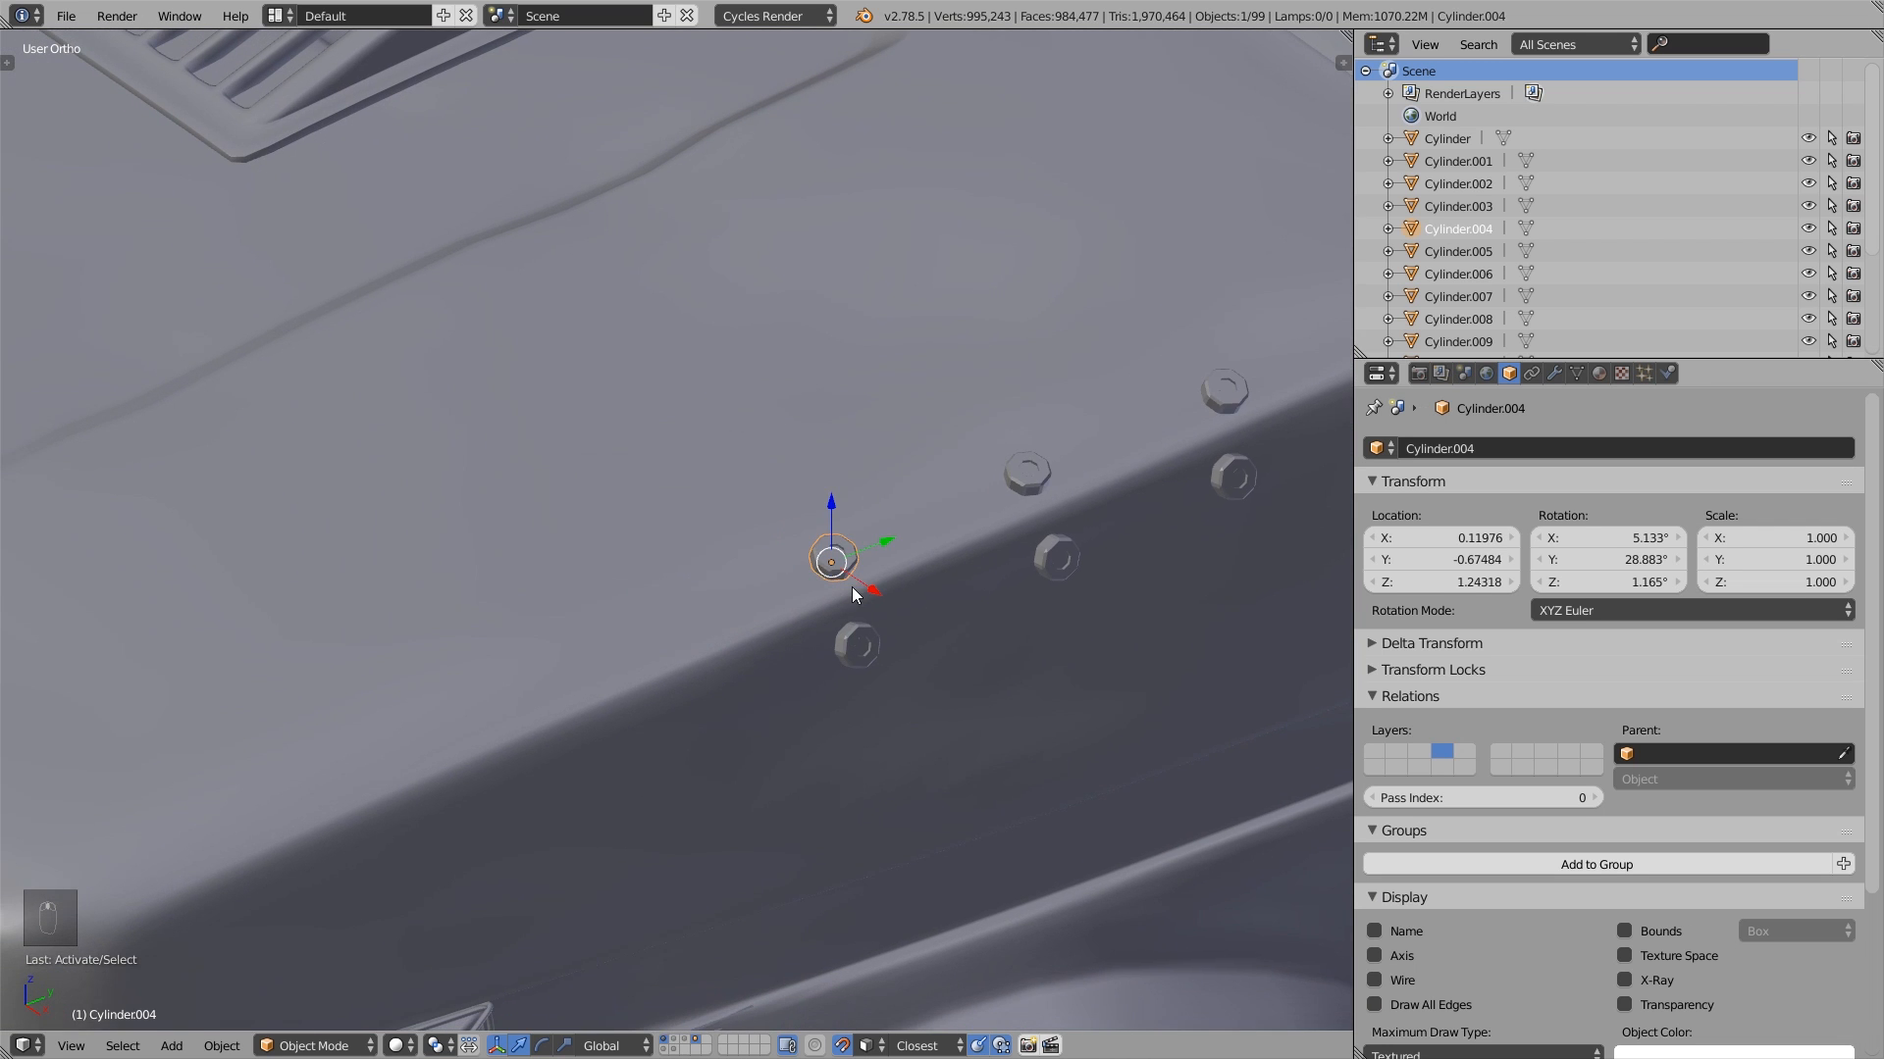
key("shift+d")
left_click(706, 540)
key("shift+d")
left_click(595, 613)
key("shift+d")
left_click(668, 664)
key("shift+d")
left_click(526, 728)
key("shift+d")
left_click(437, 675)
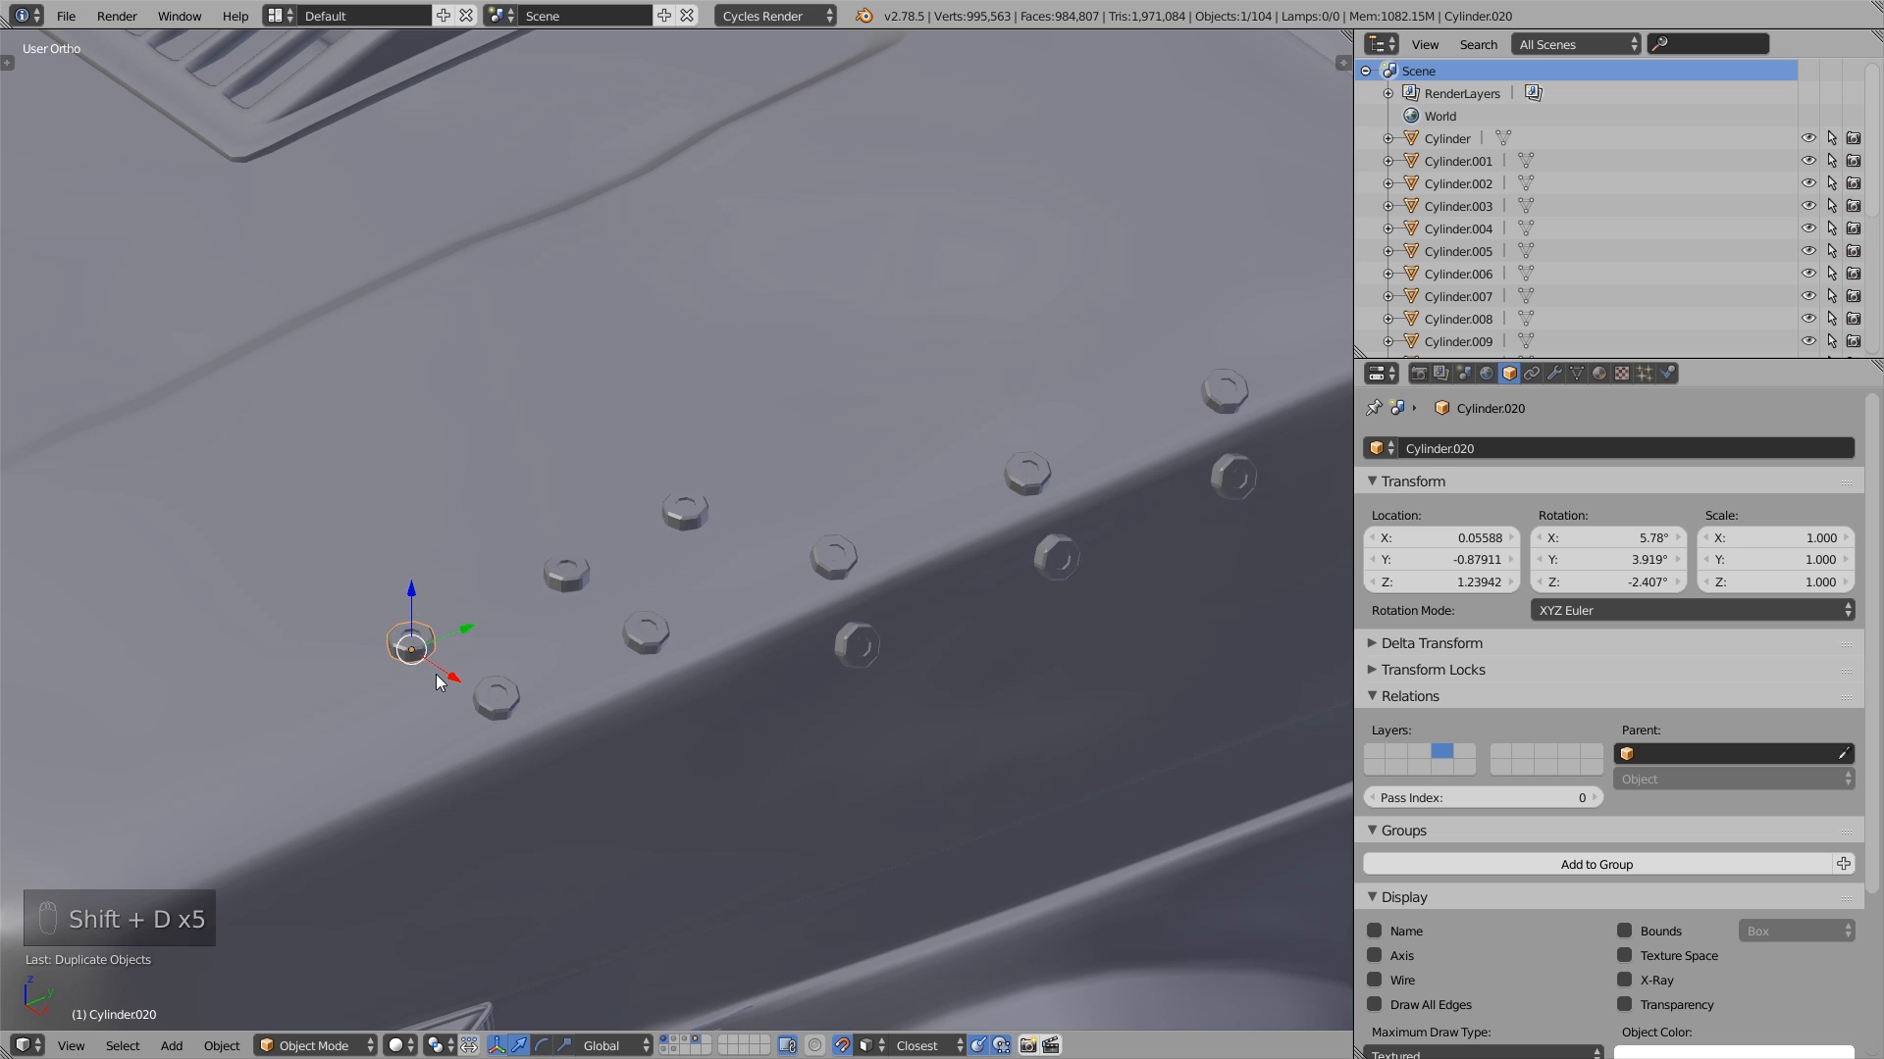
- Inspect the last independent duplicate in Edit Mode by selecting its recessed centre face, and return to Object Mode
scroll(438, 674, "down", 4)
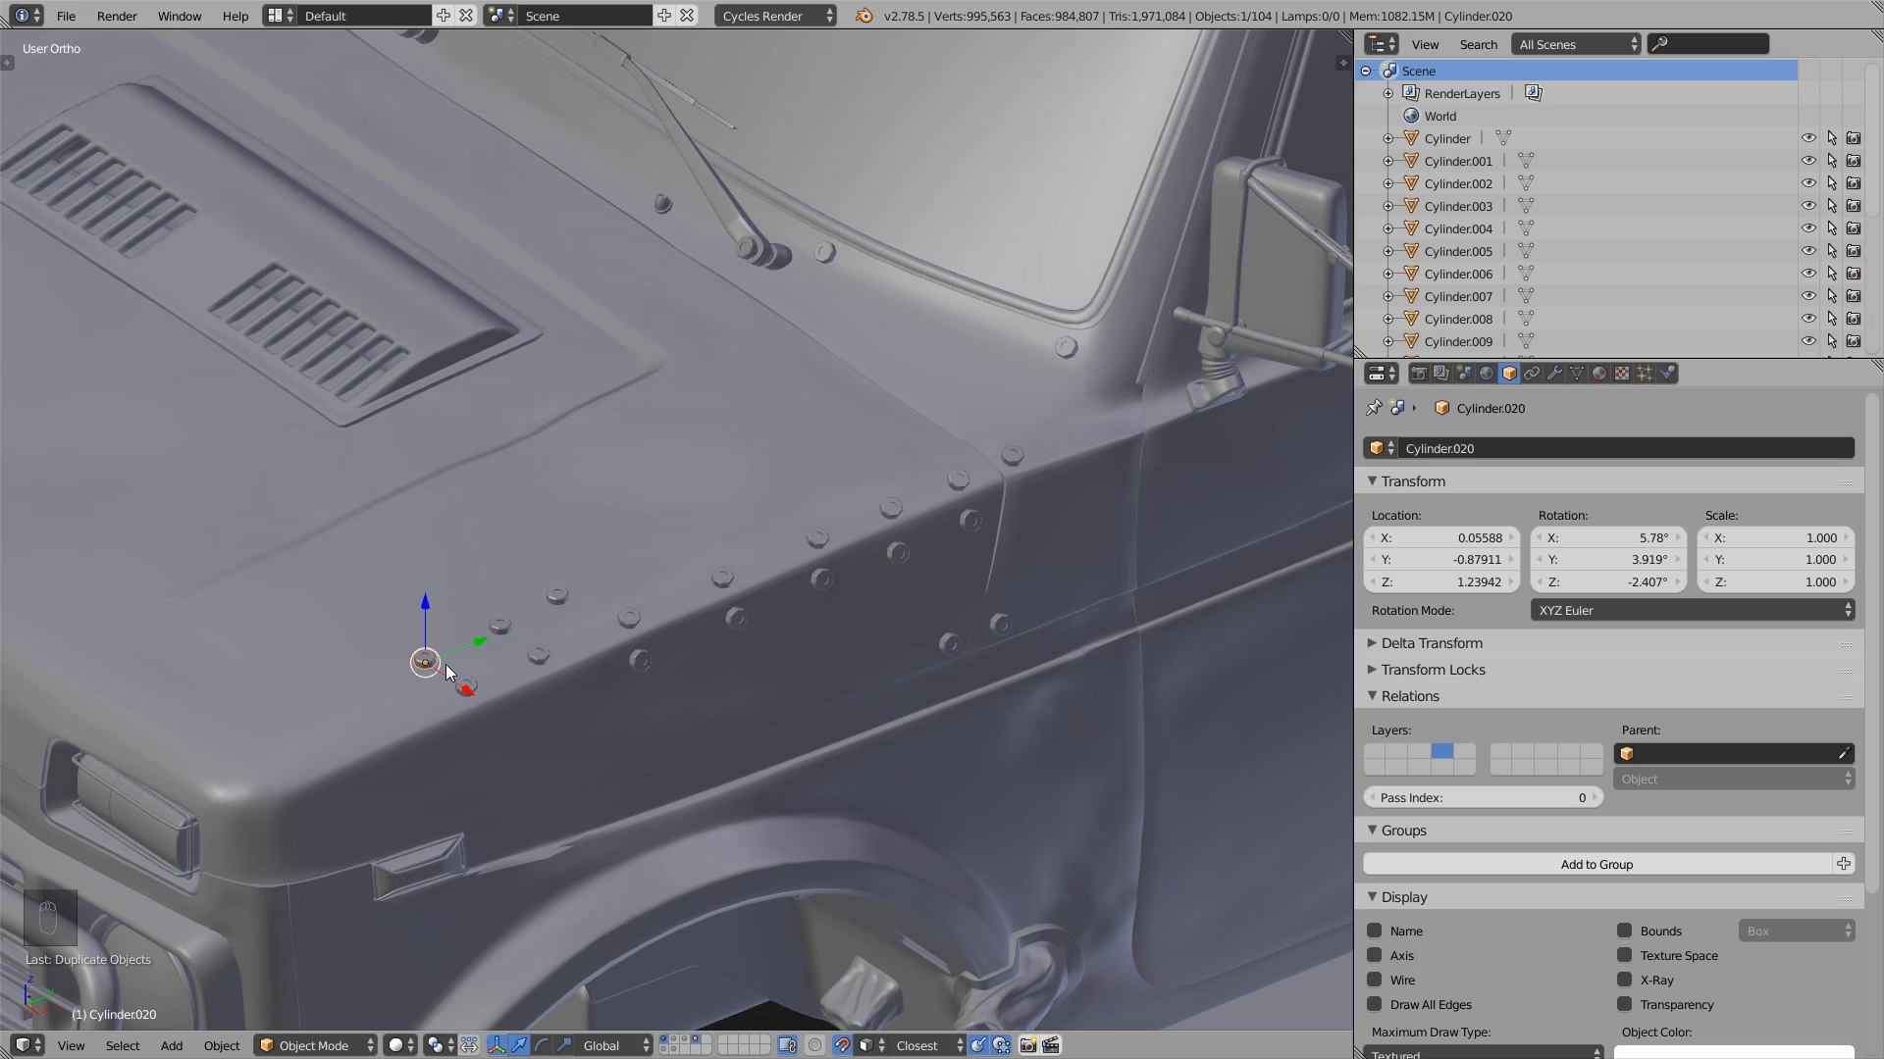
scroll(456, 662, "up", 5)
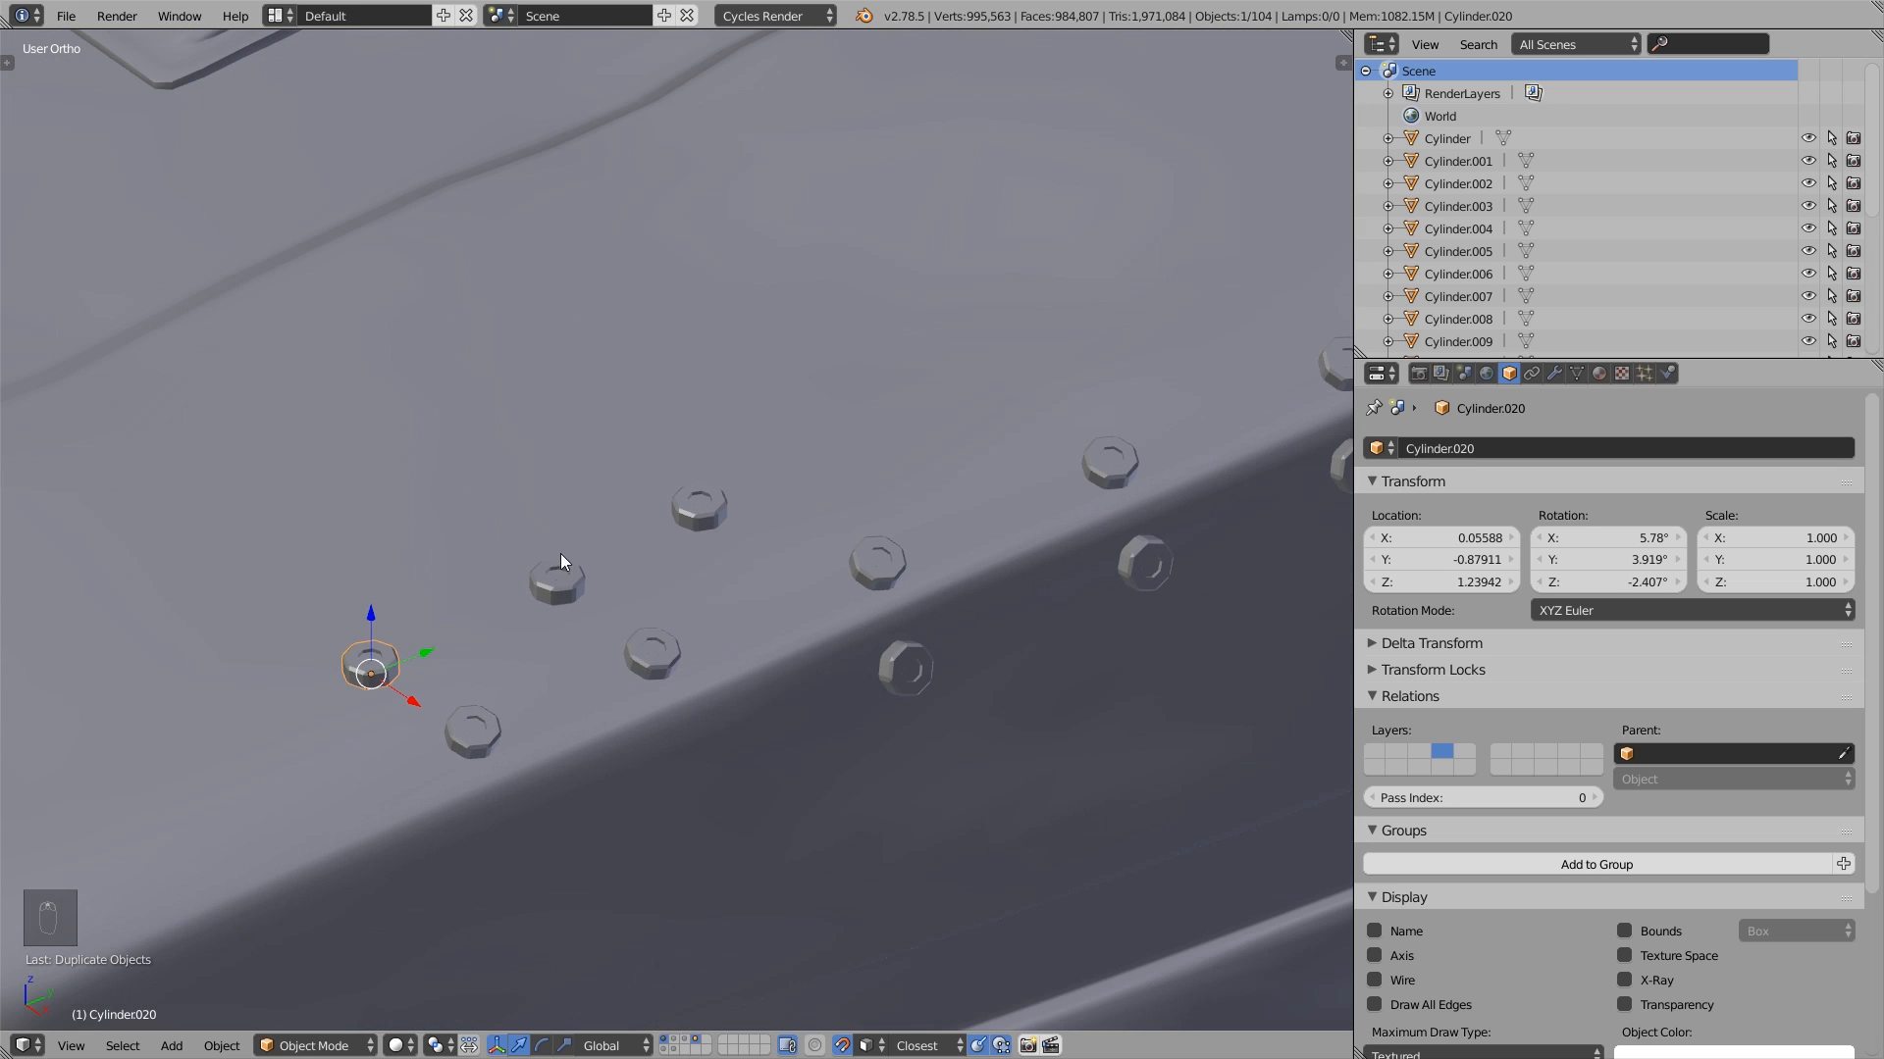
key("Tab")
scroll(422, 669, "up", 5)
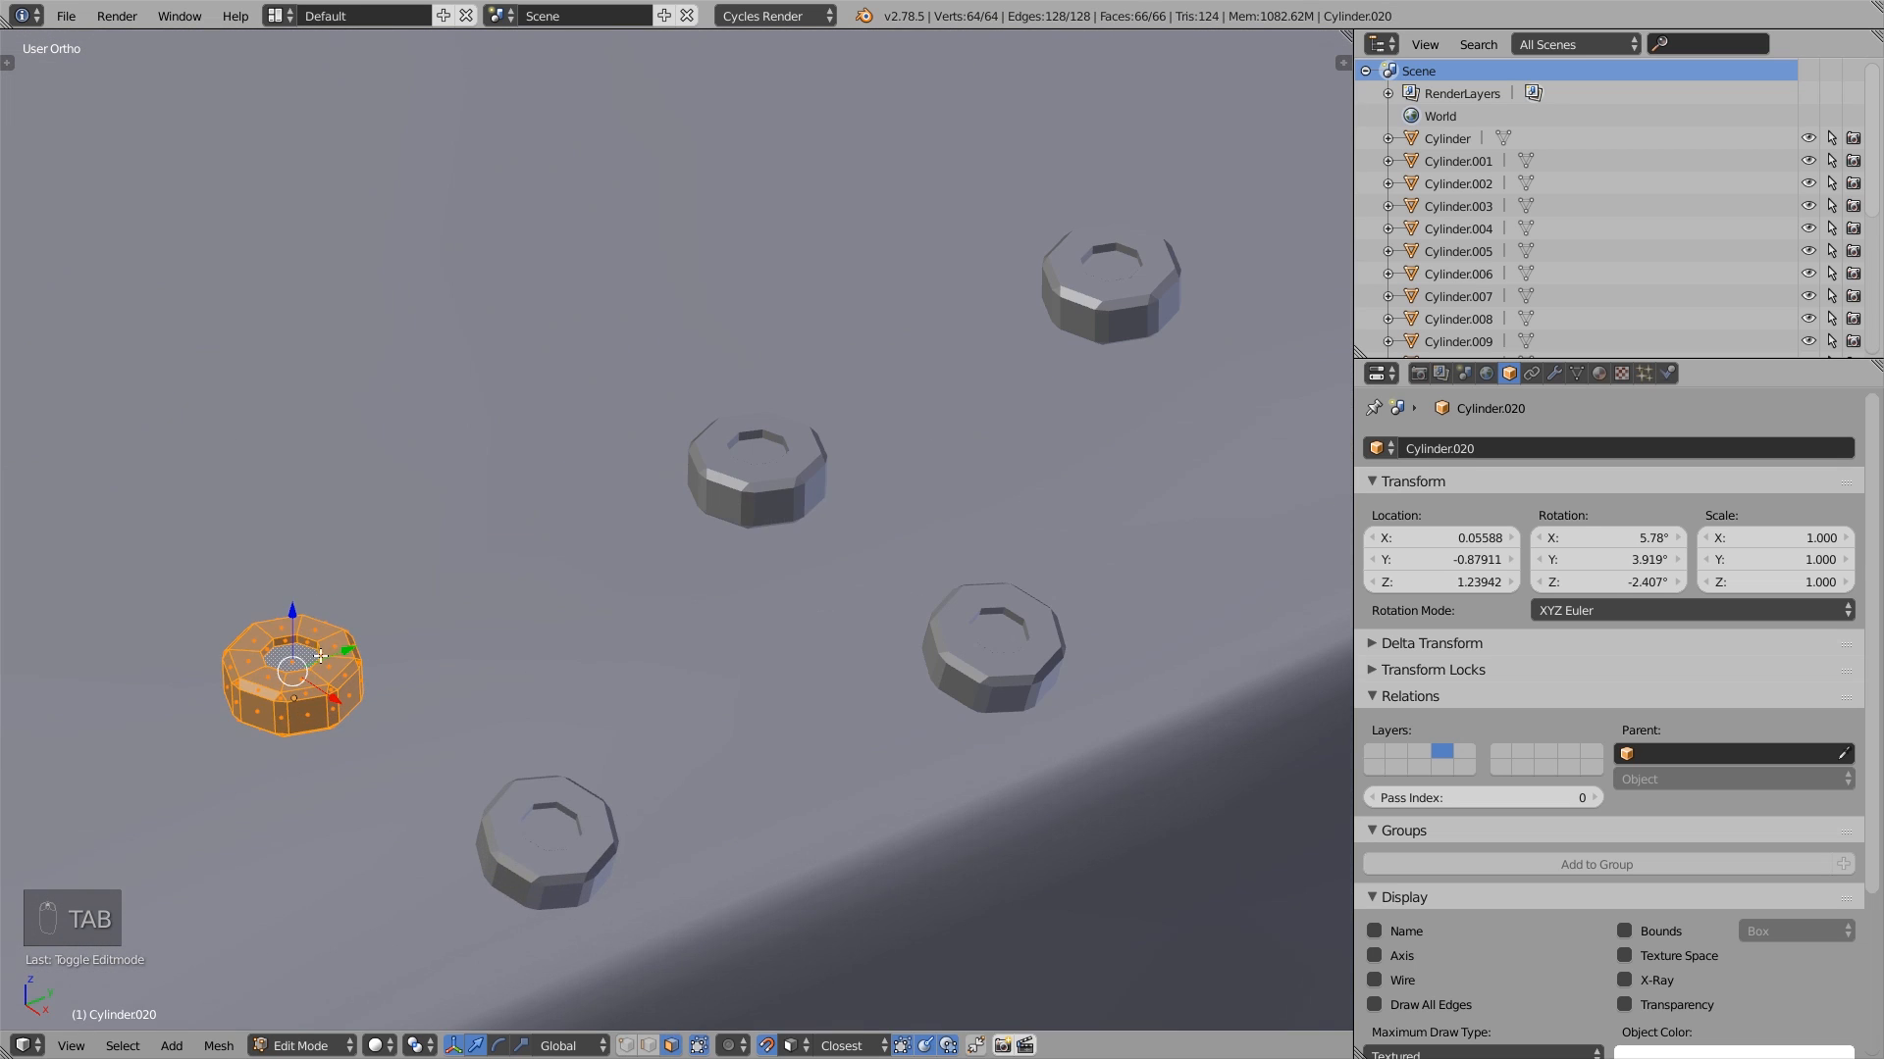
right_click(290, 648)
key("g")
left_click(290, 646)
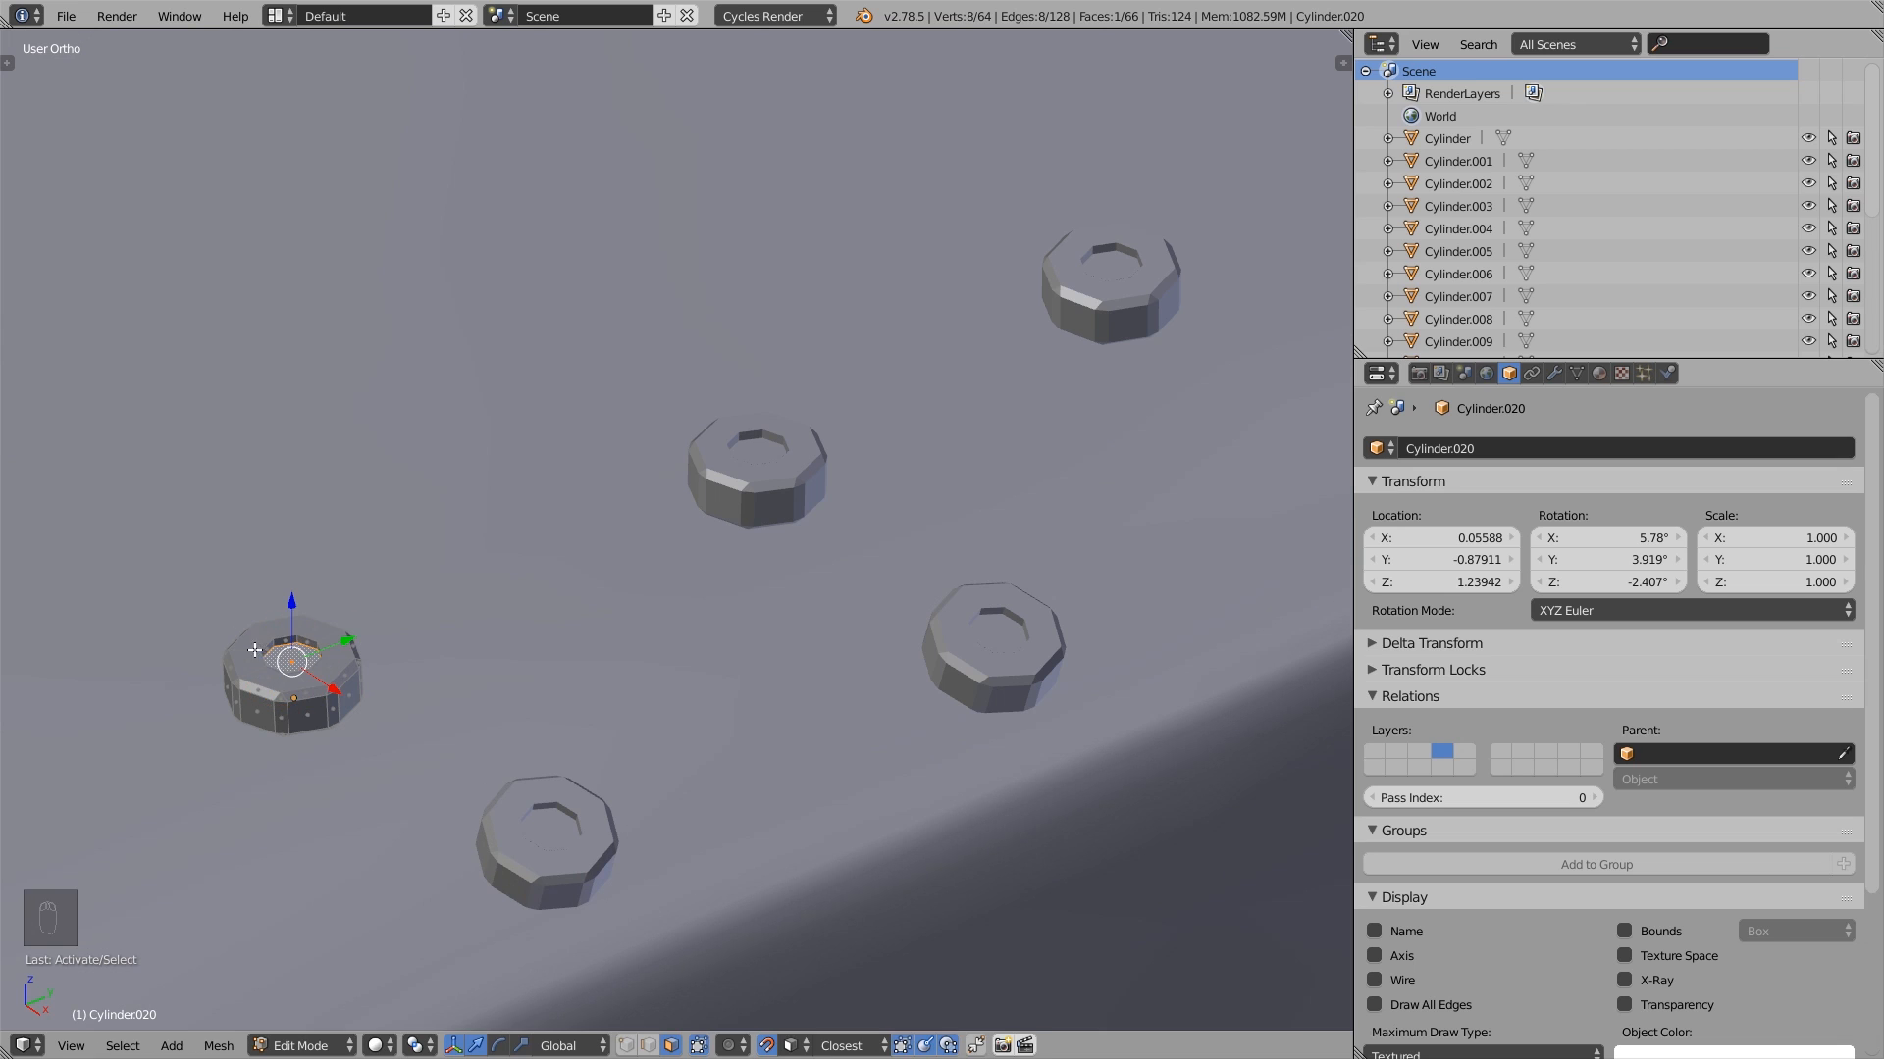
scroll(1185, 312, "down", 2)
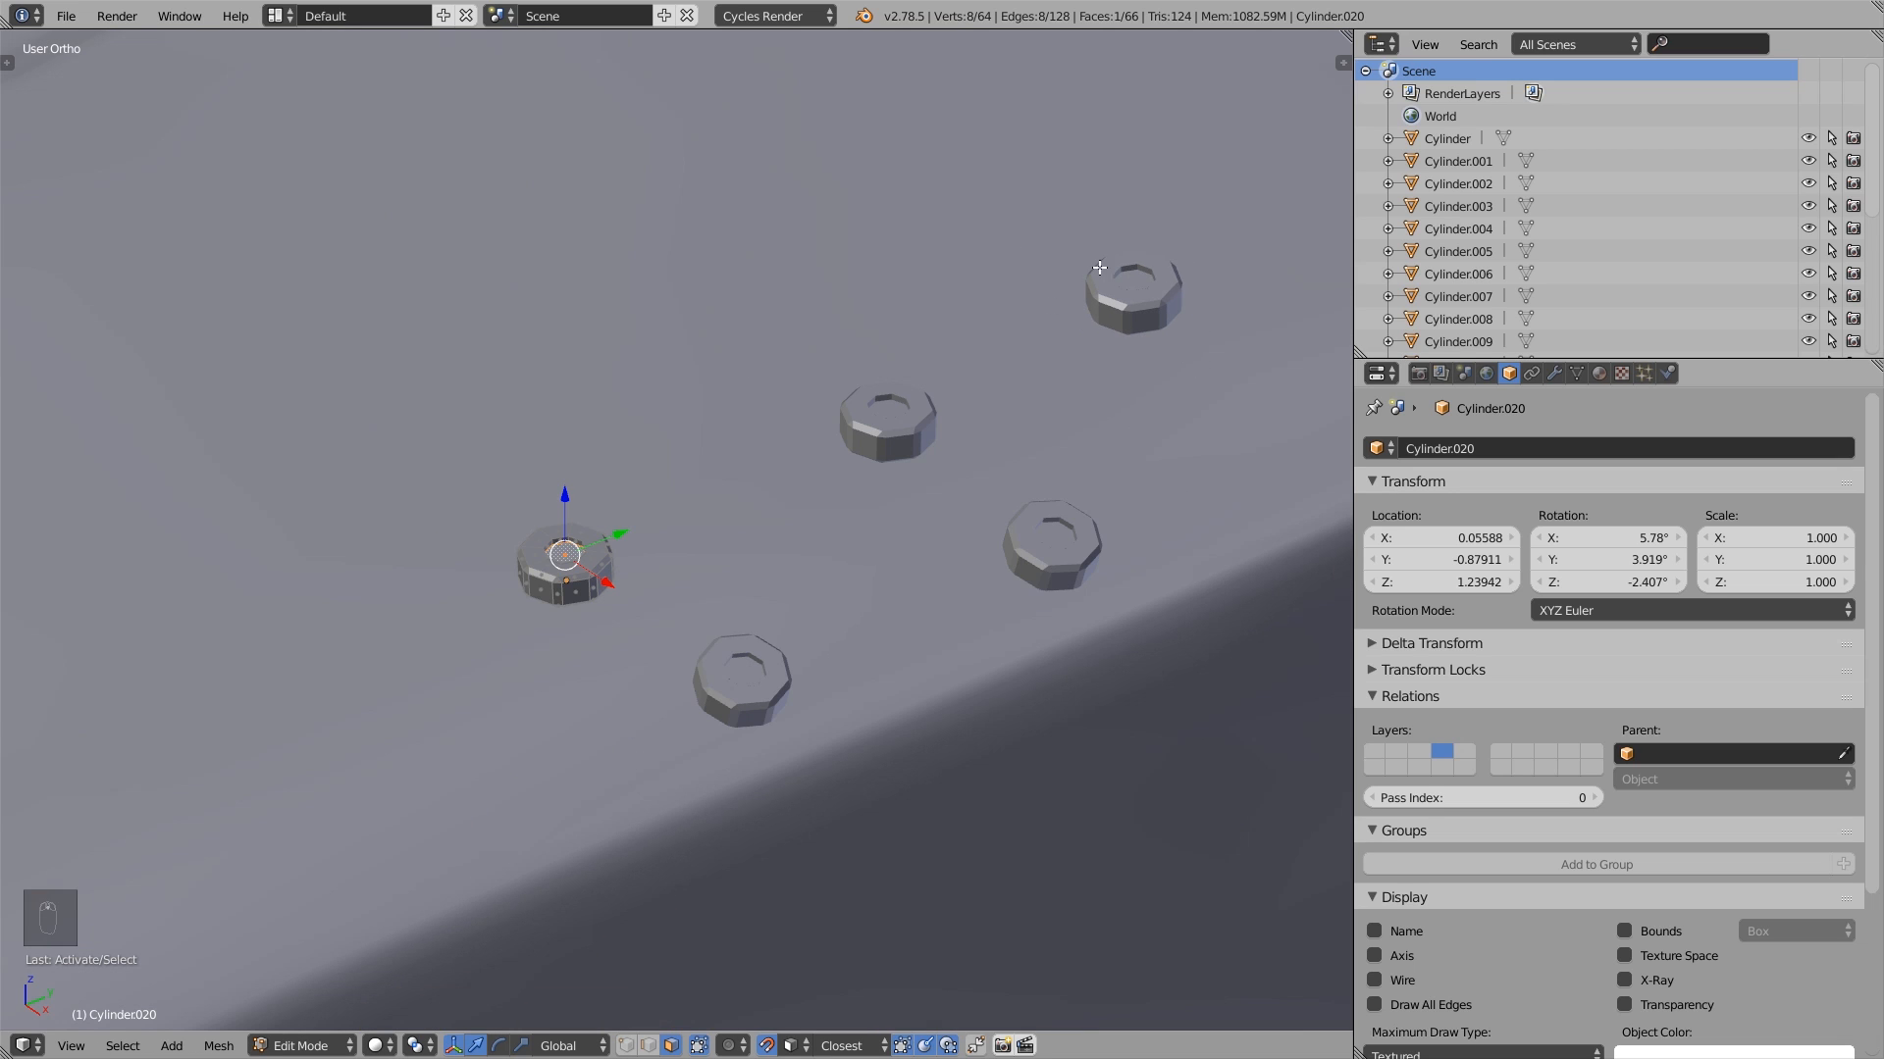
middle_click_drag(904, 512, 734, 539, "shift")
key("Tab")
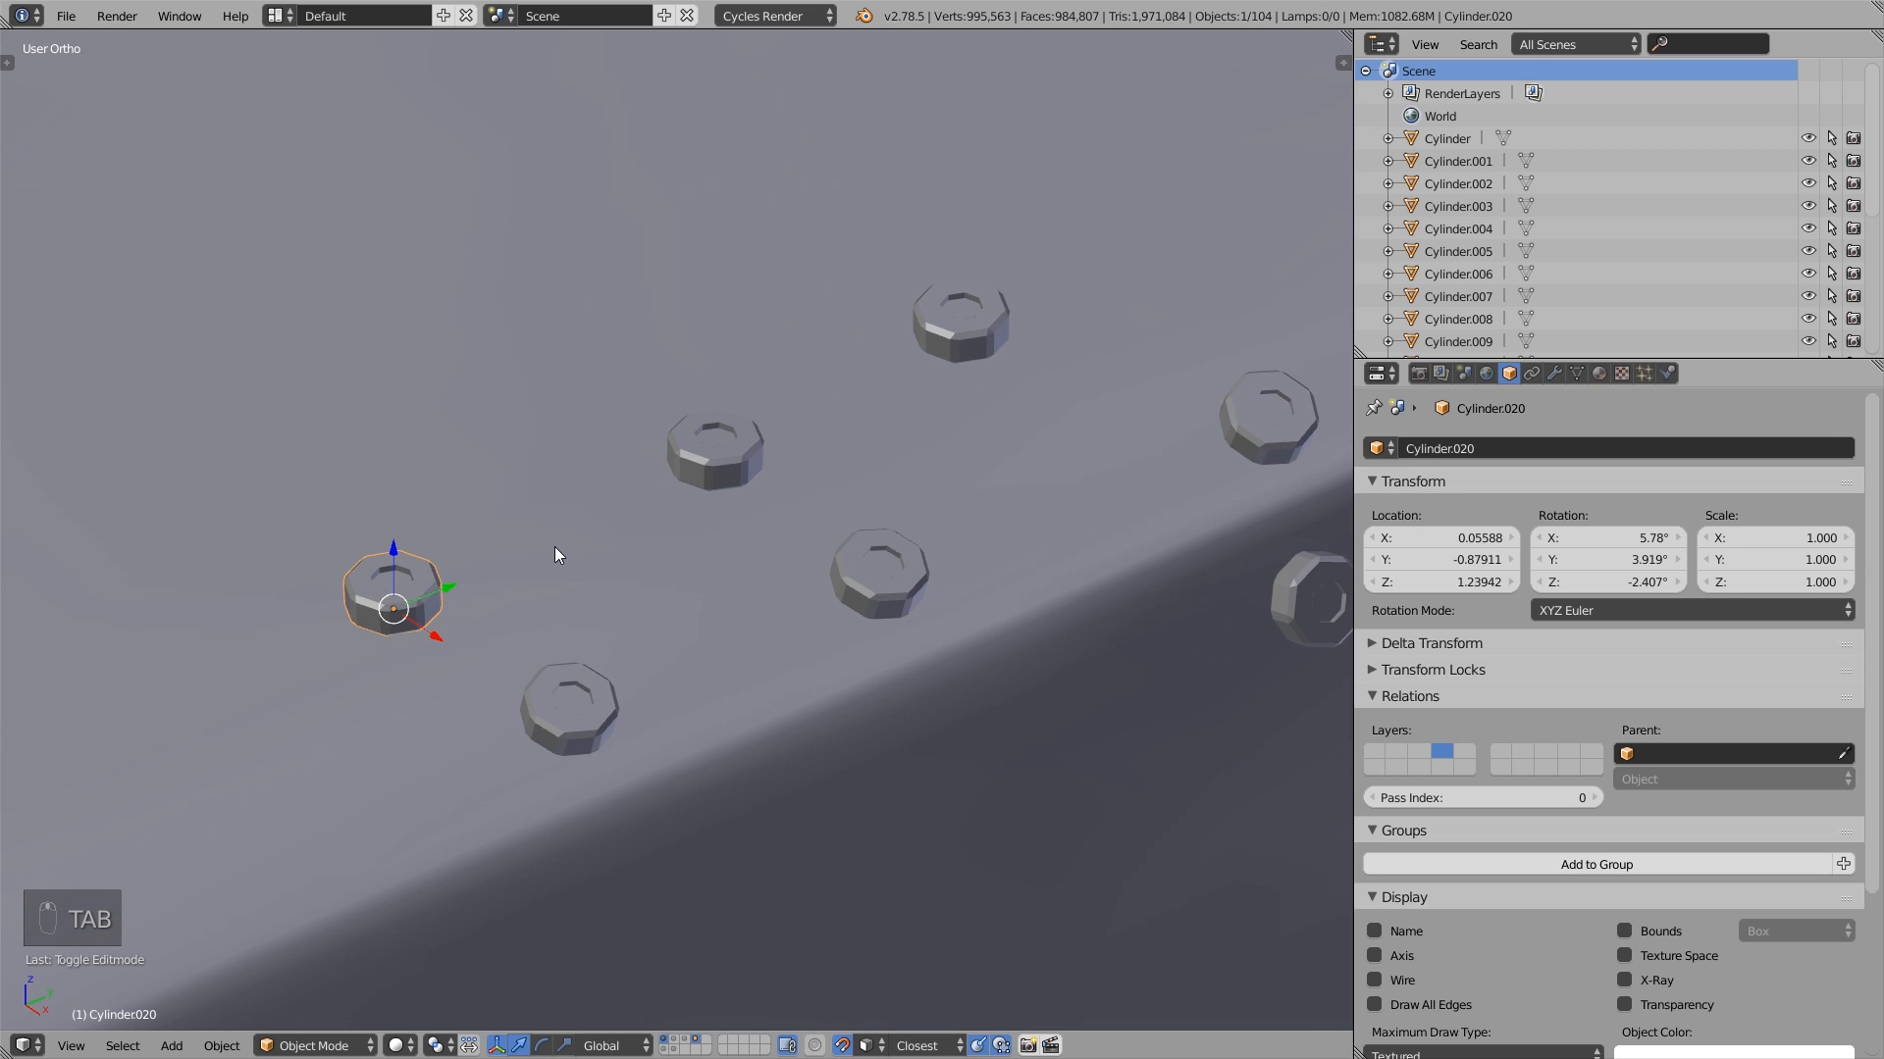
- Place a linked duplicate of an upper hood-edge bolt further inward on the hood, at about X 0.047, Y -0.568, Z 1.261
scroll(555, 547, "down", 3)
middle_click_drag(575, 517, 562, 575, "shift")
middle_click_drag(761, 589, 352, 742, "shift")
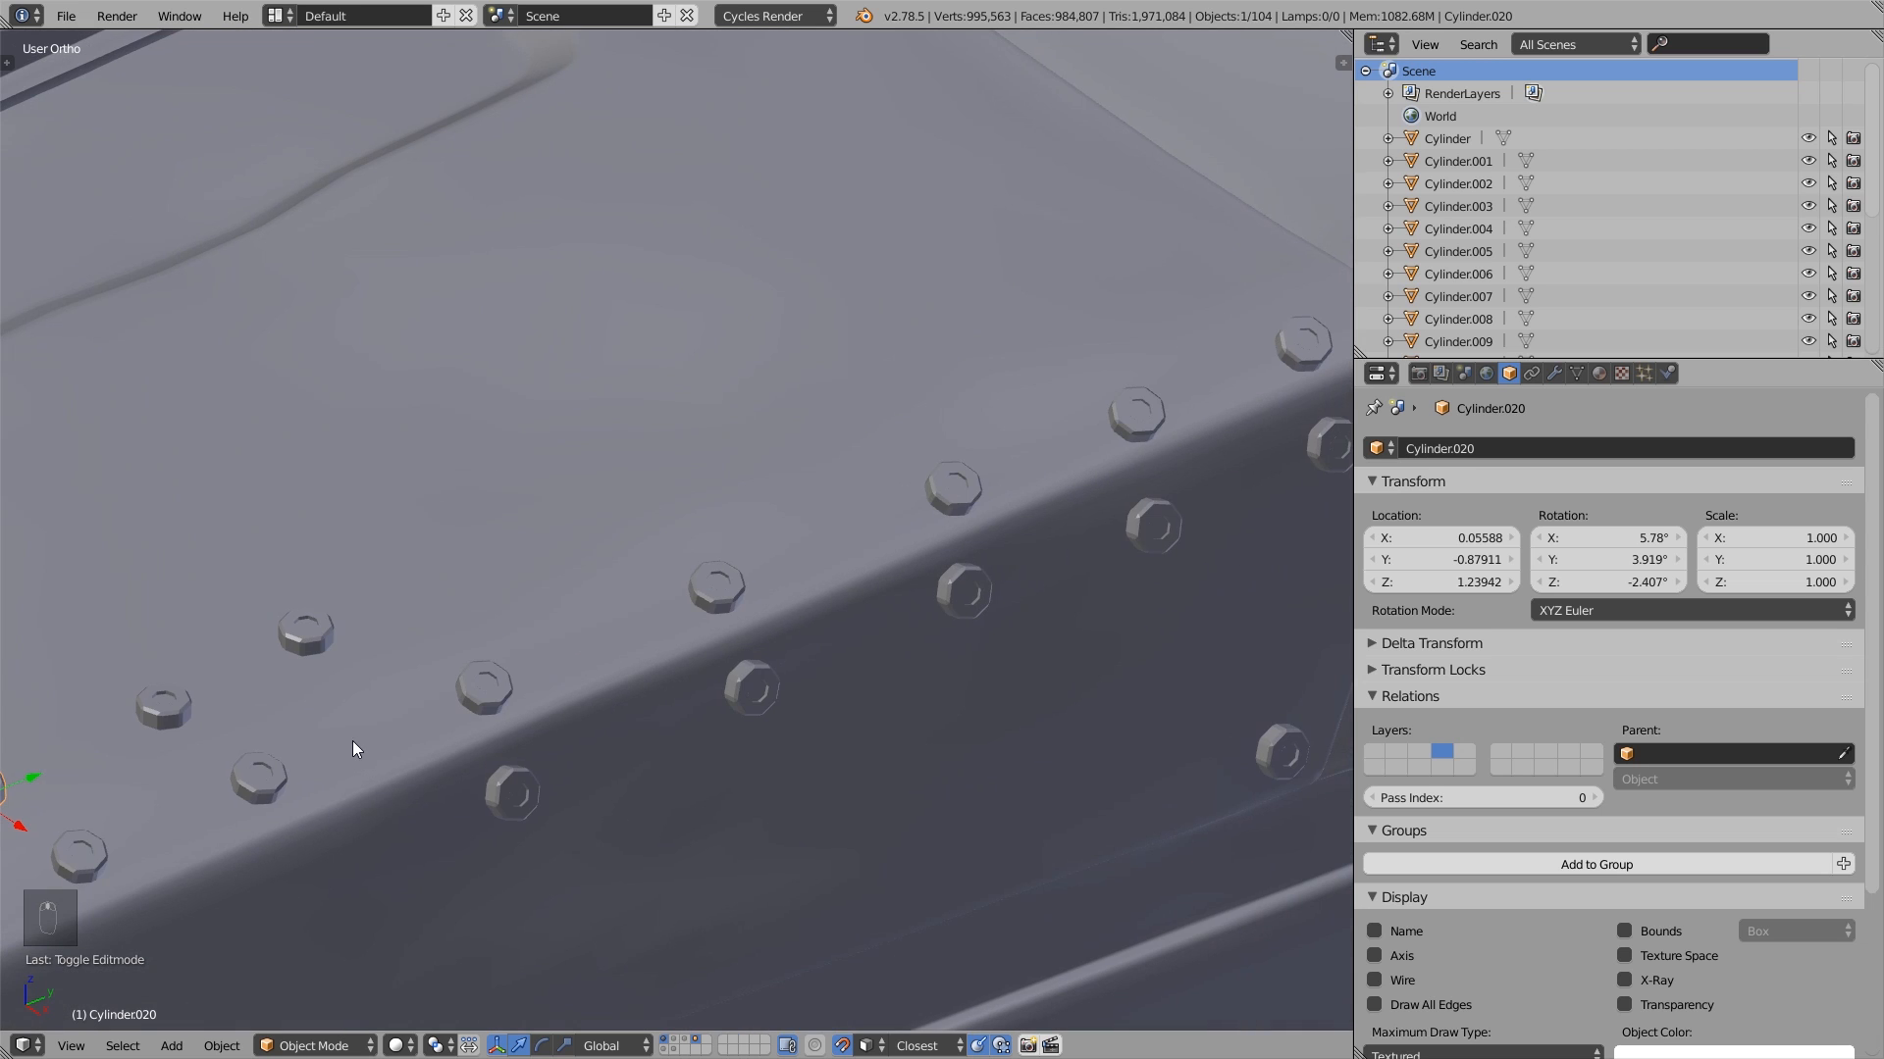
right_click(714, 586)
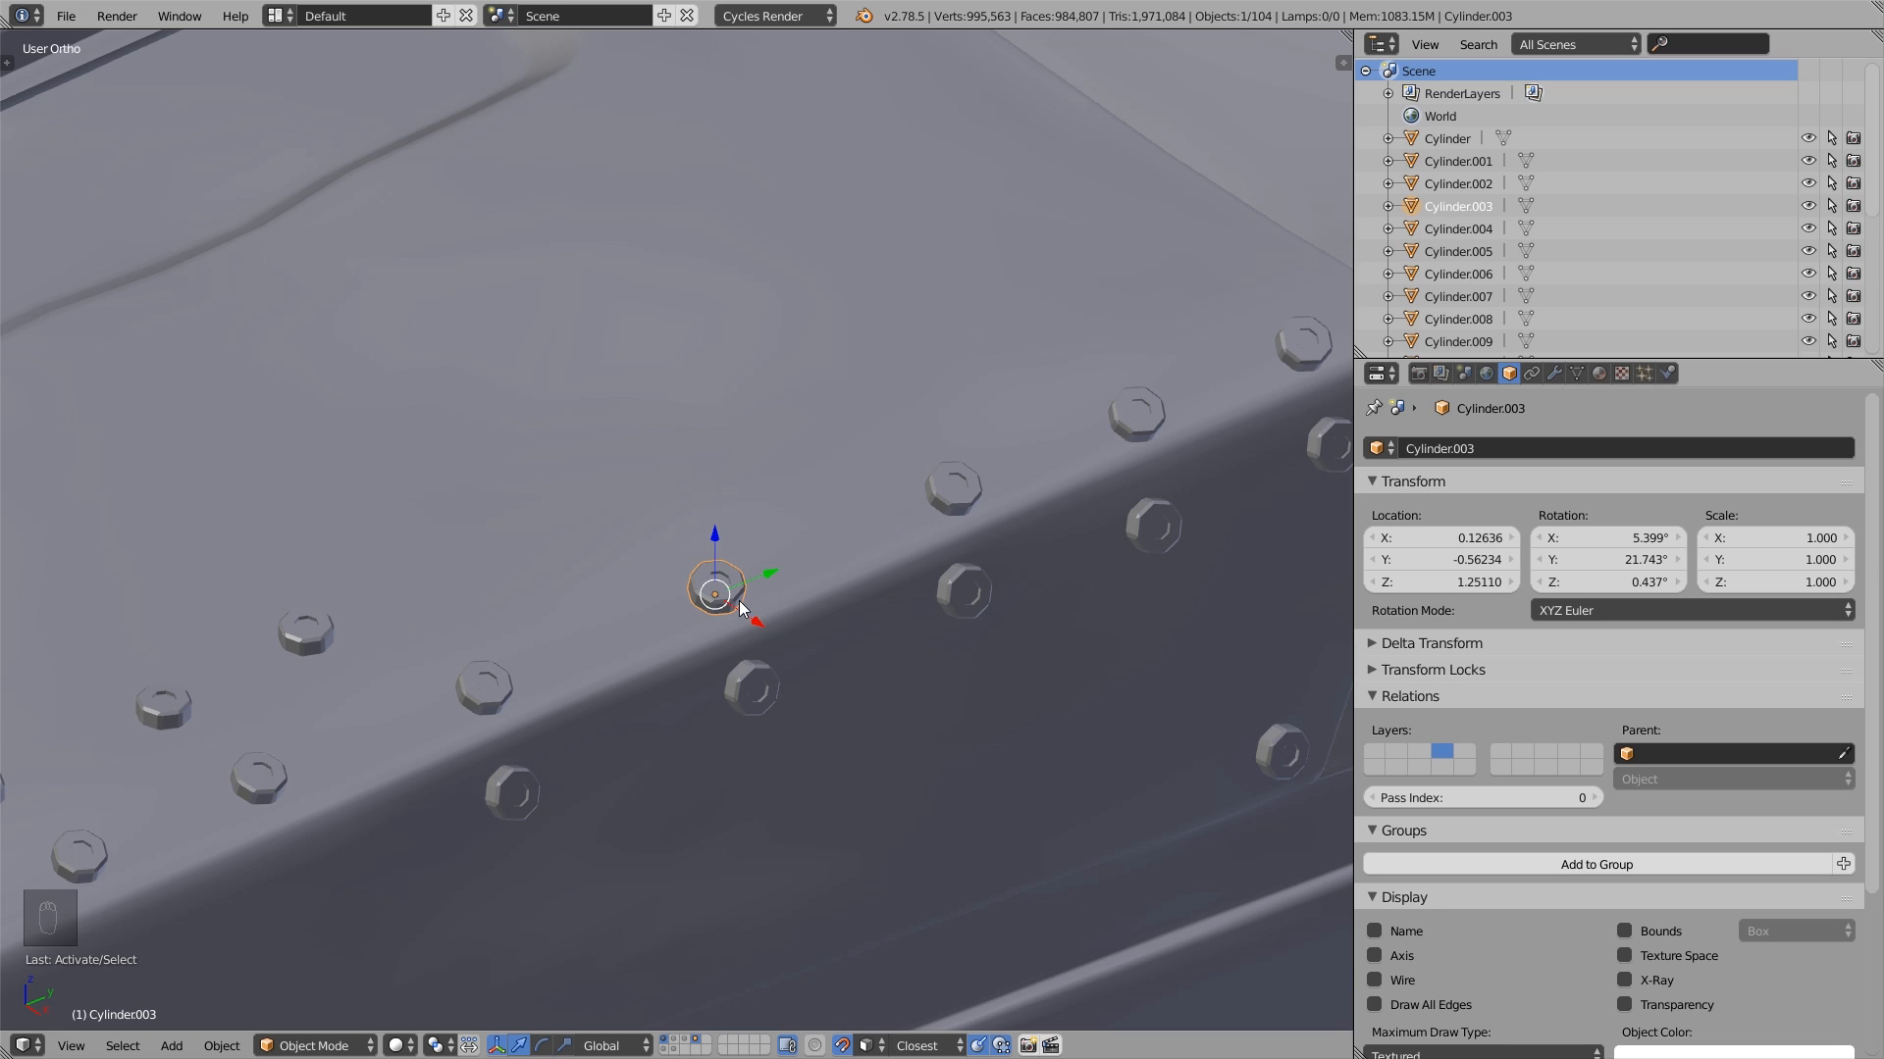
key("alt+d")
left_click(662, 535)
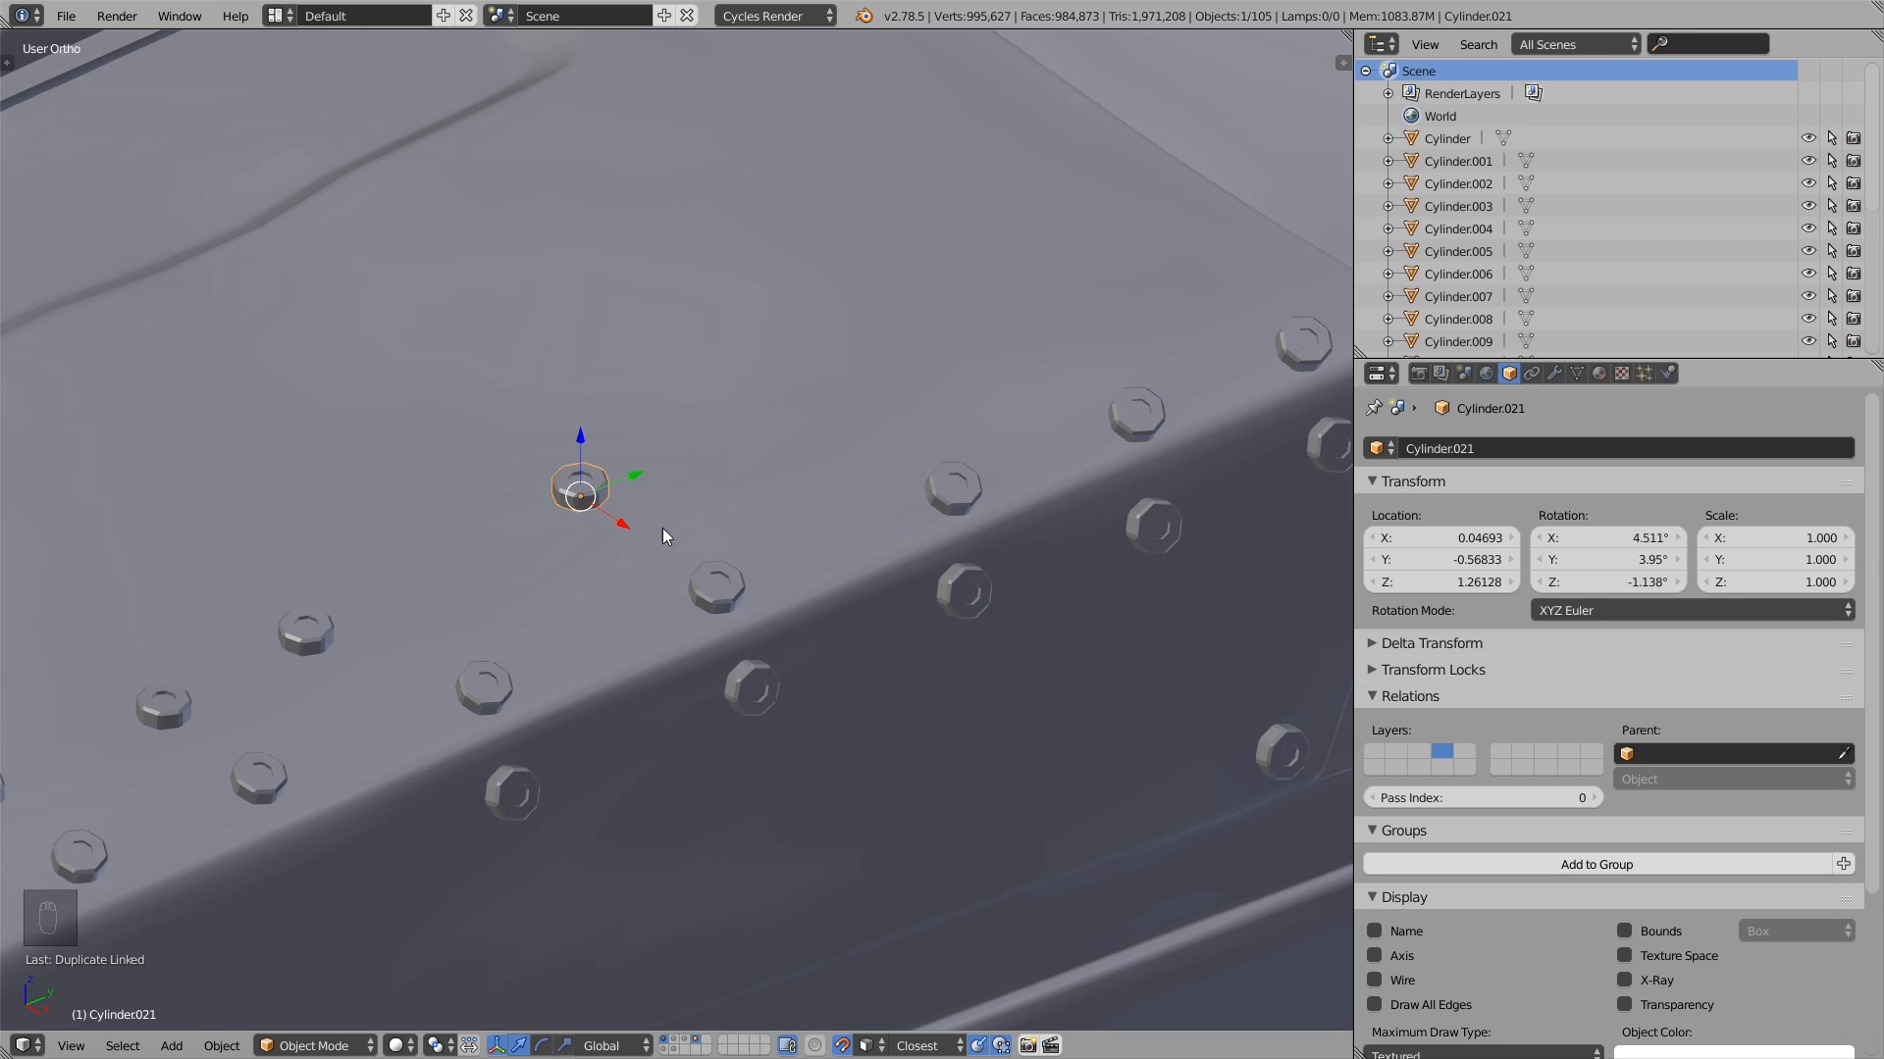
- Examine in Edit Mode which bolts share the linked duplicate's mesh, and return to Object Mode
scroll(800, 589, "down", 2)
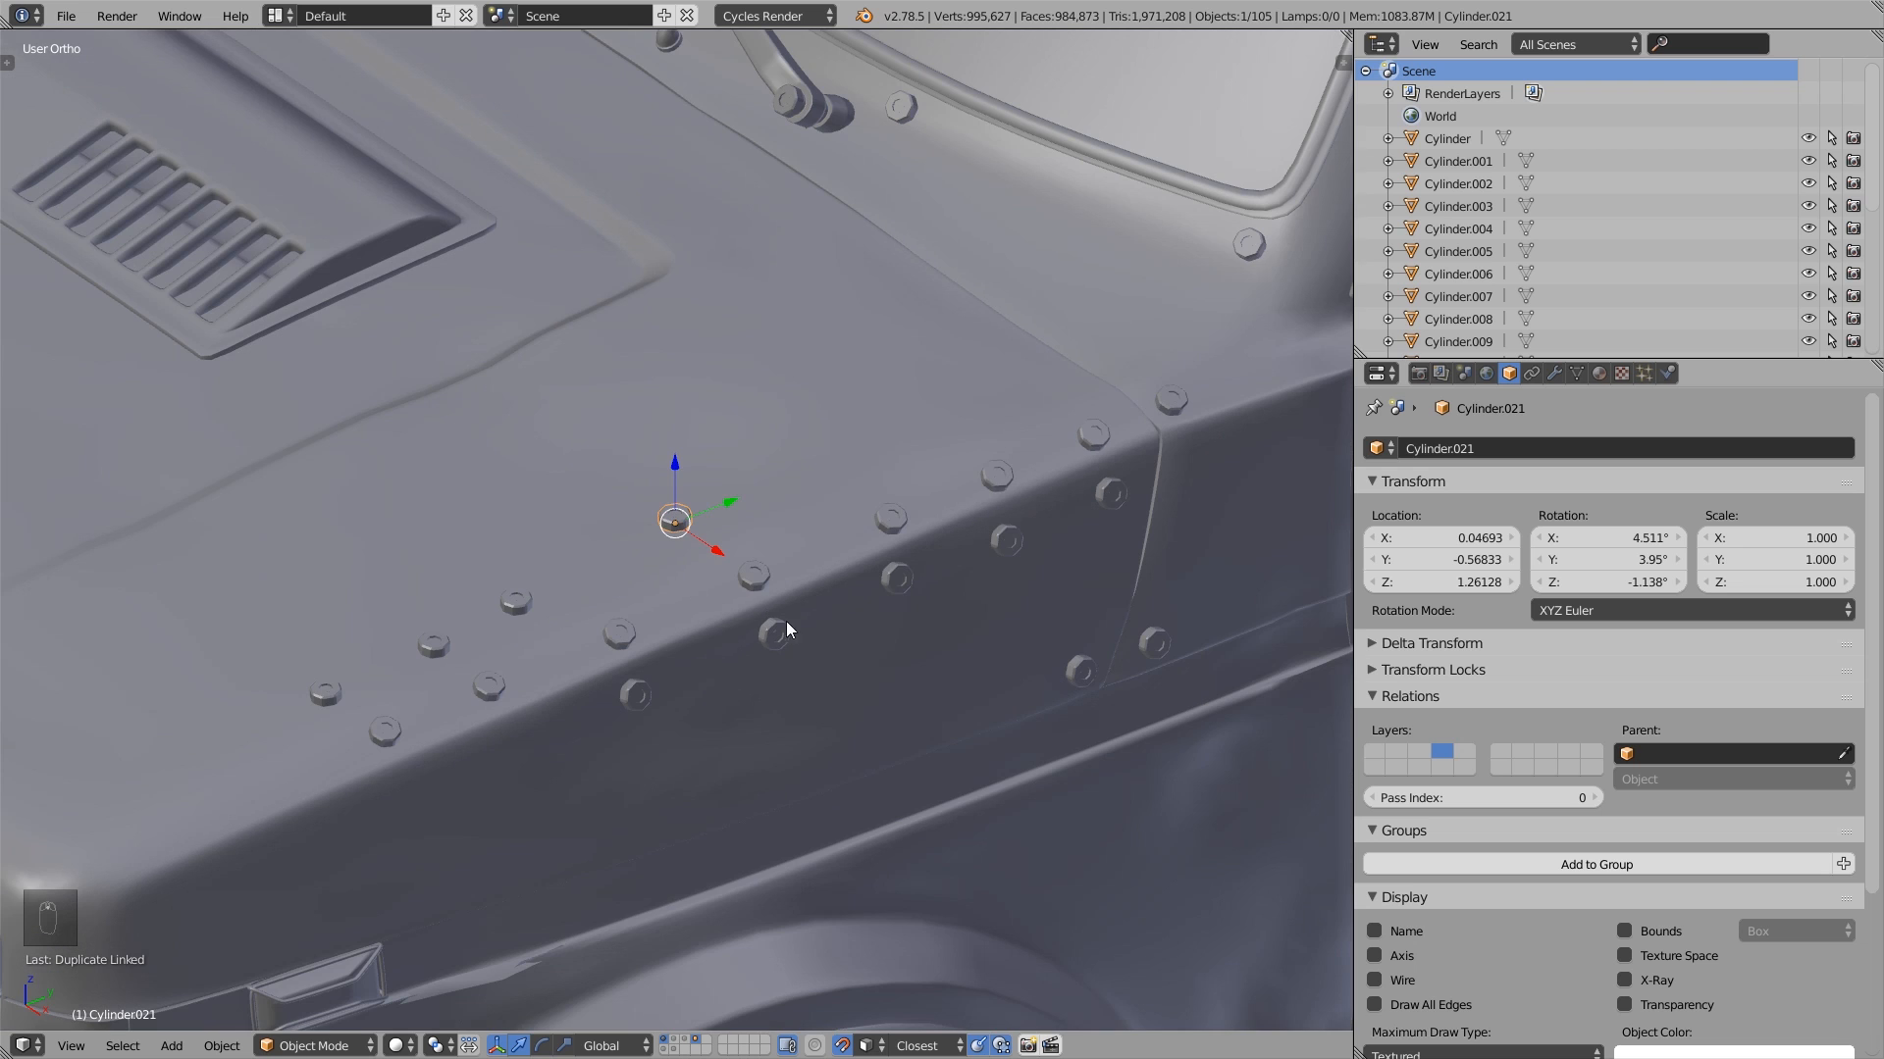
scroll(743, 560, "up", 5)
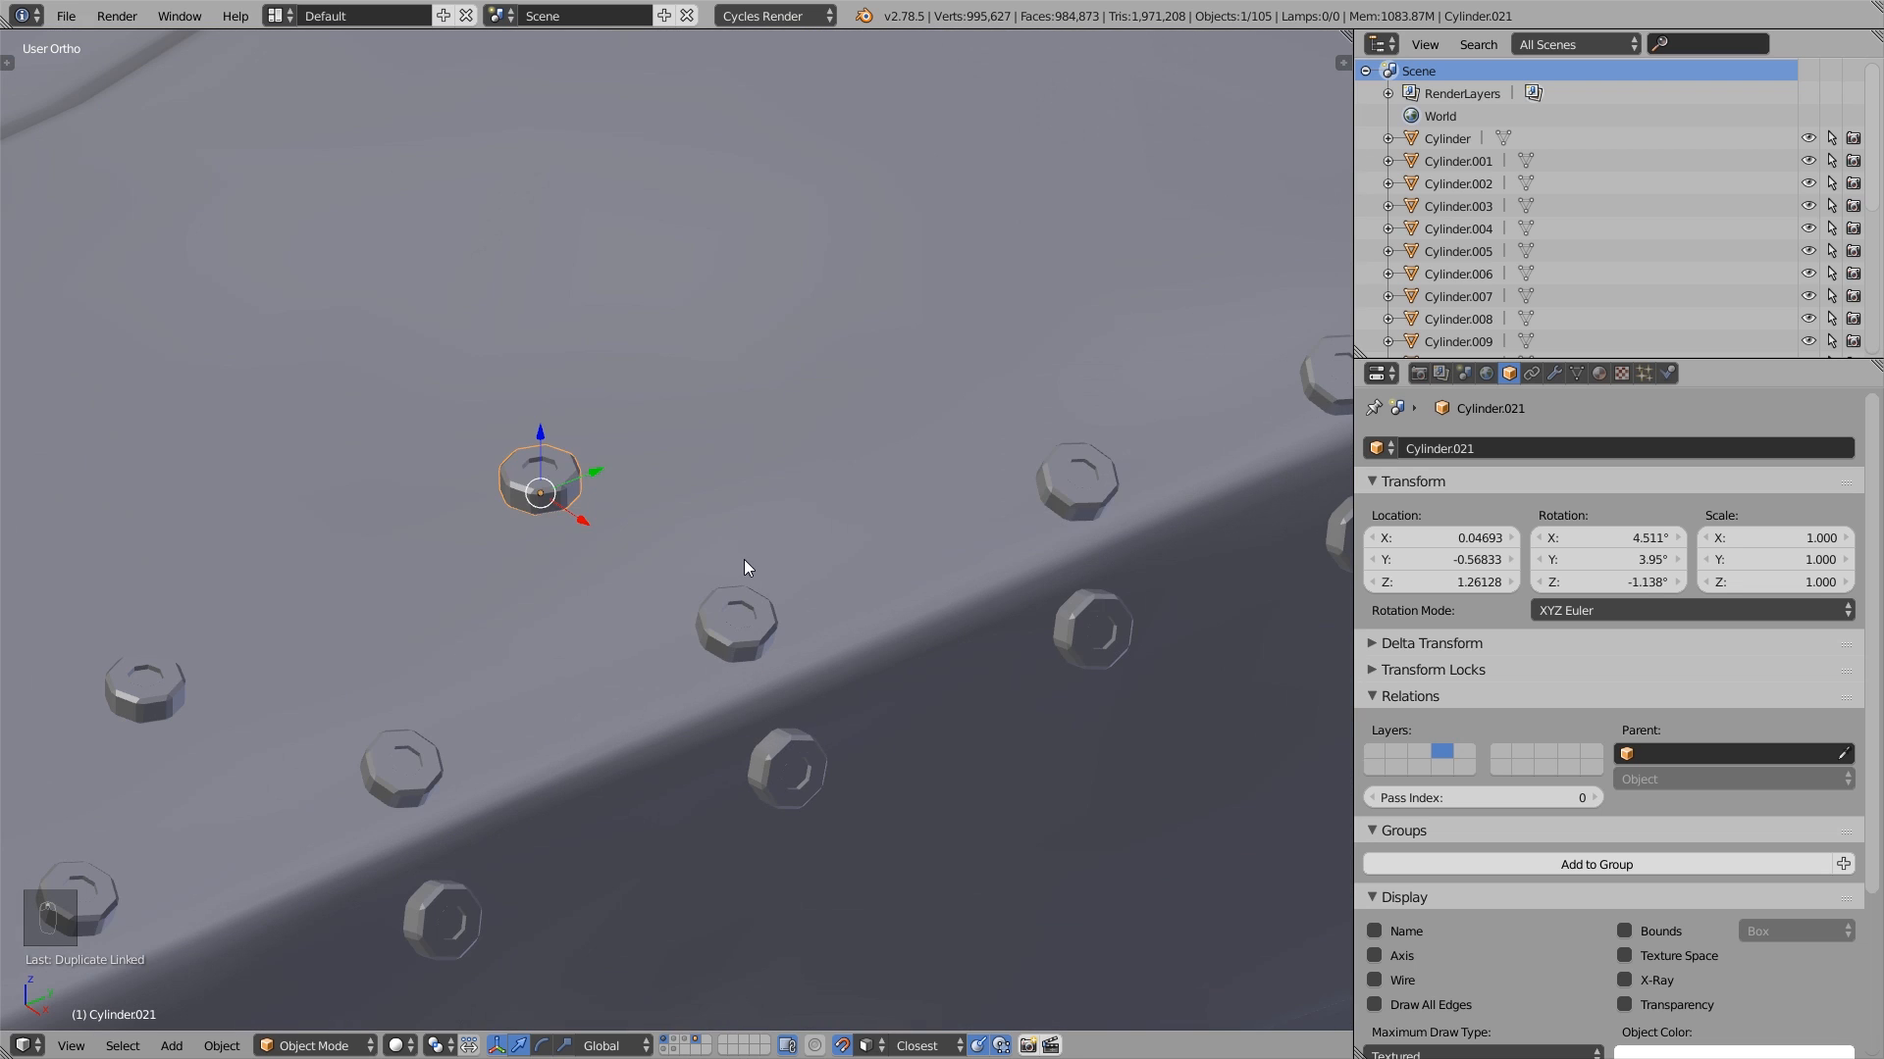
key("Tab")
scroll(897, 559, "down", 2)
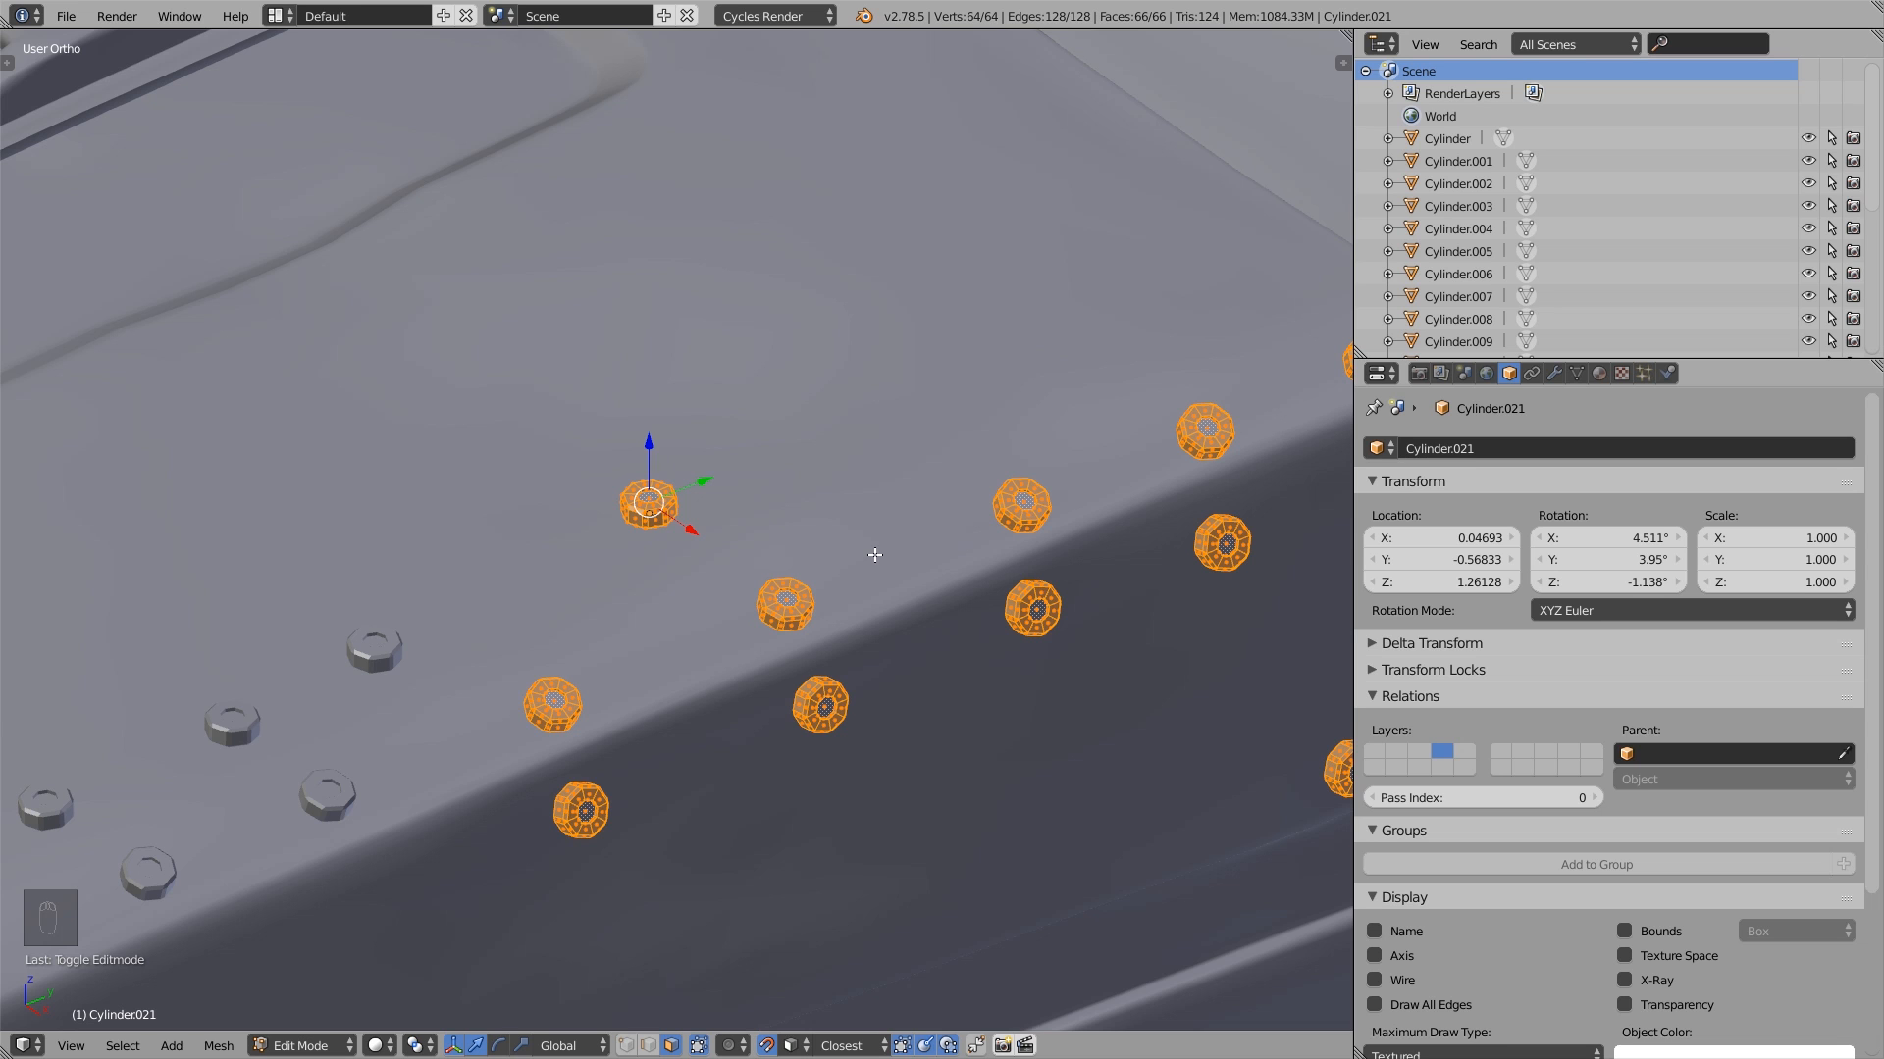
key("Tab")
scroll(1042, 472, "down", 3)
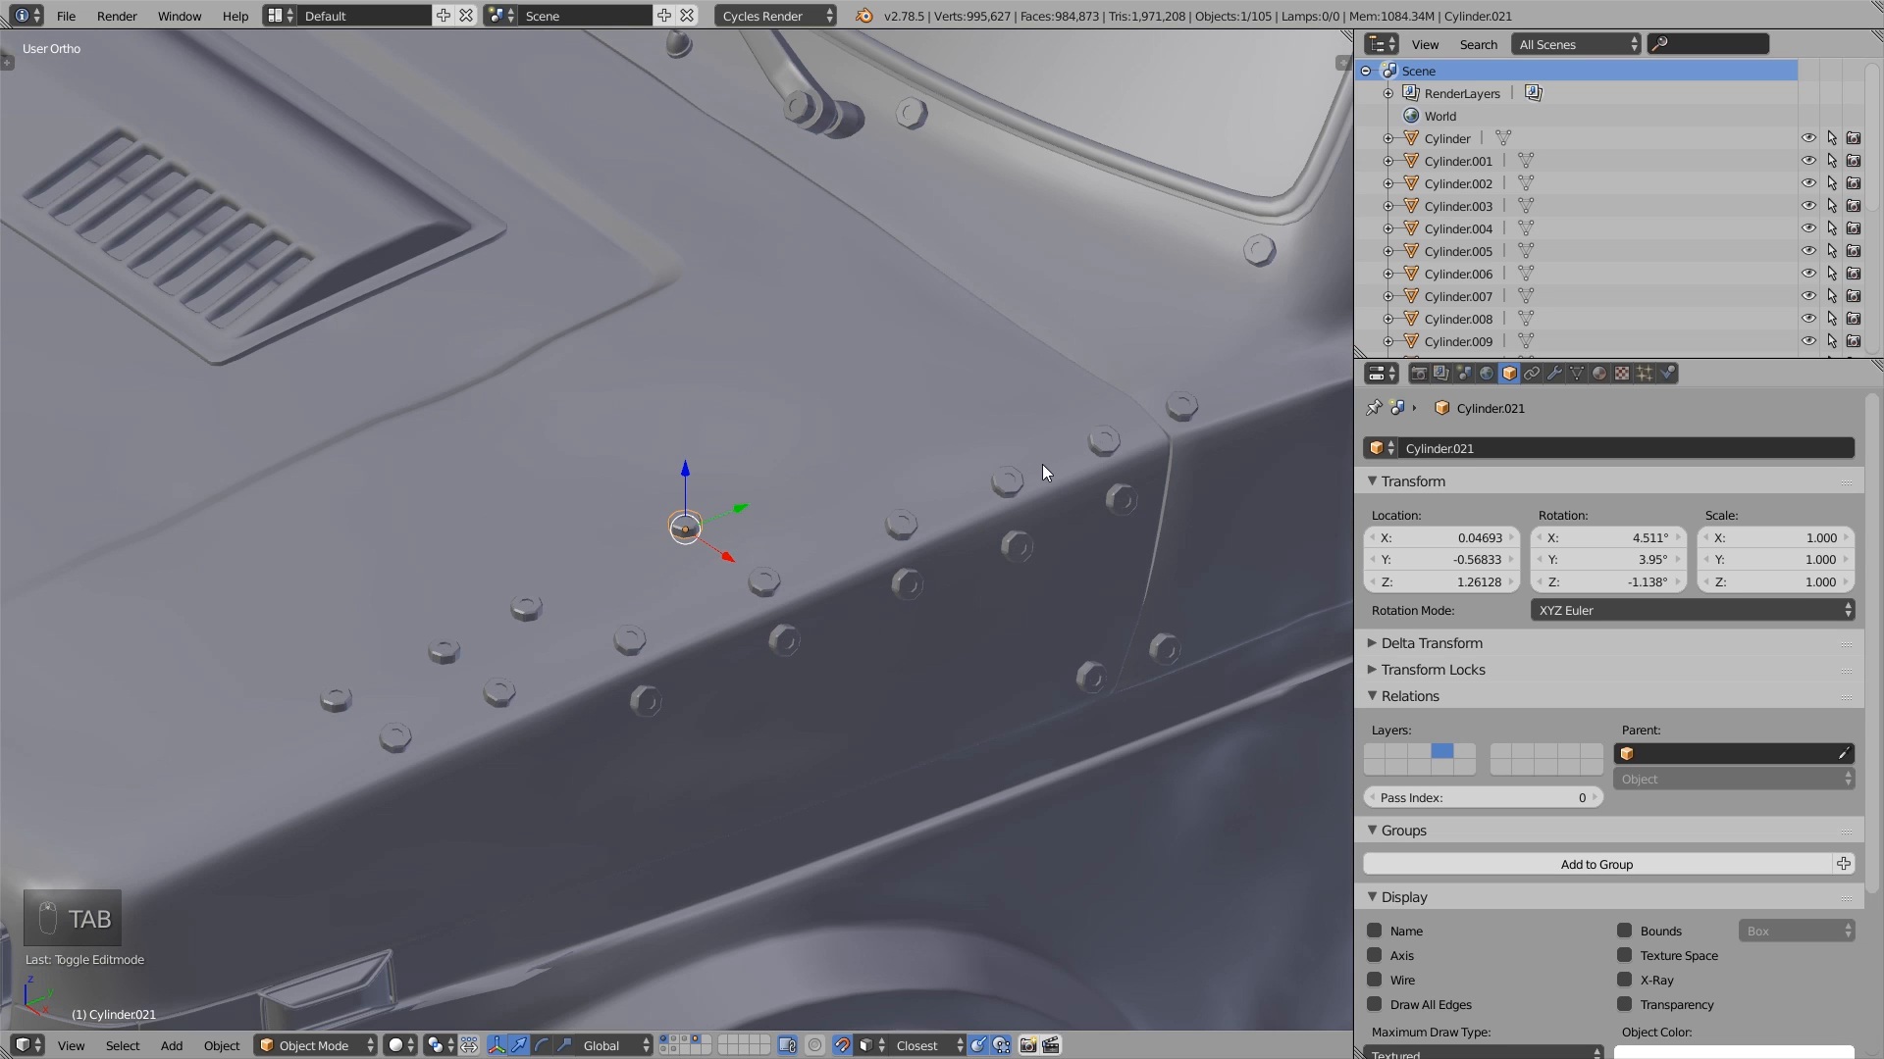
- In Edit Mode, select the linked duplicate's recessed centre face and scale it down
scroll(591, 648, "up", 5)
key("Tab")
scroll(600, 483, "up", 5)
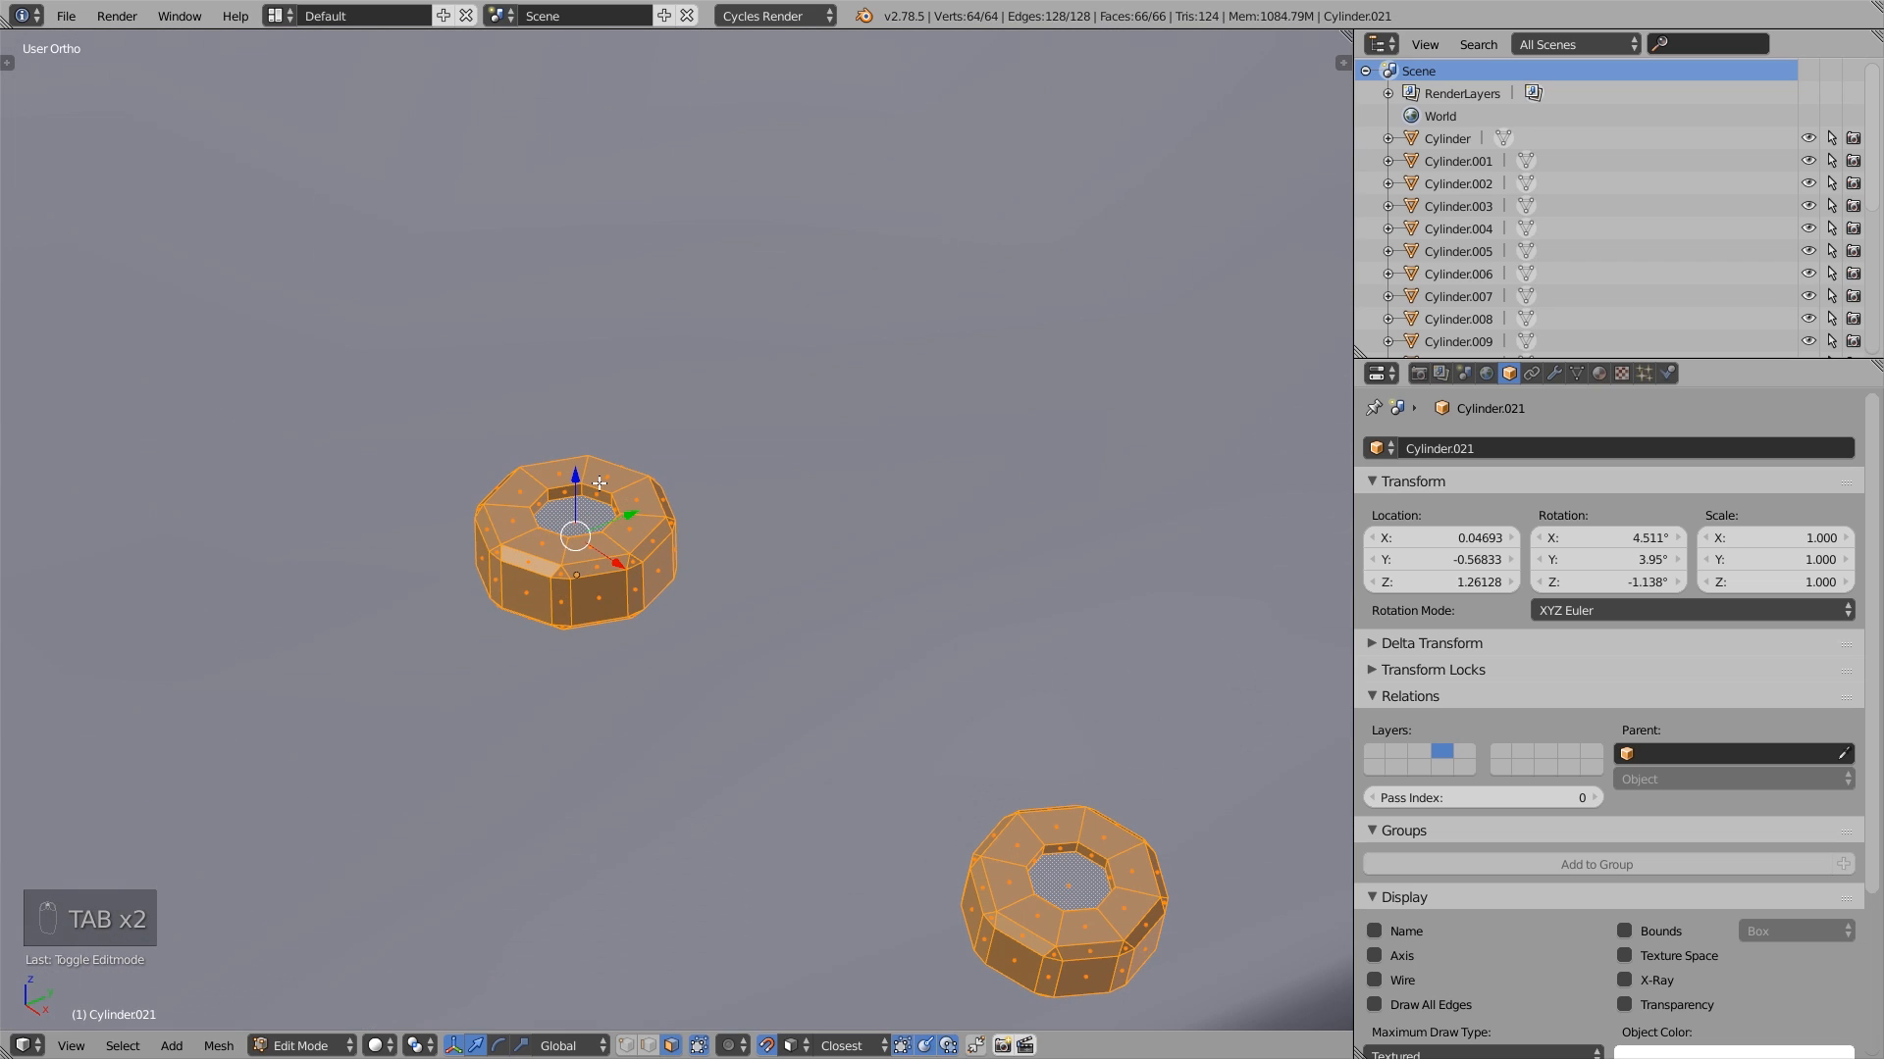
right_click(578, 510)
scroll(583, 508, "down", 2)
key("s")
key("s")
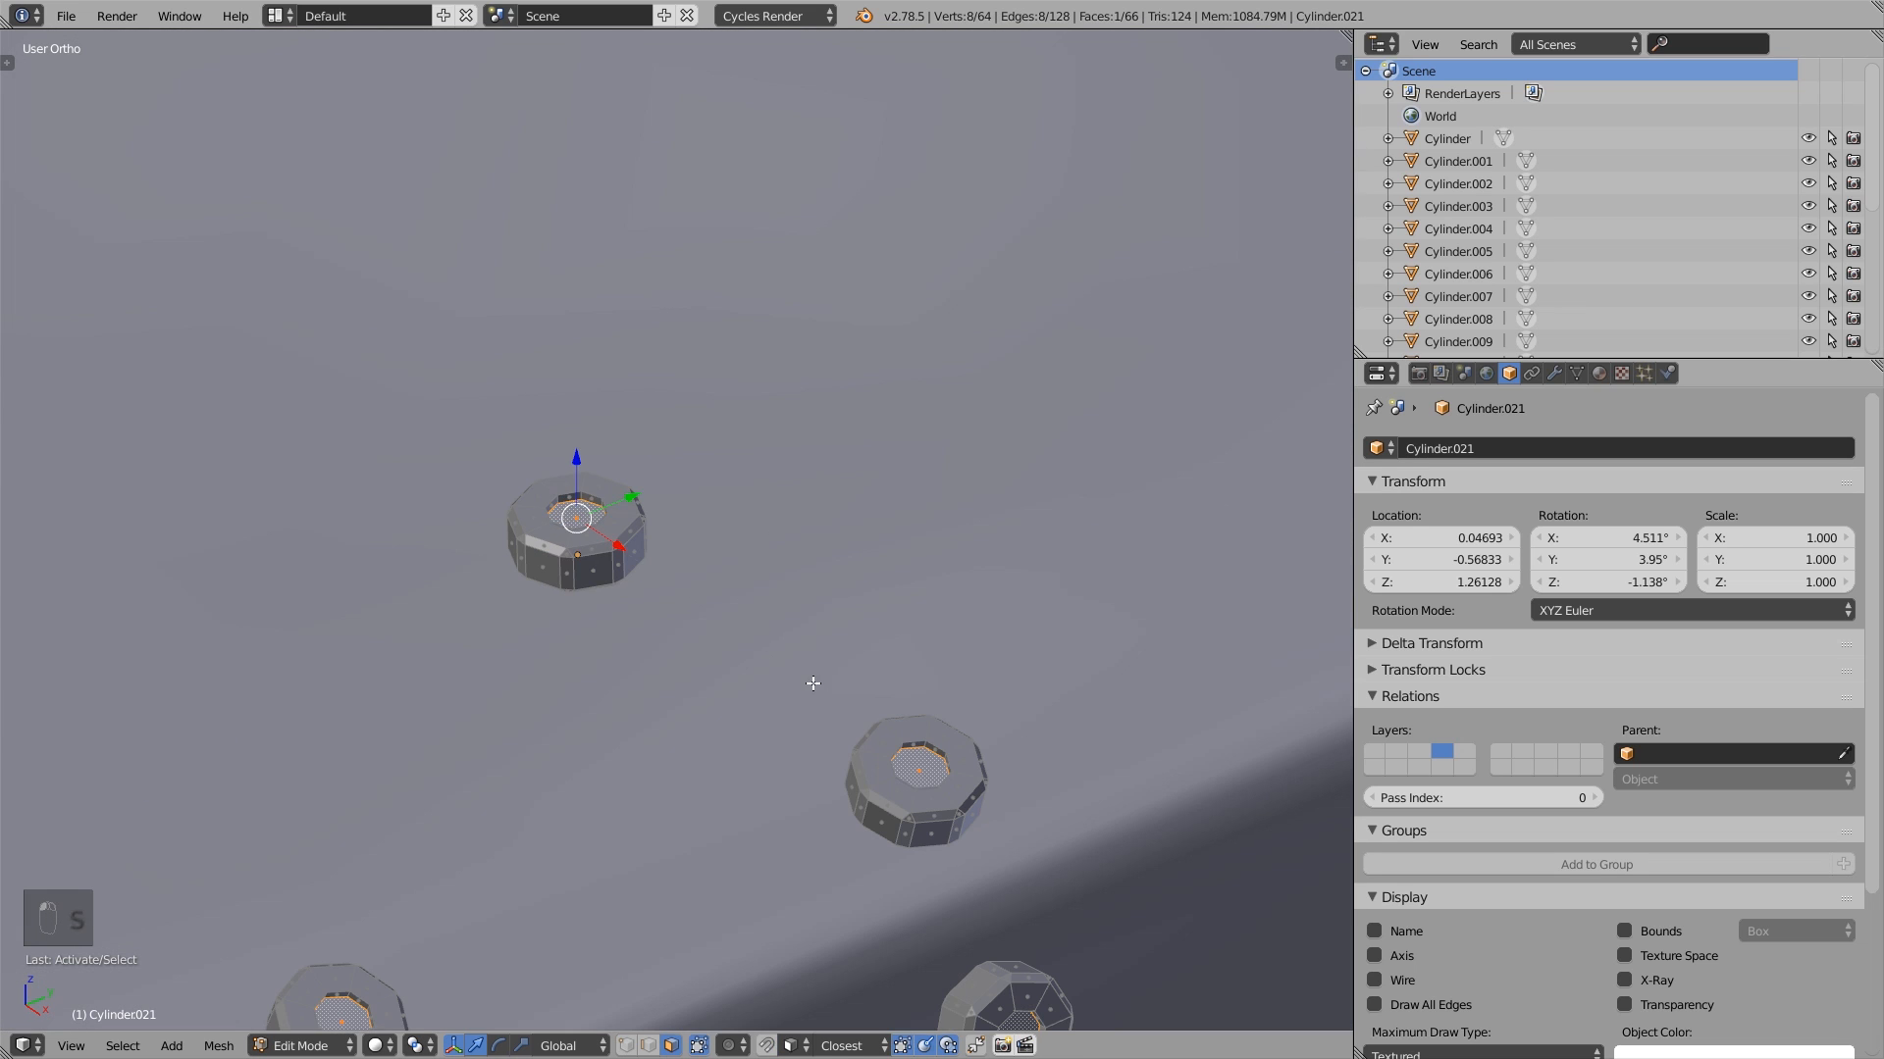
left_click(675, 620)
- Extrude the centre face about -0.003 along its normal and toggle the selection of the whole mesh
key("e")
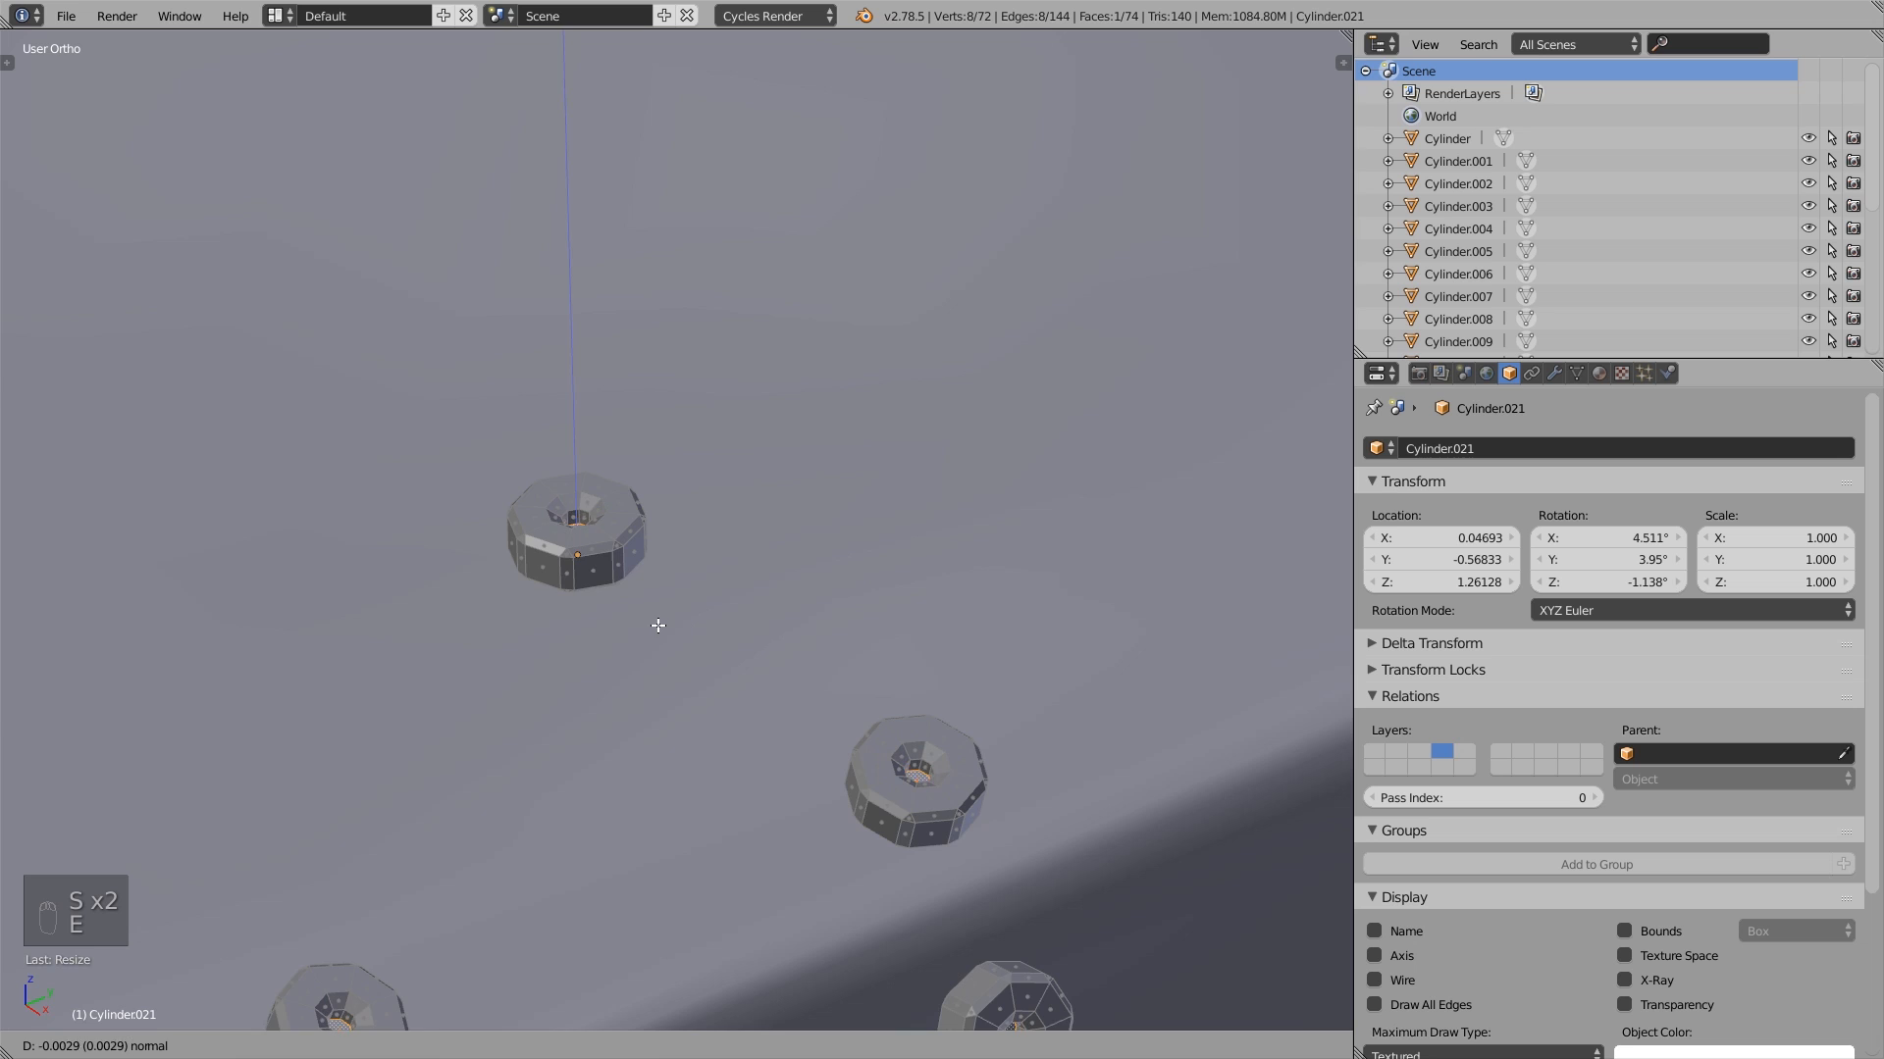
left_click(658, 622)
scroll(663, 619, "down", 6)
scroll(1020, 427, "down", 2)
key("a")
key("a")
key("a")
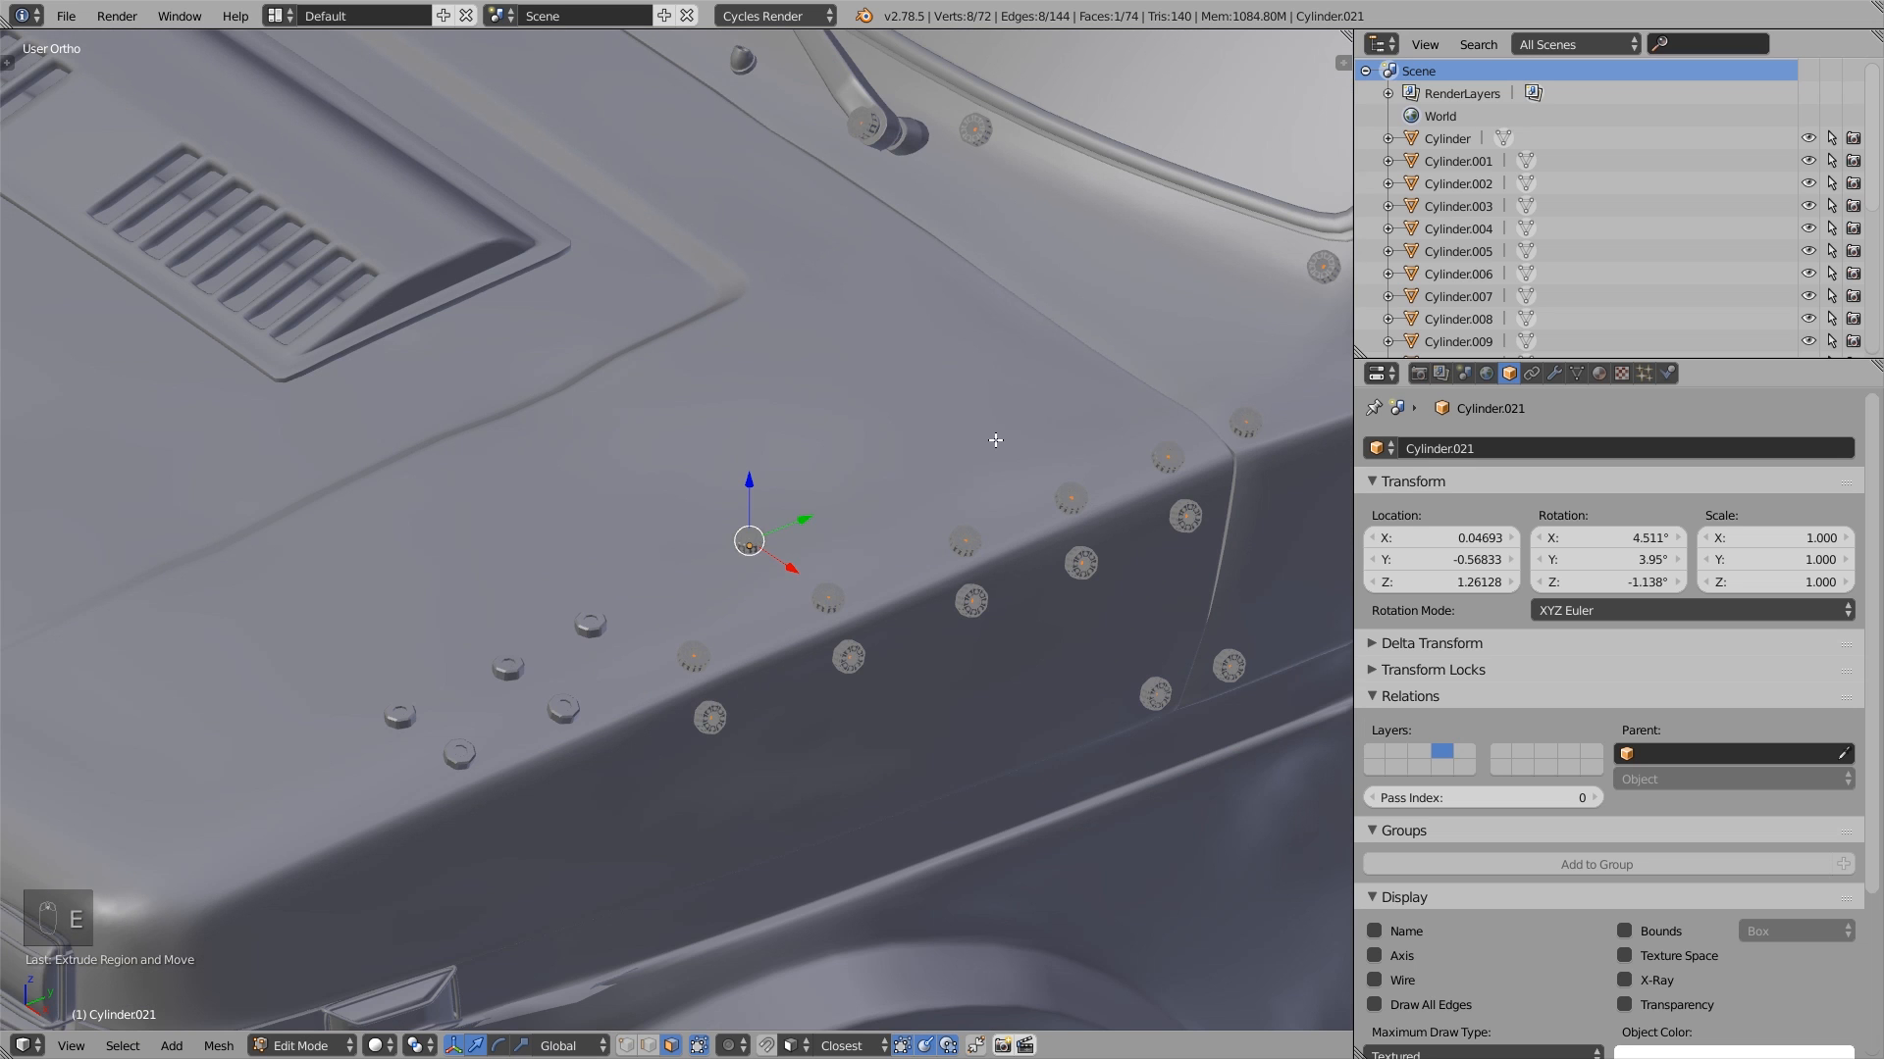
- Try scaling the whole shared bolt mesh in Edit Mode, cancel the scaling, and return to Object Mode
scroll(827, 494, "up", 5)
key("s")
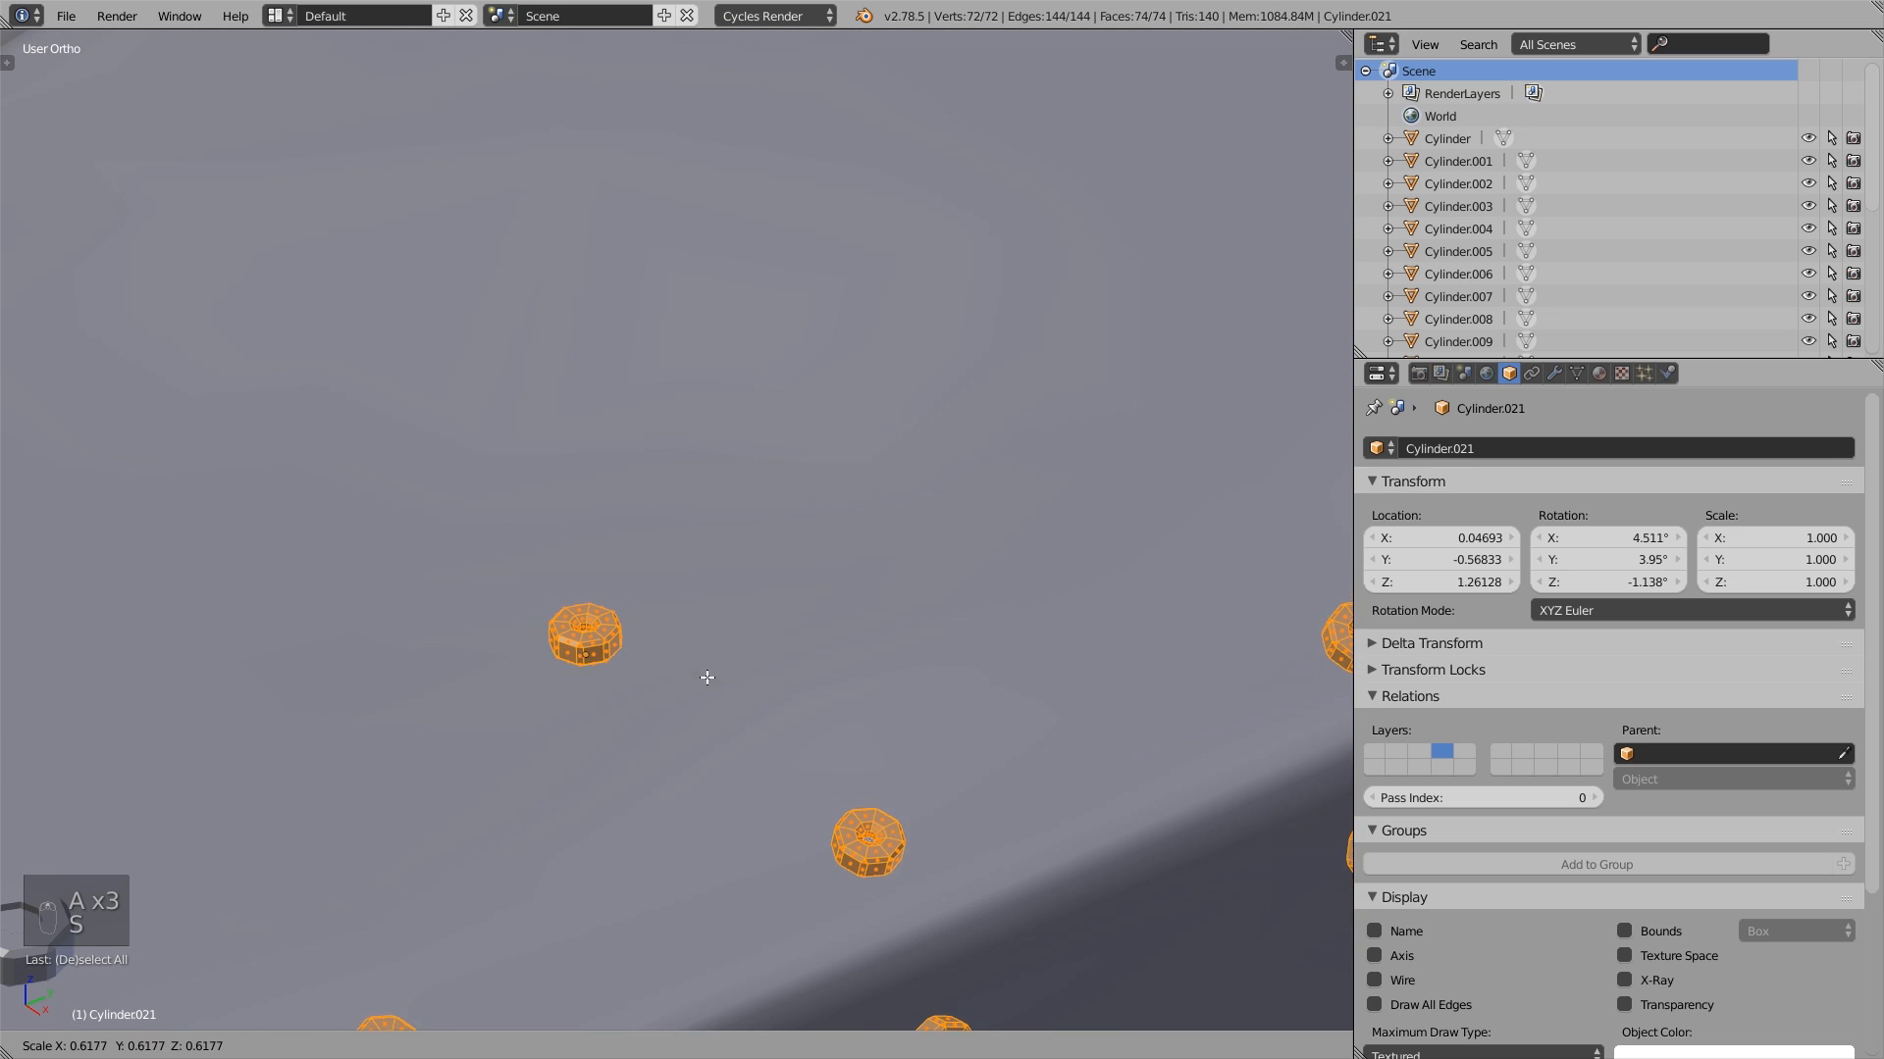
right_click(816, 675)
scroll(804, 673, "down", 6)
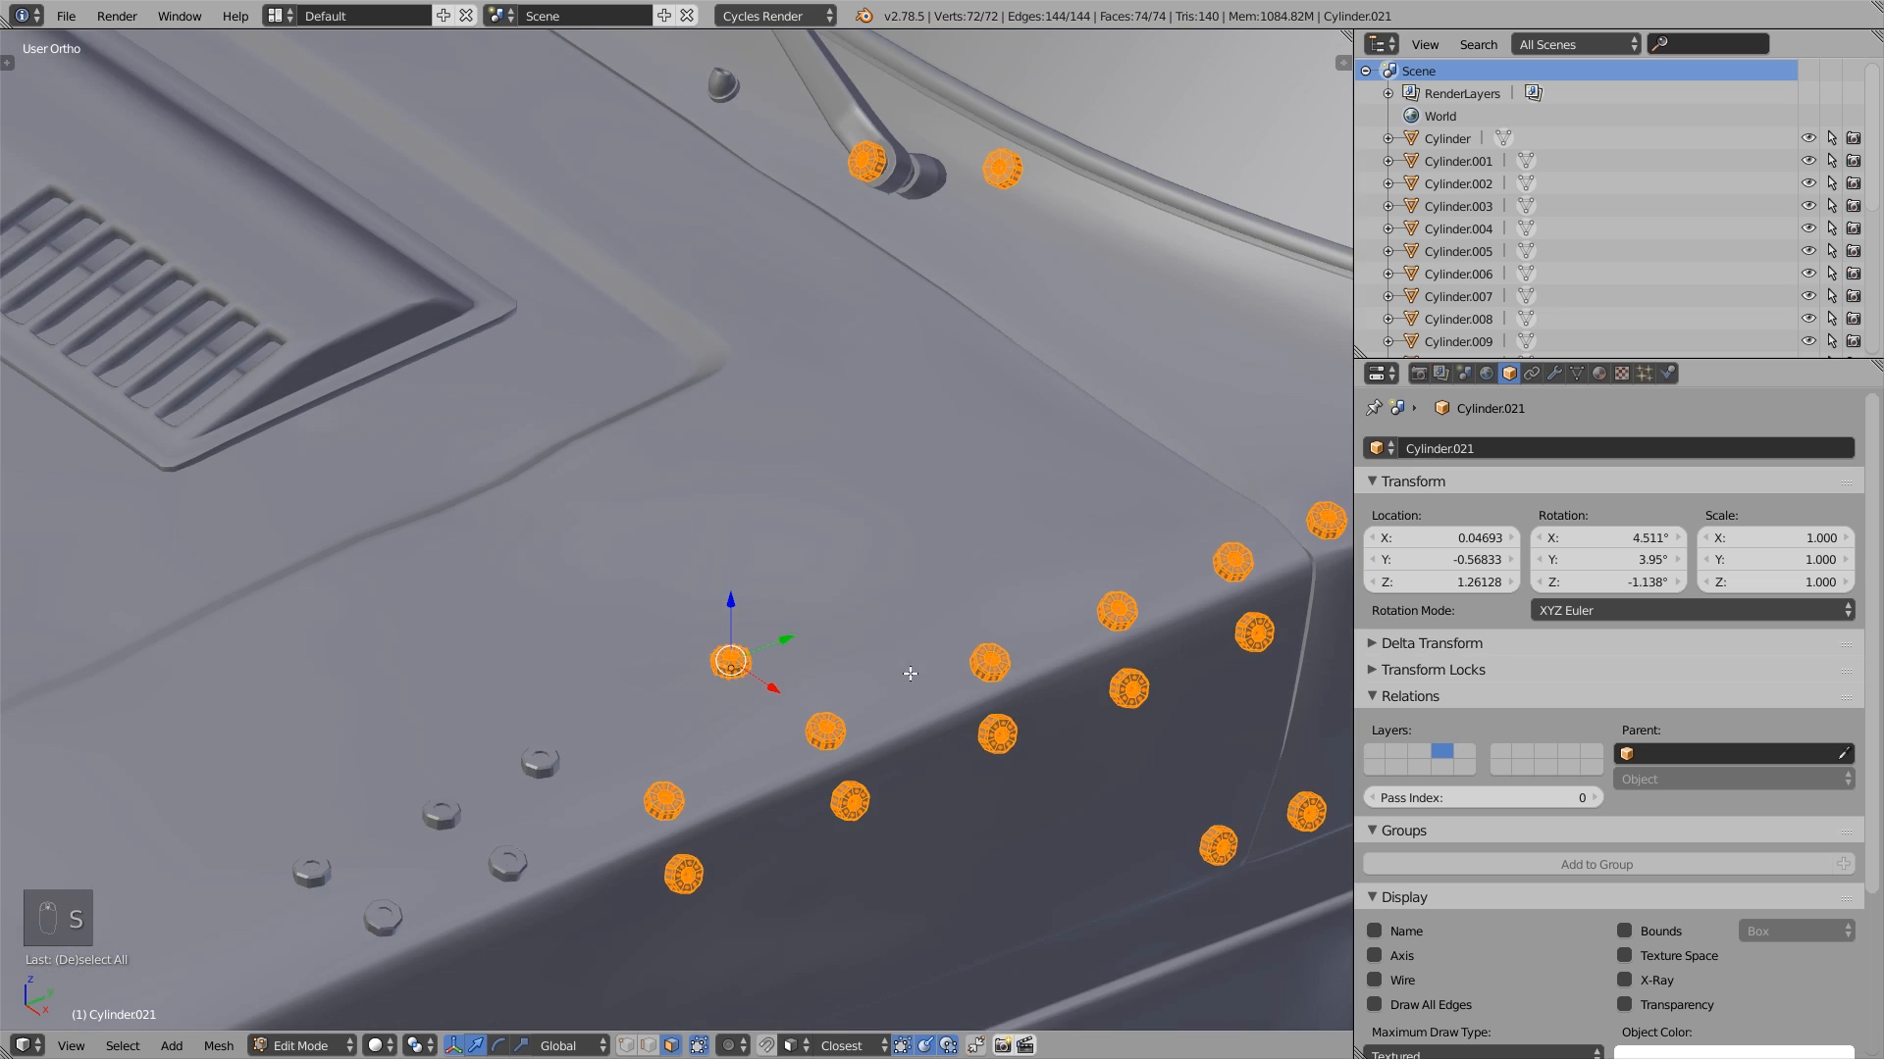
middle_click_drag(908, 673, 759, 631, "shift")
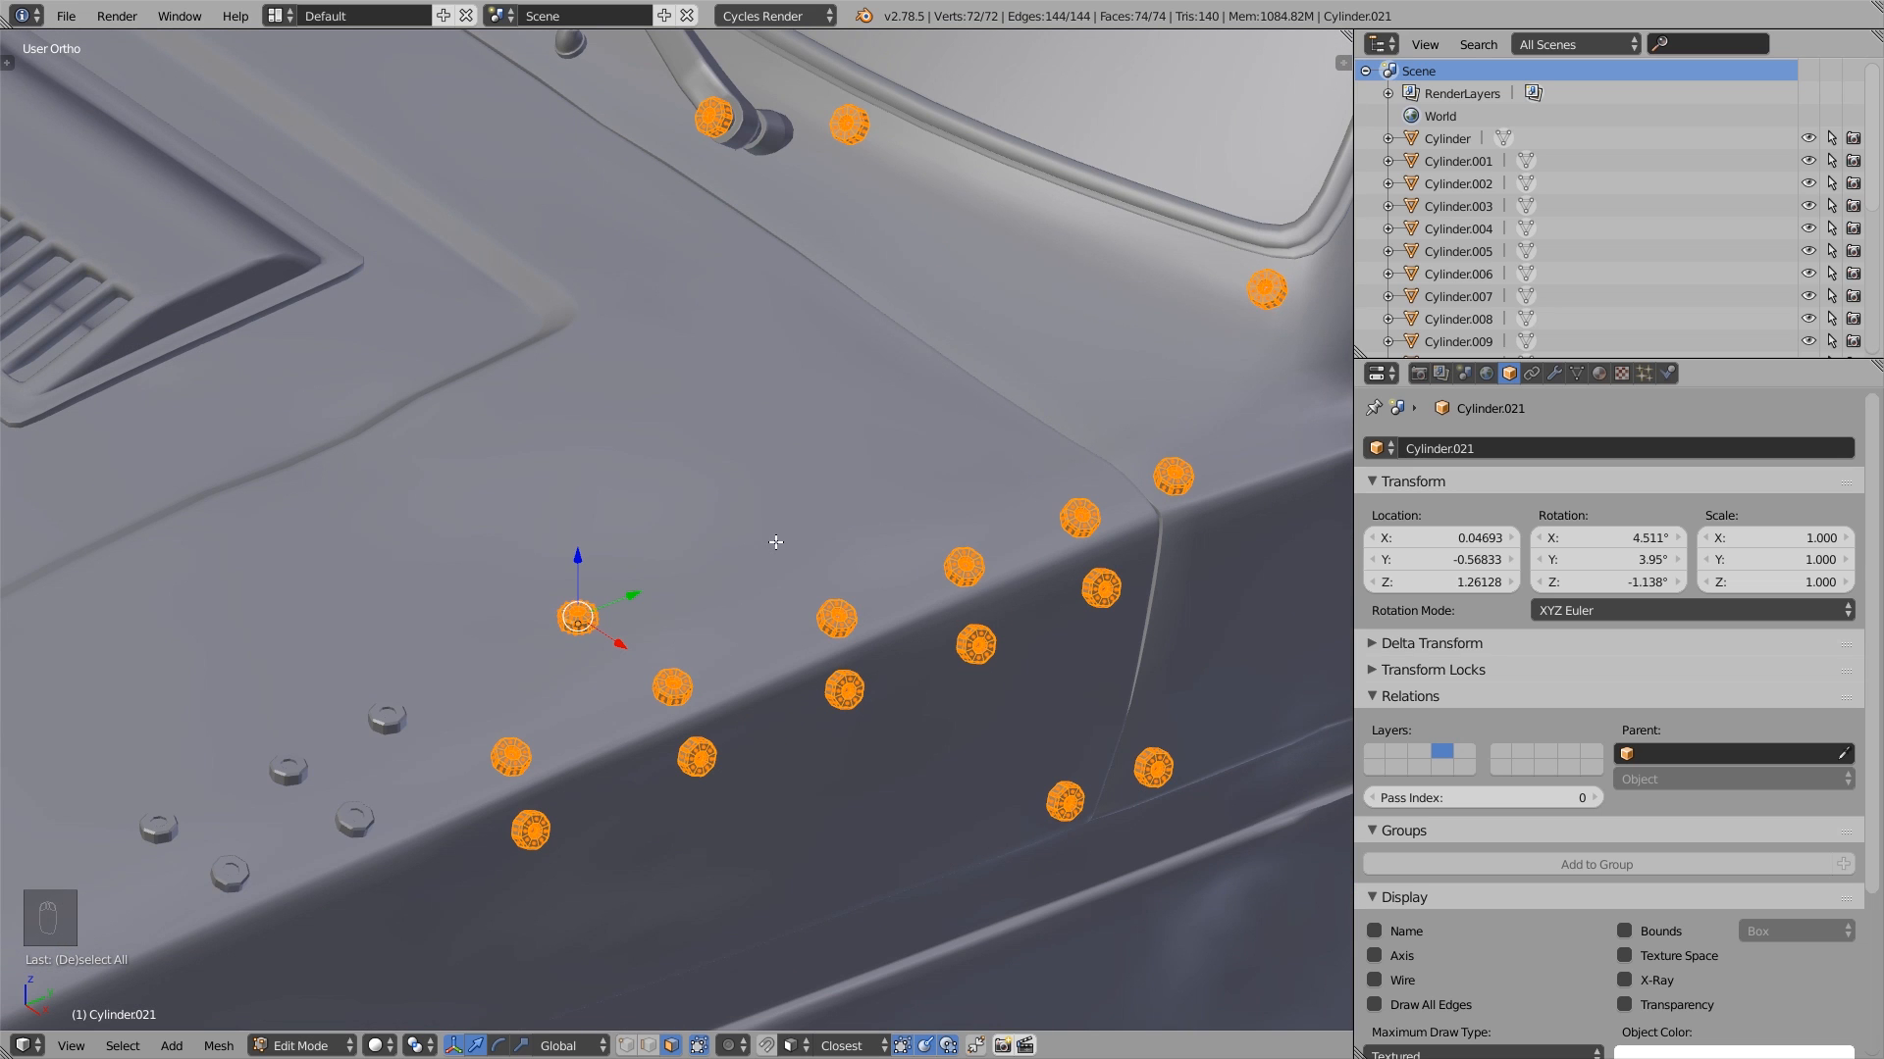
key("Tab")
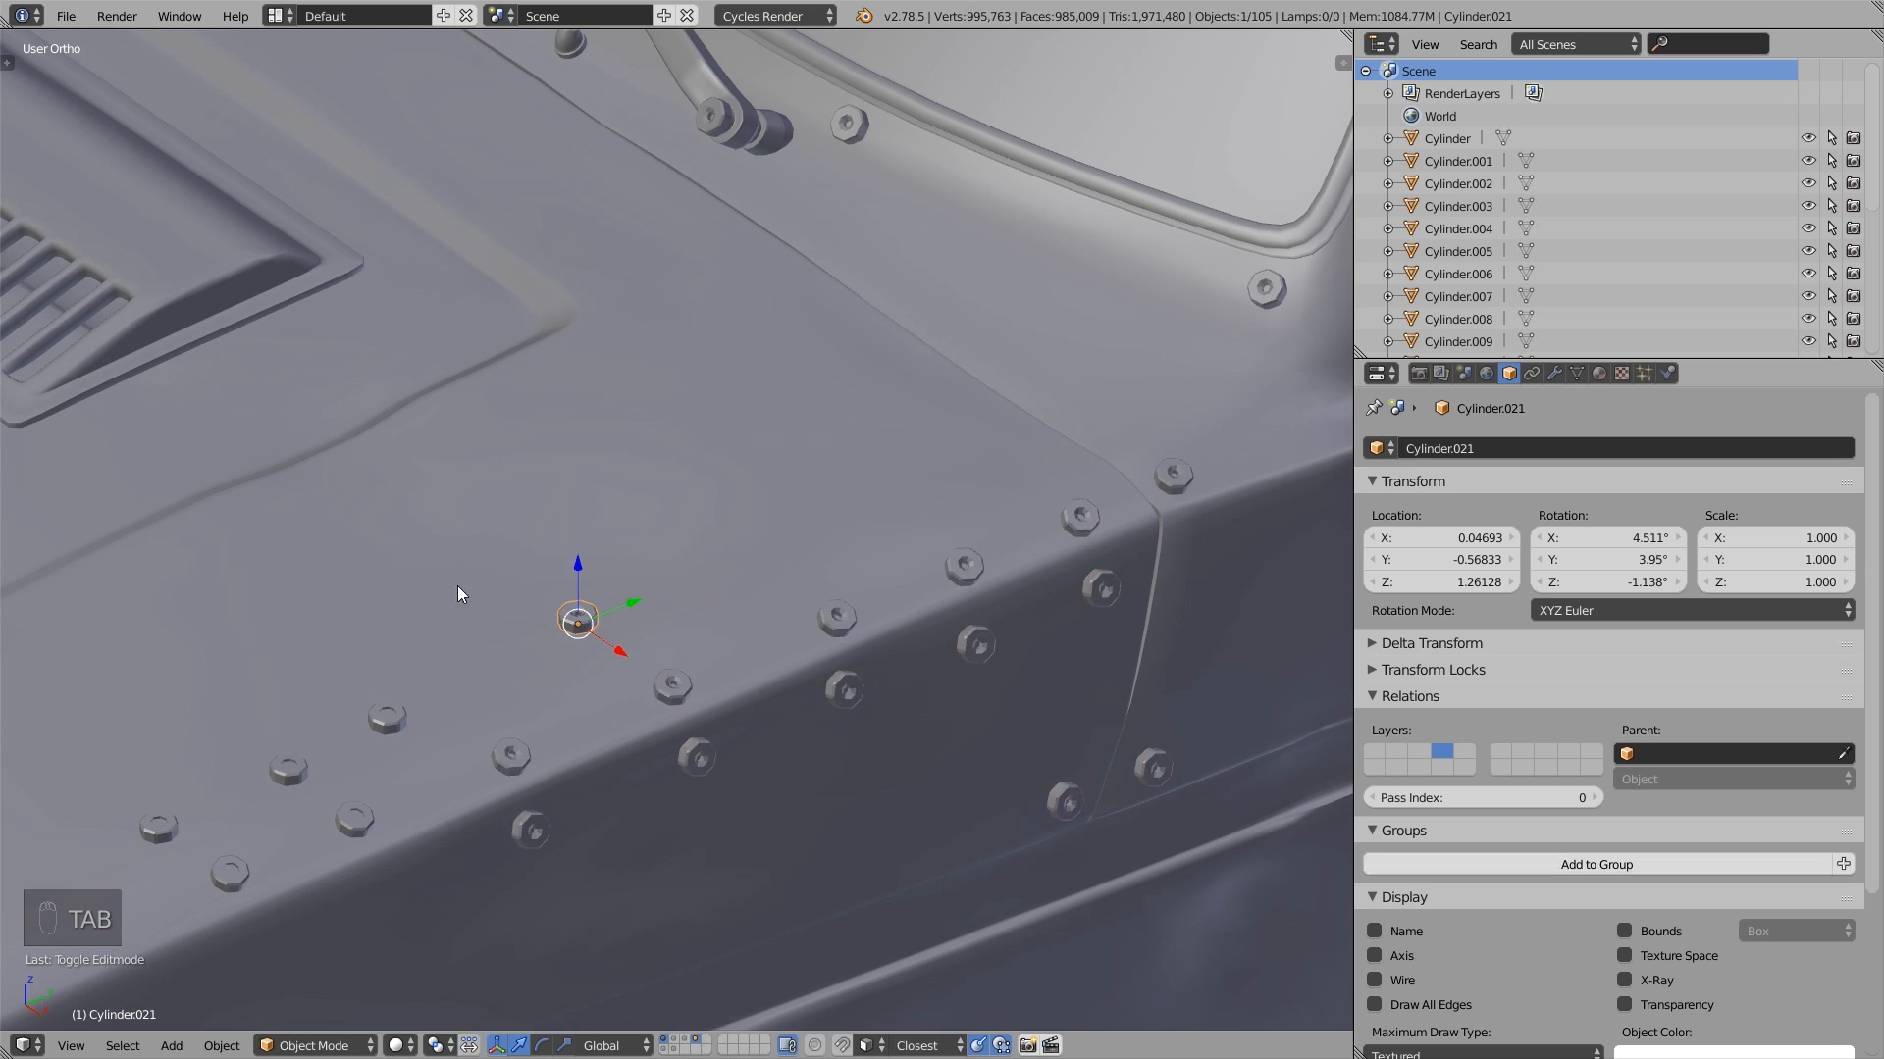
- Try transforming only the linked duplicate in Object Mode with scale, trackball rotation and move
key("s")
right_click(738, 679)
key("r")
key("r")
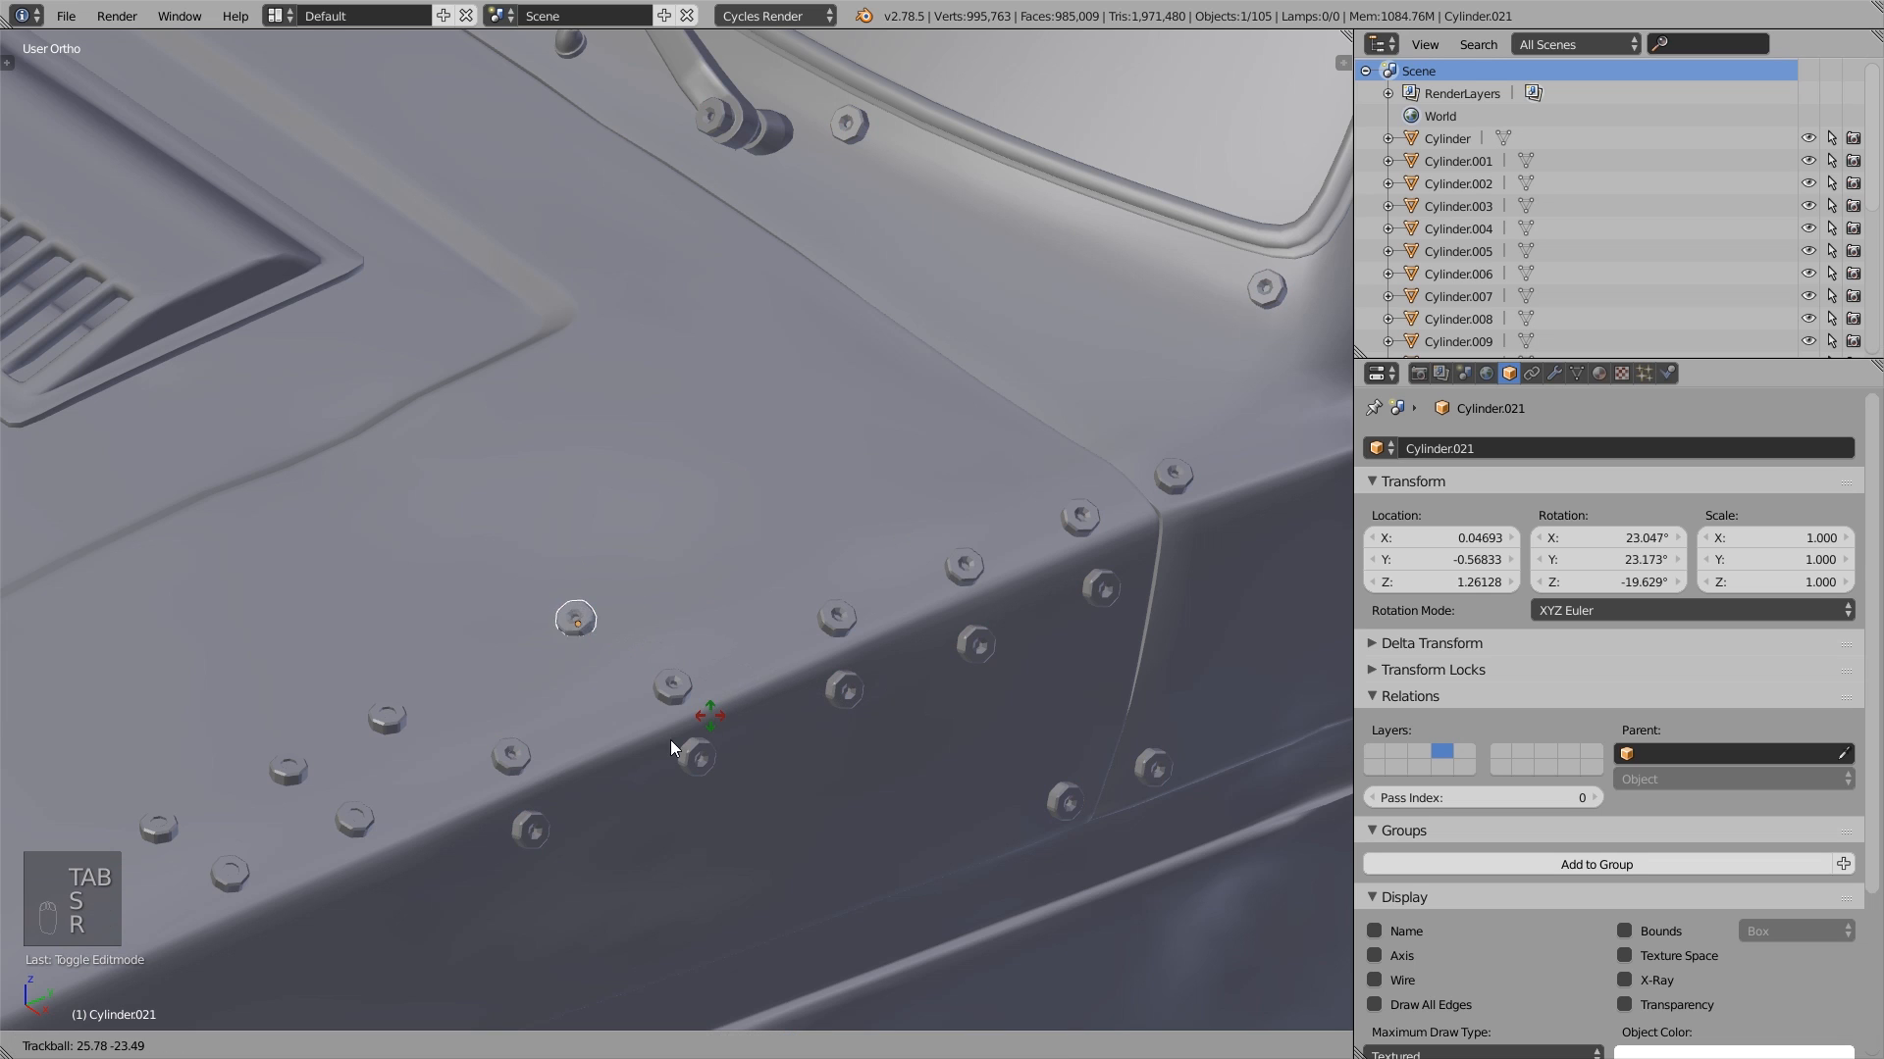
right_click(594, 747)
key("g")
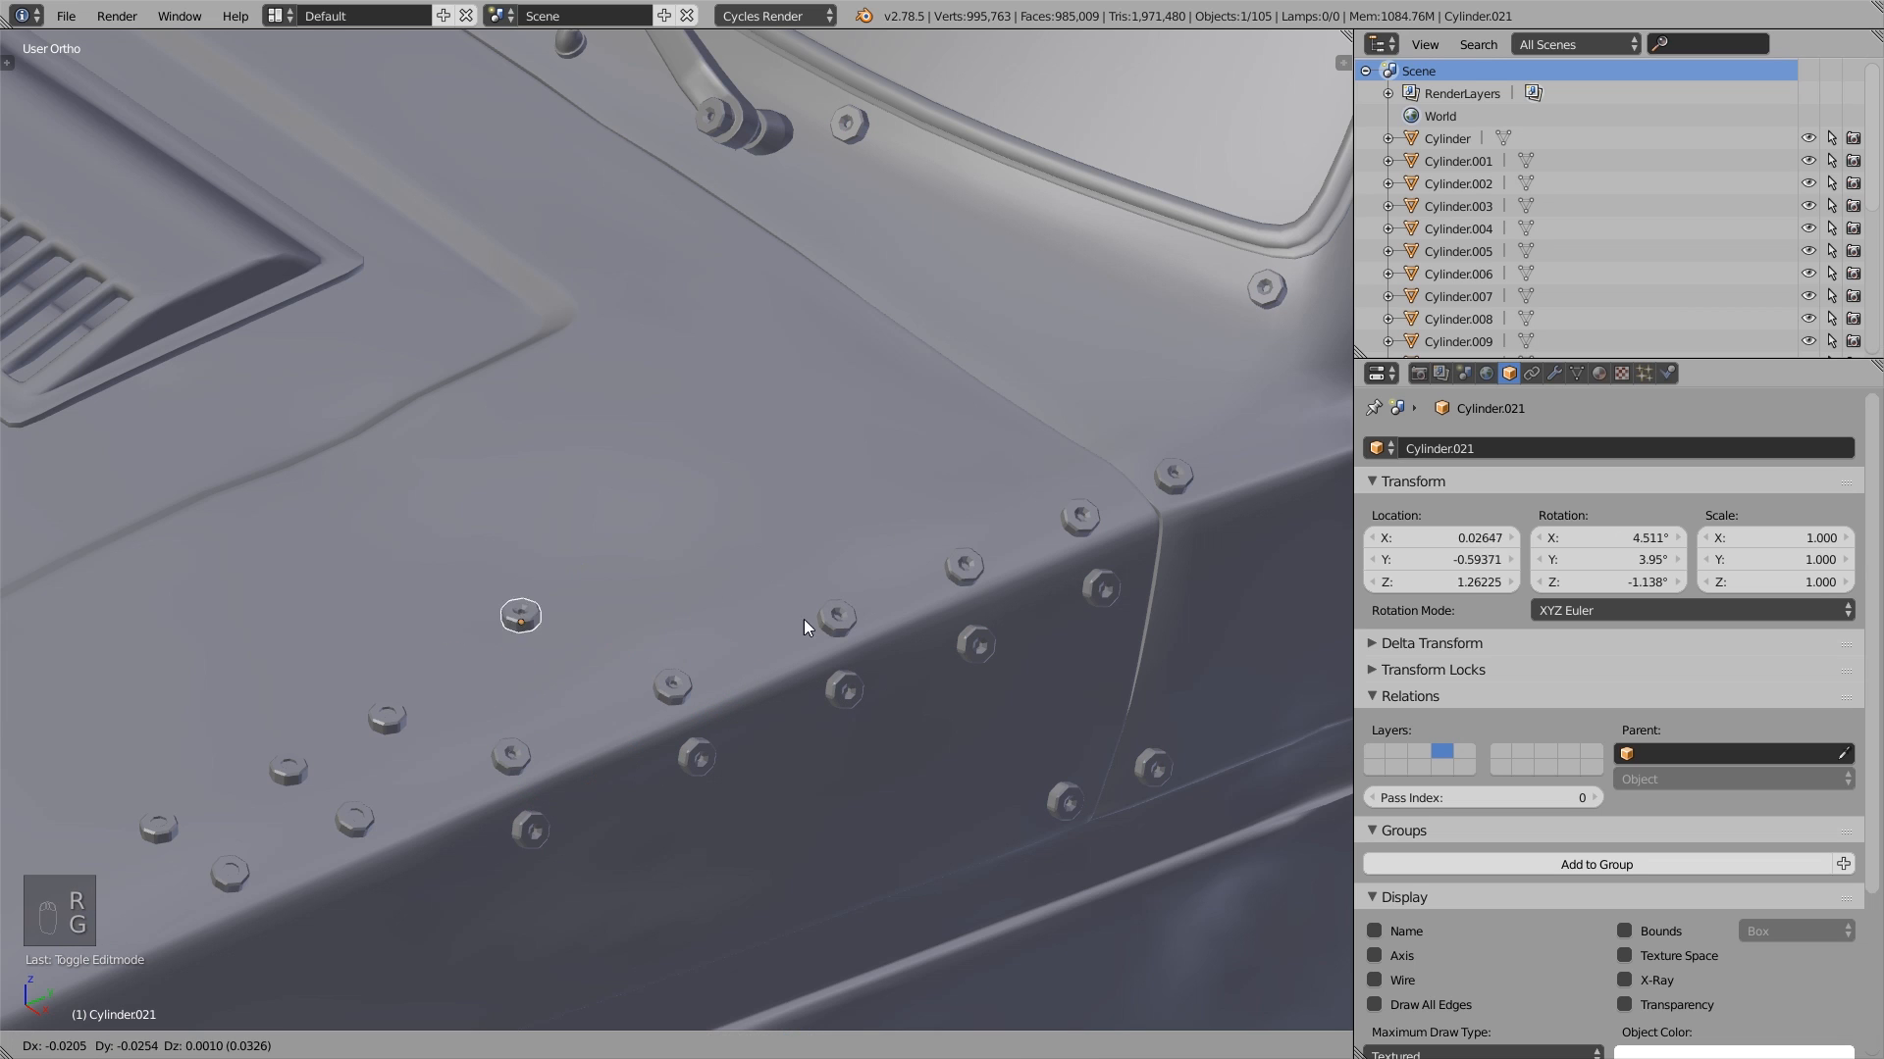
left_click(589, 586)
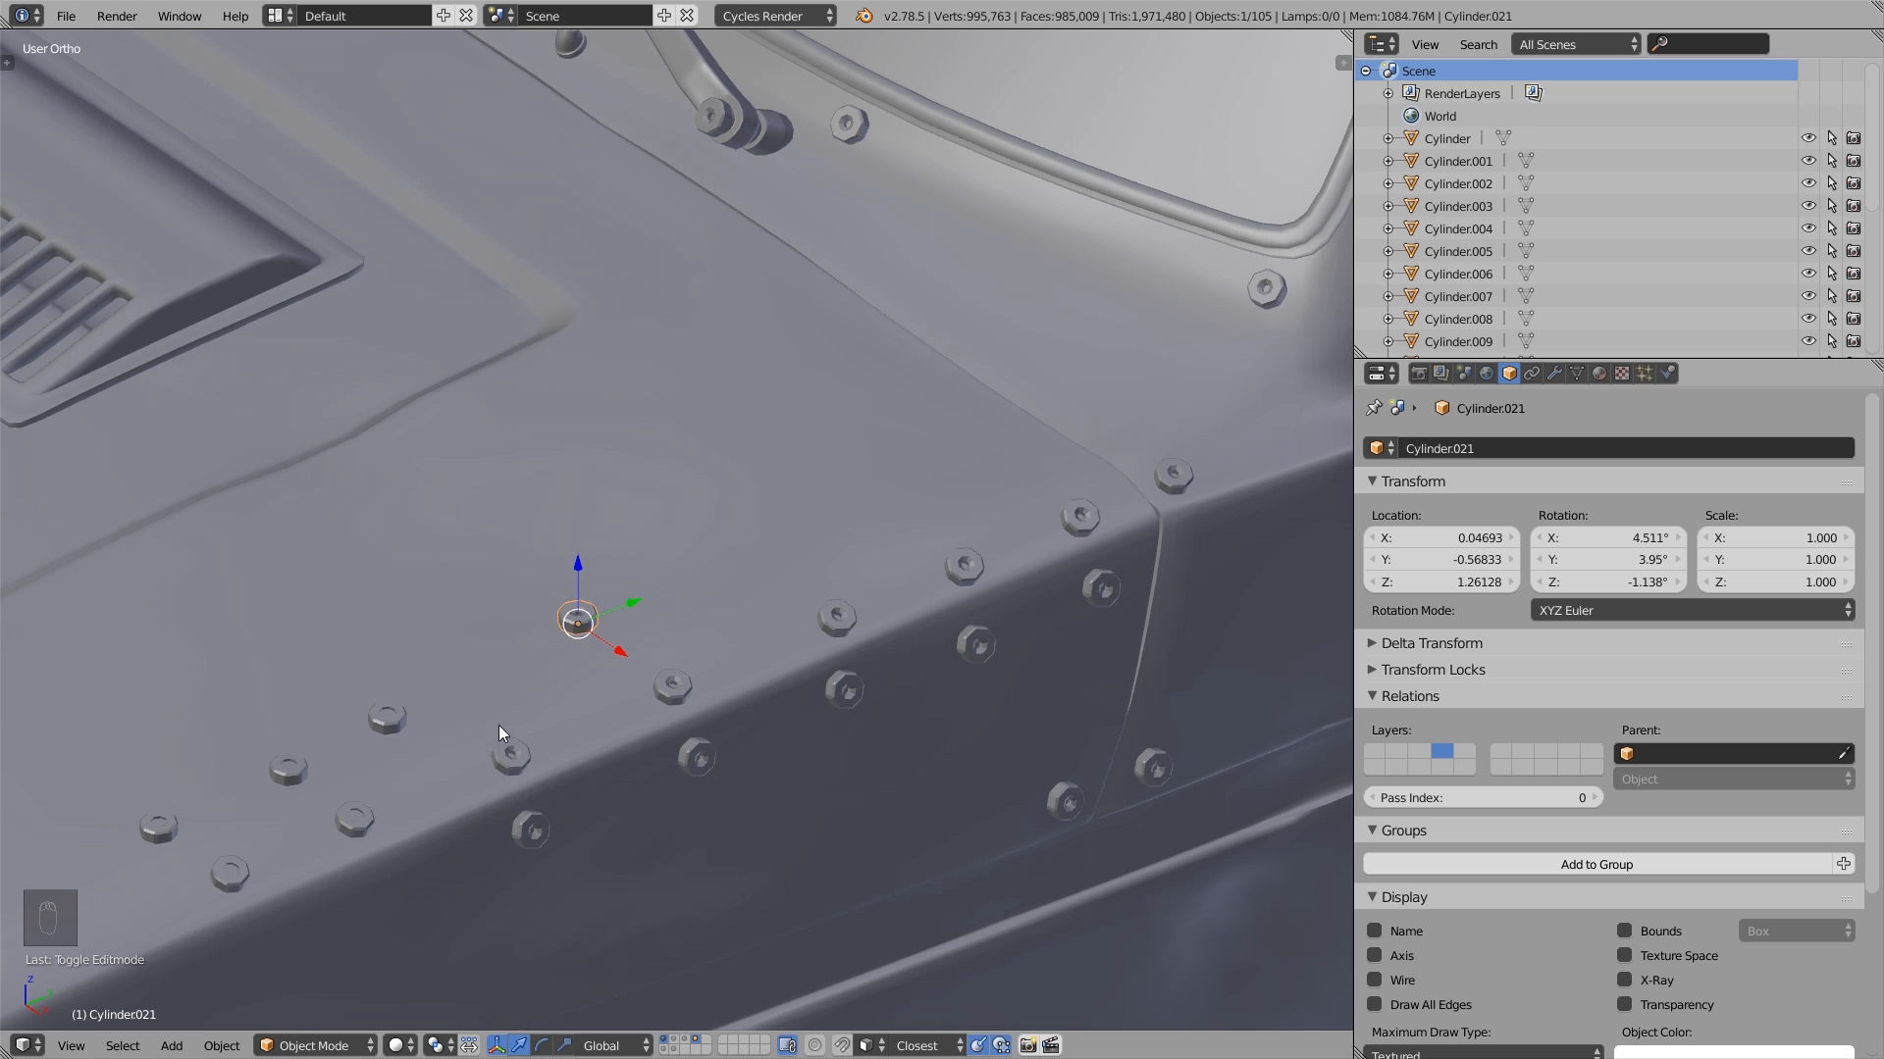
- Examine the plain-recess bolts near the front of the hood, checking the middle one's separate mesh in Edit Mode
middle_click_drag(499, 726, 821, 545, "shift")
scroll(586, 667, "up", 2)
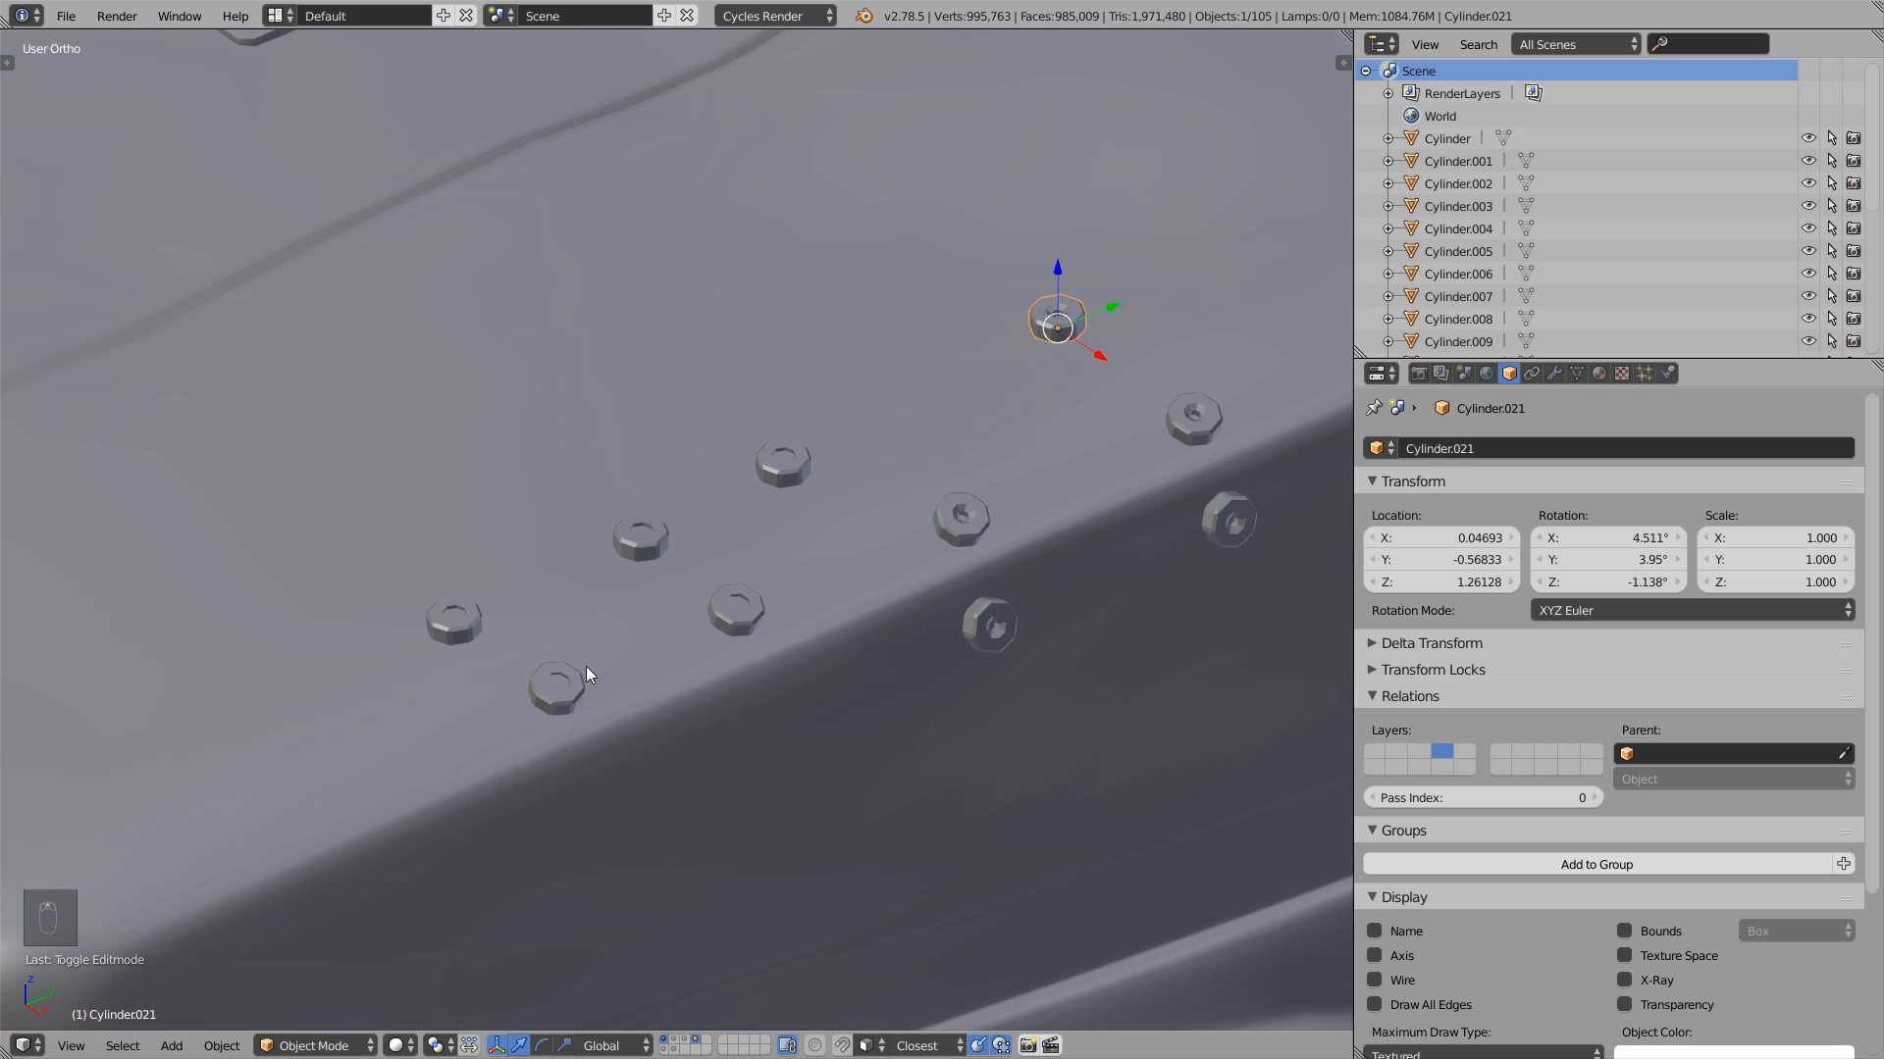
left_click(555, 673)
left_click(456, 616)
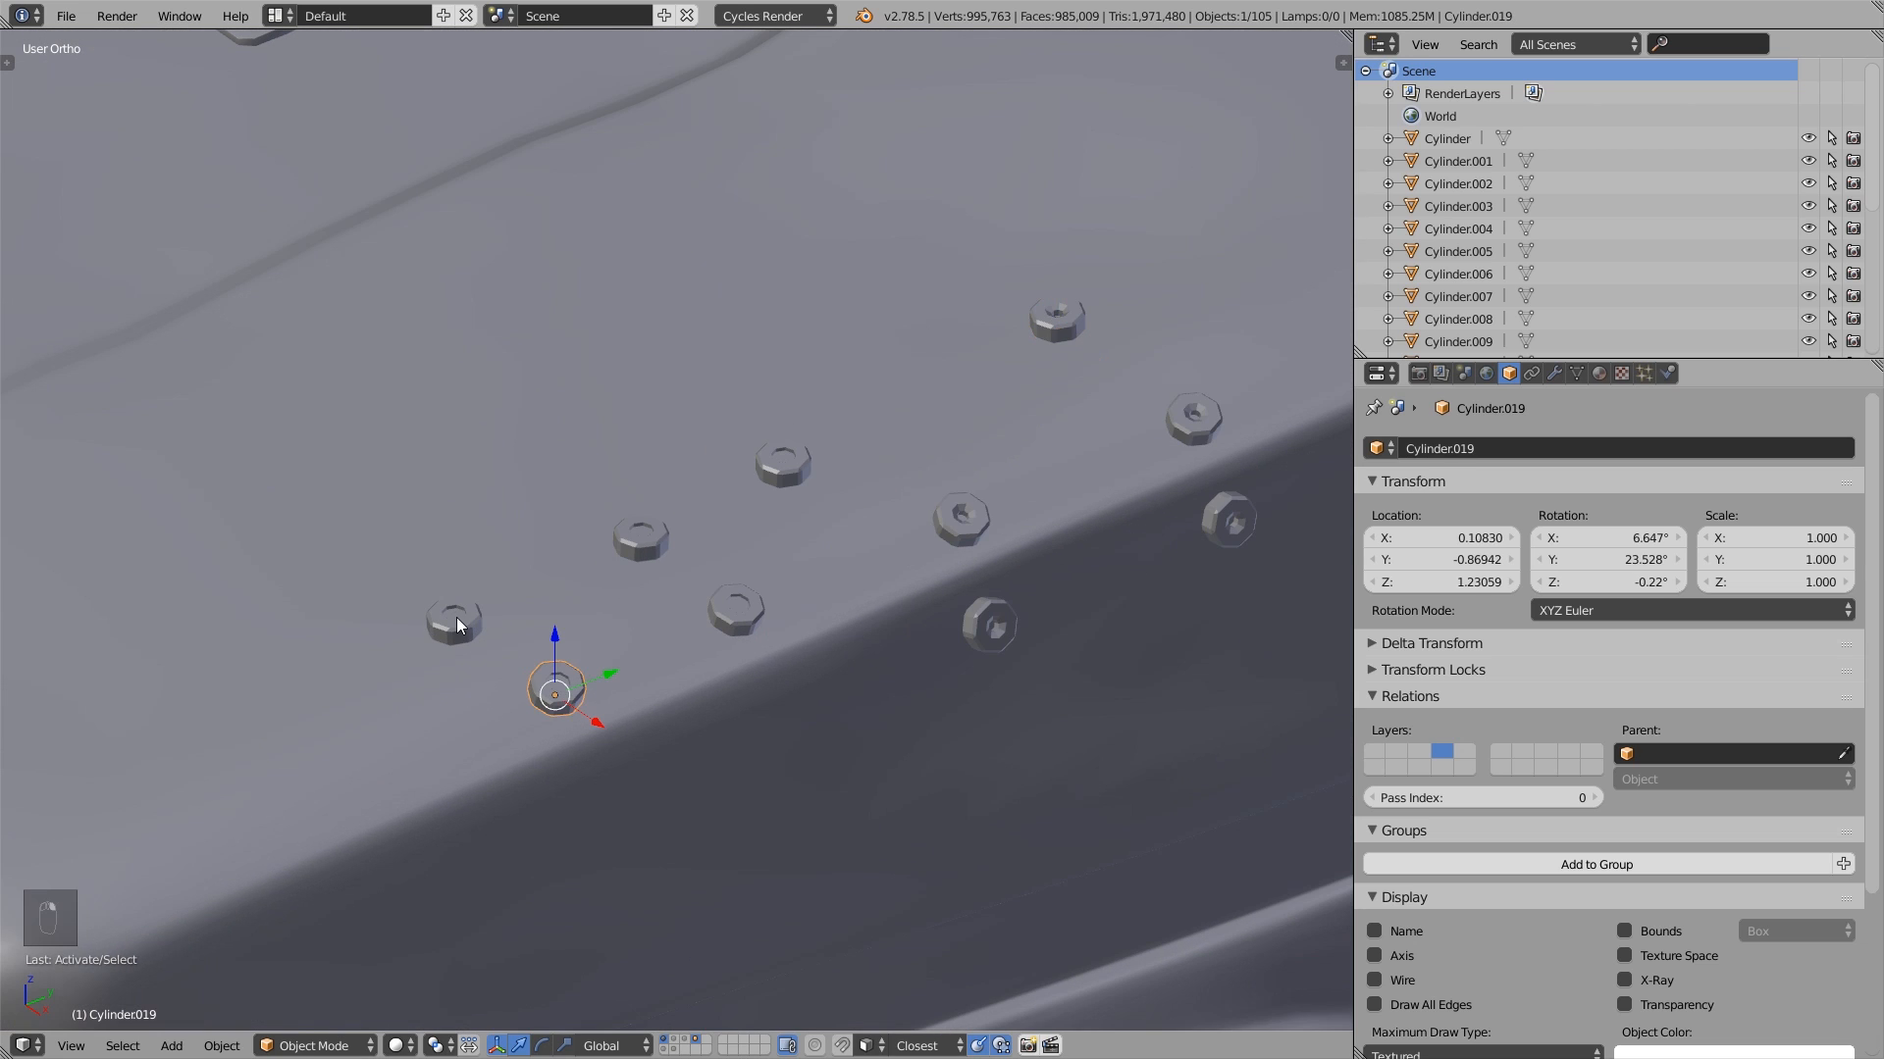
left_click(650, 531)
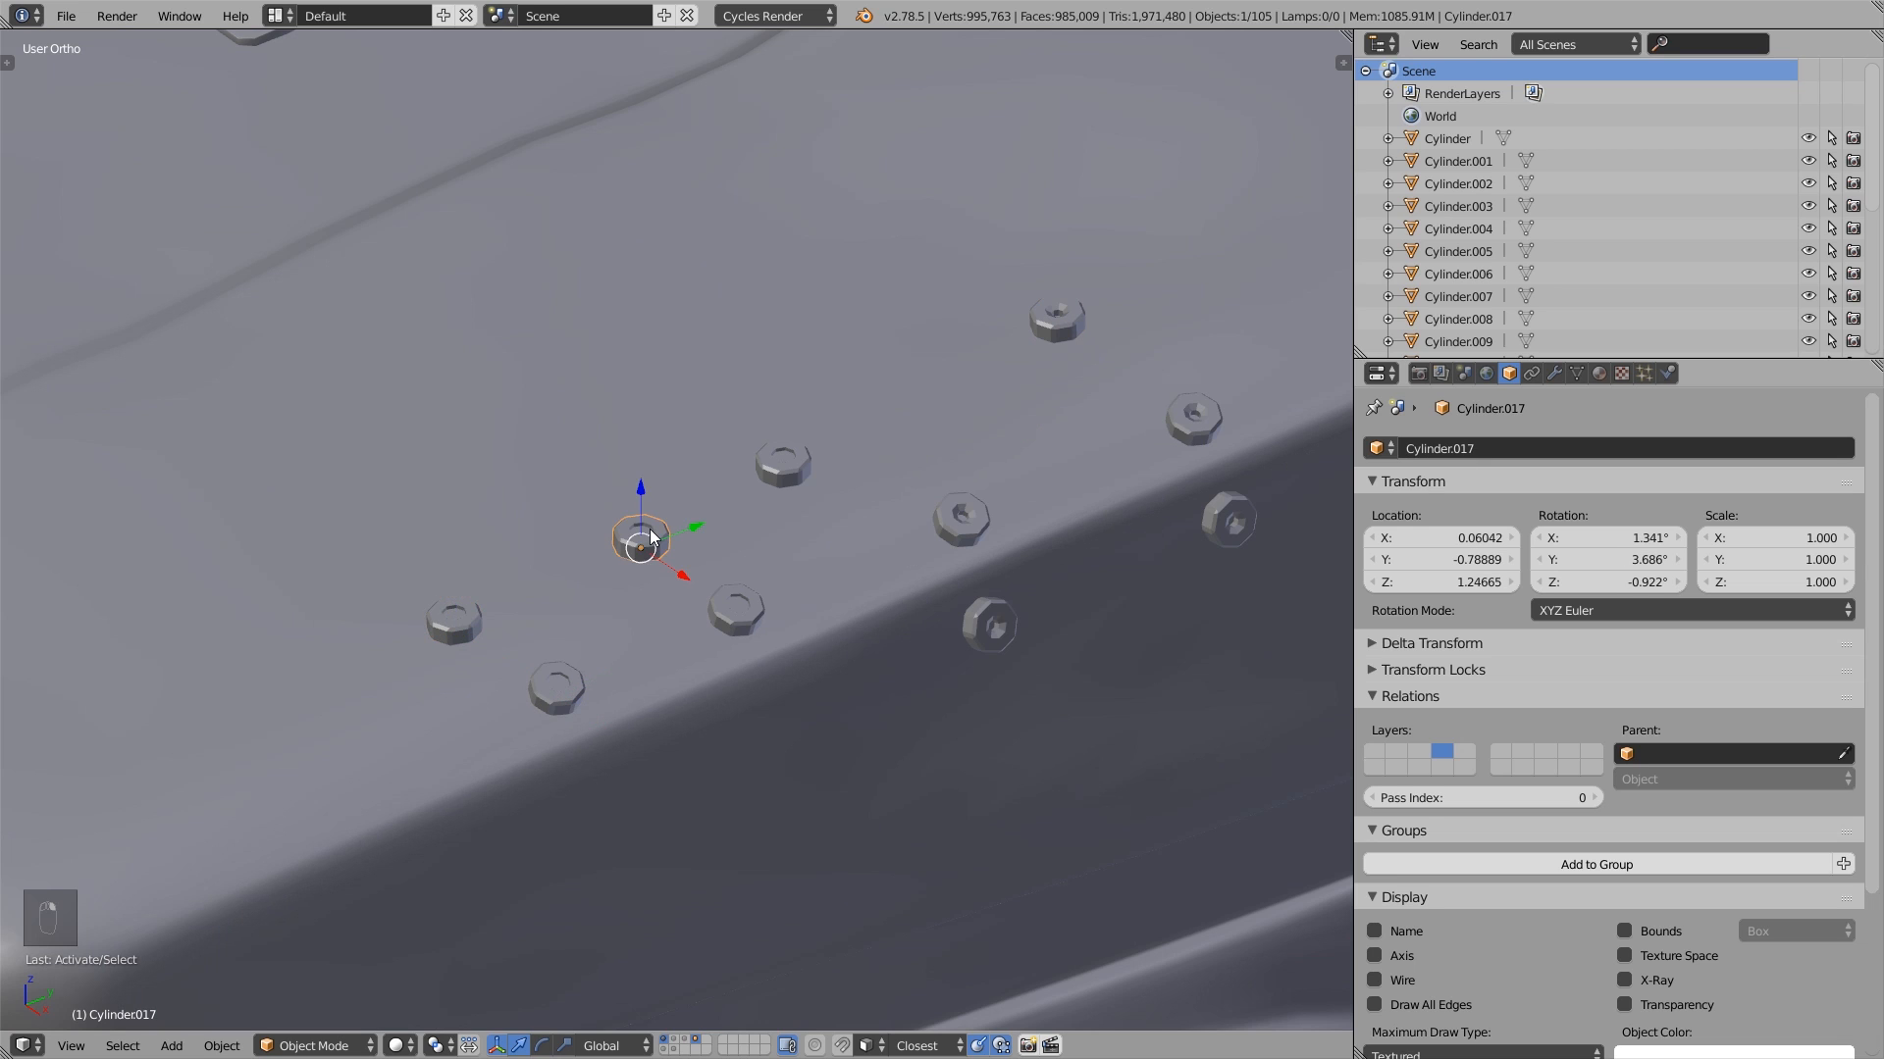
key("Tab")
left_click(811, 528)
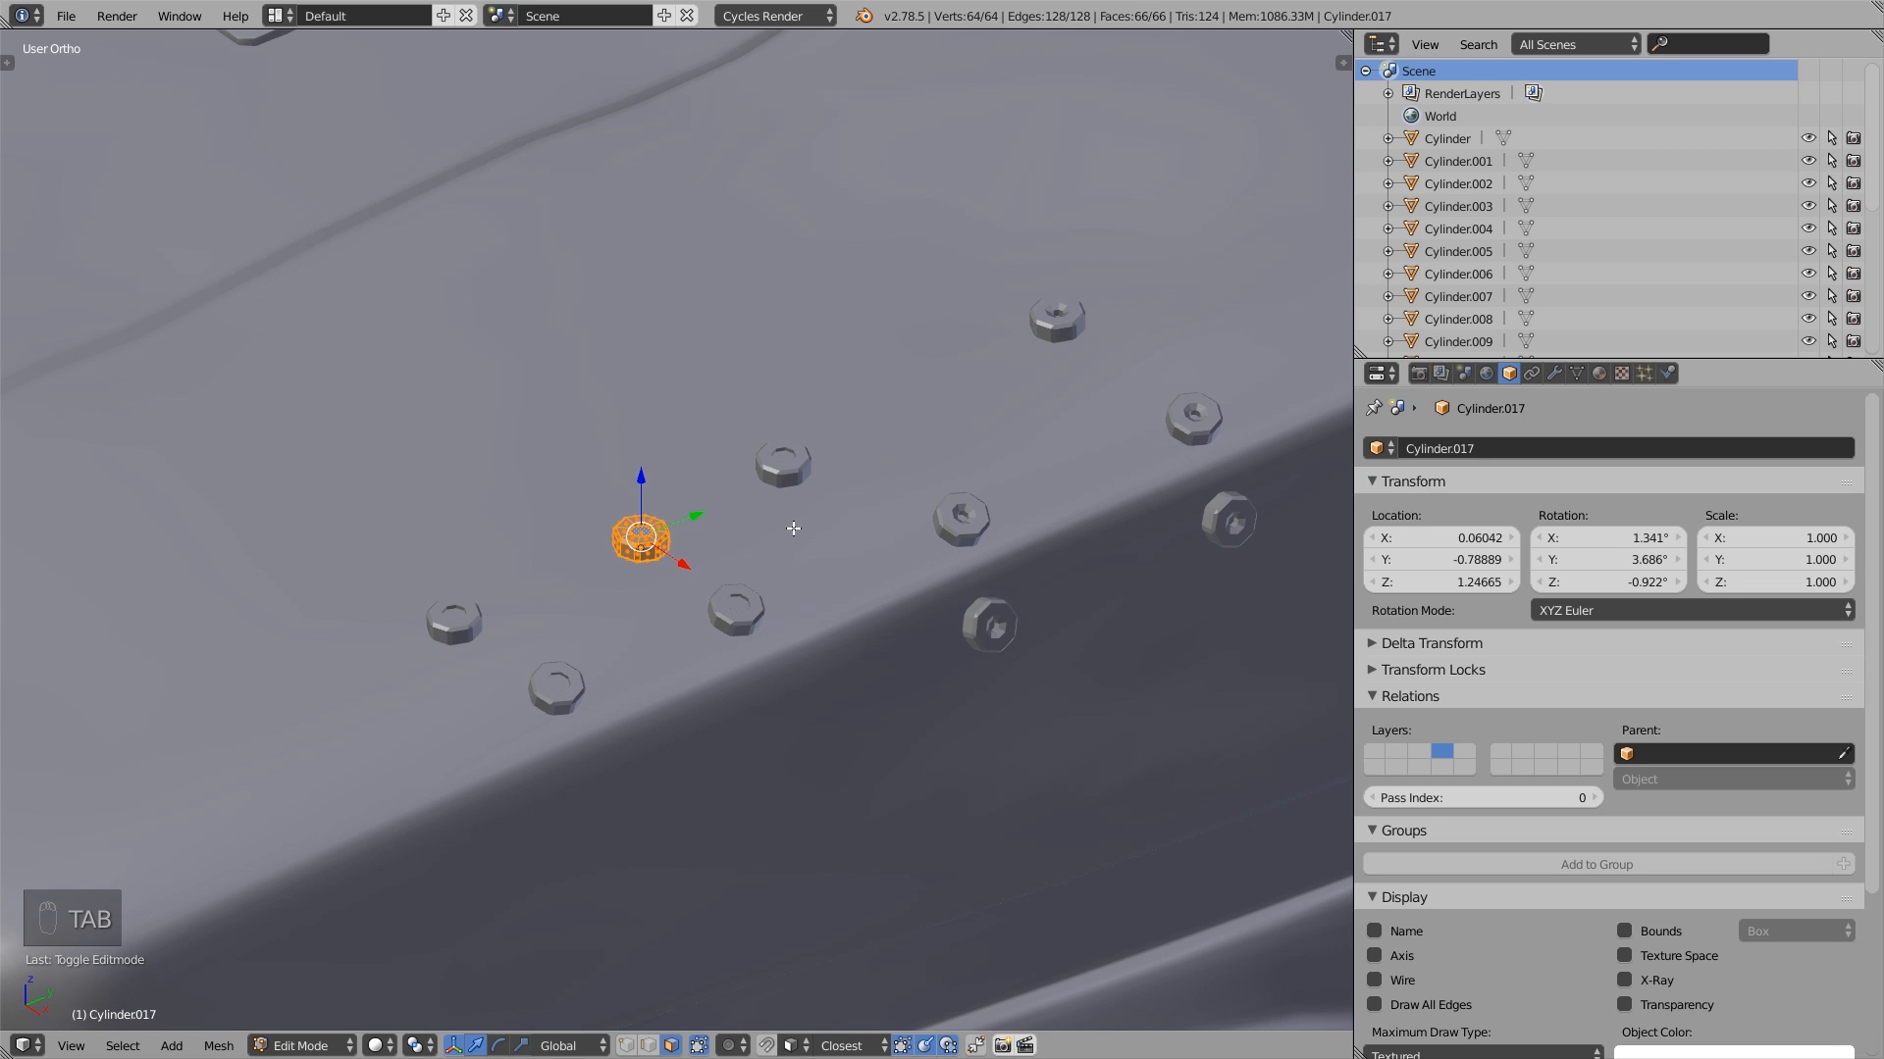
key("Tab")
- Select the five independent front bolts plus Cylinder.004 as the active object, and link their Object Data to it
left_click(498, 541)
left_click(455, 608, "shift")
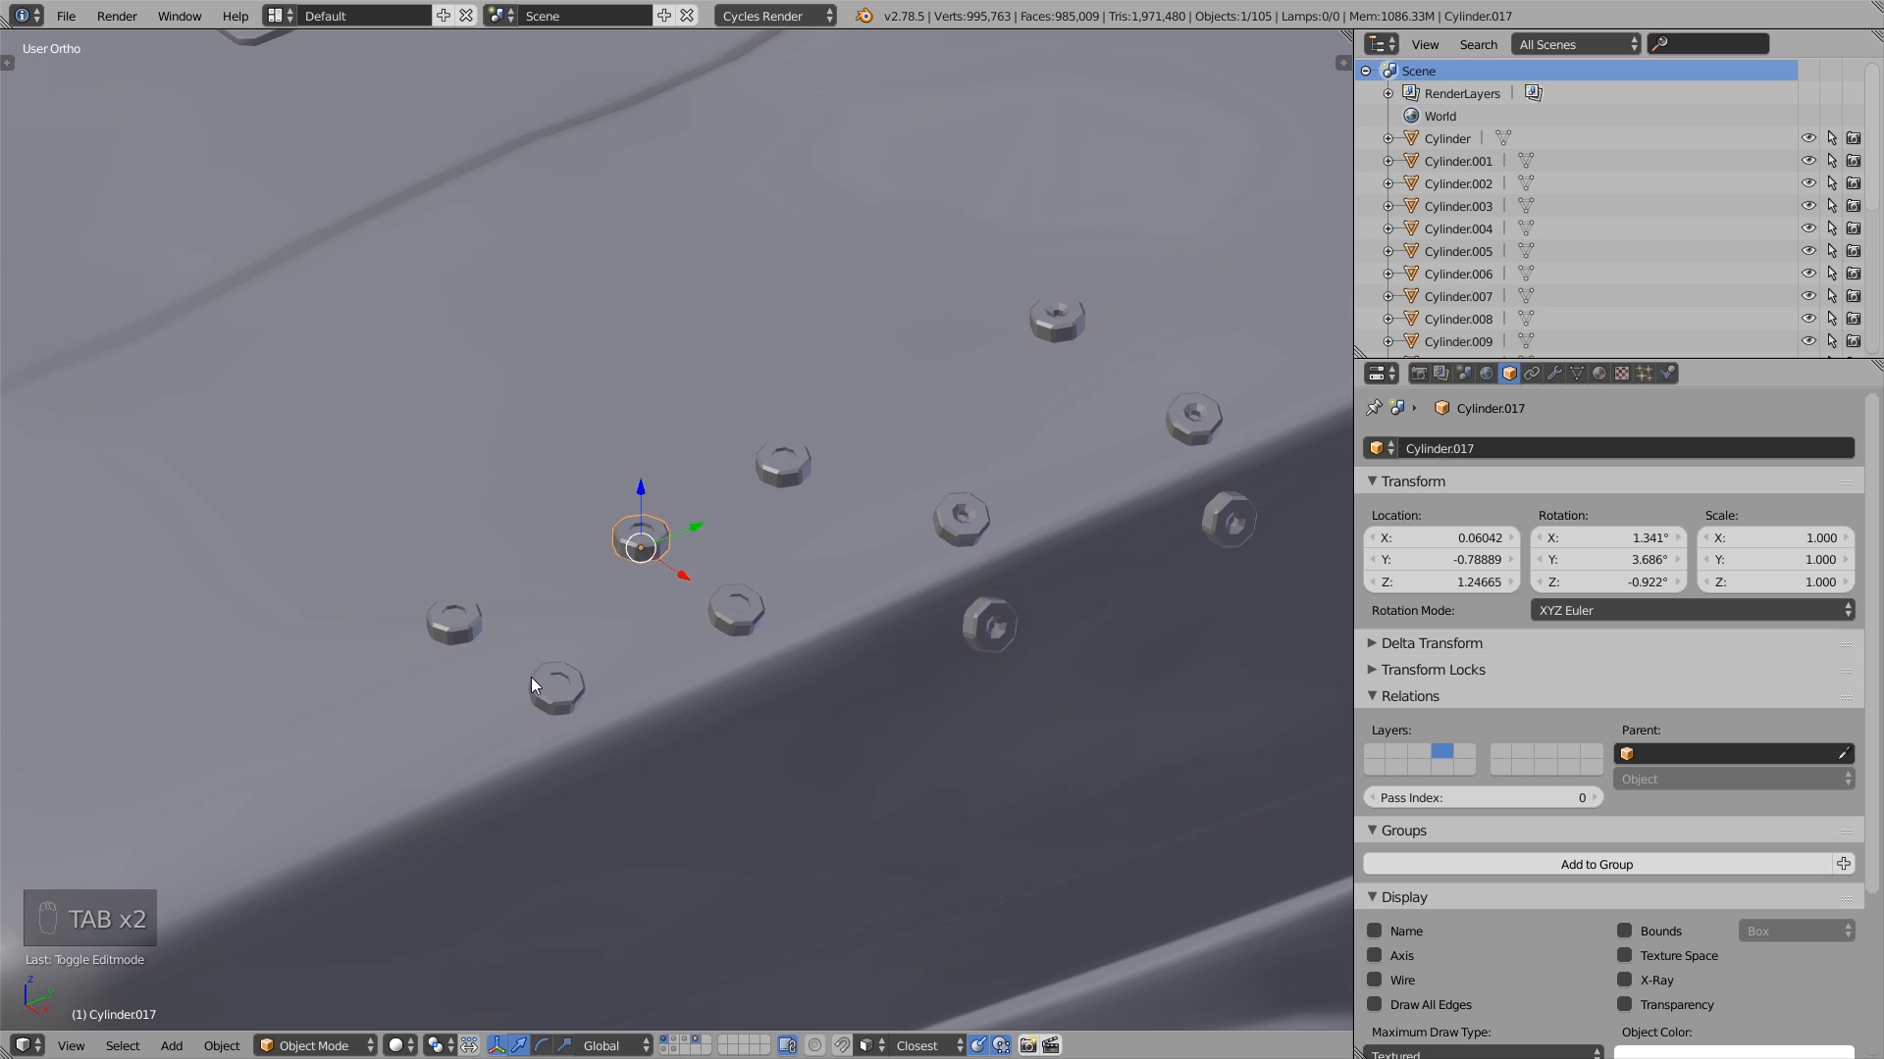
left_click(557, 692, "shift")
left_click(743, 614, "shift")
left_click(780, 462, "shift")
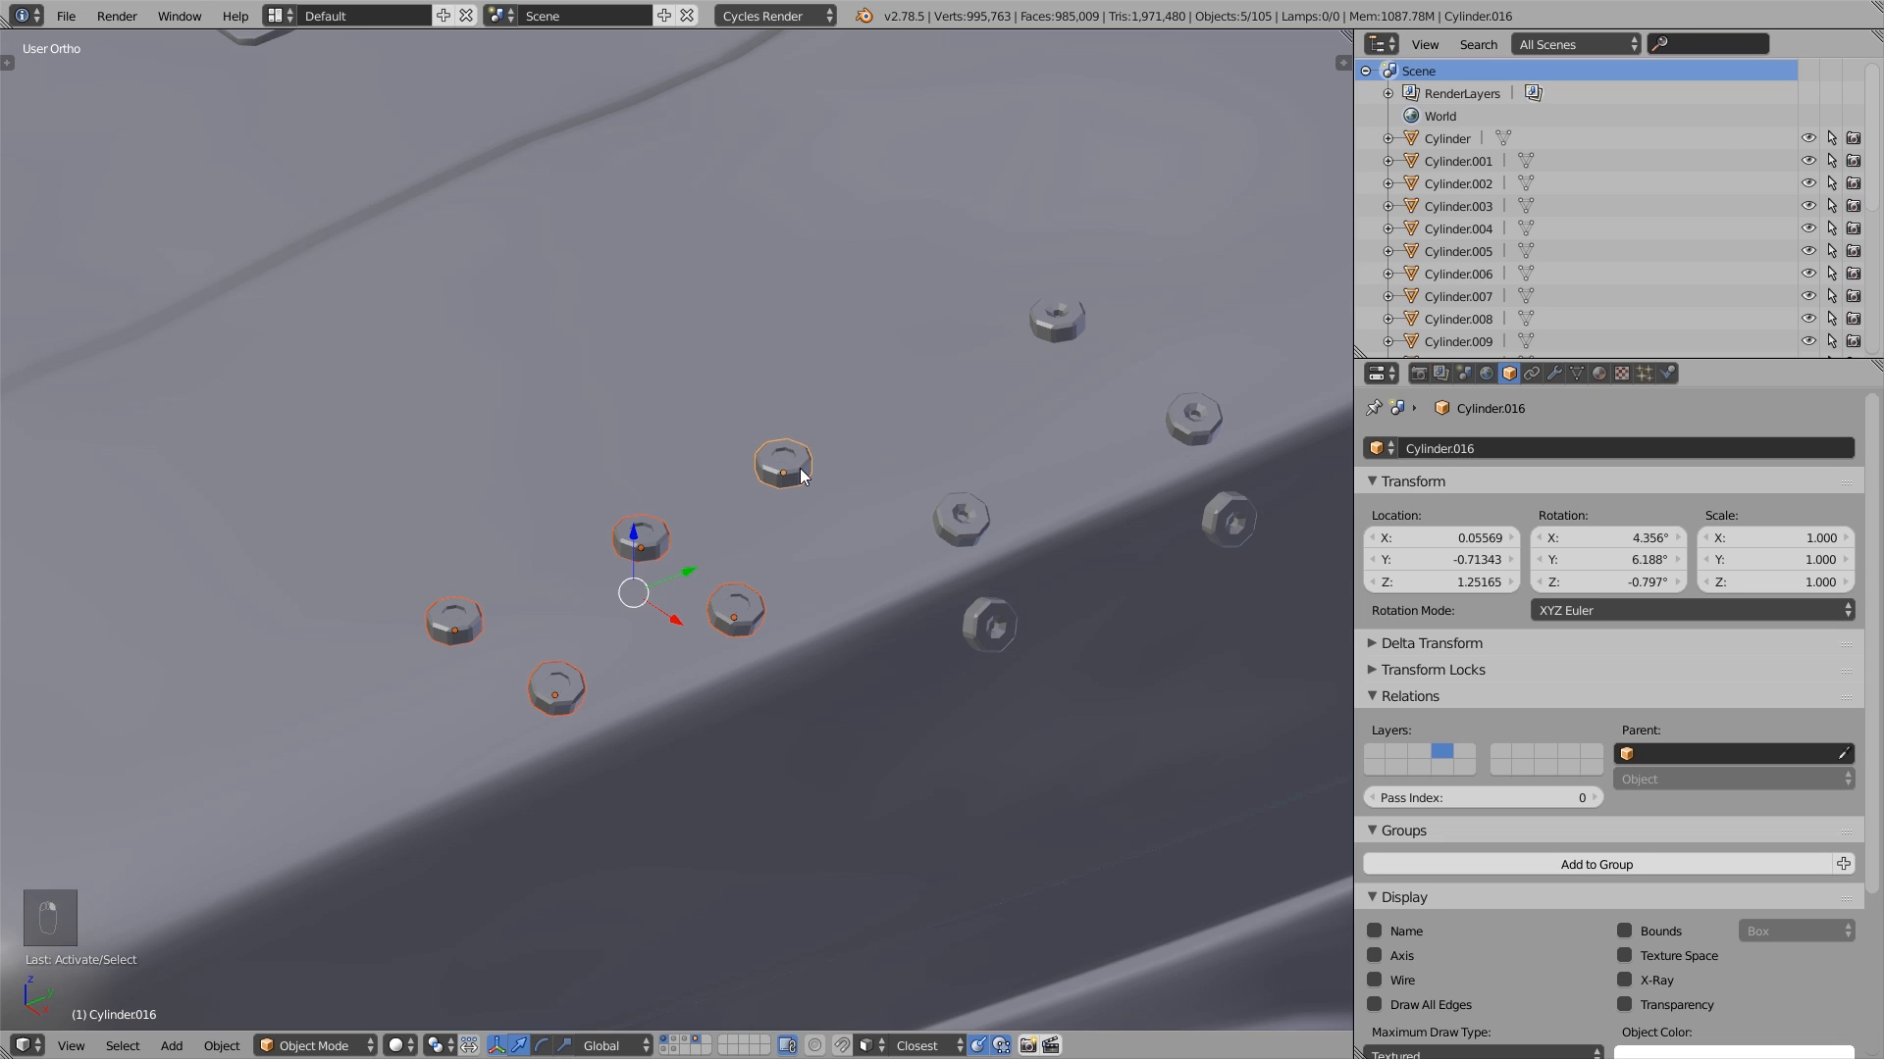
left_click(964, 520, "shift")
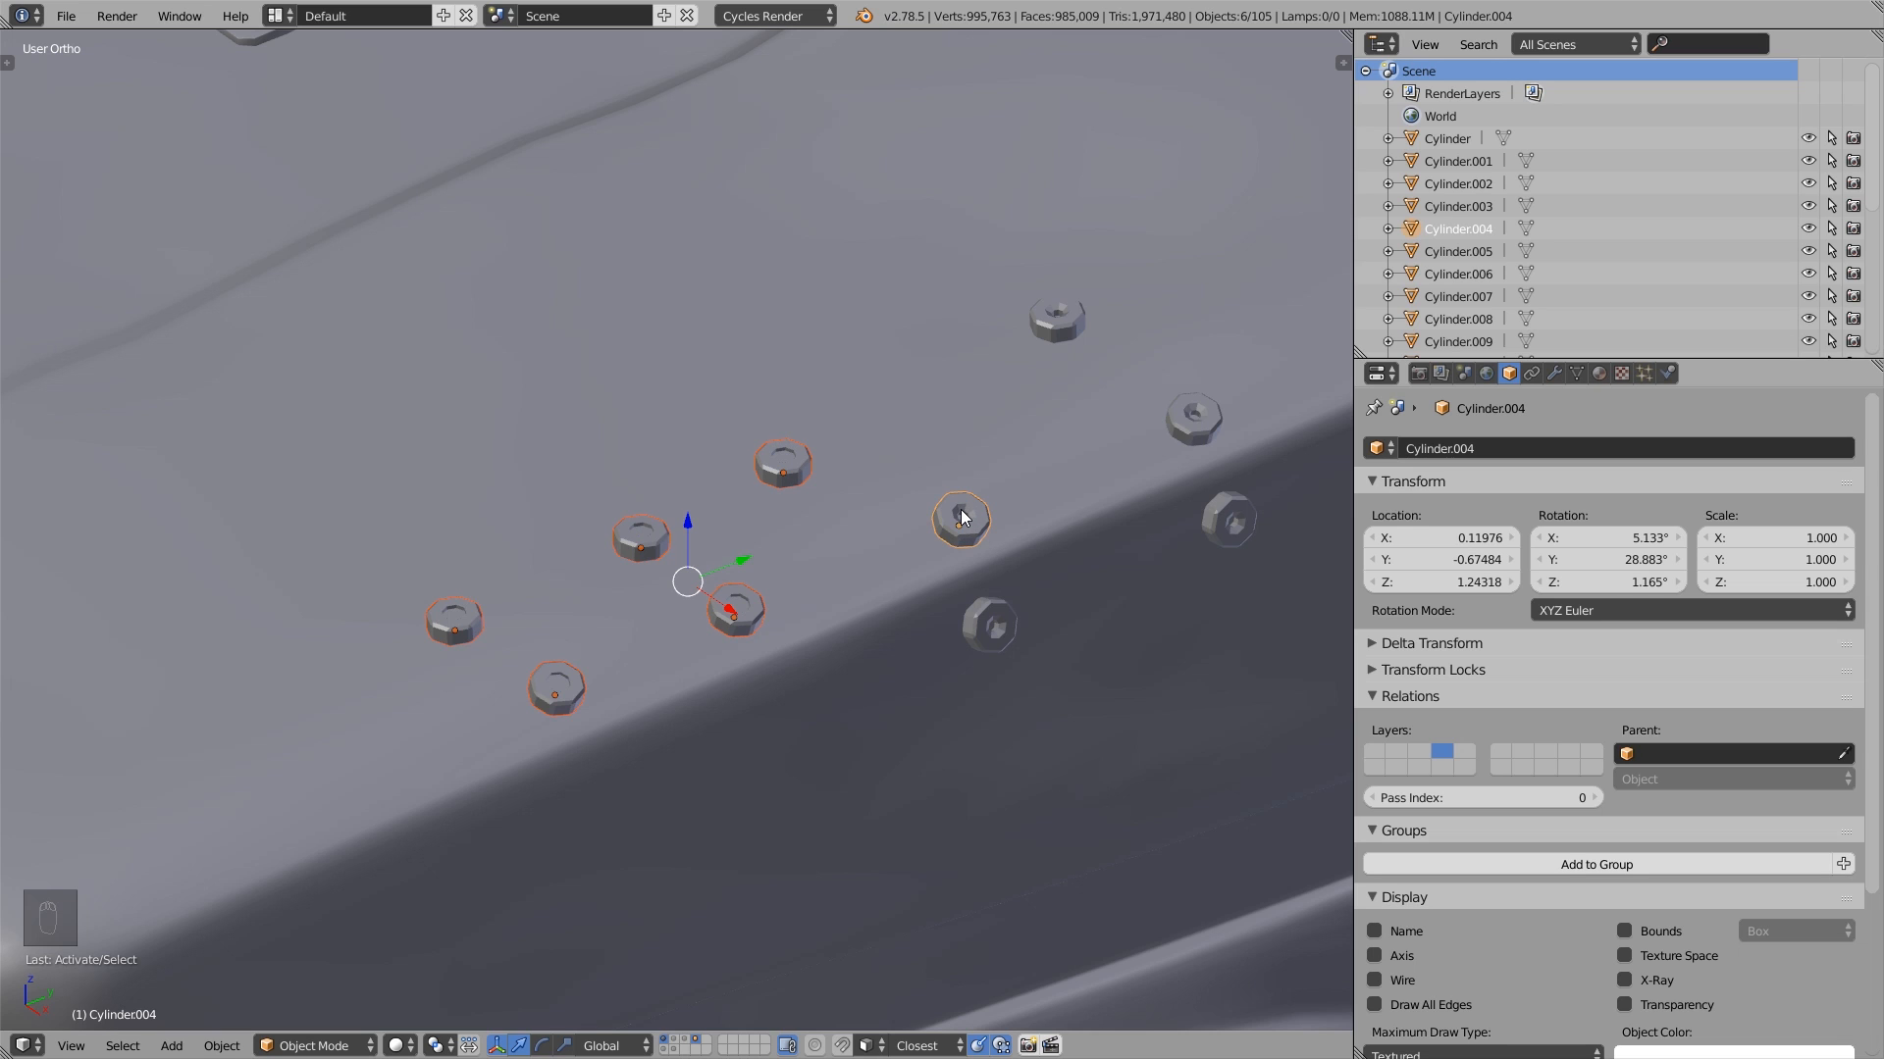
key("ctrl+l")
mouse_move(962, 511)
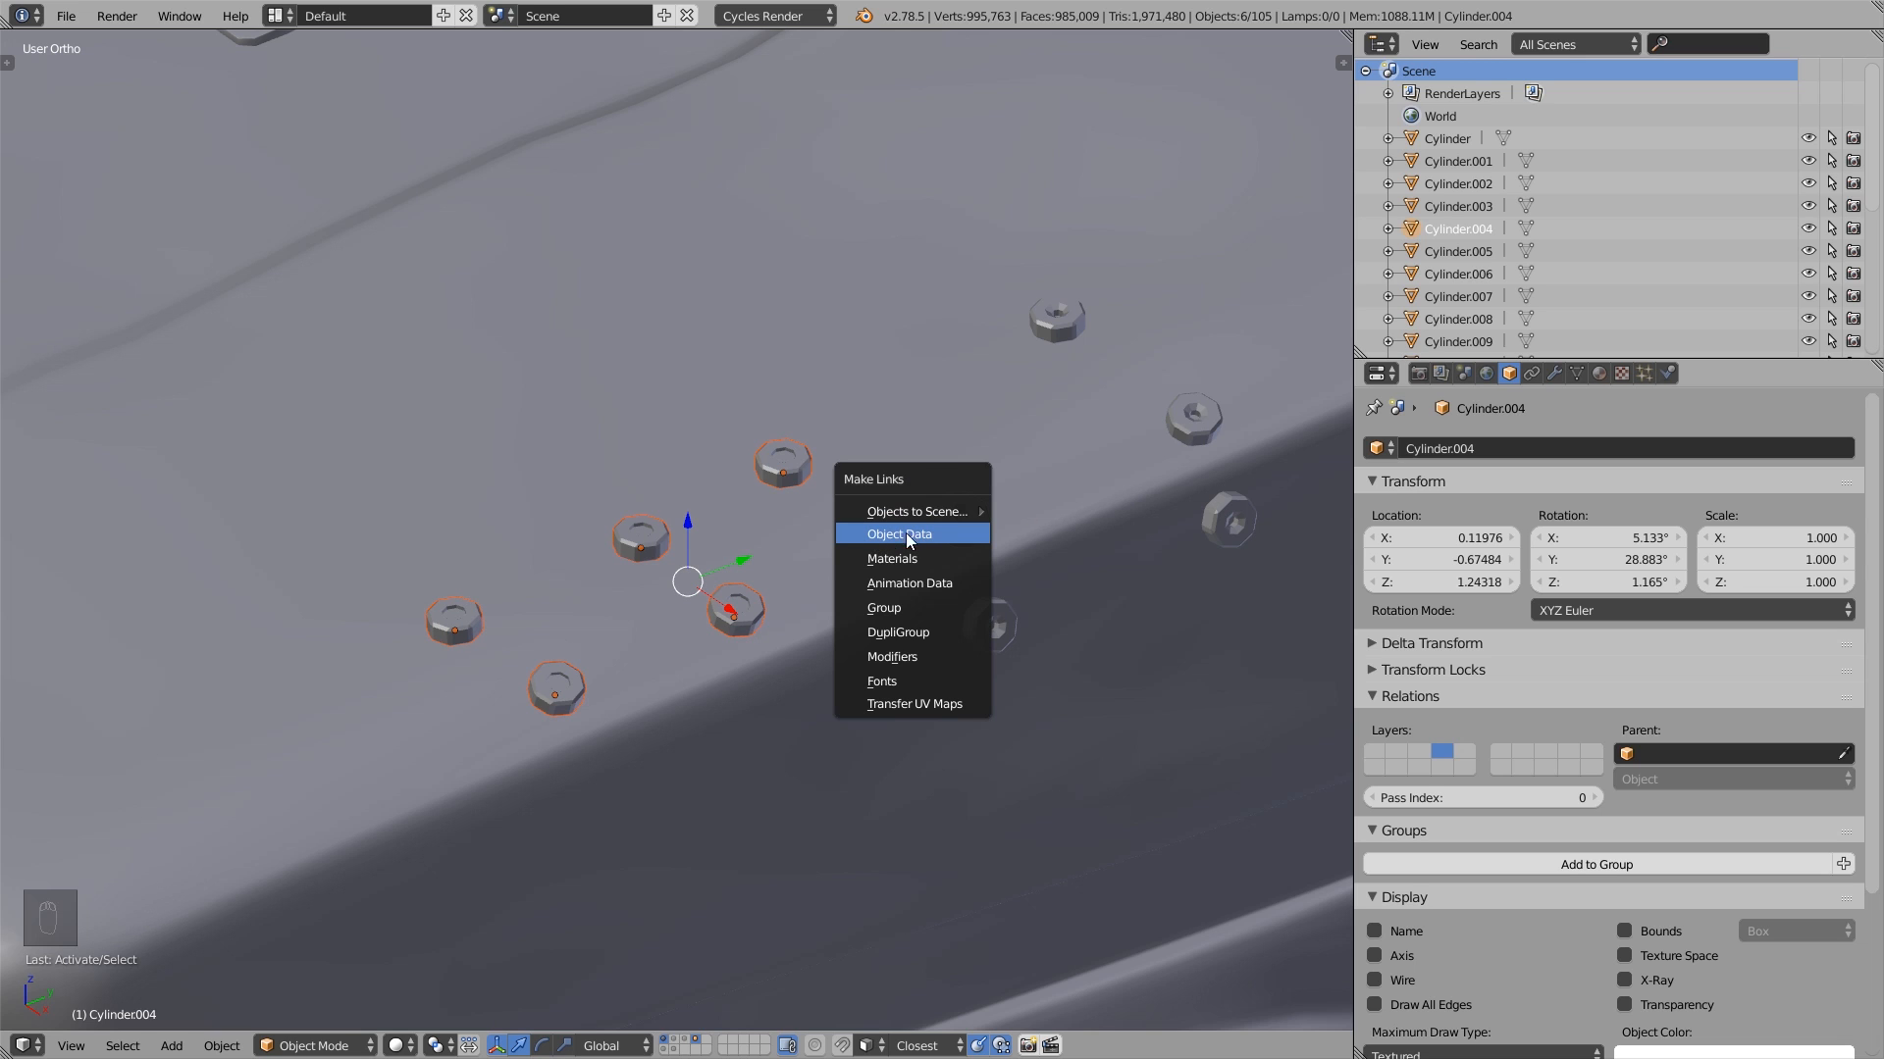
left_click(932, 532)
- Examine in Edit Mode which hood bolts share the linked mesh, and return to Object Mode
middle_click_drag(931, 533, 816, 553)
key("Tab")
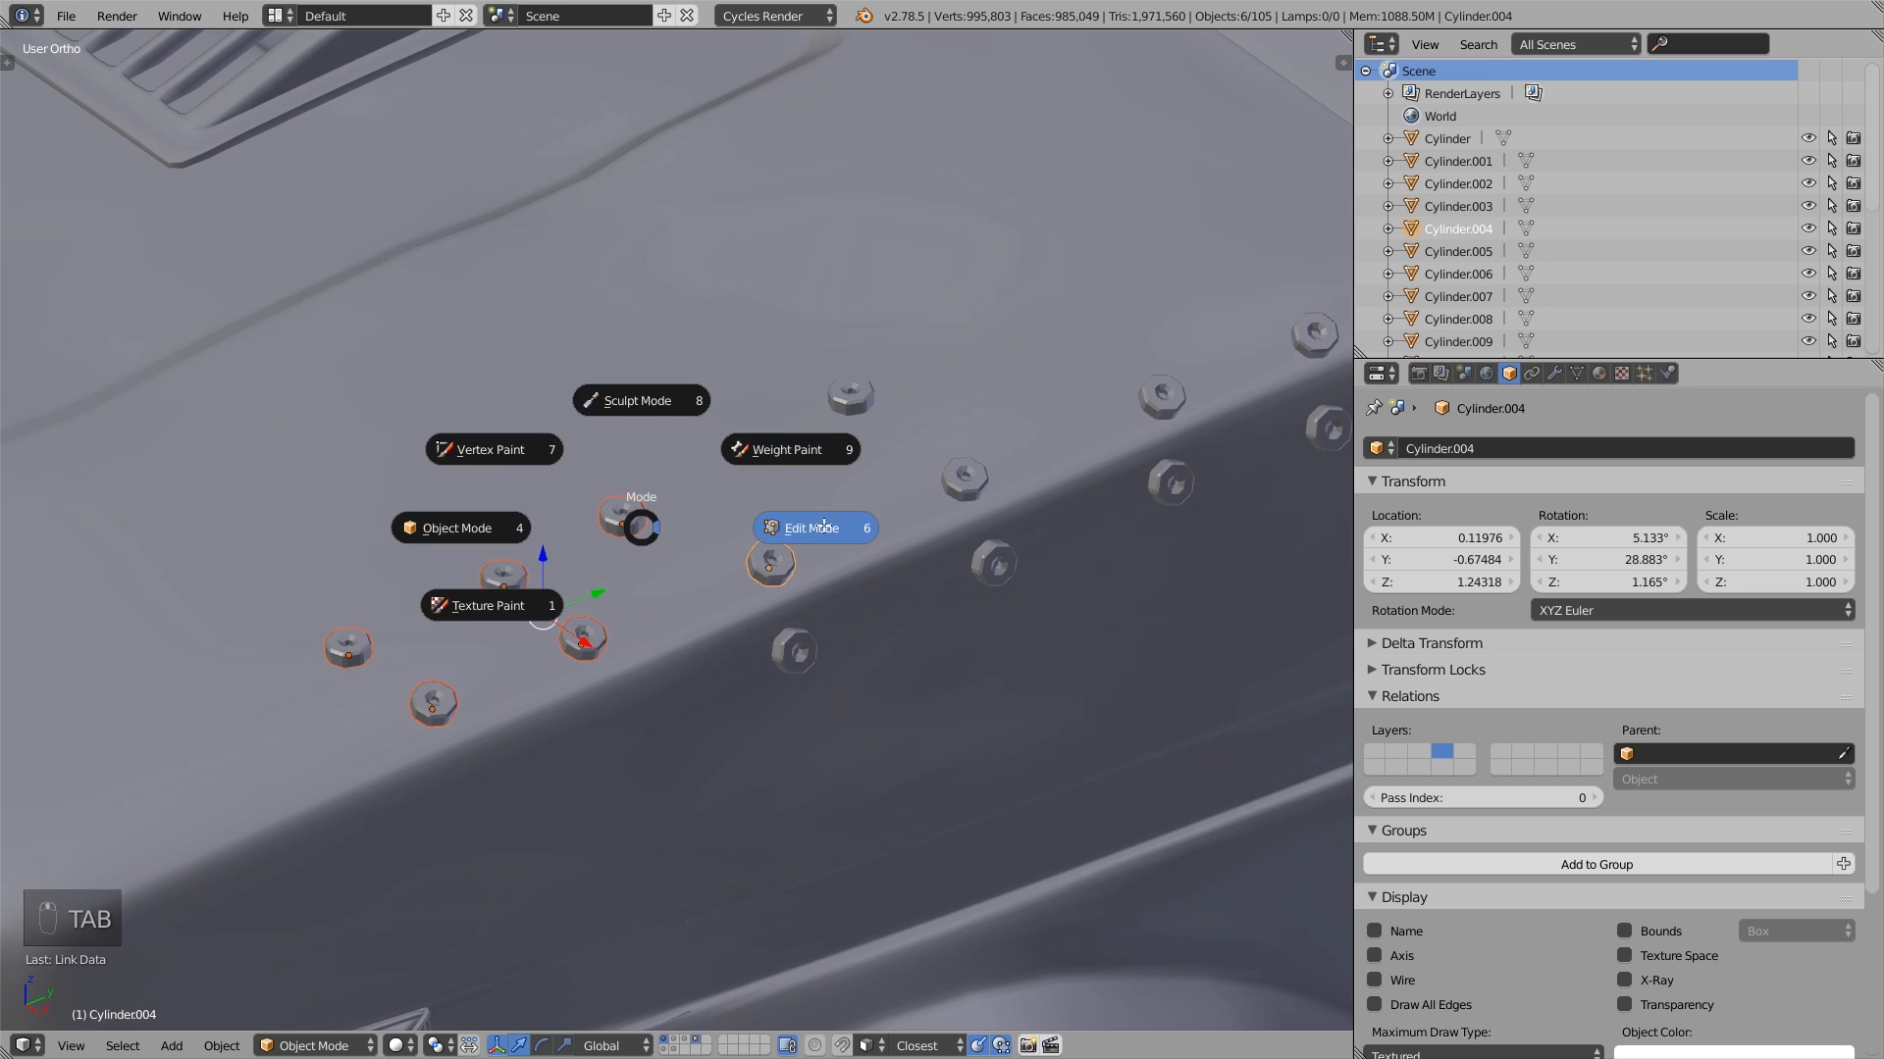
scroll(744, 487, "down", 5)
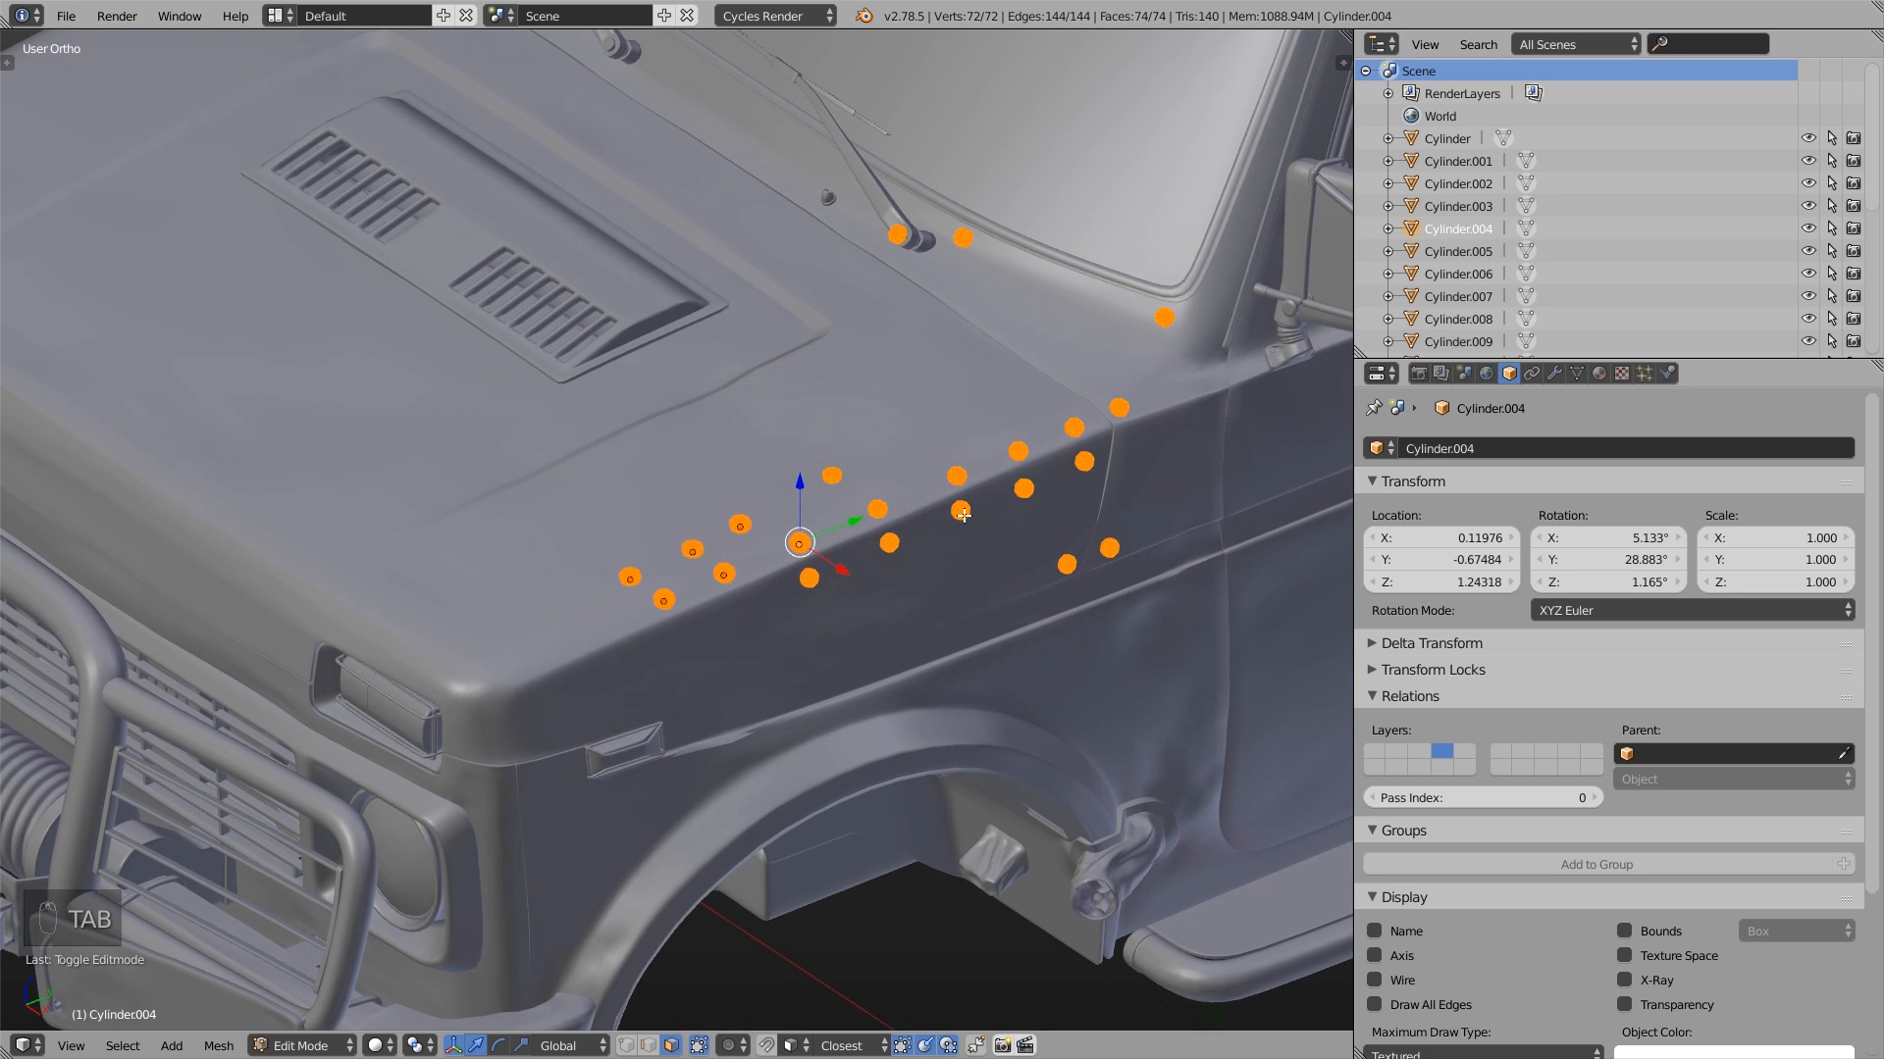
scroll(744, 487, "up", 5)
key("Tab")
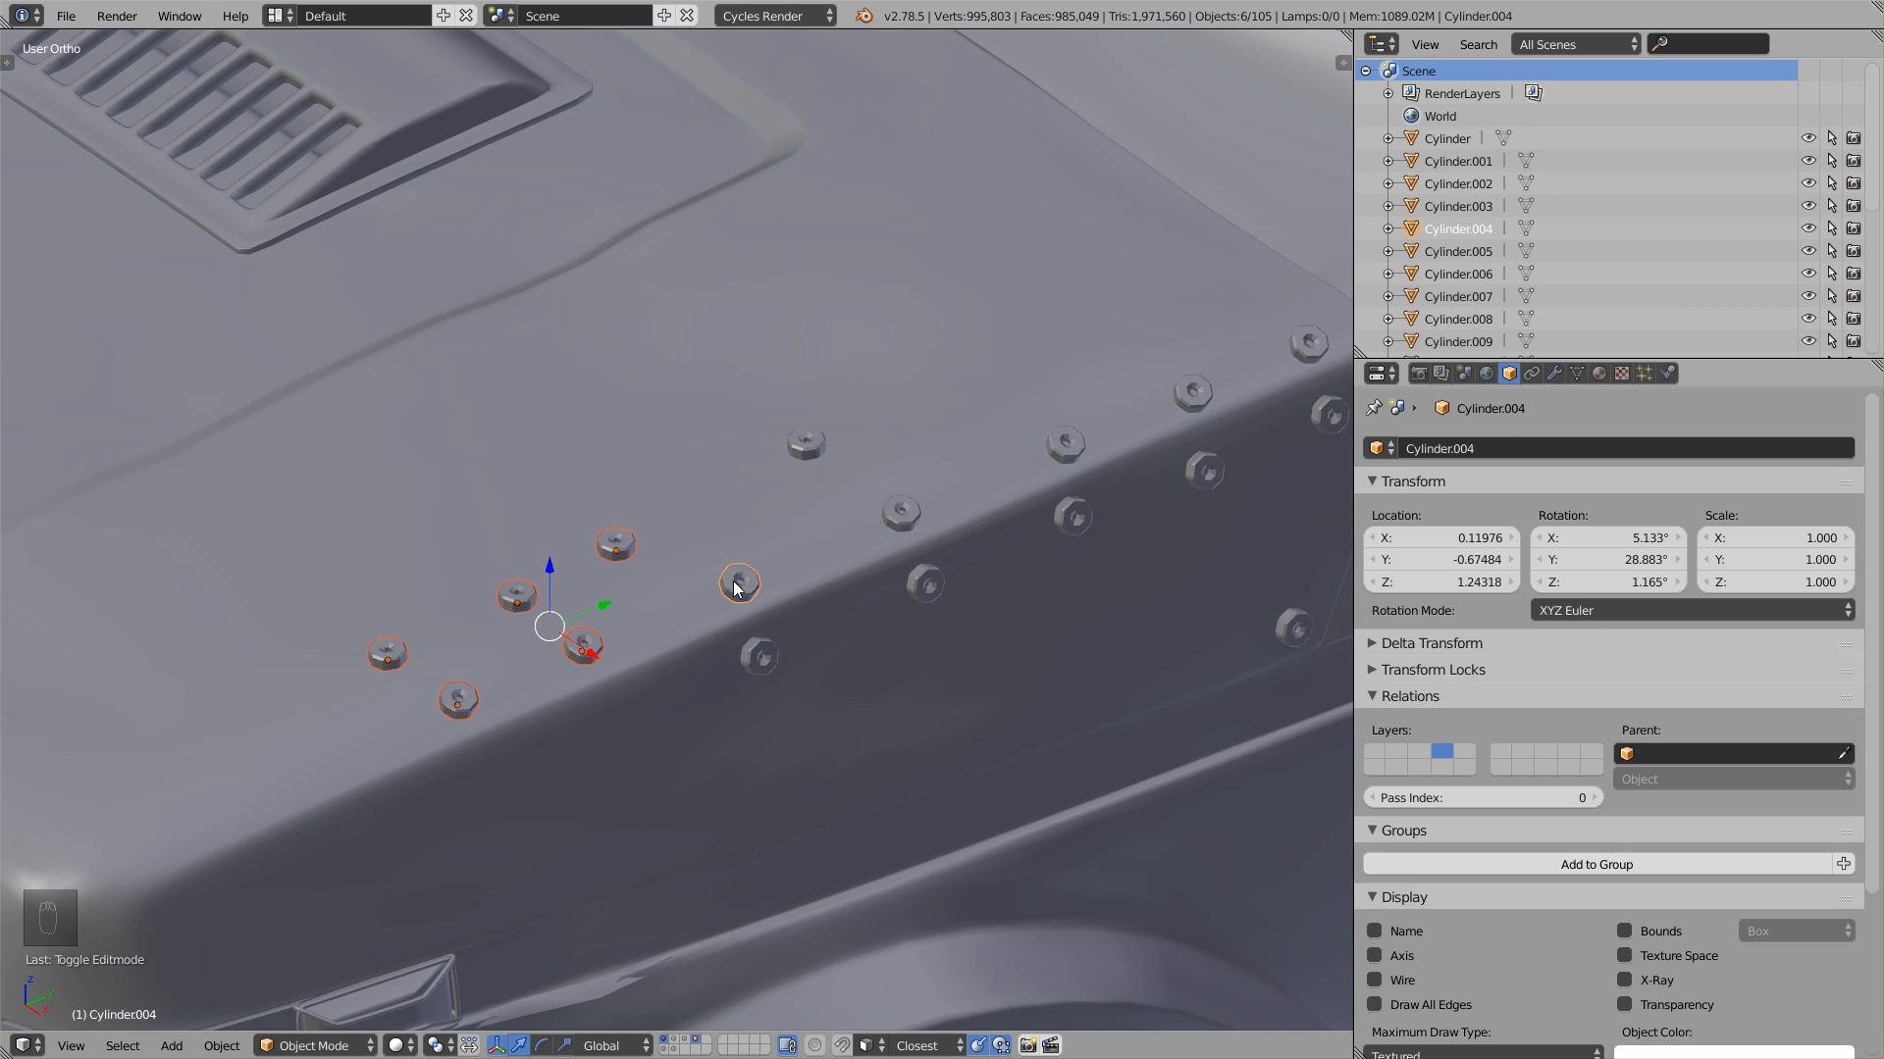
- Select only the edge bolt Cylinder.004 and make its Object & Data single user
right_click(738, 587)
right_click(739, 588)
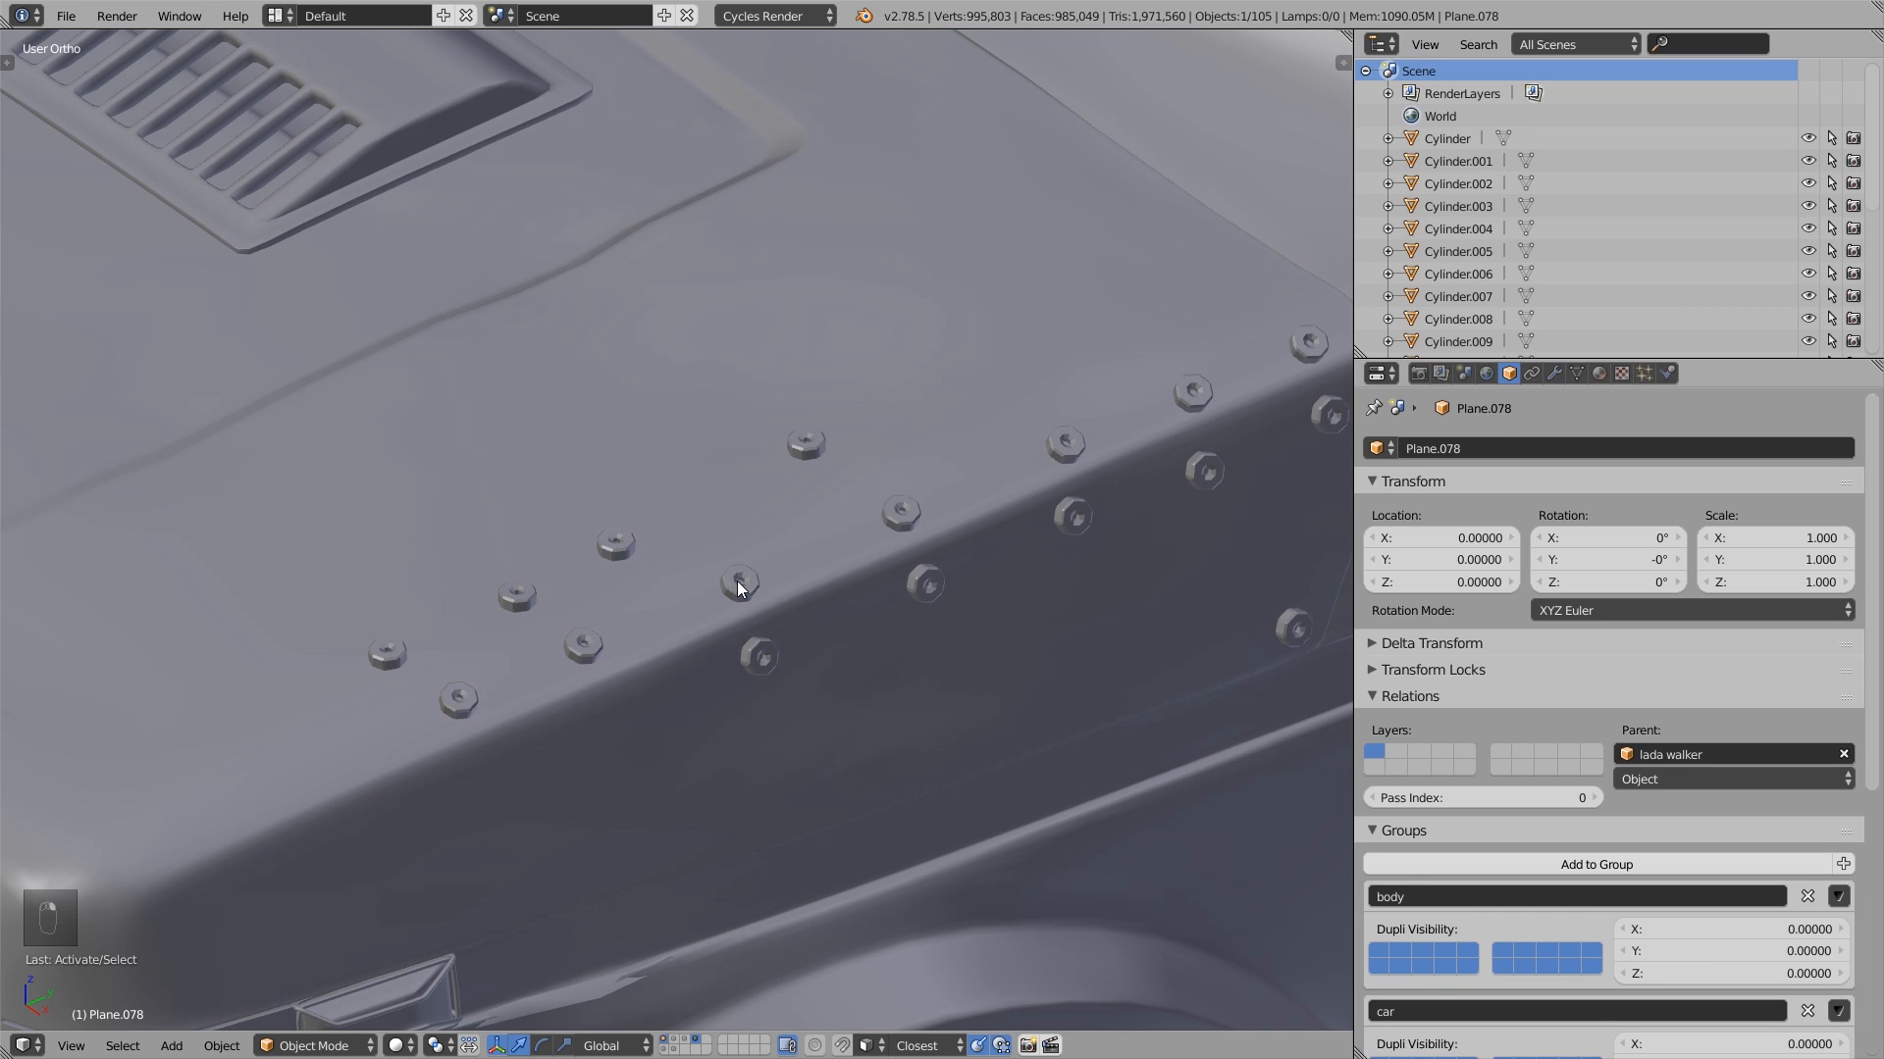
right_click(737, 587)
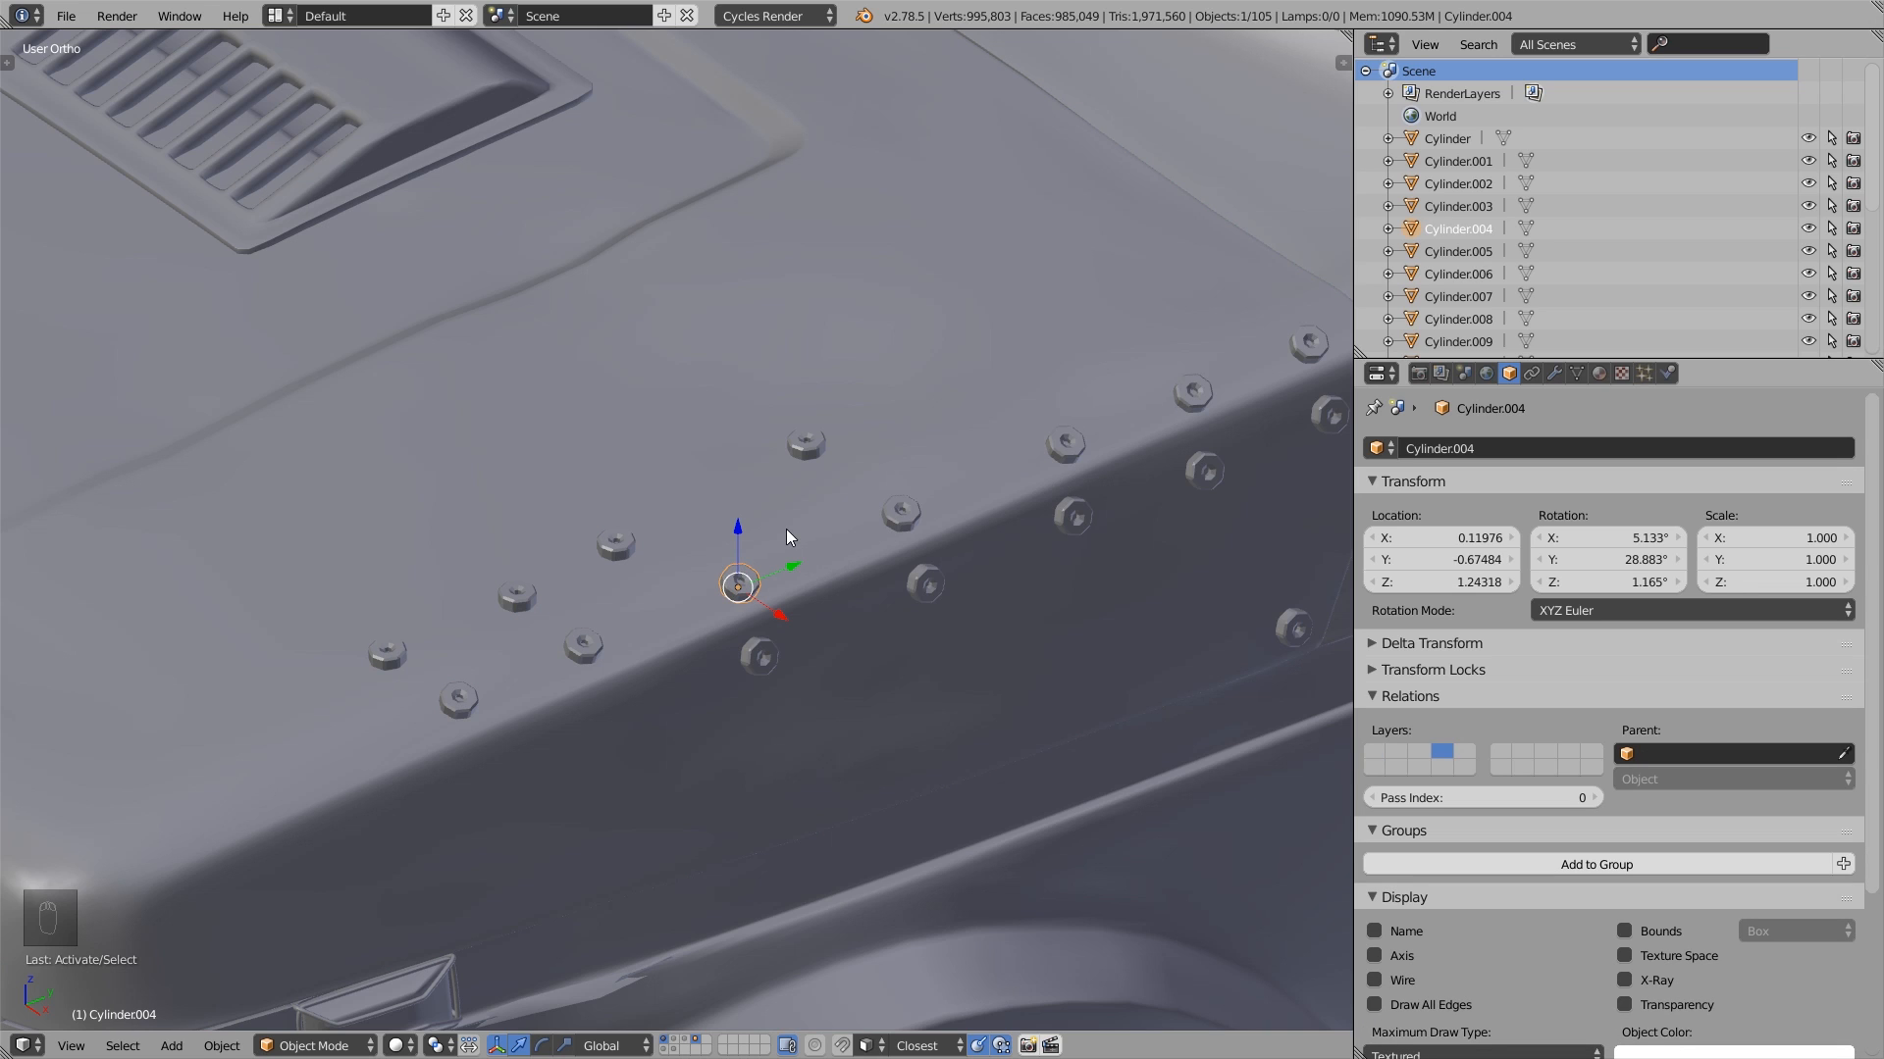
key("u")
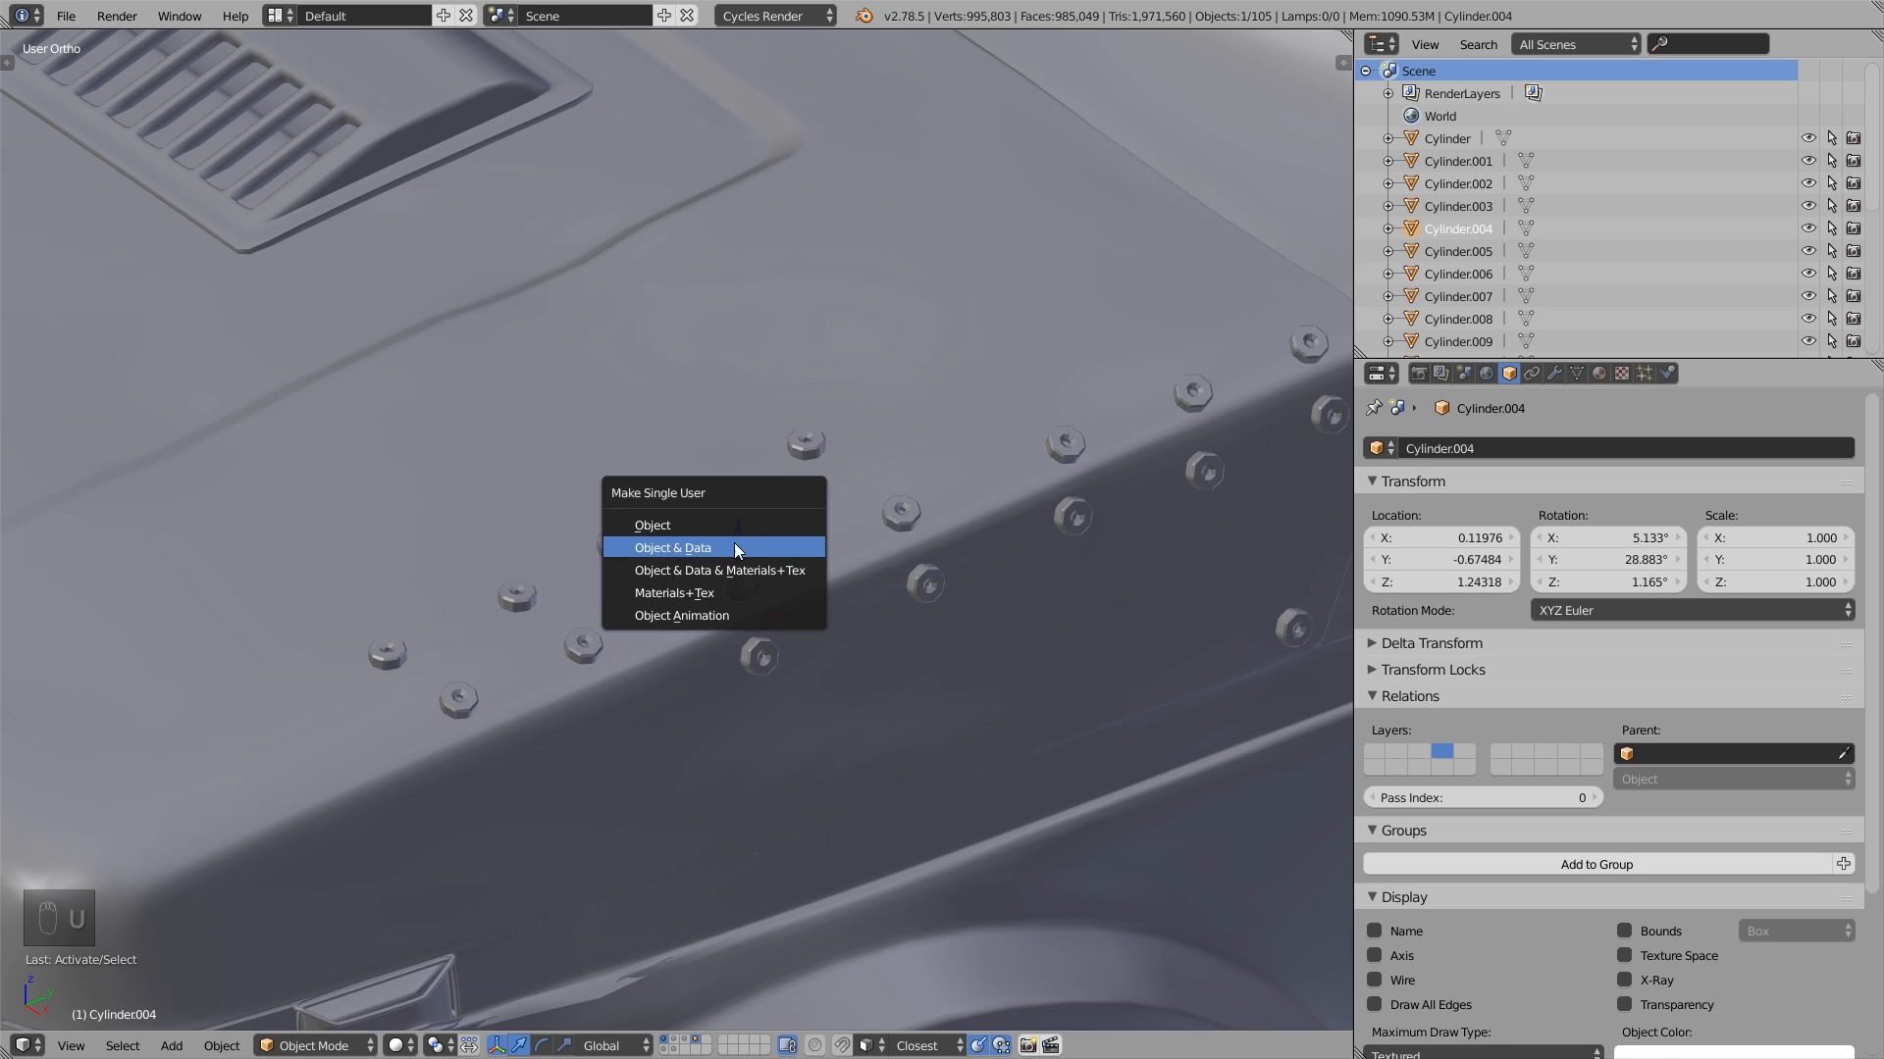
left_click(704, 546)
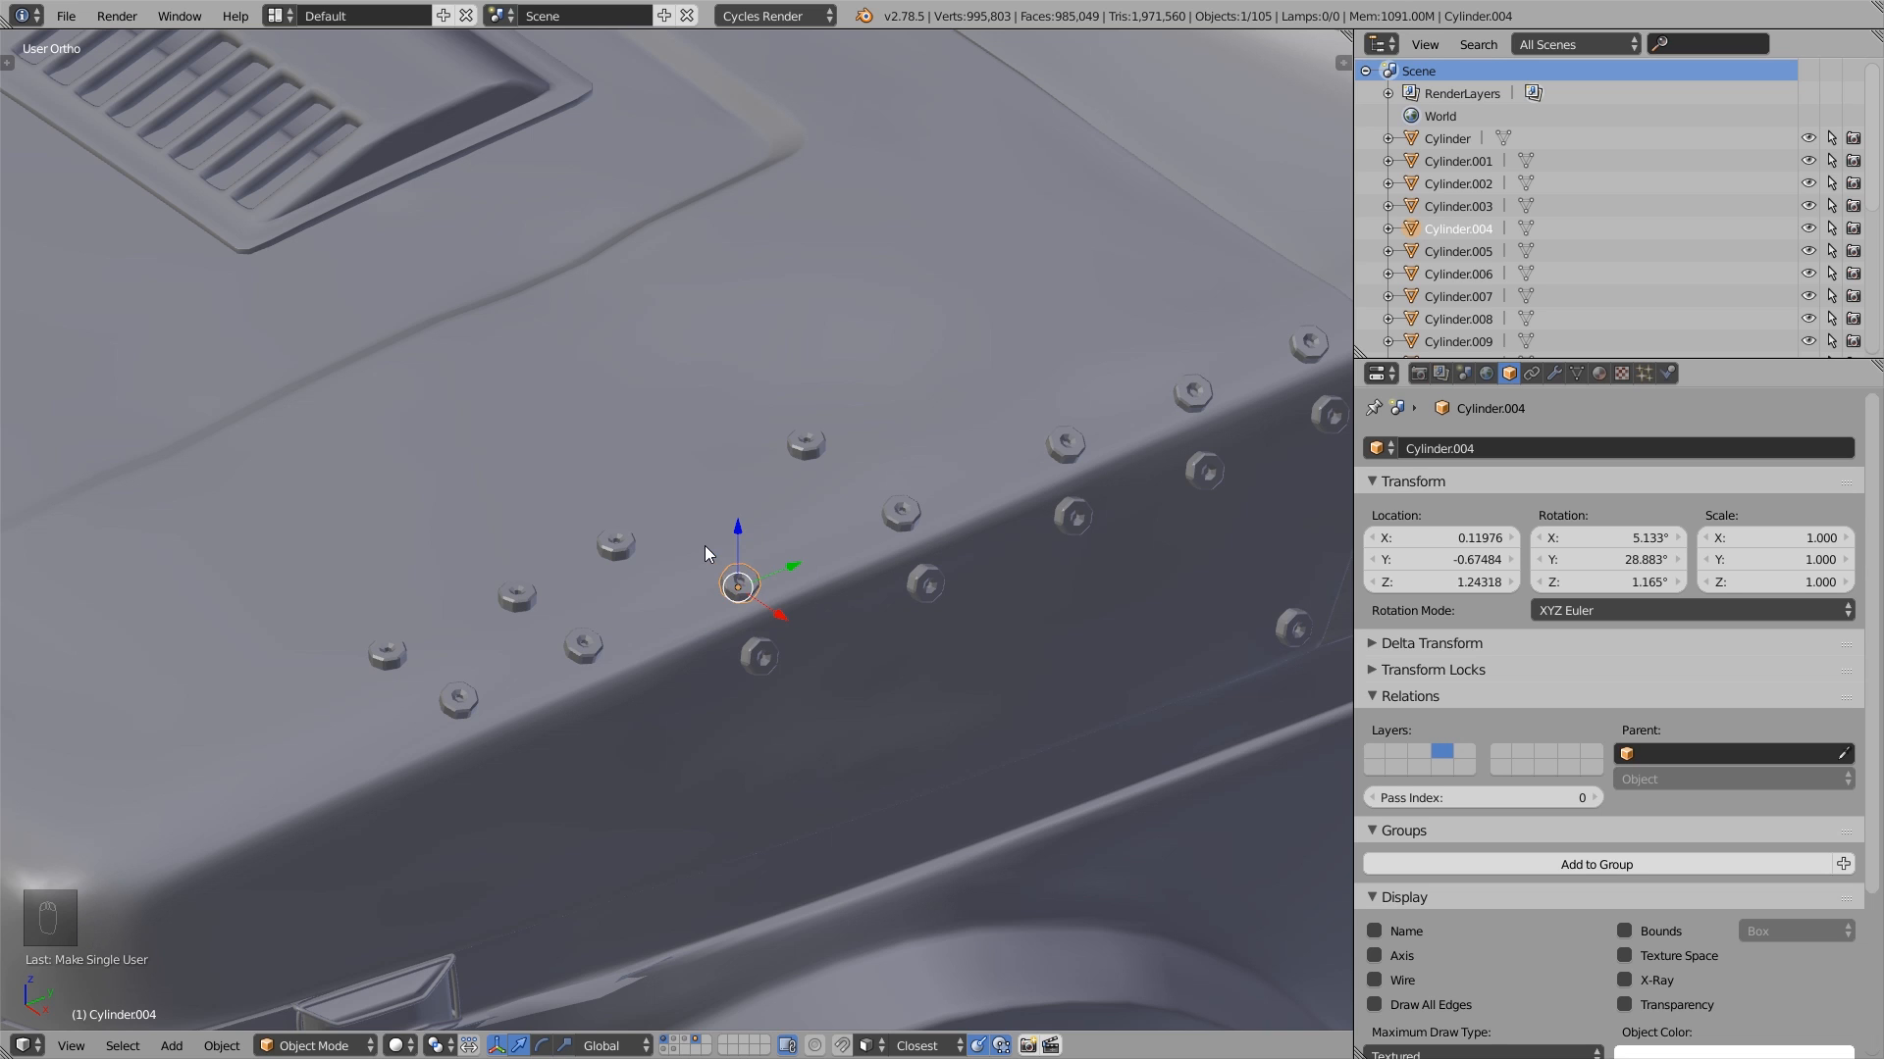
- Examine the single-user bolt's mesh in Edit Mode, return to Object Mode and try moving the bolt
scroll(720, 604, "up", 5)
key("Tab")
left_click(865, 556)
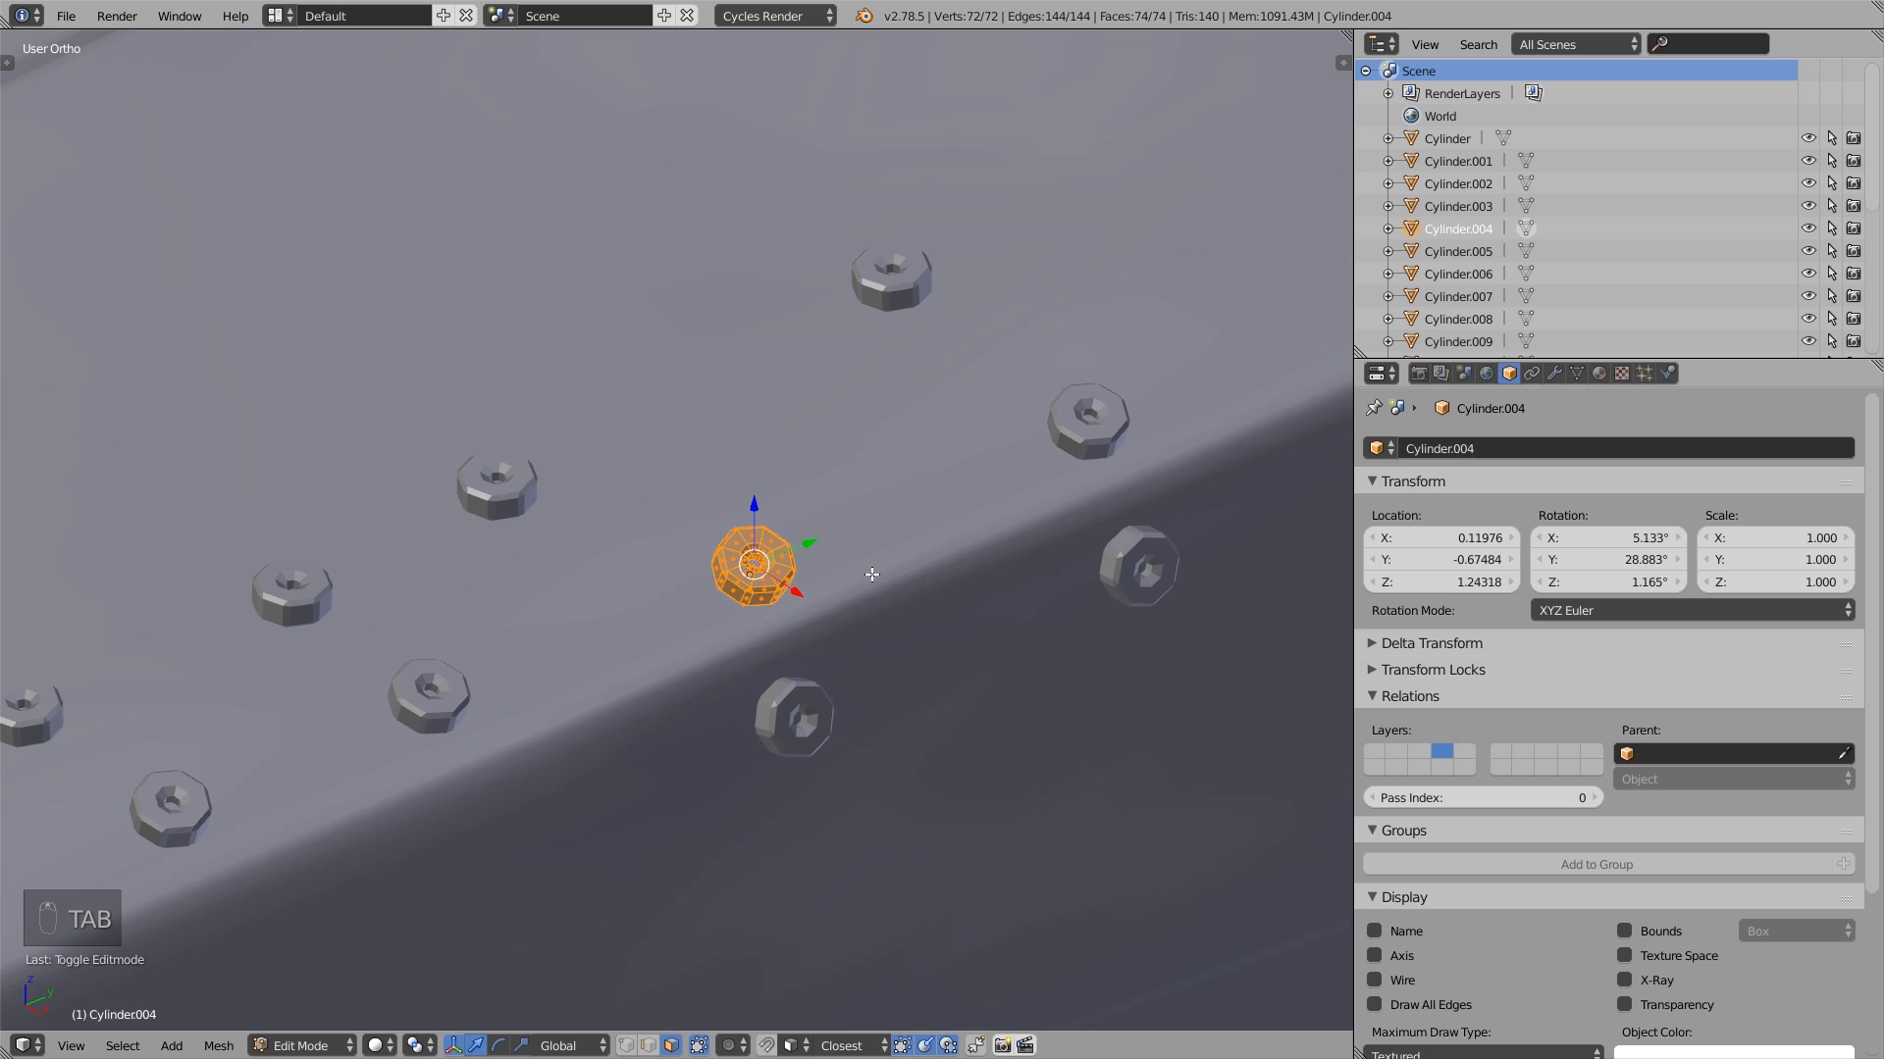
key("Tab")
key("g")
left_click(810, 438)
scroll(810, 441, "down", 5)
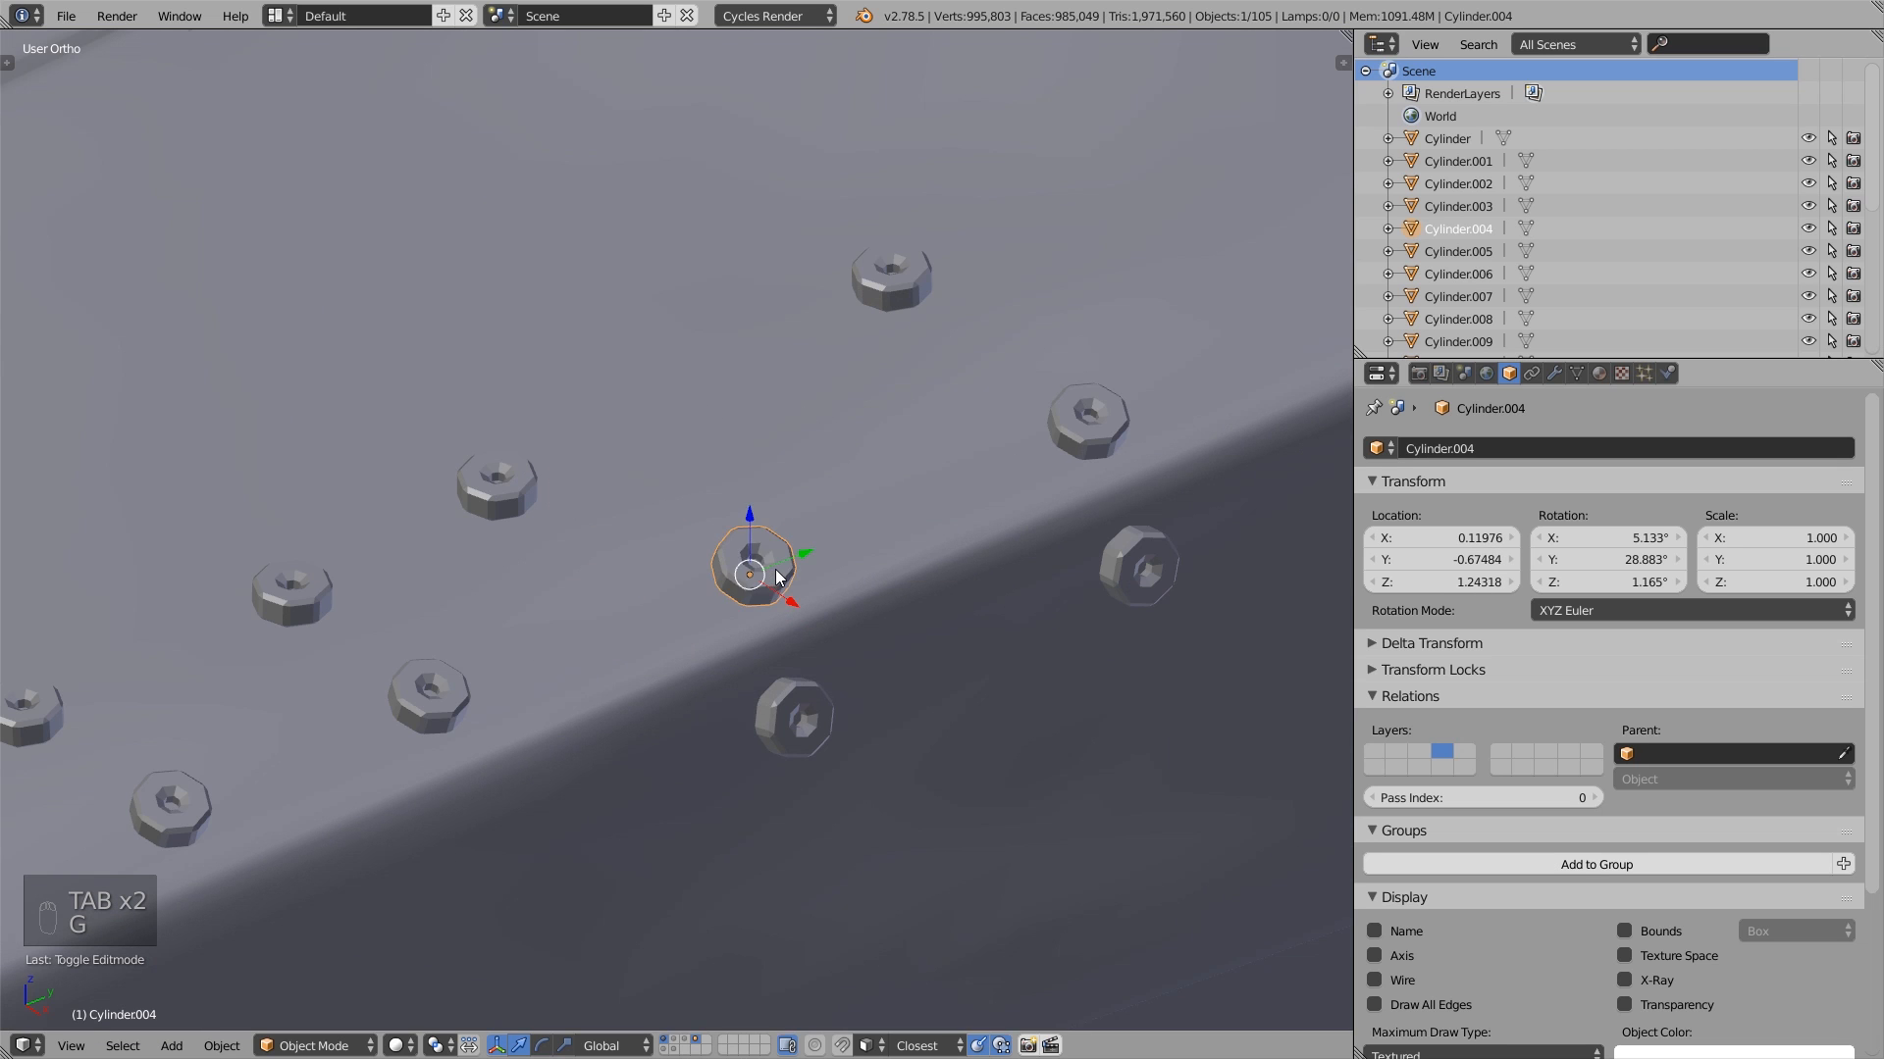
scroll(493, 585, "down", 4)
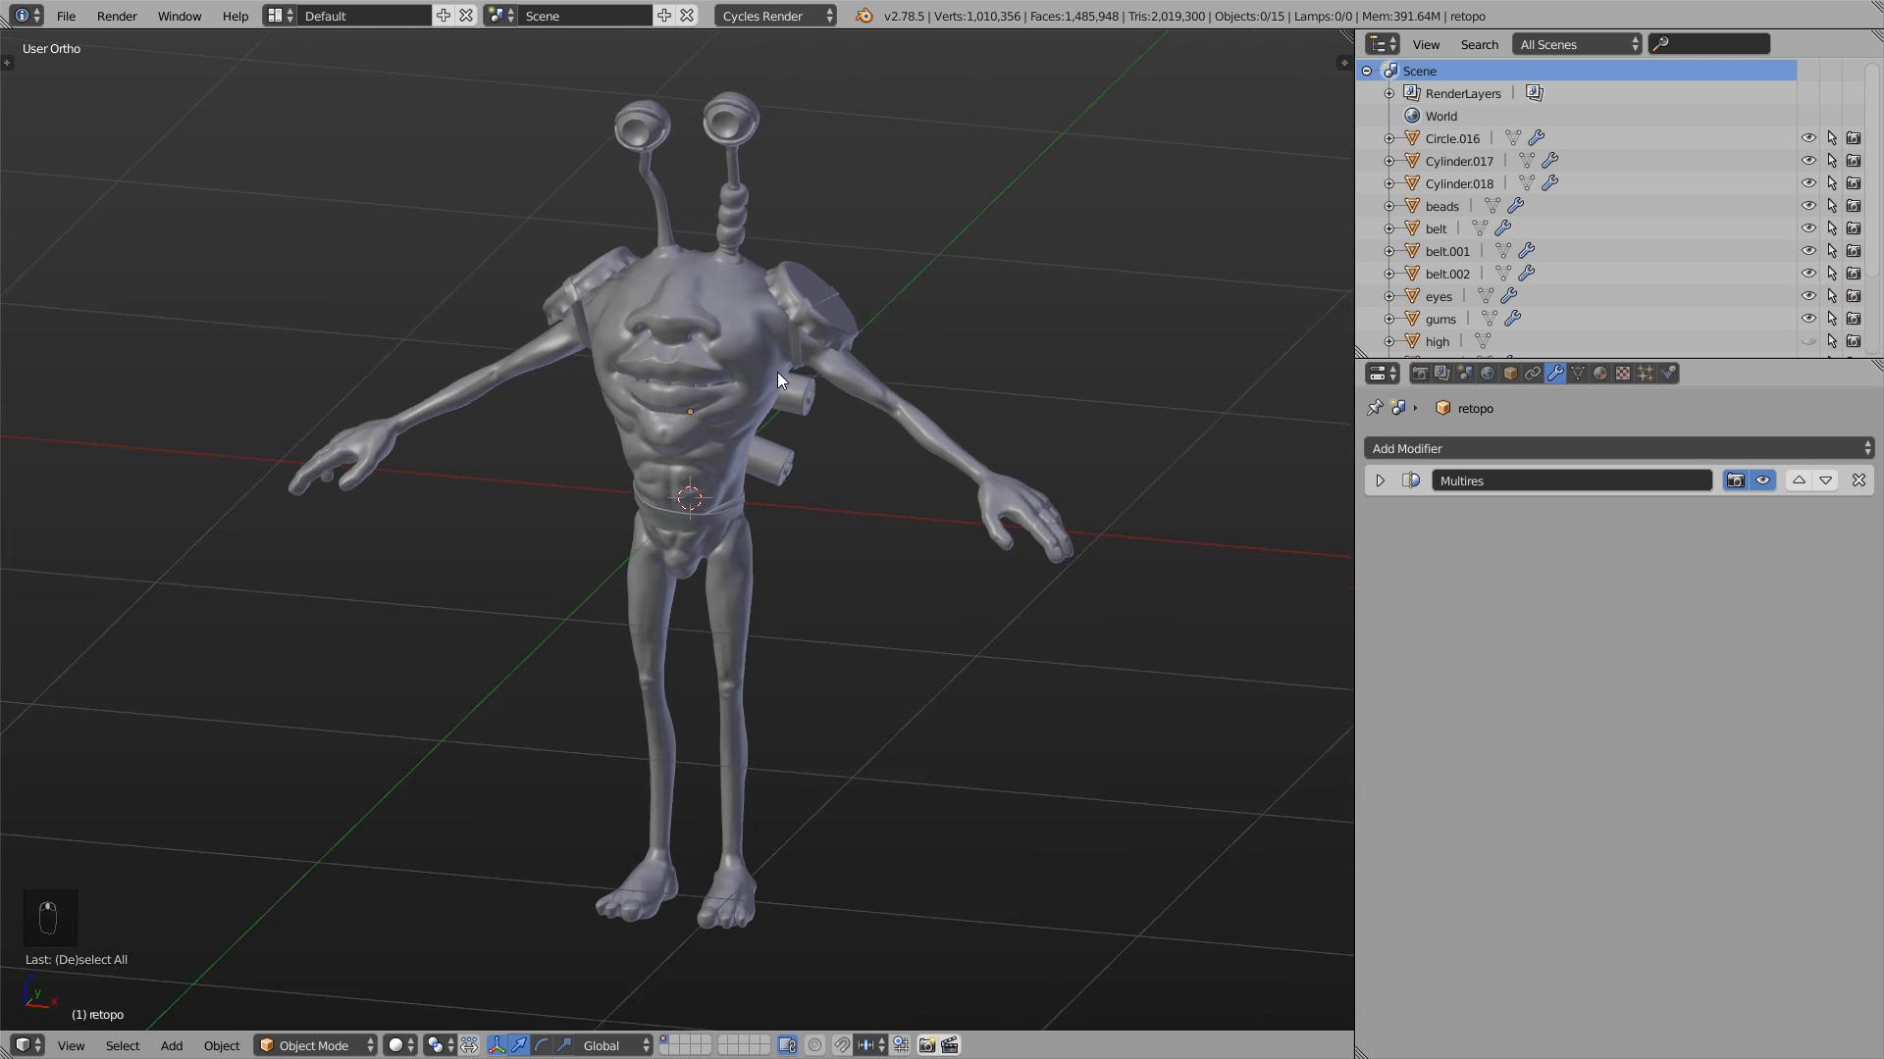
- Examine the sculpted alien character from close up on the mouth to the full body
mouse_move(777, 373)
middle_mouse_down()
mouse_move(799, 350)
mouse_move(757, 347)
middle_mouse_up()
scroll(757, 347, "up", 8)
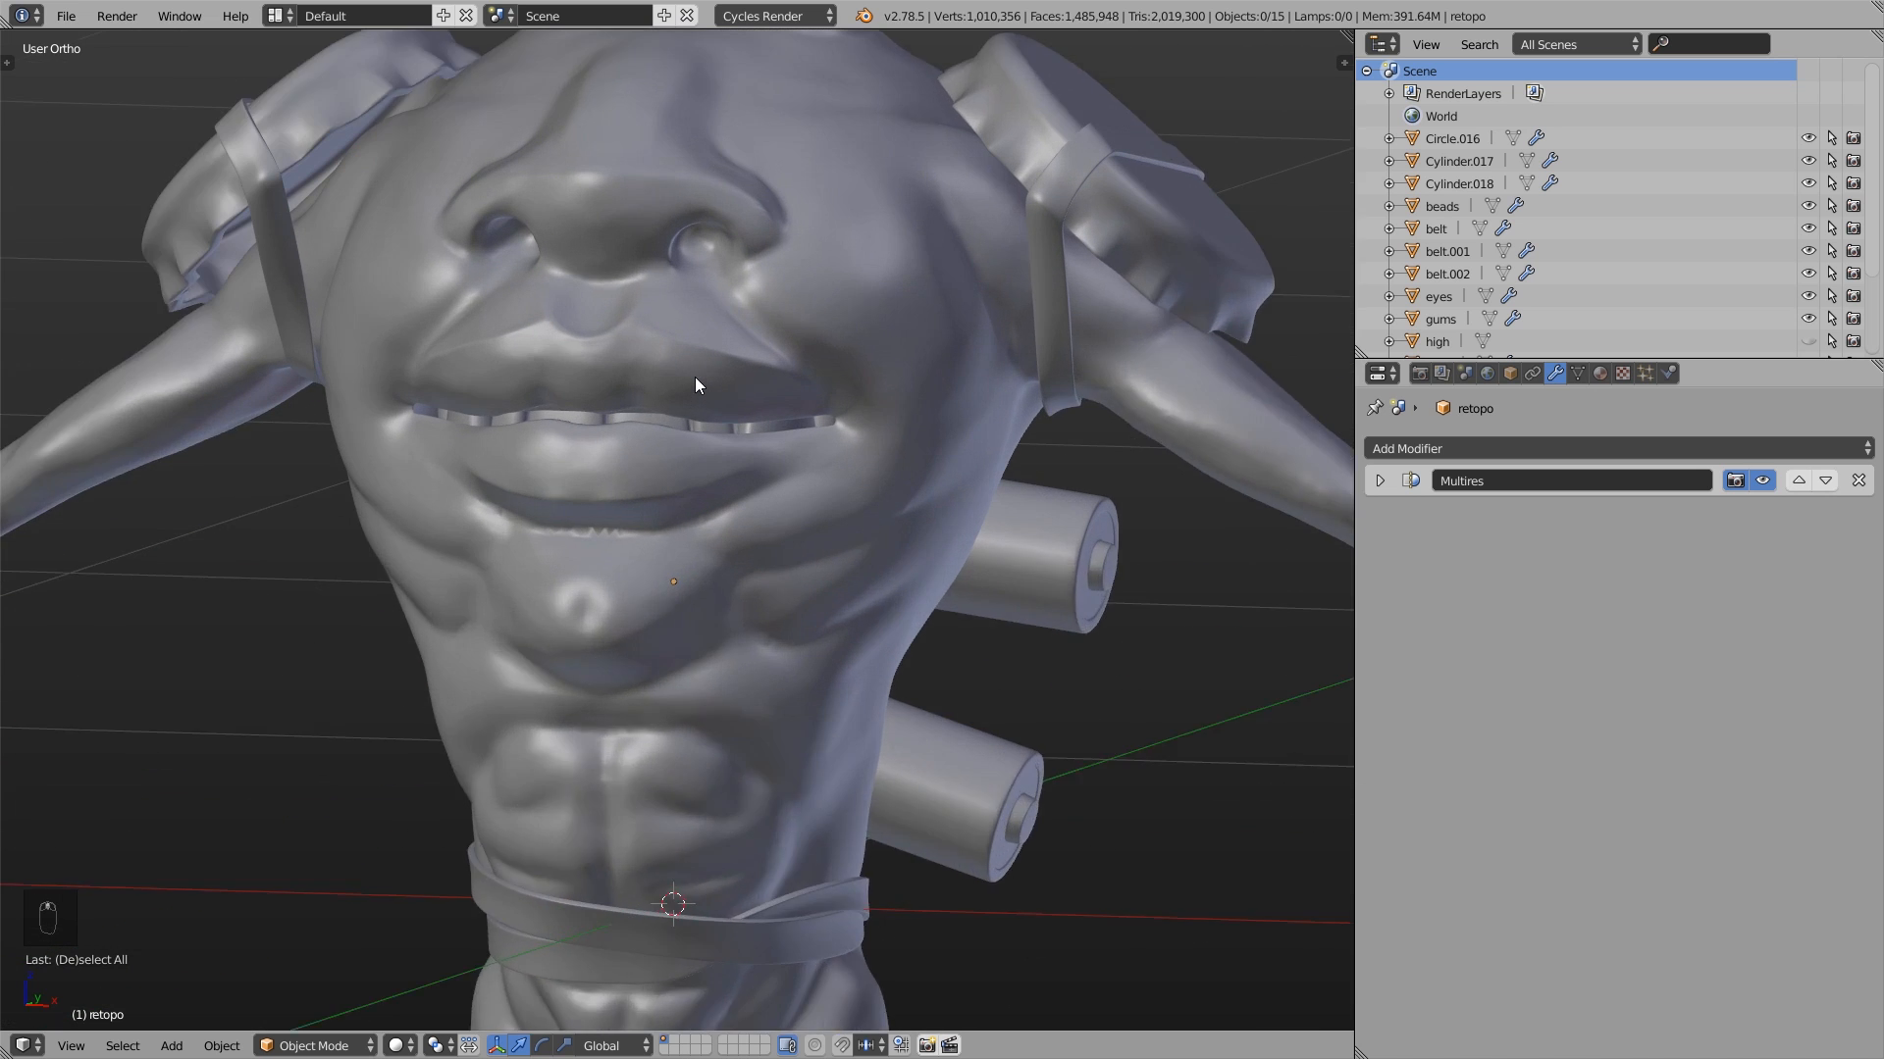
scroll(621, 431, "down", 5)
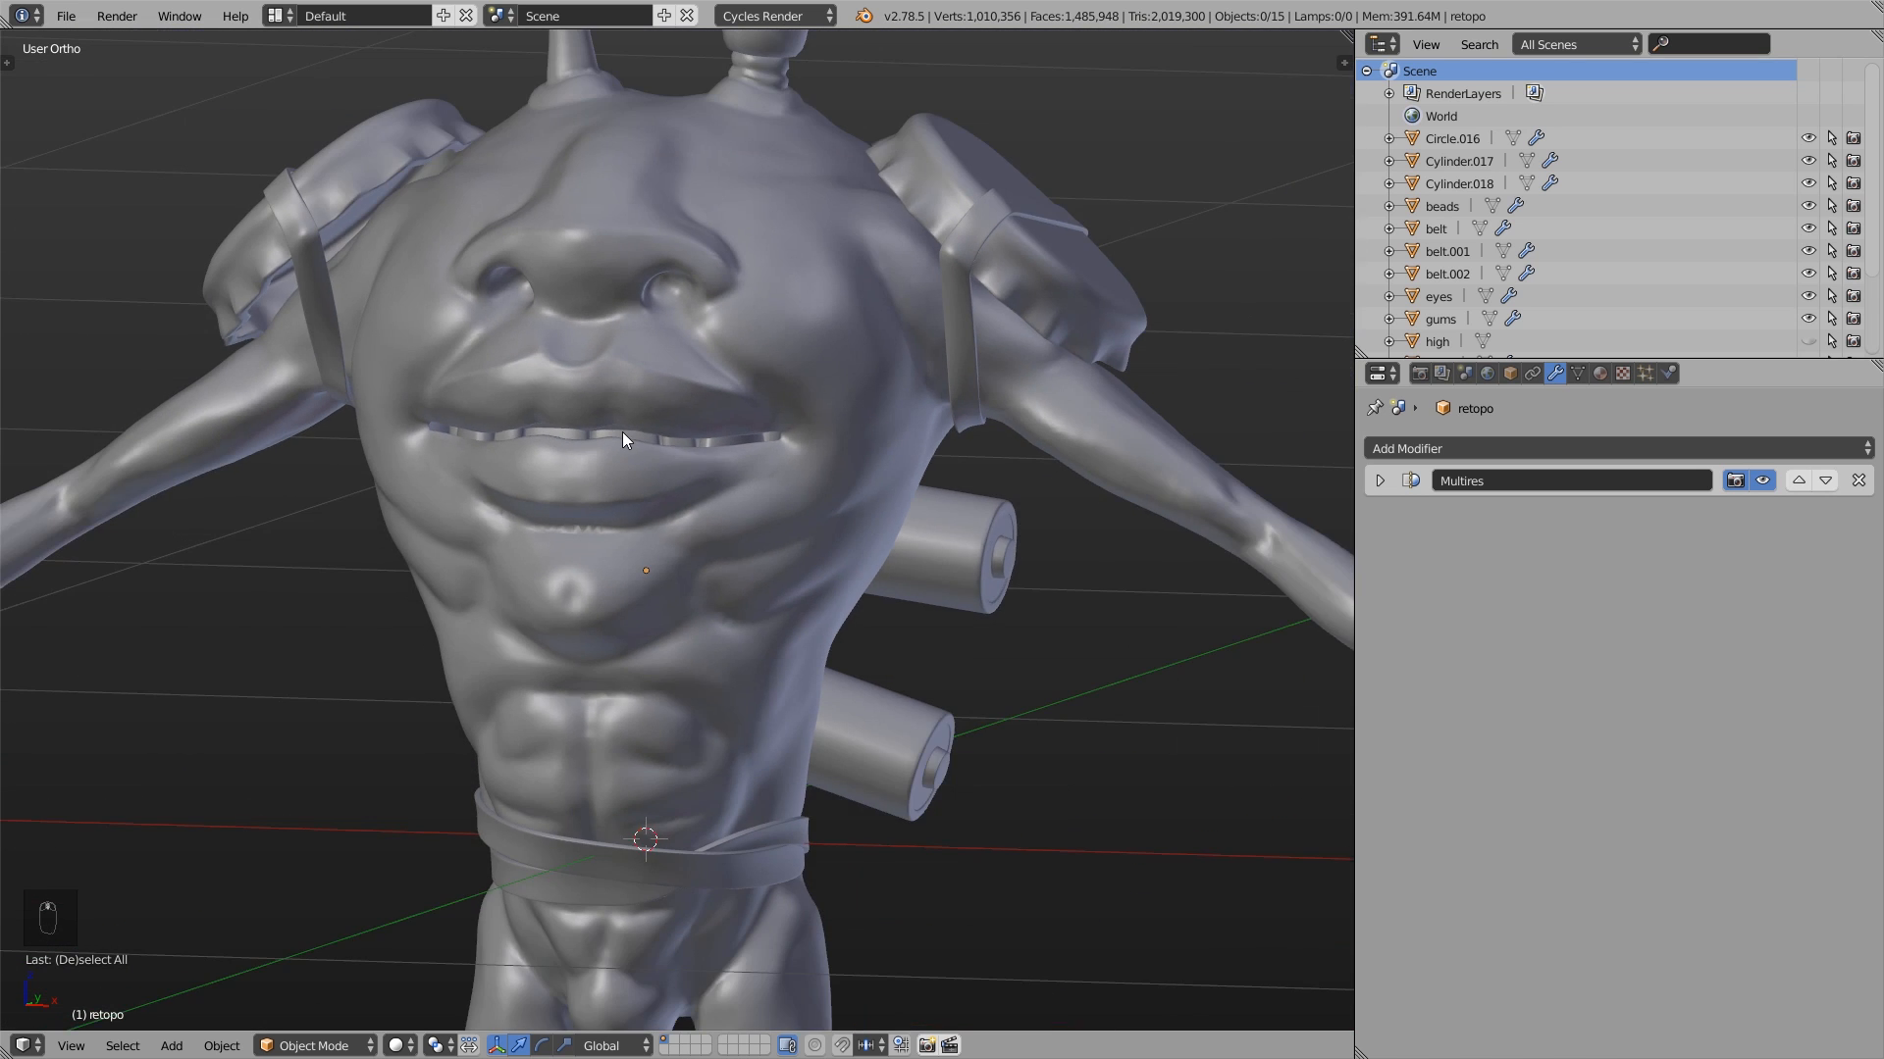
middle_click_drag(622, 432, 772, 382)
scroll(657, 426, "down", 5)
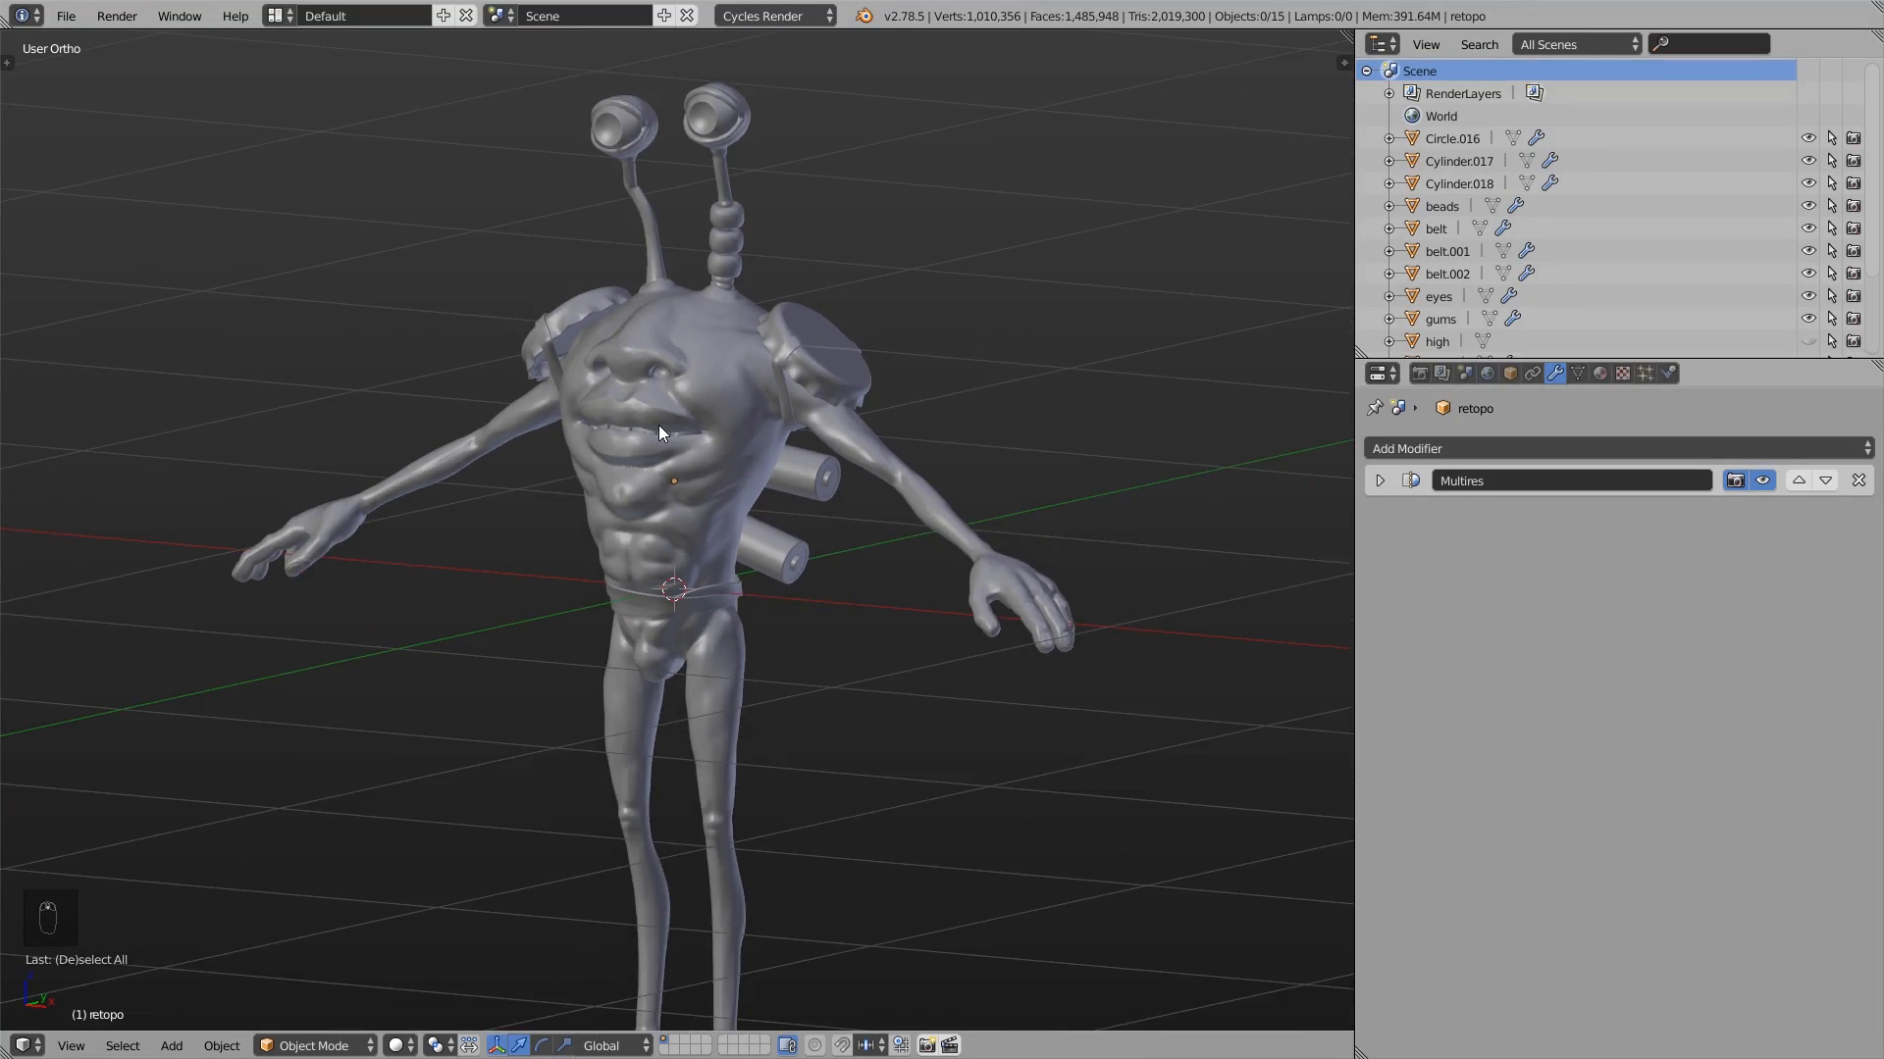
middle_click_drag(657, 426, 637, 421)
- Display the character in wireframe shading, select the retopo body mesh, and check it briefly in Edit Mode
key("z")
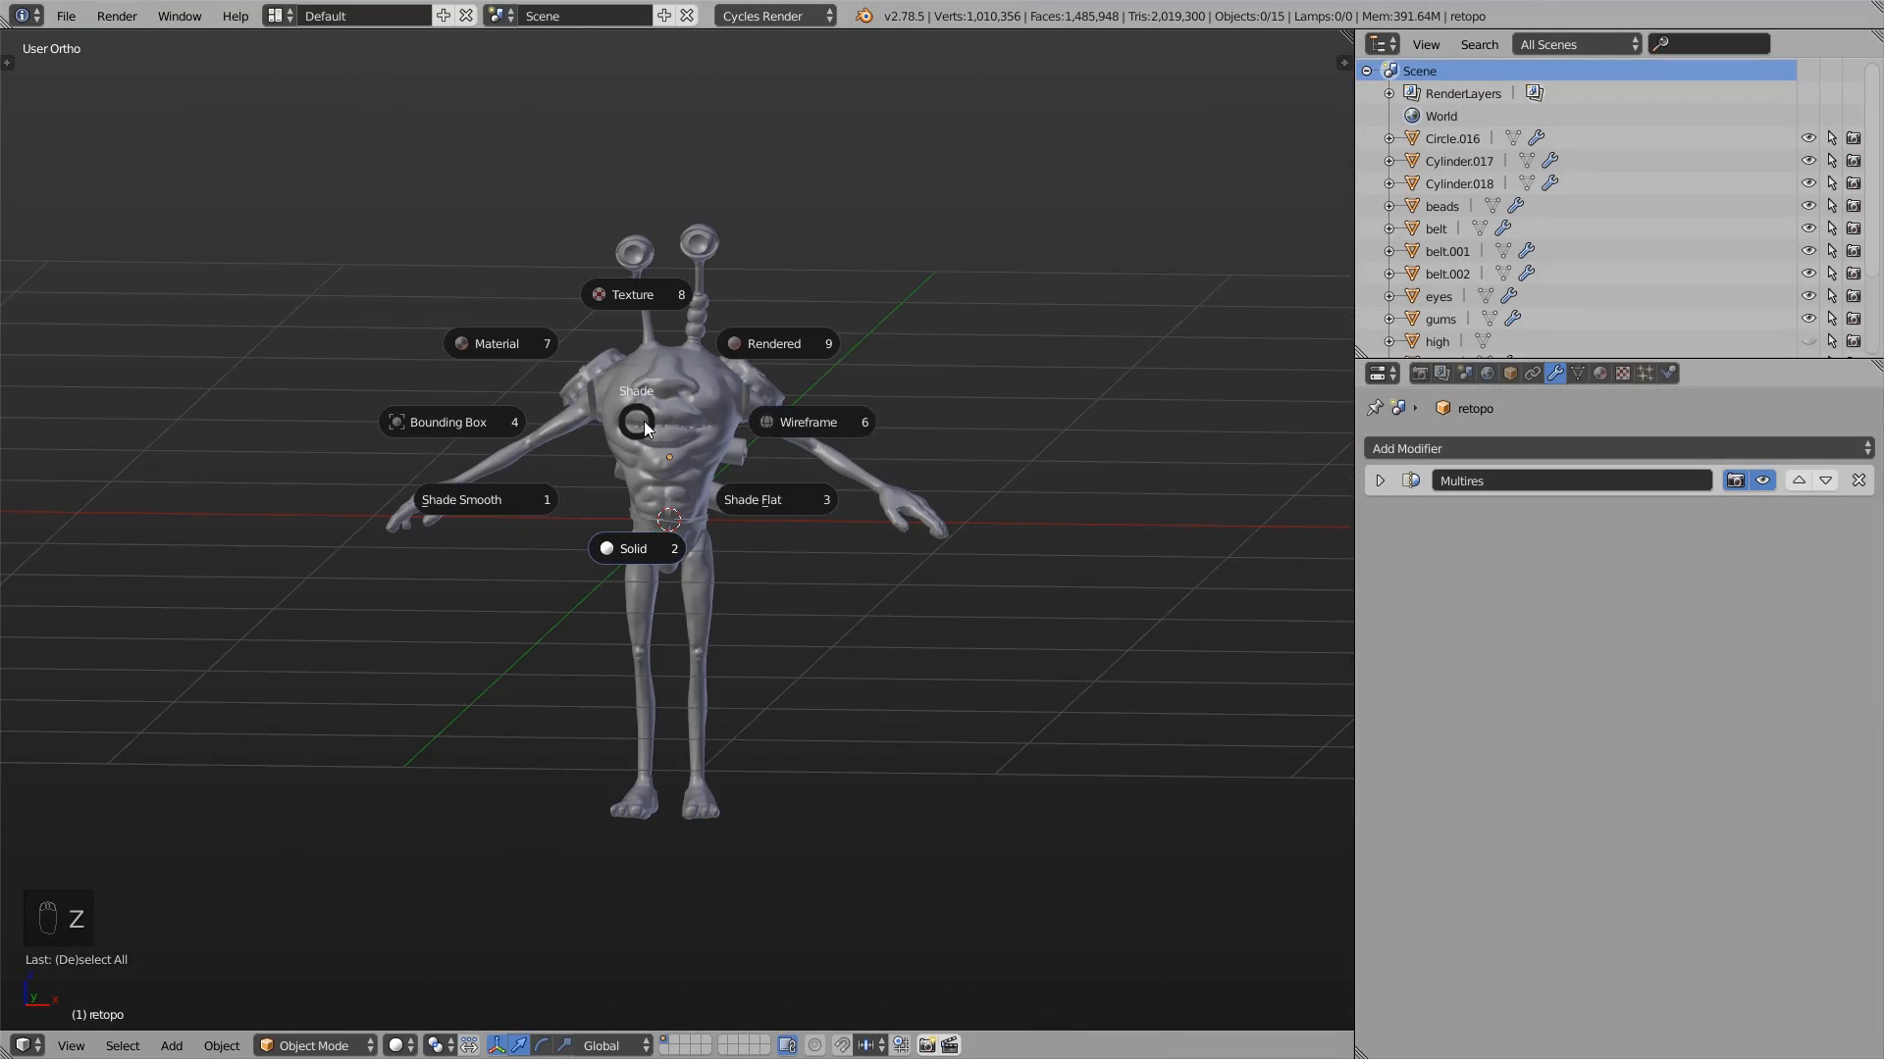
left_click(794, 420)
scroll(686, 422, "up", 7)
middle_click_drag(645, 457, 621, 492)
right_click(553, 465)
key("Tab")
left_click(669, 475)
key("Tab")
left_click(453, 484)
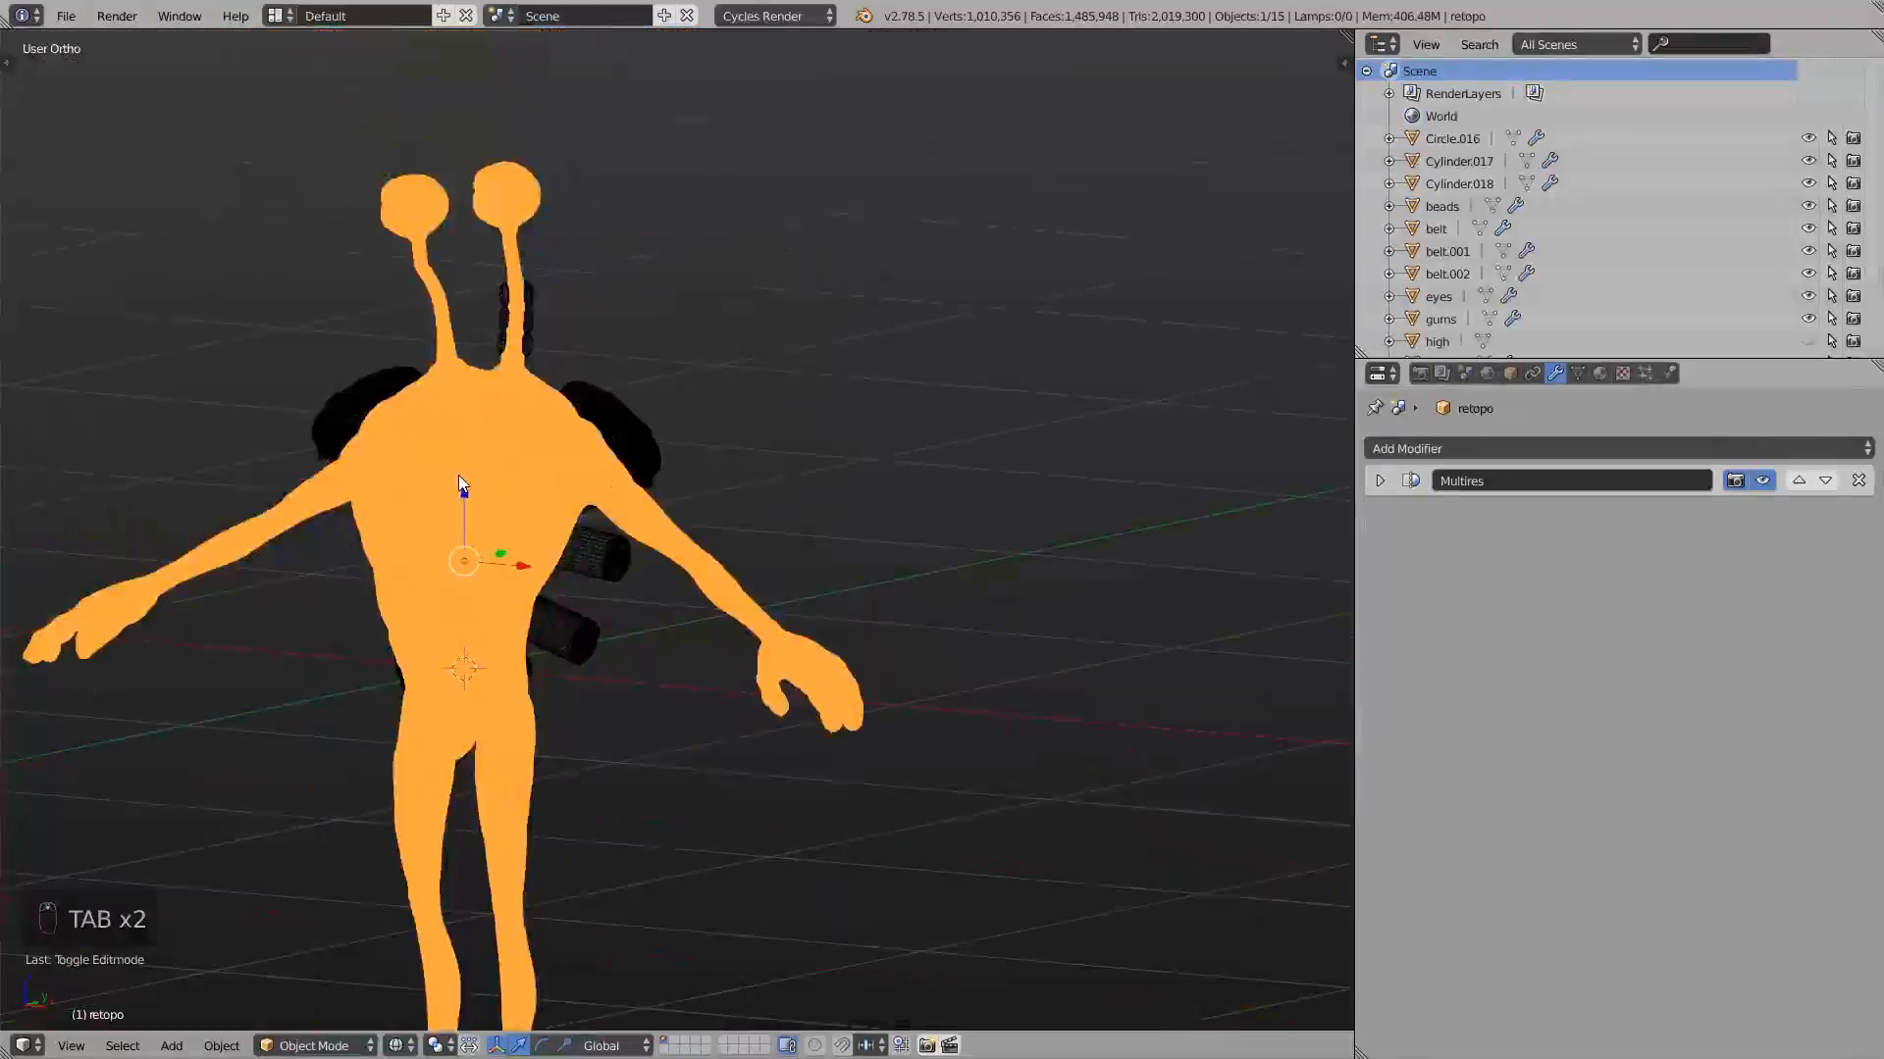
- Return to solid shading in front view and set a clipping border around the positive X half of the character
key("KP_1")
key("z")
left_click(463, 538)
scroll(468, 553, "down", 3)
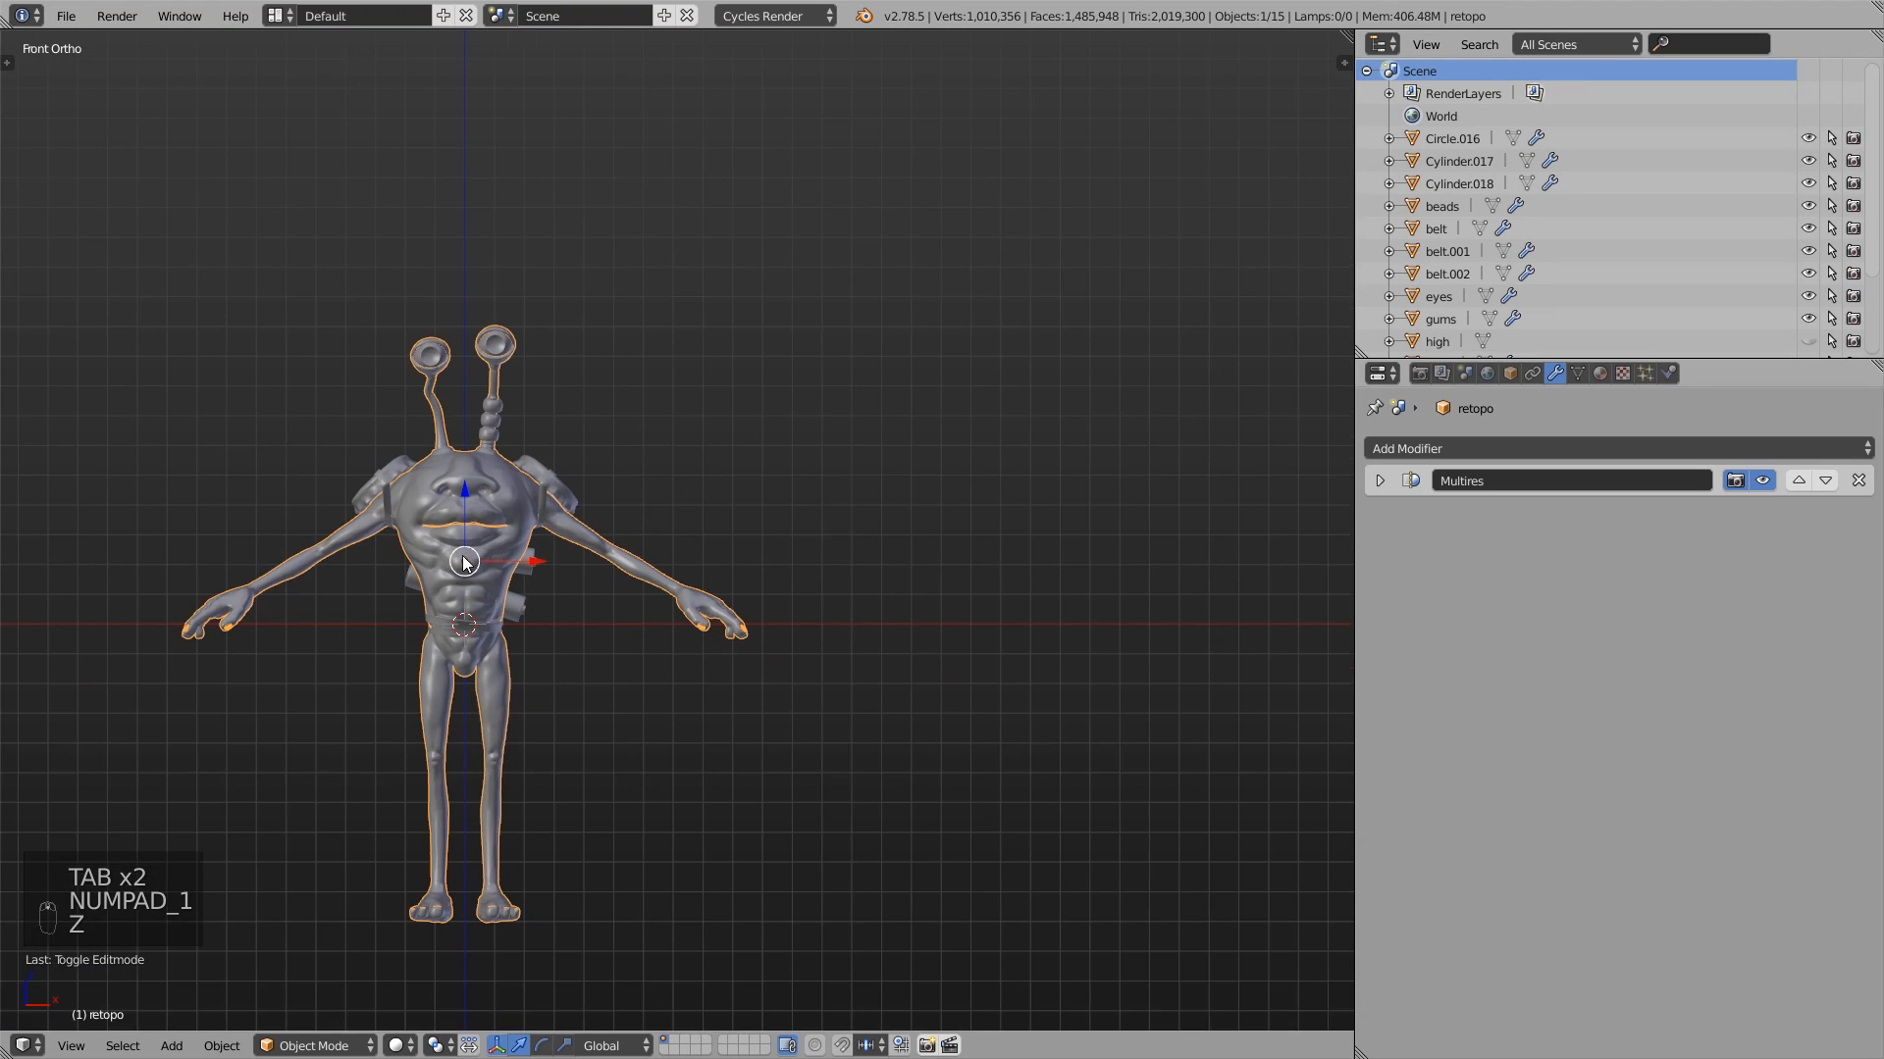
middle_click_drag(469, 552, 535, 478, "shift")
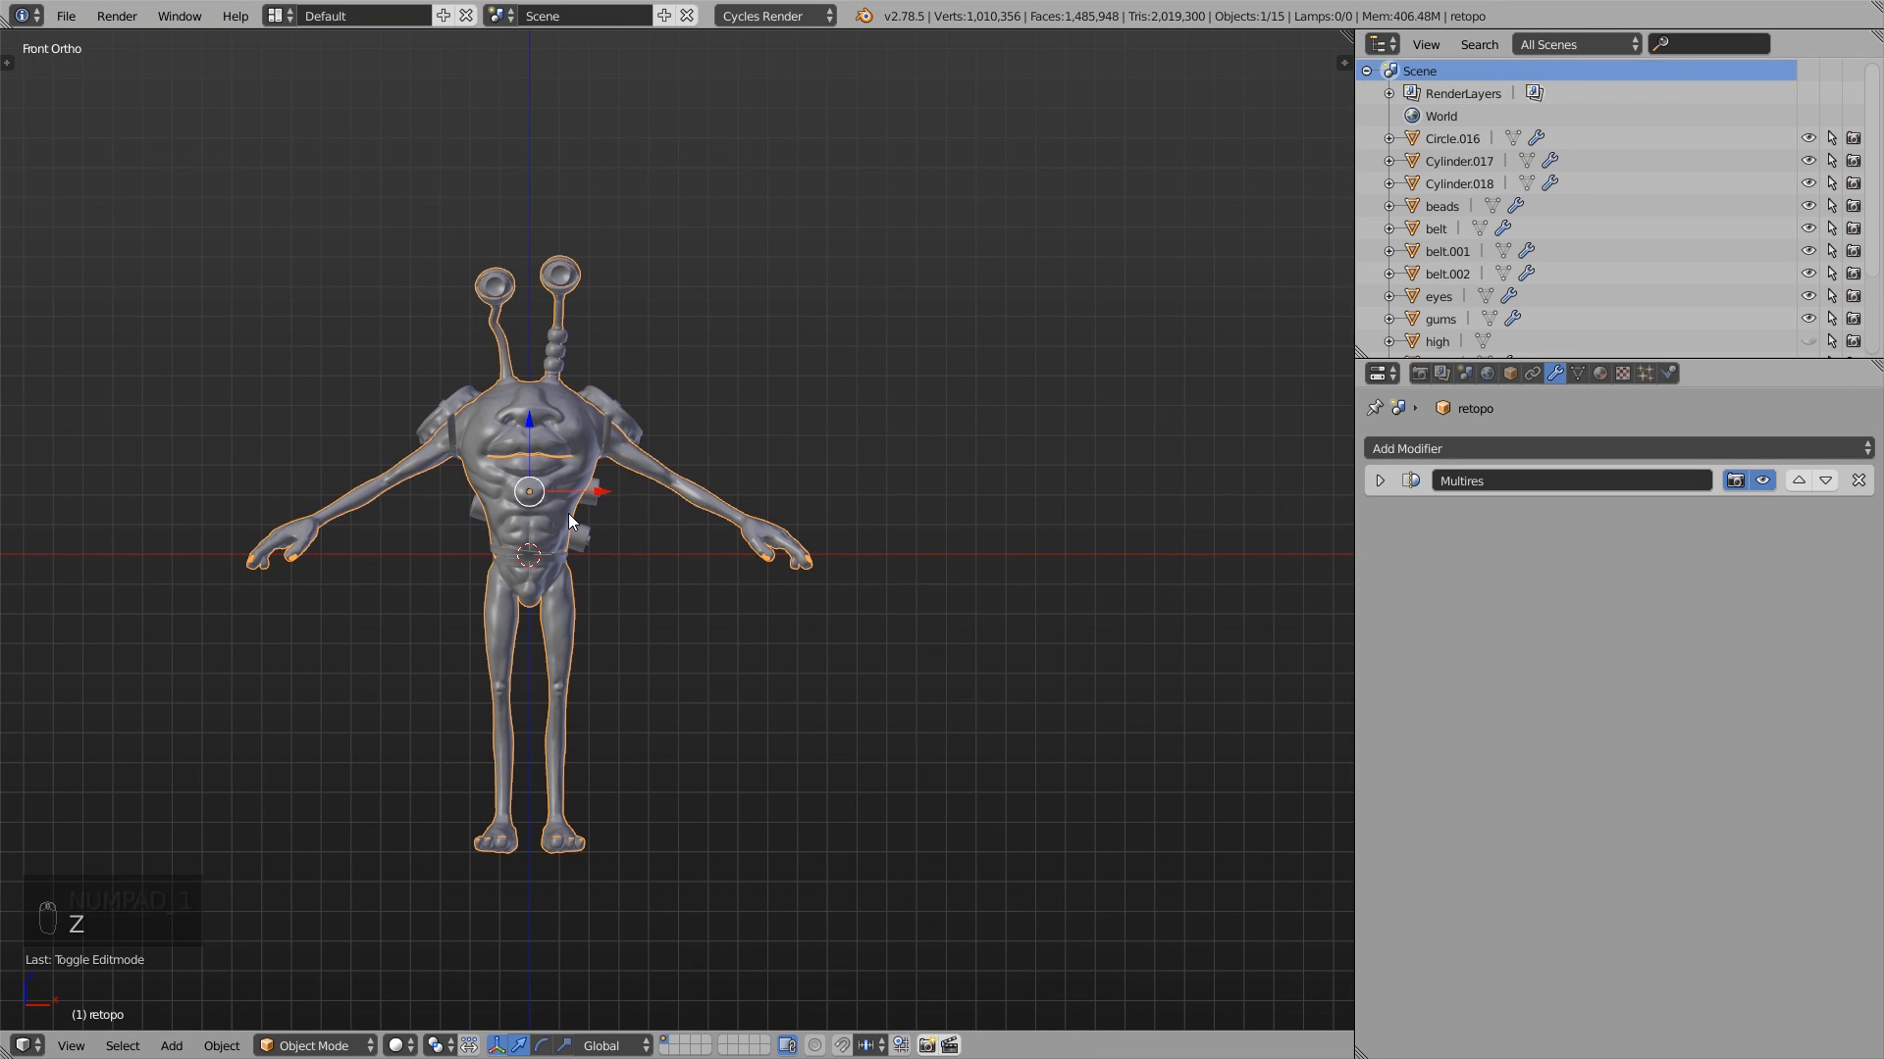
key("alt+b")
left_click_drag(524, 228, 887, 873)
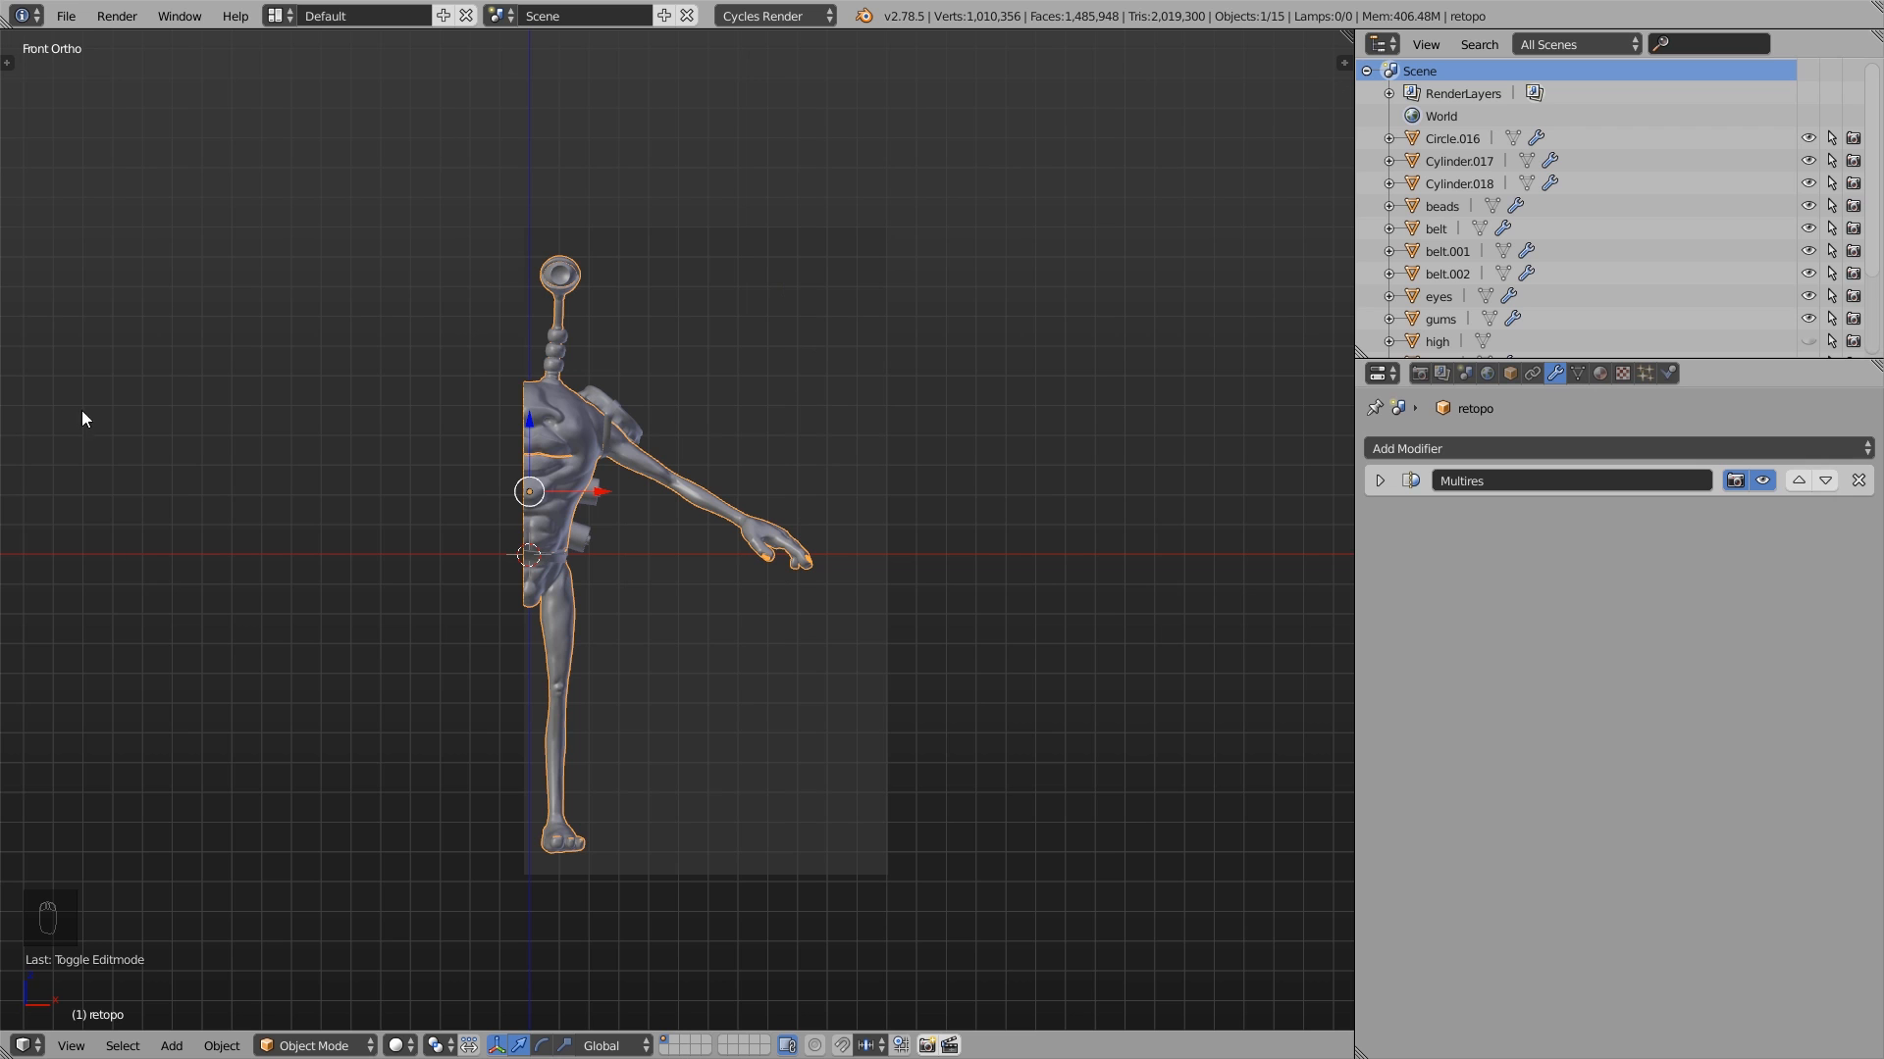
- Inspect the clipped character's interior around the mouth and torso from the cut side
middle_click_drag(366, 622, 655, 410)
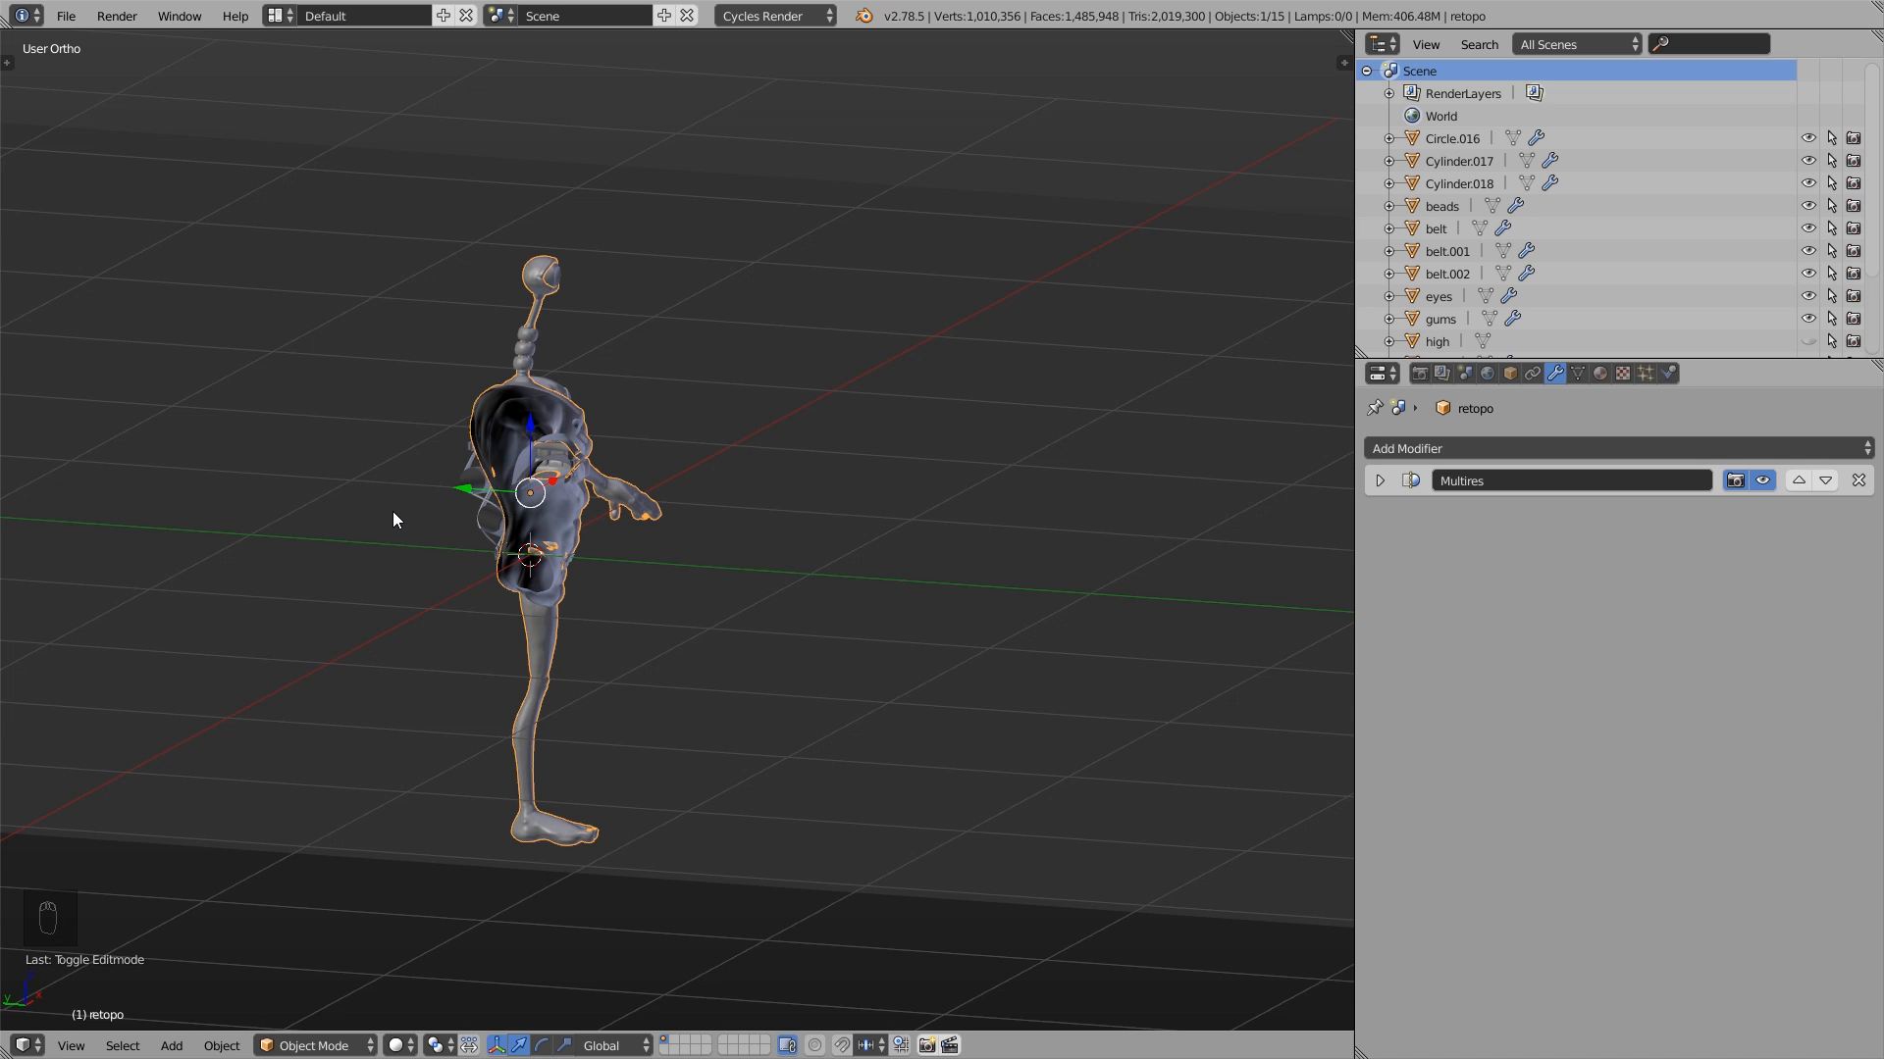
scroll(393, 512, "up", 4)
mouse_move(816, 473)
middle_mouse_down()
mouse_move(693, 471)
mouse_move(811, 473)
middle_mouse_up()
scroll(762, 378, "up", 4)
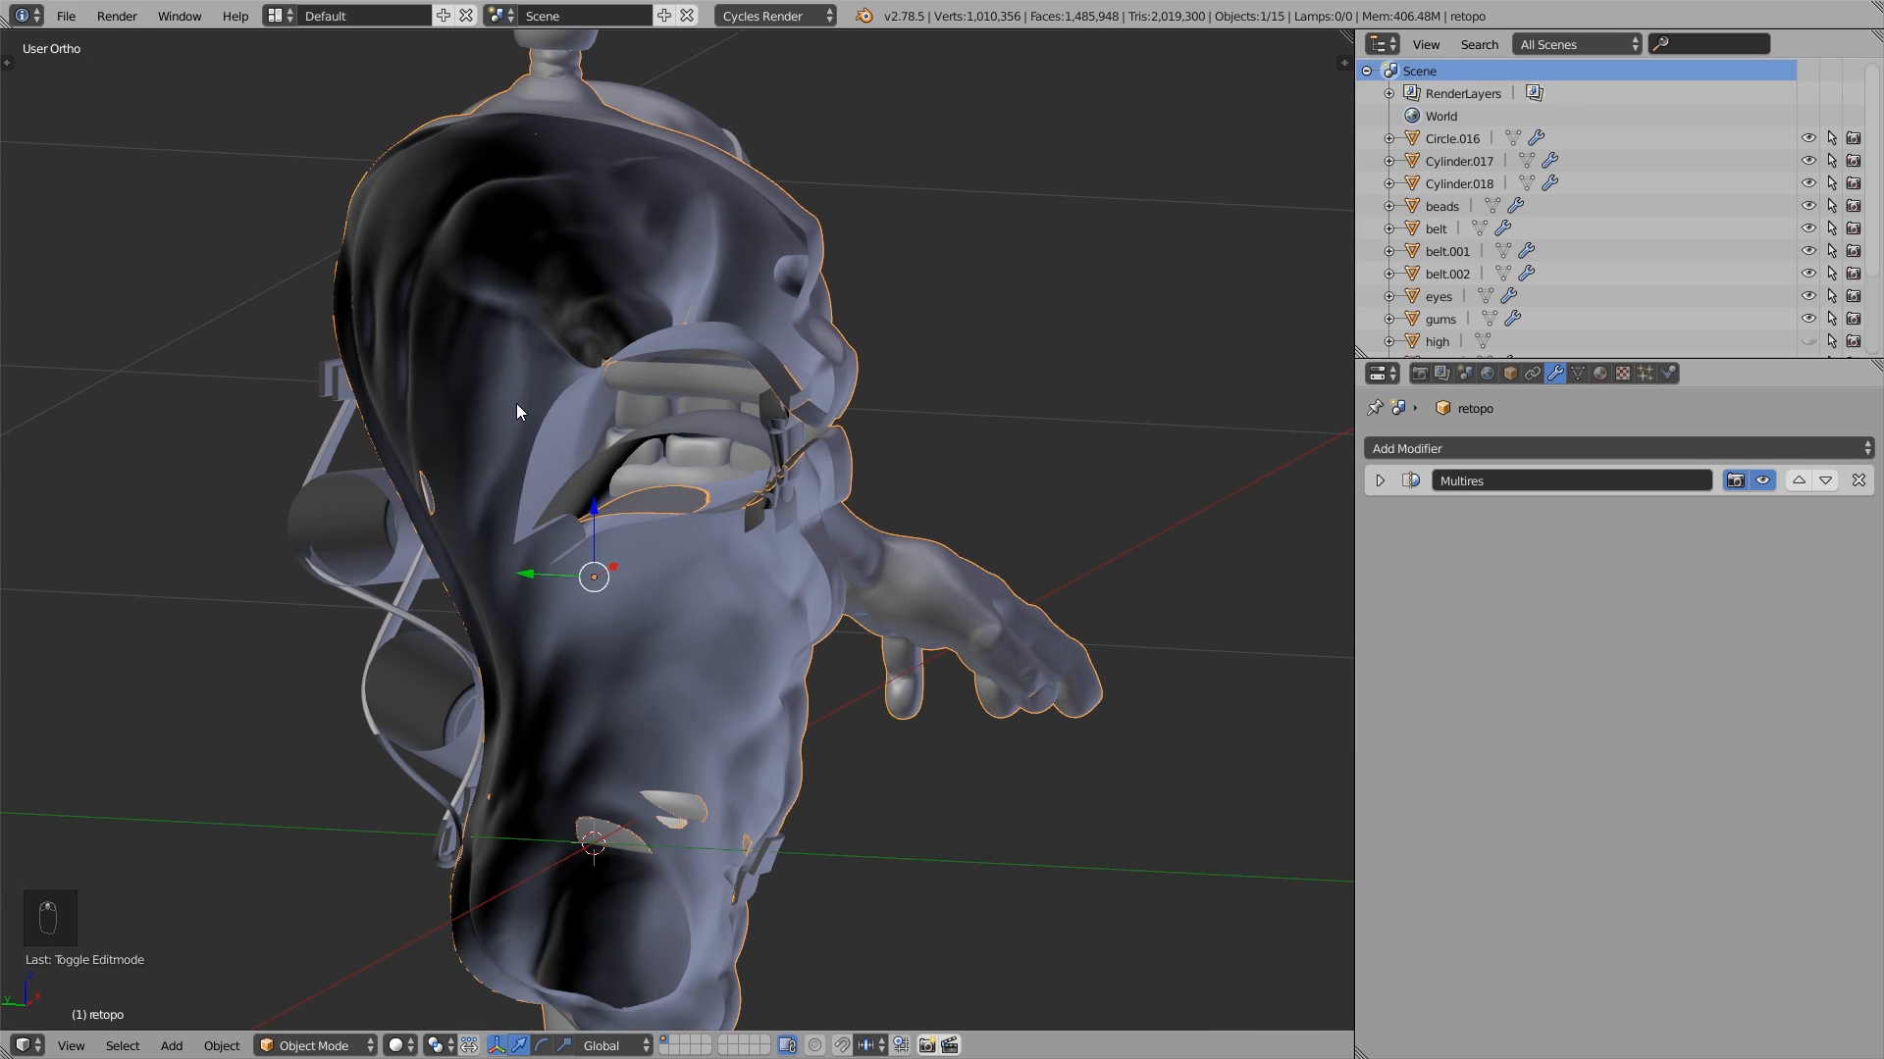
- Edit the retopo body mesh through the cut side, selecting an edge above the mouth opening and moving it along the Z axis
scroll(516, 403, "down", 1)
key("Tab")
scroll(636, 413, "up", 2)
key("ctrl+Tab")
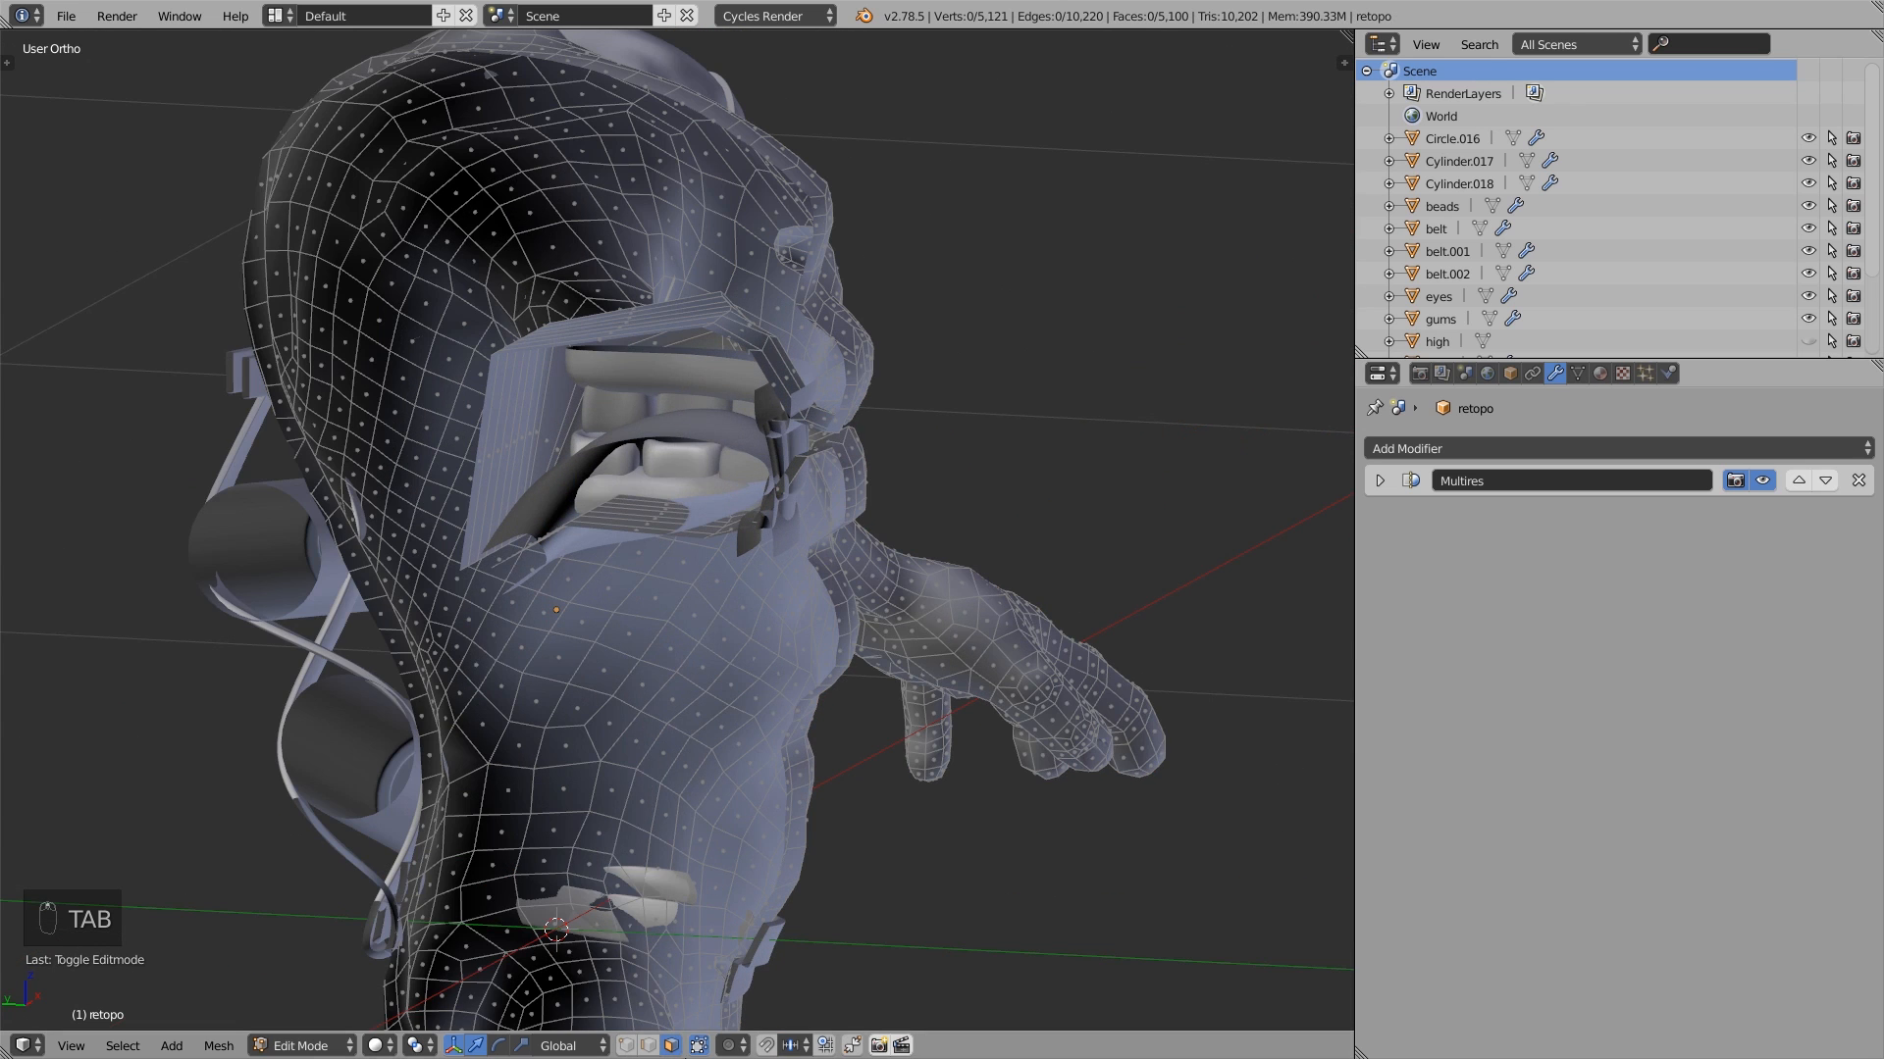
middle_click_drag(571, 606, 760, 647)
scroll(950, 336, "up", 4)
right_click(888, 336)
right_click(853, 312, "shift")
left_click(859, 270)
key("g")
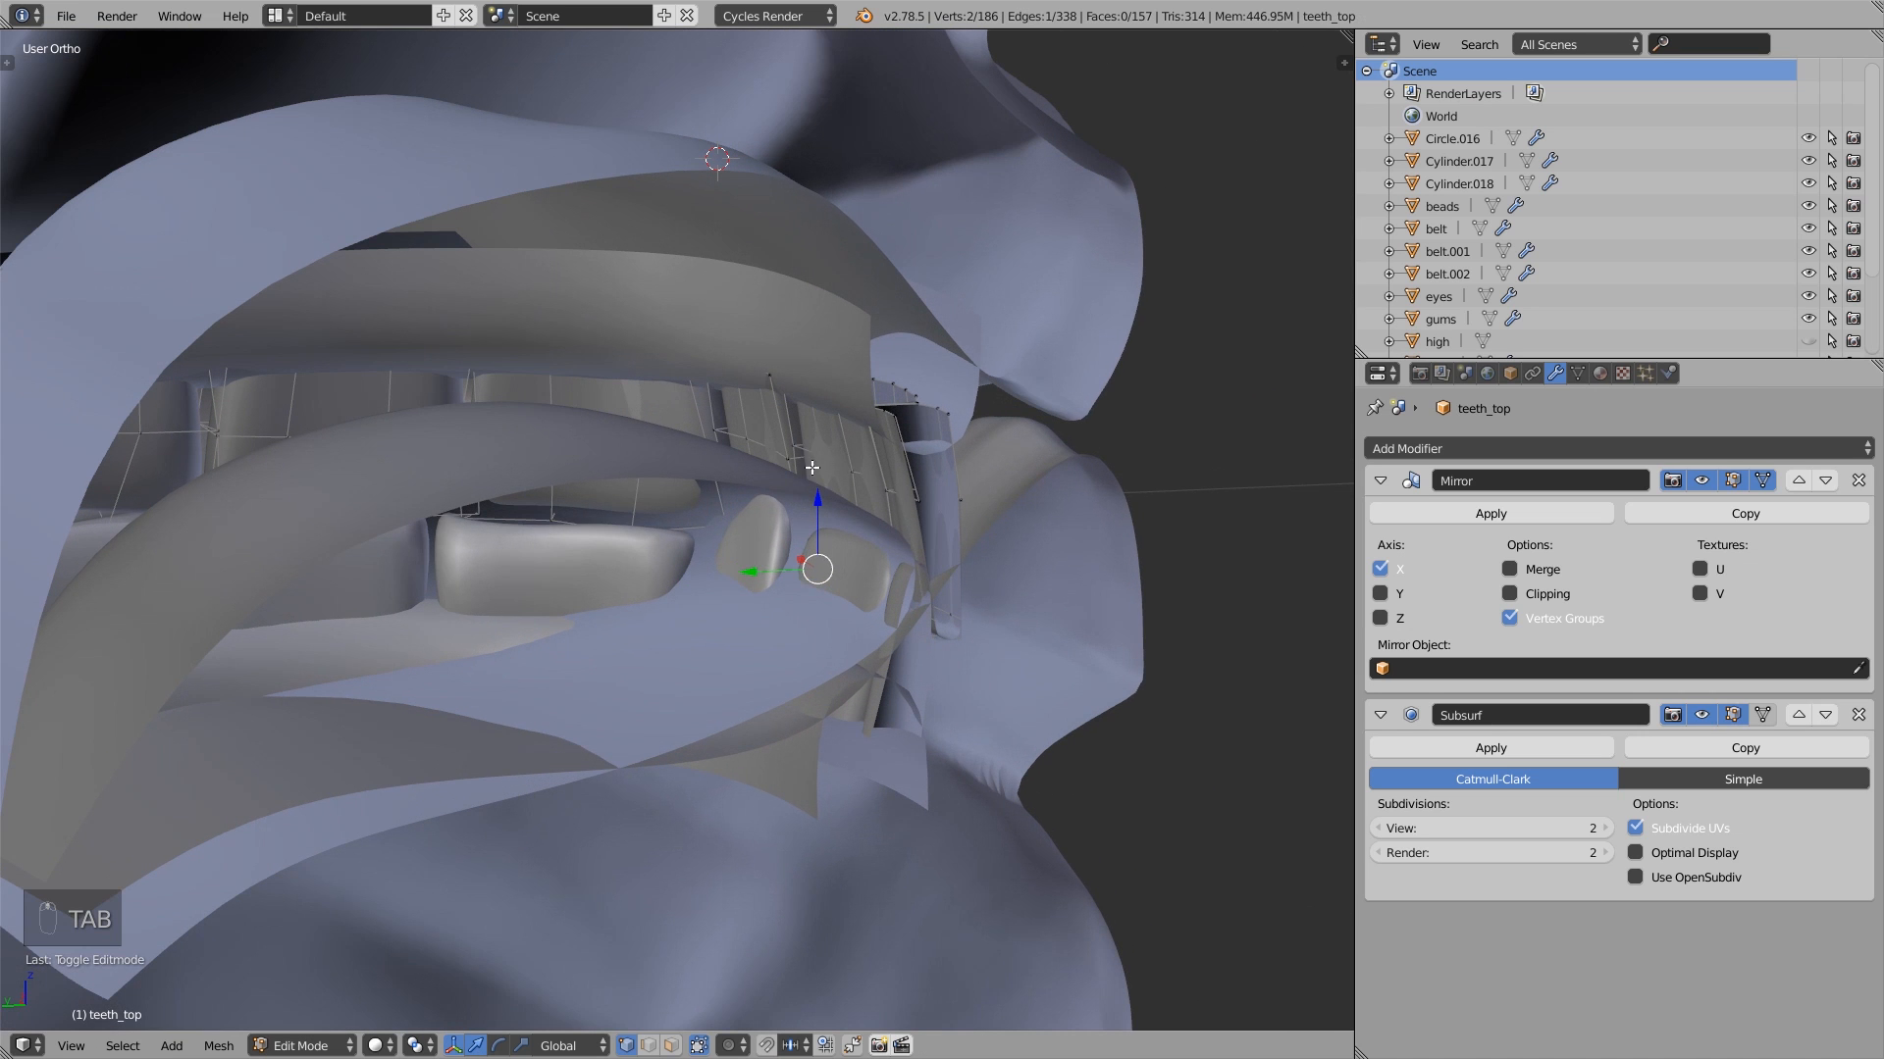
- In the teeth_top mesh, select the linked geometry of the front upper tooth and rotate it freely
key("a")
key("a")
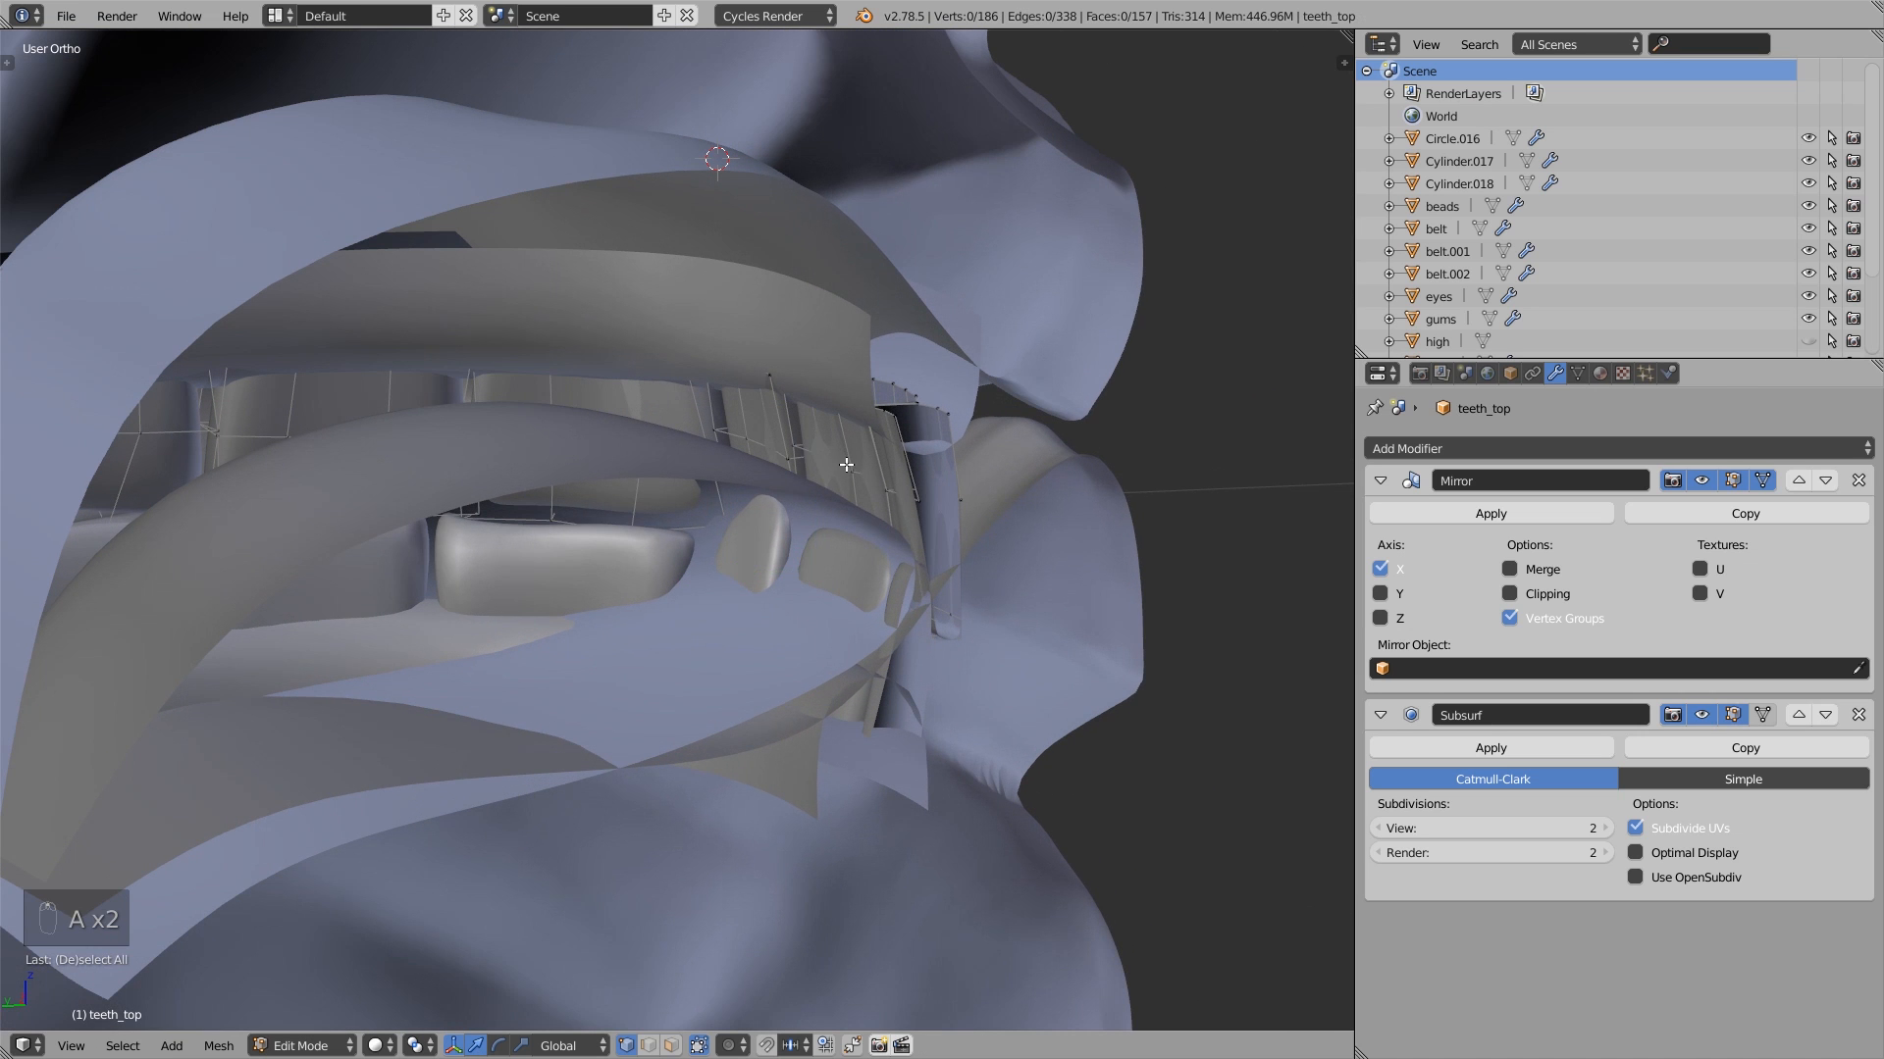
key("l")
mouse_move(854, 469)
middle_mouse_down()
mouse_move(874, 504)
mouse_move(858, 496)
middle_mouse_up()
key("r")
key("r")
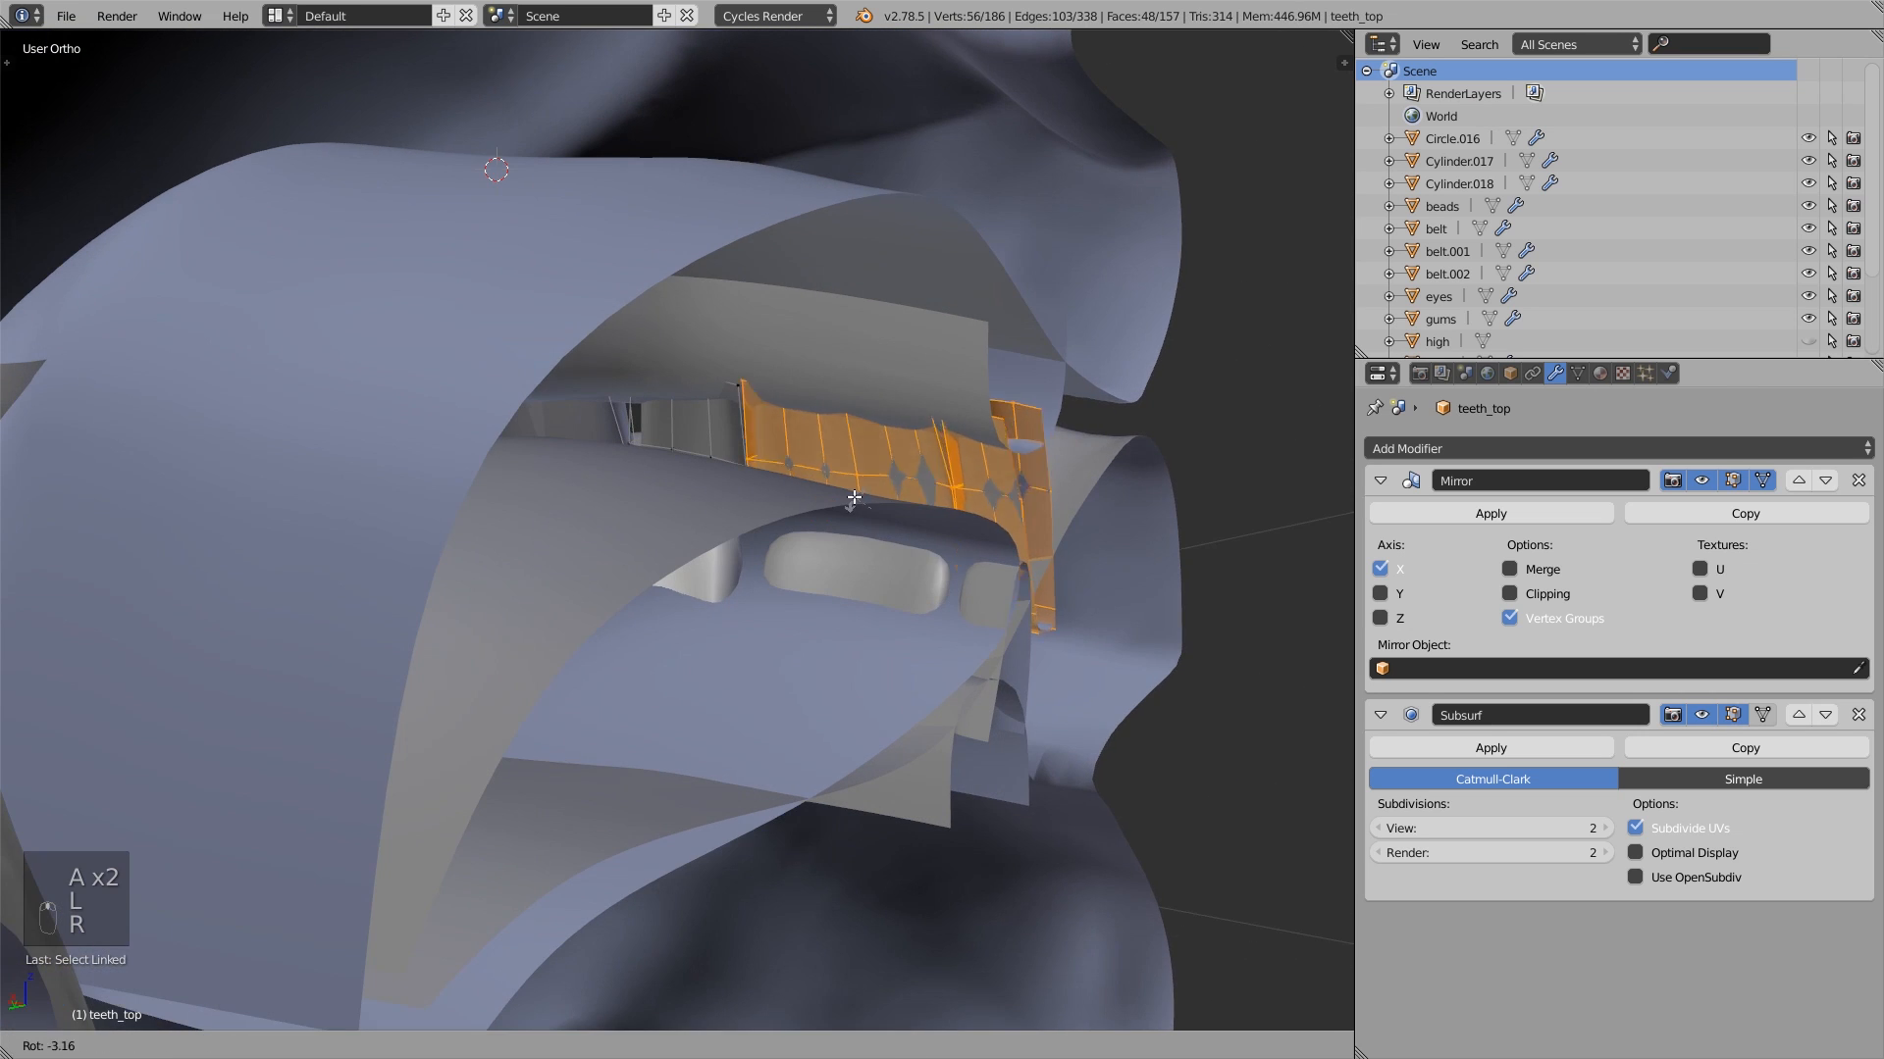
- Return to Object Mode and clear the clipping border to show the whole character again
key("Tab")
key("alt+b")
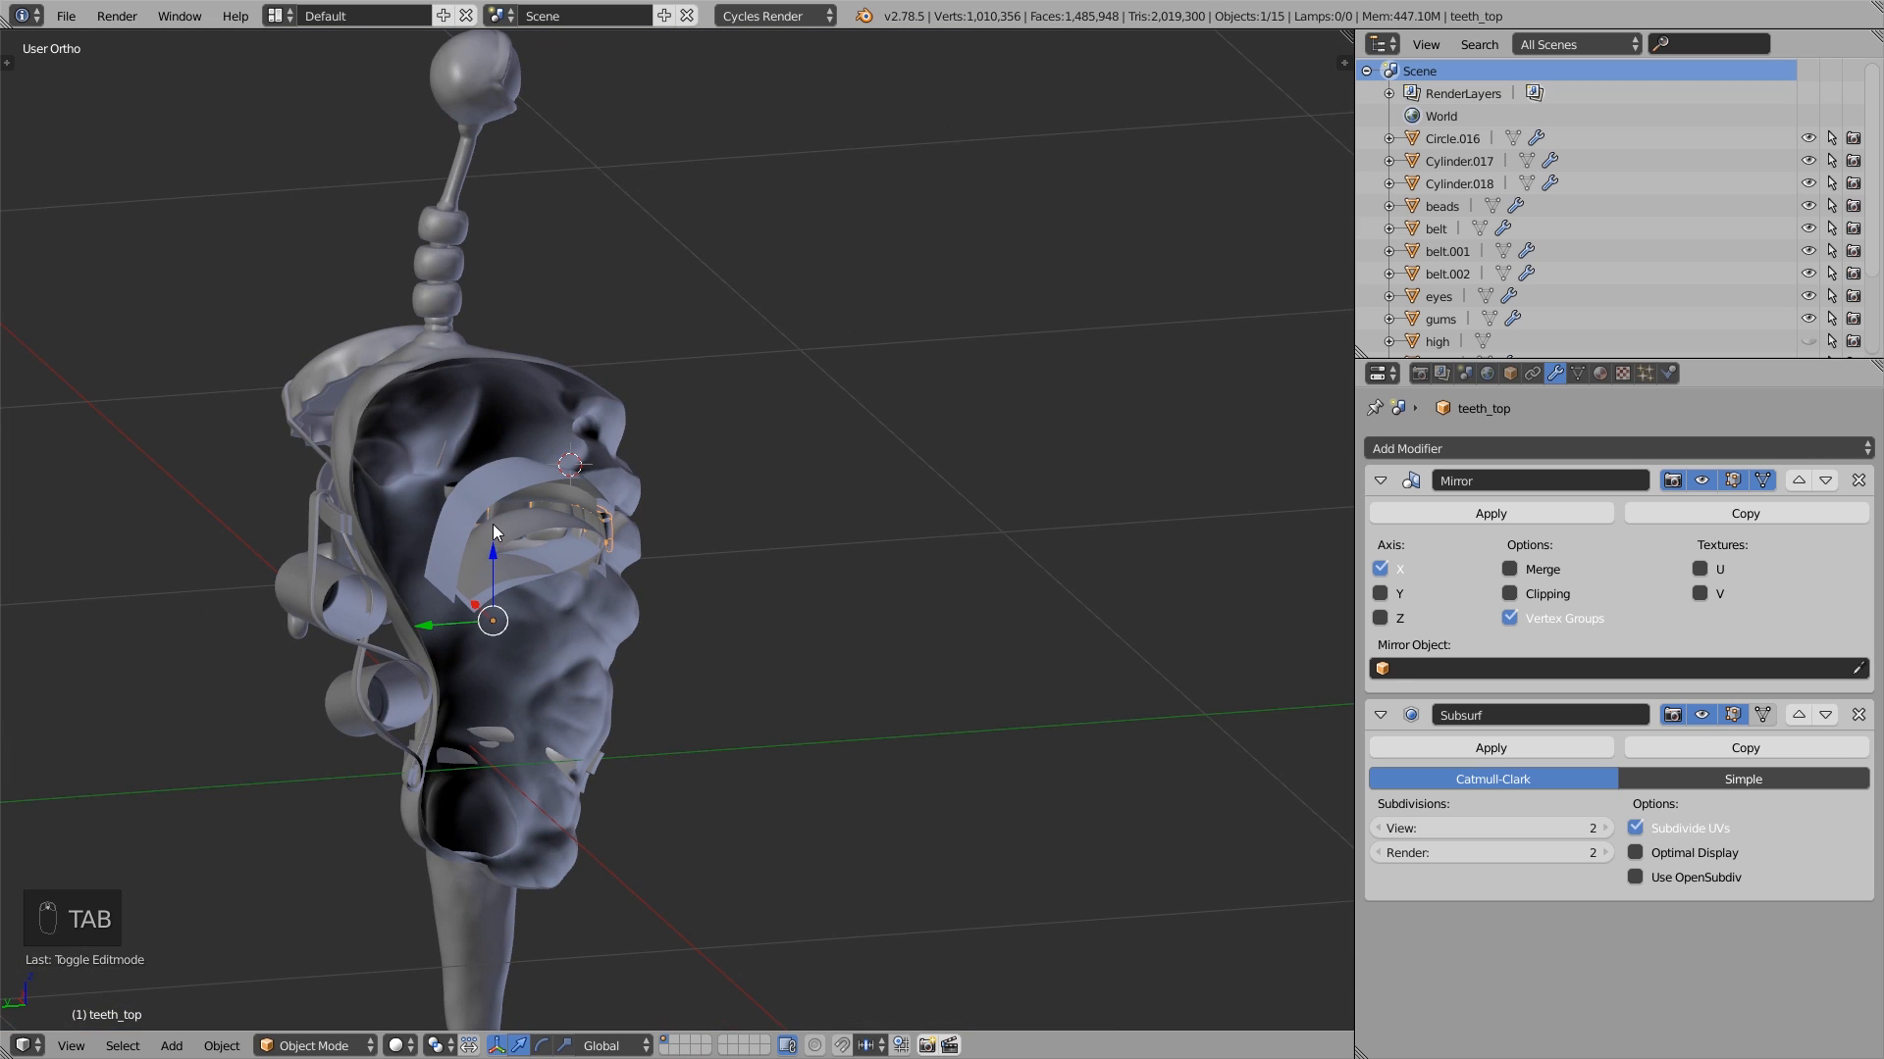
middle_click_drag(820, 534, 550, 542)
scroll(550, 543, "down", 4)
middle_click_drag(571, 615, 689, 491, "shift")
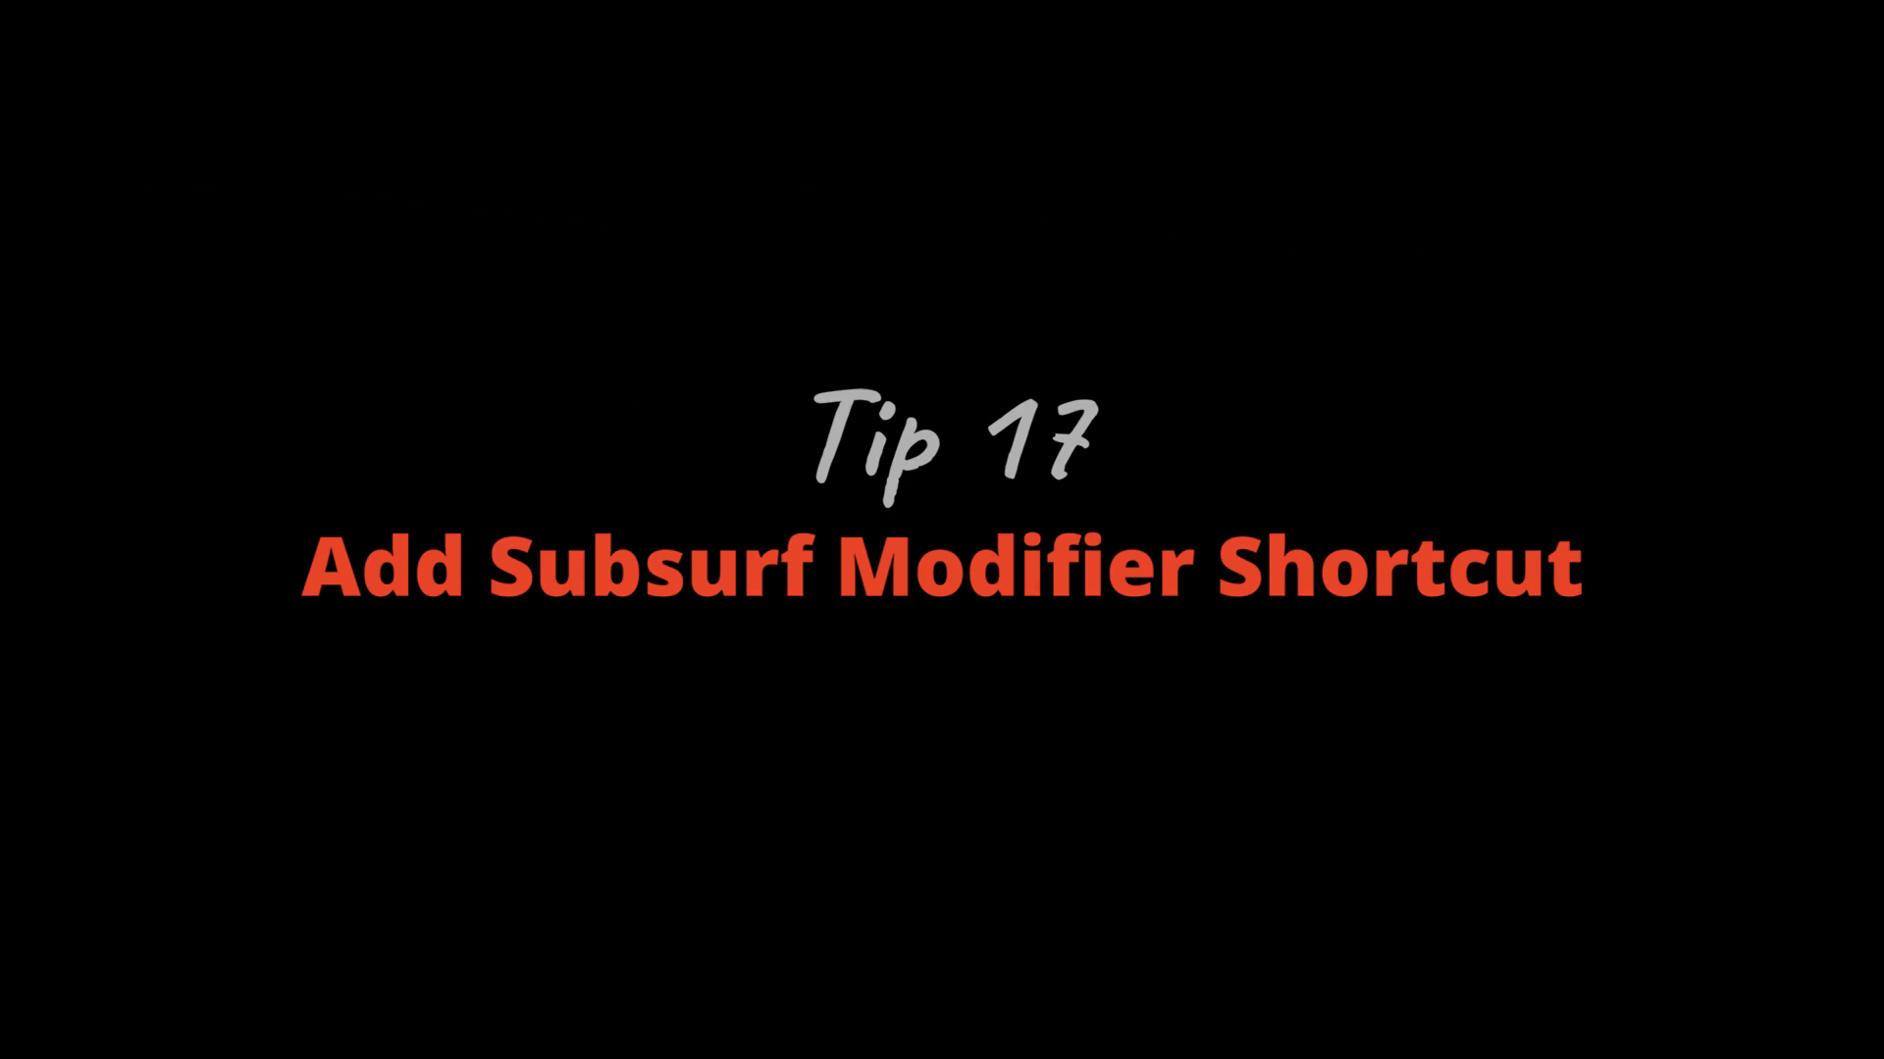
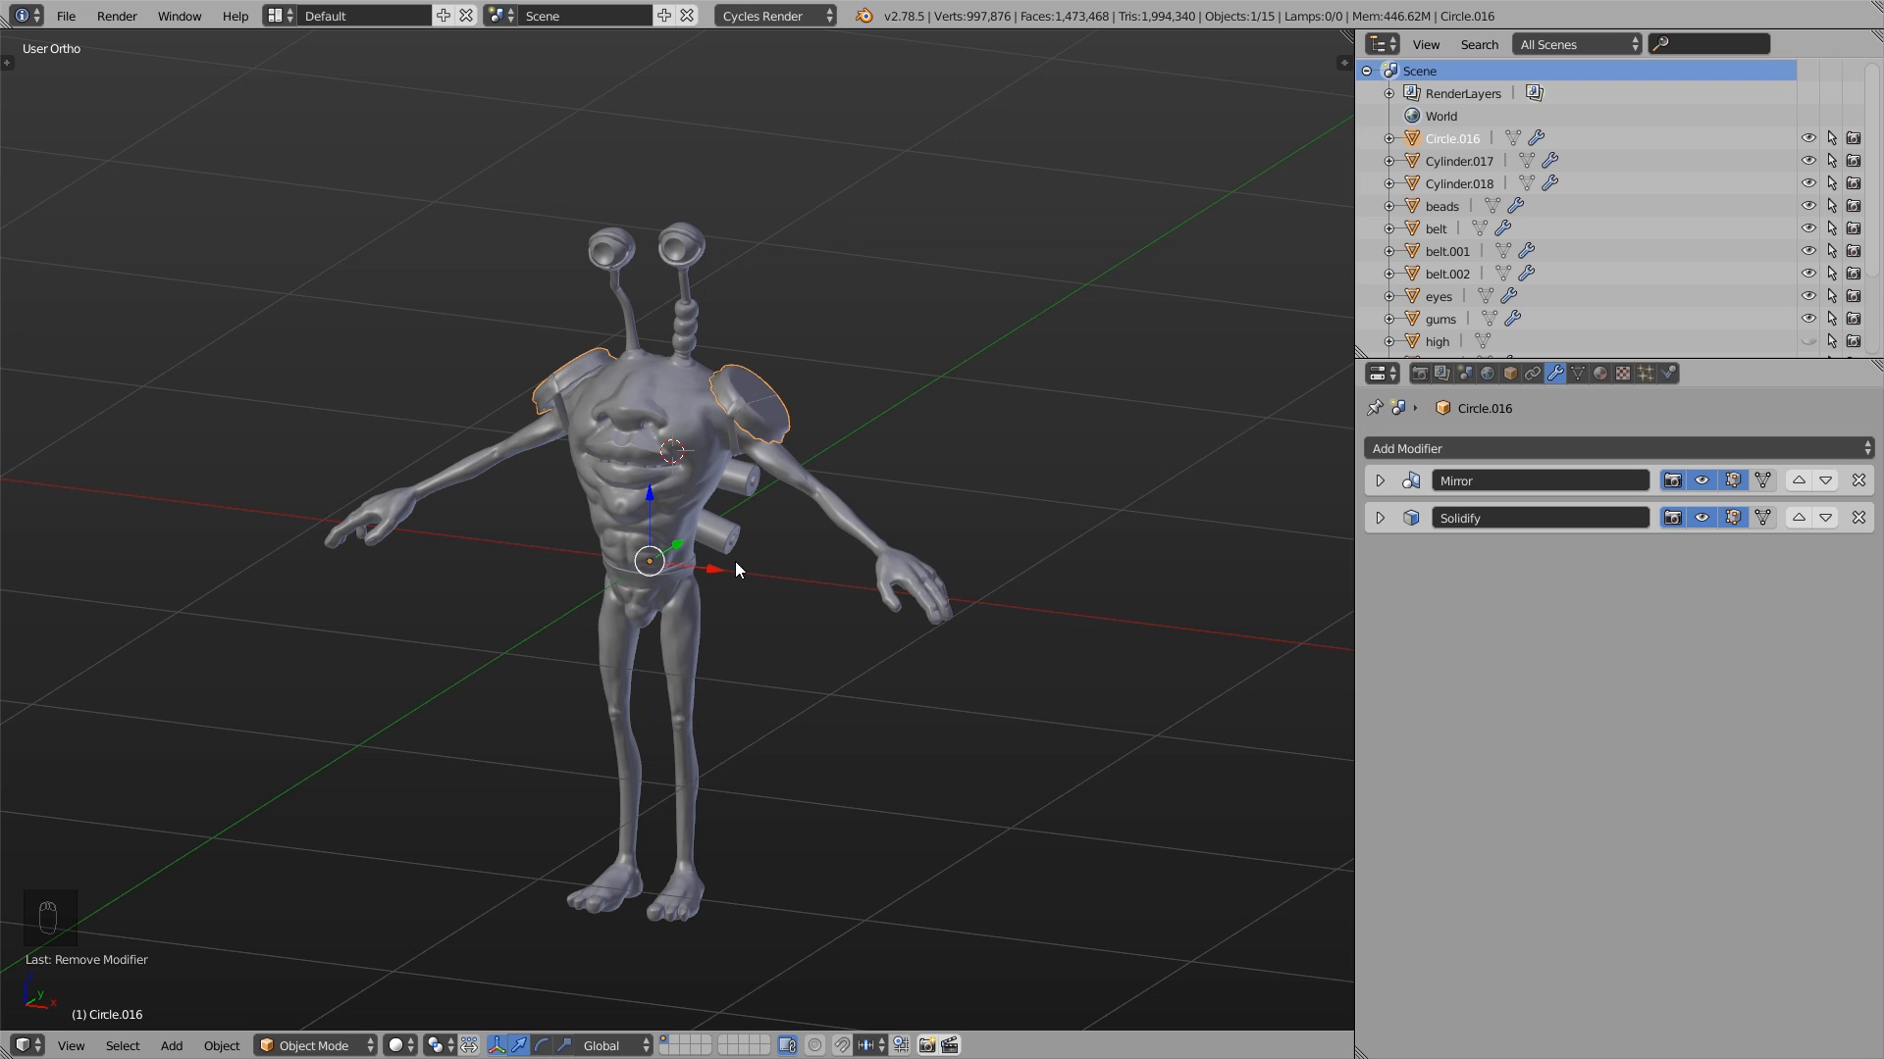
- Add a Subdivision Surface modifier to the bottle-cap shoulder pads from the modifier list, and remove it again
scroll(767, 425, "up", 6)
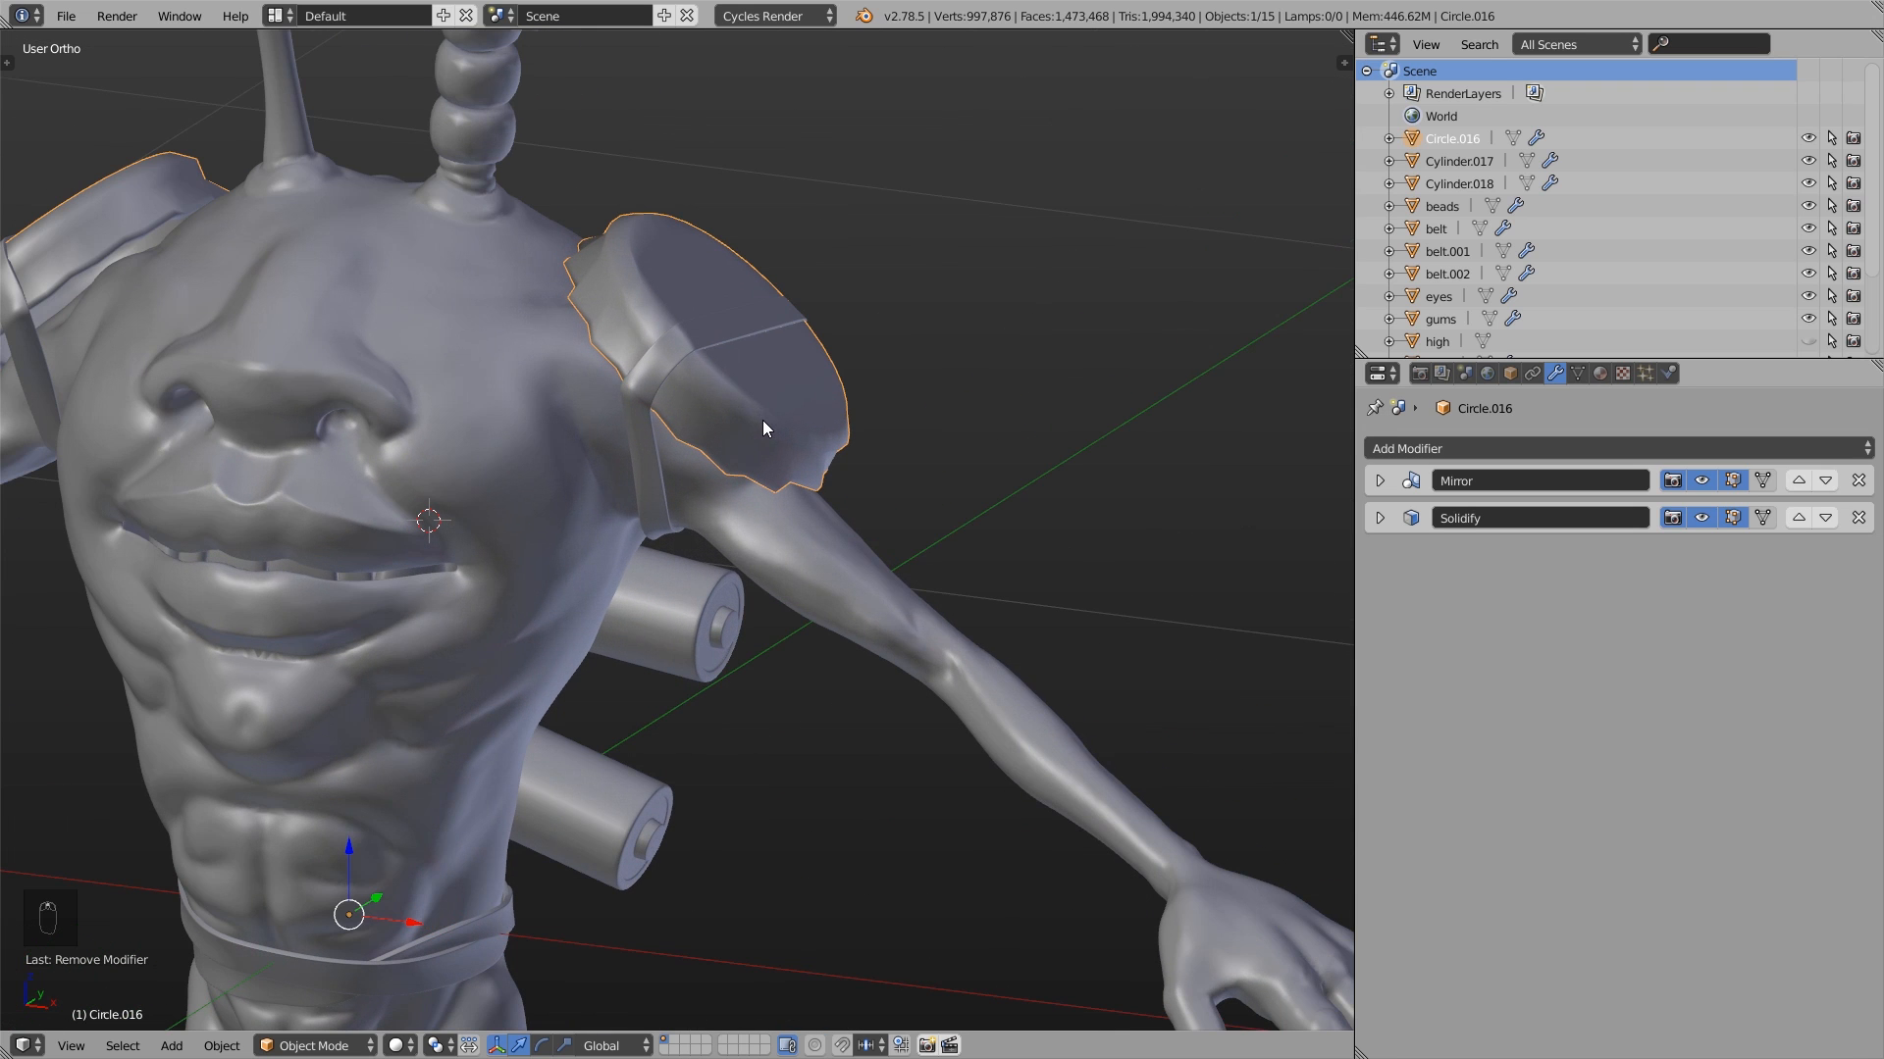
left_click(1451, 448)
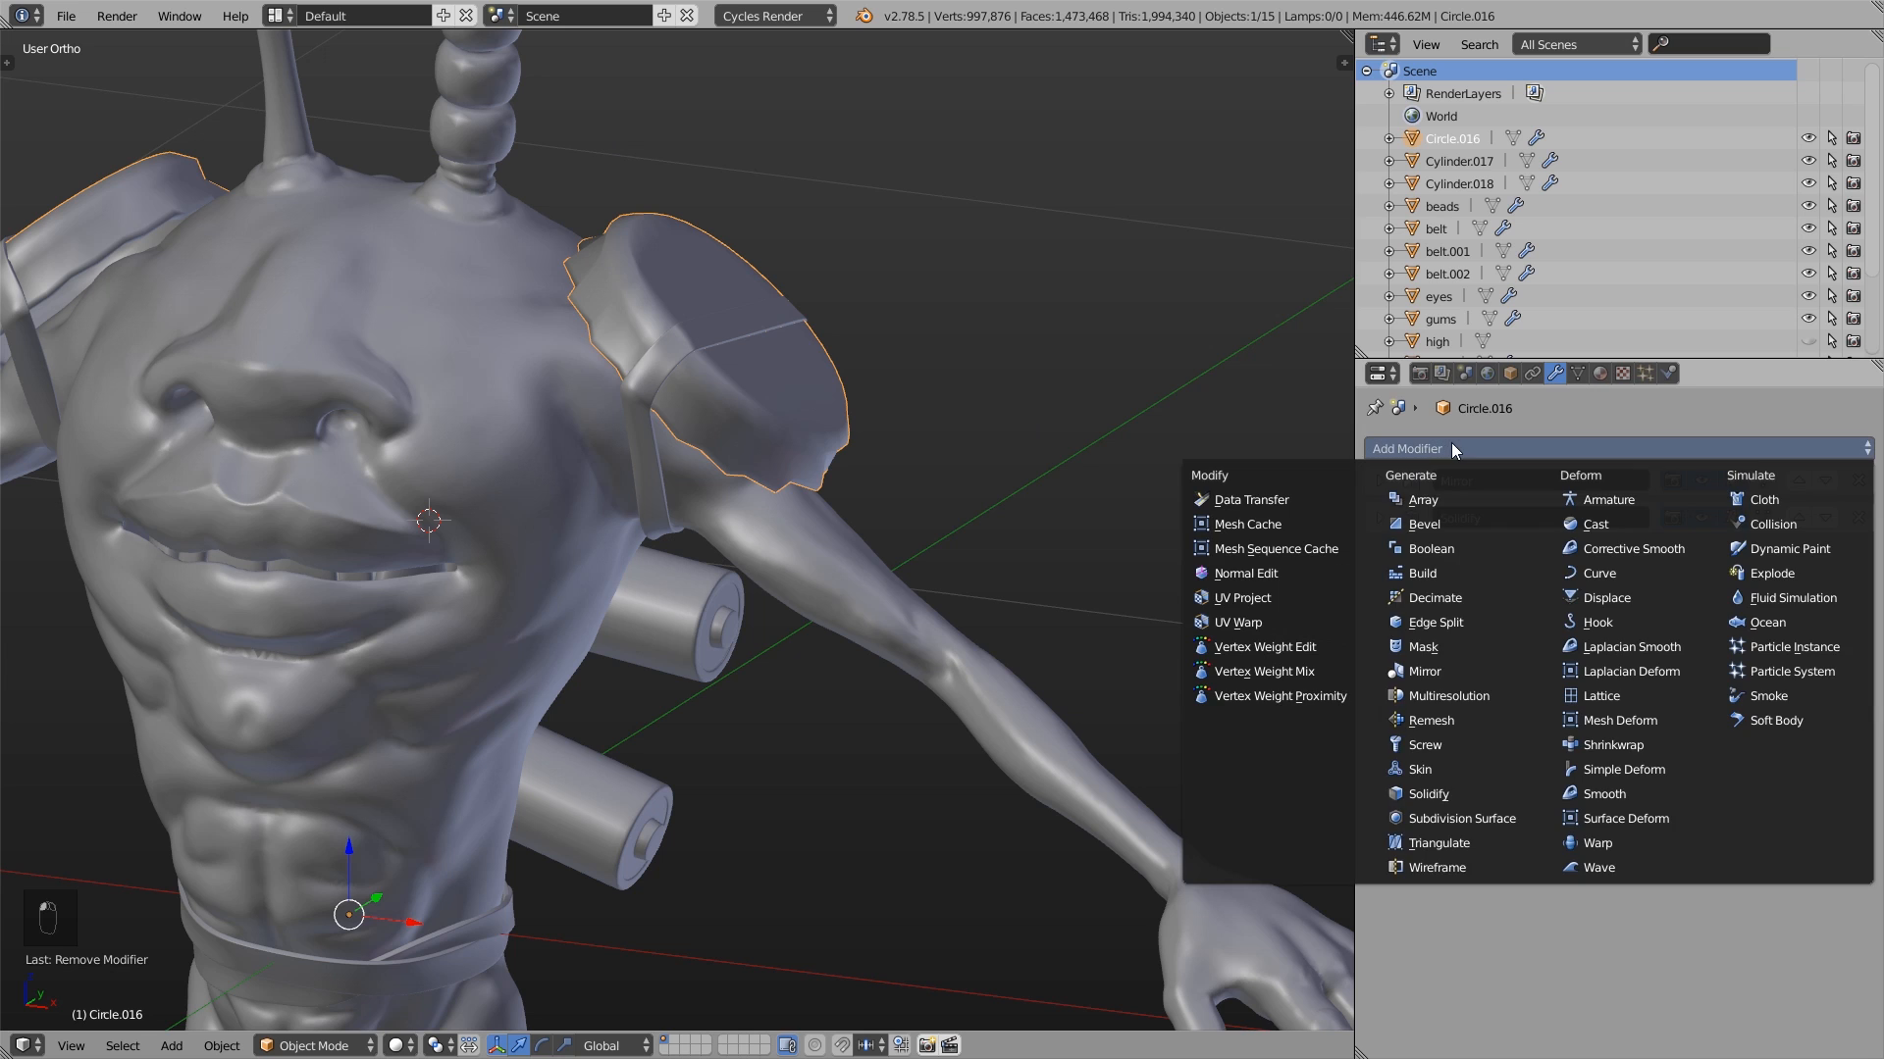
left_click(1466, 820)
left_click(1606, 668)
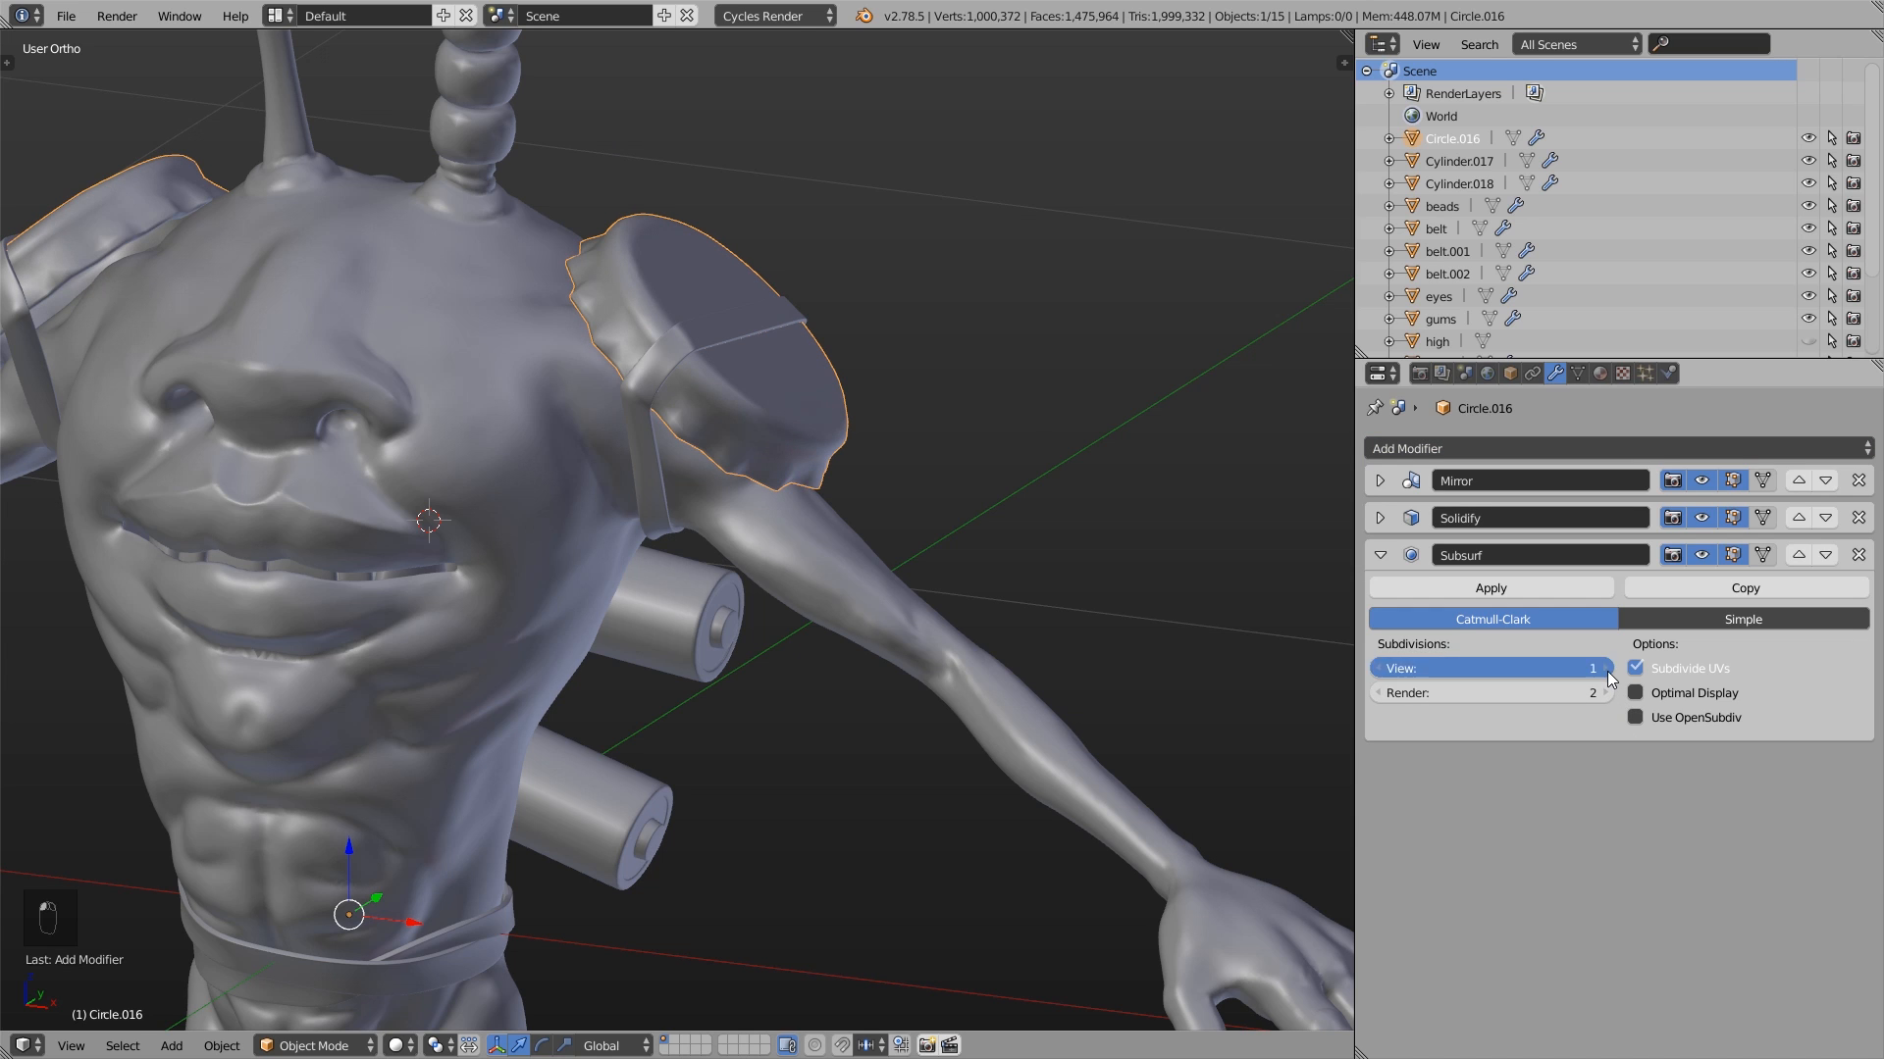
left_click(1857, 556)
- Set the subdivision level of the bottle-cap shoulder pads directly in the viewport to 1, 2 and finally 3
middle_click_drag(928, 377, 950, 525, "shift")
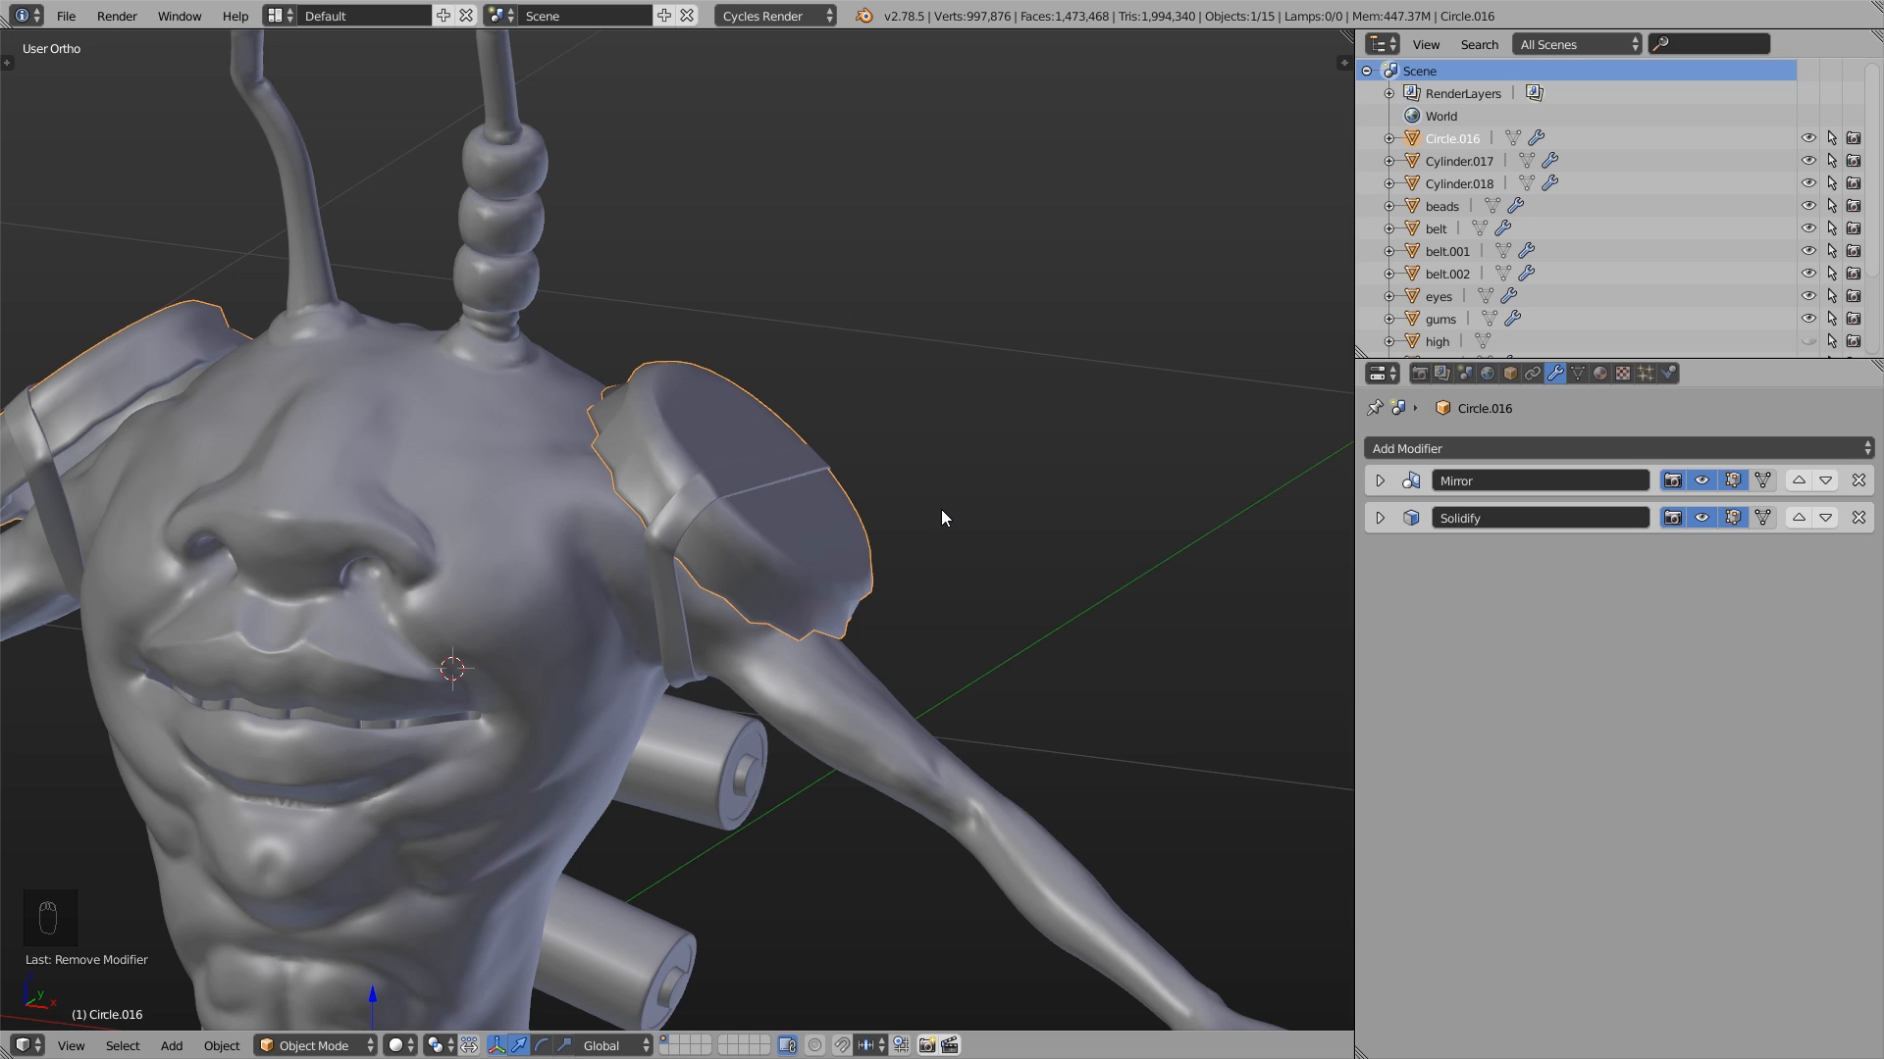
key("ctrl+1")
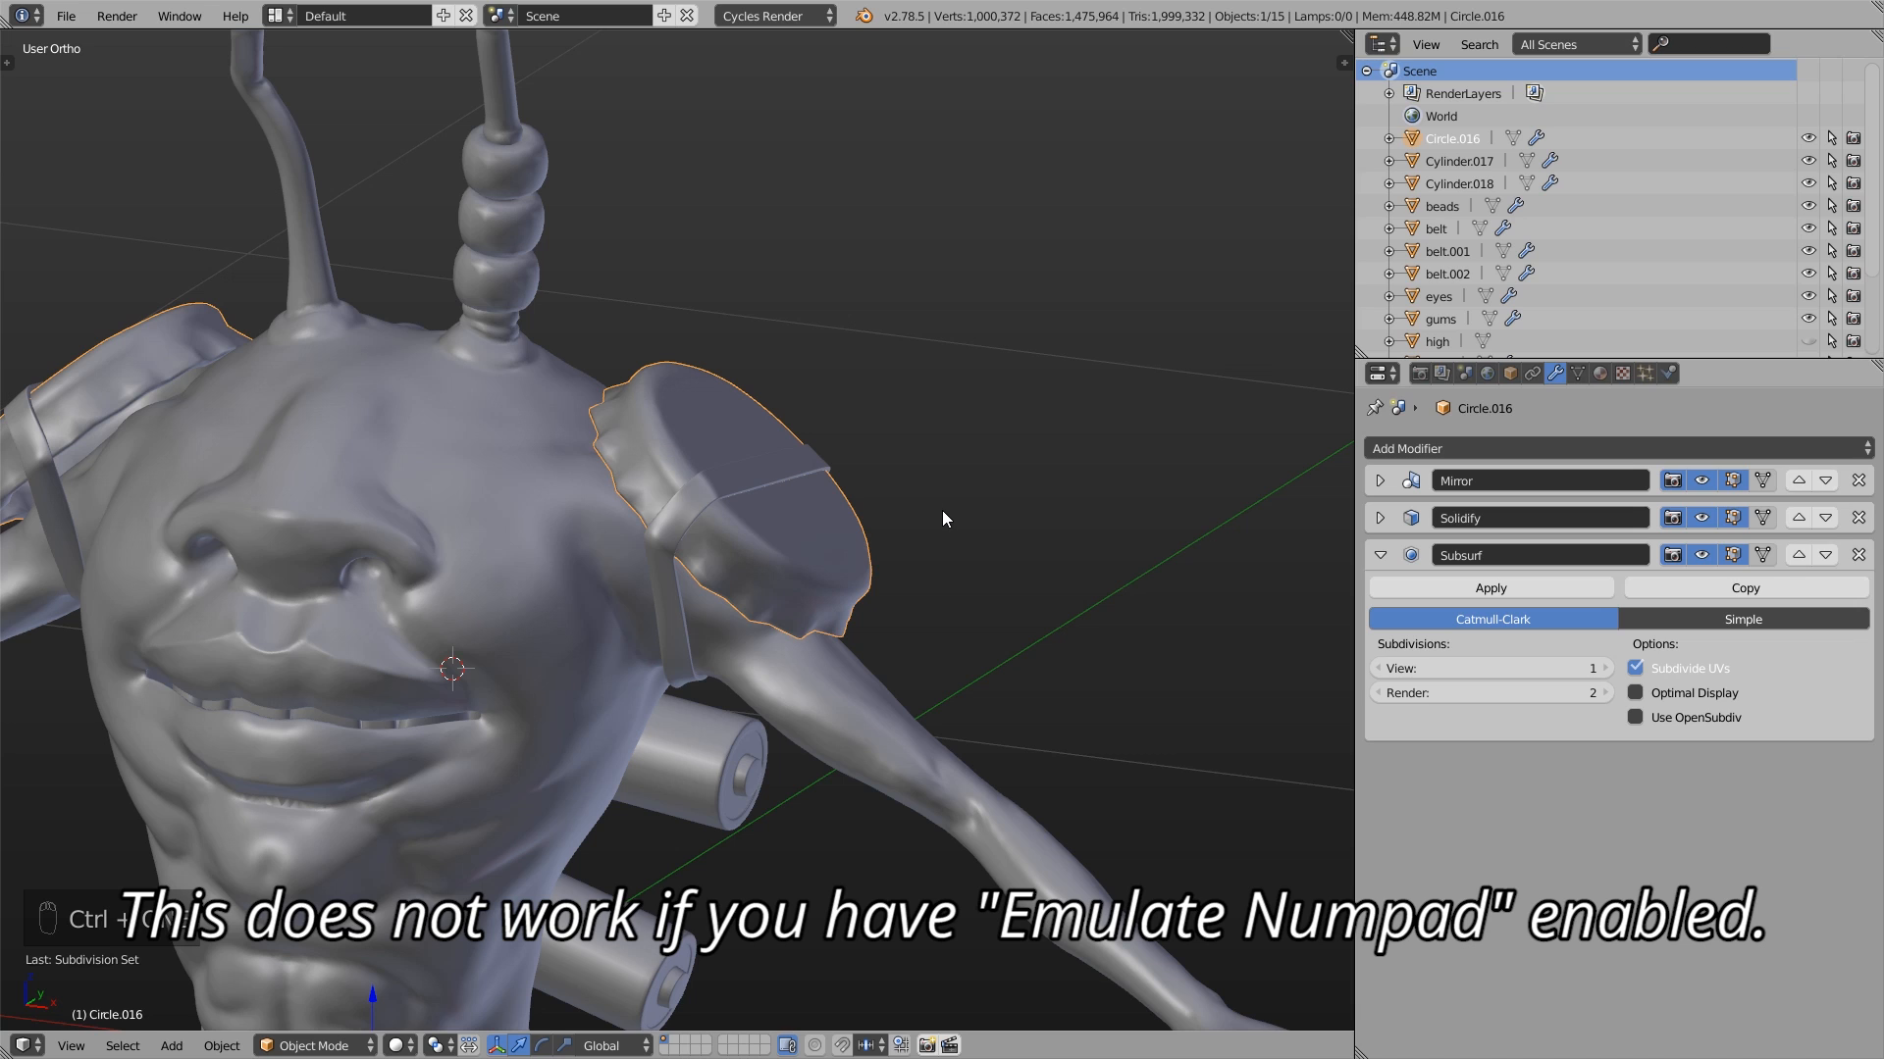
key("ctrl+2")
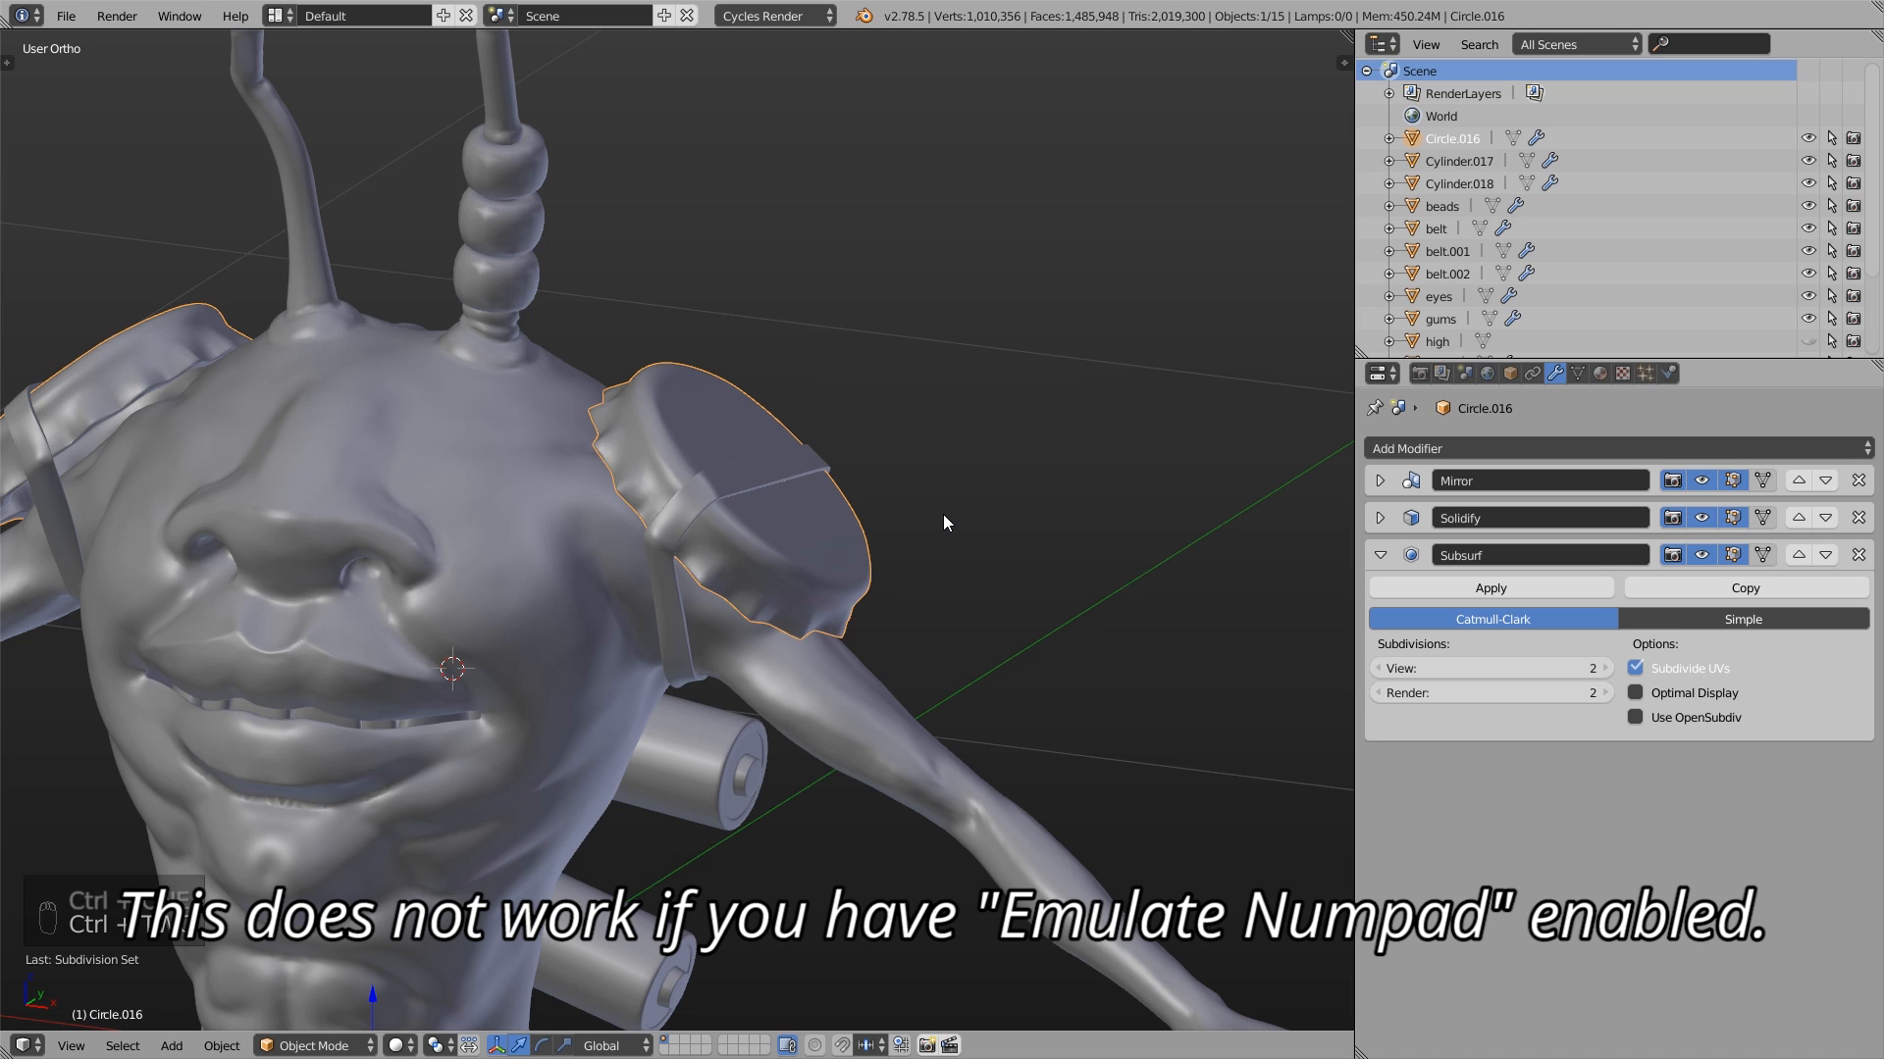
key("ctrl+3")
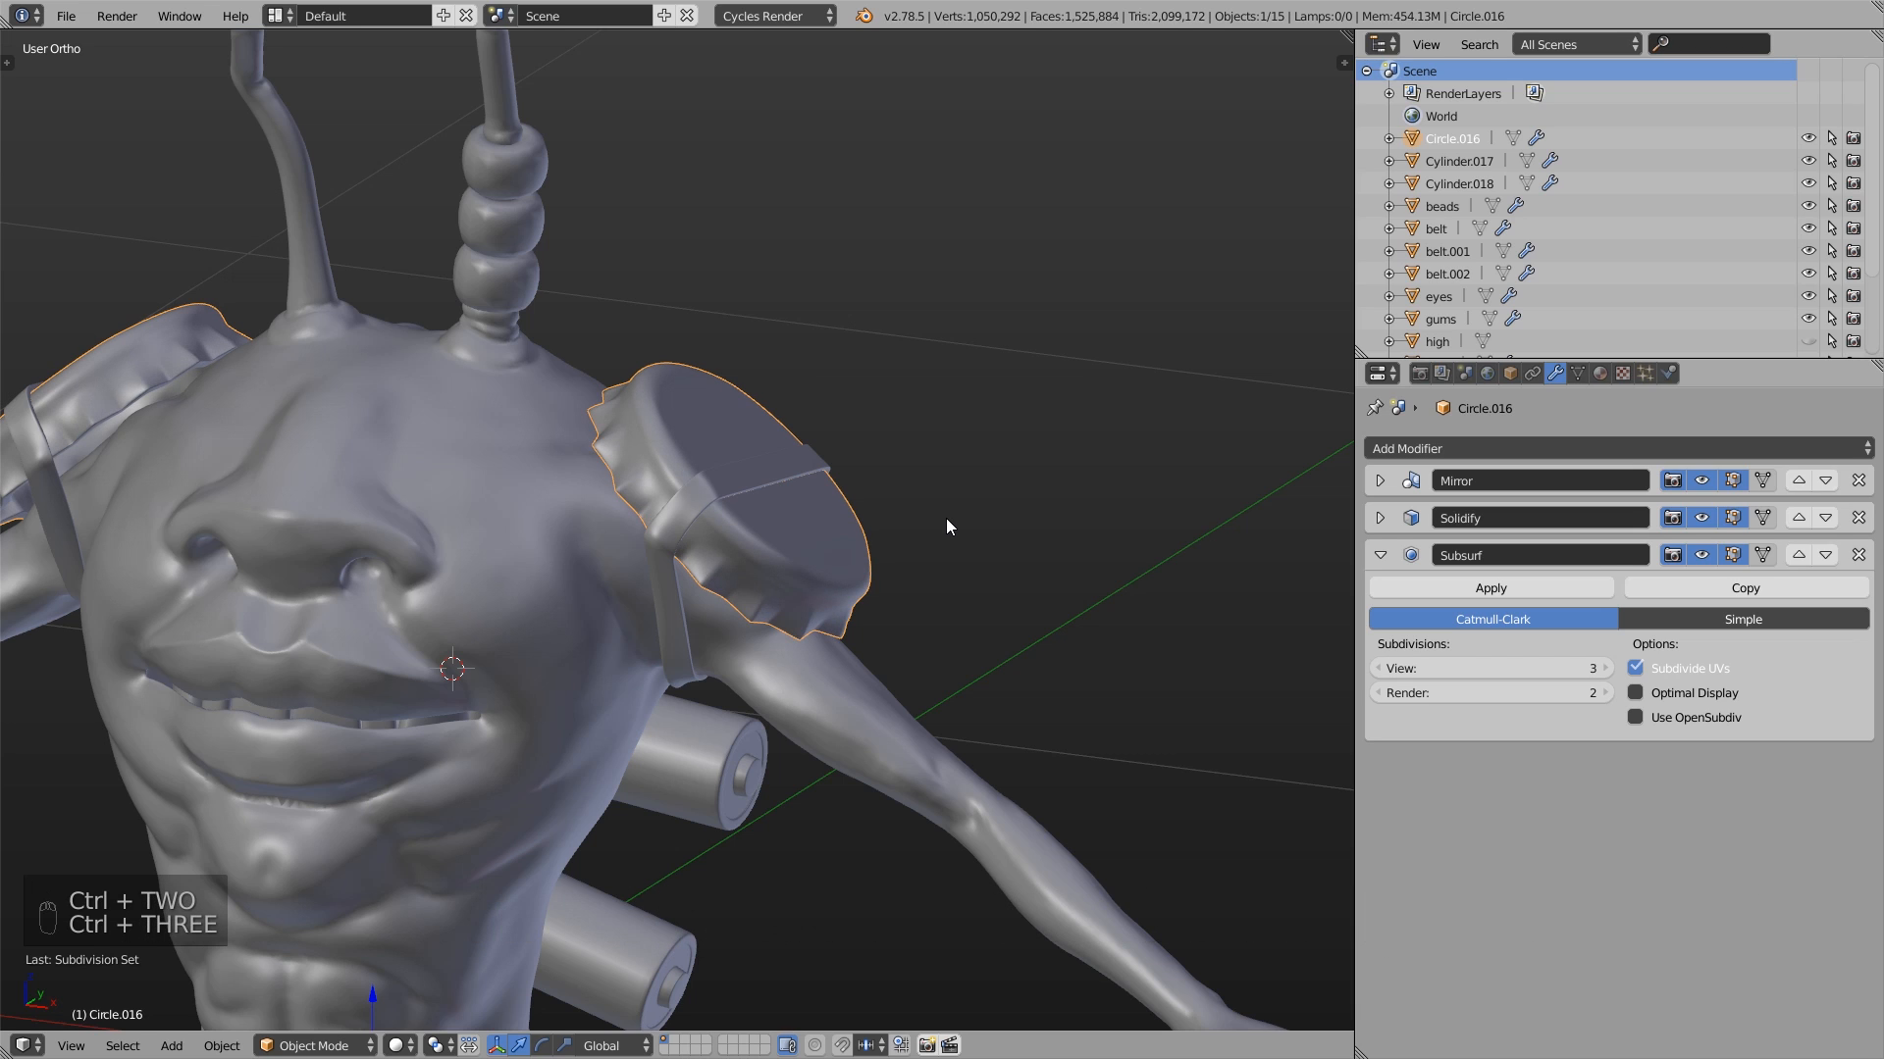
- Select another part of the character and set its subdivision level to 3 directly in the viewport
scroll(946, 518, "down", 4)
middle_click_drag(946, 518, 981, 483)
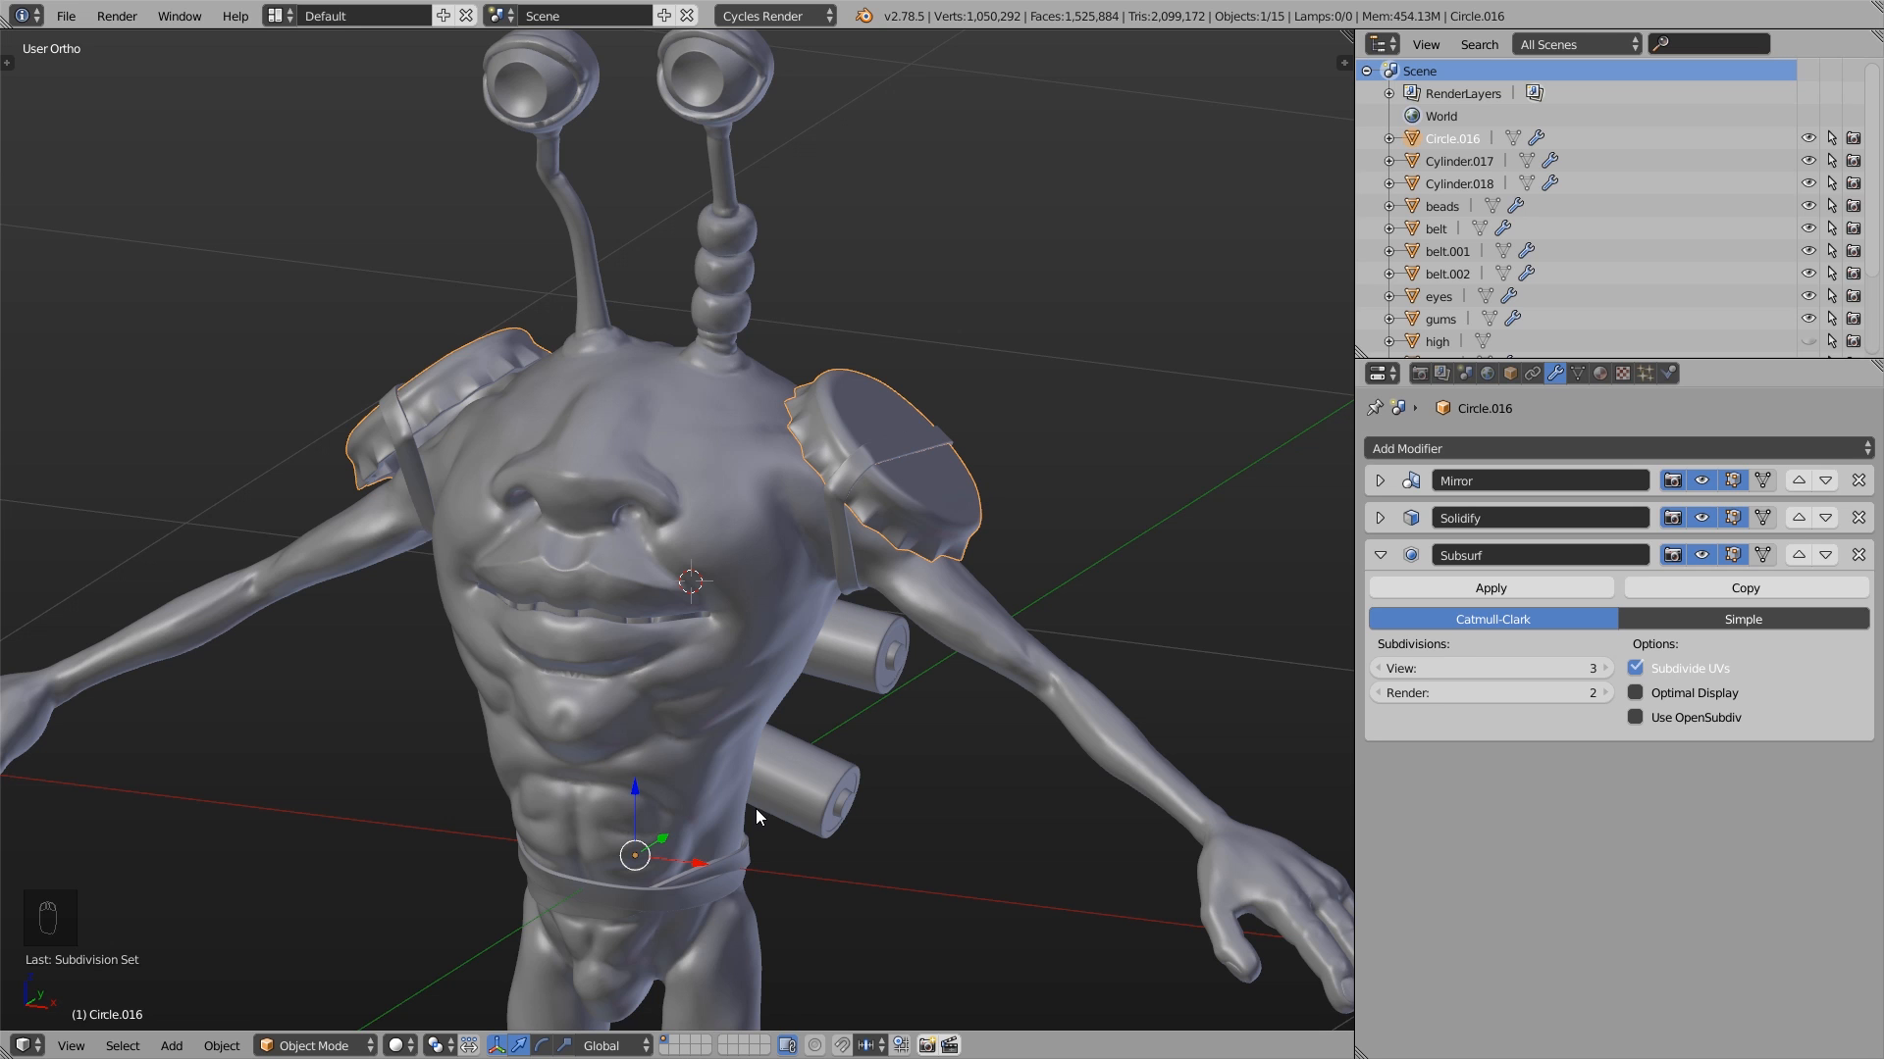
middle_click_drag(981, 804, 747, 789)
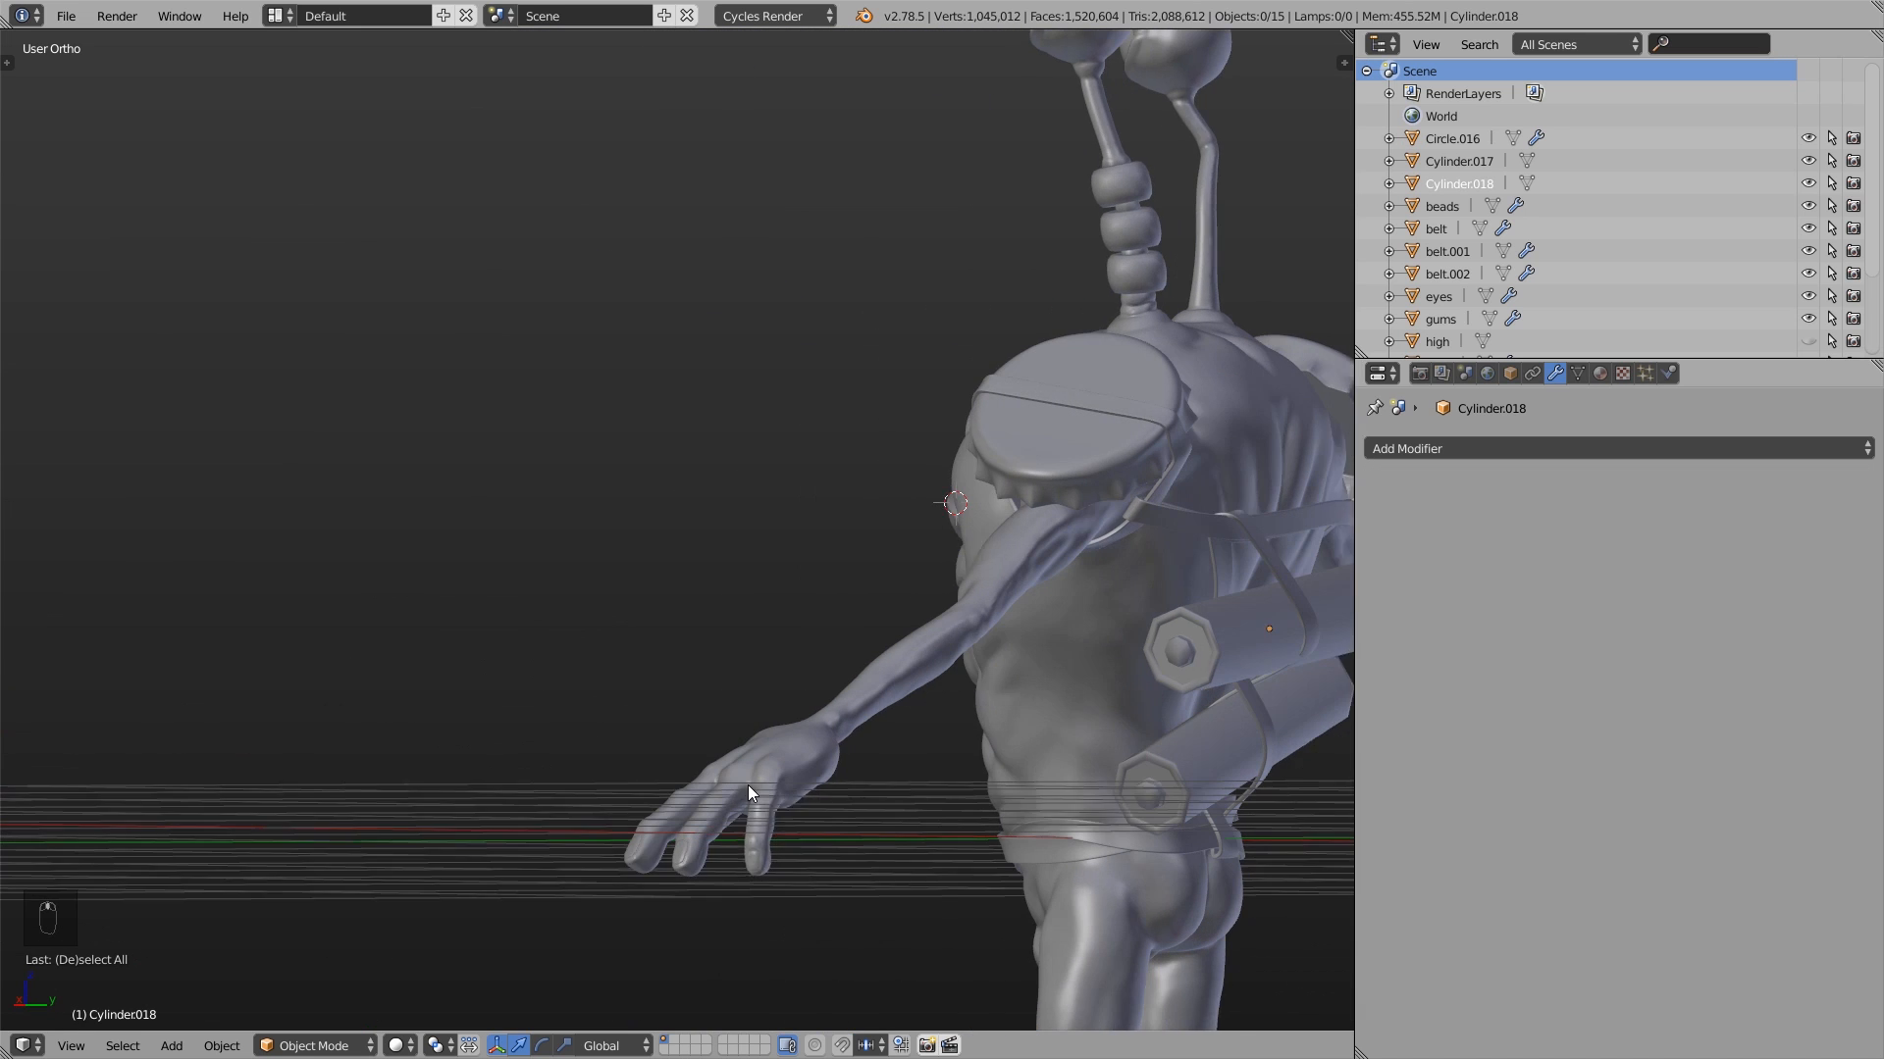
middle_click_drag(1118, 755, 812, 598, "shift")
left_click(794, 522)
left_click(804, 444, "shift")
key("ctrl+3")
middle_click_drag(805, 445, 762, 510)
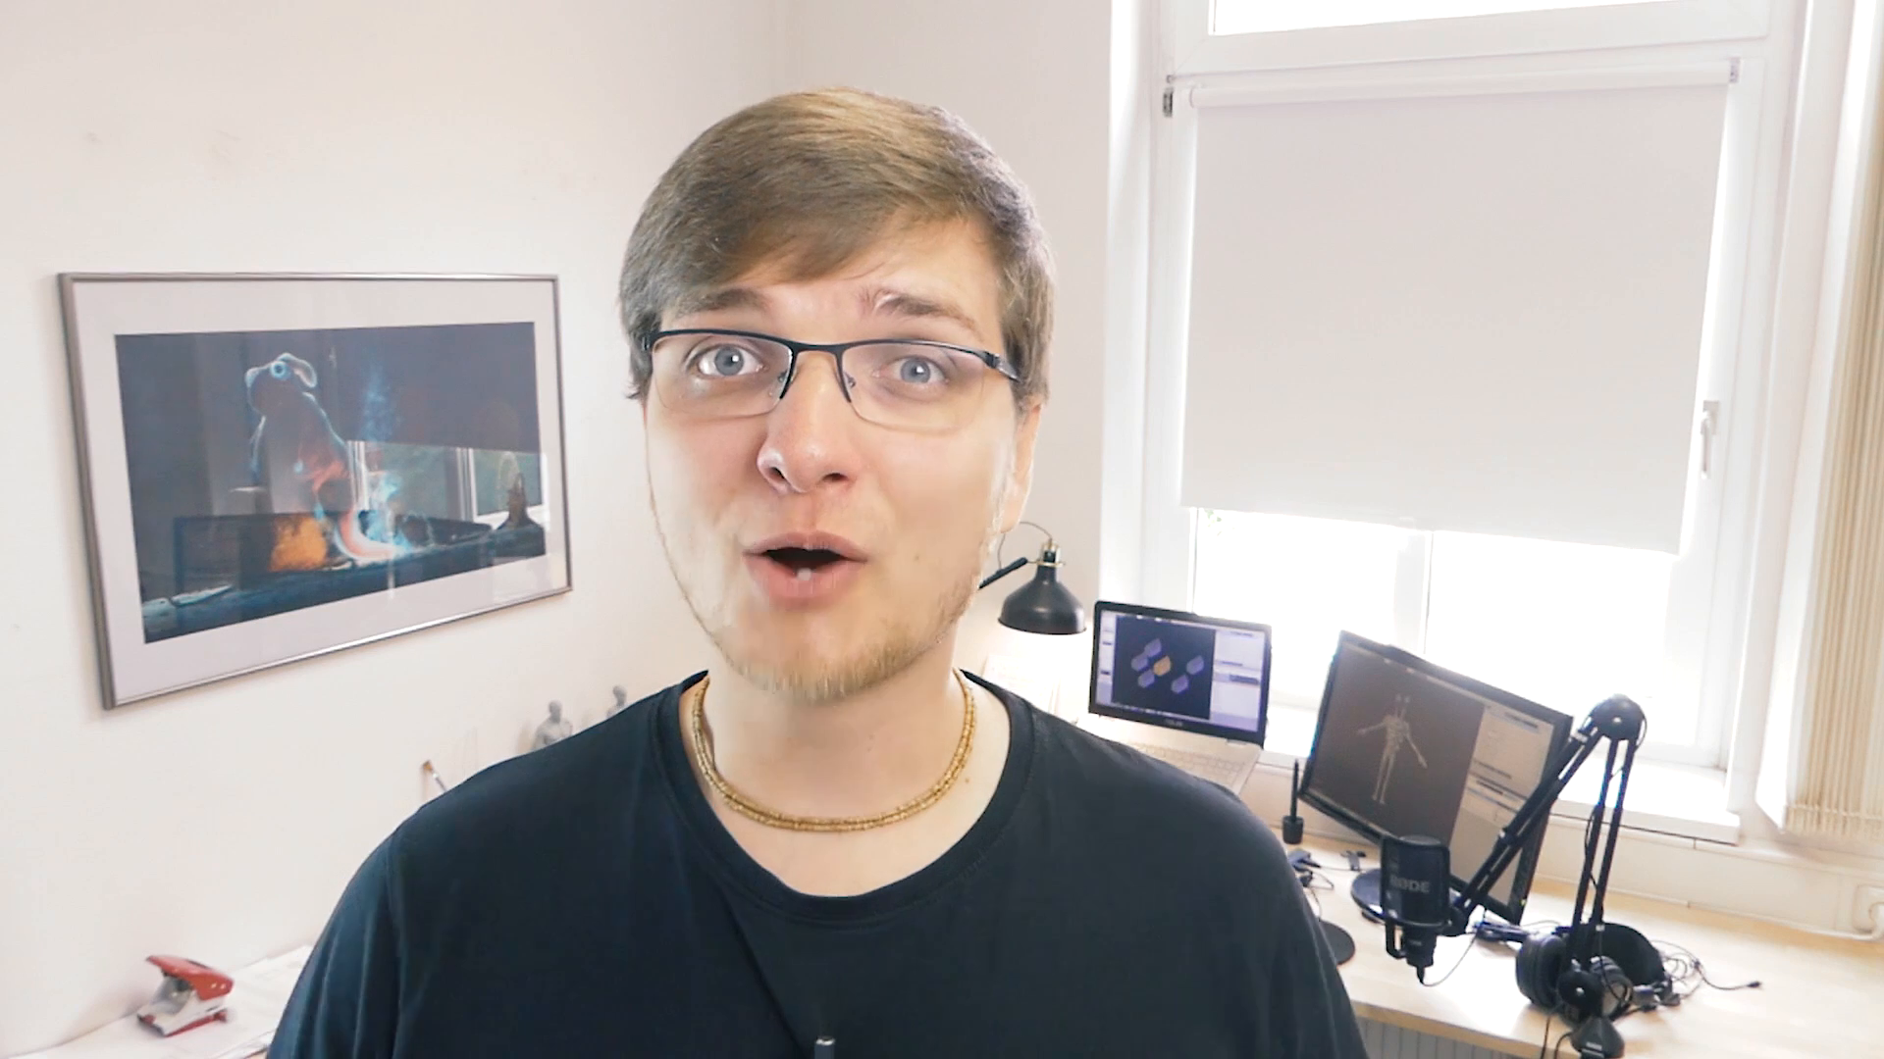